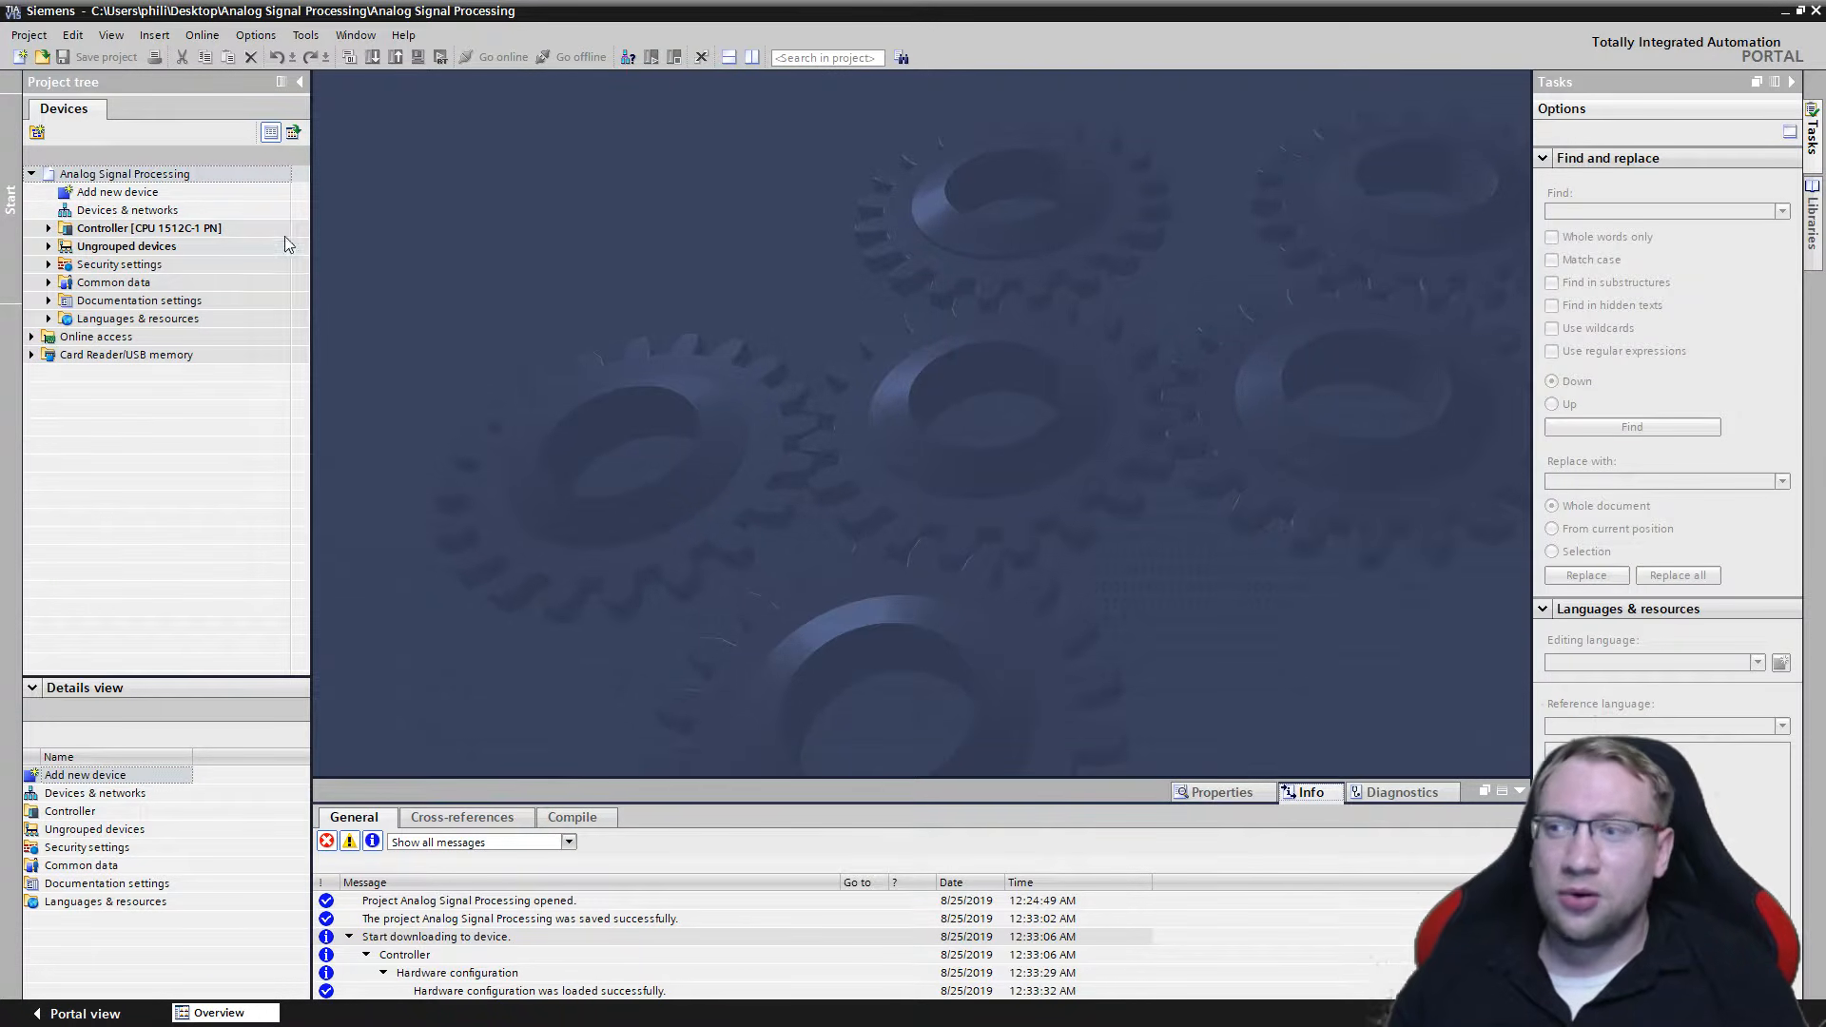
Open the controller's device configuration and examine the addresses of its onboard analog and digital input/output modules.
click(160, 230)
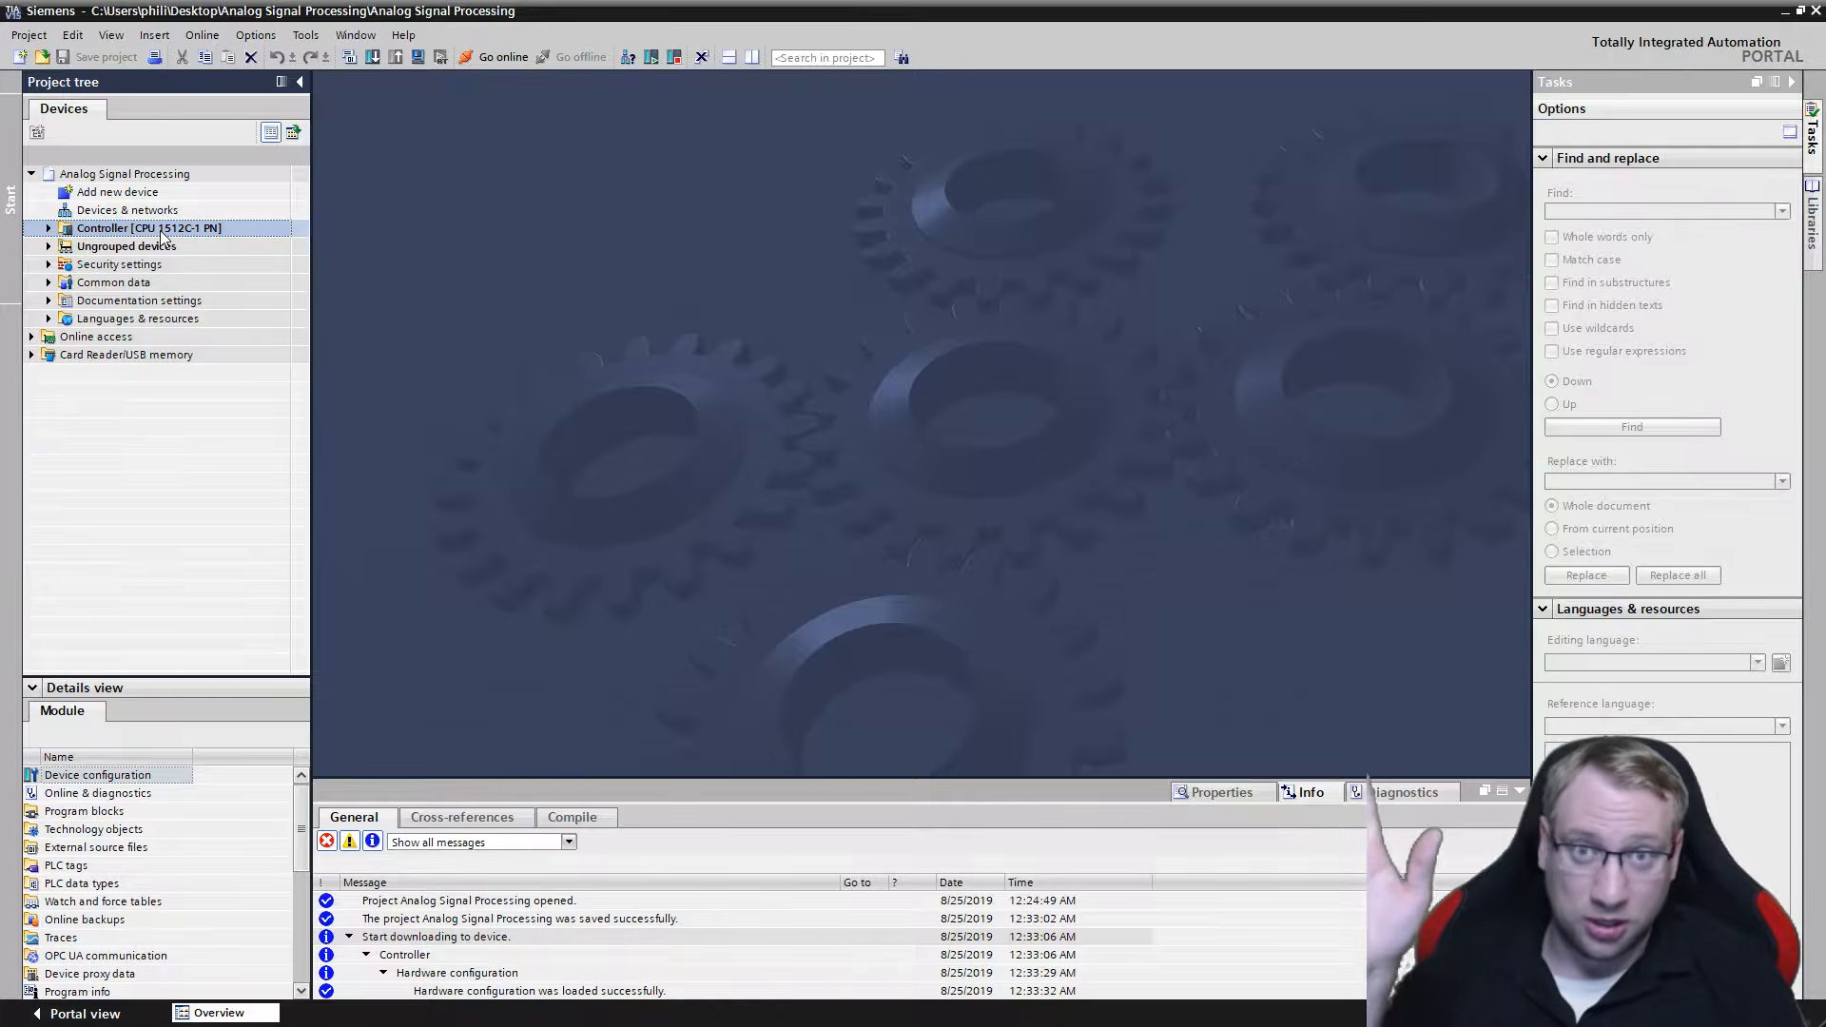
click(125, 174)
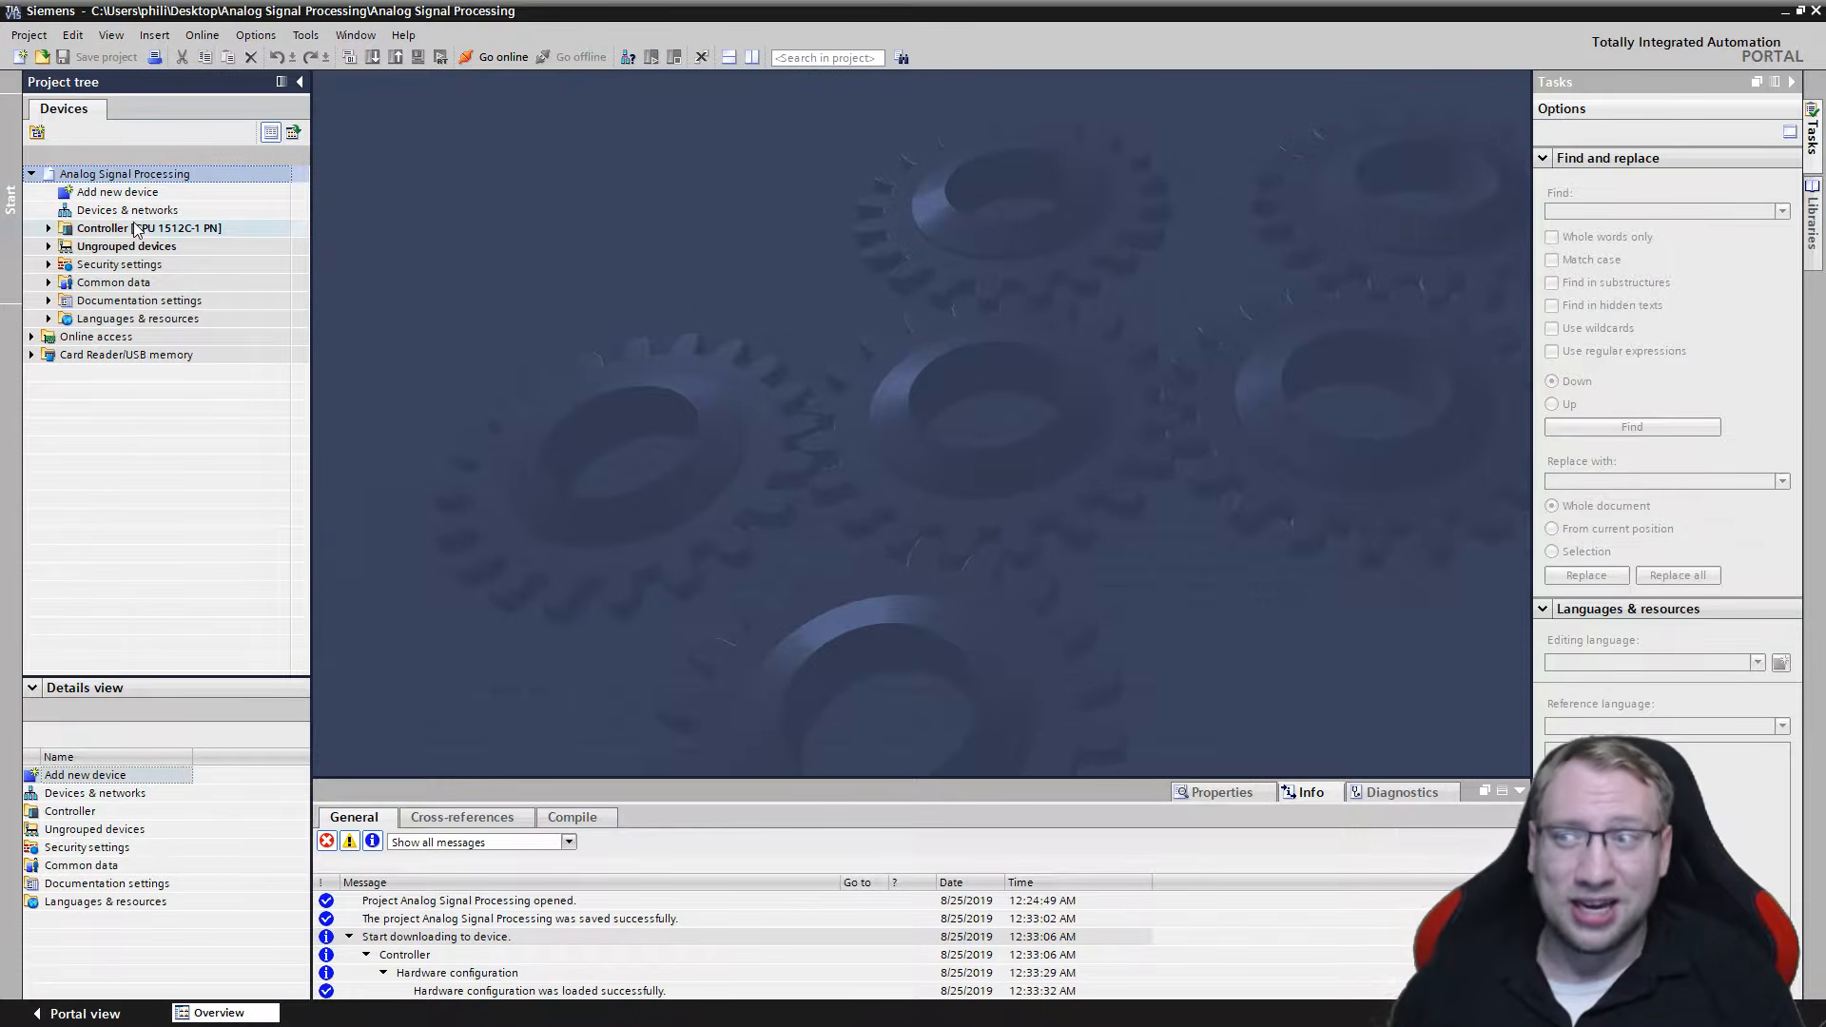
click(137, 230)
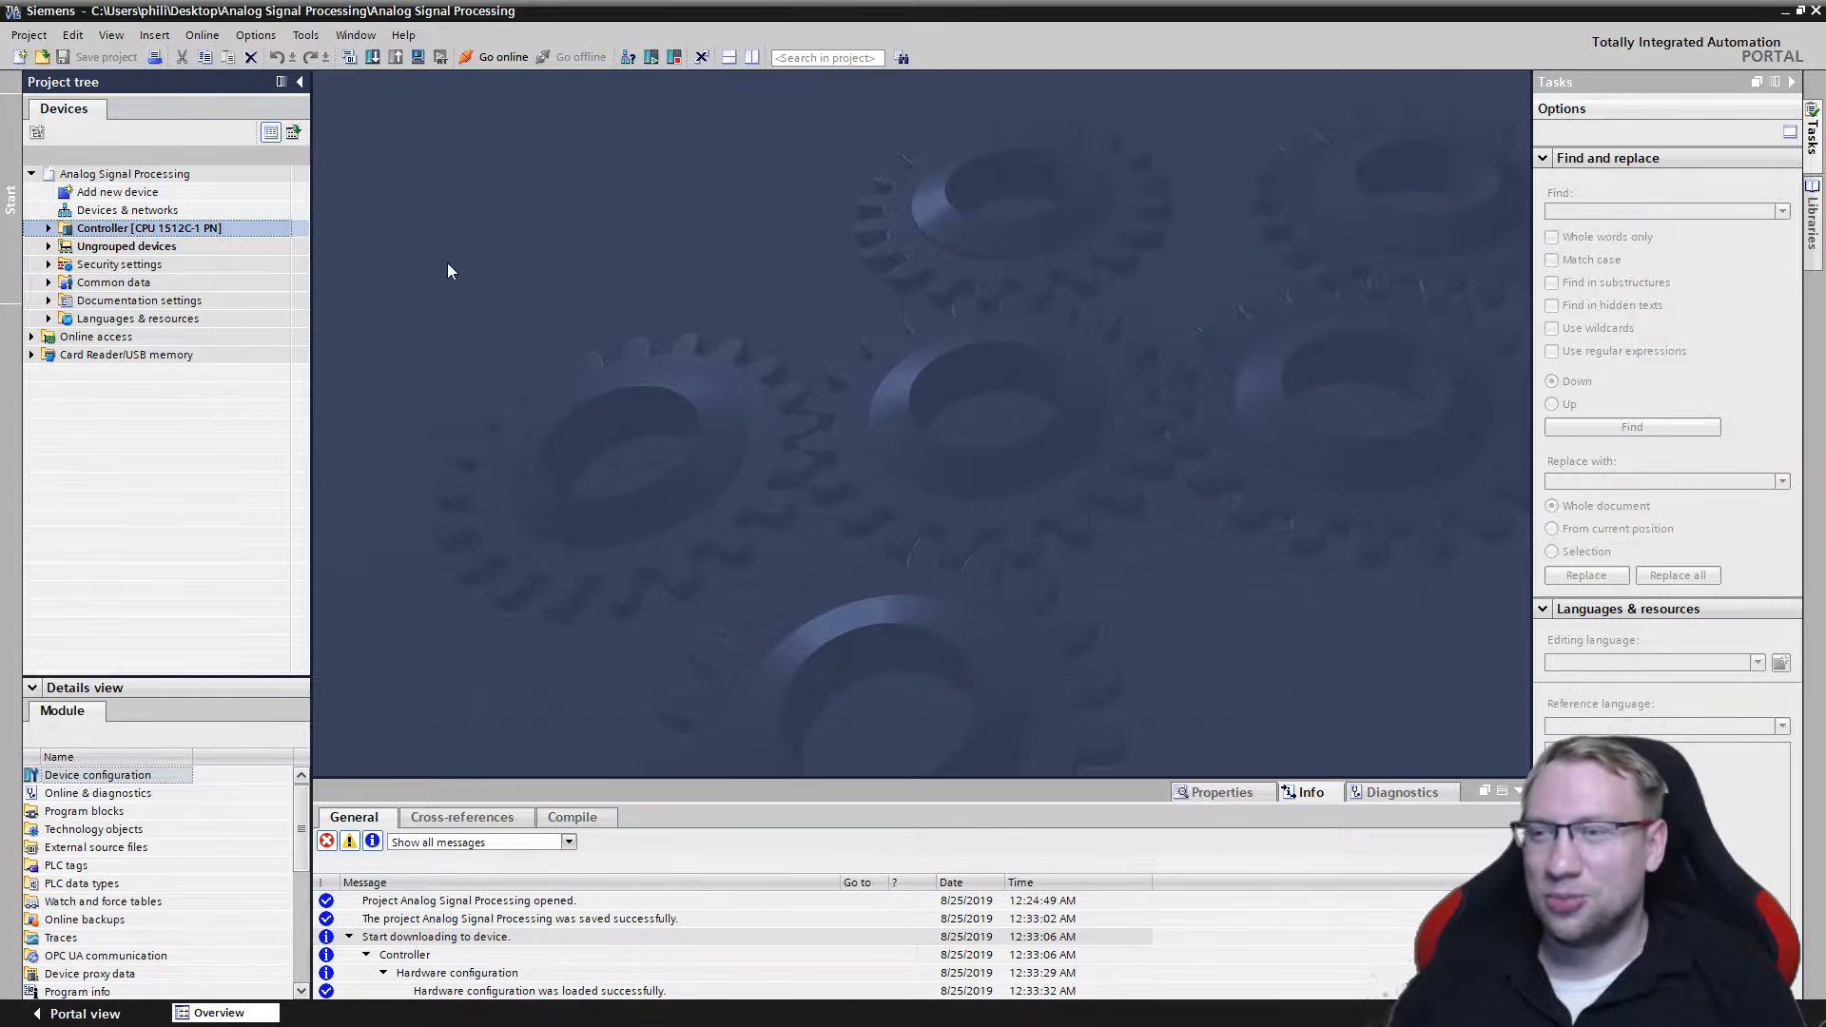
click(49, 231)
double_click(143, 247)
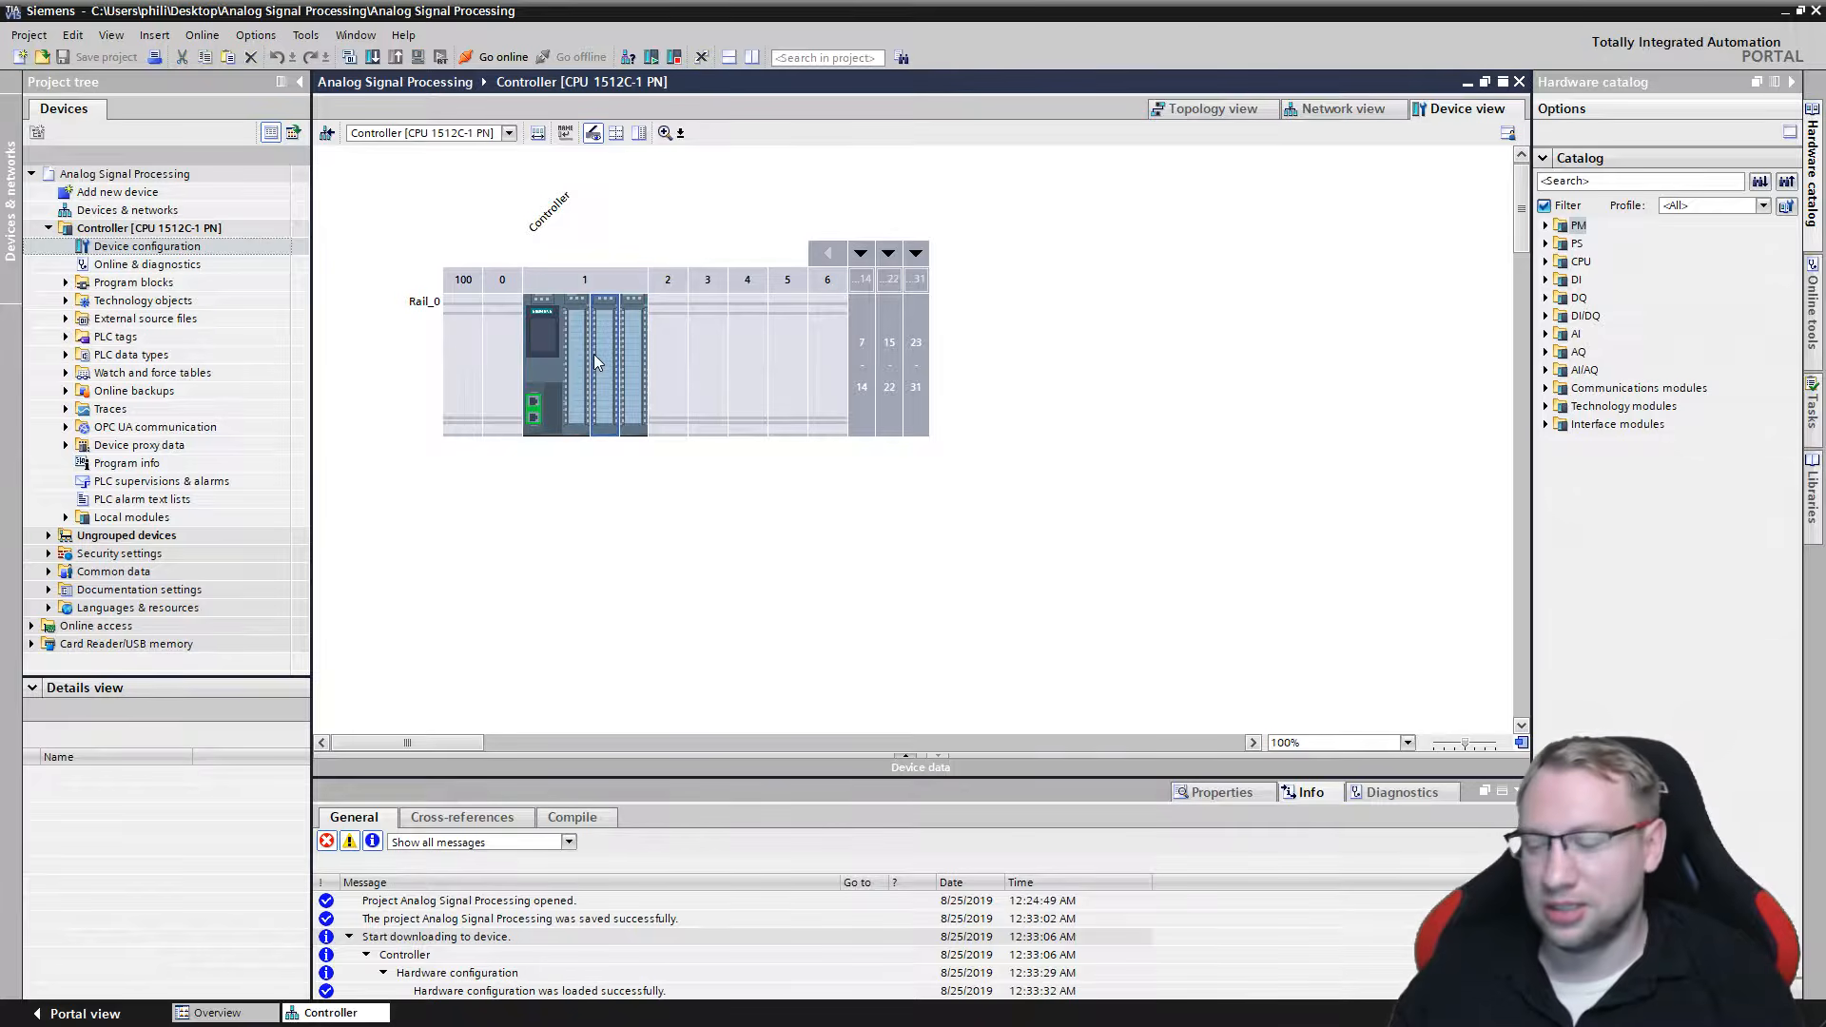
scroll(594, 354, up, 5)
scroll(740, 487, down, 2)
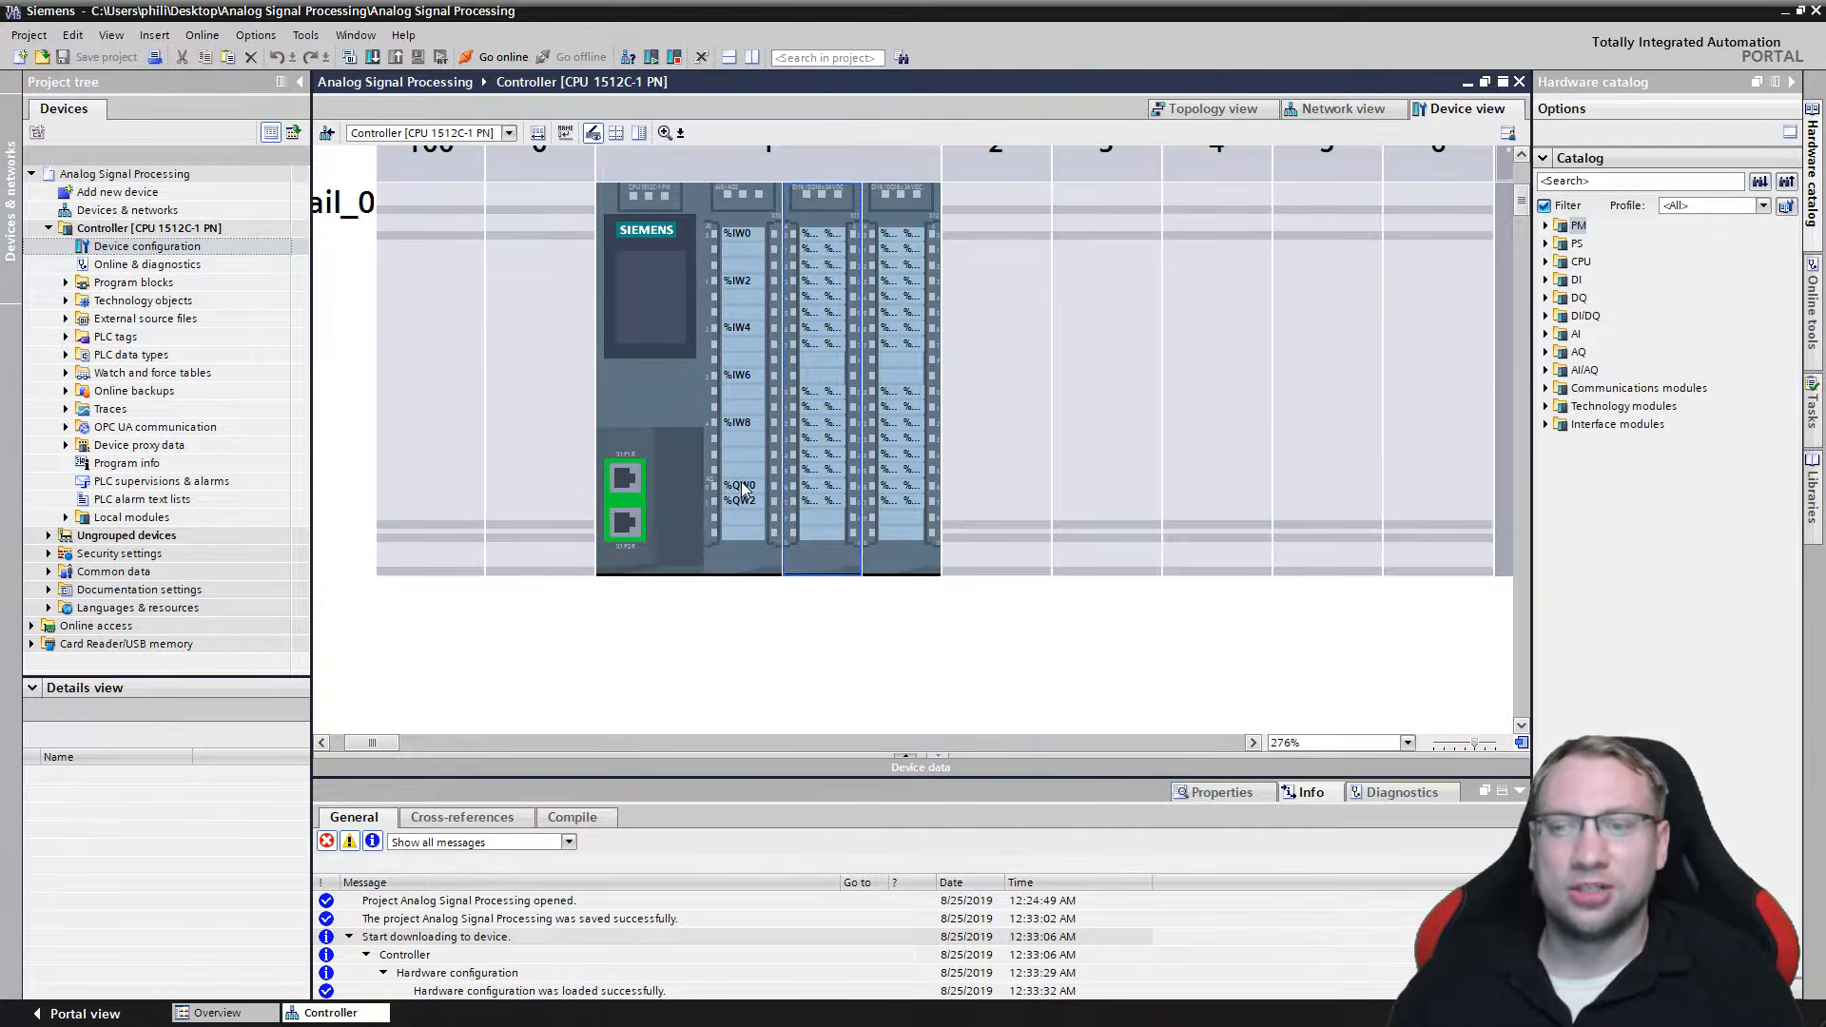
scroll(742, 340, up, 1)
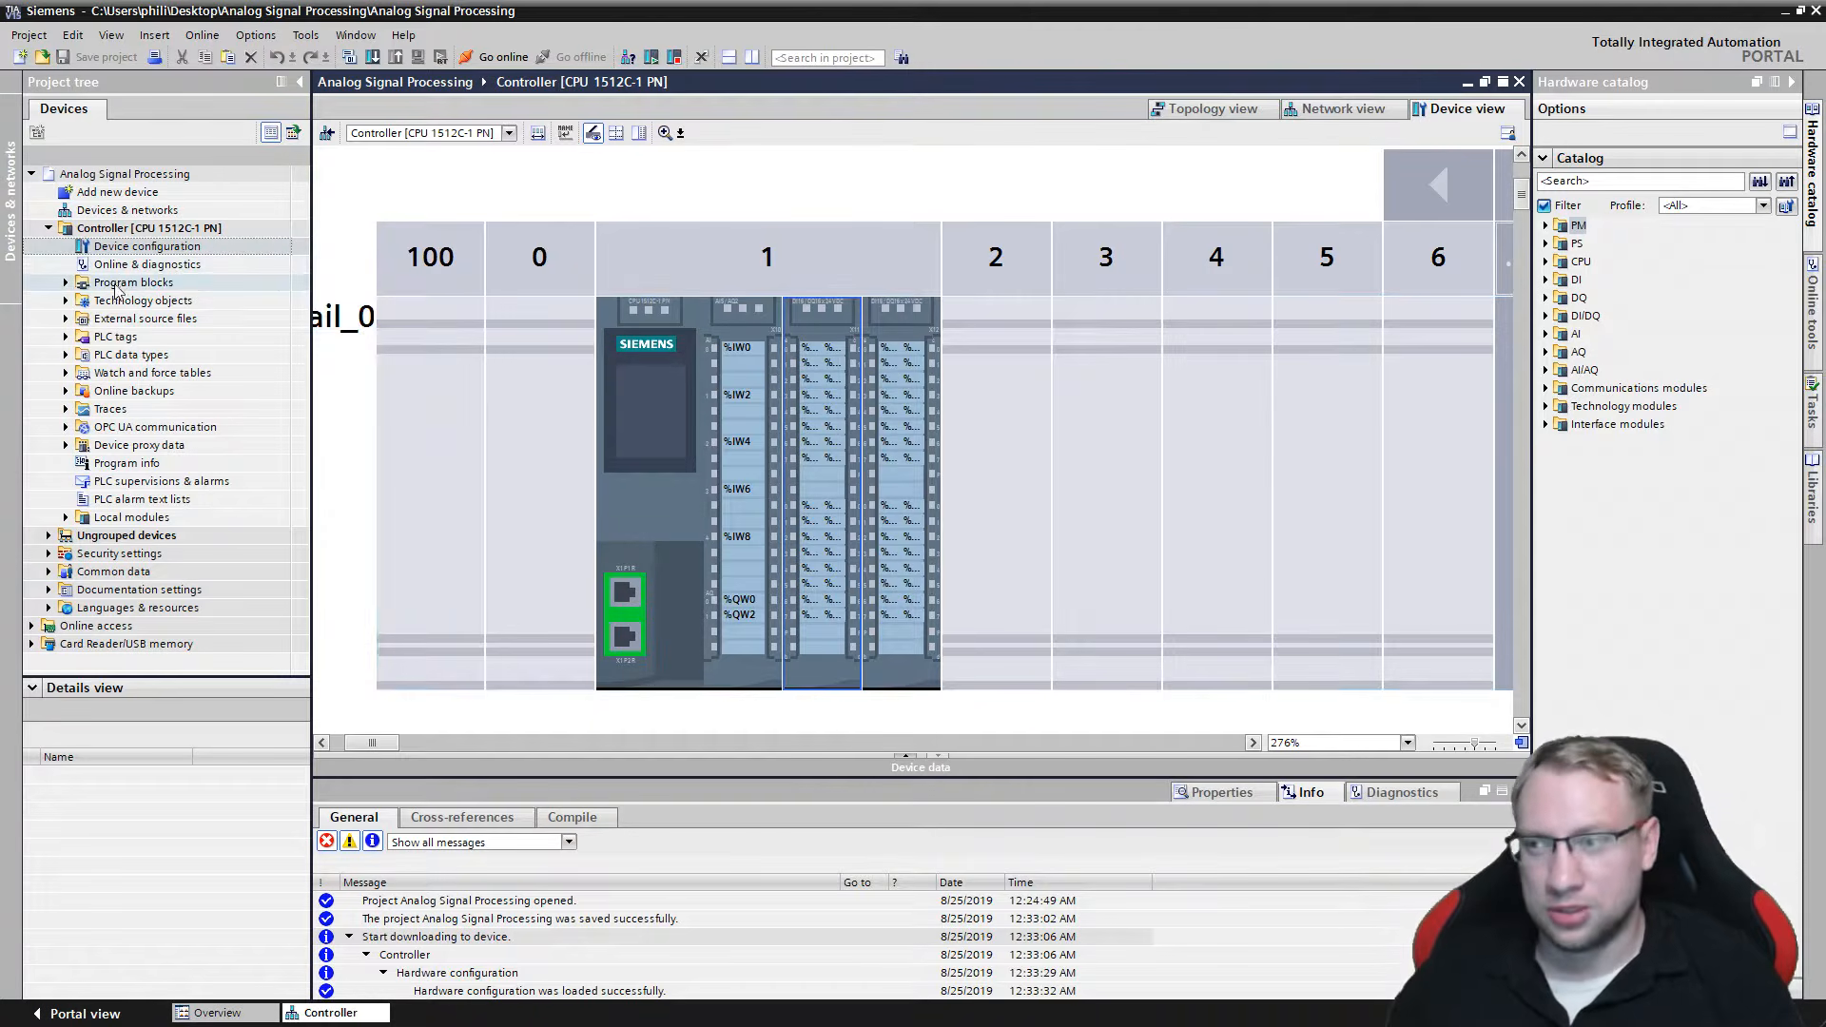
click(49, 229)
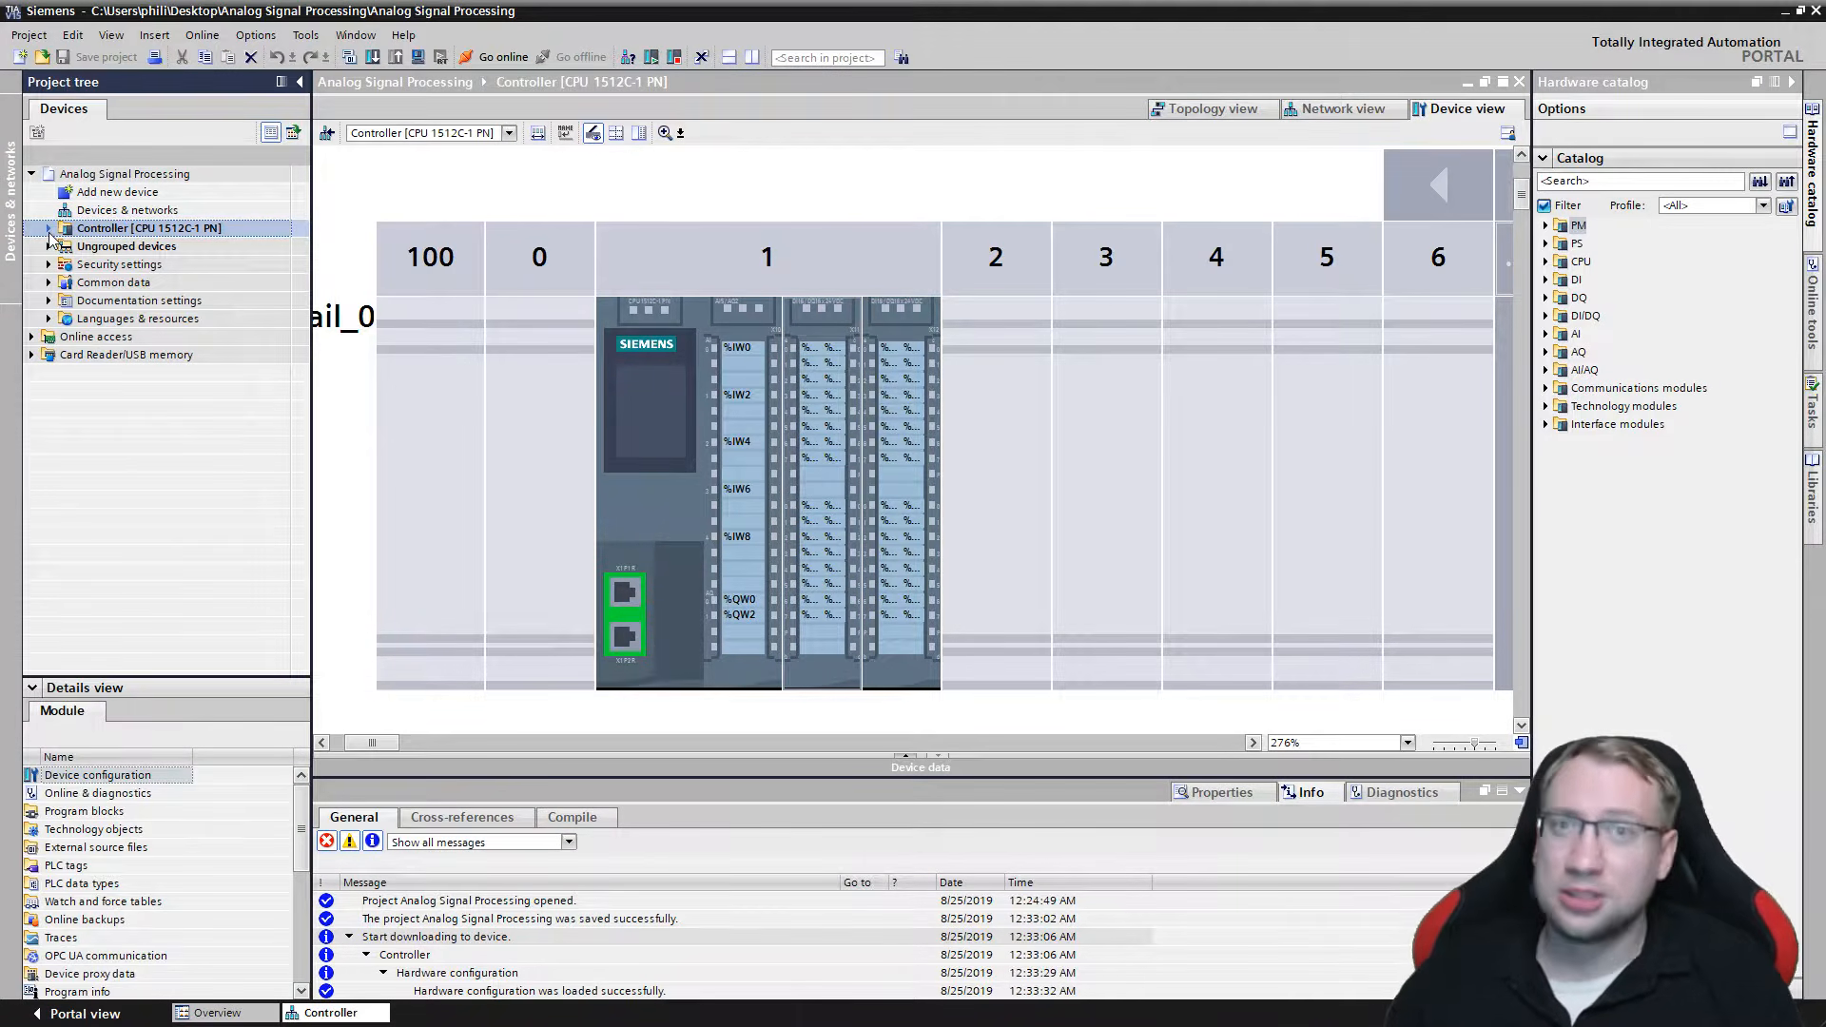
Start adding an HMI device and select the 7" SIMATIC Comfort Panel TP700 Comfort, article 6AV2 124-0GC01-0AX0.
double_click(121, 194)
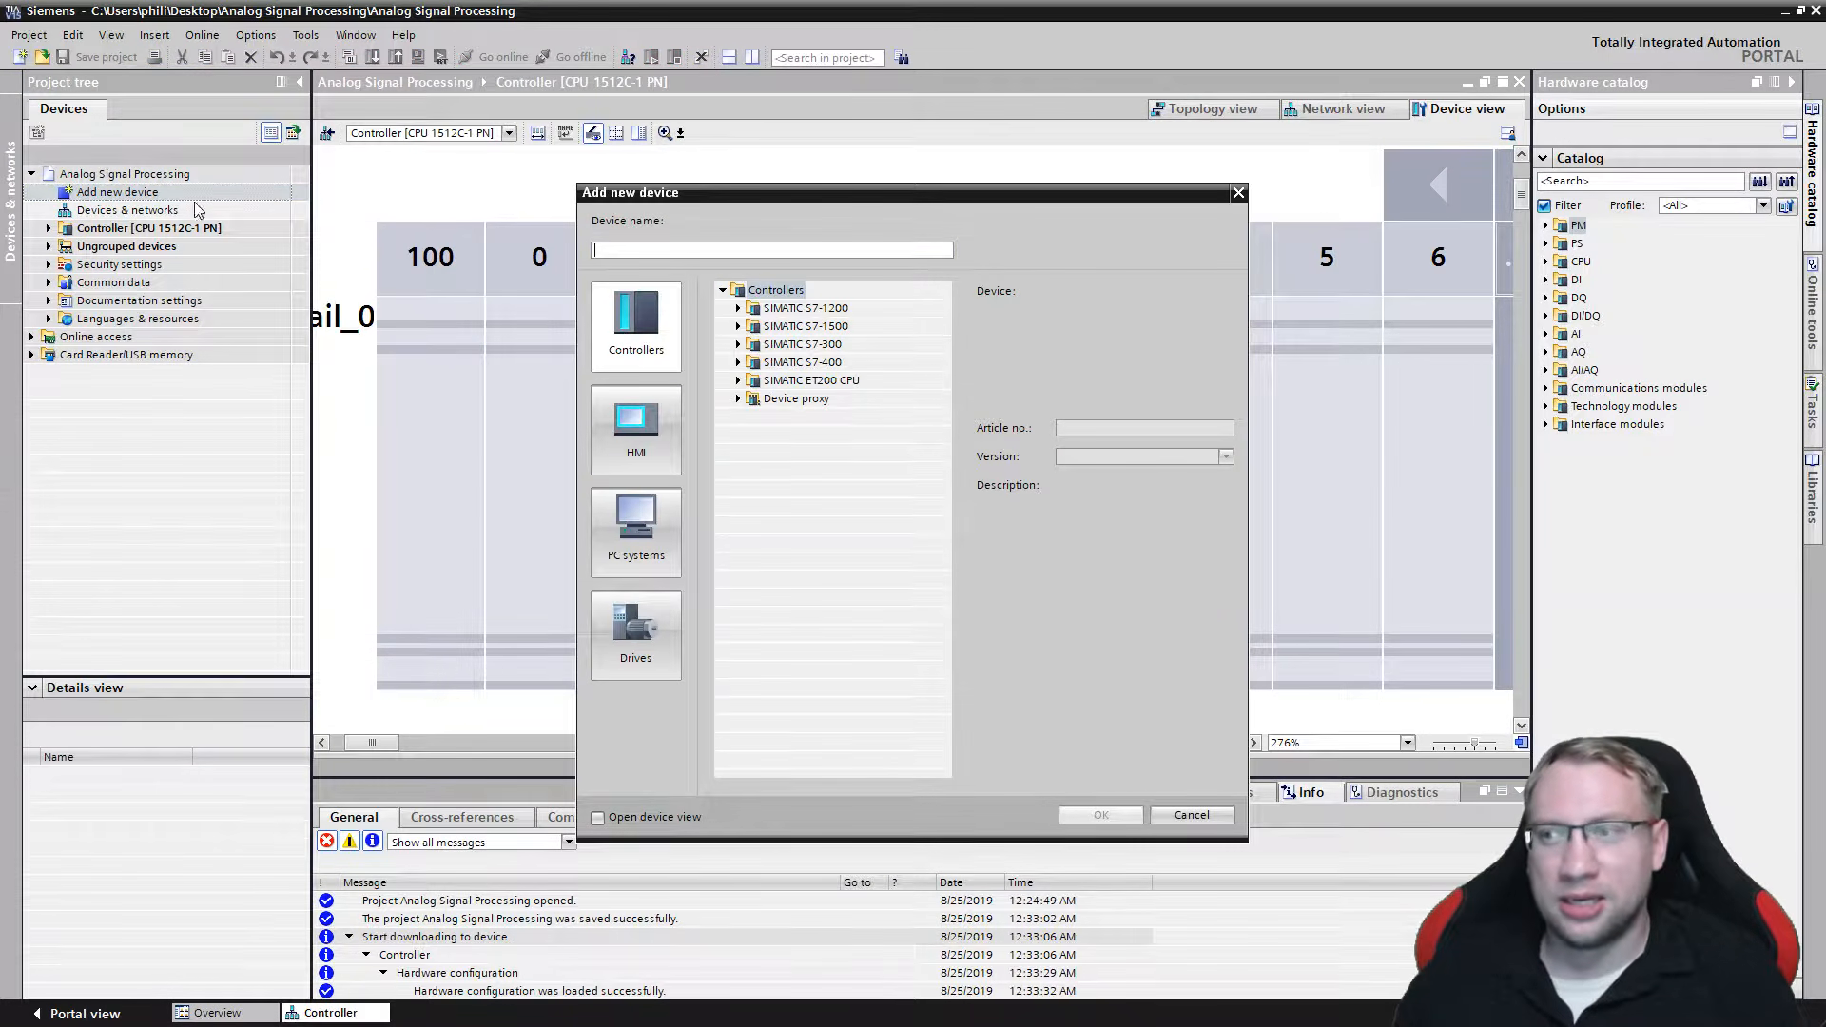
click(665, 445)
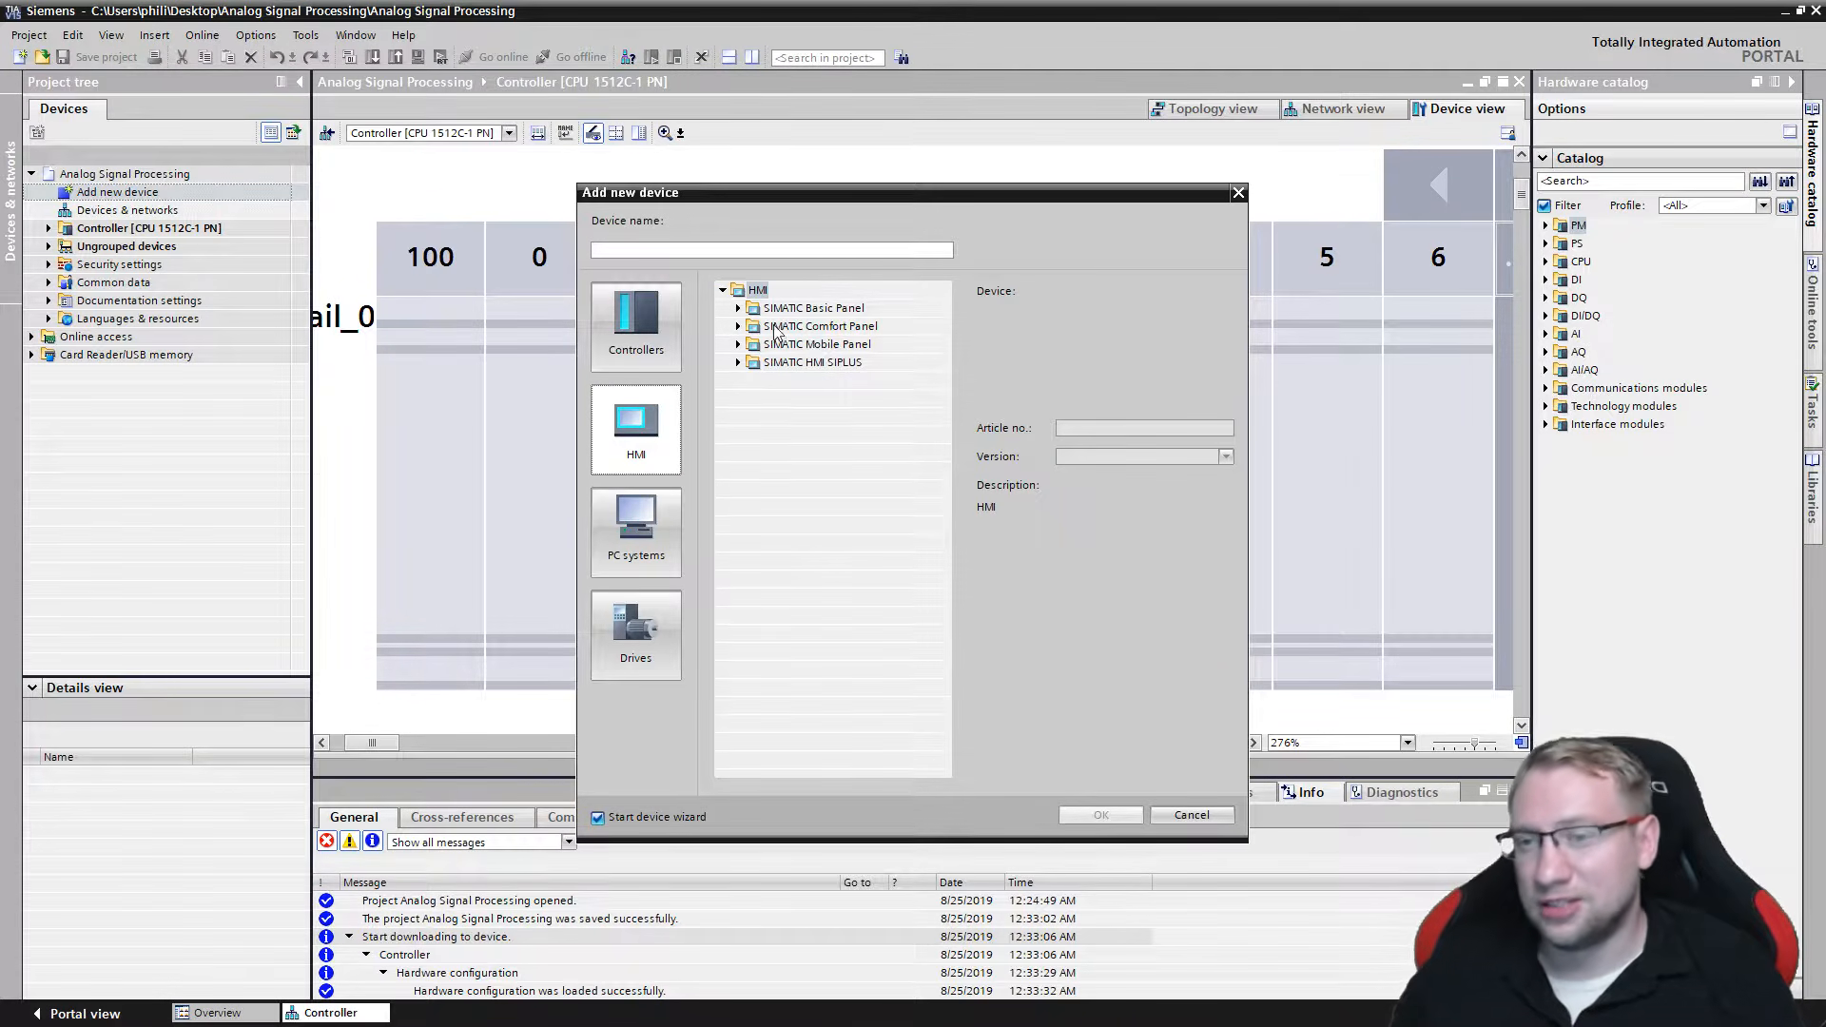
click(817, 326)
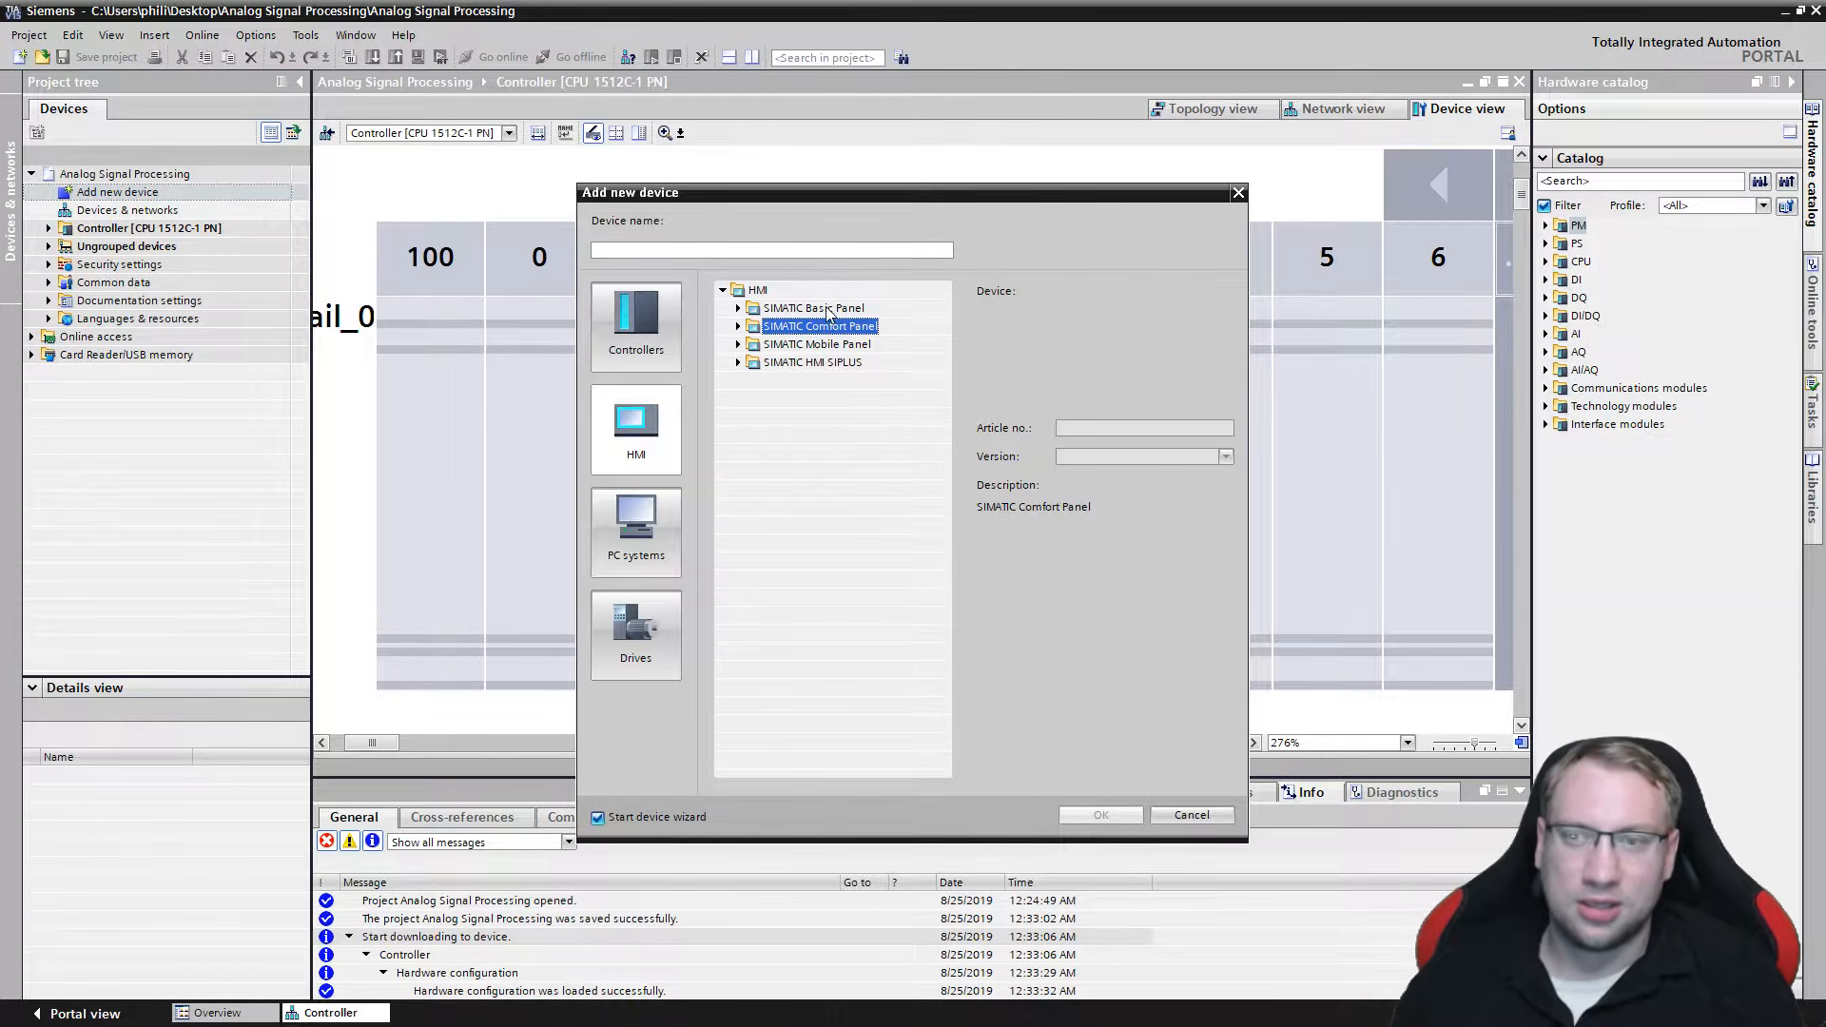
click(749, 309)
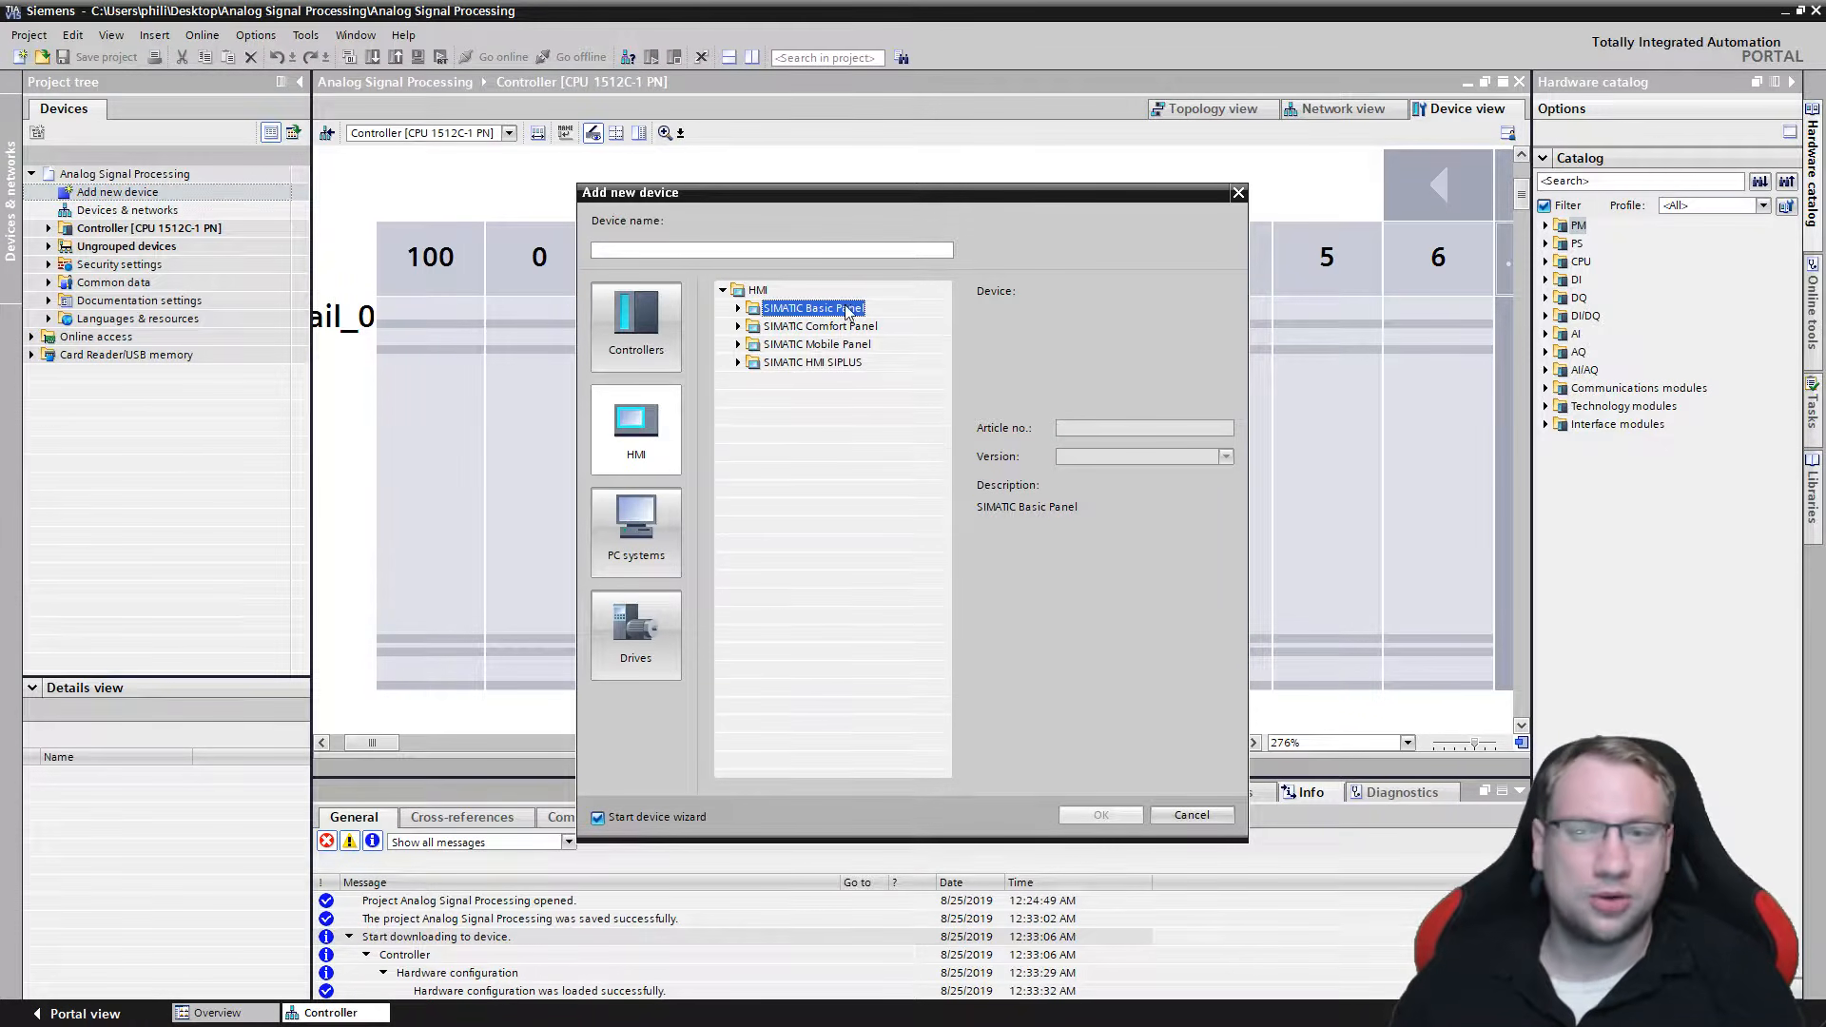
click(741, 327)
click(835, 326)
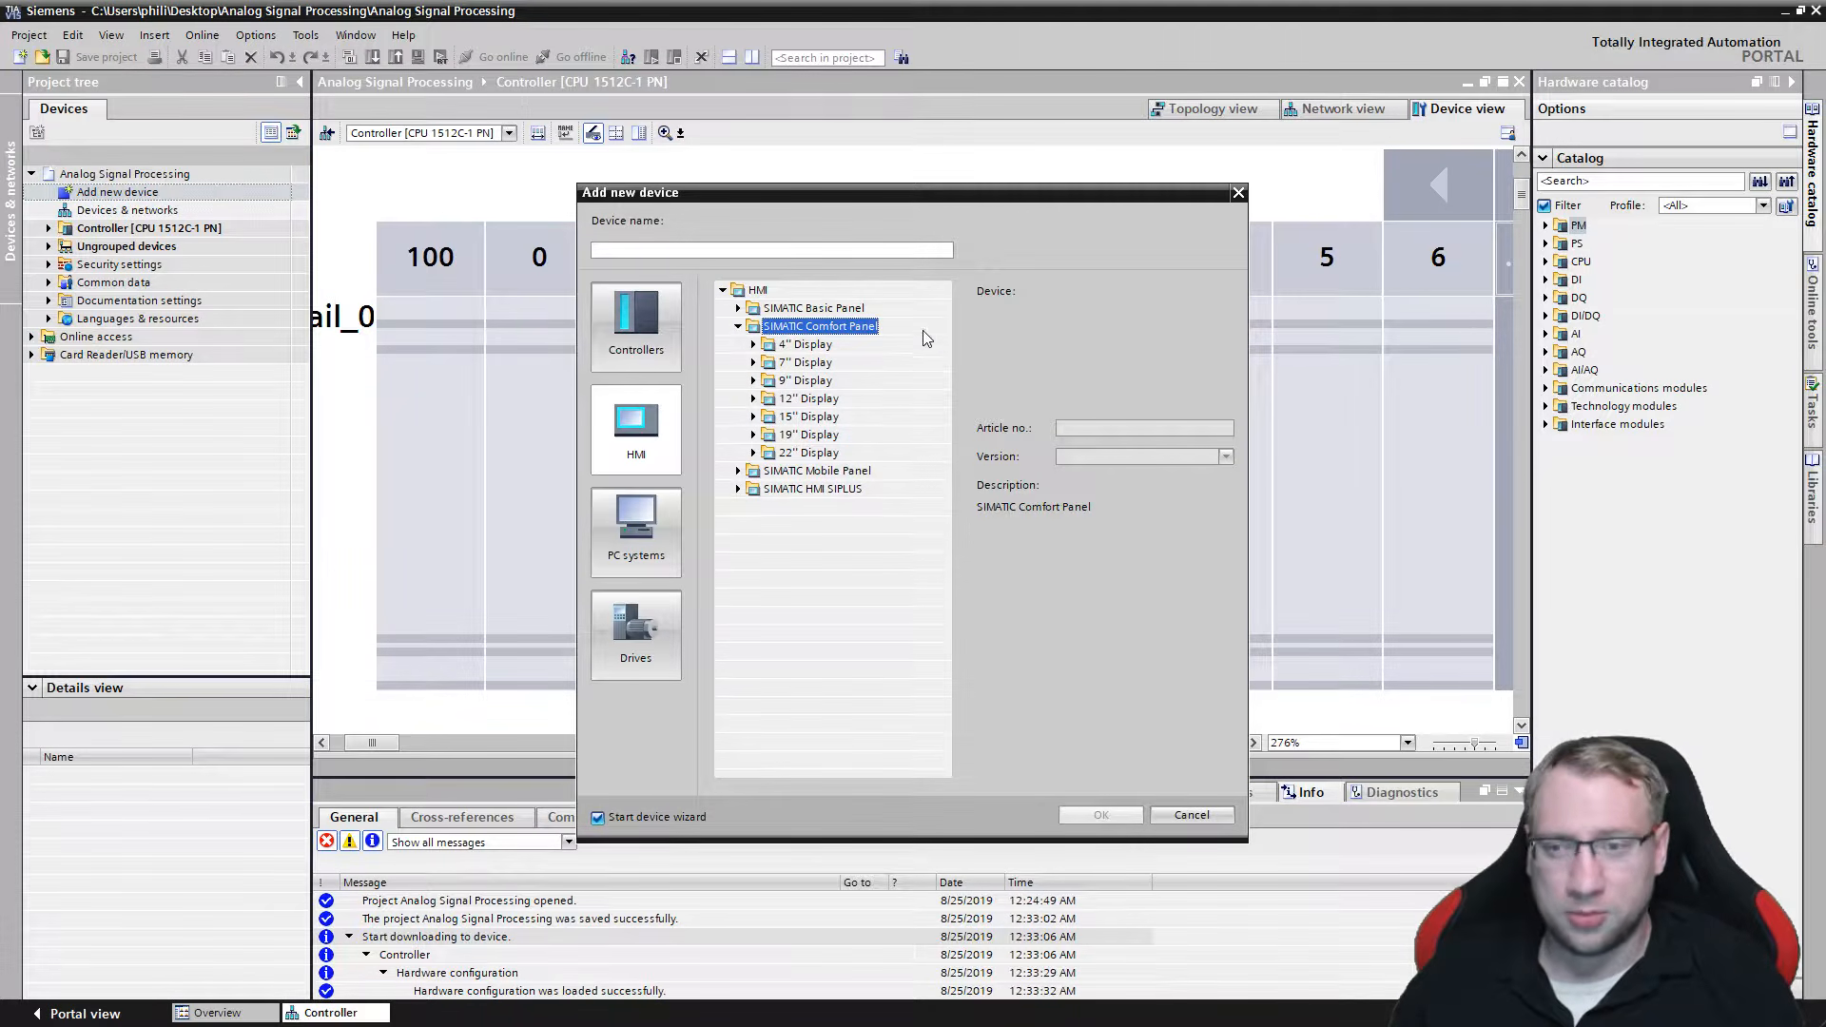
click(753, 363)
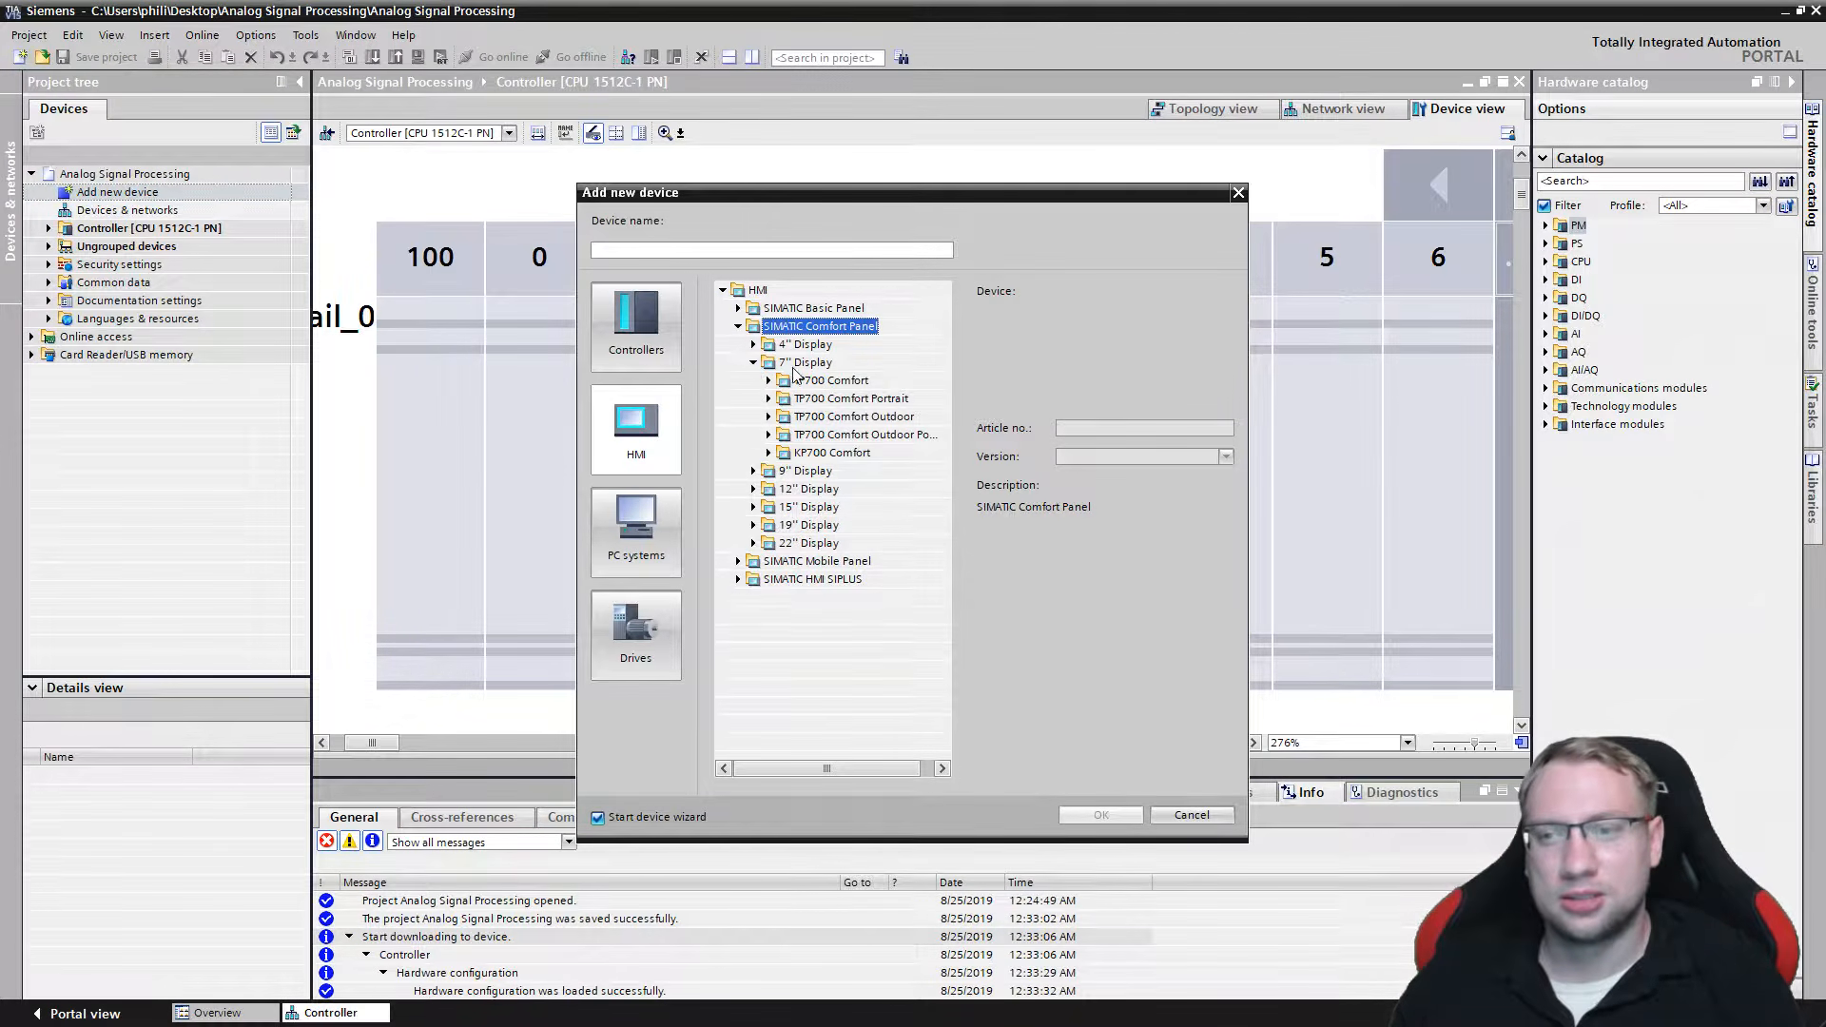
click(769, 380)
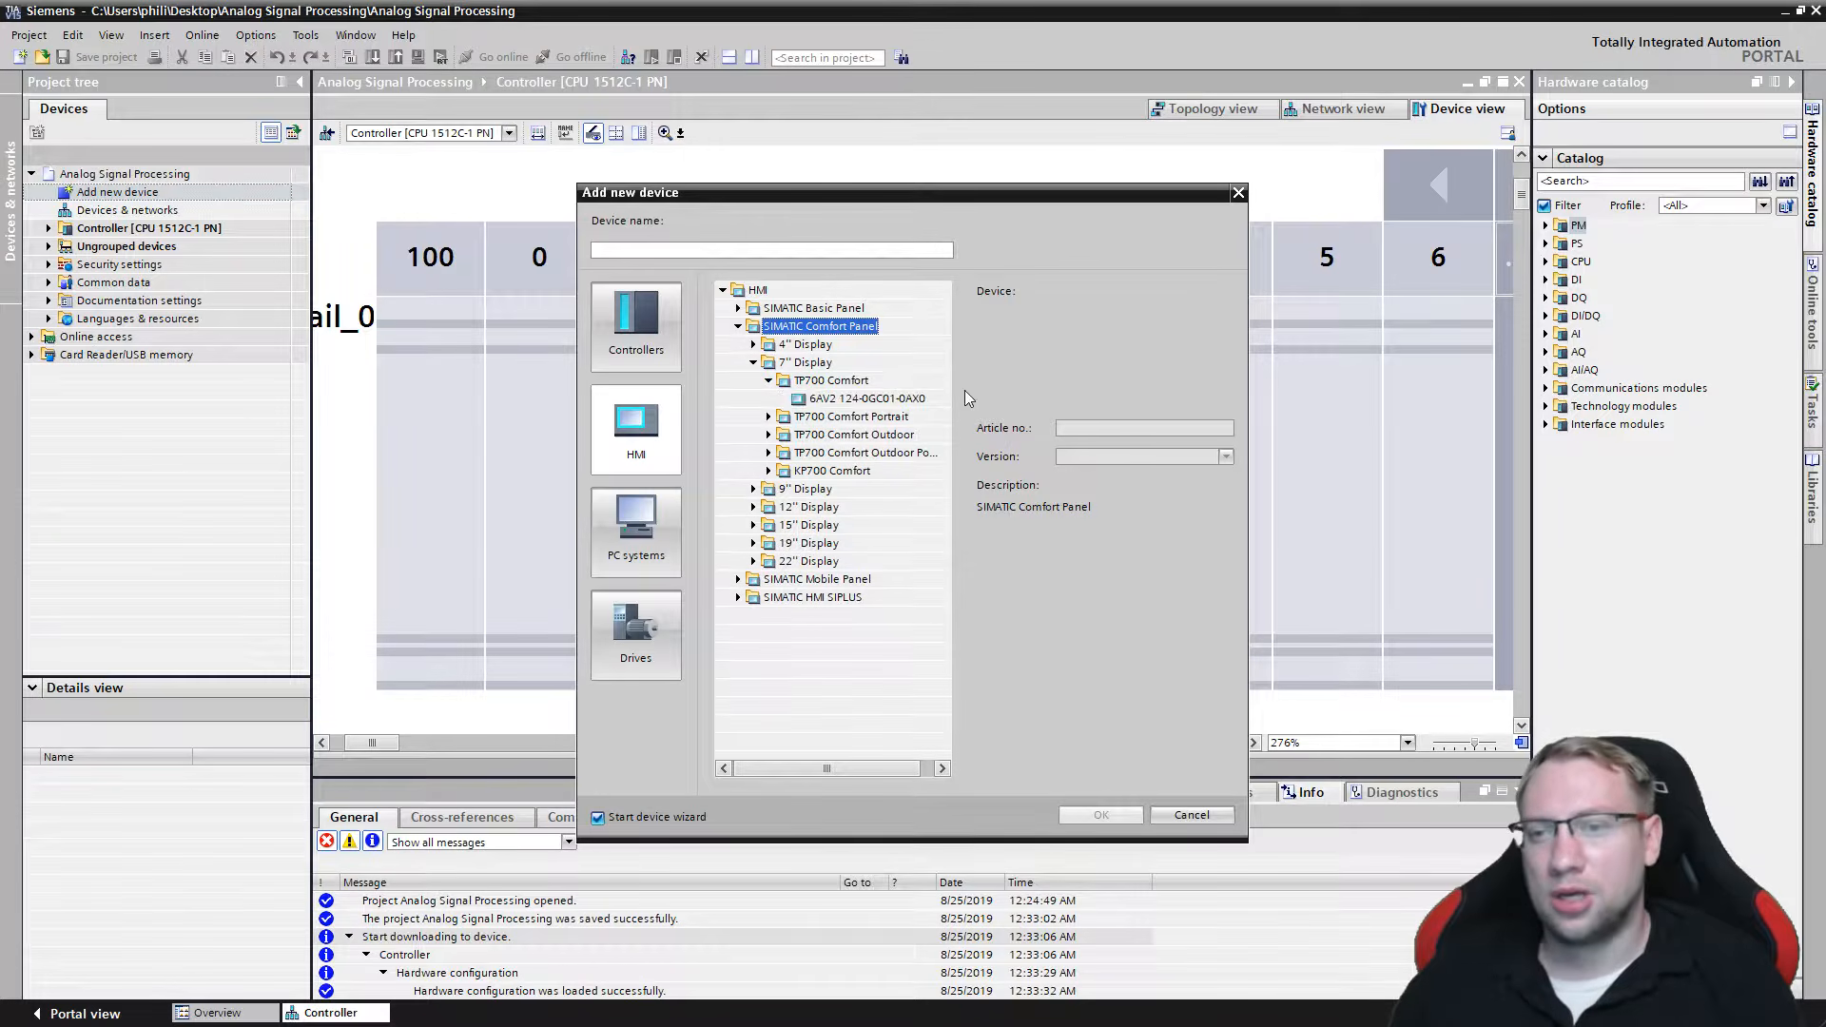
click(856, 400)
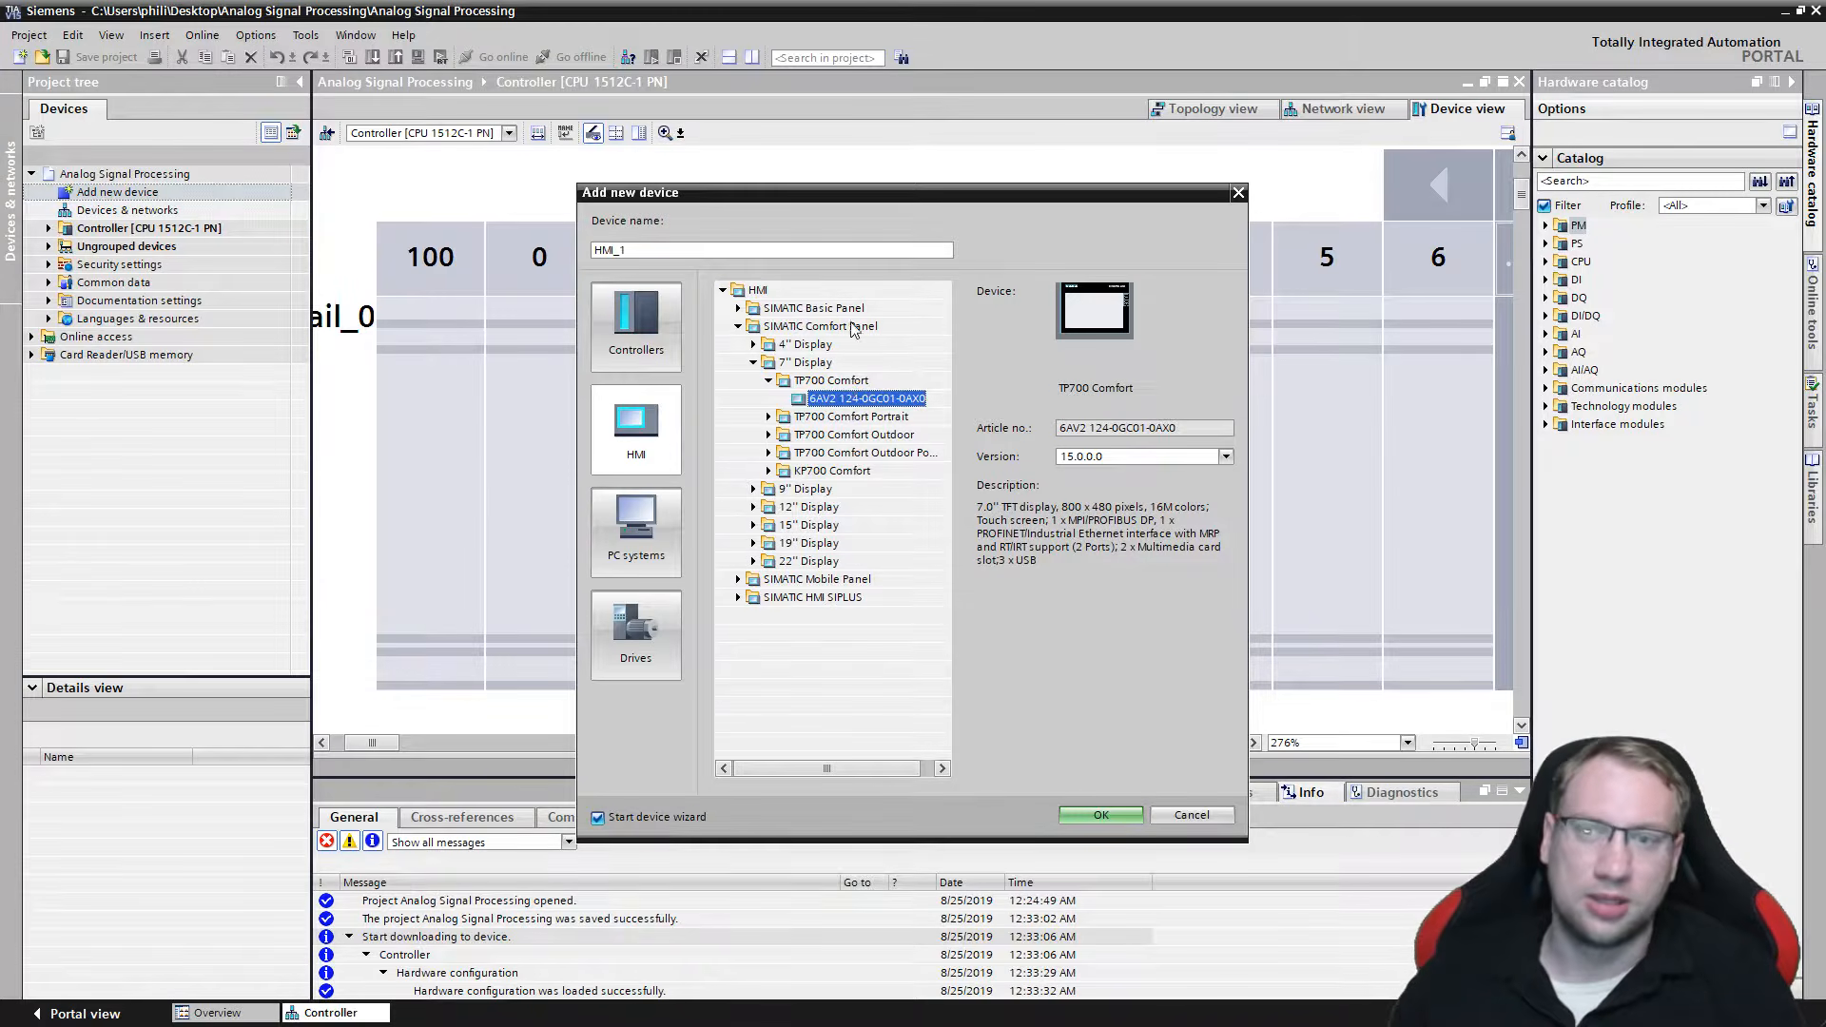
Name the panel Touchpanel, choose version 15.0.0.0, and add it to the project with the device wizard disabled.
double_click(647, 249)
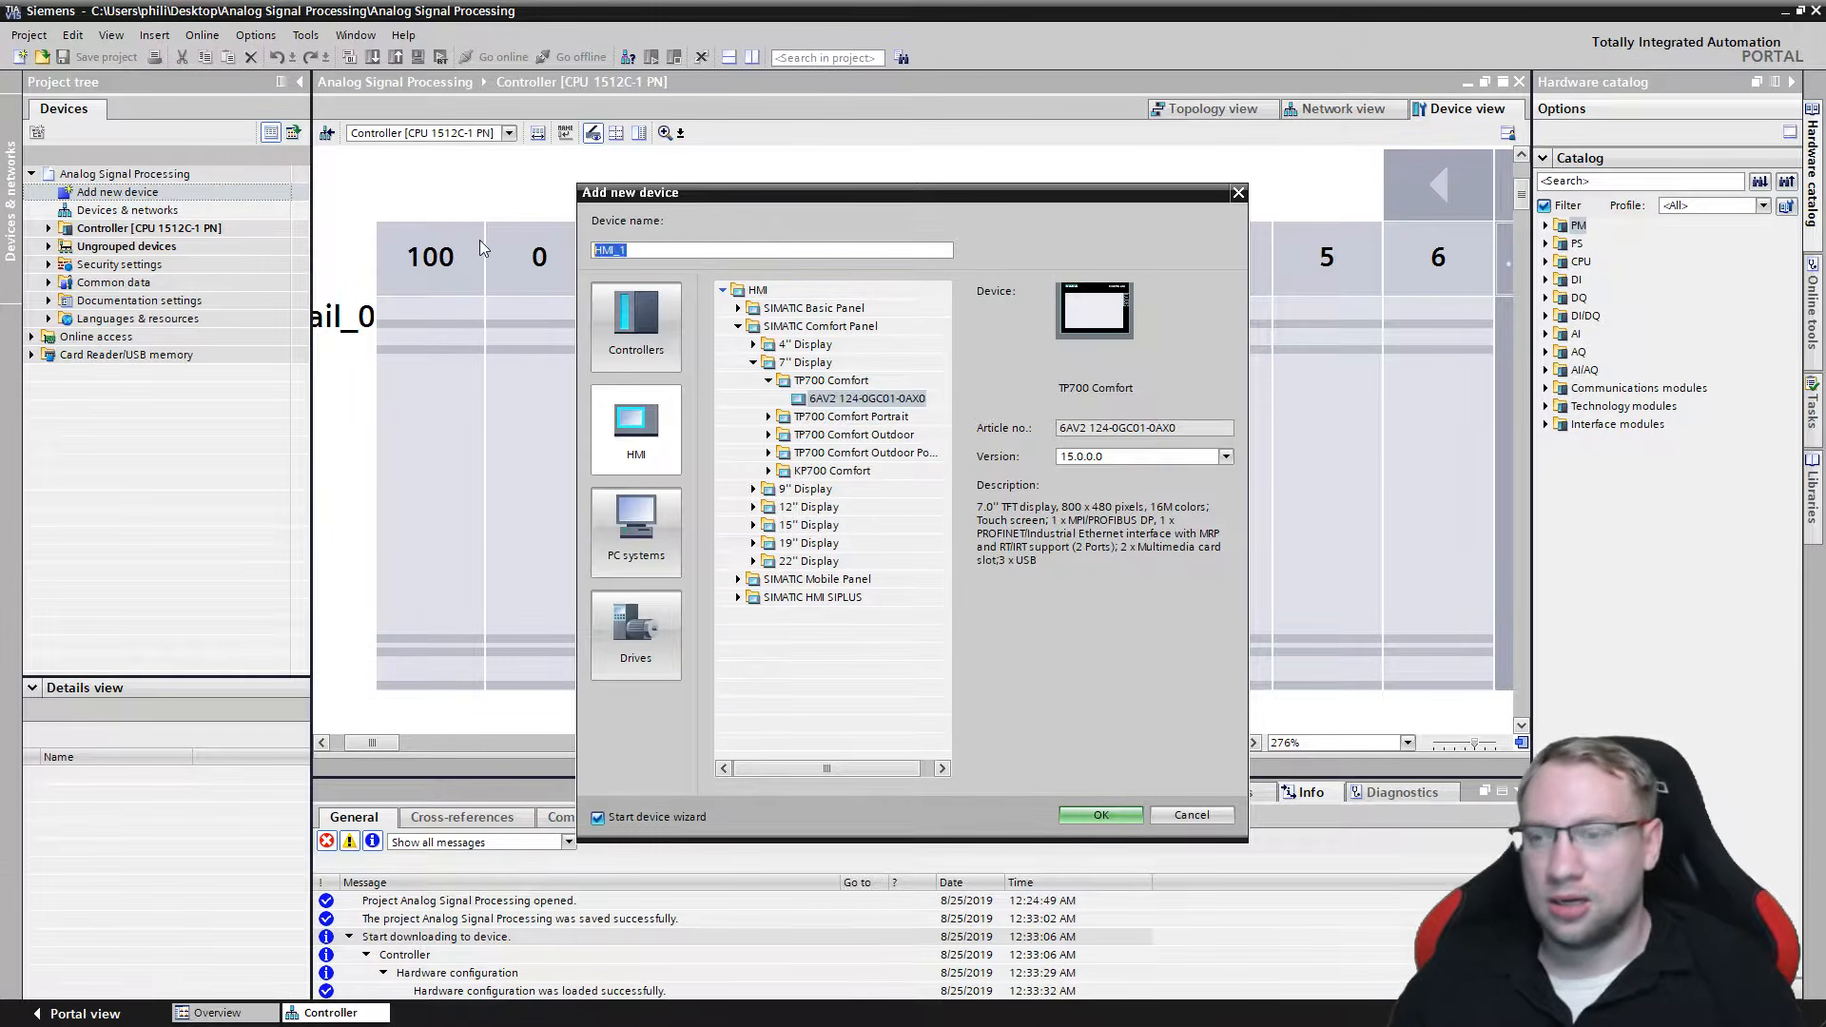
text(Touchpanel)
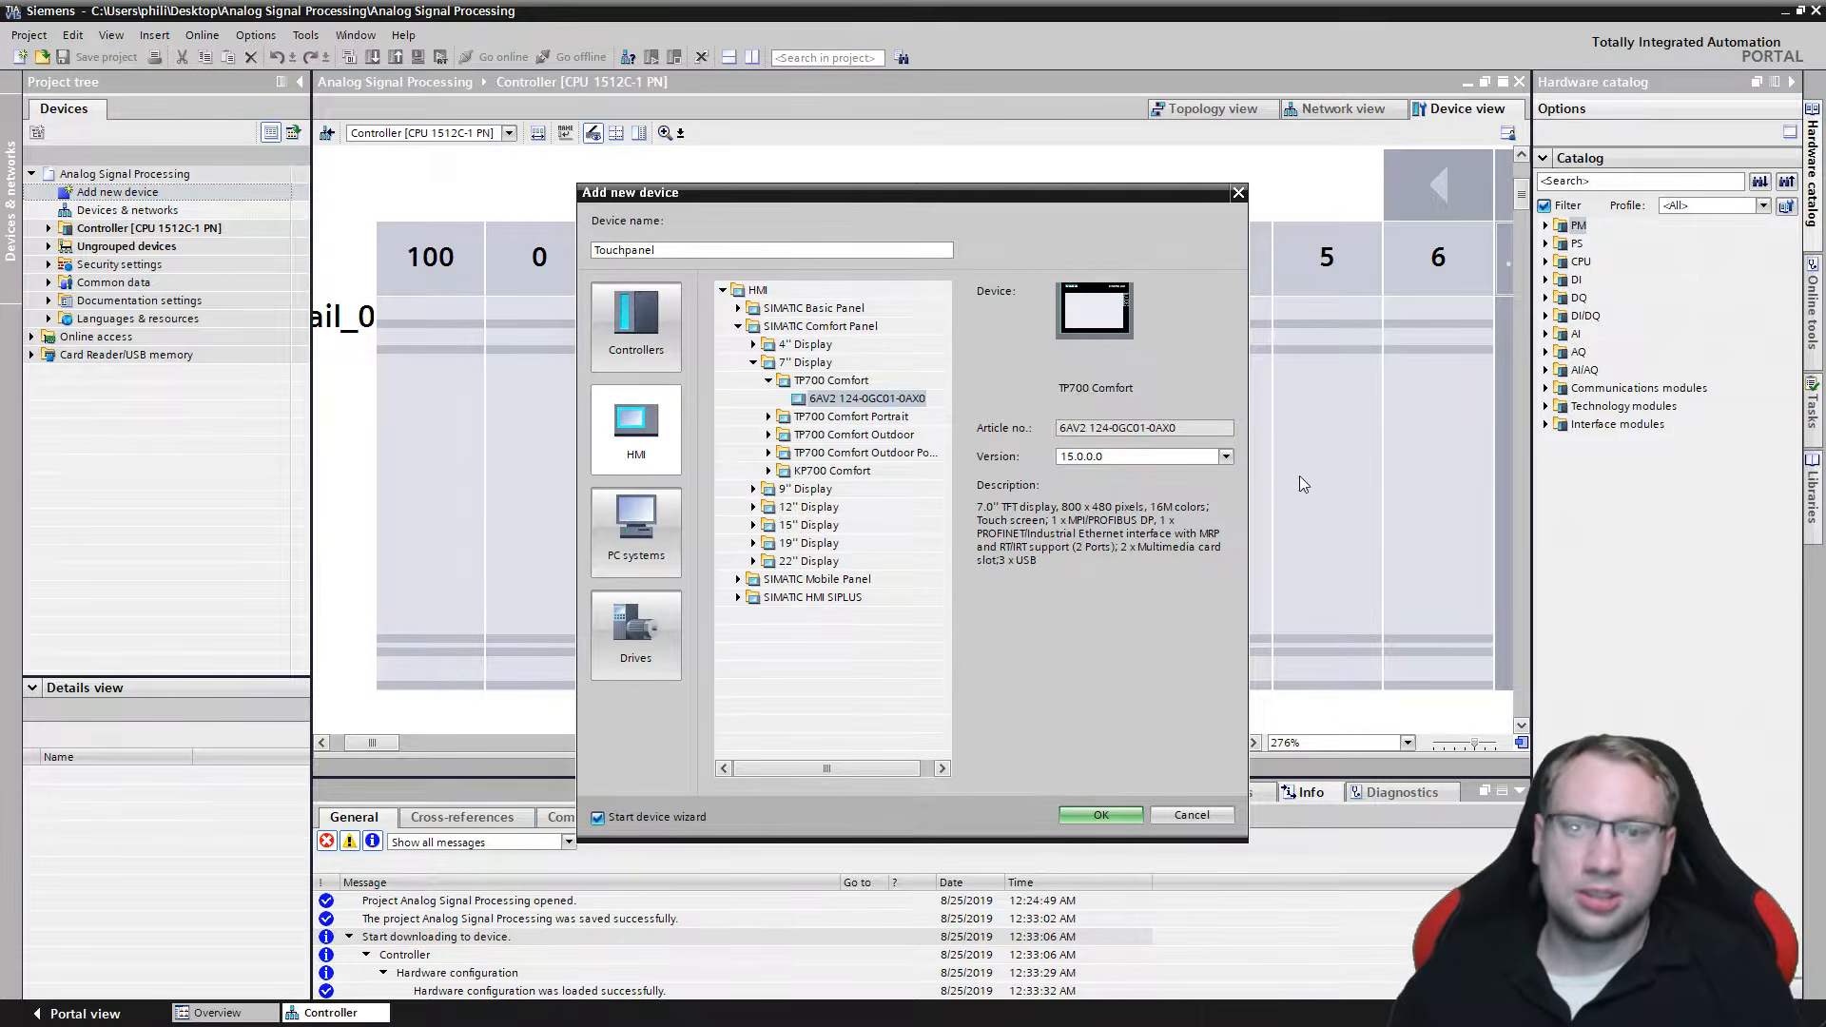
click(1226, 457)
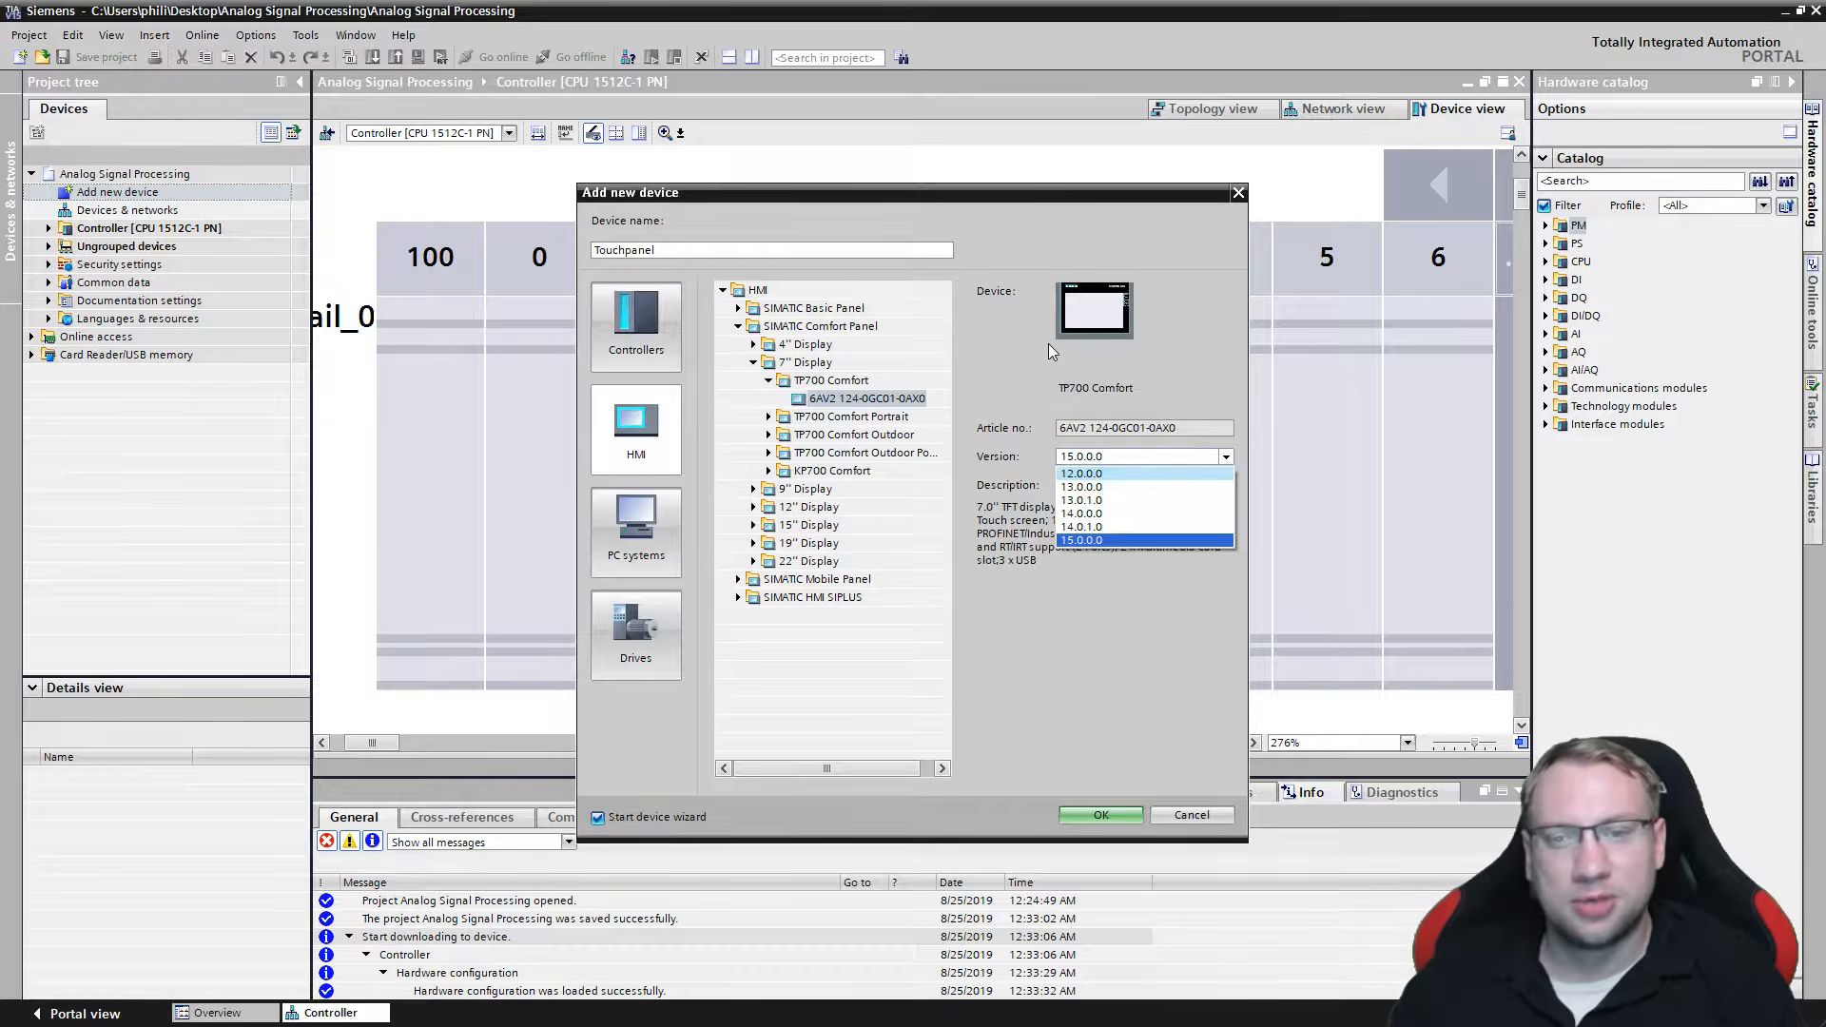
click(1080, 540)
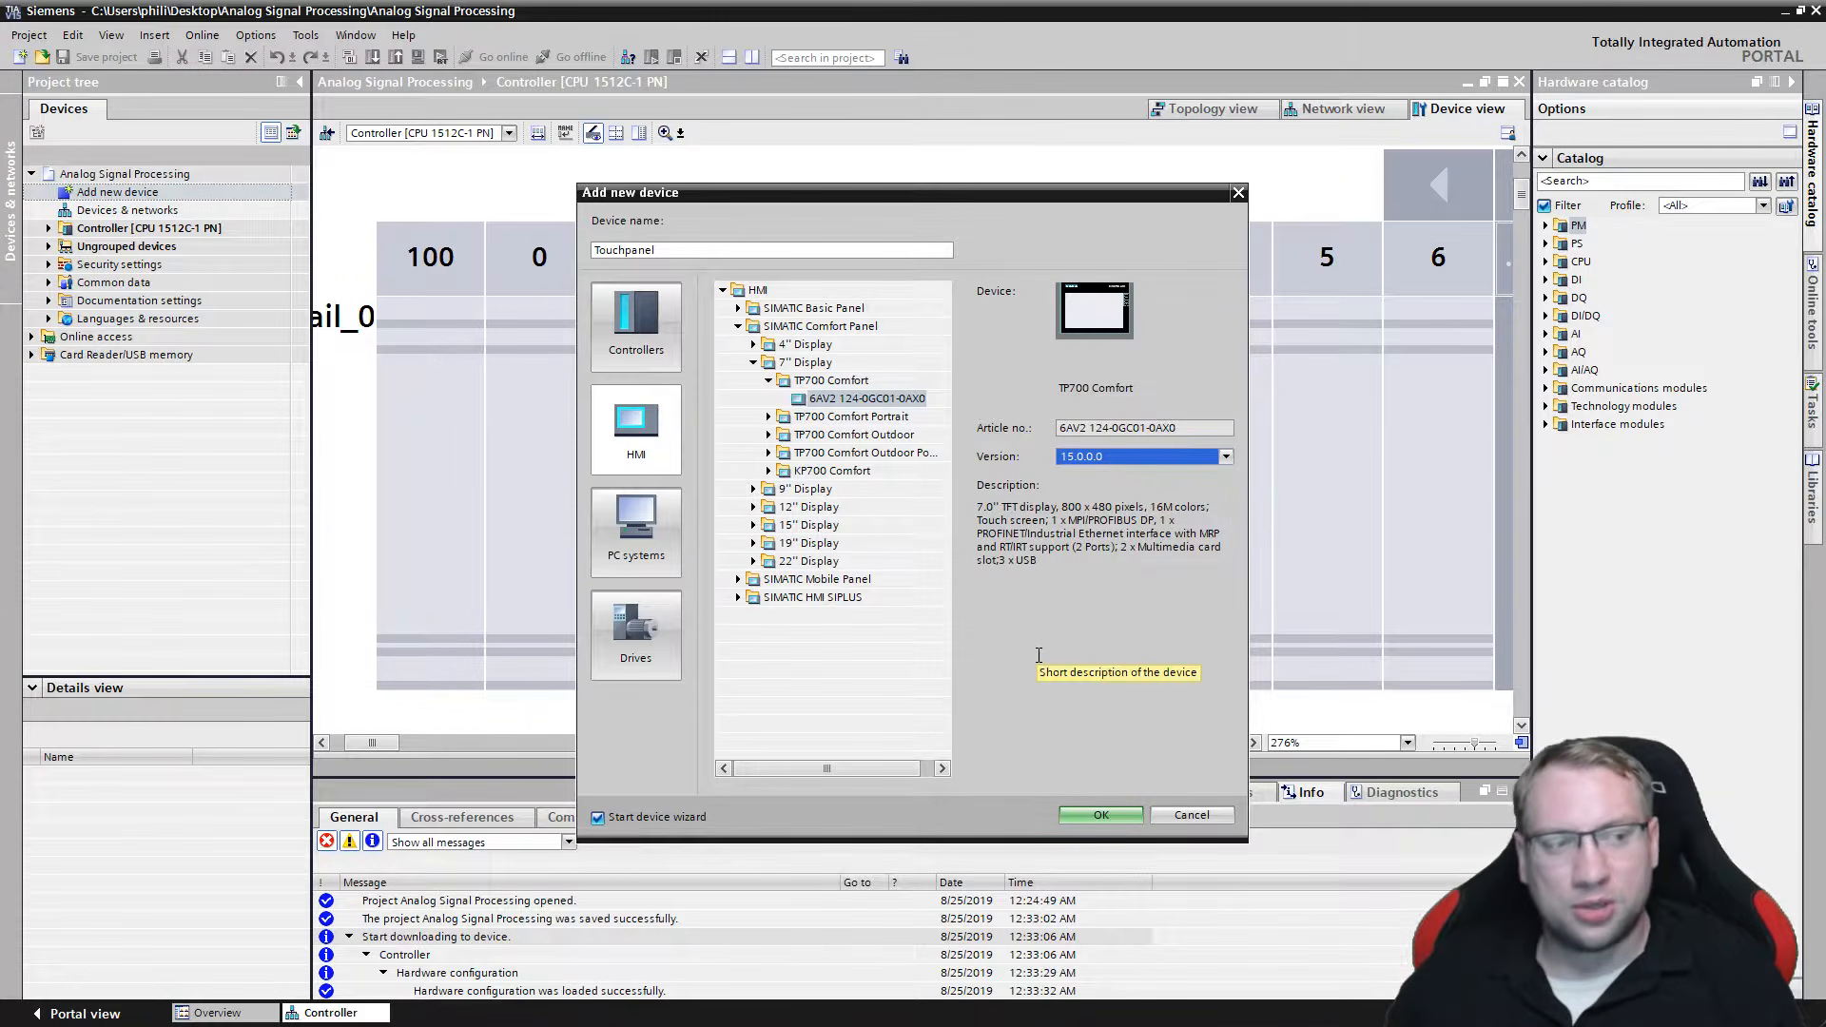
click(641, 820)
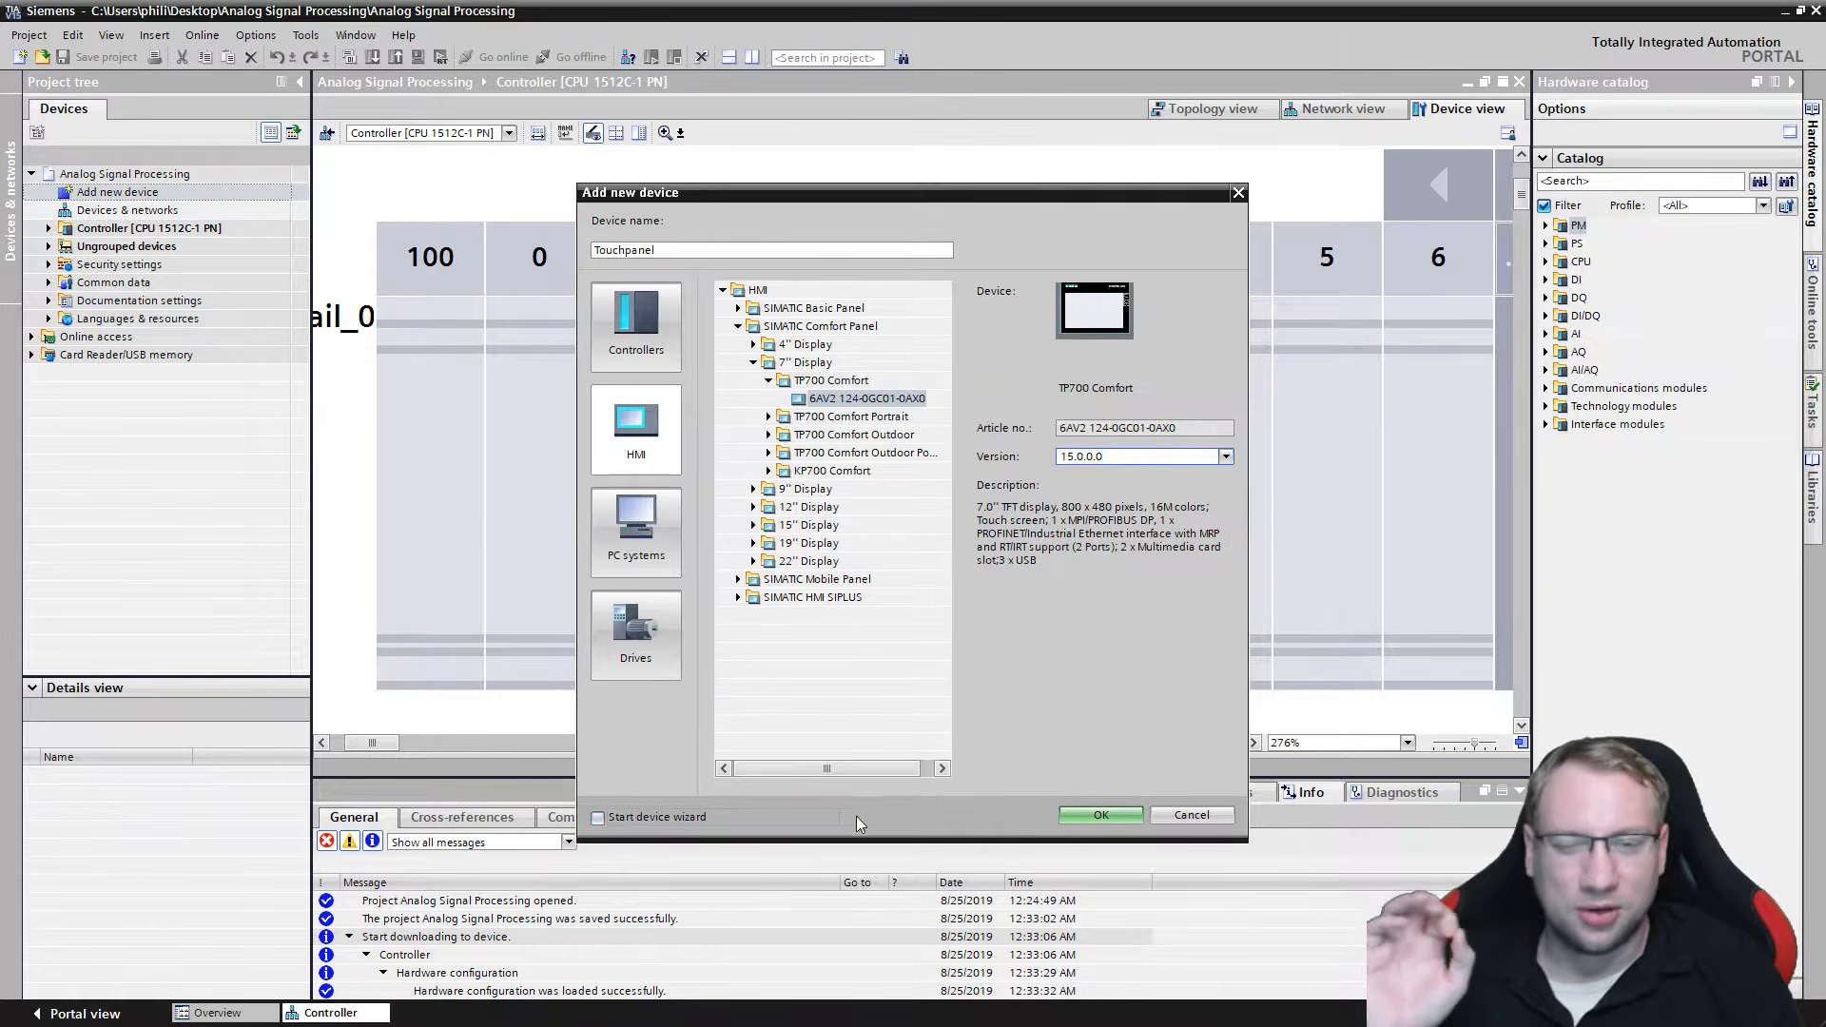
click(1126, 819)
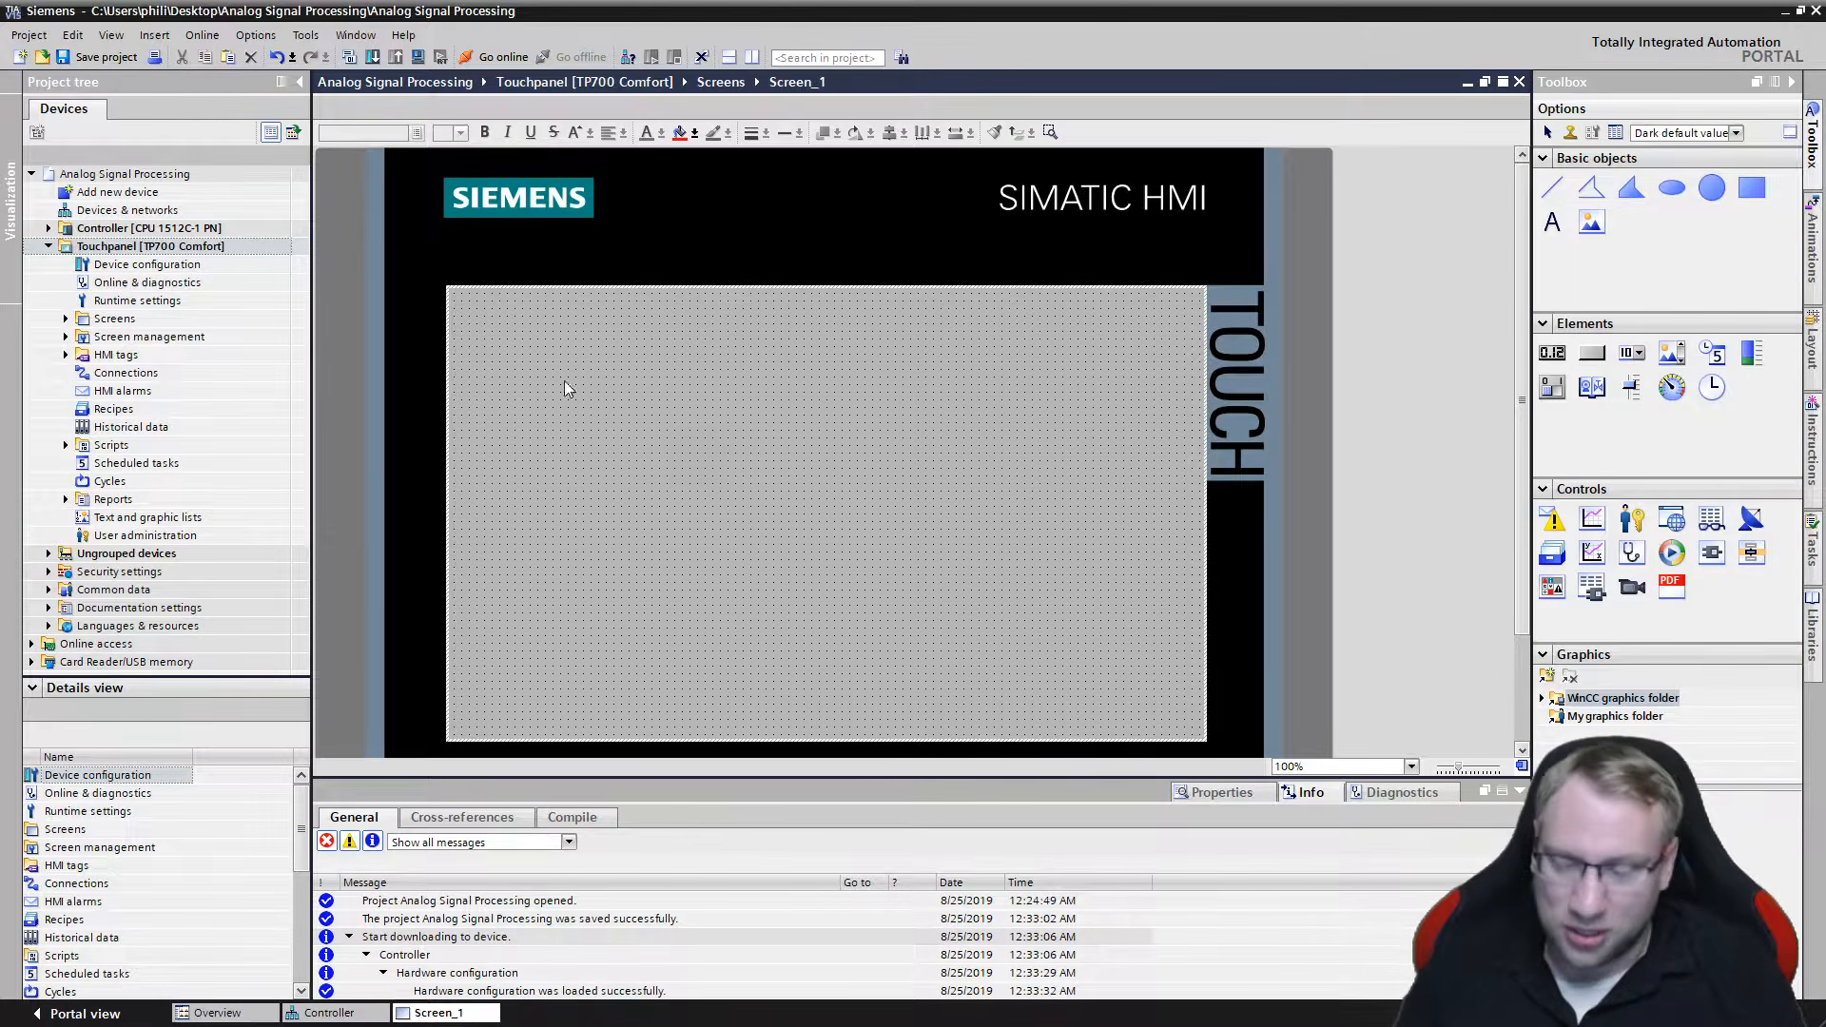
Open the project's devices and networks editor, look at the topology view and return to the network view.
click(48, 245)
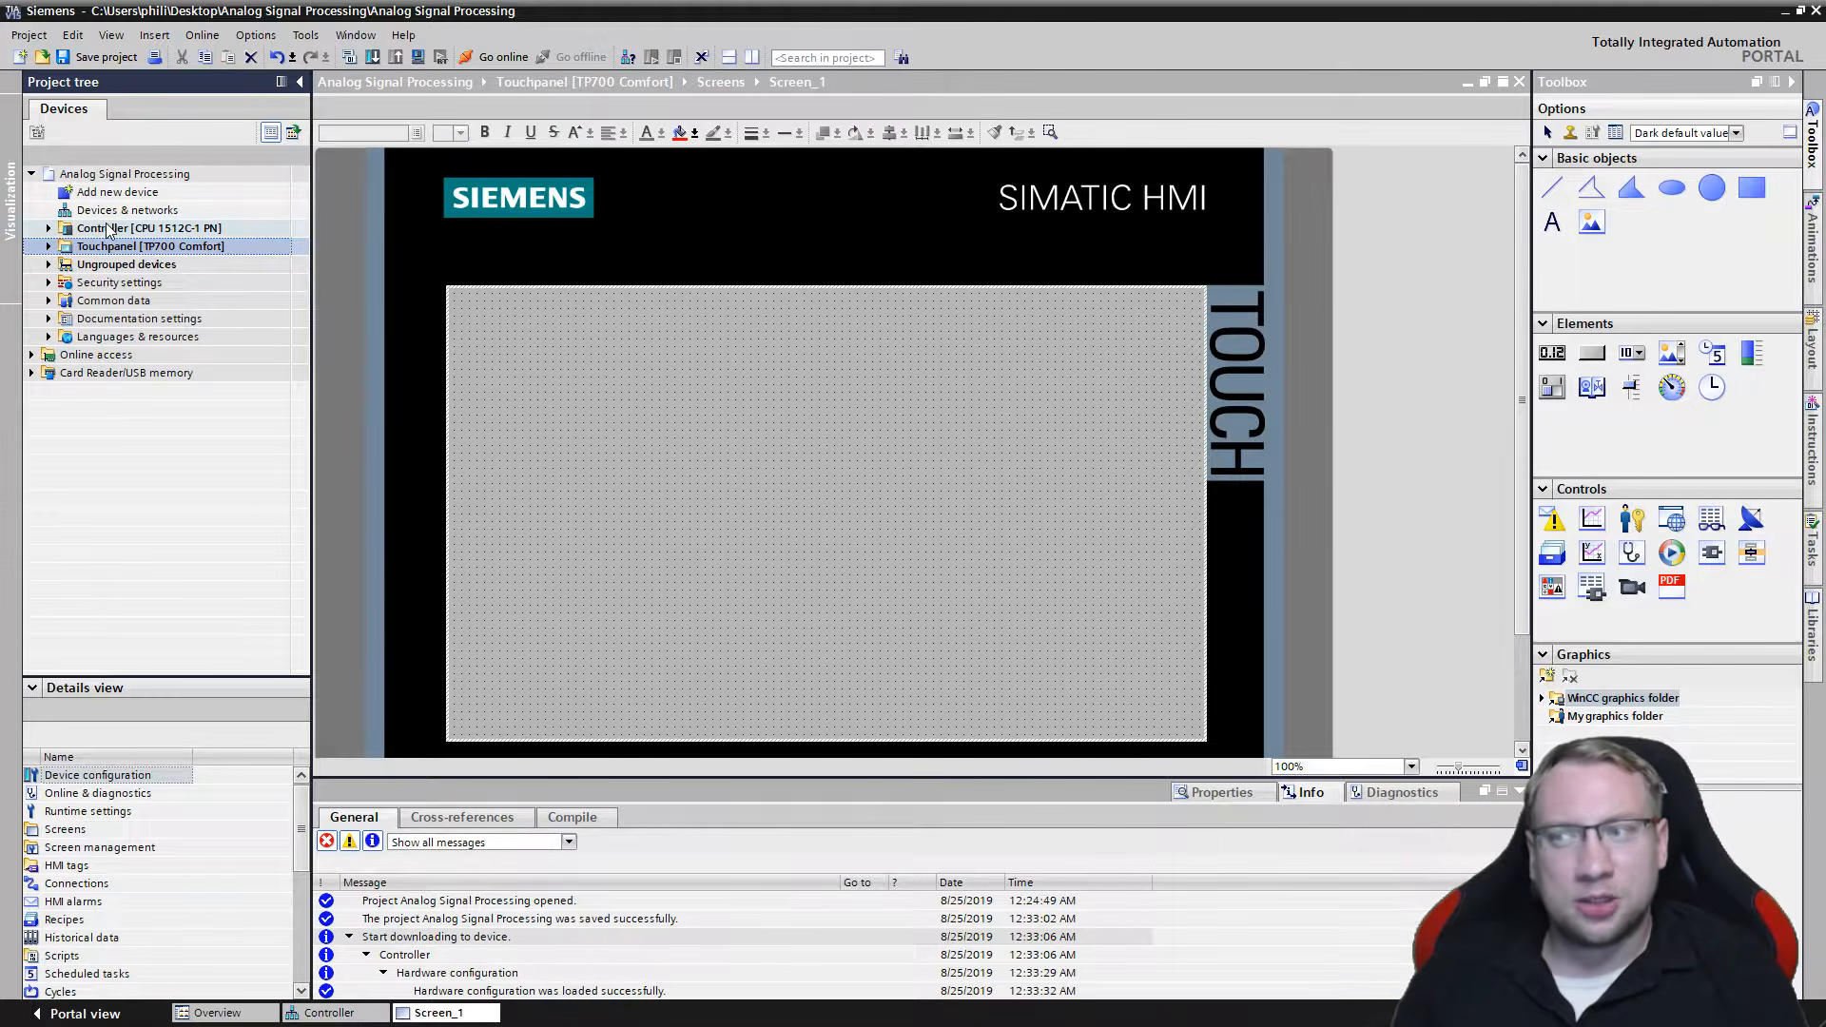
click(159, 214)
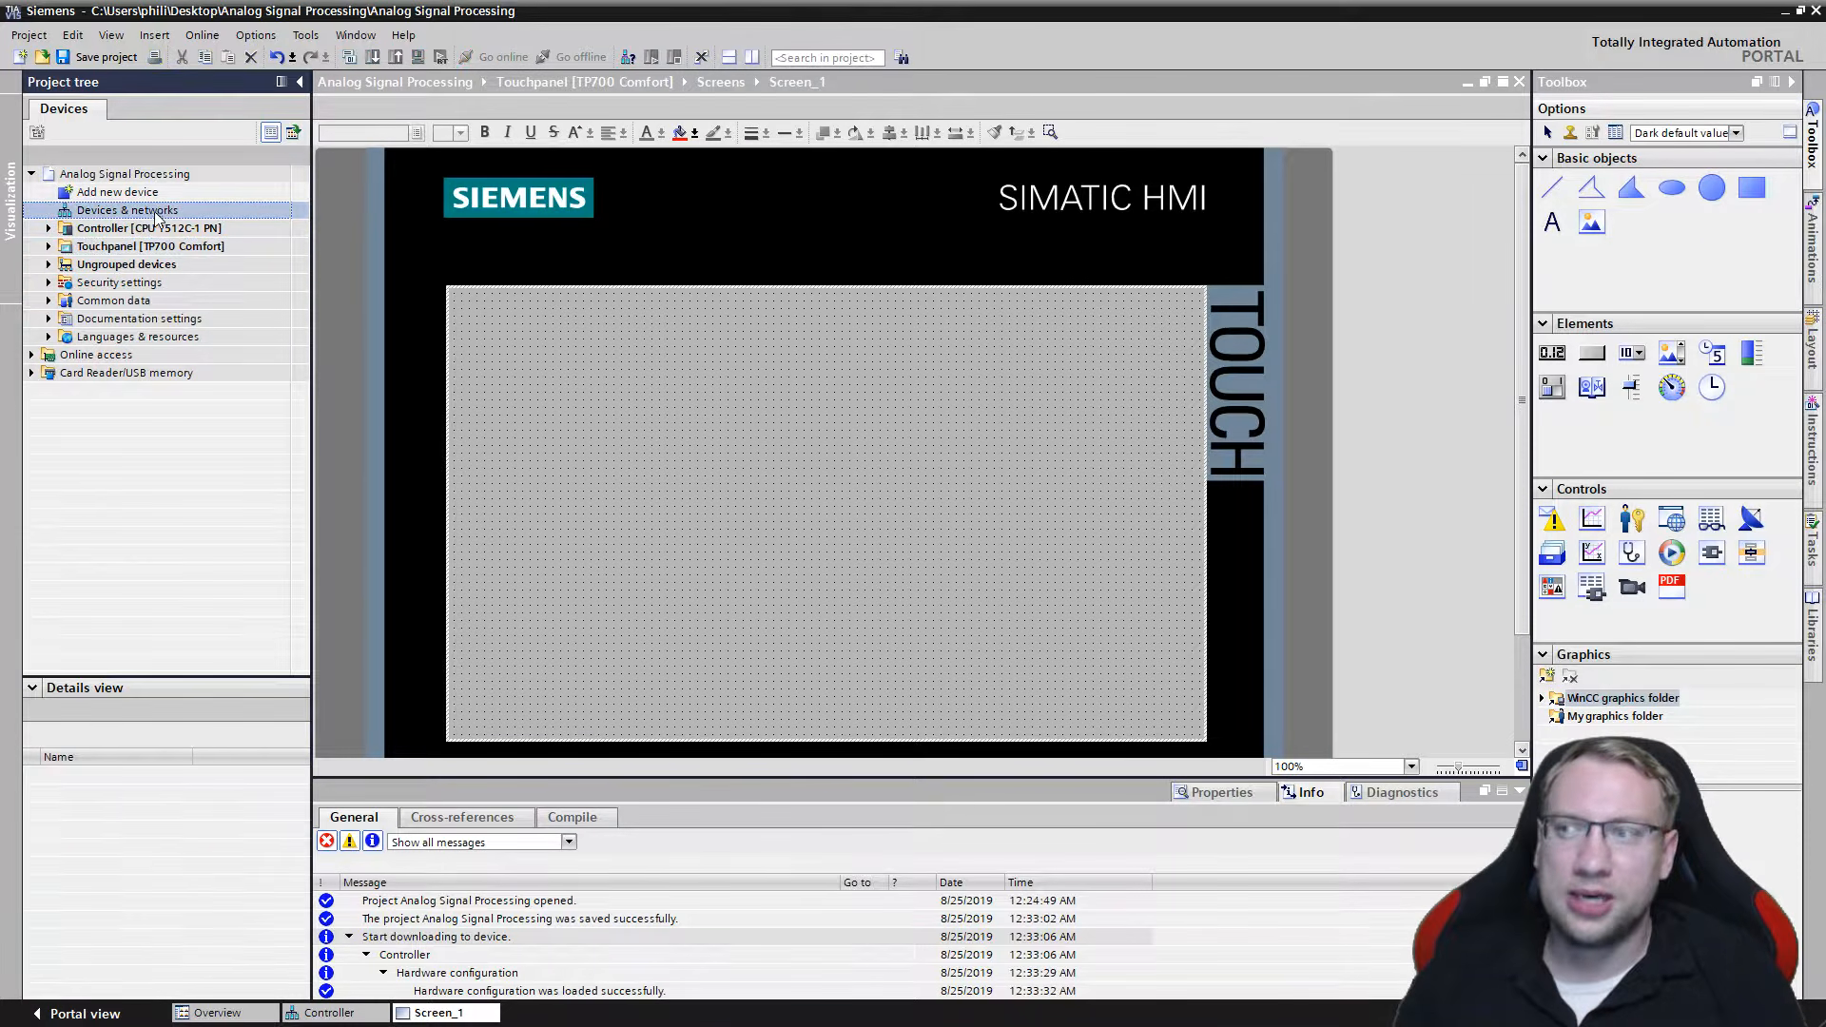
double_click(98, 213)
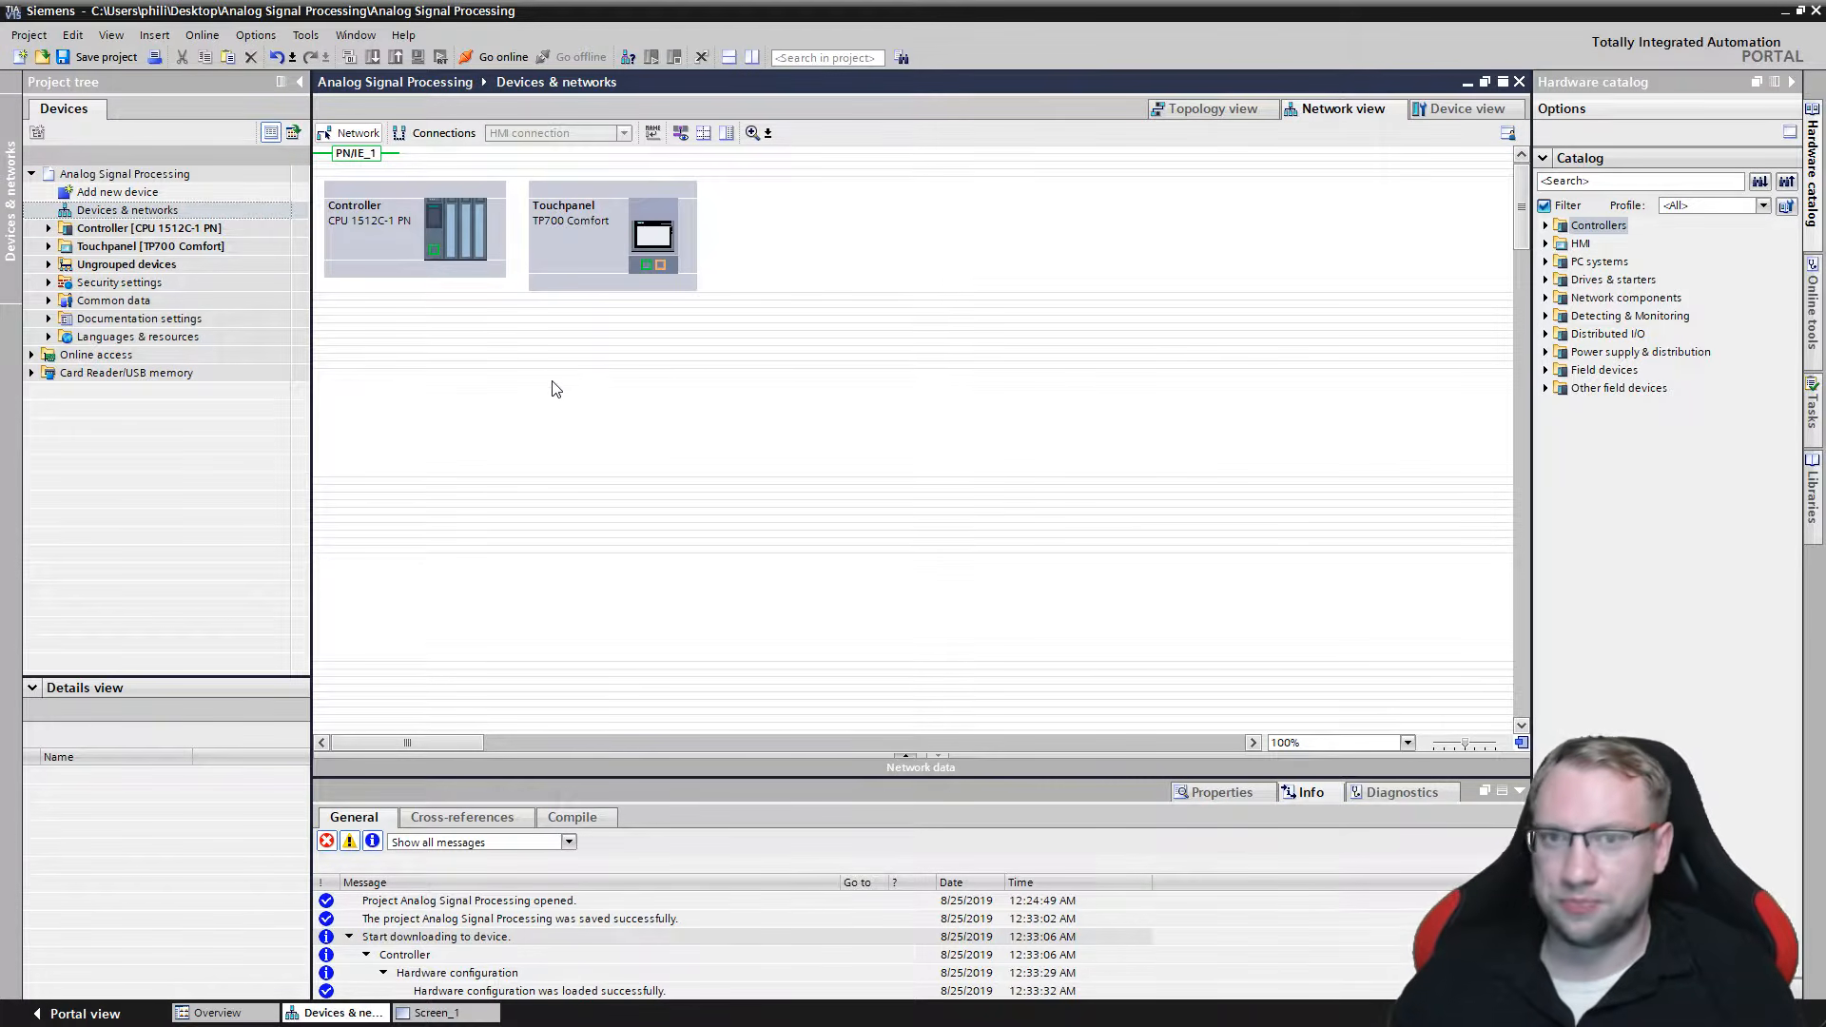
click(1166, 114)
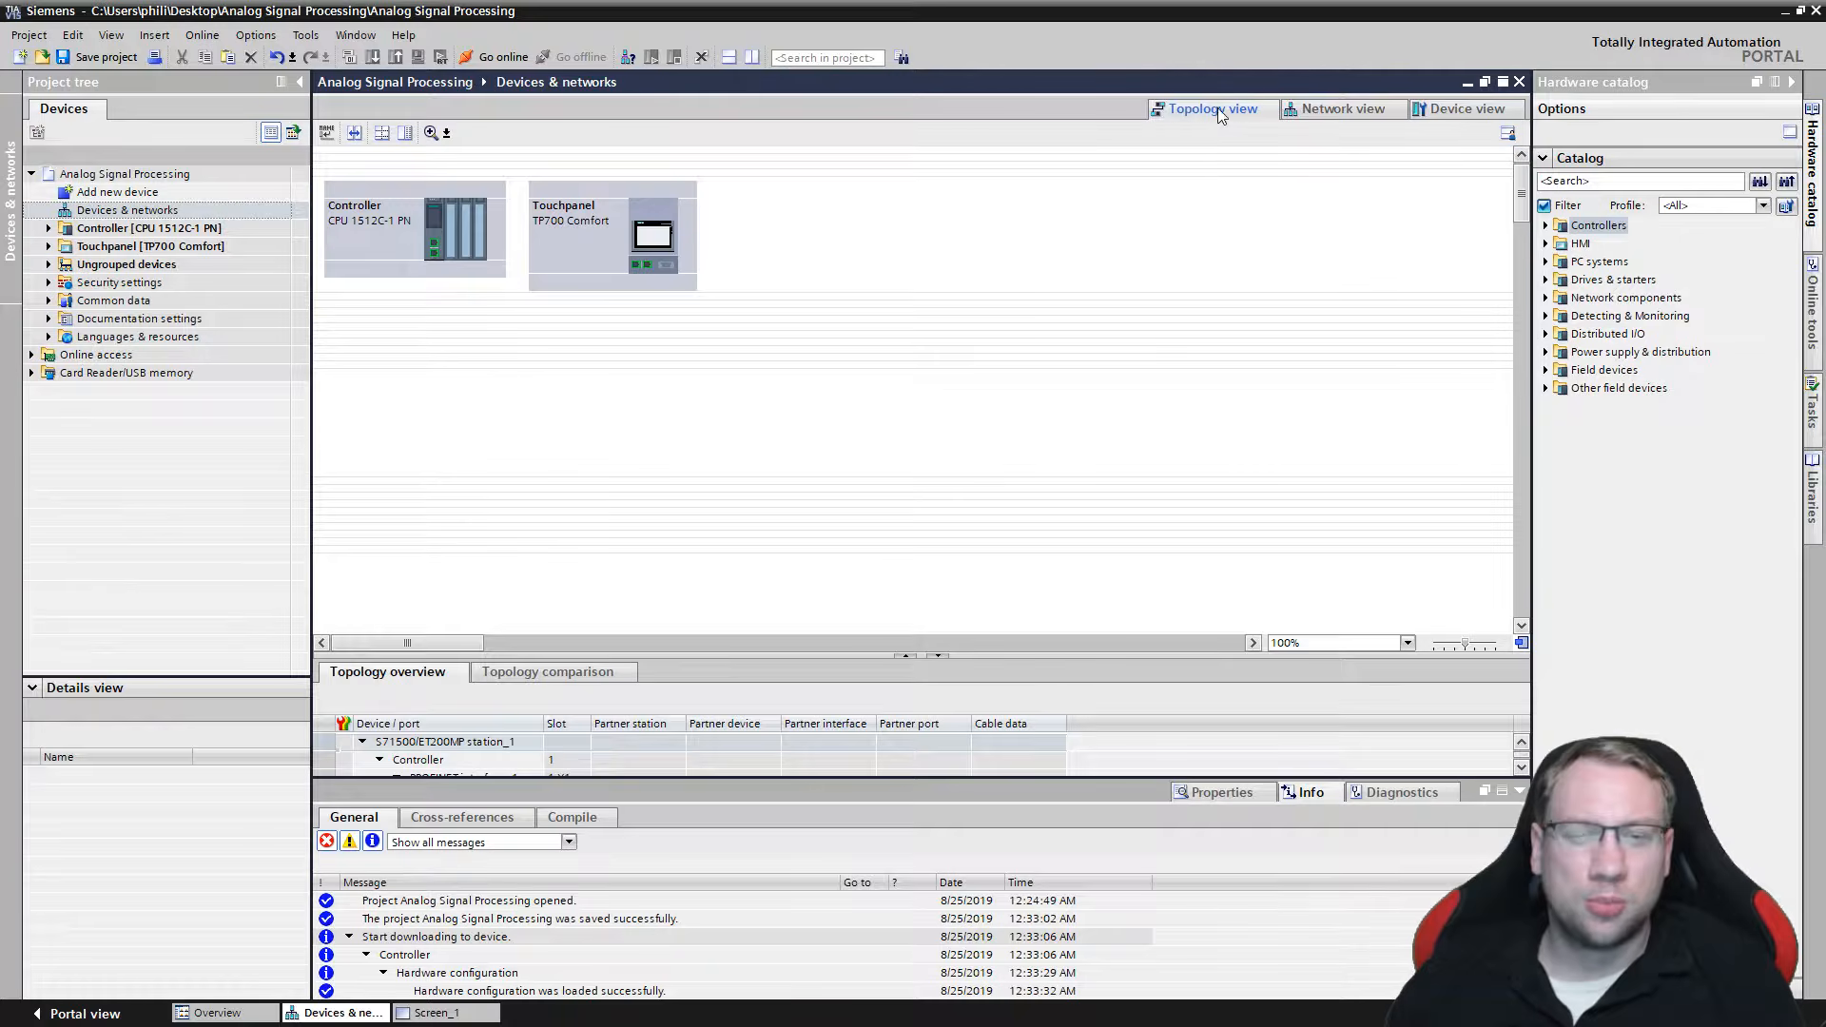
click(1345, 111)
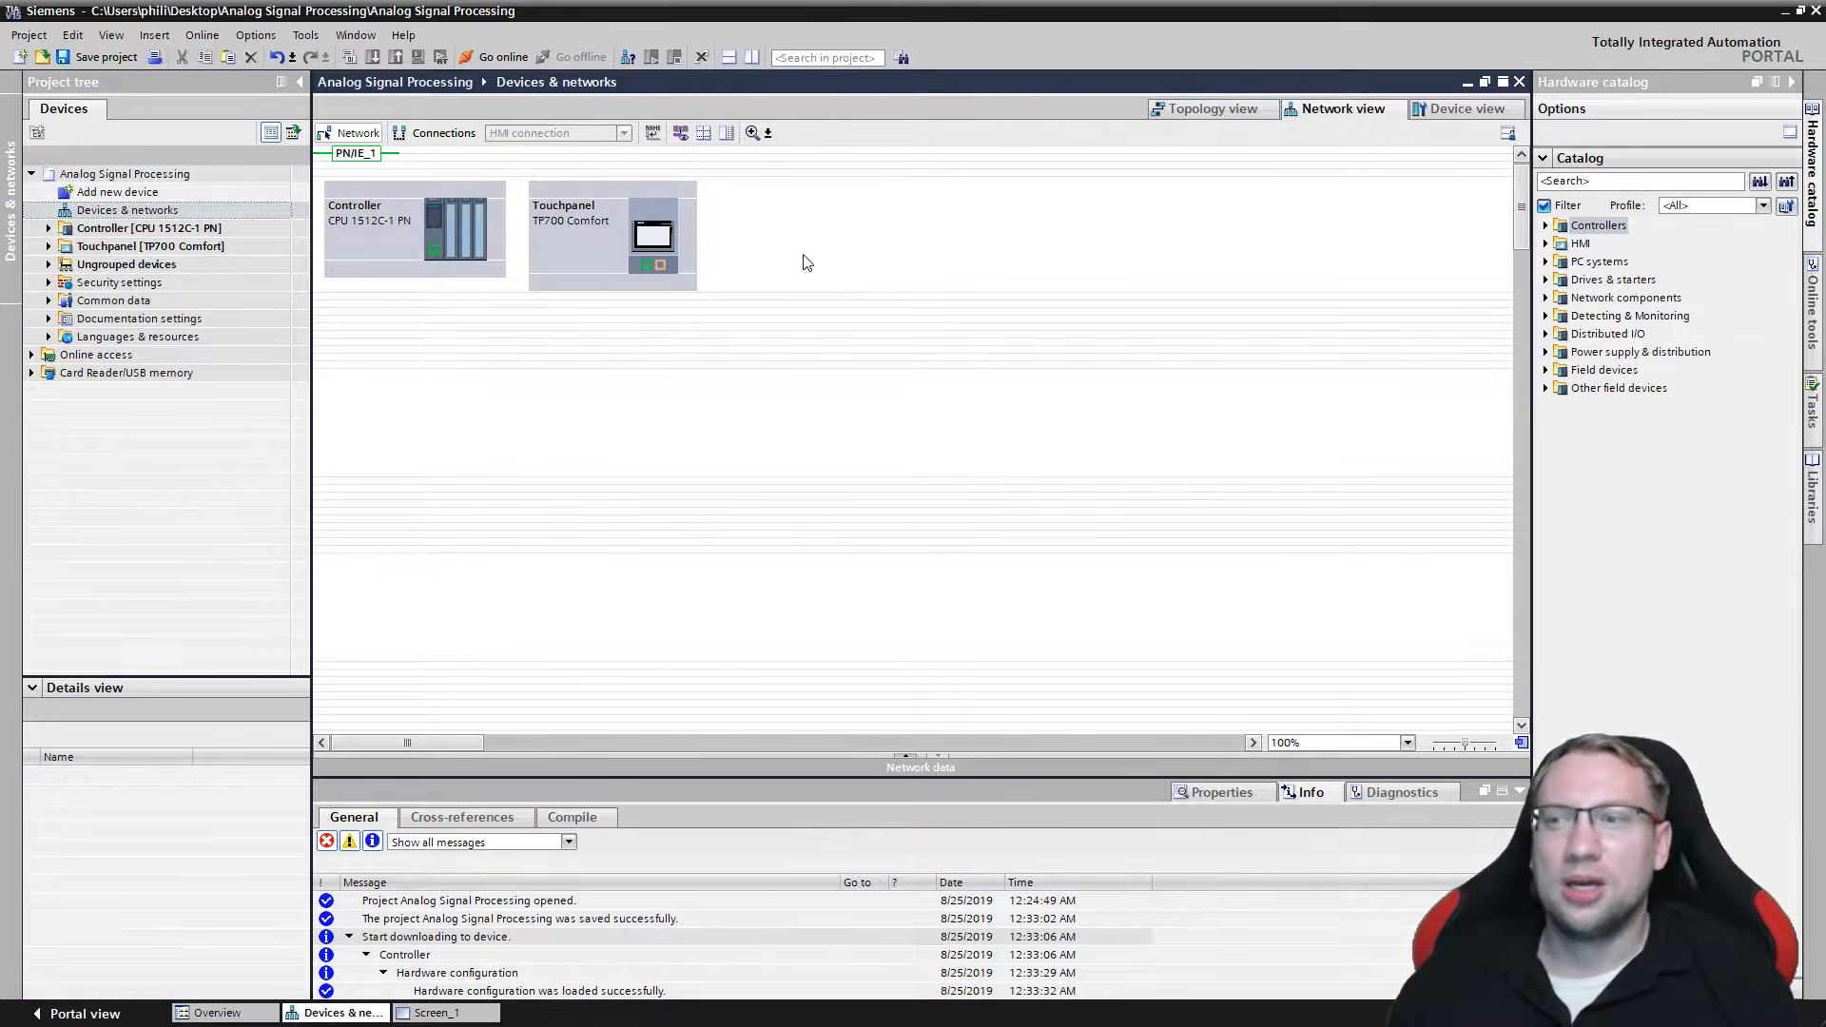
Delete the existing PN/IE_1 subnet from the network view.
click(378, 162)
key(Delete)
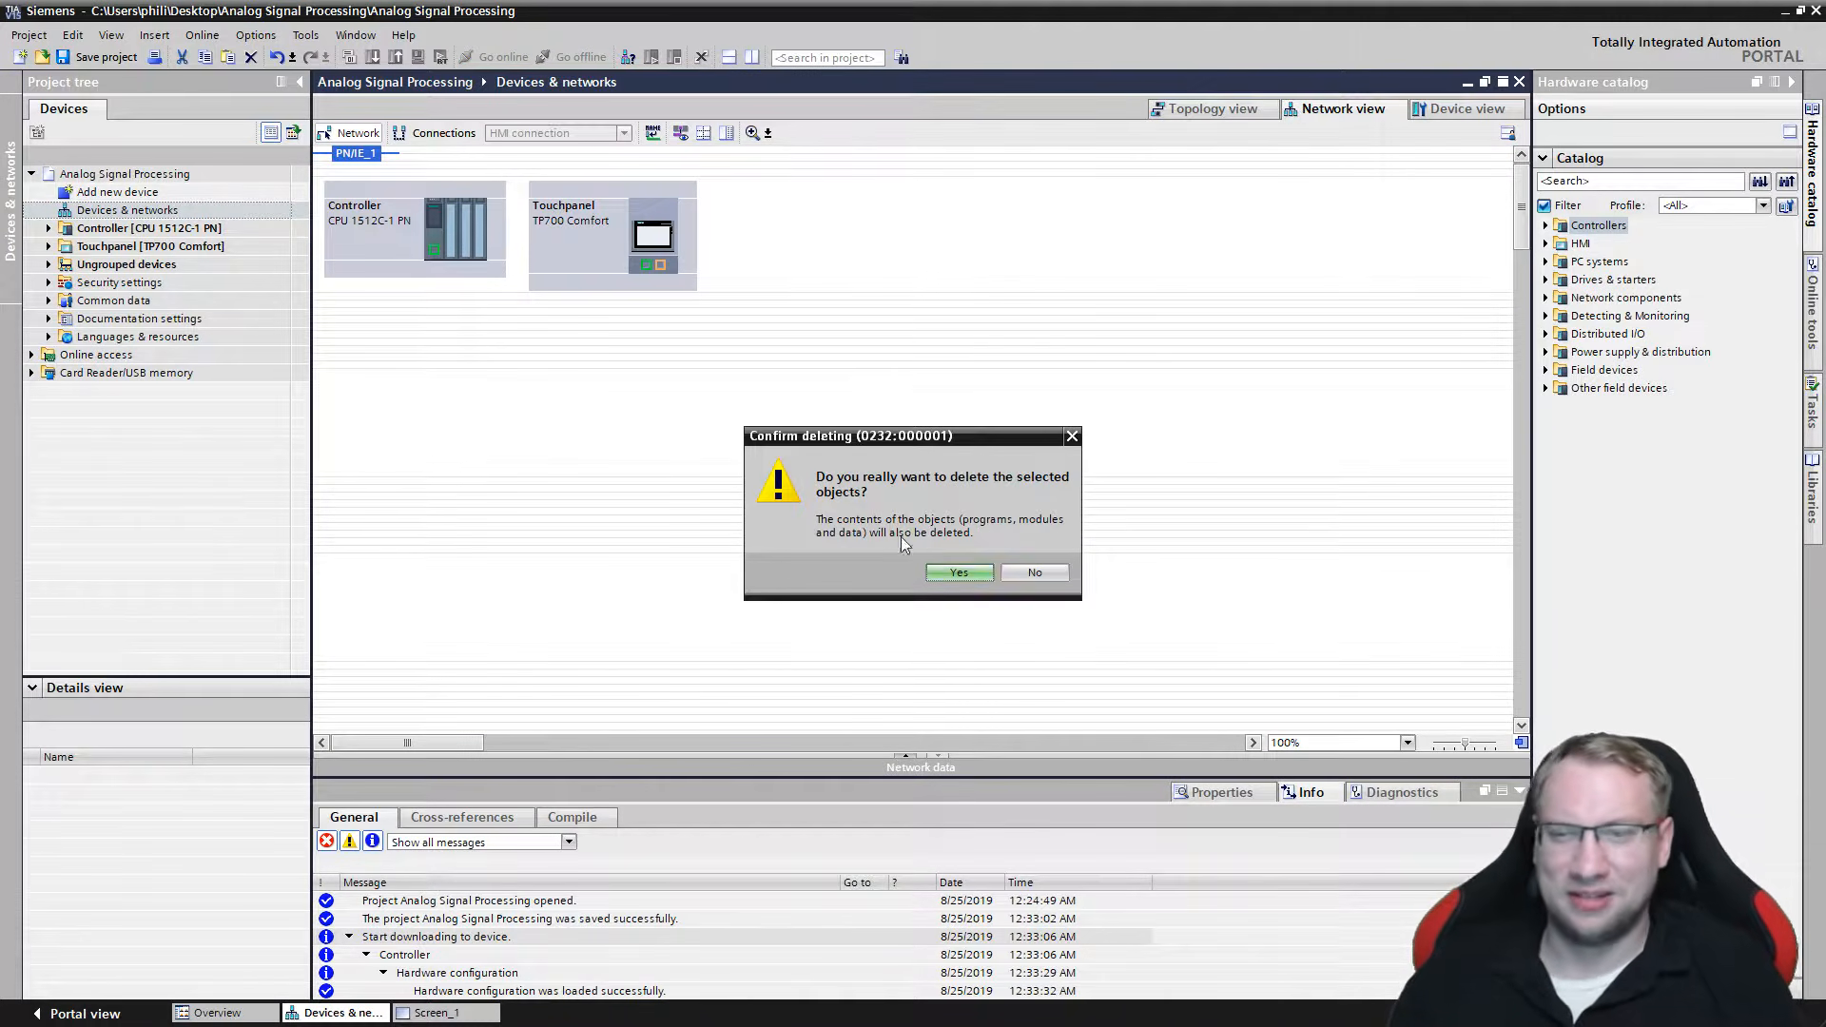
click(954, 575)
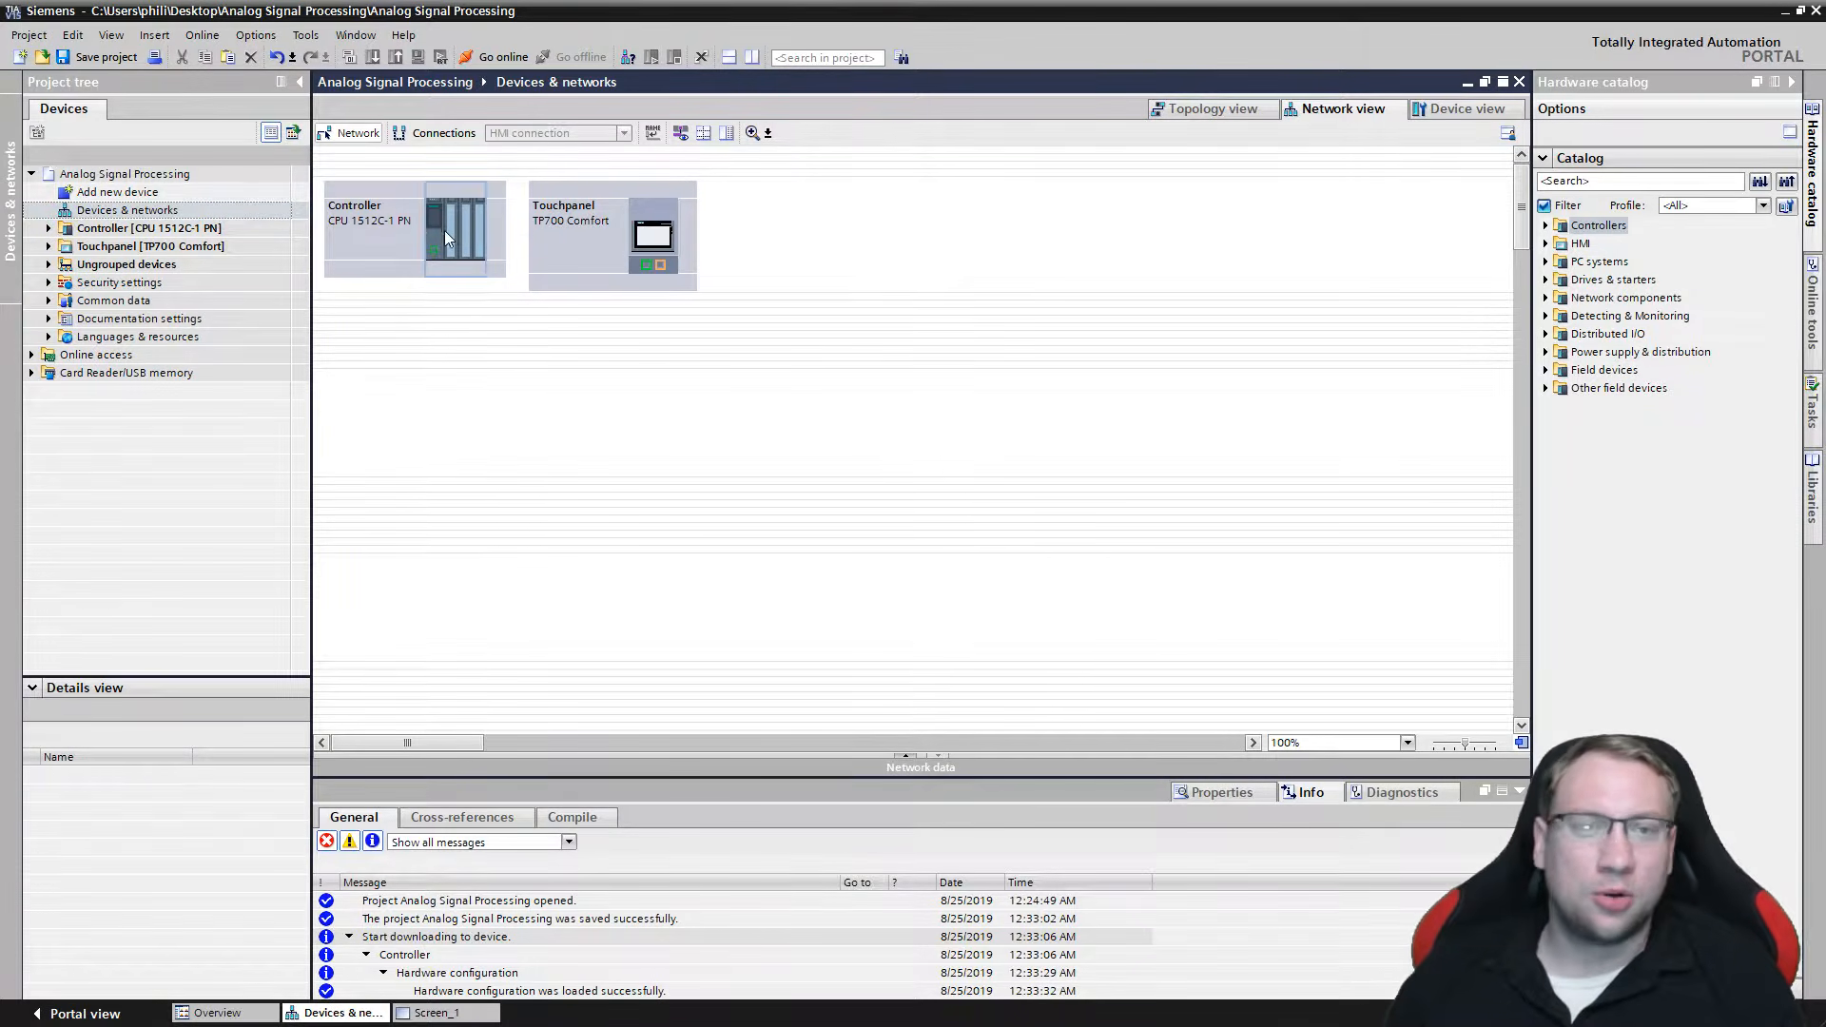
click(470, 139)
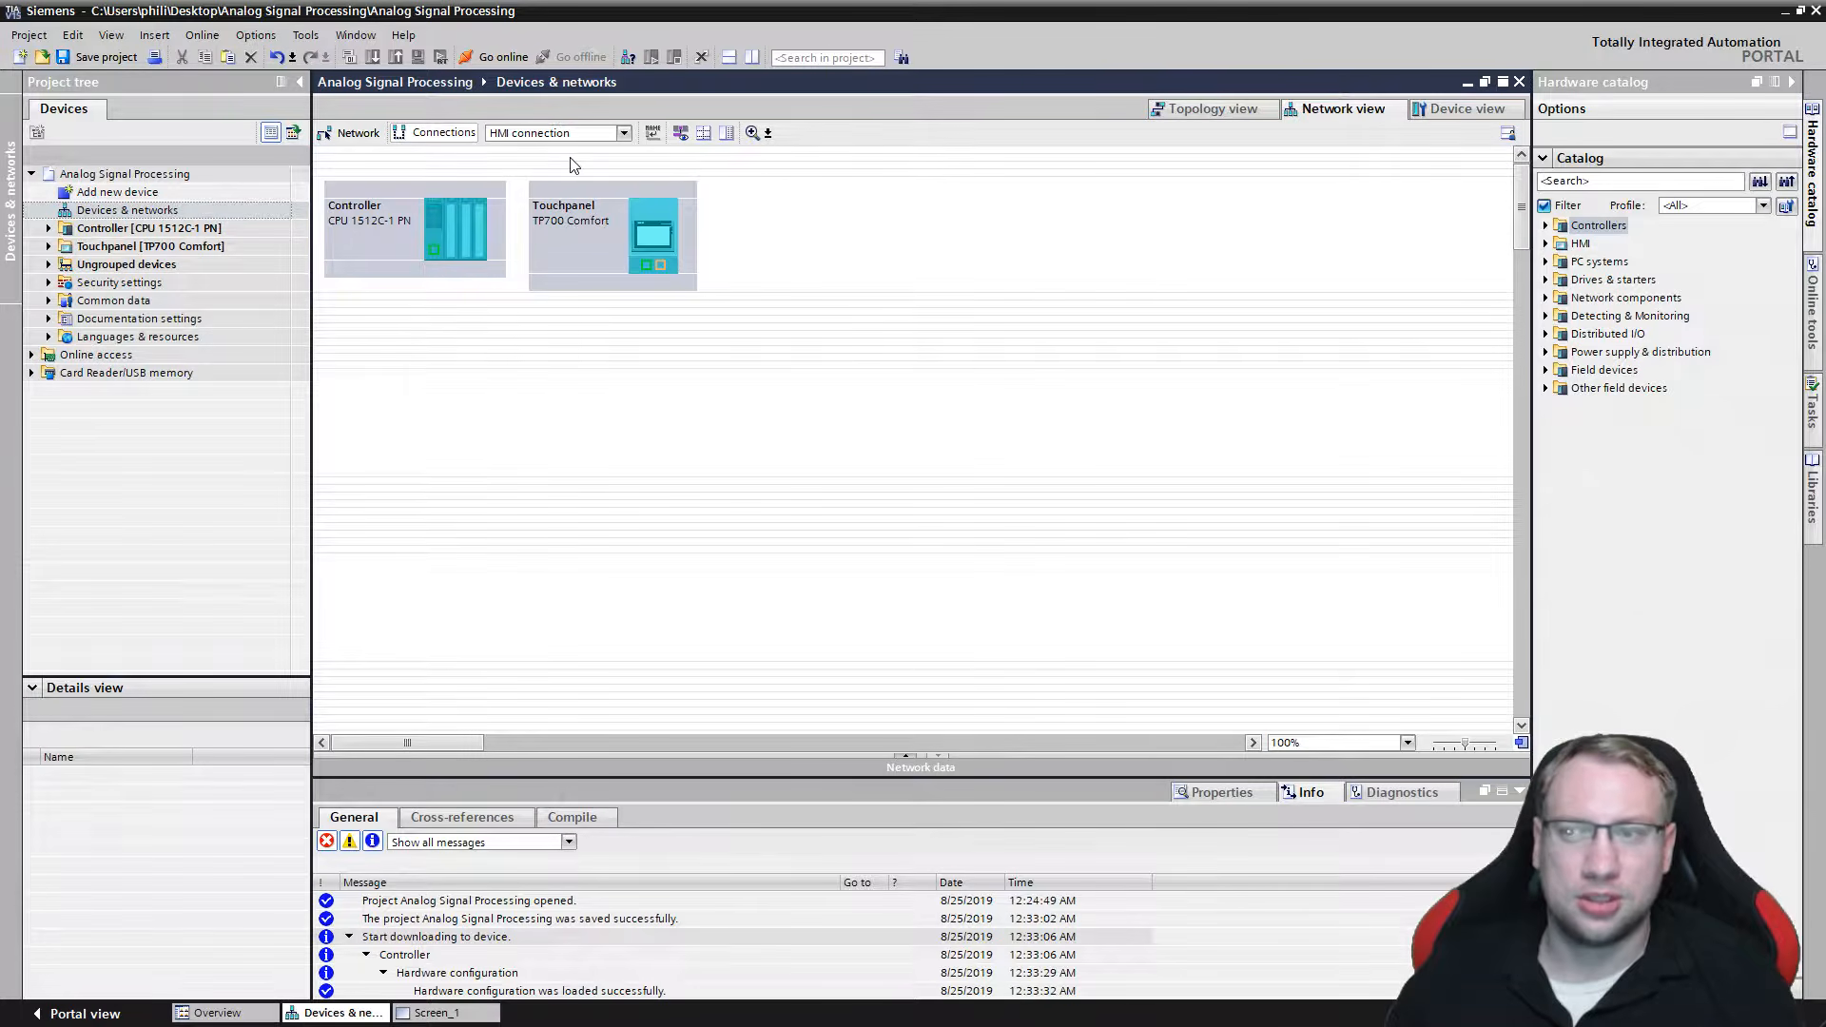
click(359, 134)
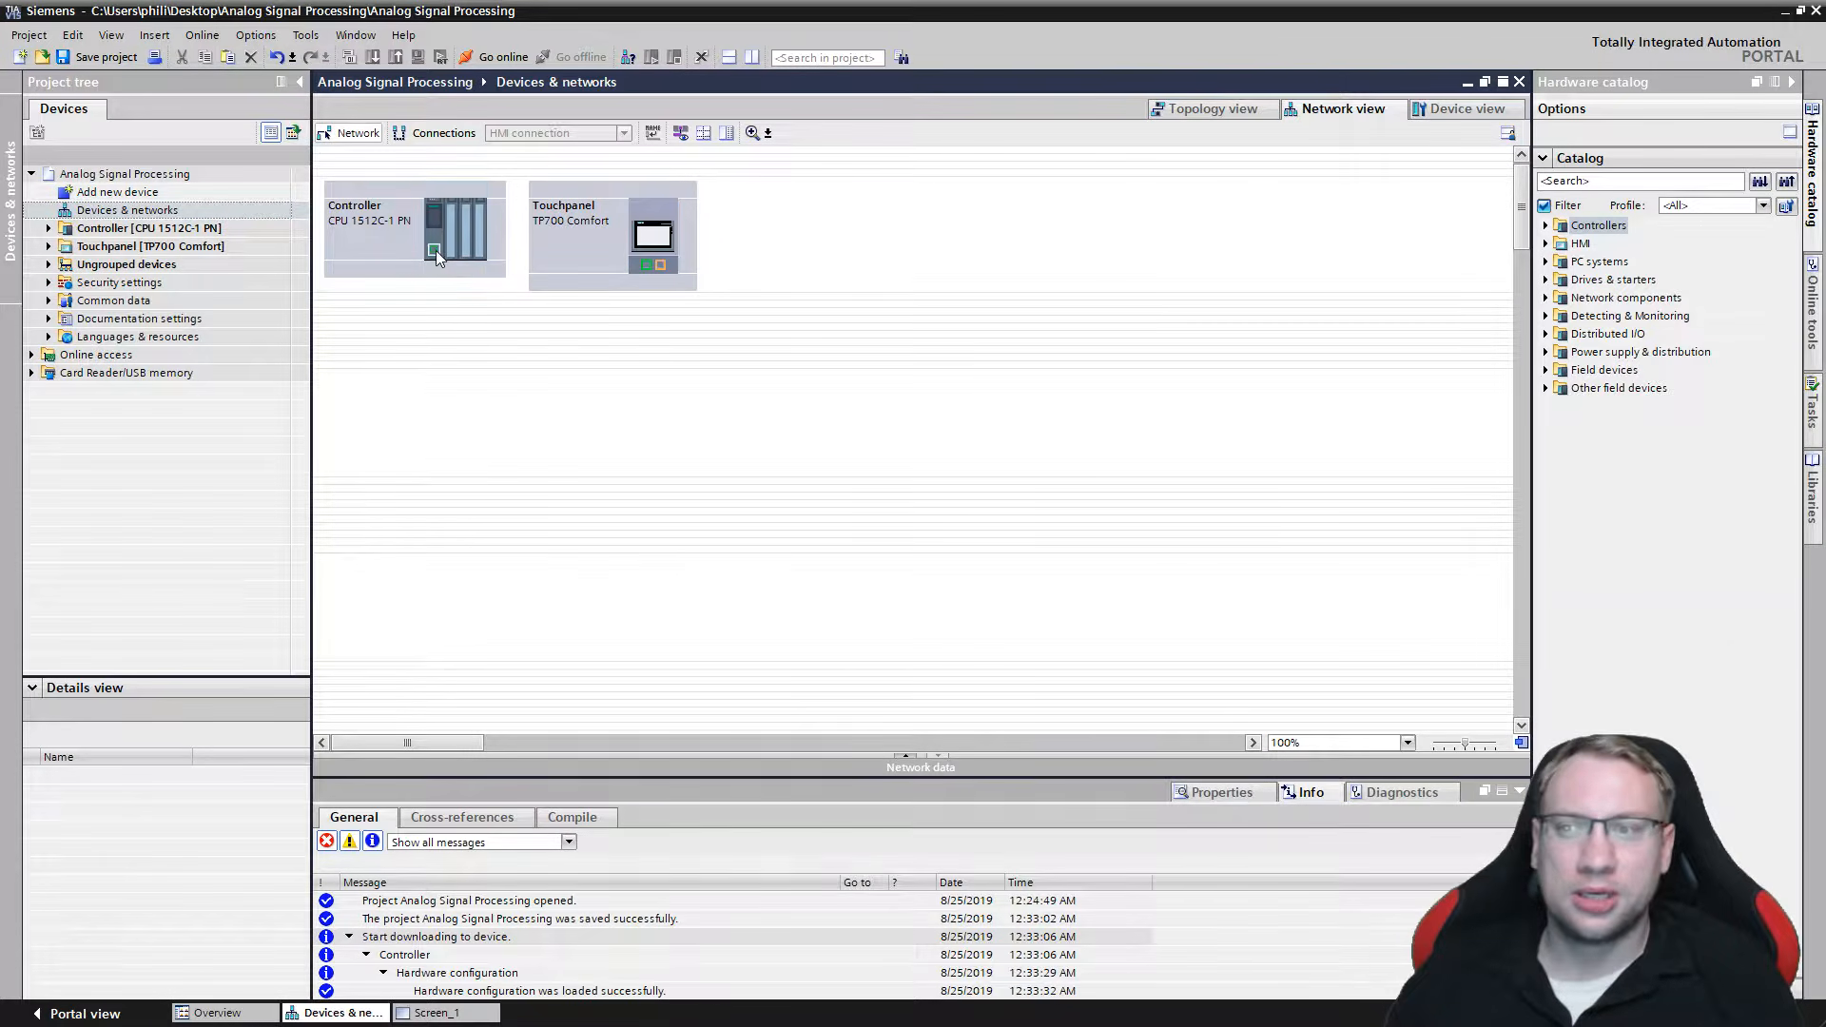
drag(434, 250, 437, 305)
right_click(434, 301)
click(384, 260)
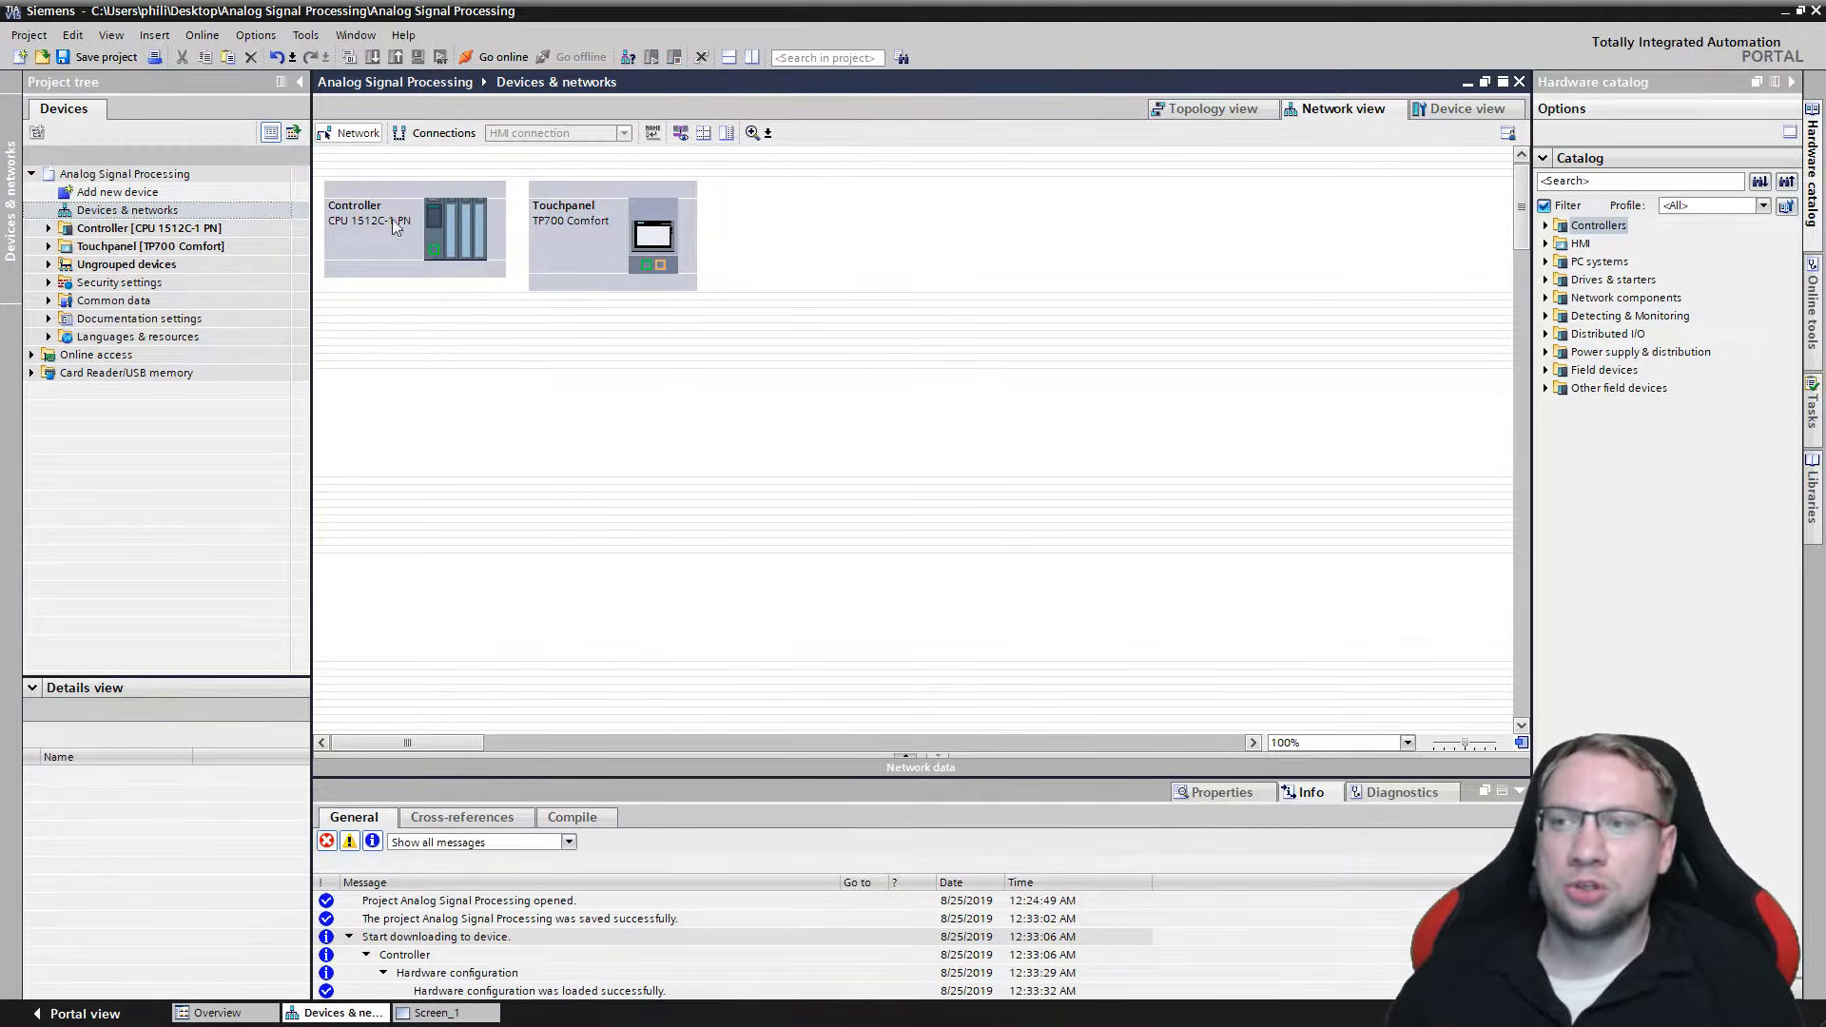
Create an HMI connection between the CPU 1512C-1 PN controller and the TP700 Comfort touch panel in the network view.
click(428, 135)
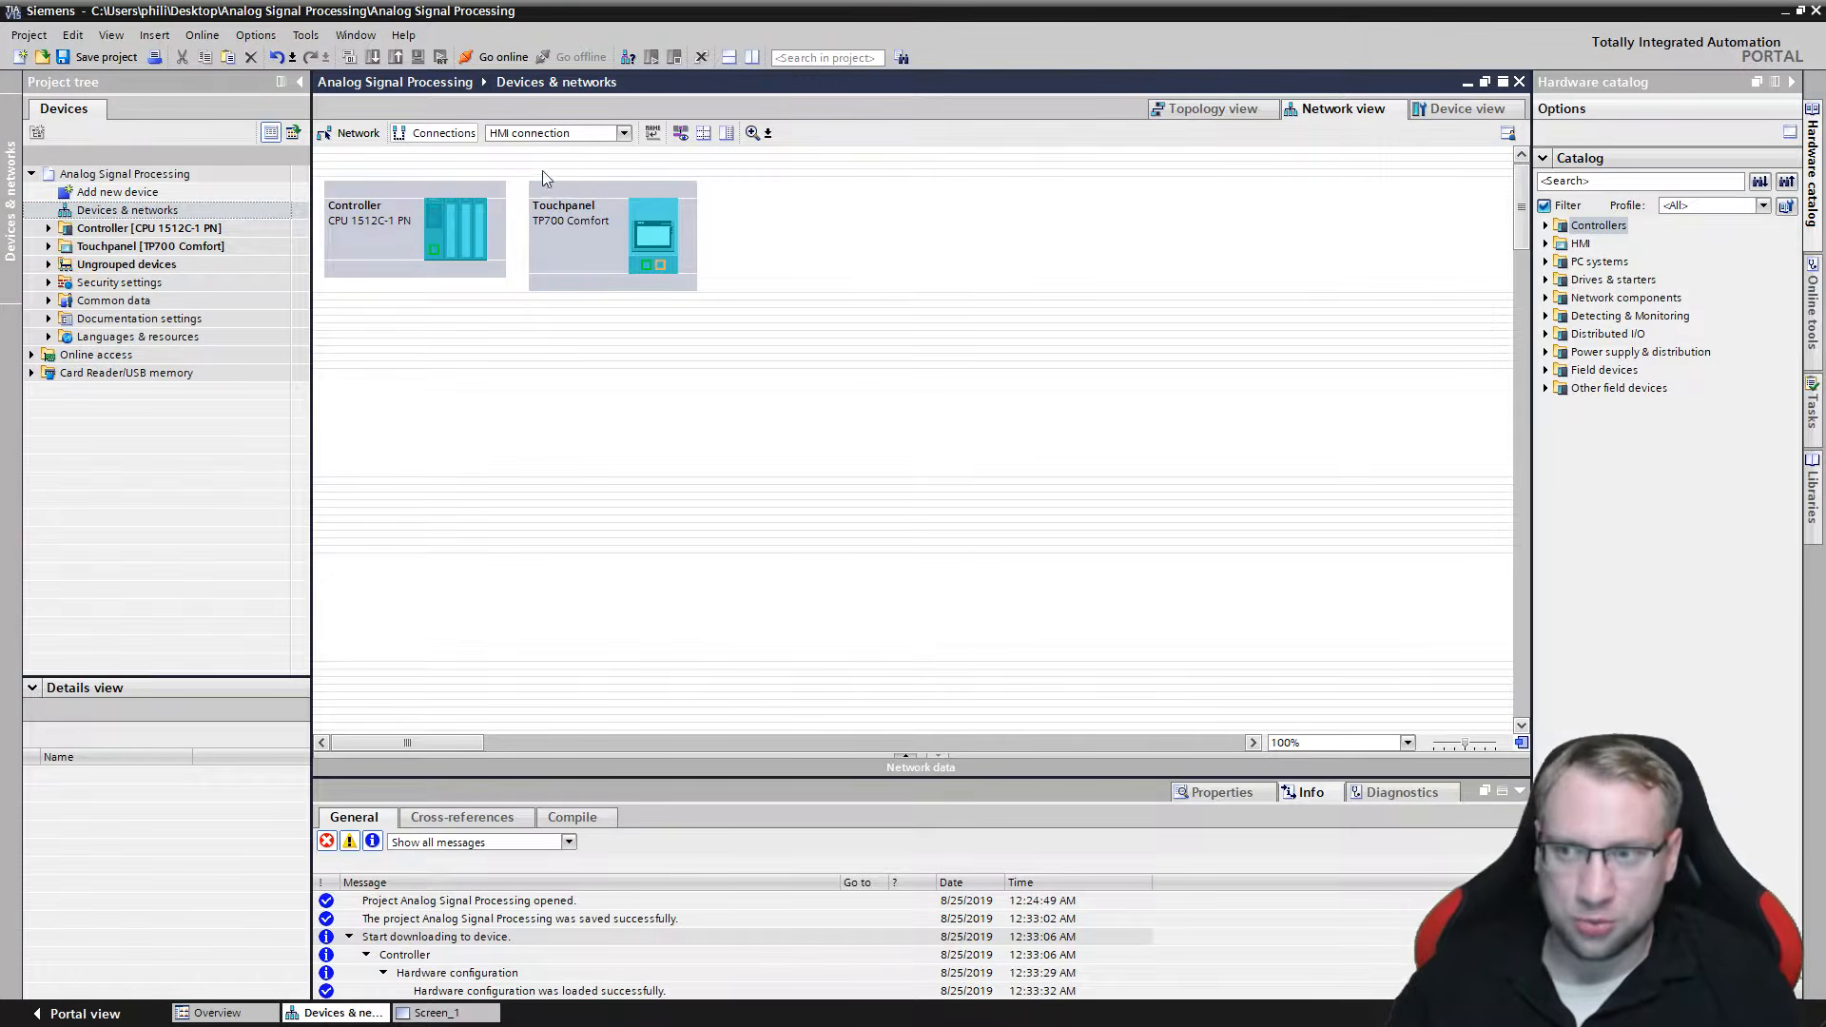
drag(454, 227, 506, 365)
right_click(506, 366)
click(458, 362)
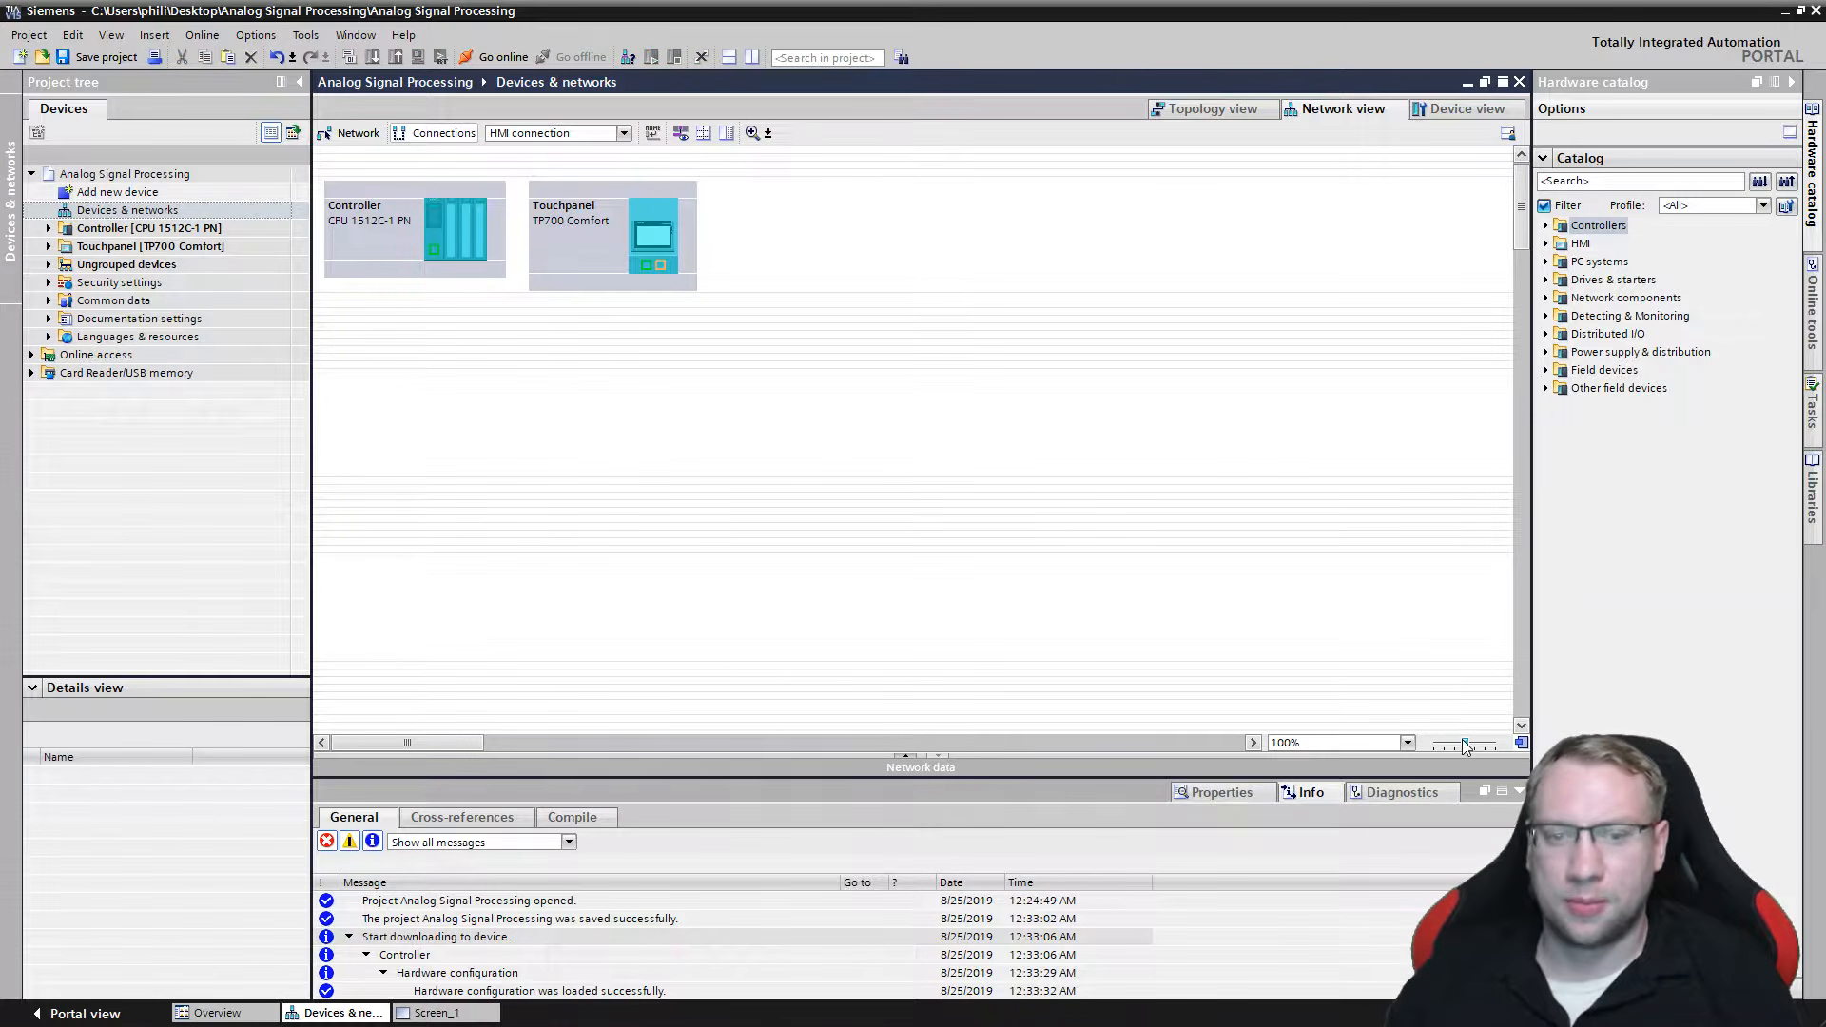
drag(1464, 742, 1476, 744)
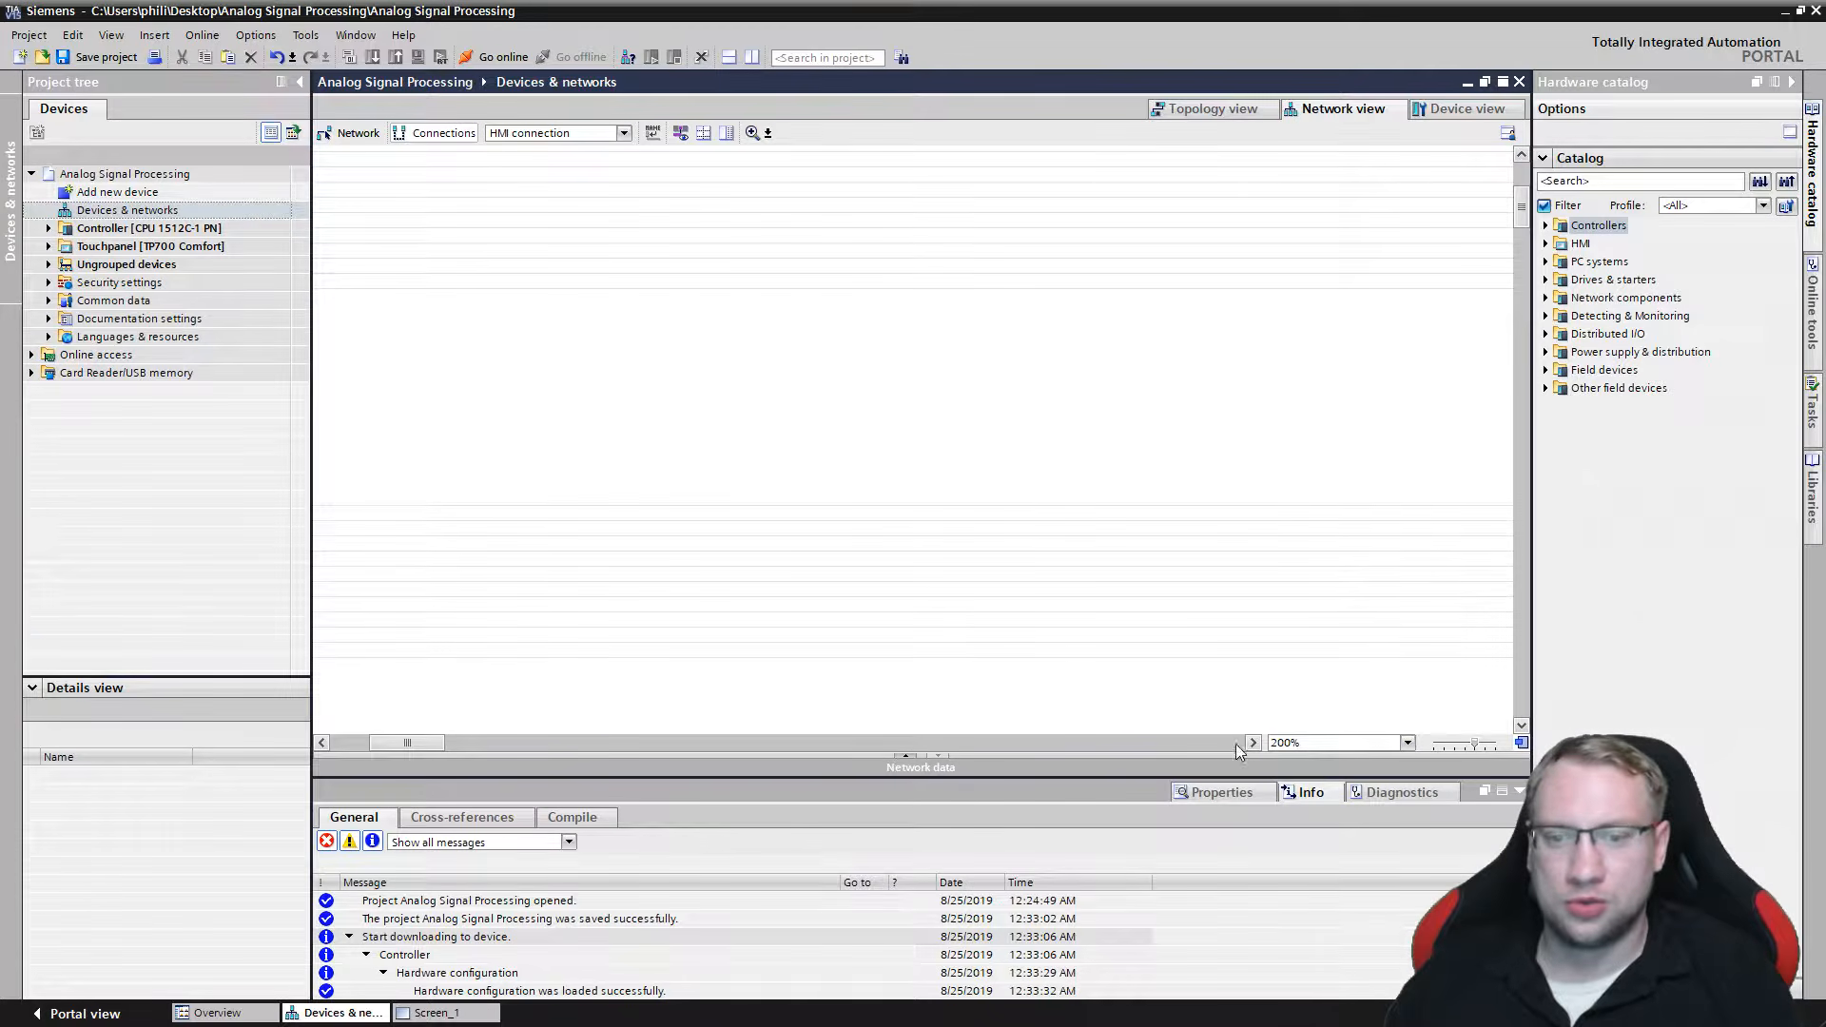
drag(1521, 744, 1498, 724)
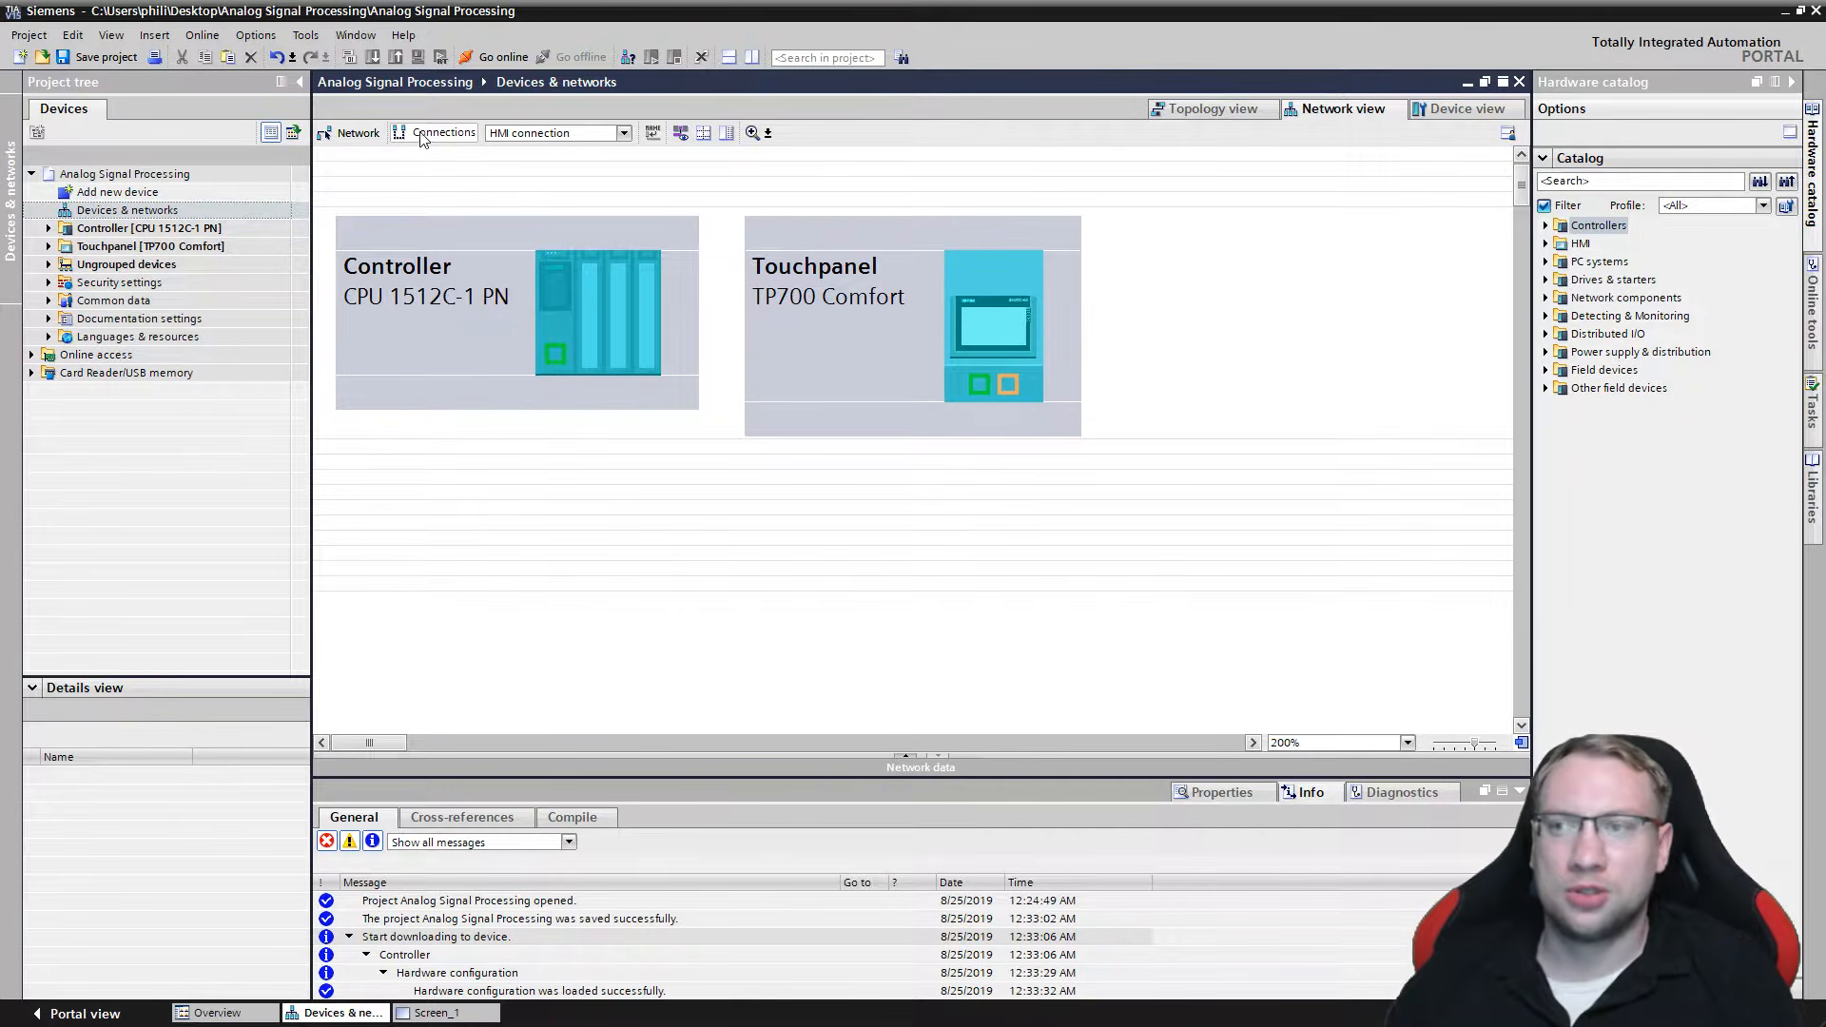
click(539, 138)
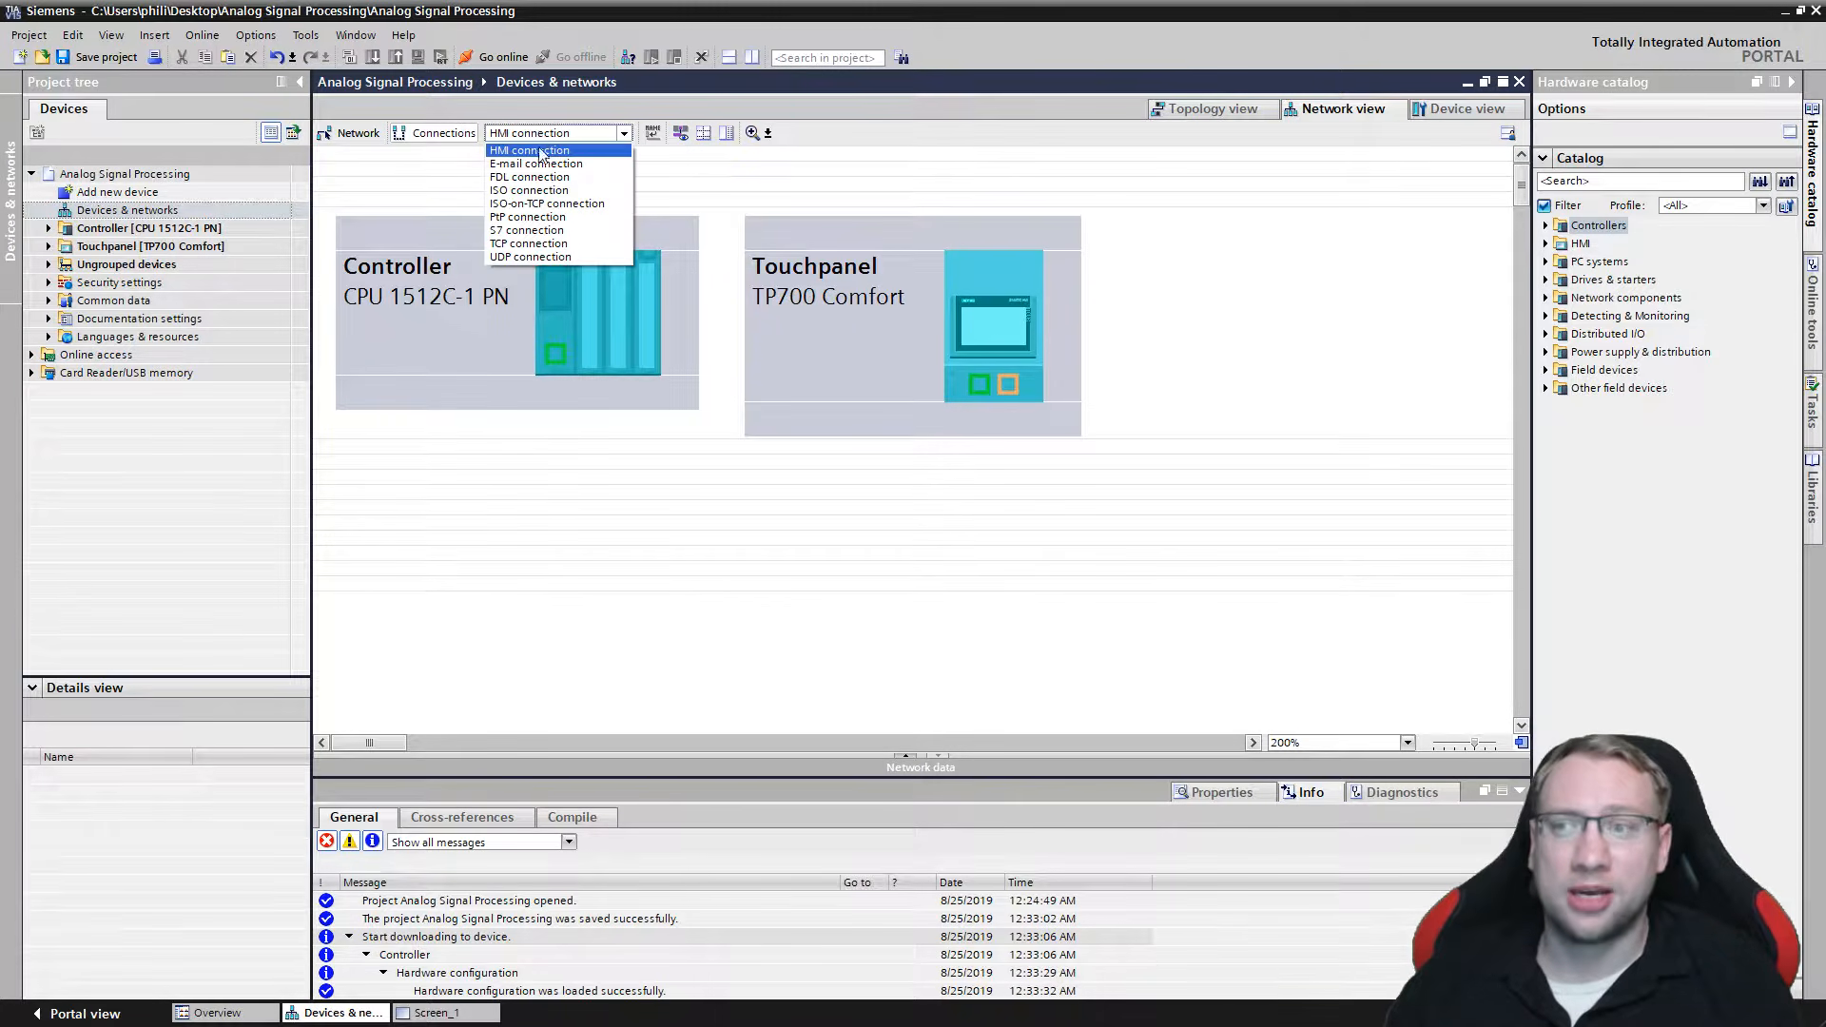
click(538, 149)
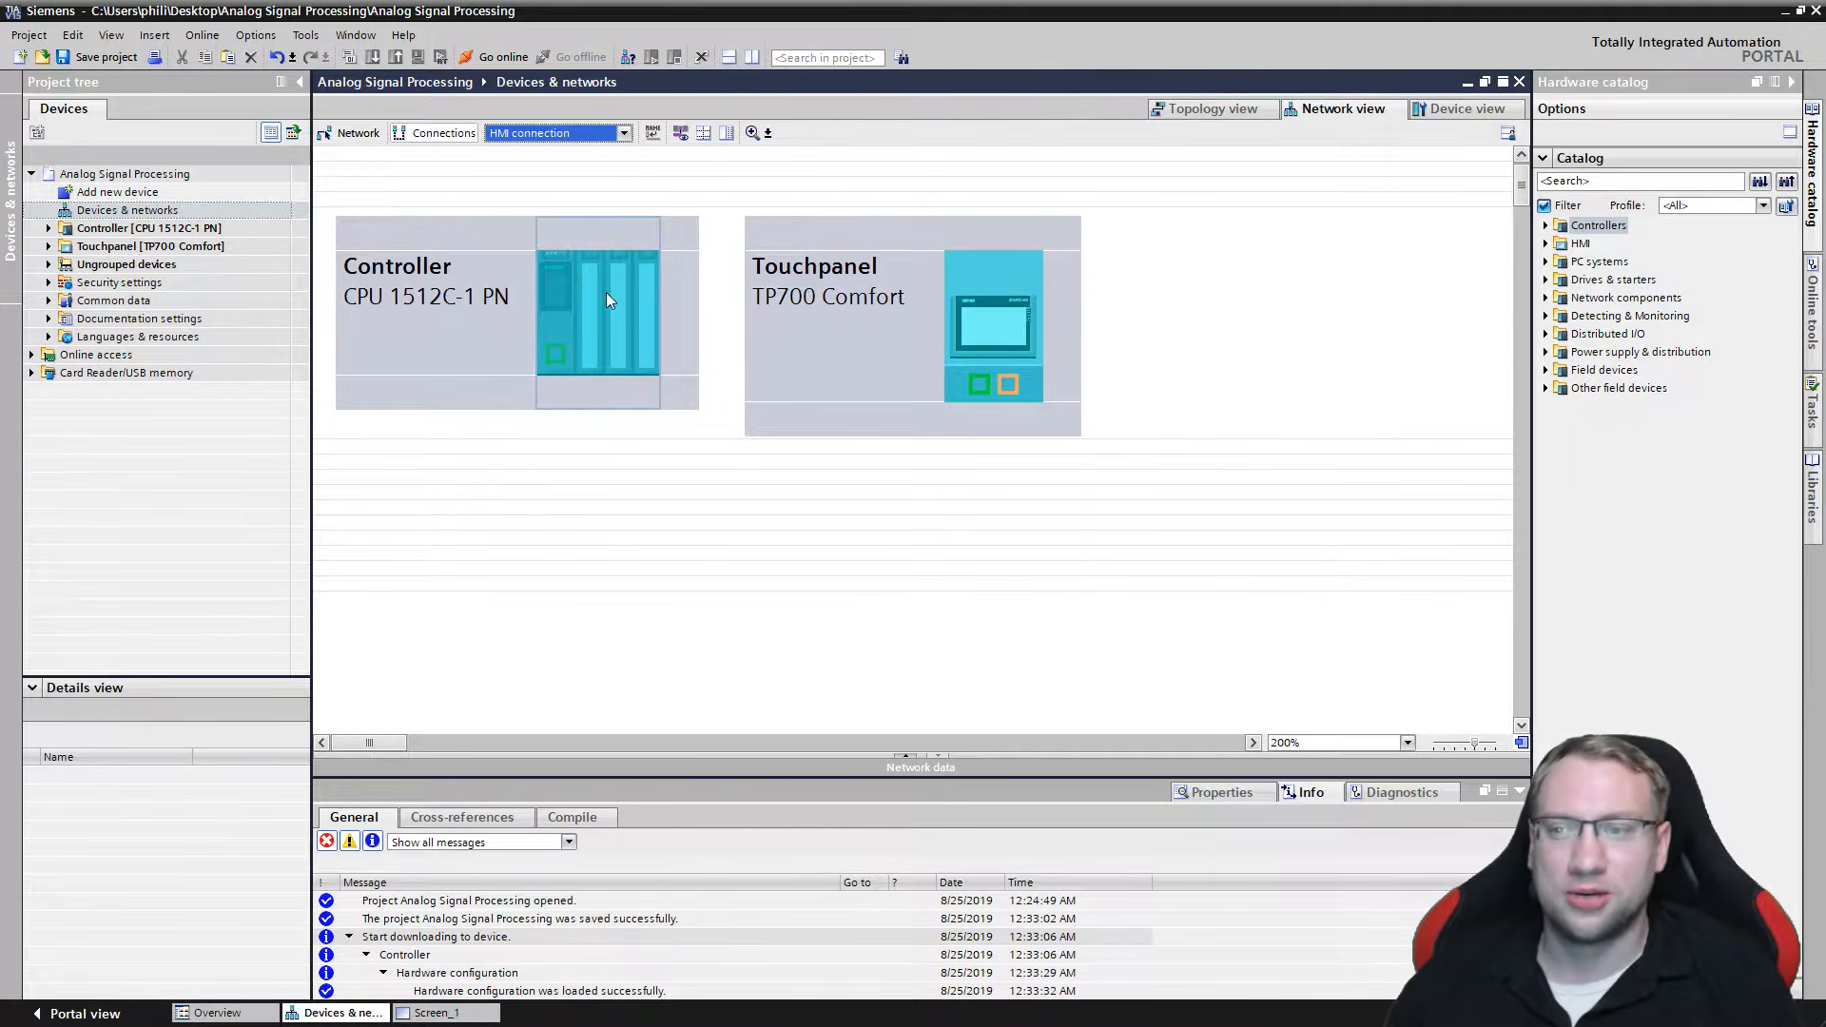
drag(590, 310, 994, 314)
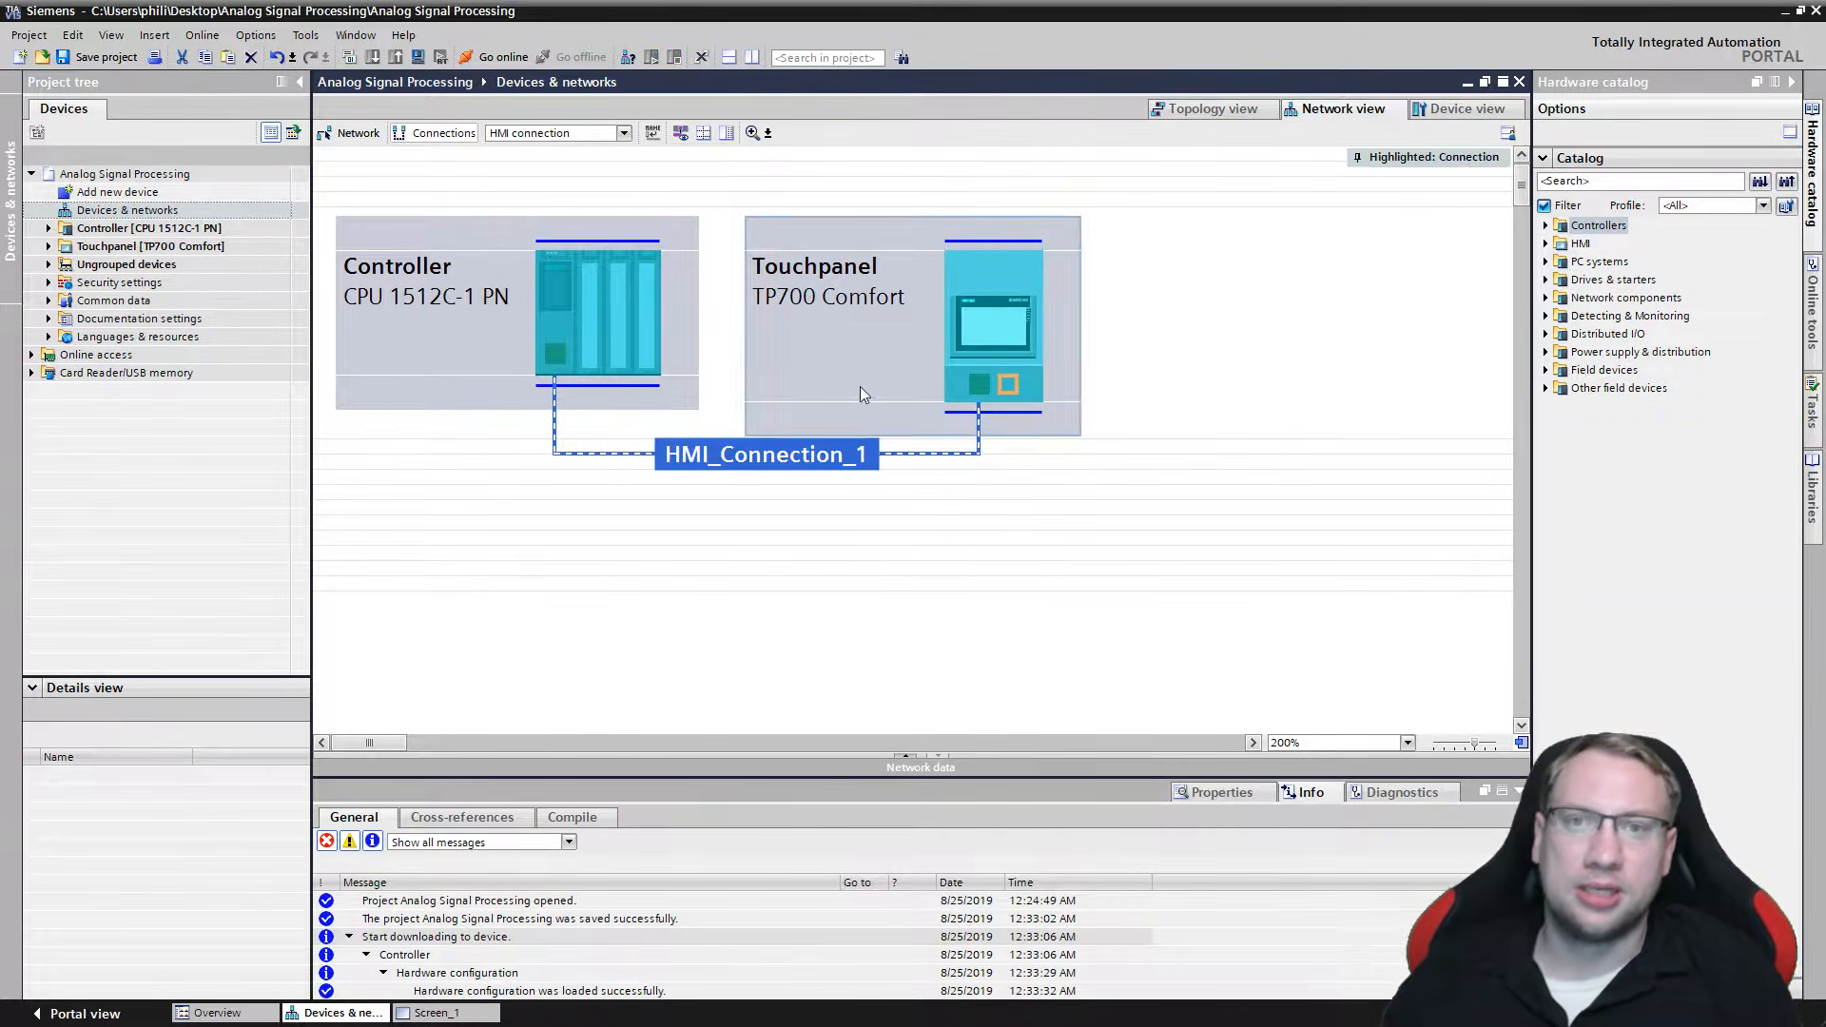
click(775, 614)
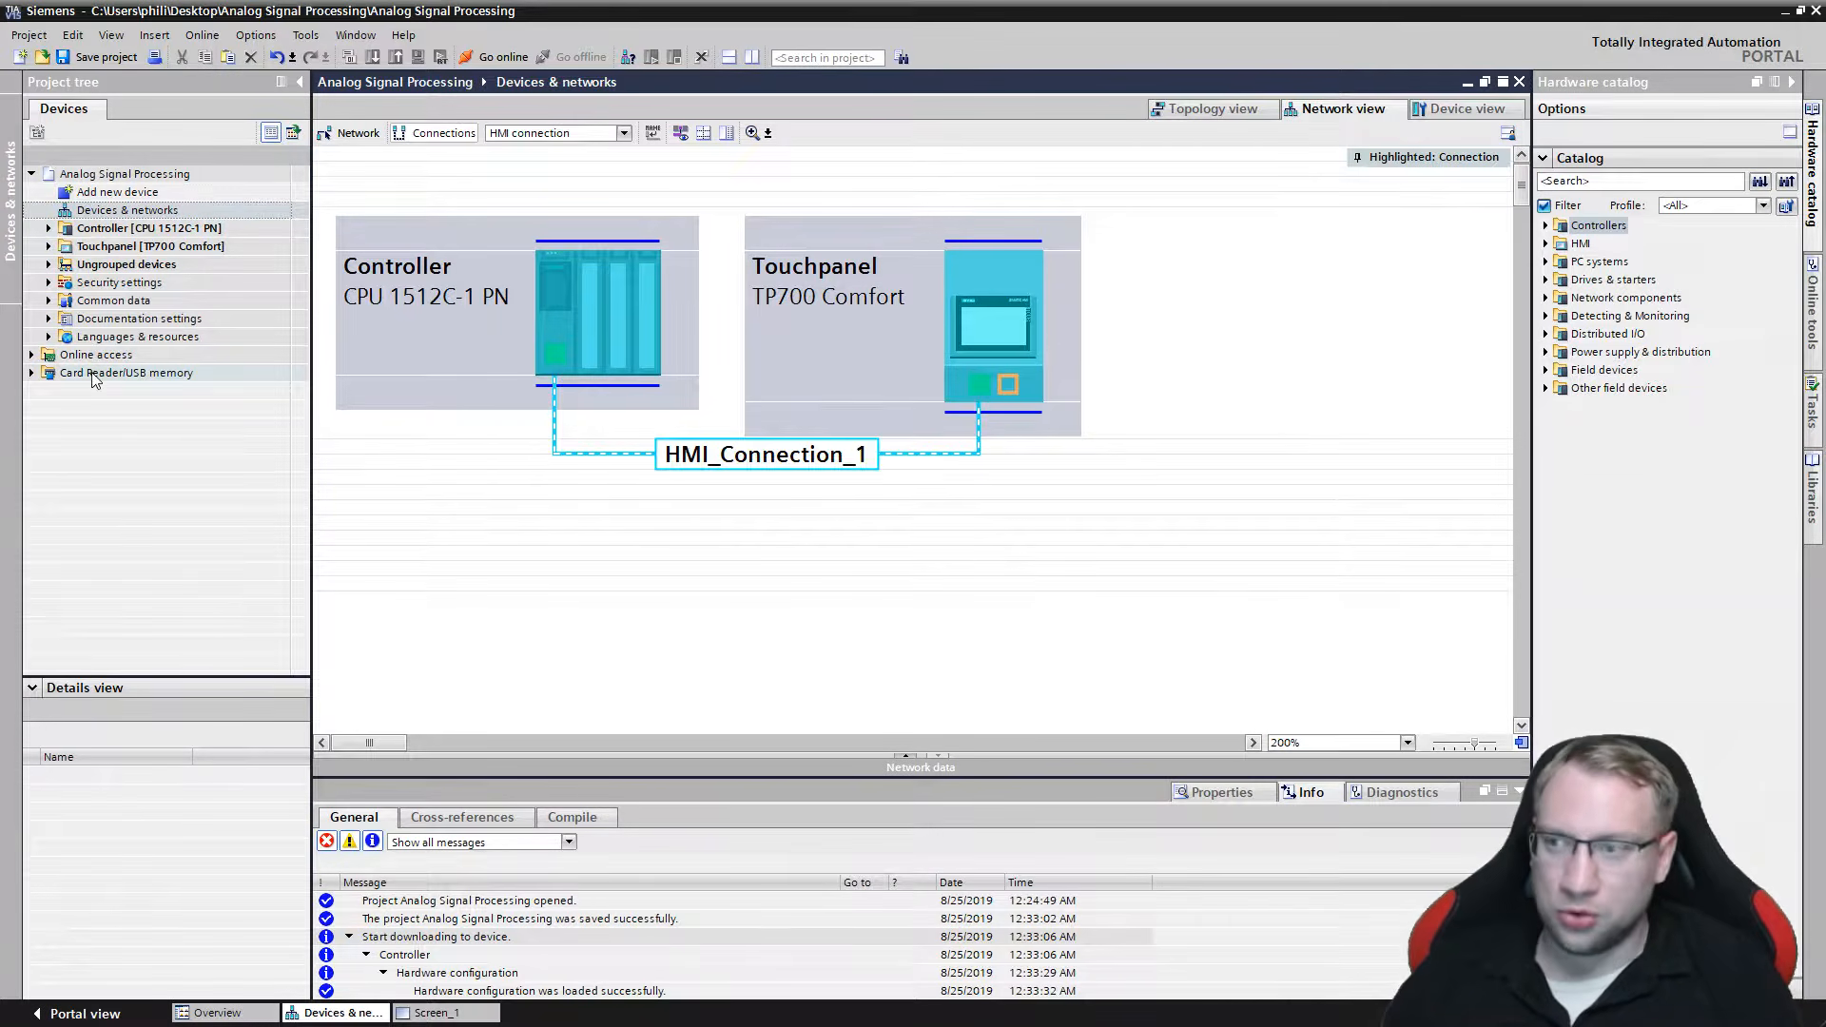
Open the Touchpanel's connections editor and examine the communication driver, partner and PLC access password field of HMI_Connection_1.
click(49, 246)
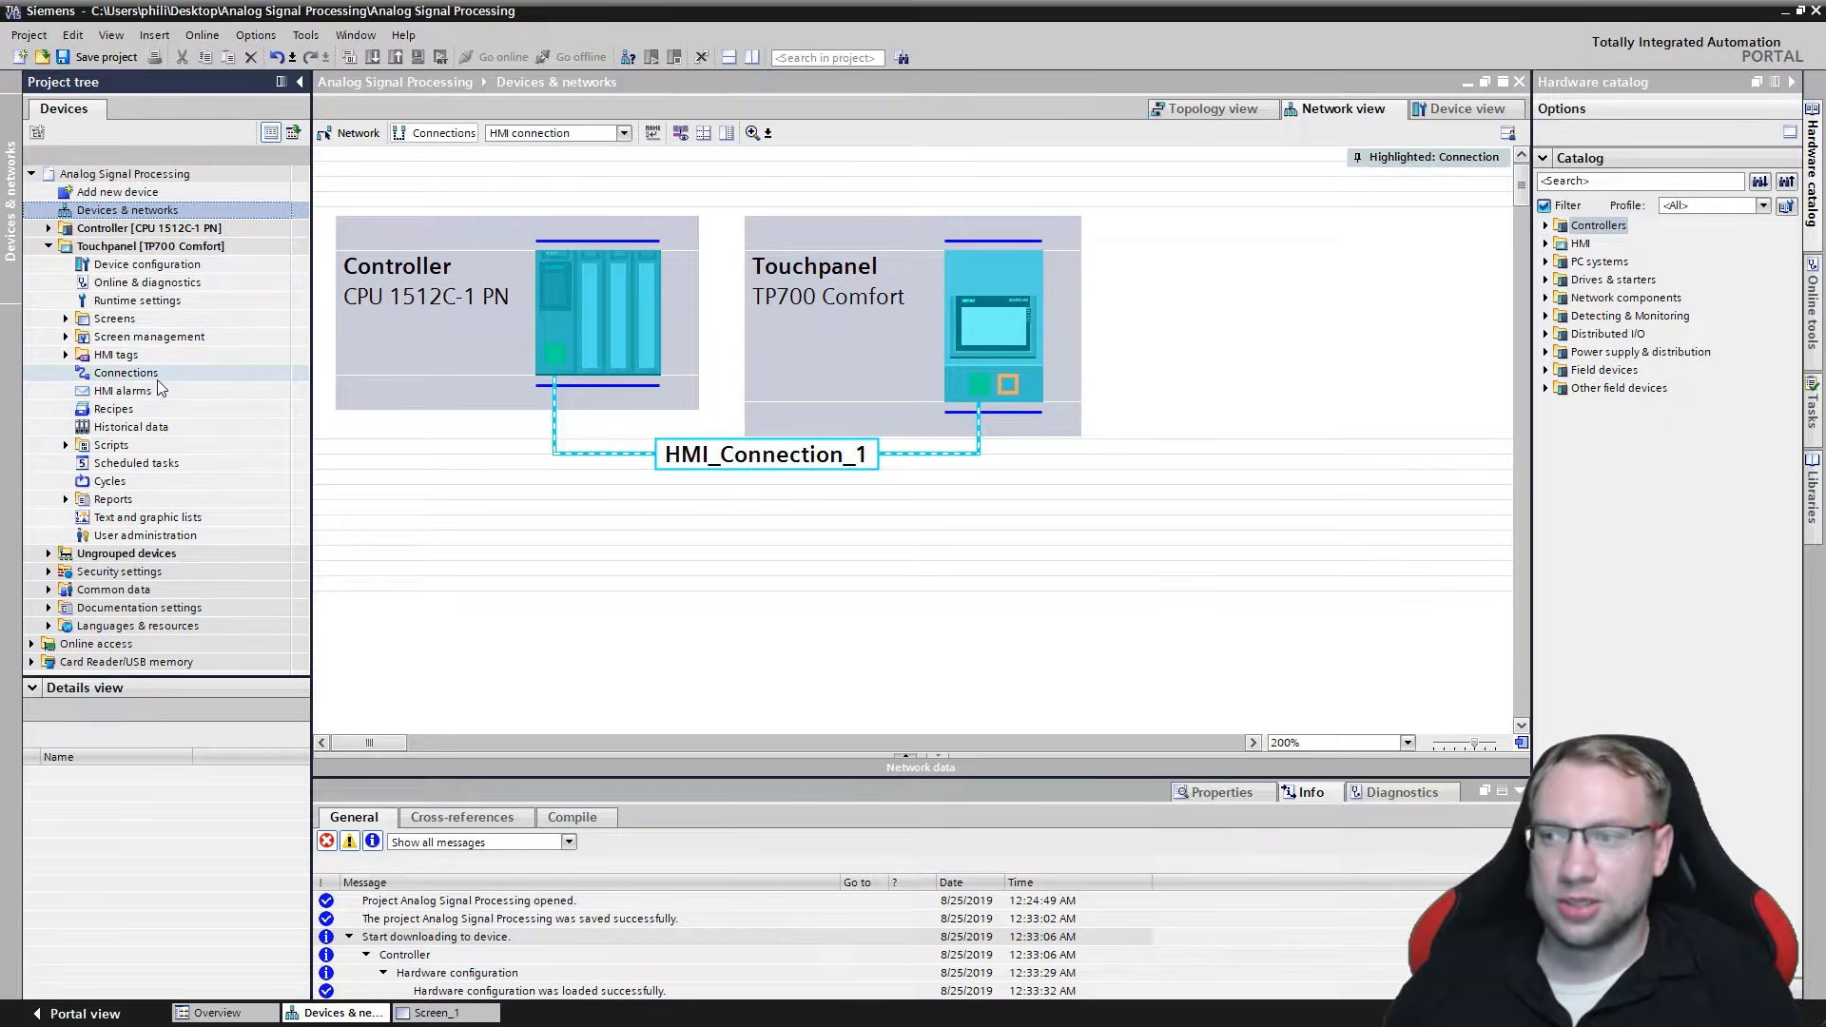
click(110, 377)
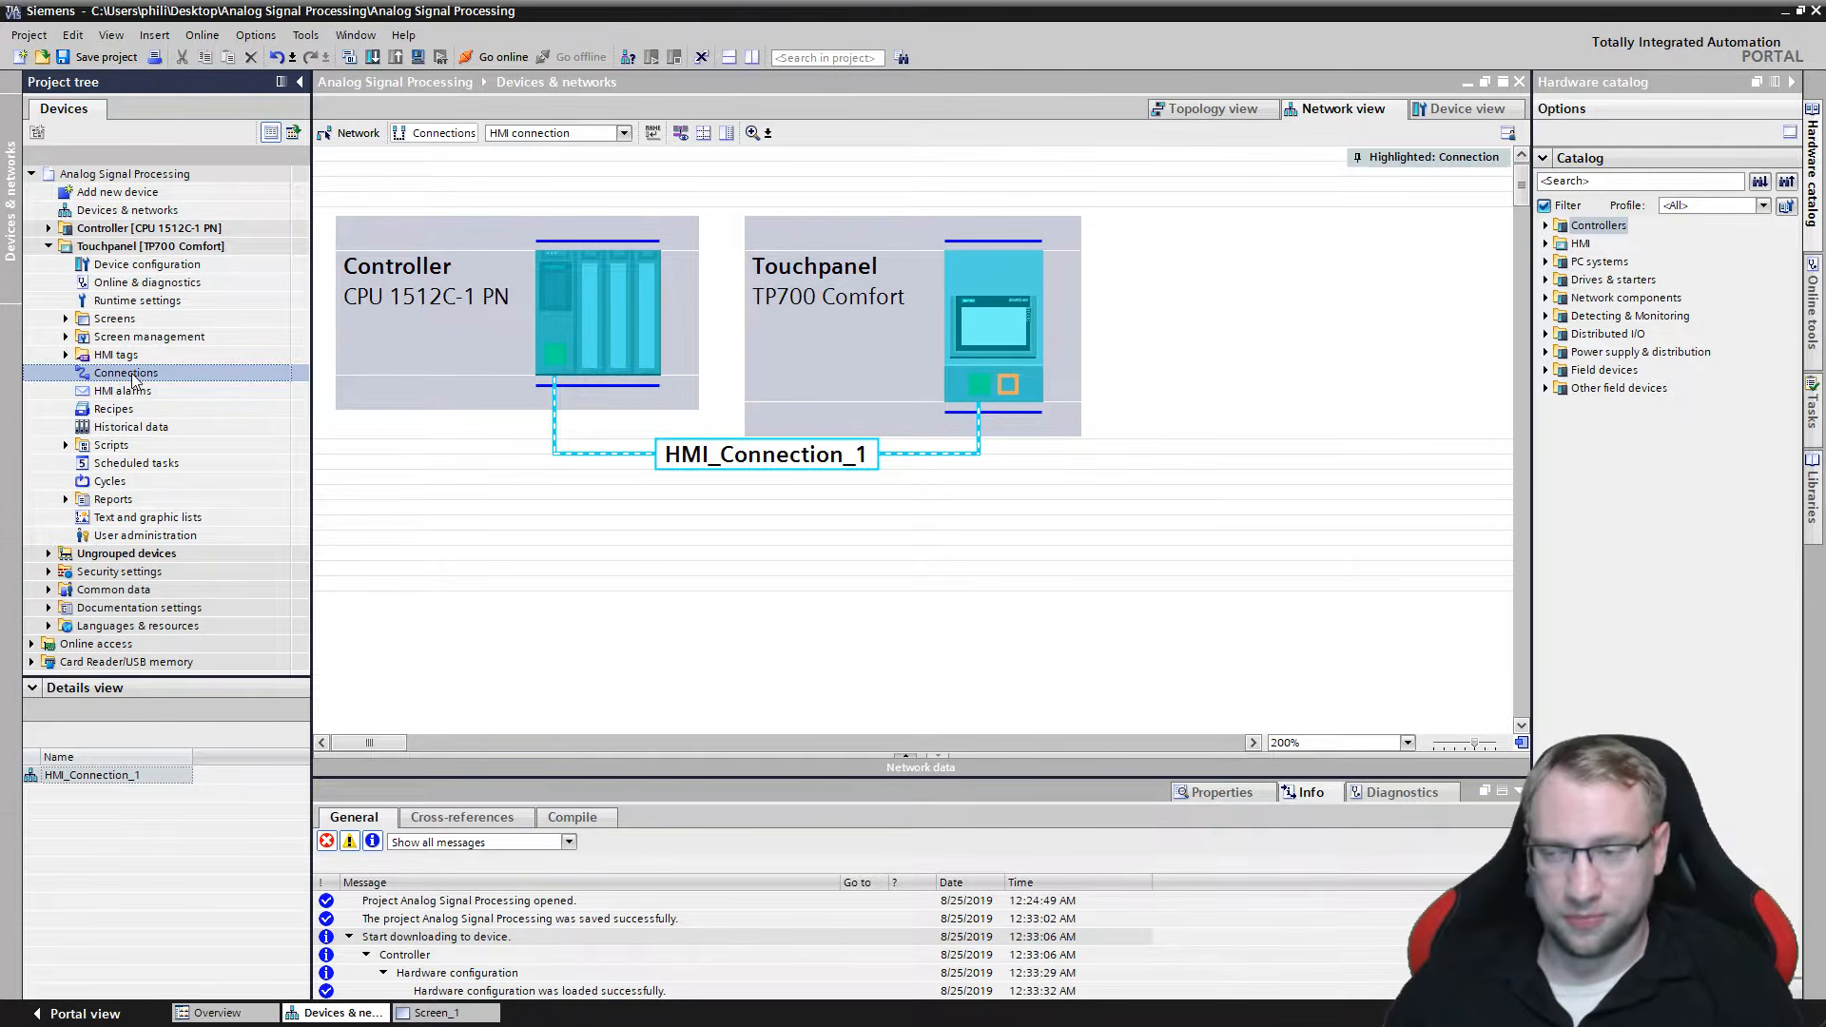
double_click(133, 376)
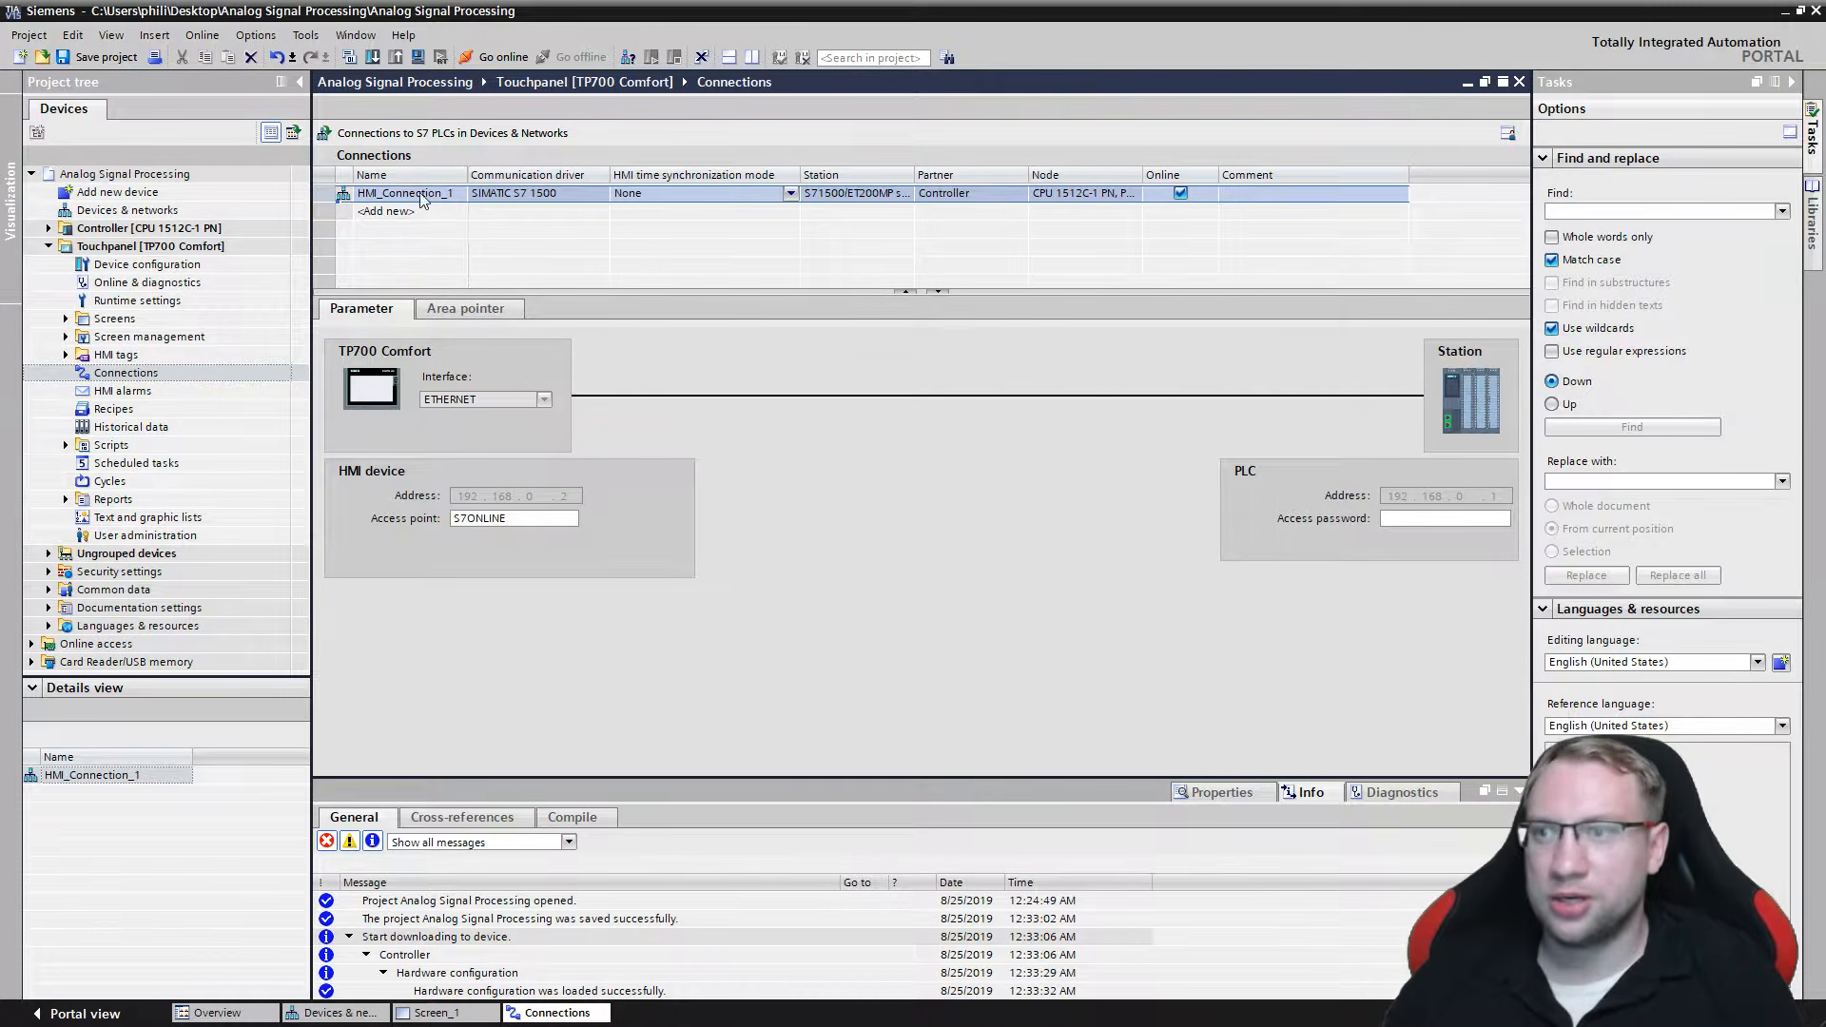
click(494, 195)
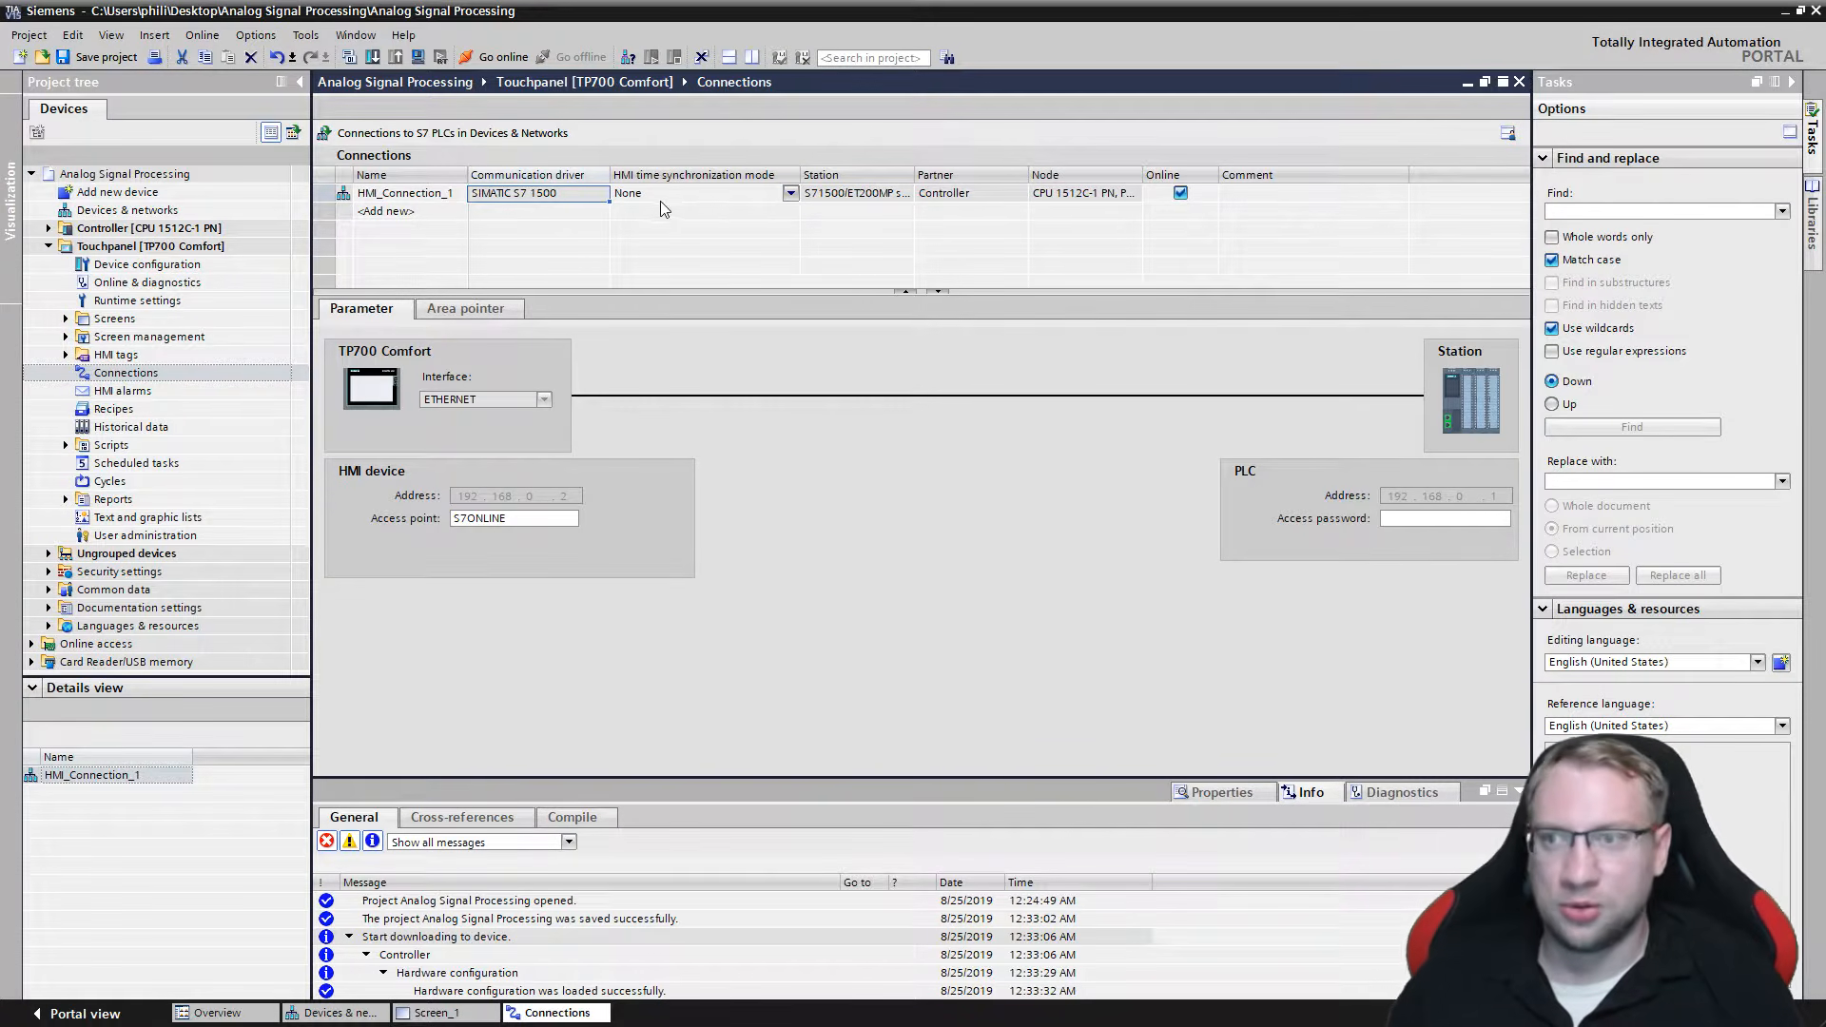
click(1010, 198)
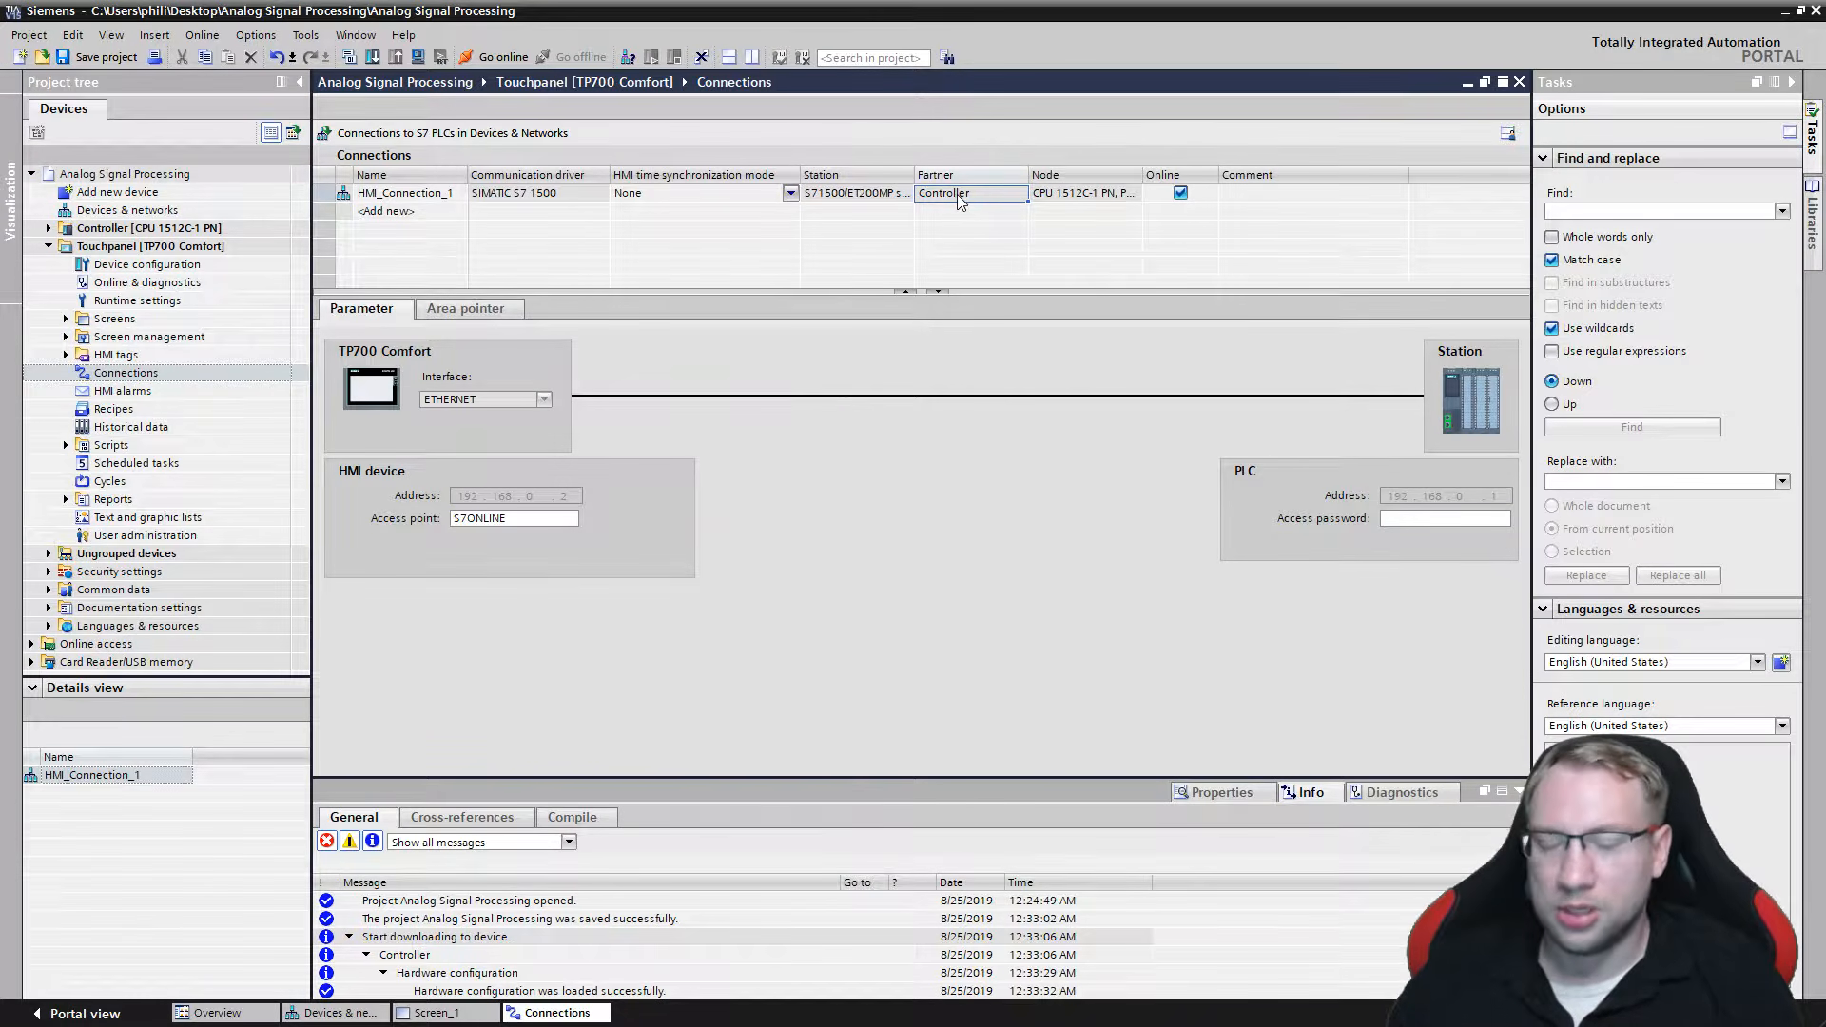
click(98, 231)
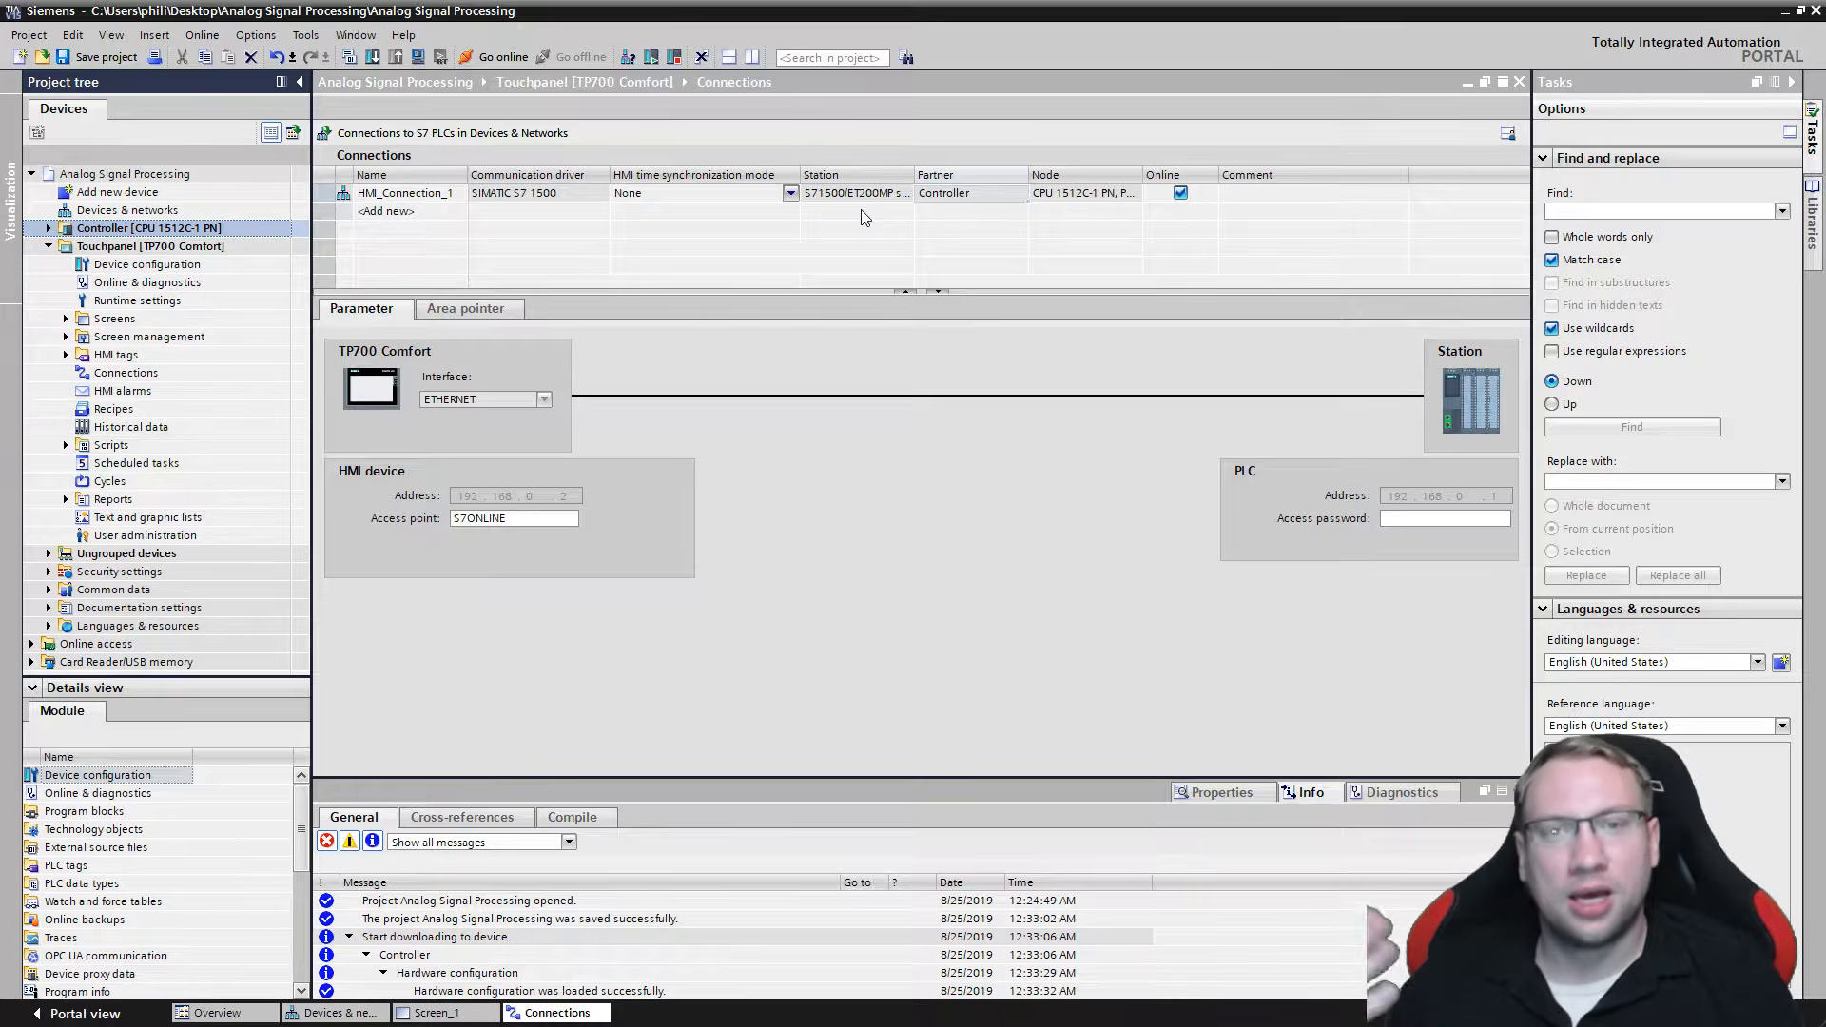
click(1792, 82)
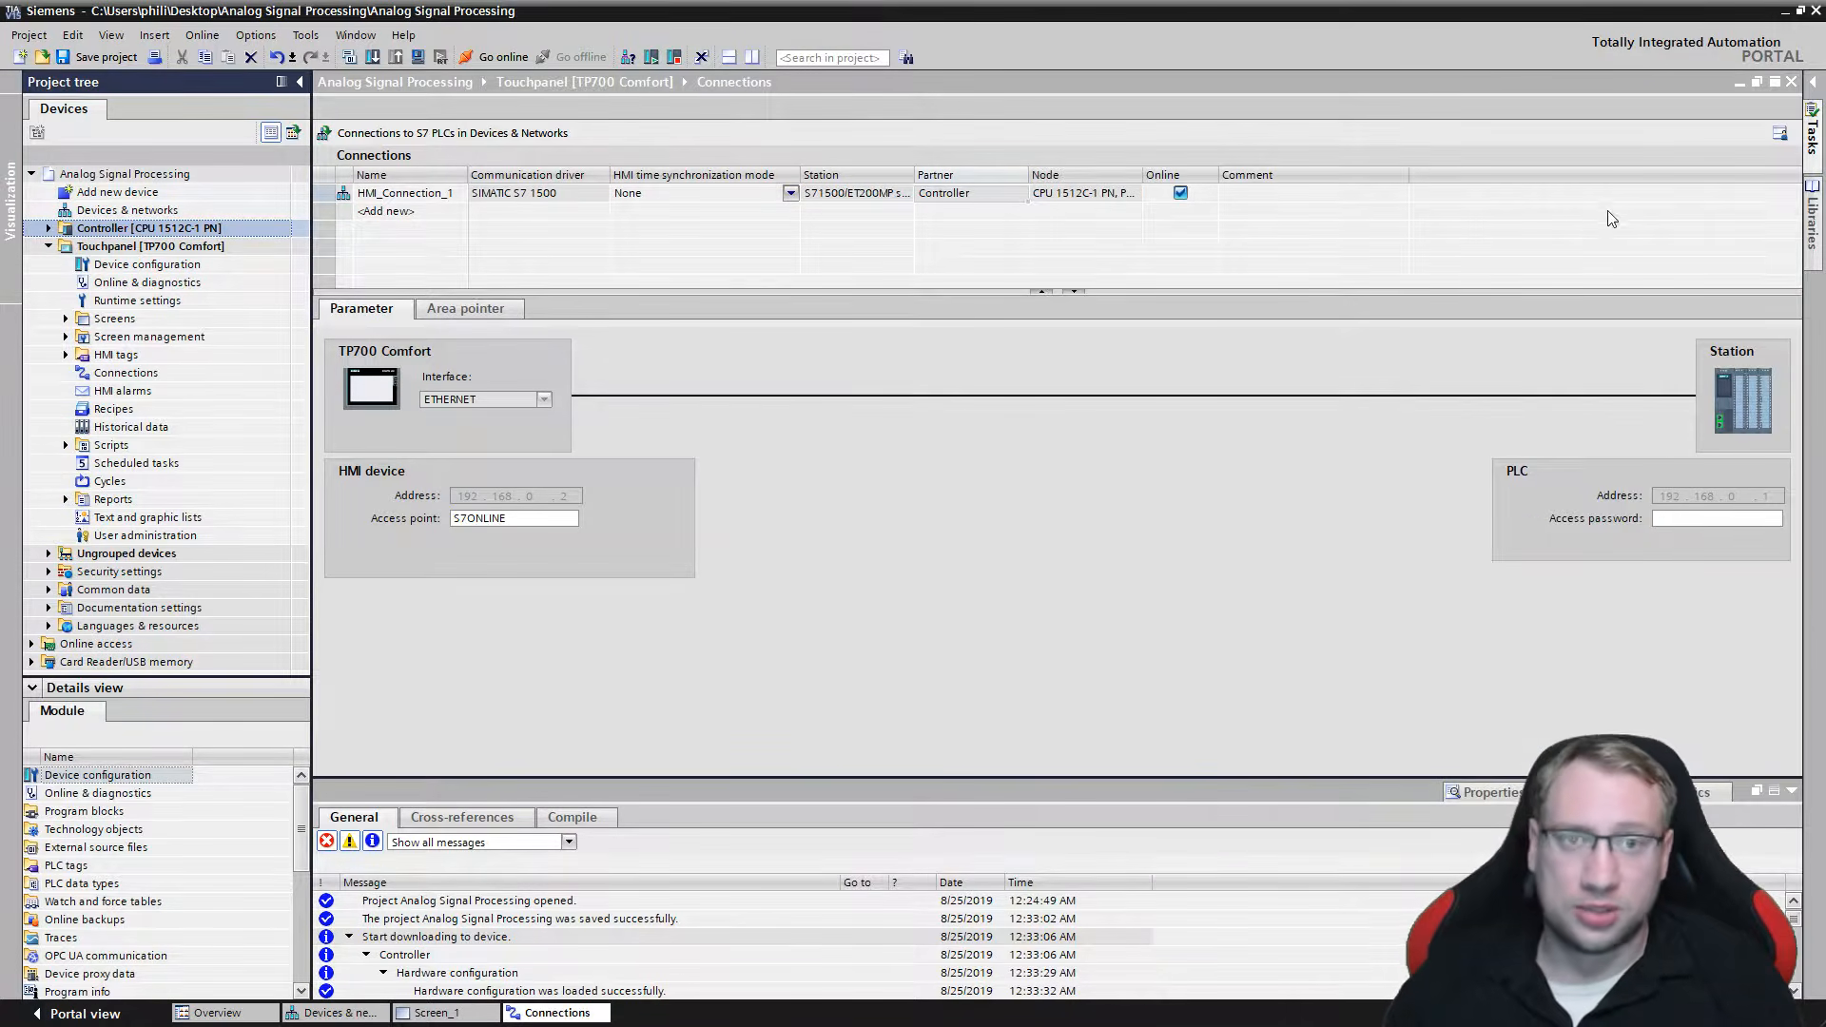
click(1813, 83)
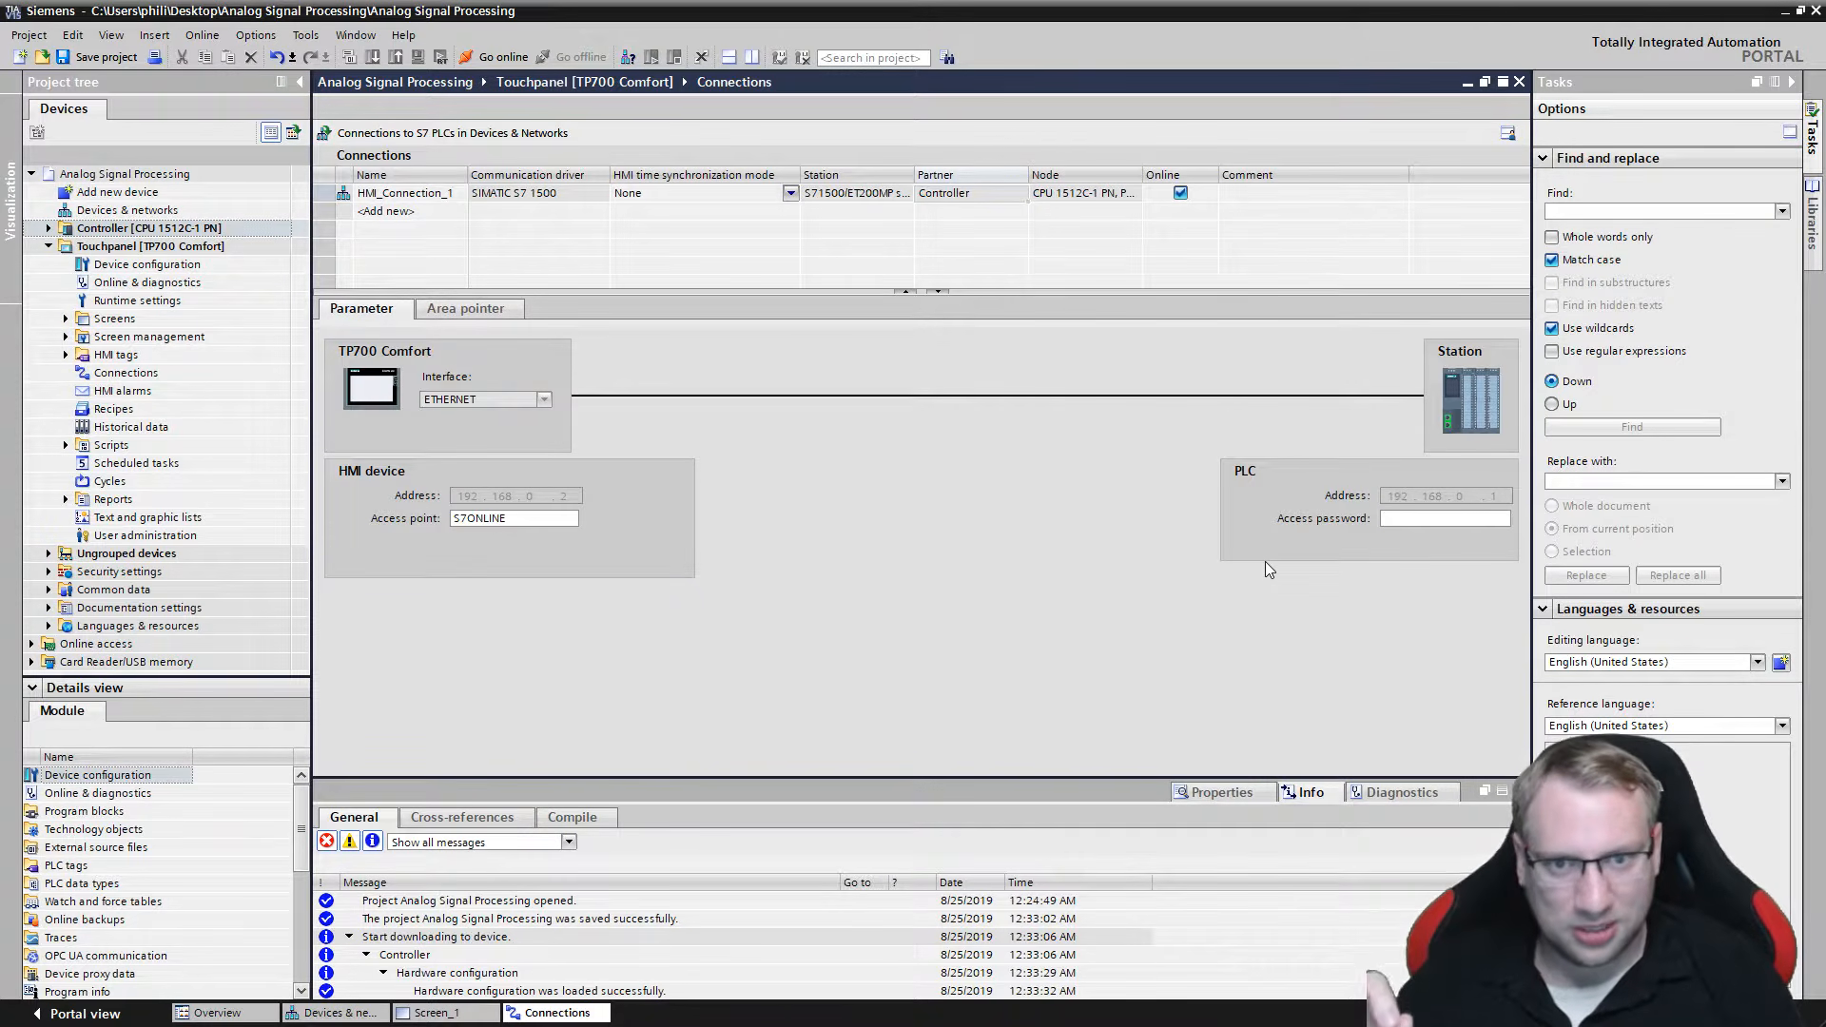
click(1394, 522)
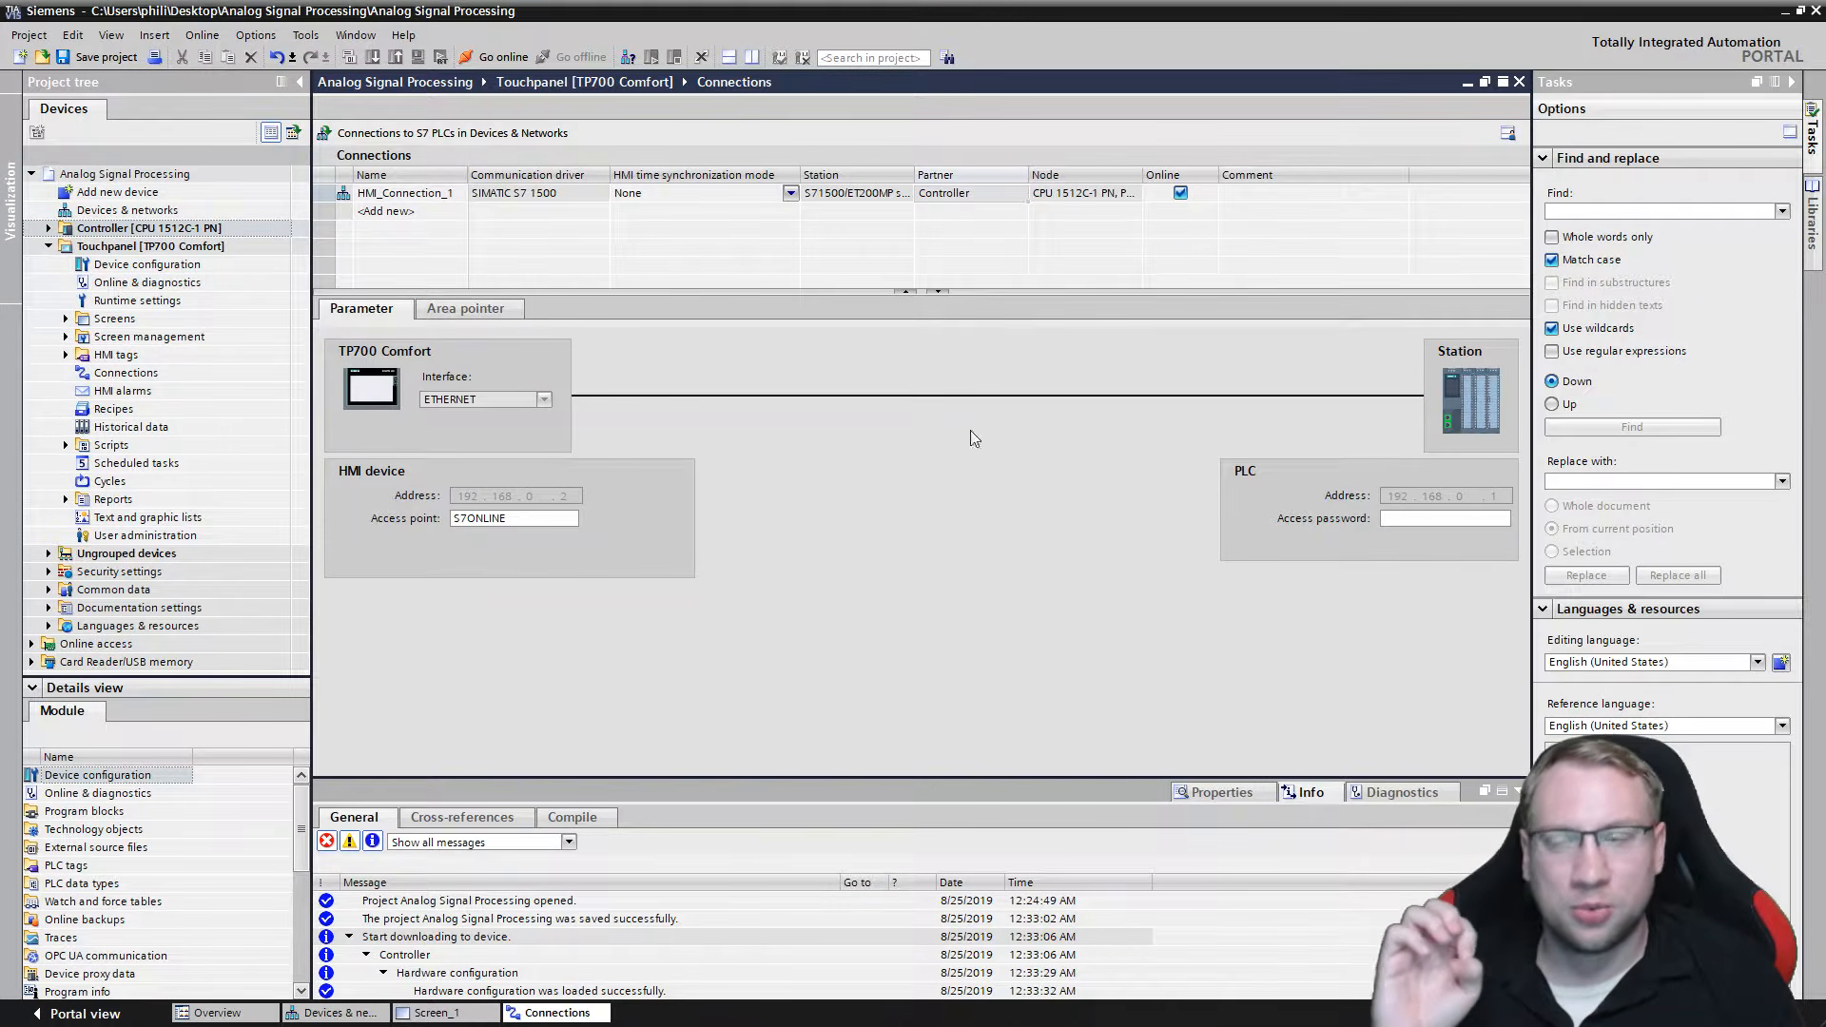
Open the controller's device configuration and display the CPU's Protection & Security properties.
click(48, 228)
double_click(112, 247)
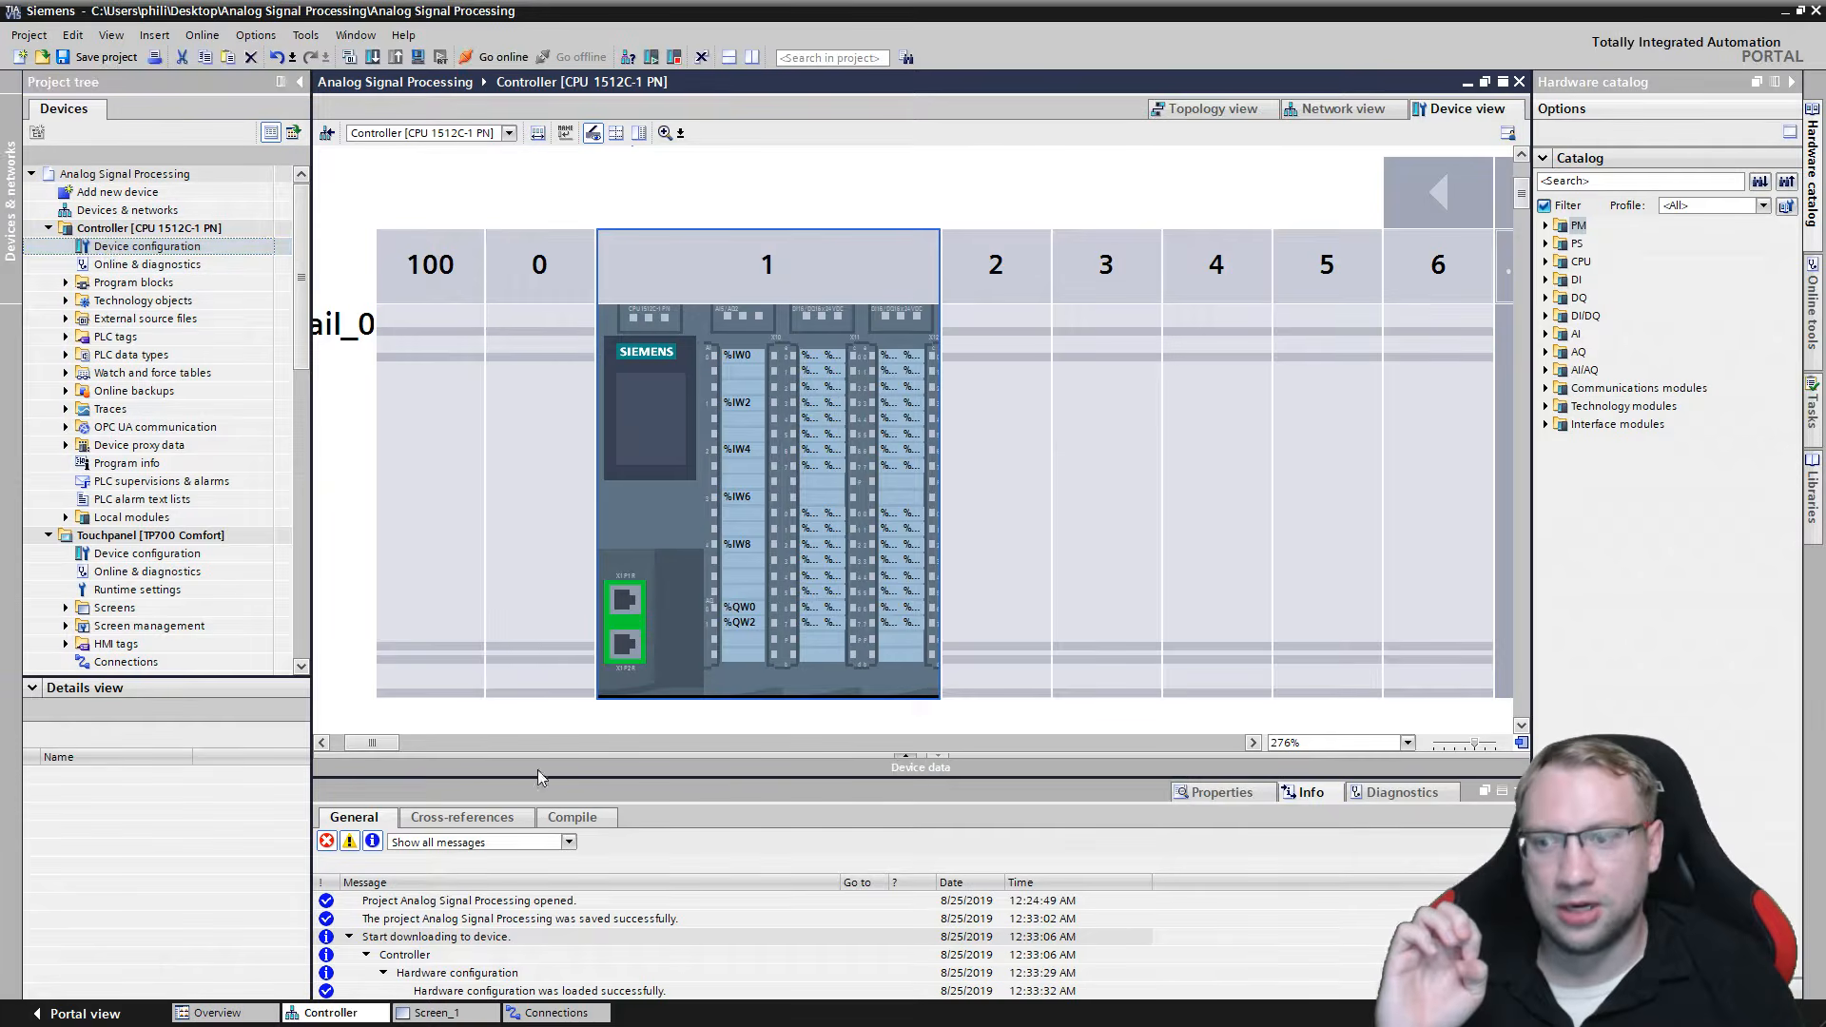
double_click(668, 460)
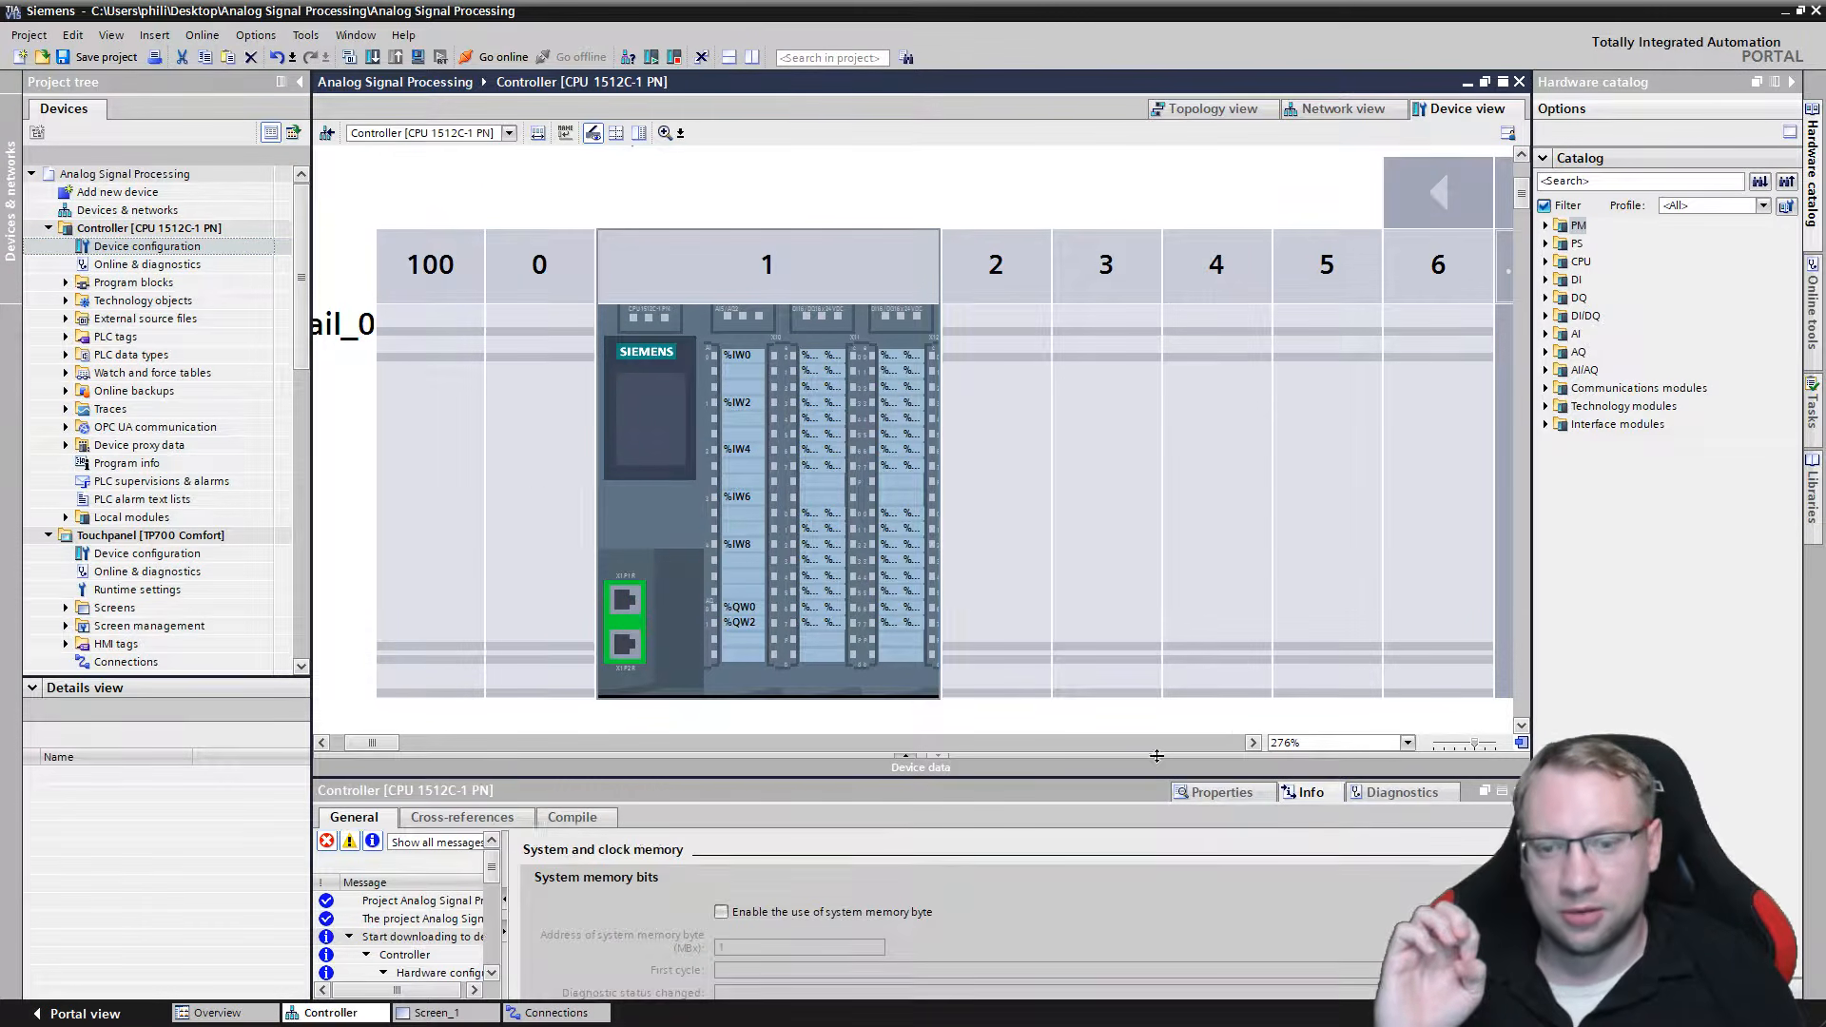
drag(1038, 775, 1038, 502)
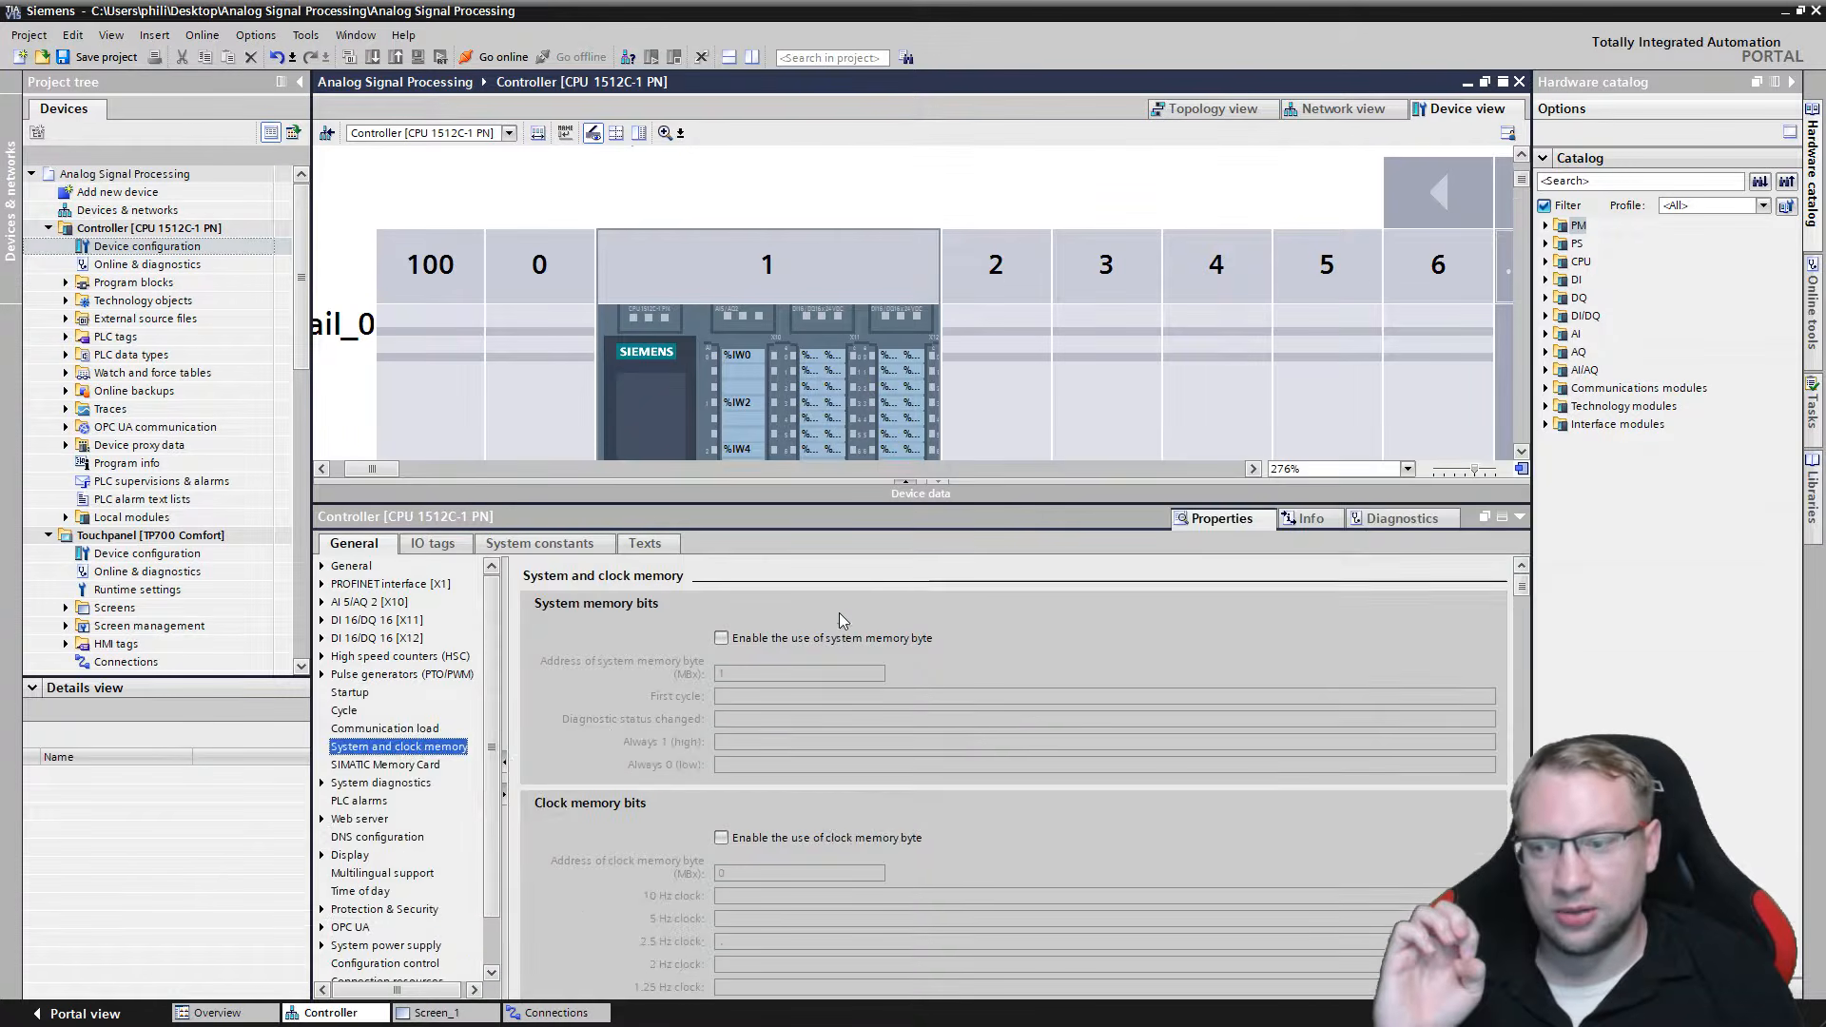
scroll(388, 753, down, 1)
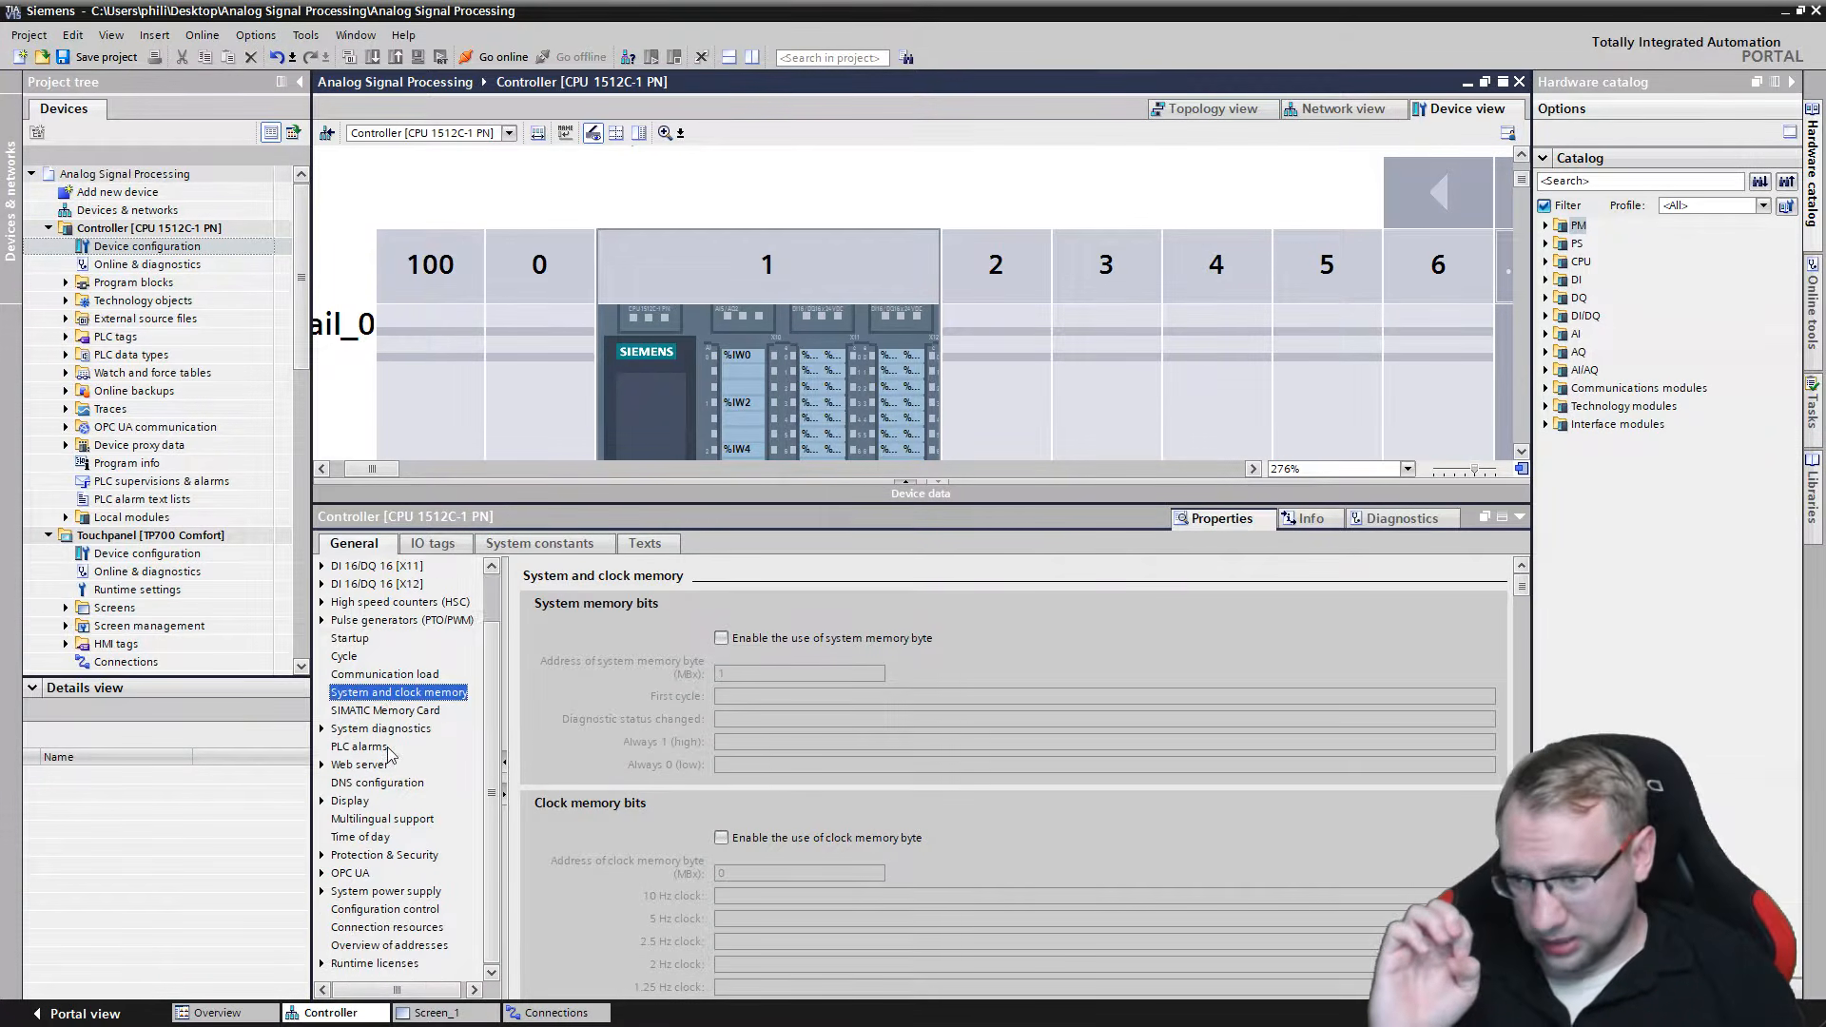
click(383, 855)
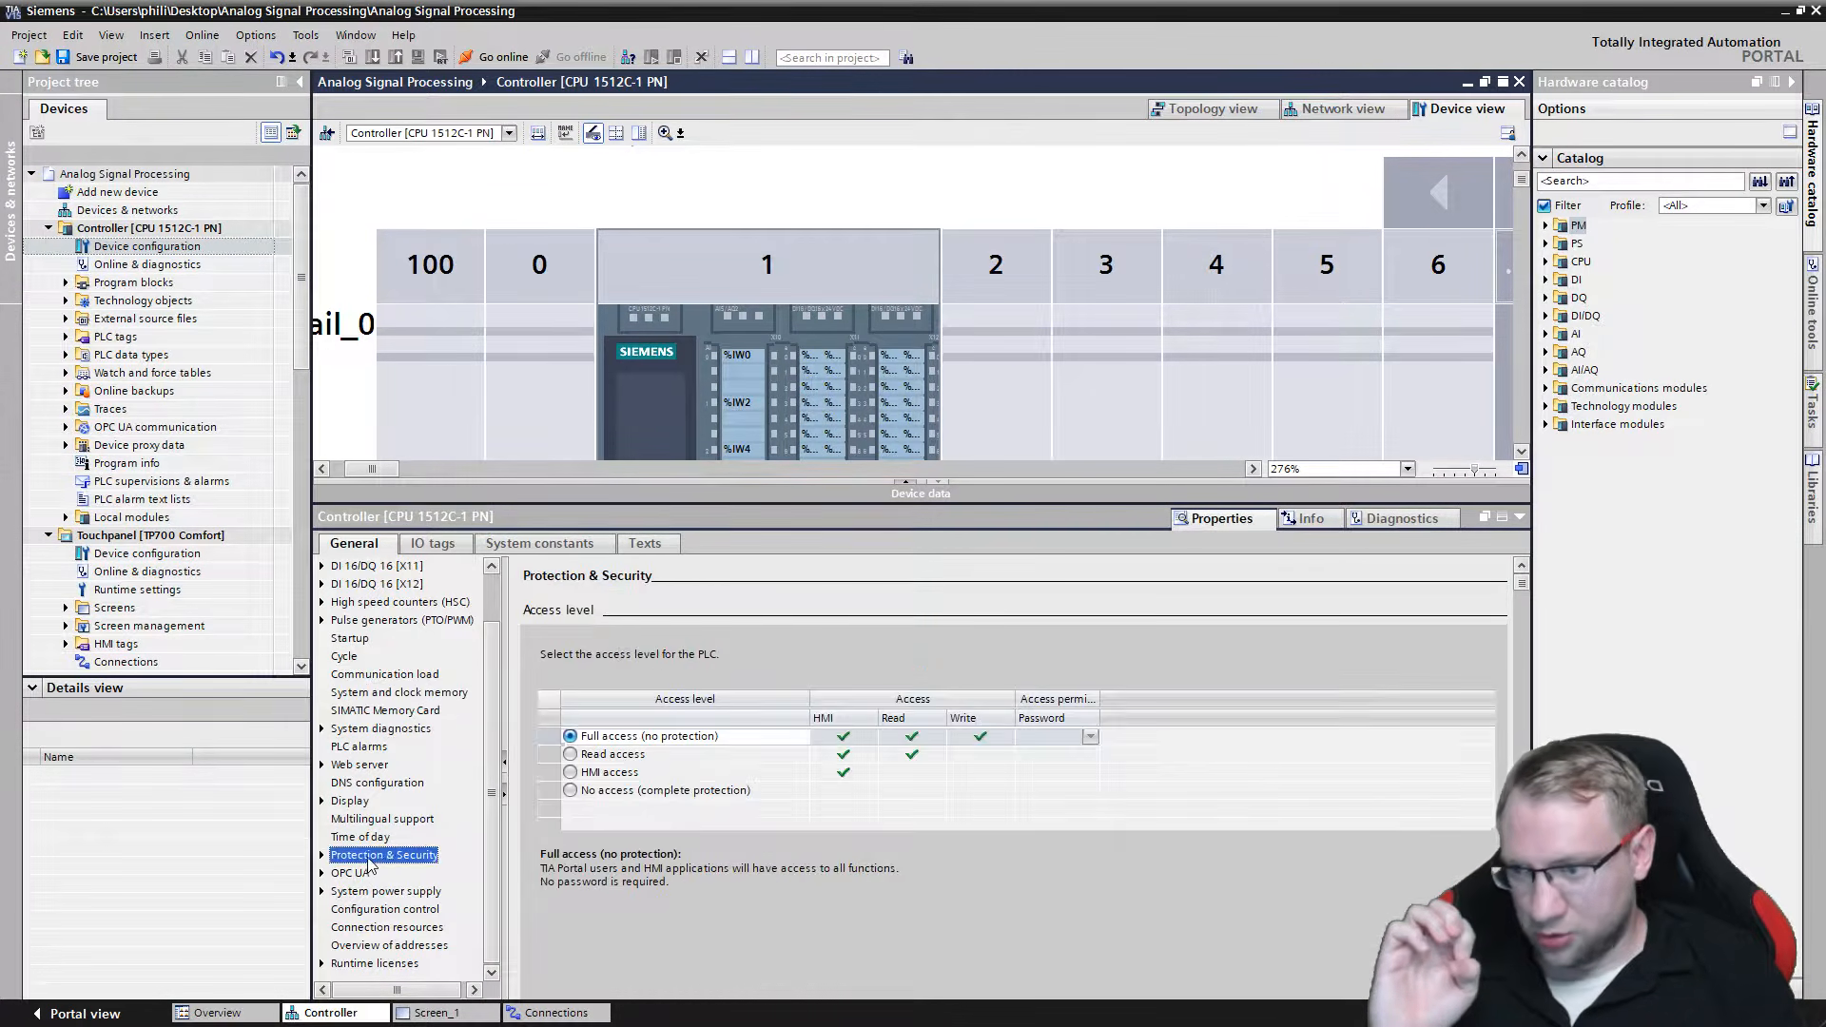
Try the HMI access level for the controller and restore Full access (no protection).
click(571, 773)
click(1051, 742)
click(1053, 740)
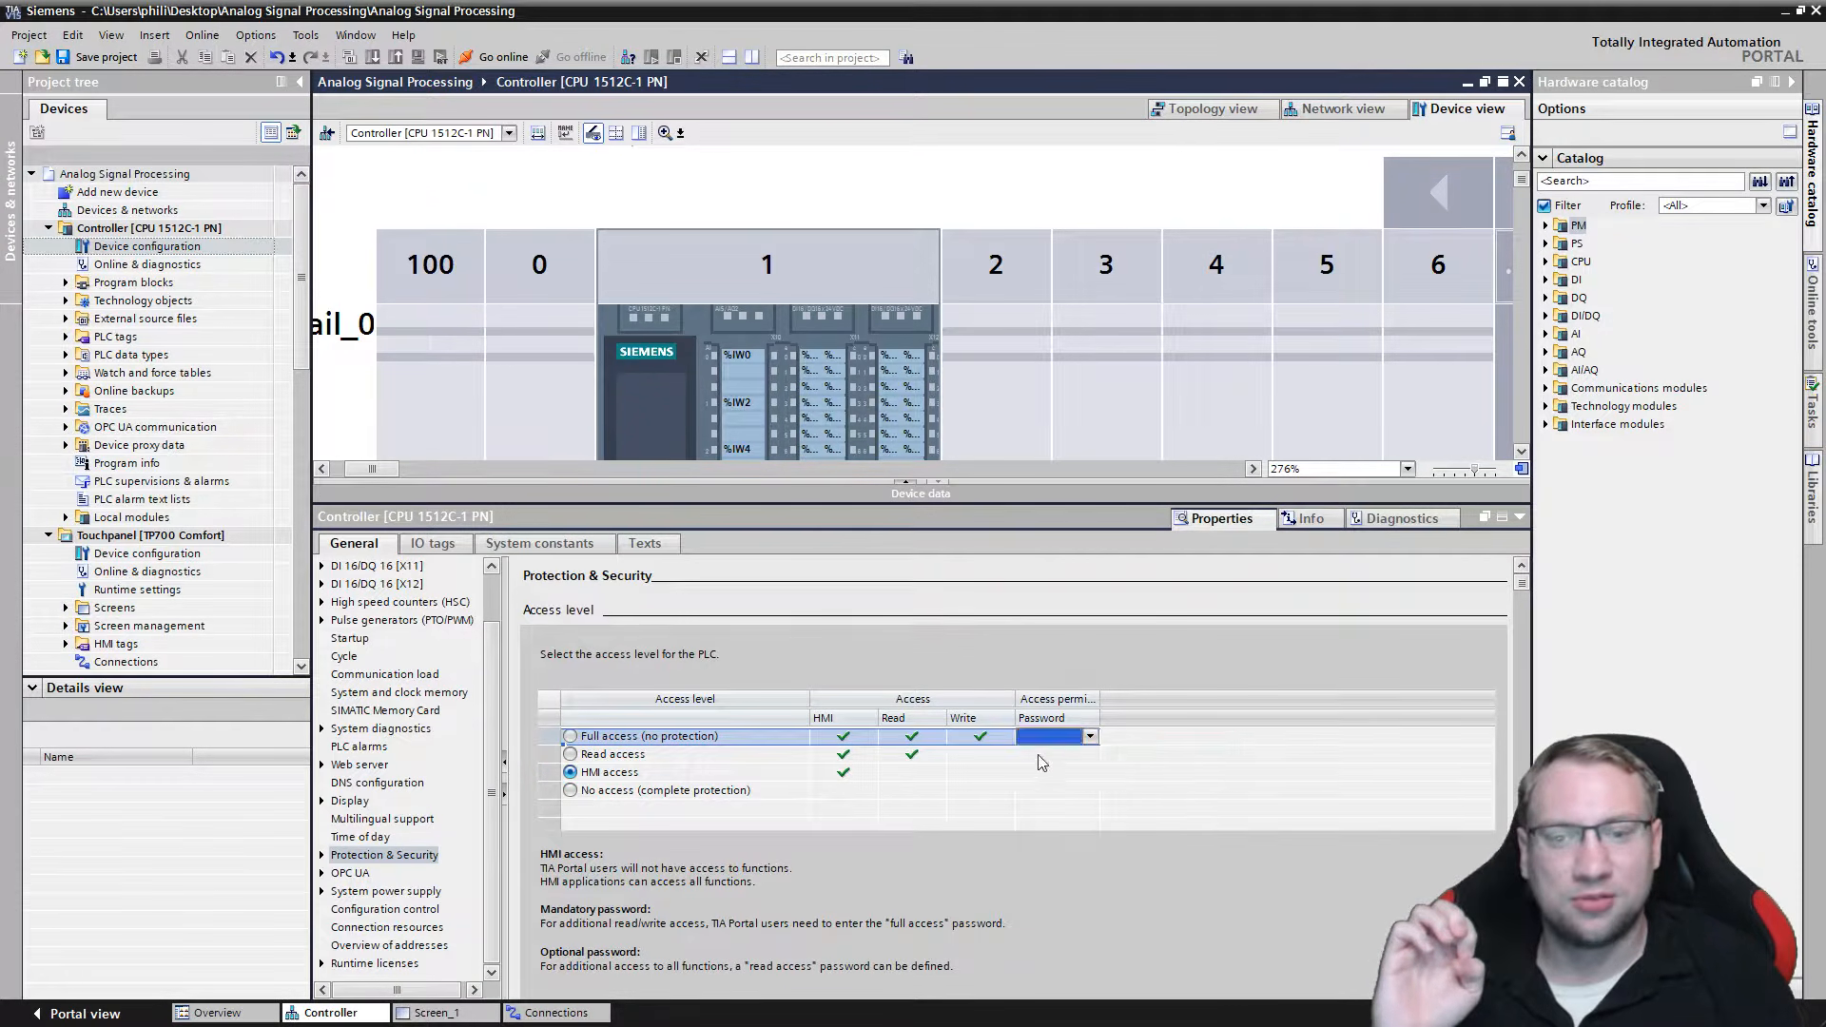
click(570, 738)
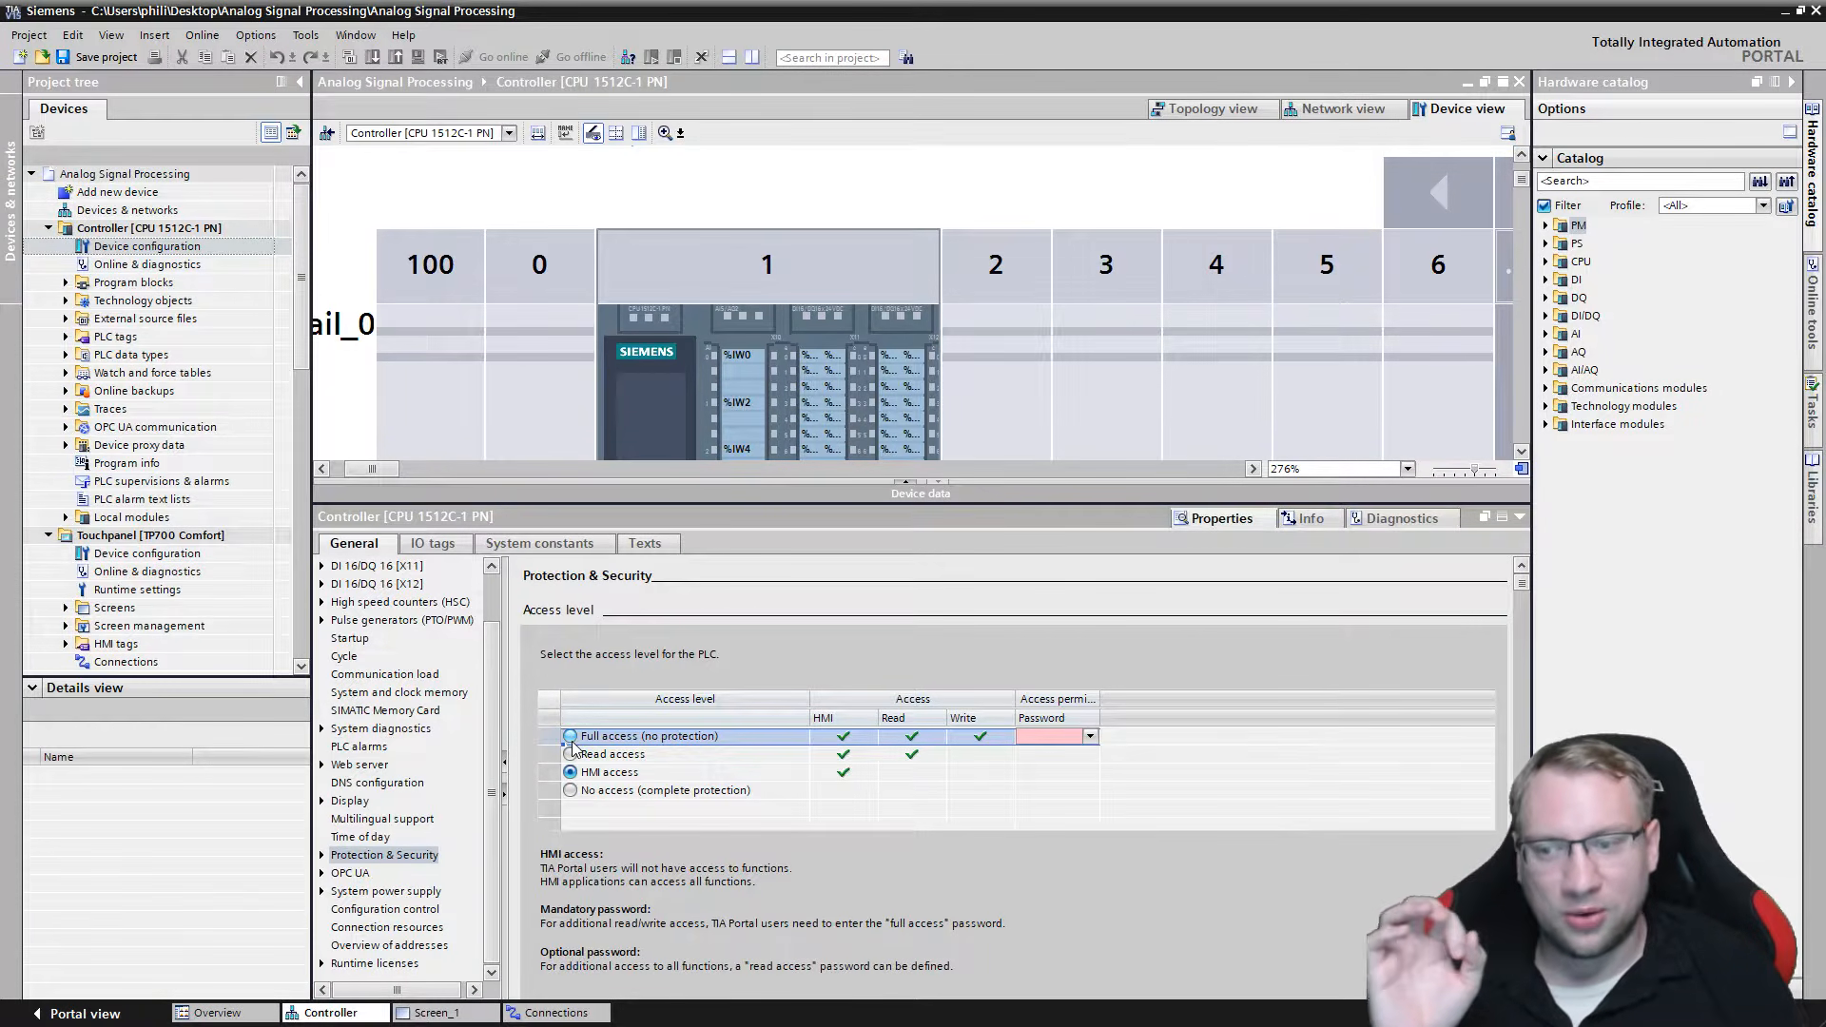
click(571, 737)
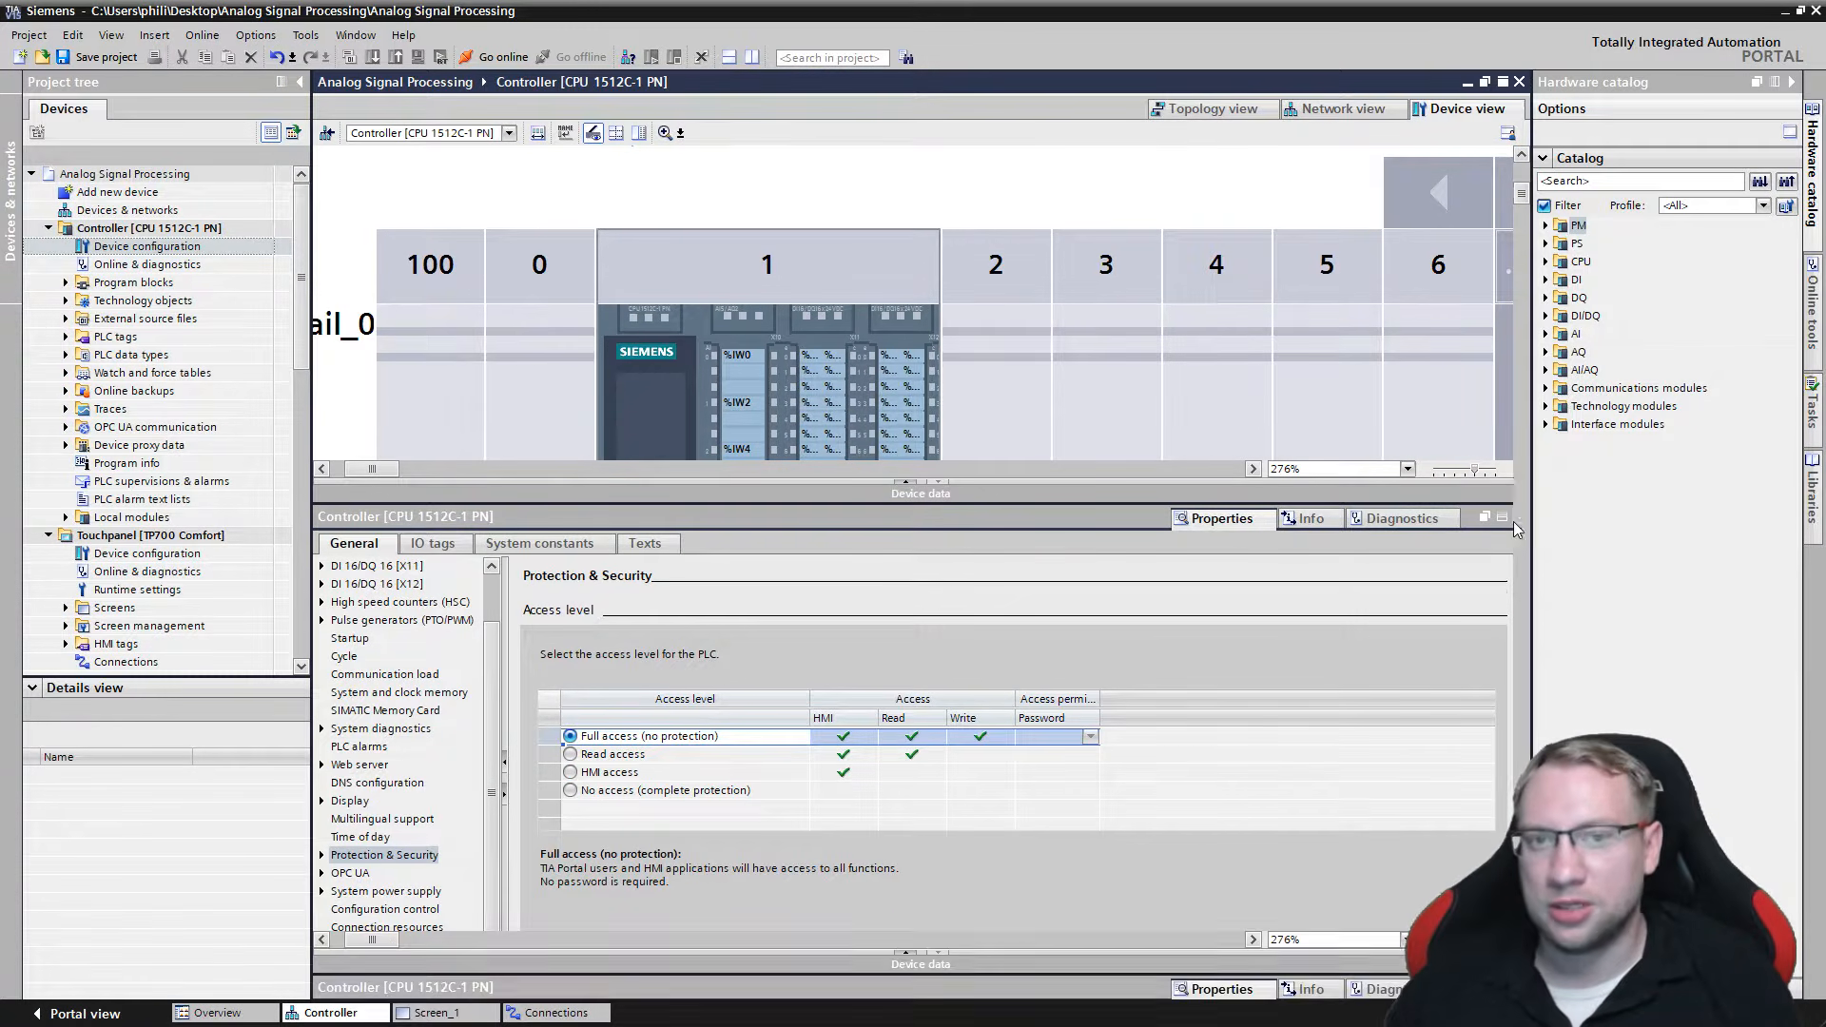
Close the controller's device configuration and the Touchpanel's connections editor.
click(1519, 517)
click(1519, 83)
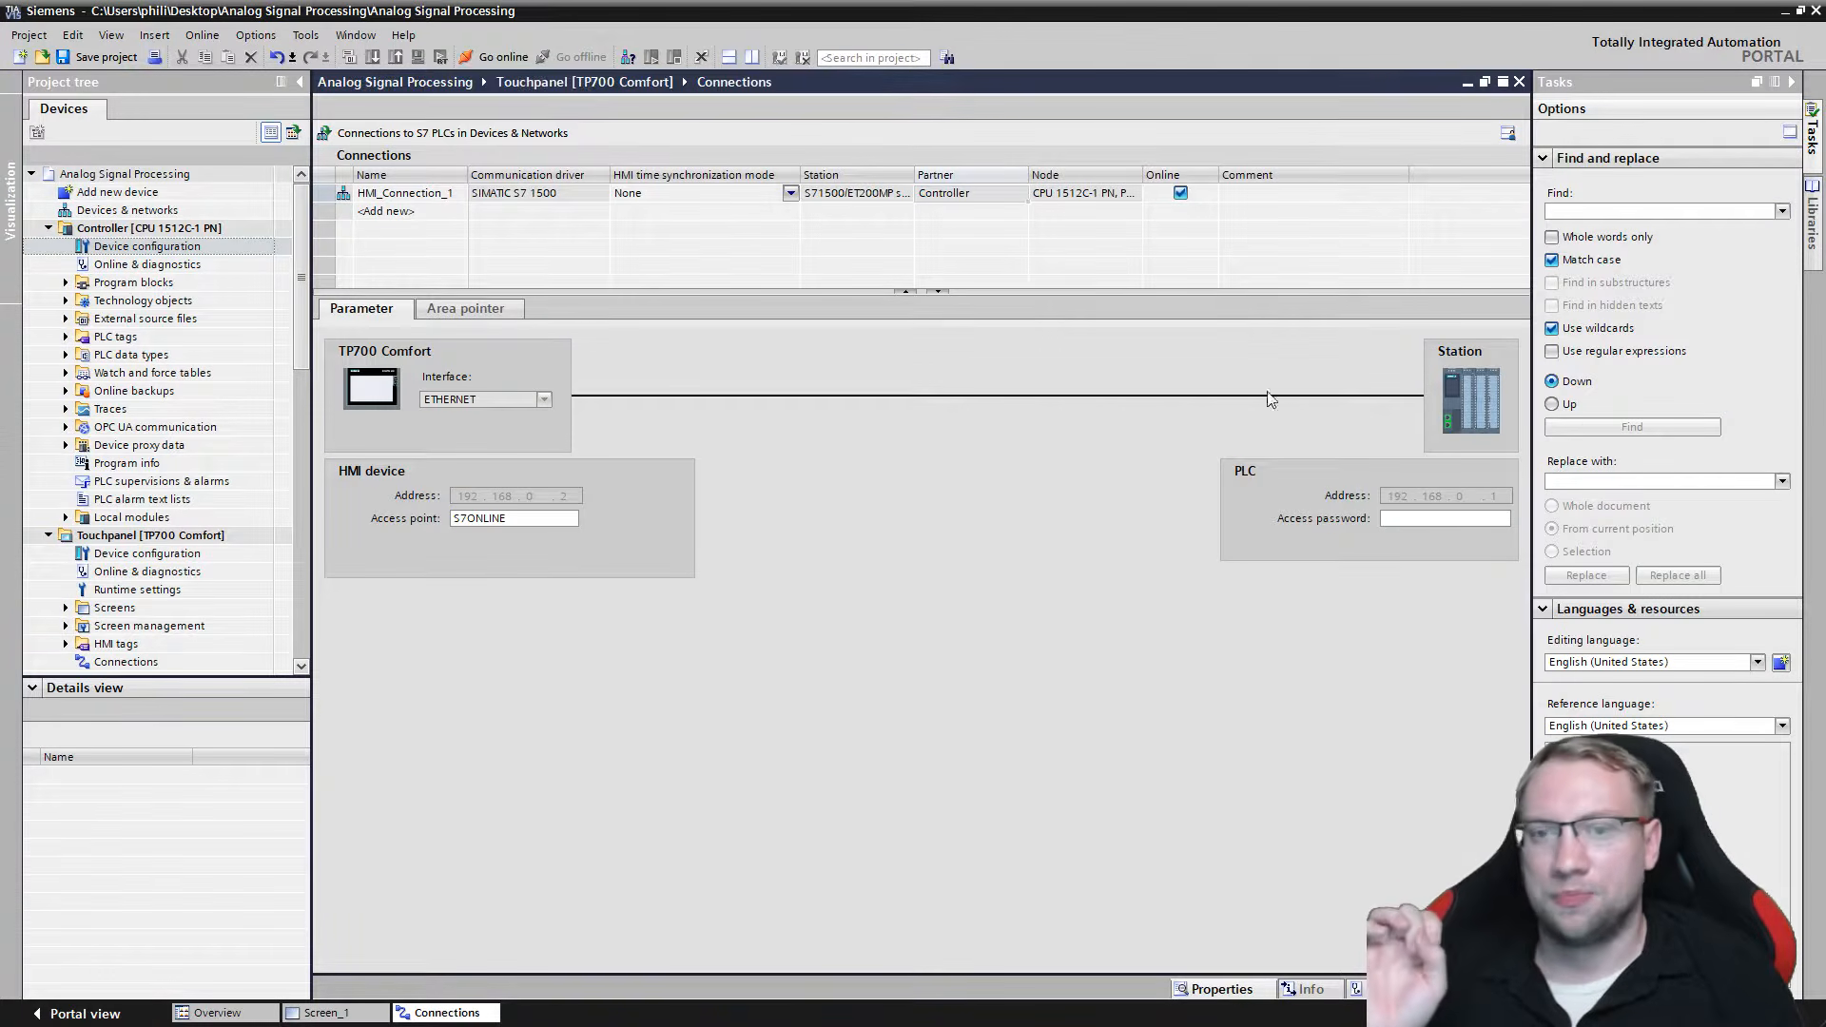
click(1399, 519)
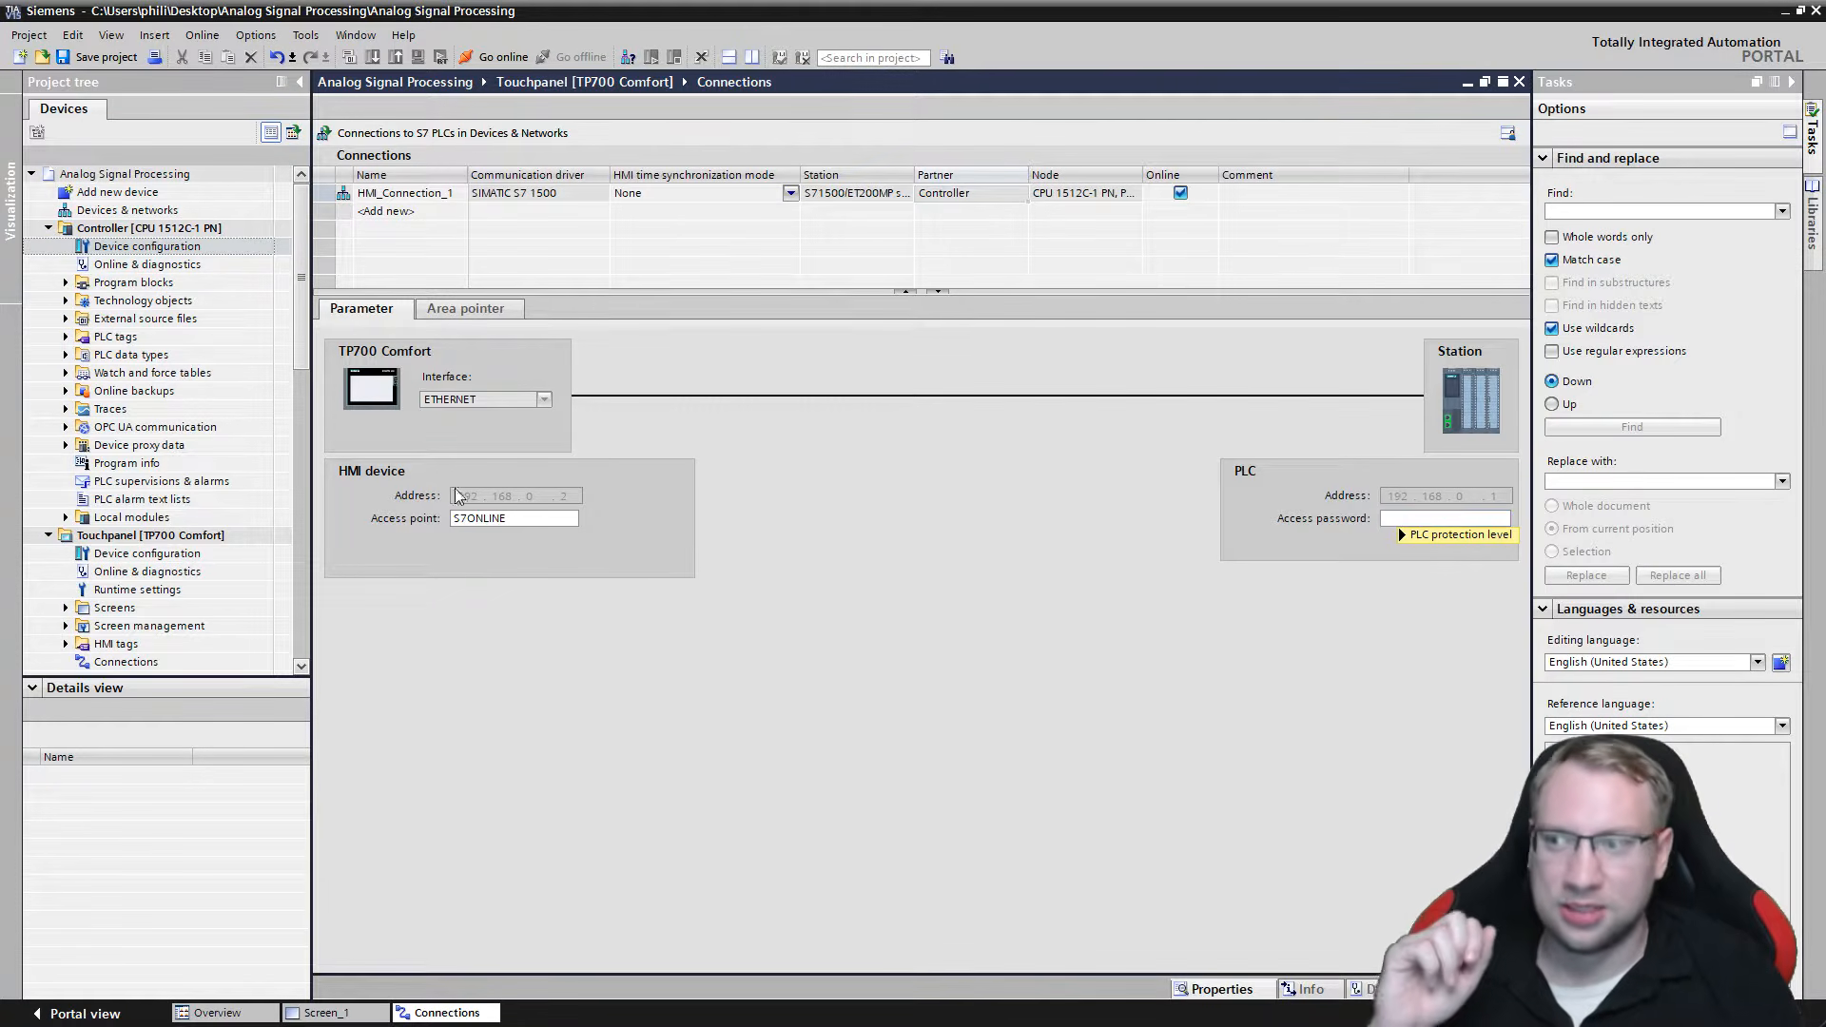
click(319, 195)
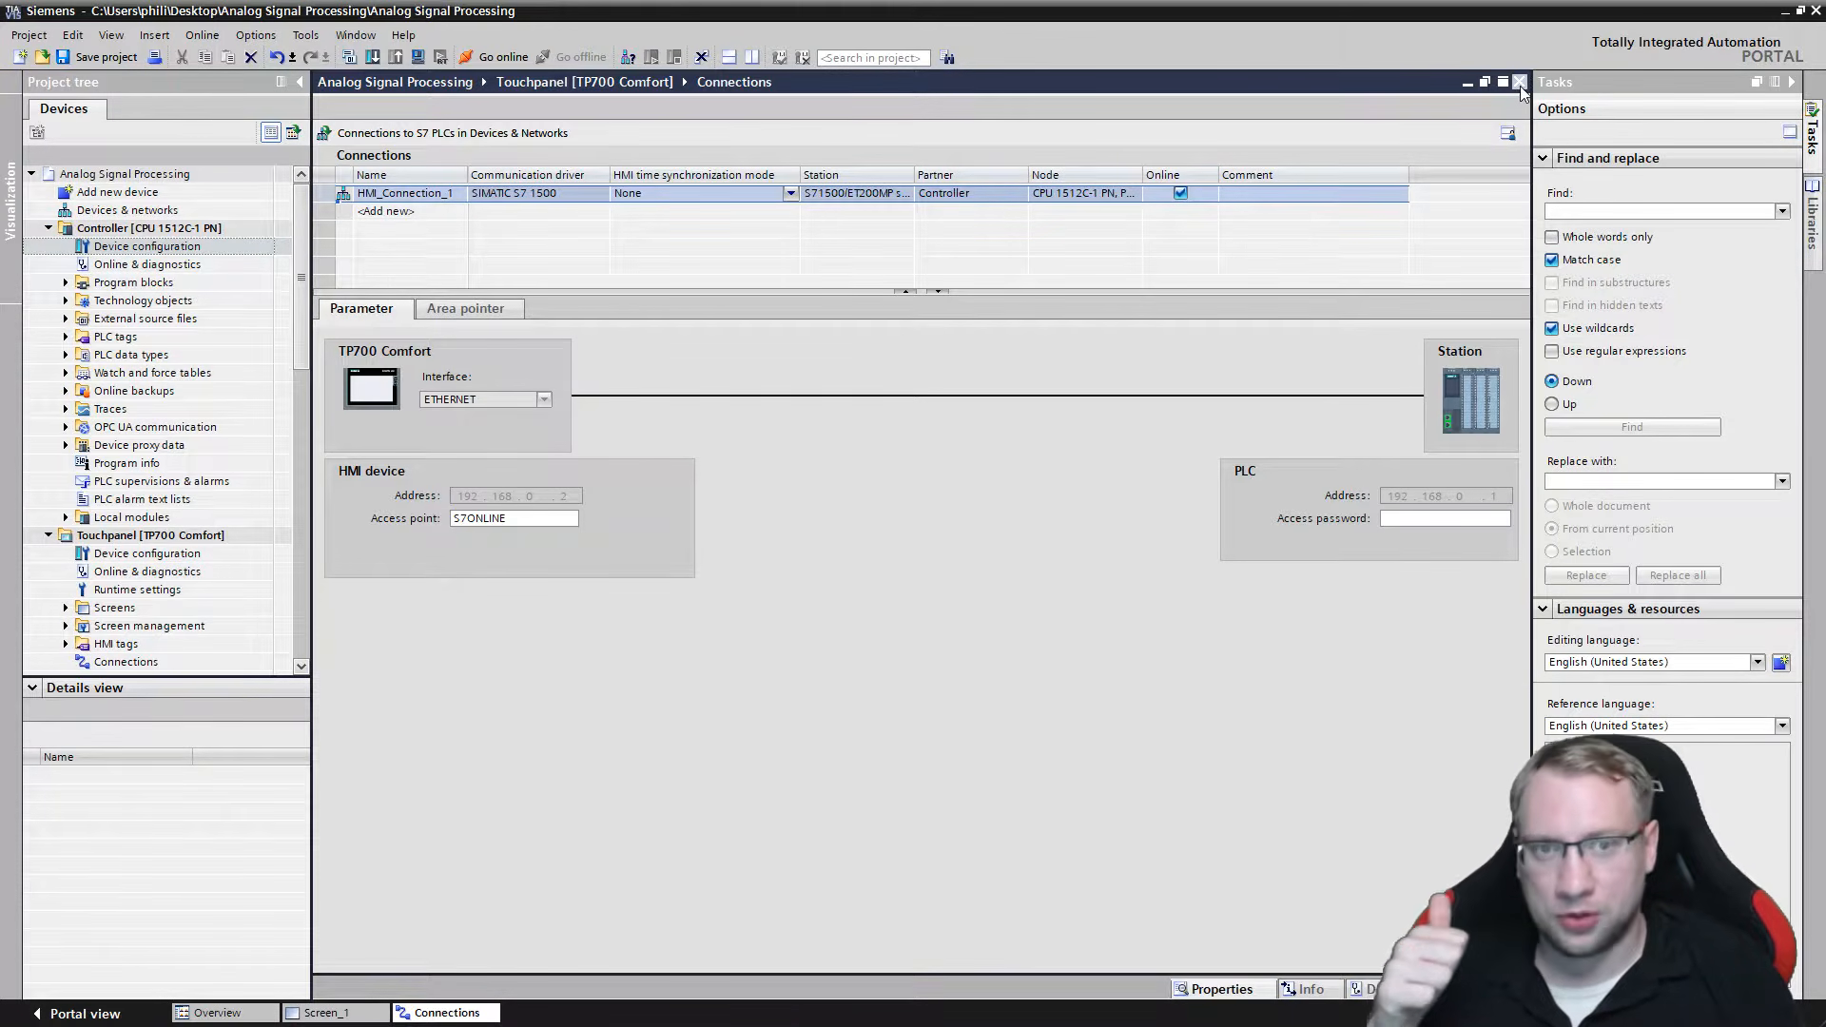
click(1520, 83)
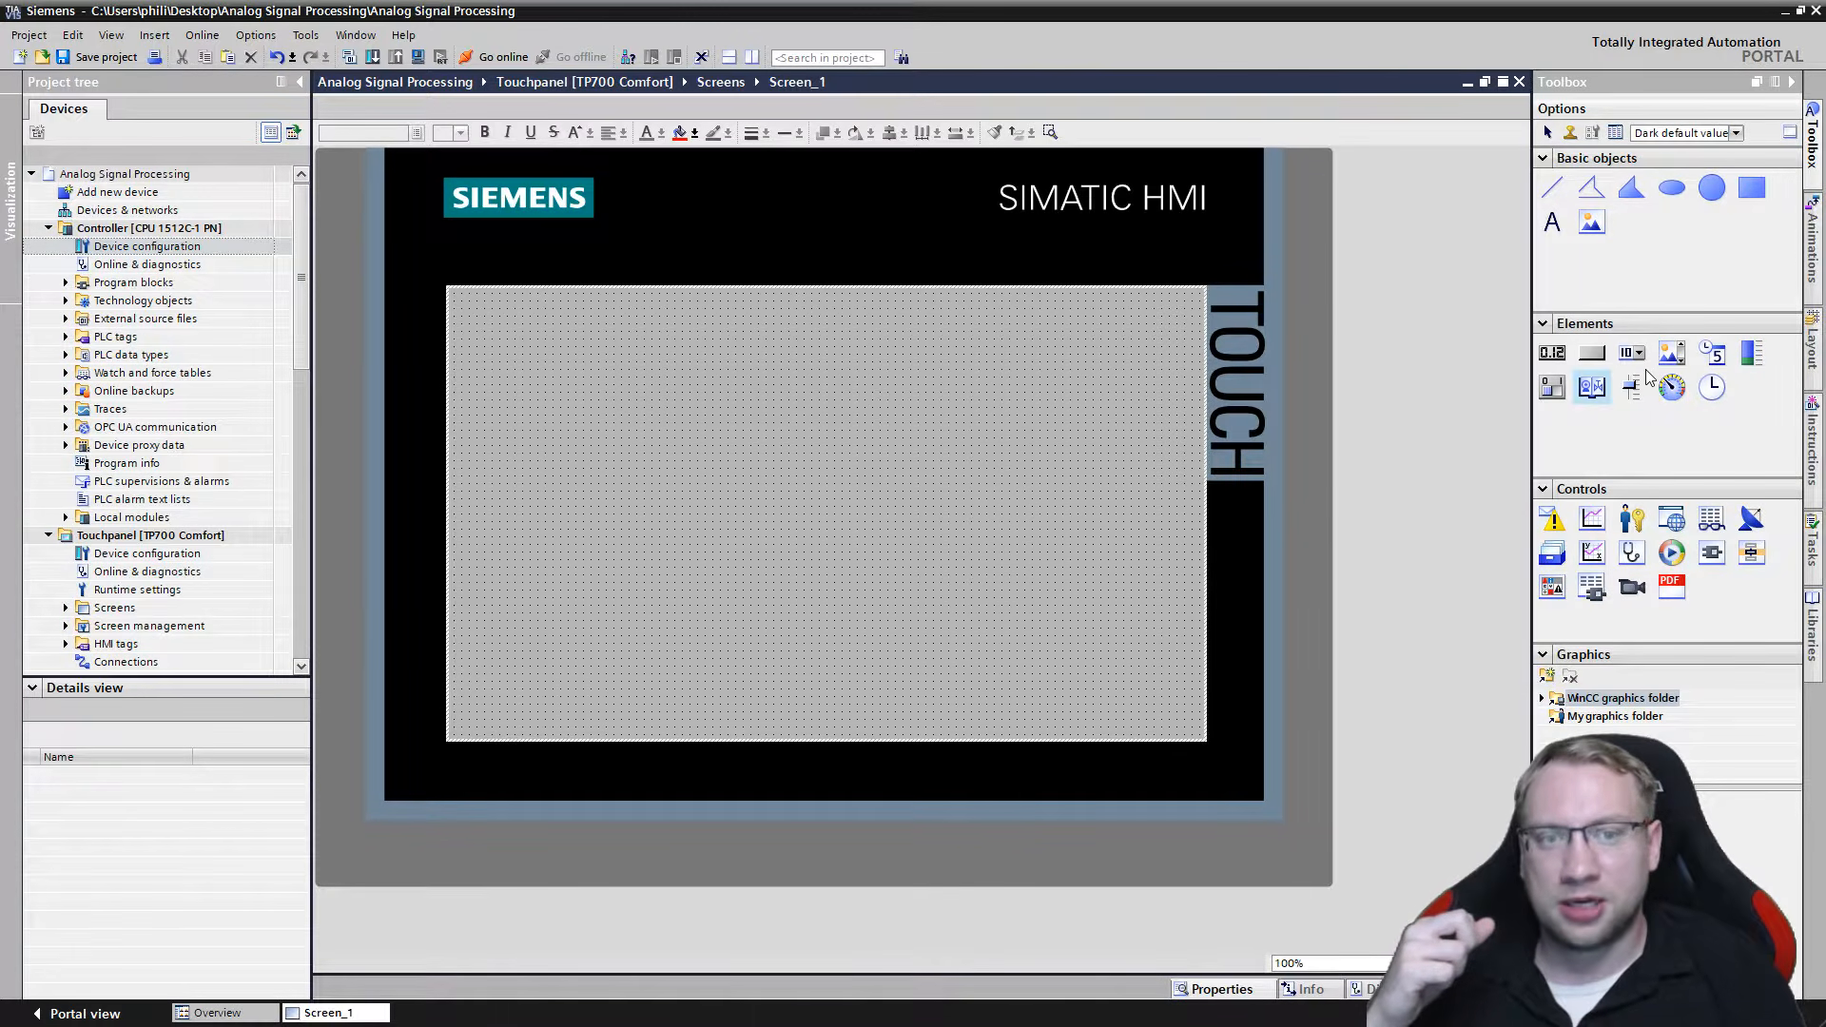
Open the default tag table in the controller's PLC tags.
click(1593, 358)
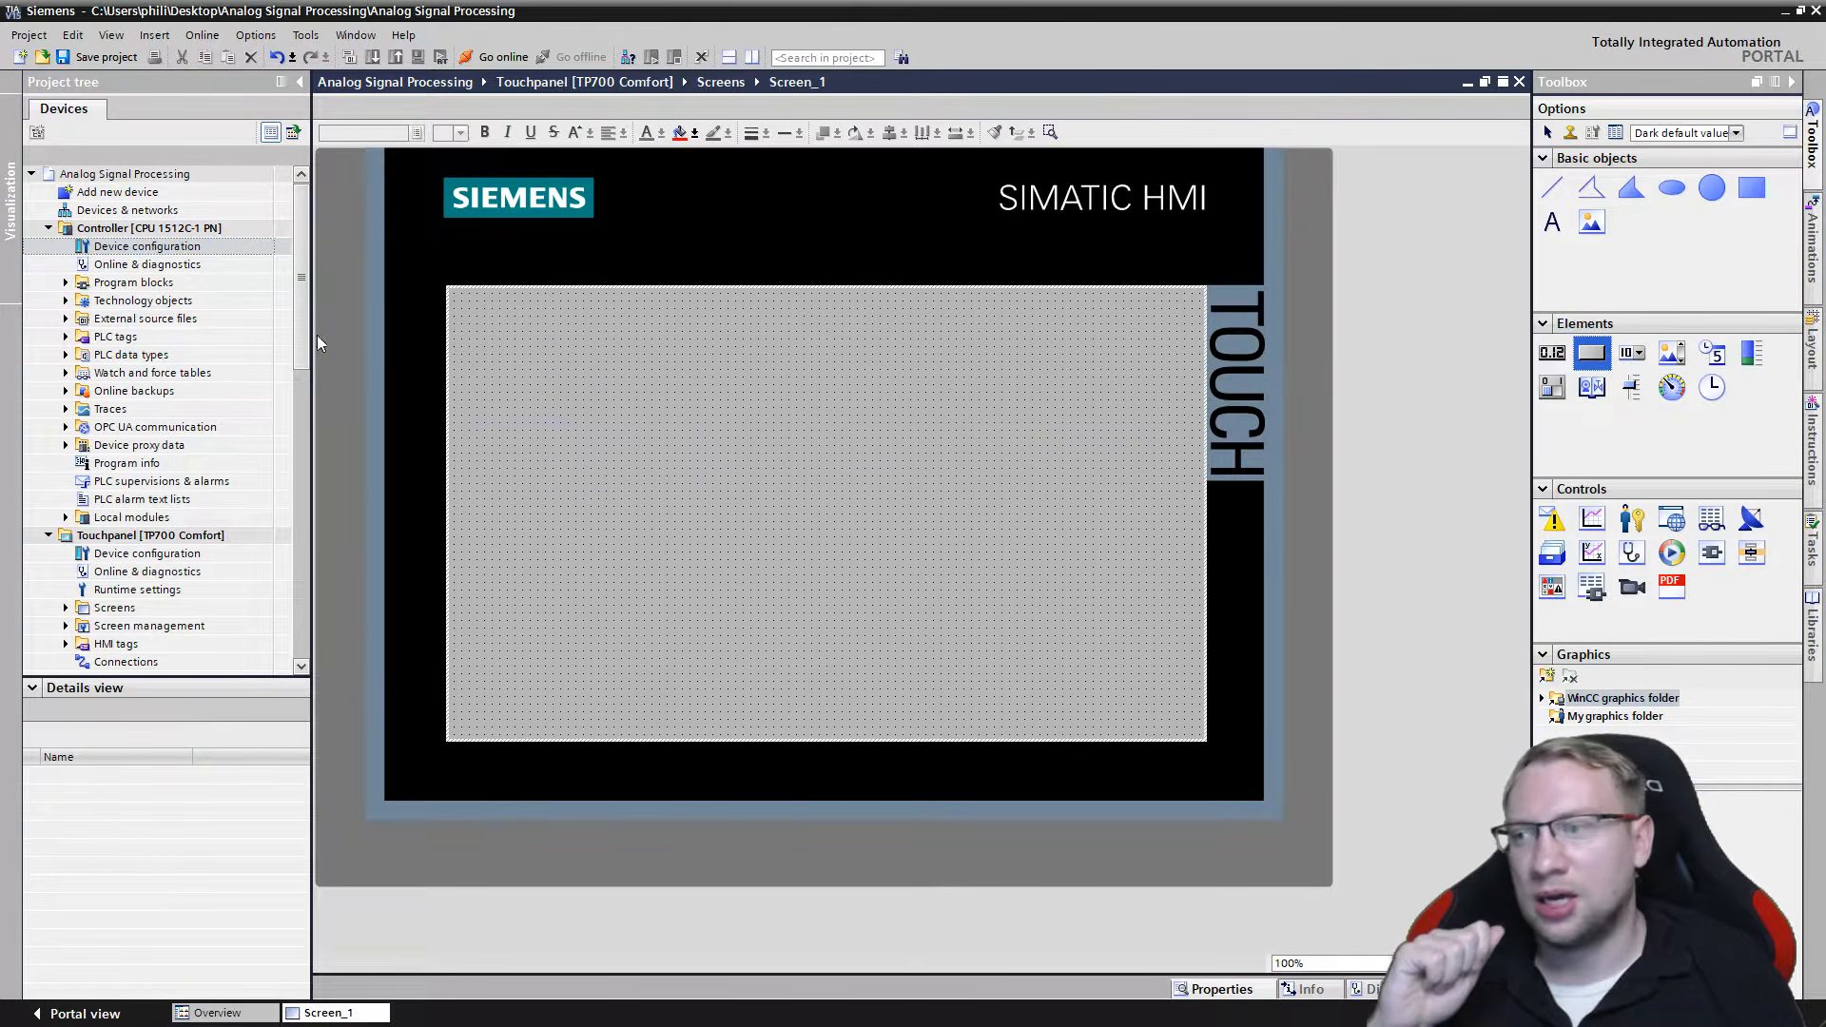
click(67, 338)
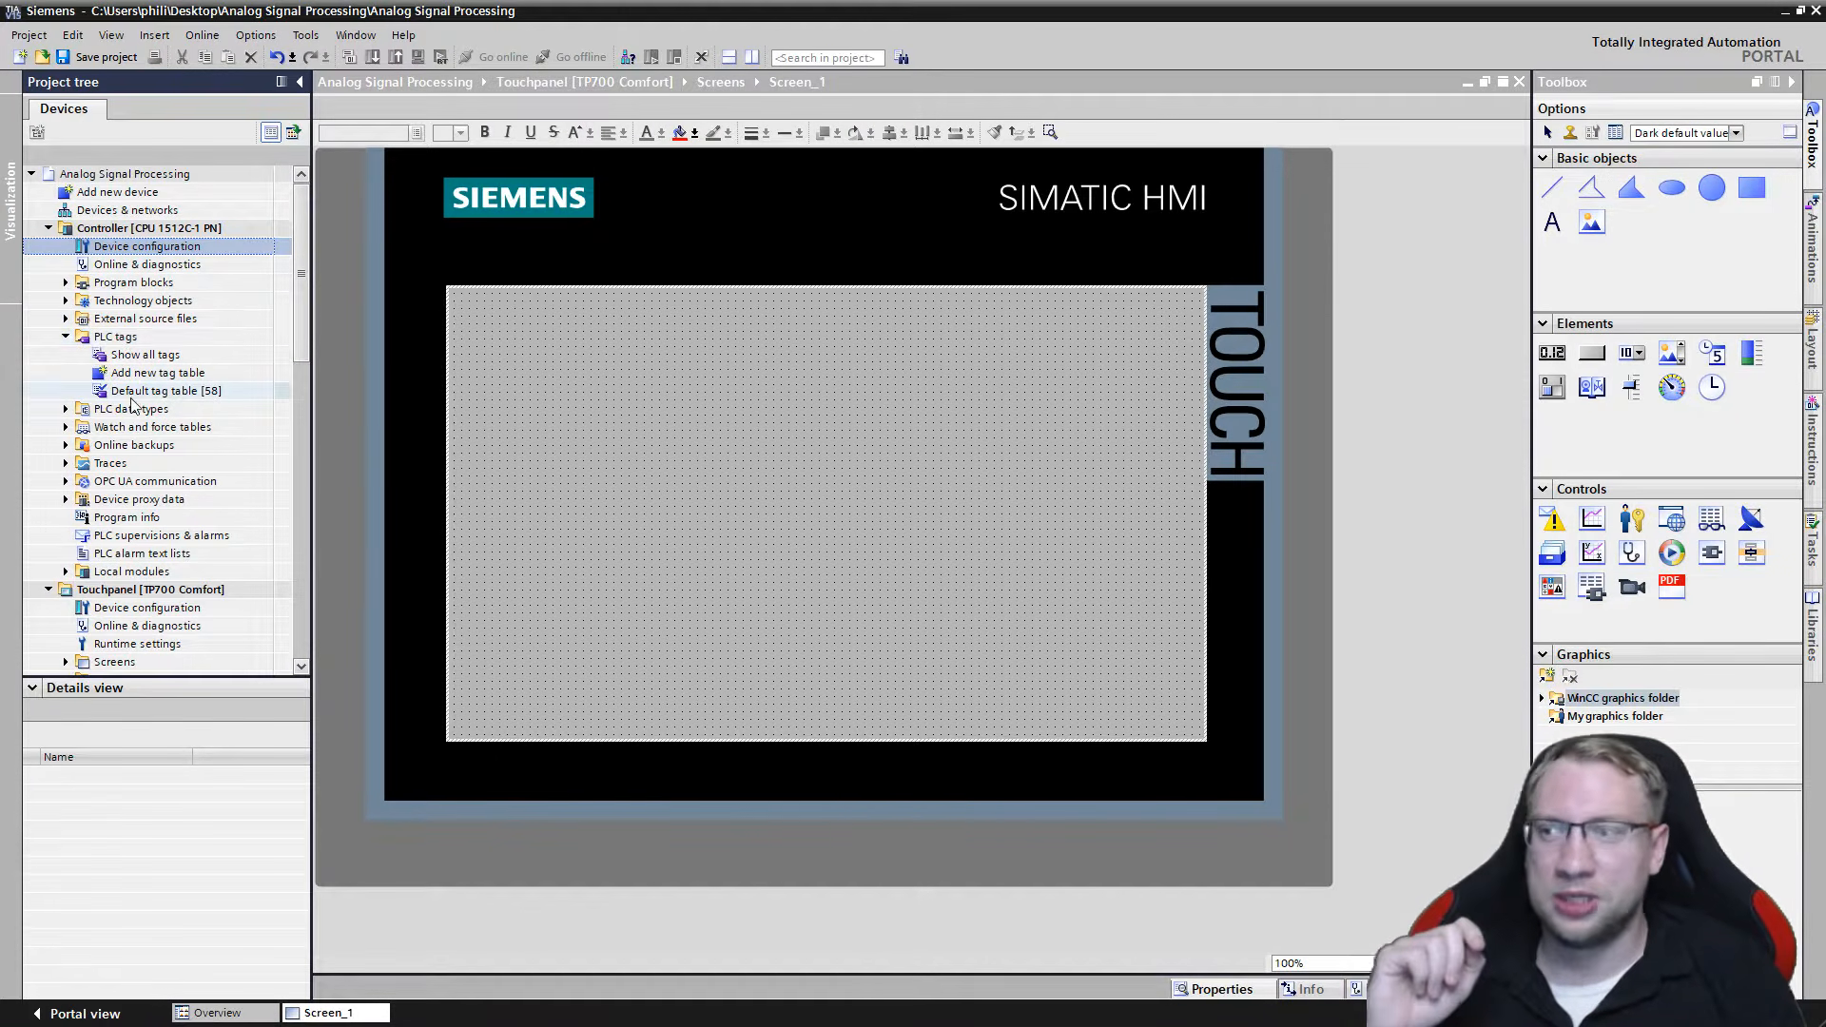
double_click(169, 392)
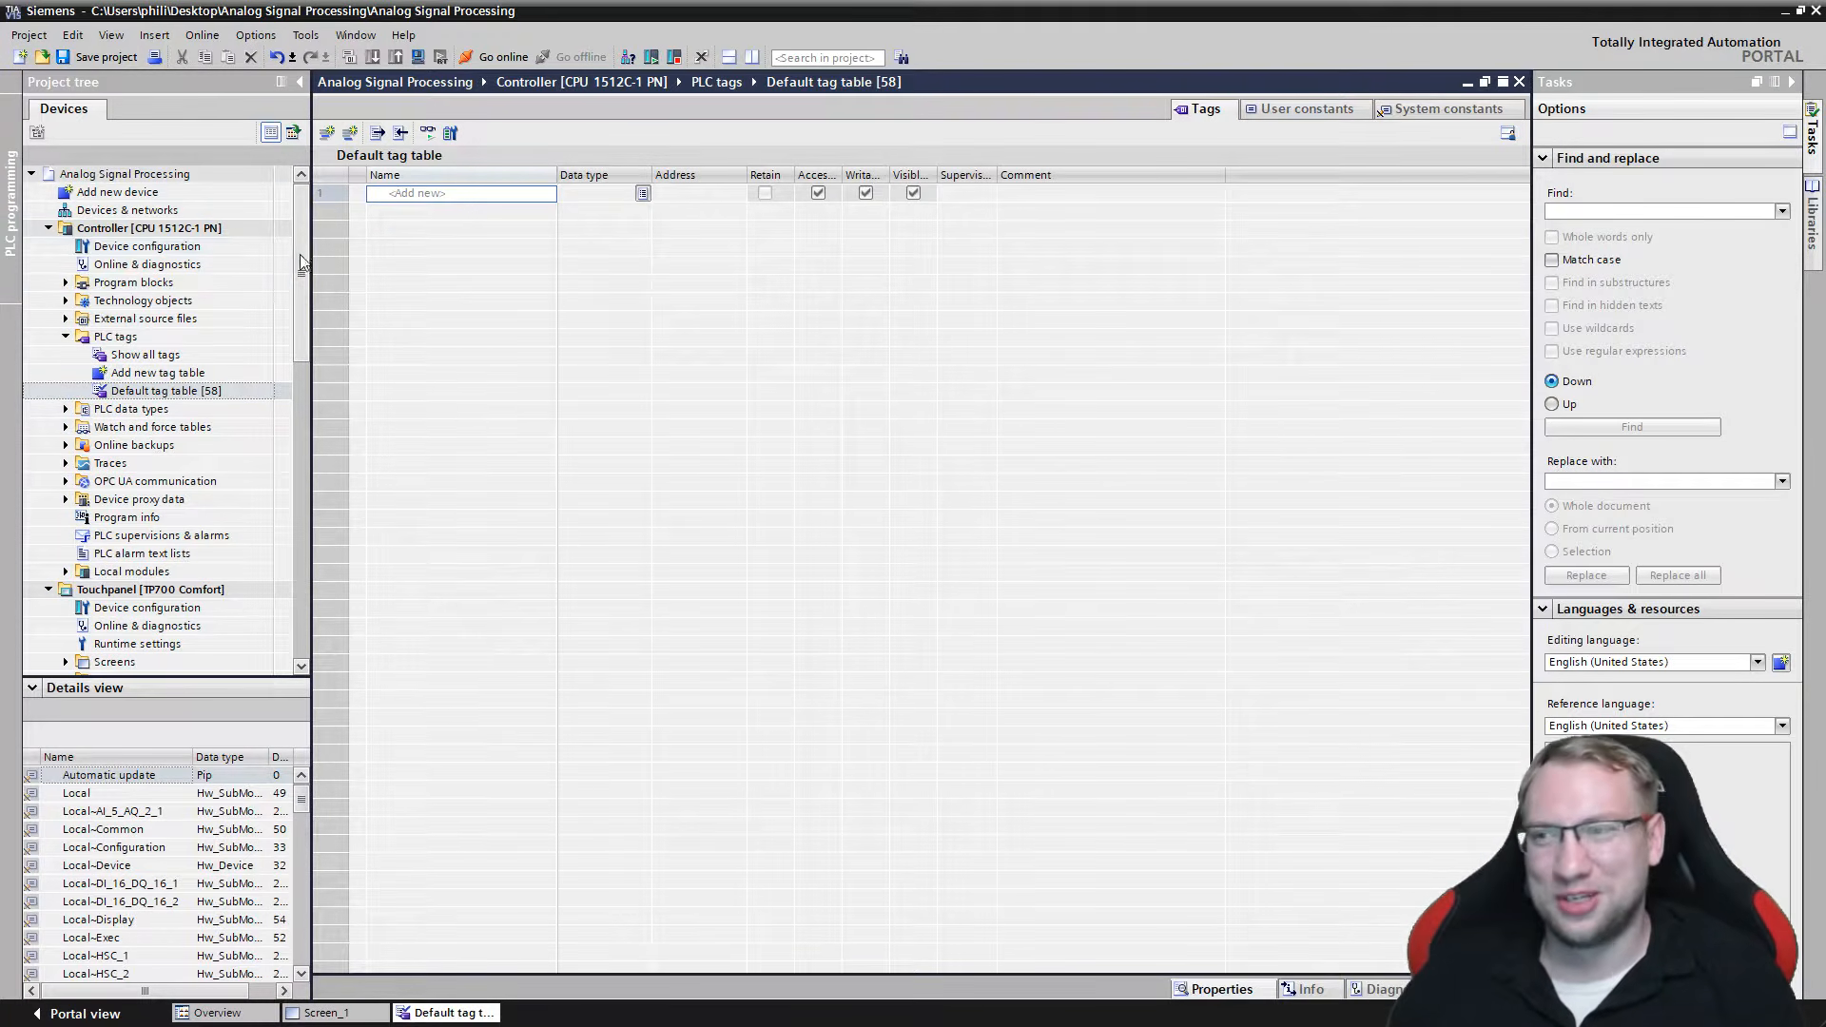
List the IO tags of the controller's local CPU 1512C-1 PN module in the details view.
click(149, 230)
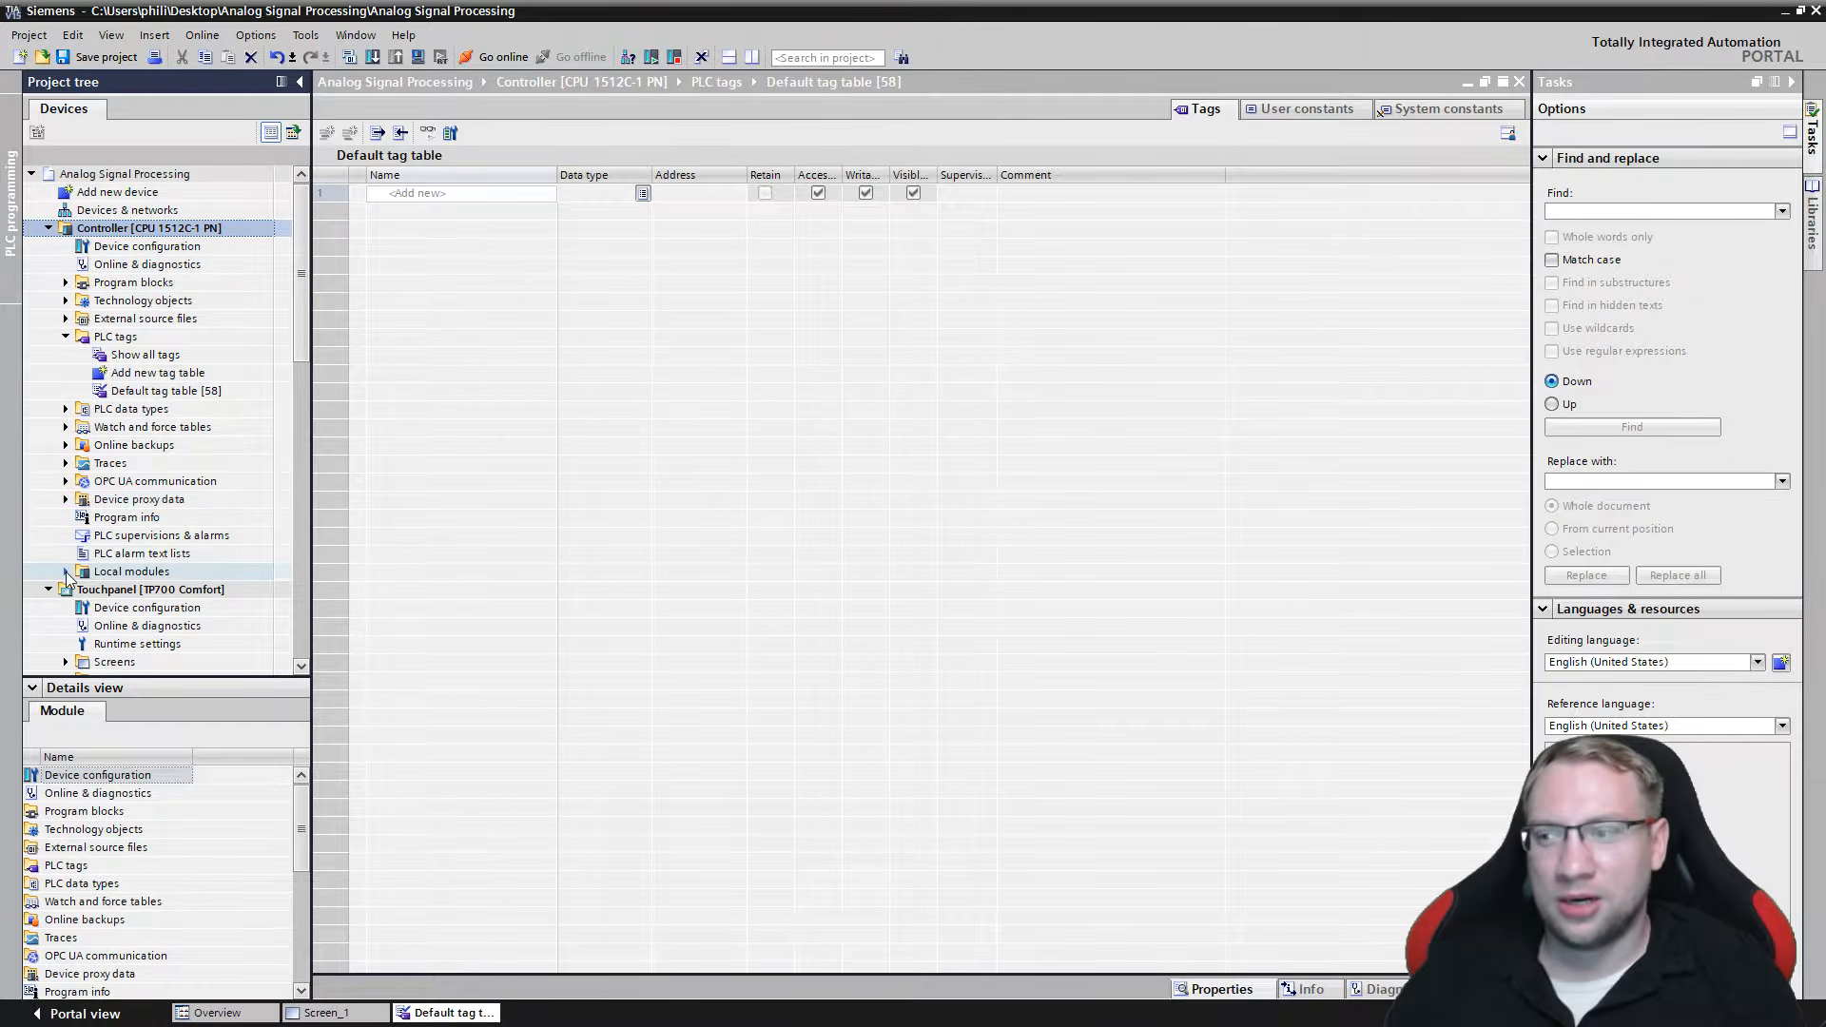
click(66, 572)
click(166, 591)
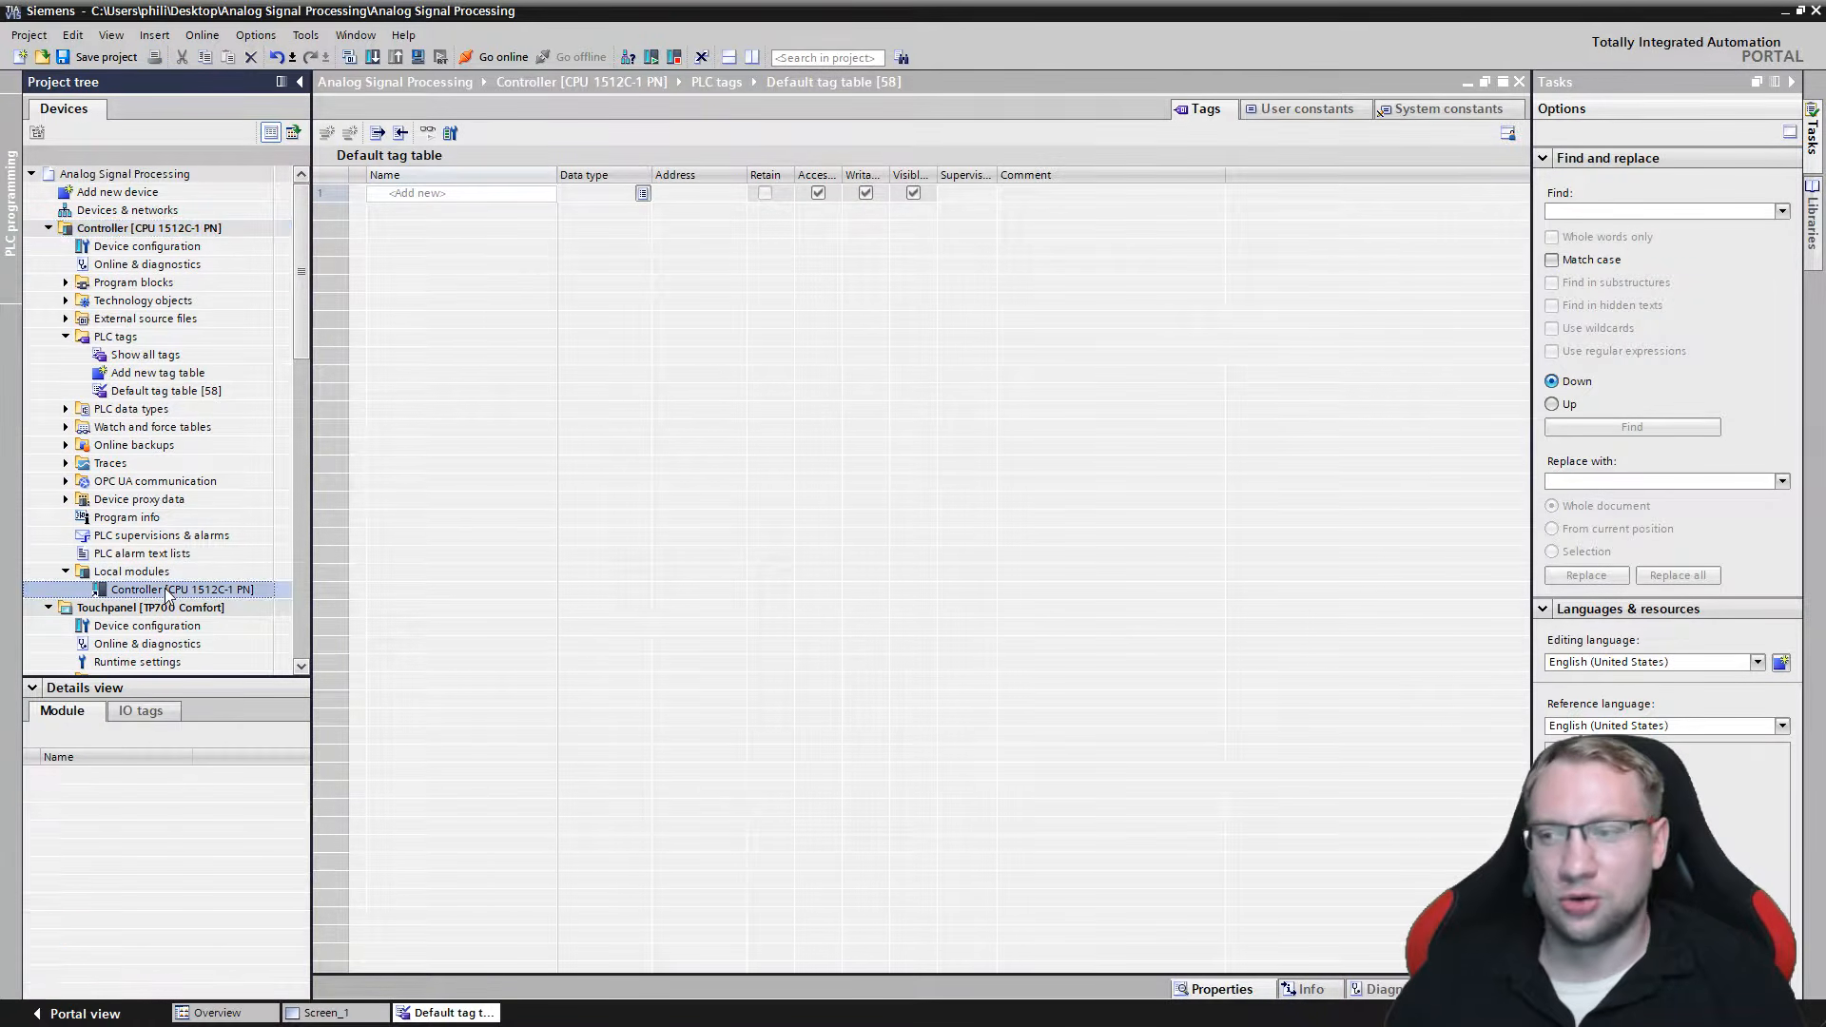
click(158, 711)
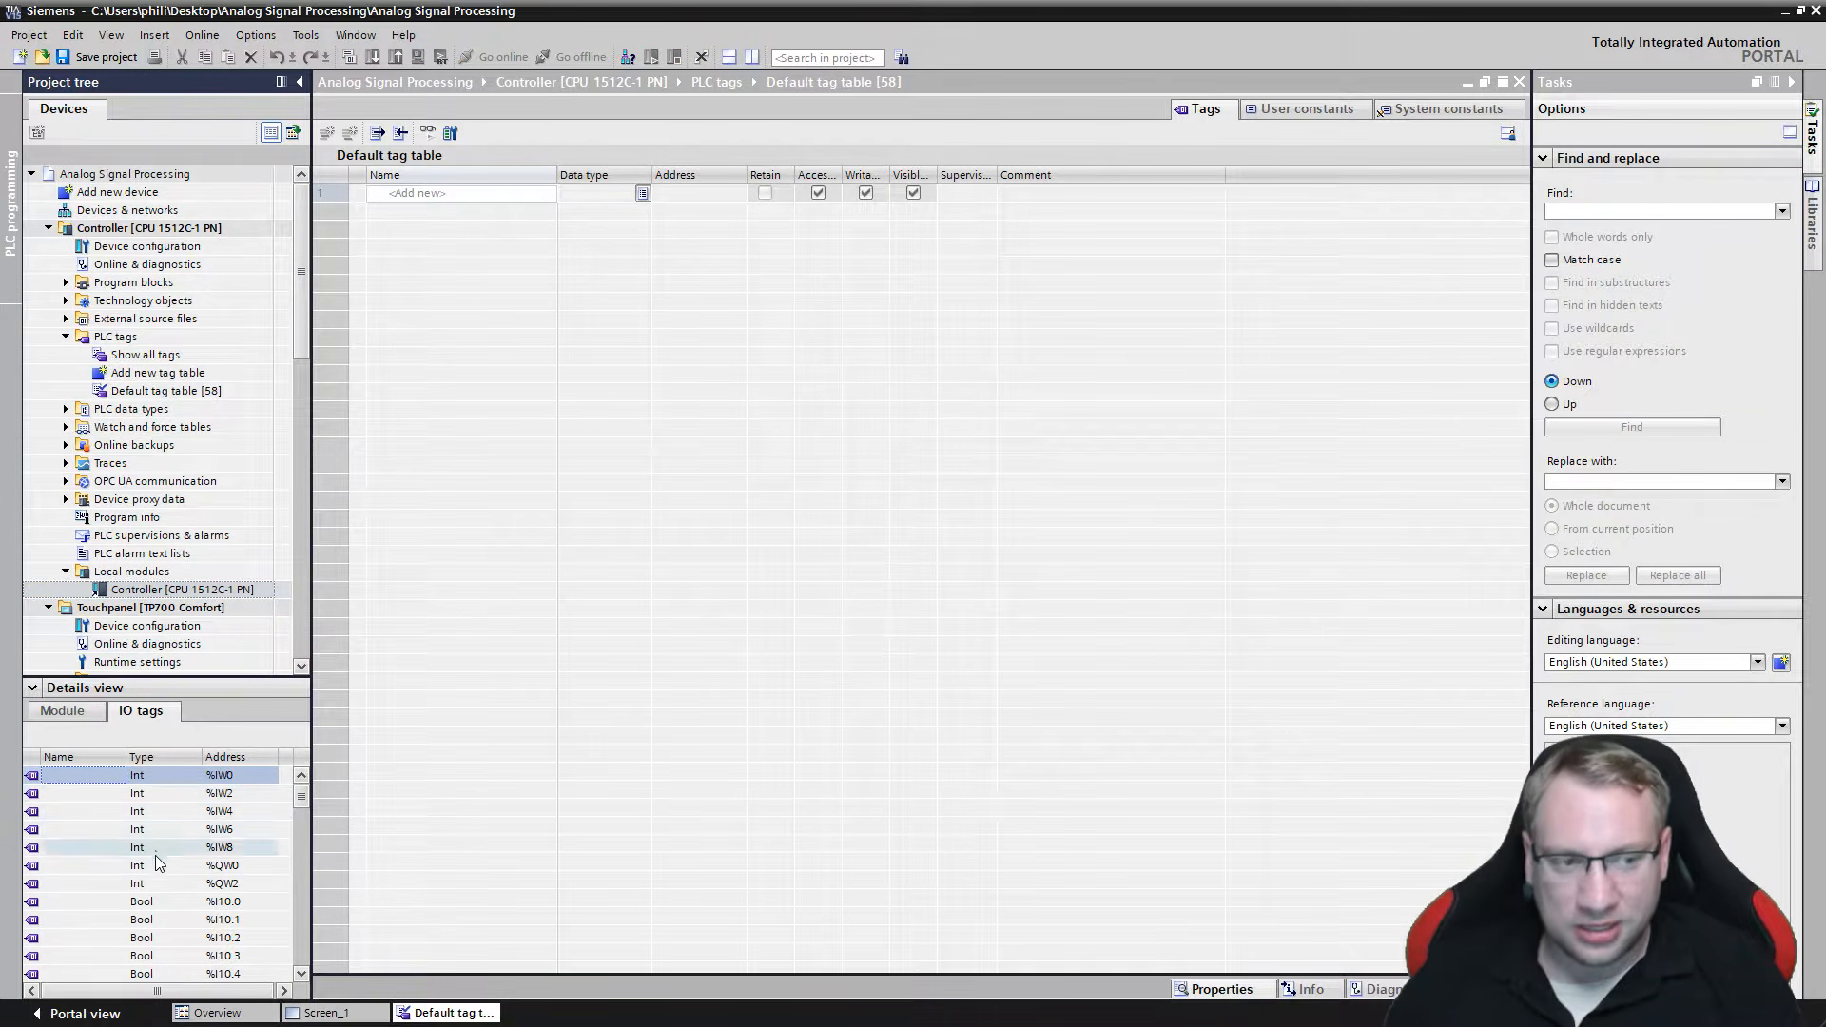
Create a PLC tag for input word %IW0 in the default tag table and name it Analog Input.
scroll(160, 864, down, 9)
scroll(160, 864, up, 9)
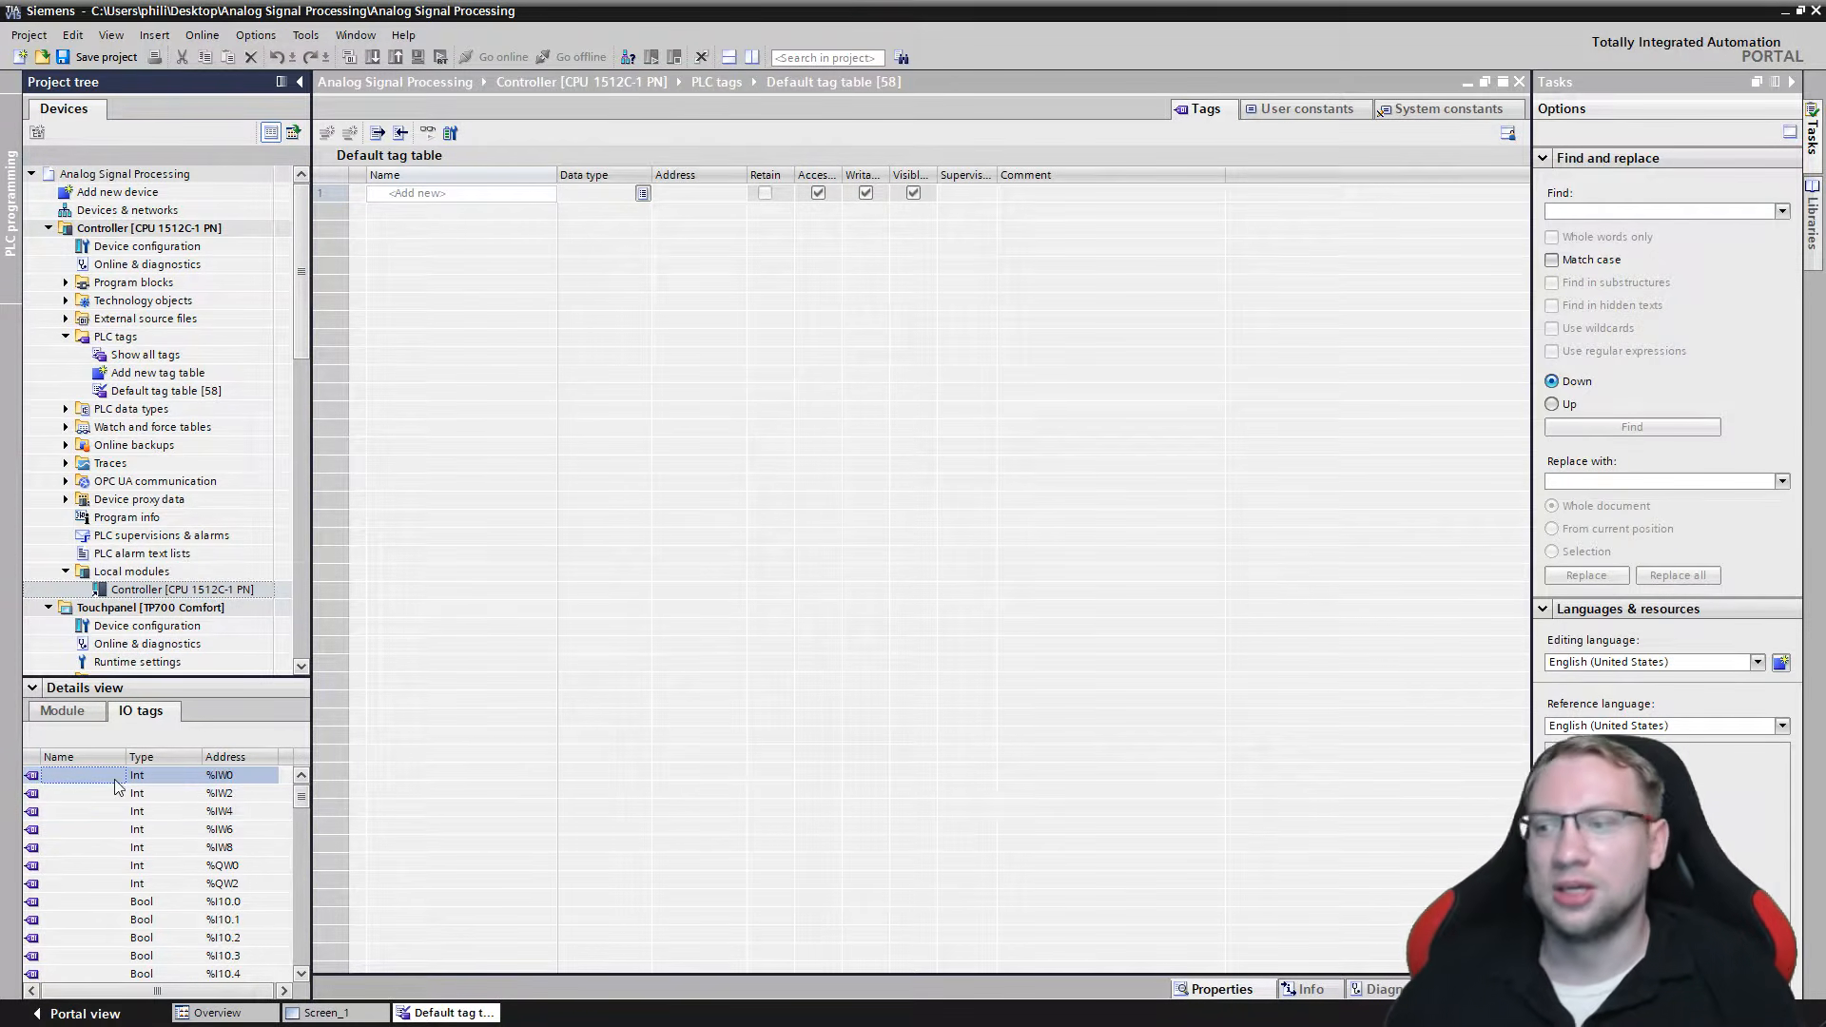
drag(114, 782, 466, 200)
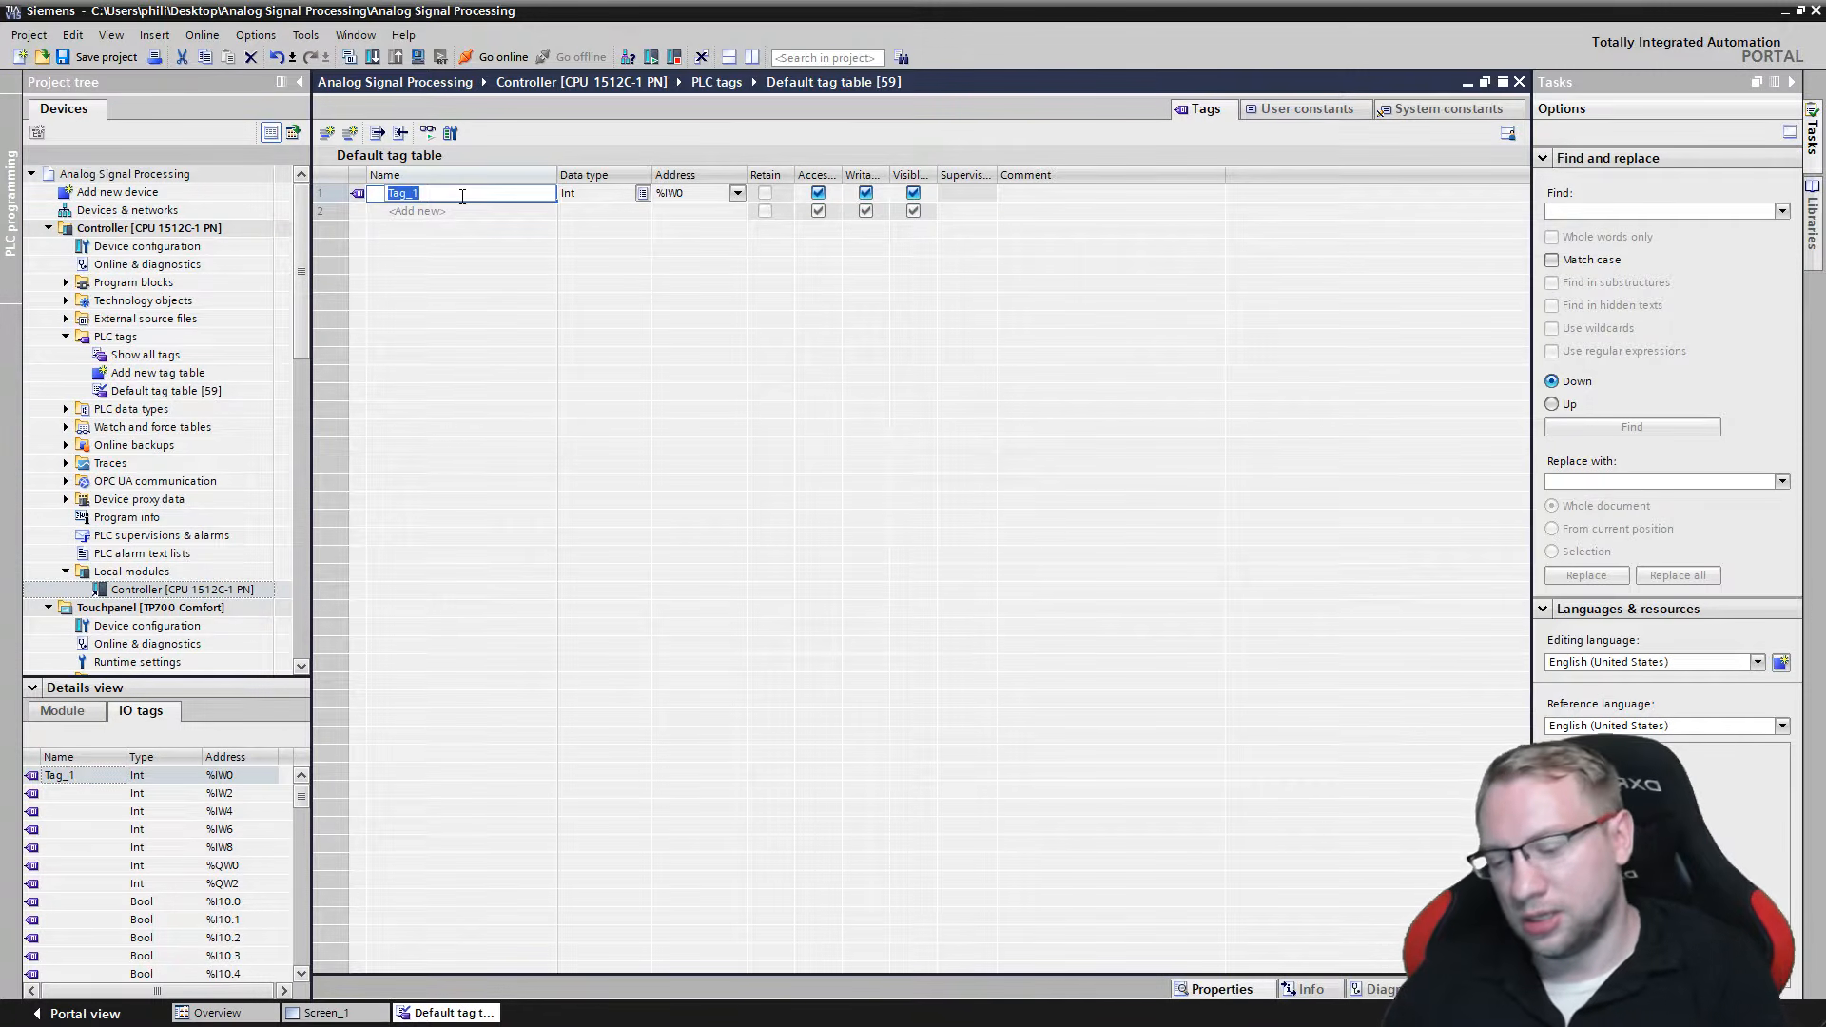
text(I)
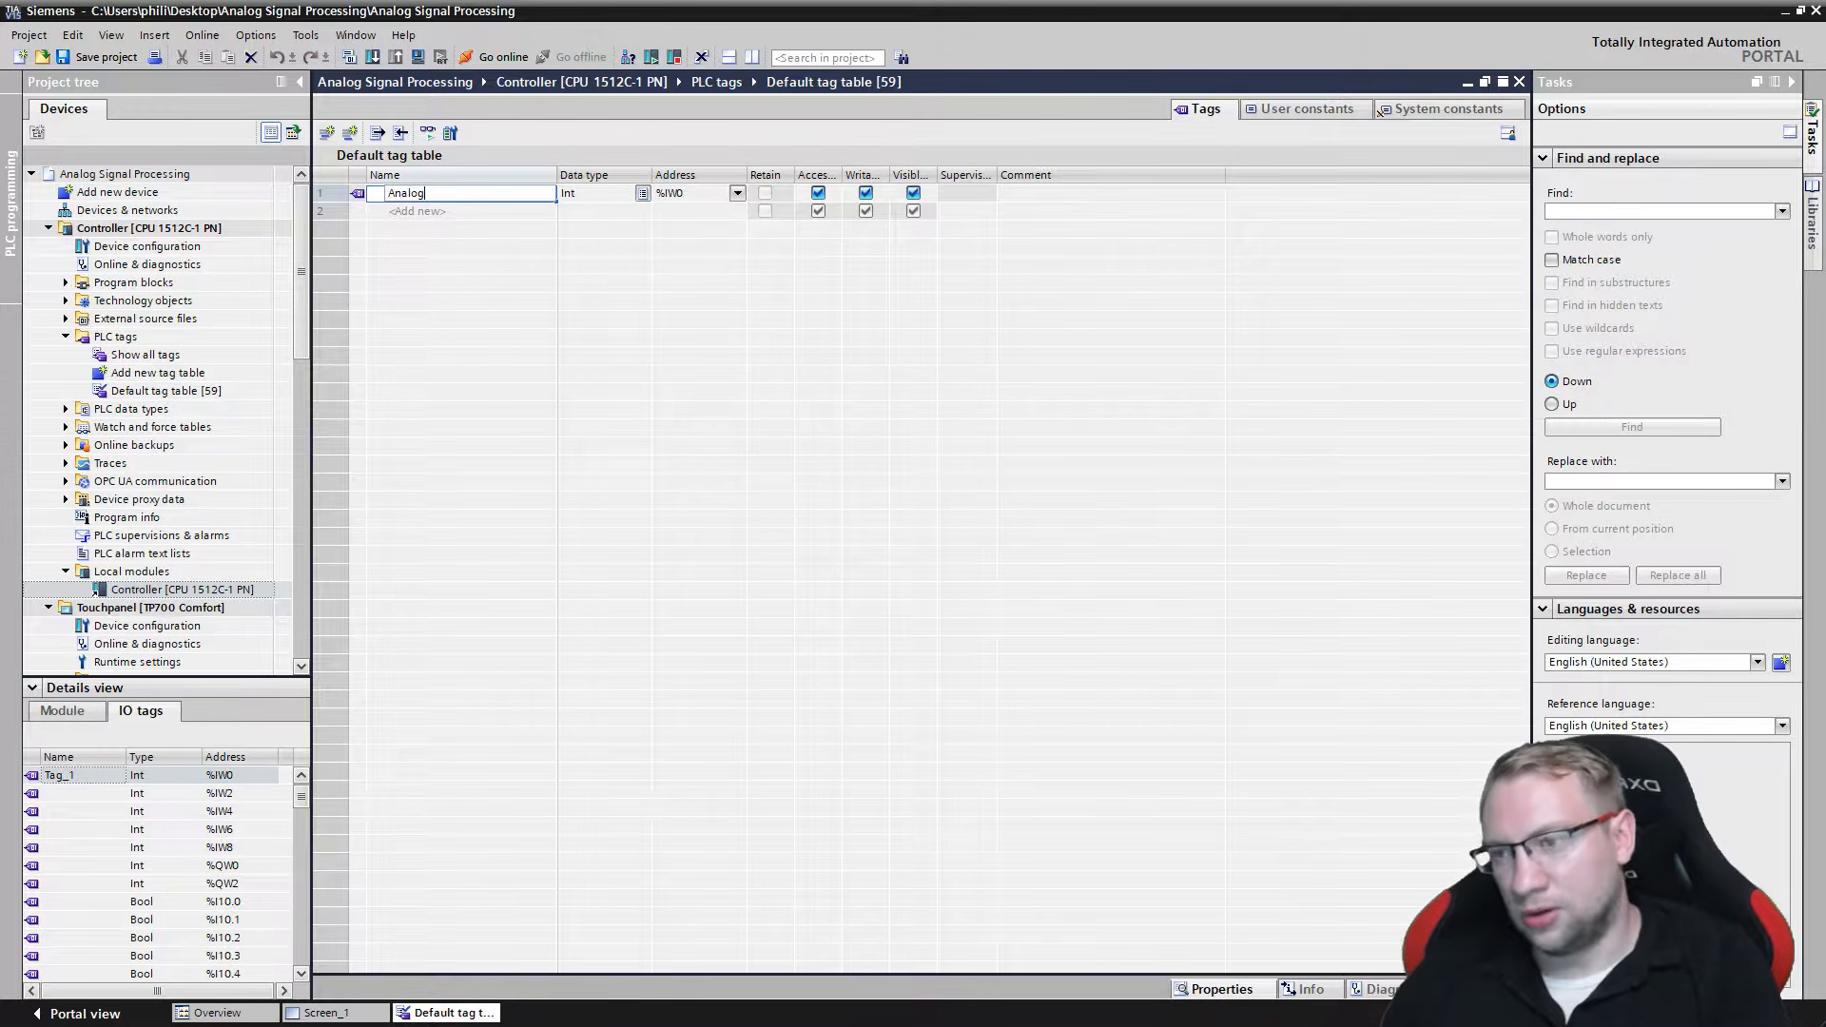
text(nalog Input)
key(Return)
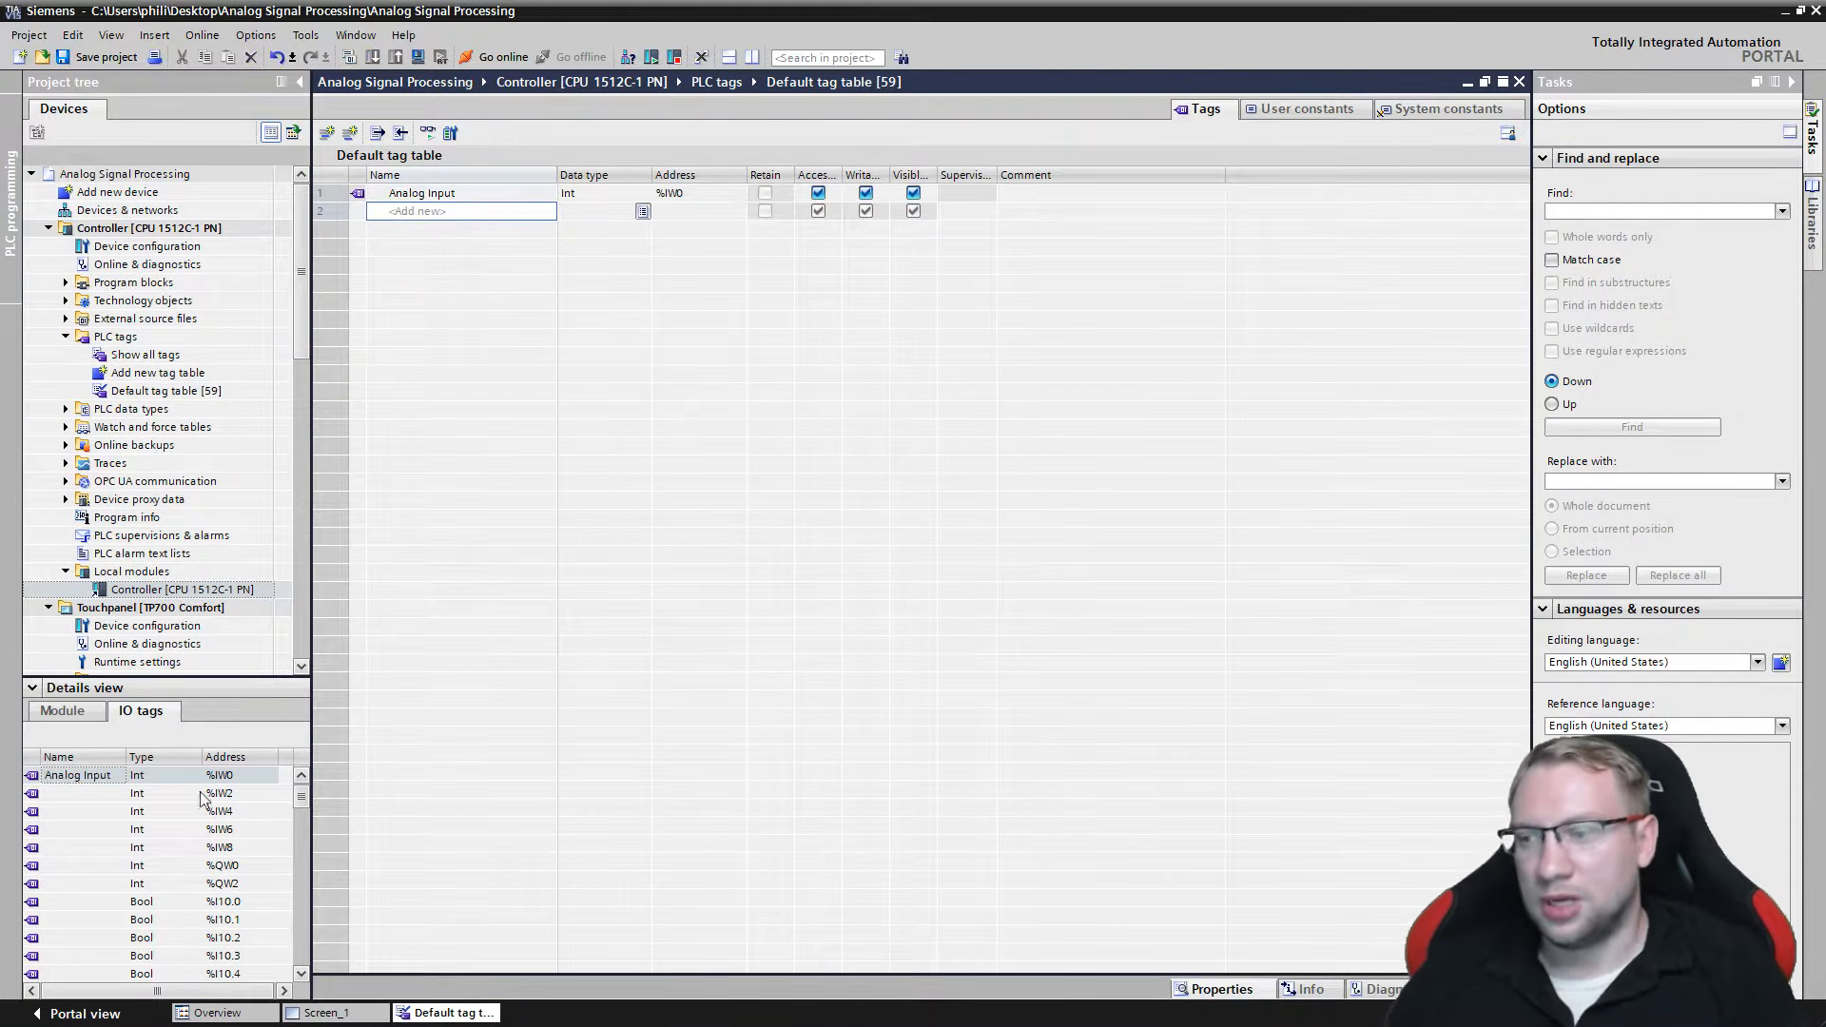
Create a PLC tag for output word %QW0 in the default tag table and name it Analog Output.
click(191, 866)
drag(159, 875, 460, 228)
text(Analog Outp)
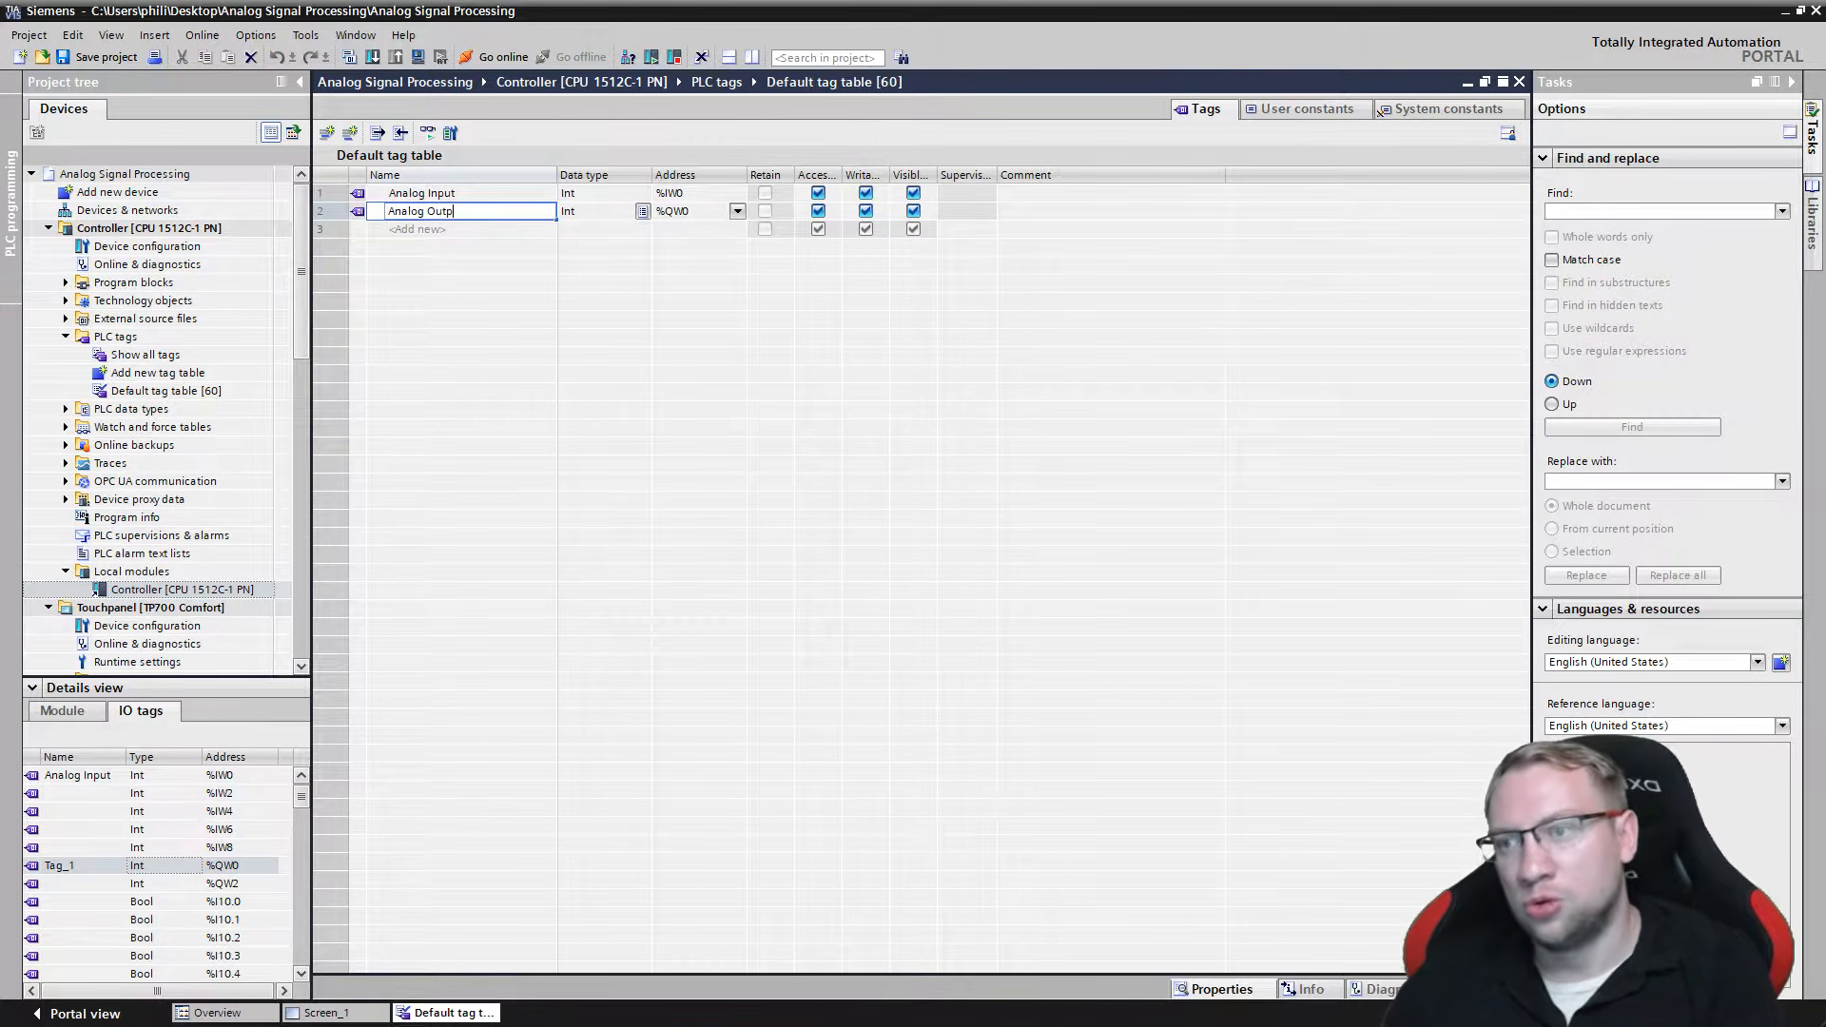
text(ut)
key(Return)
Add the Bool IO tags at %I10.0, %I10.1 and %Q4.0 to the default tag table.
click(189, 903)
drag(188, 911, 457, 230)
drag(190, 919, 463, 244)
scroll(240, 860, down, 5)
scroll(241, 861, down, 2)
click(172, 814)
drag(172, 815, 462, 266)
Rename the tags at %I10.0, %I10.1 and %Q4.0 as Empty Tank, Fill In Tank and LED Indicator.
double_click(491, 232)
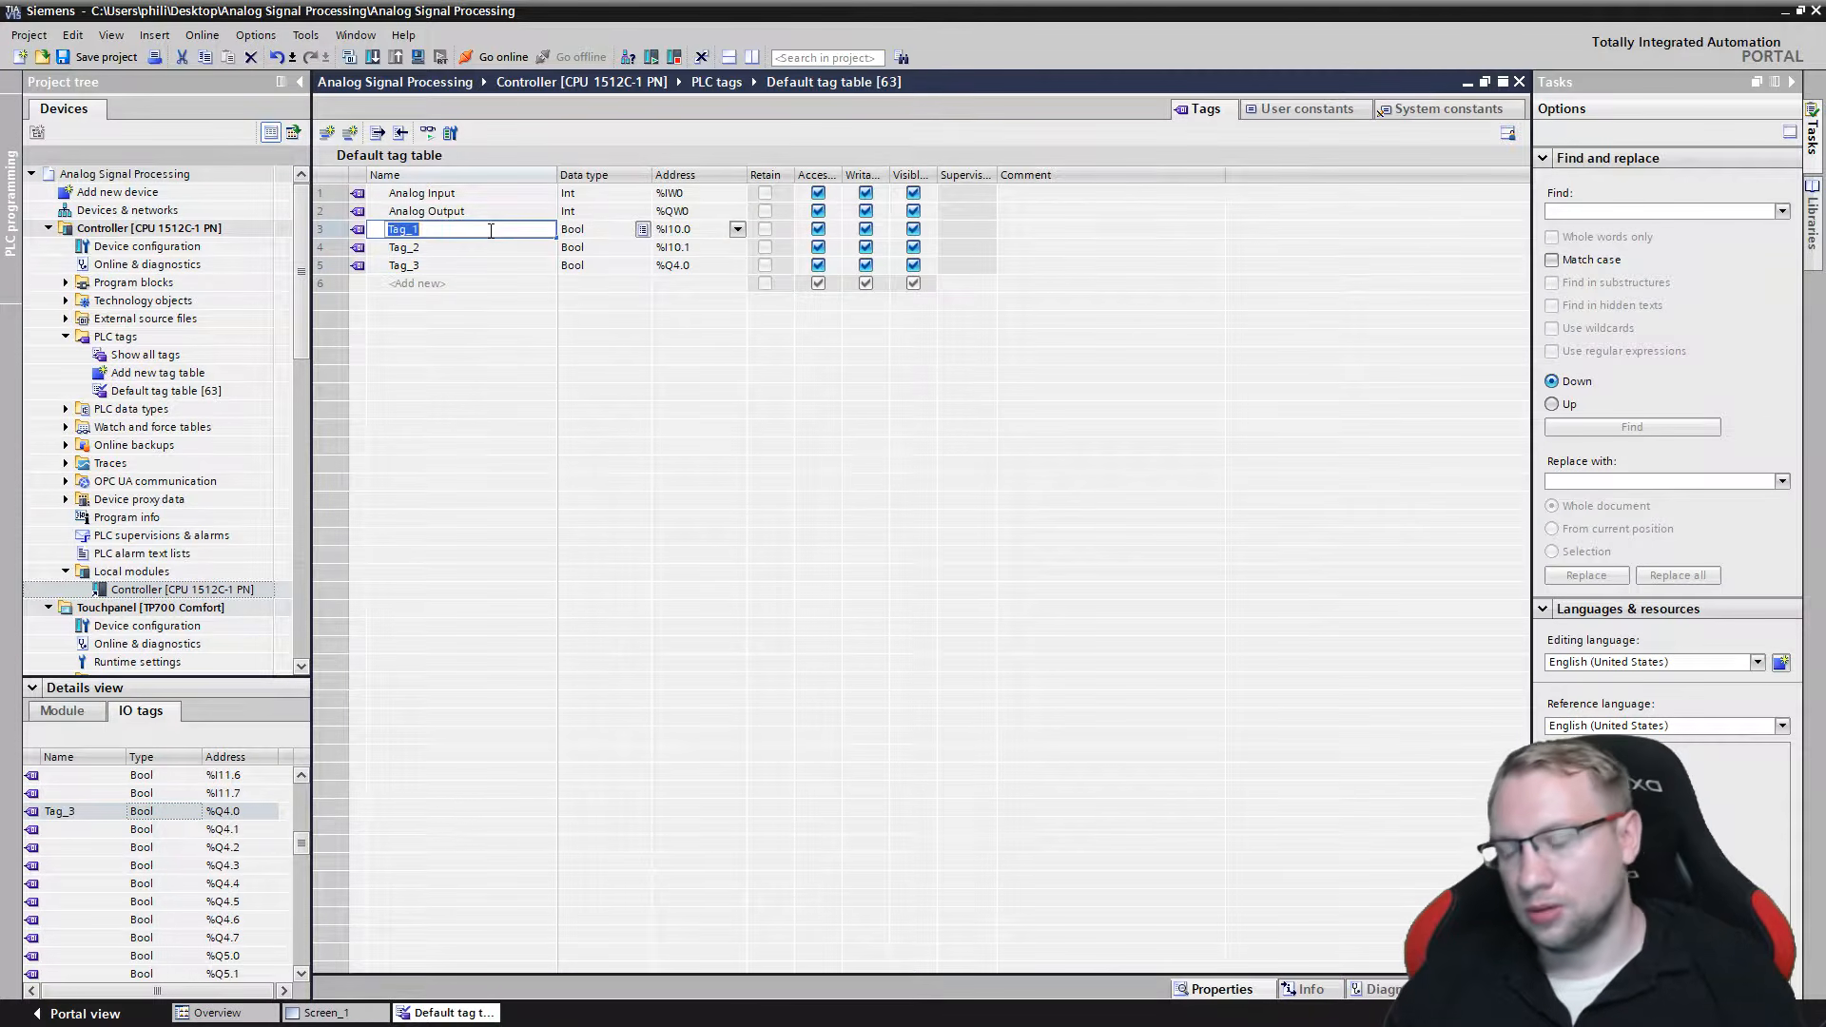
text(Empty Tank)
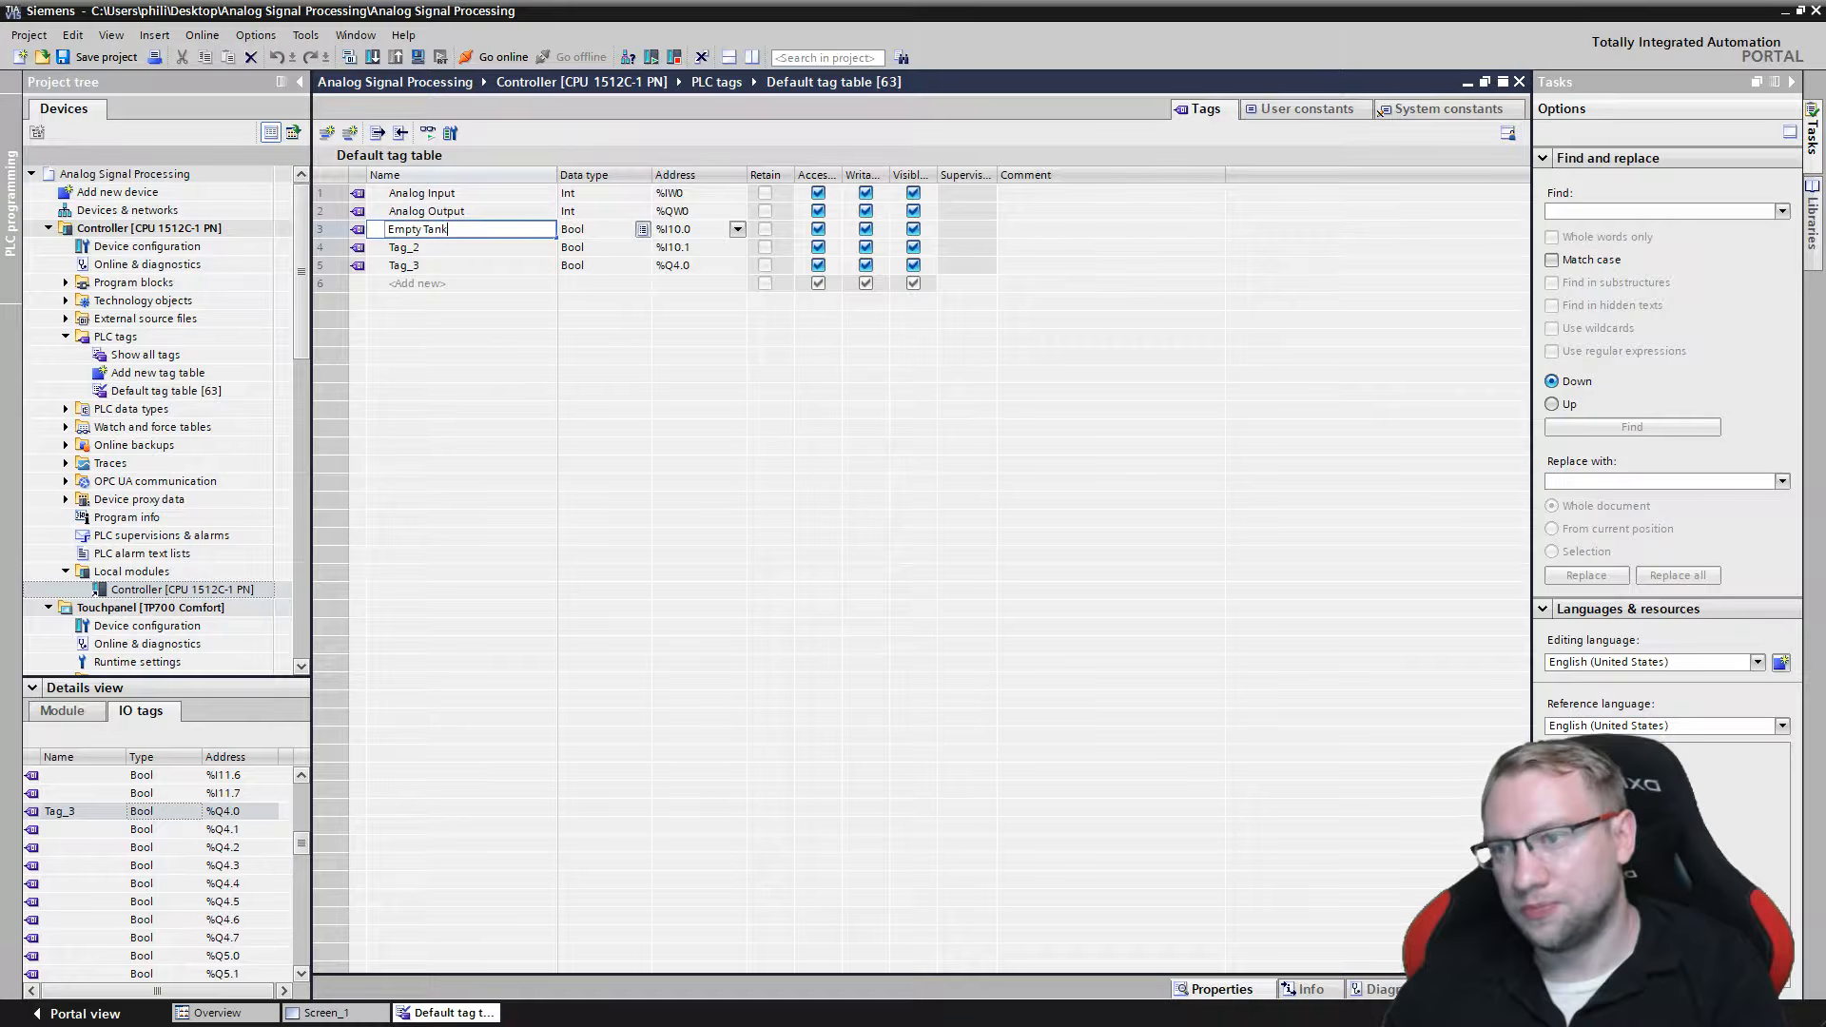
key(Return)
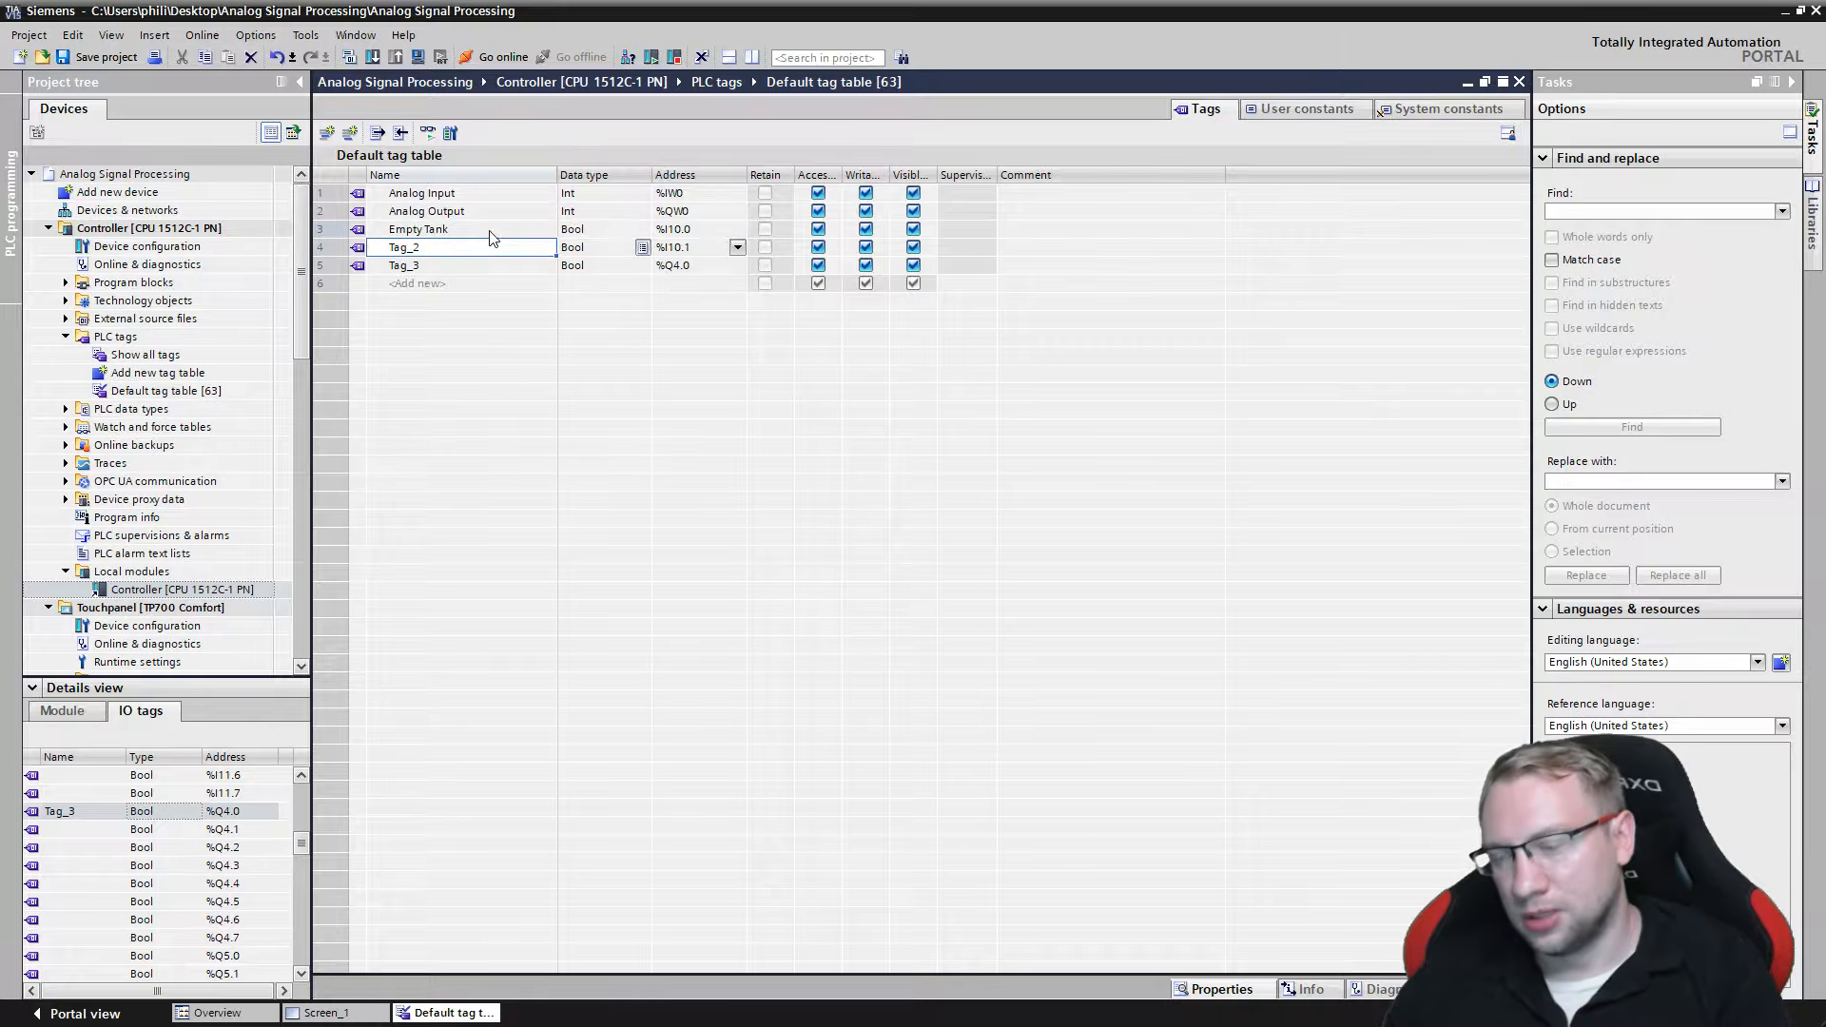
text(Fill)
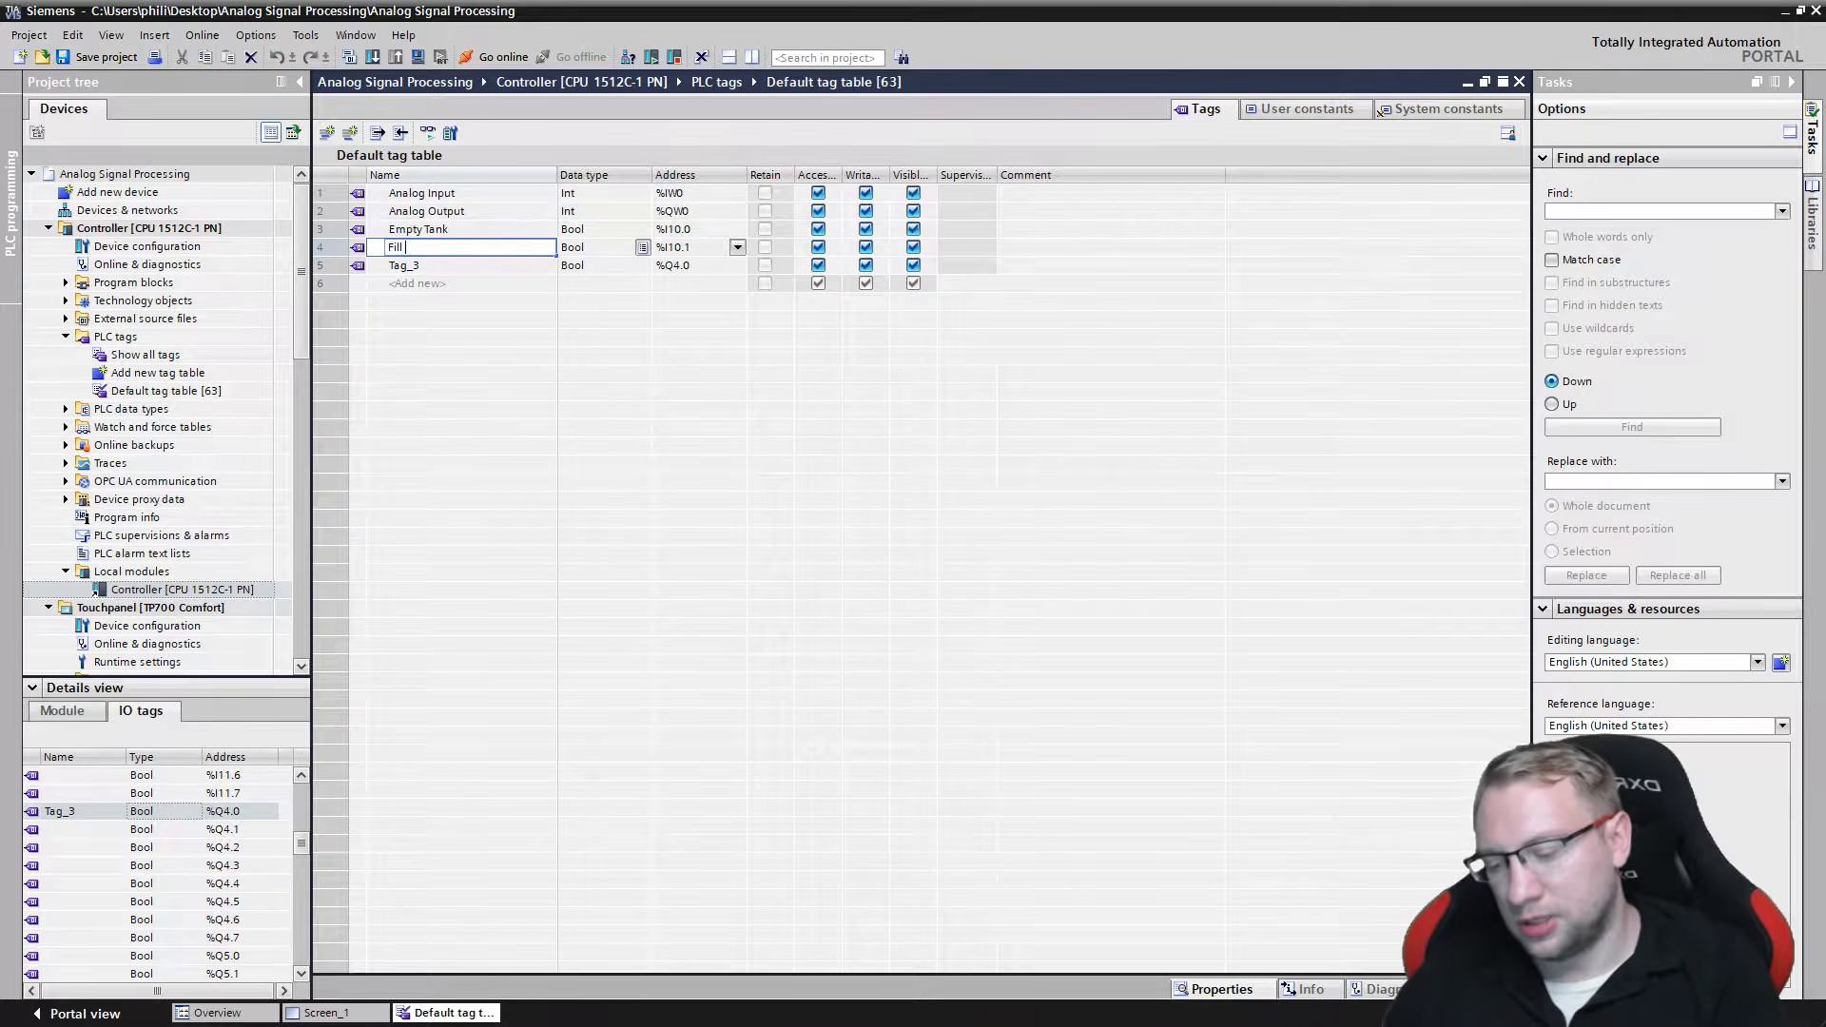
text( In Tank)
key(Return)
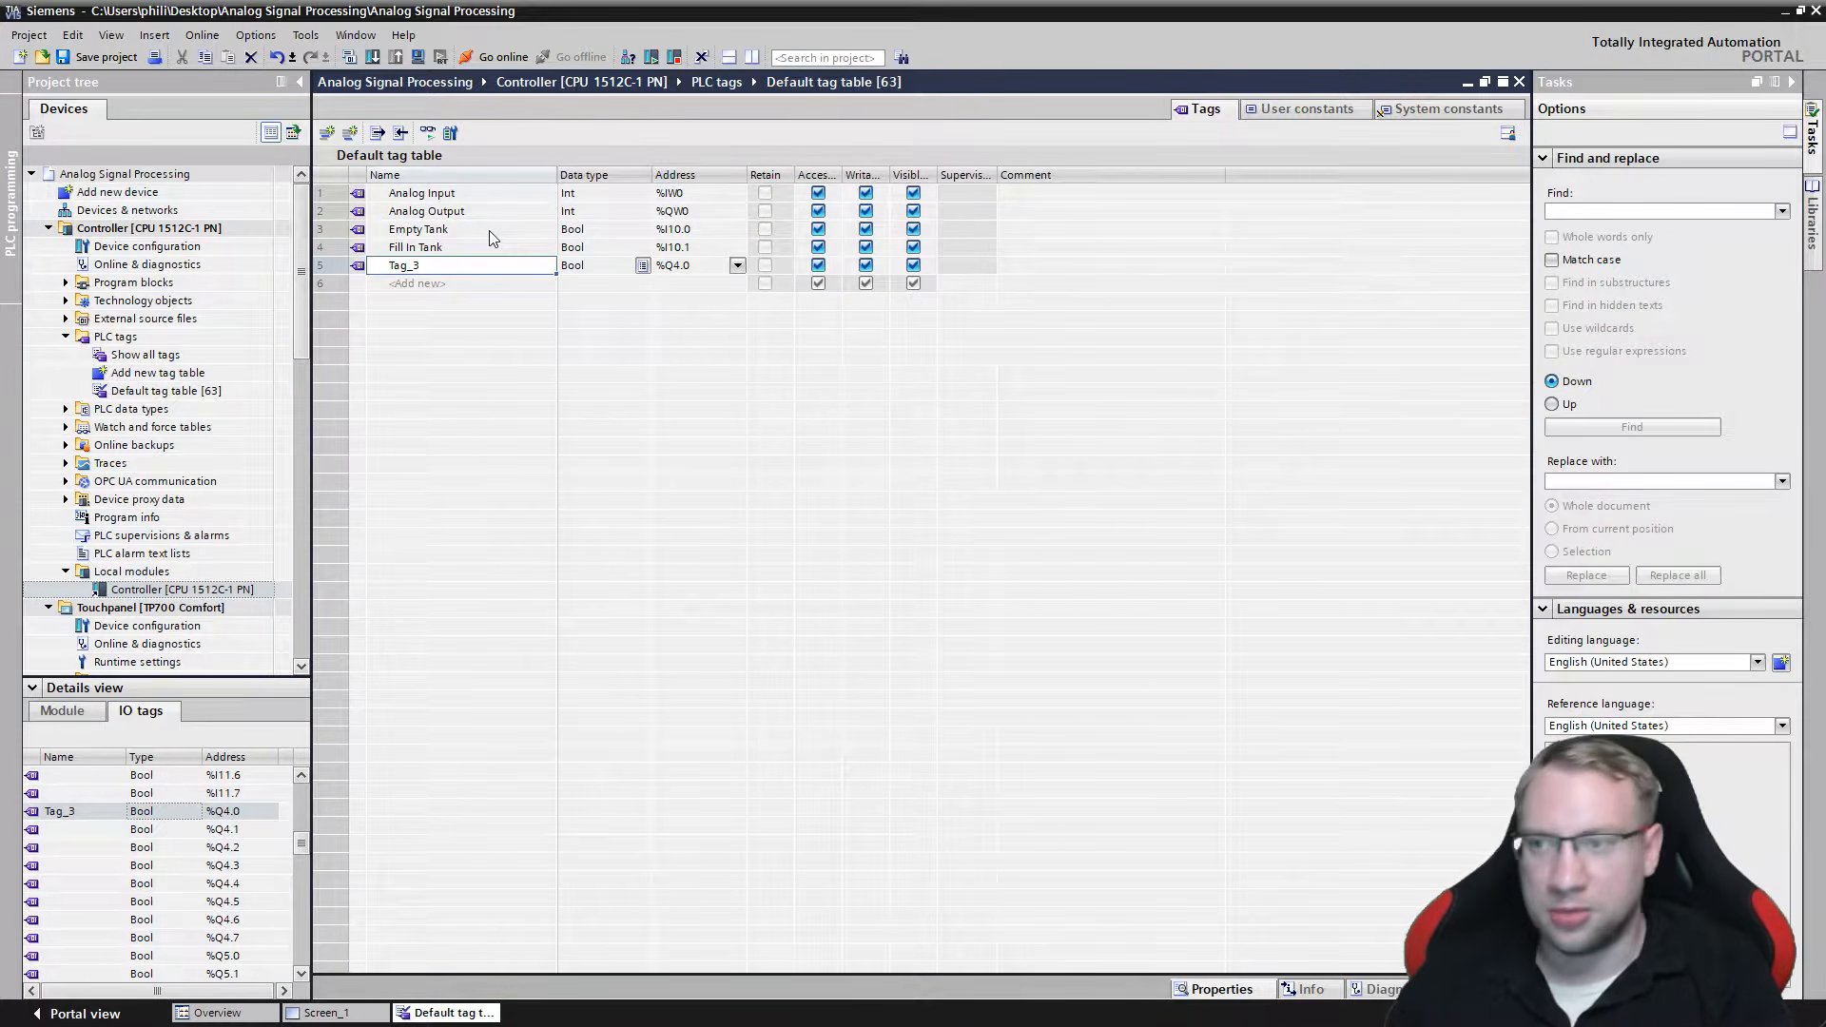
text(L)
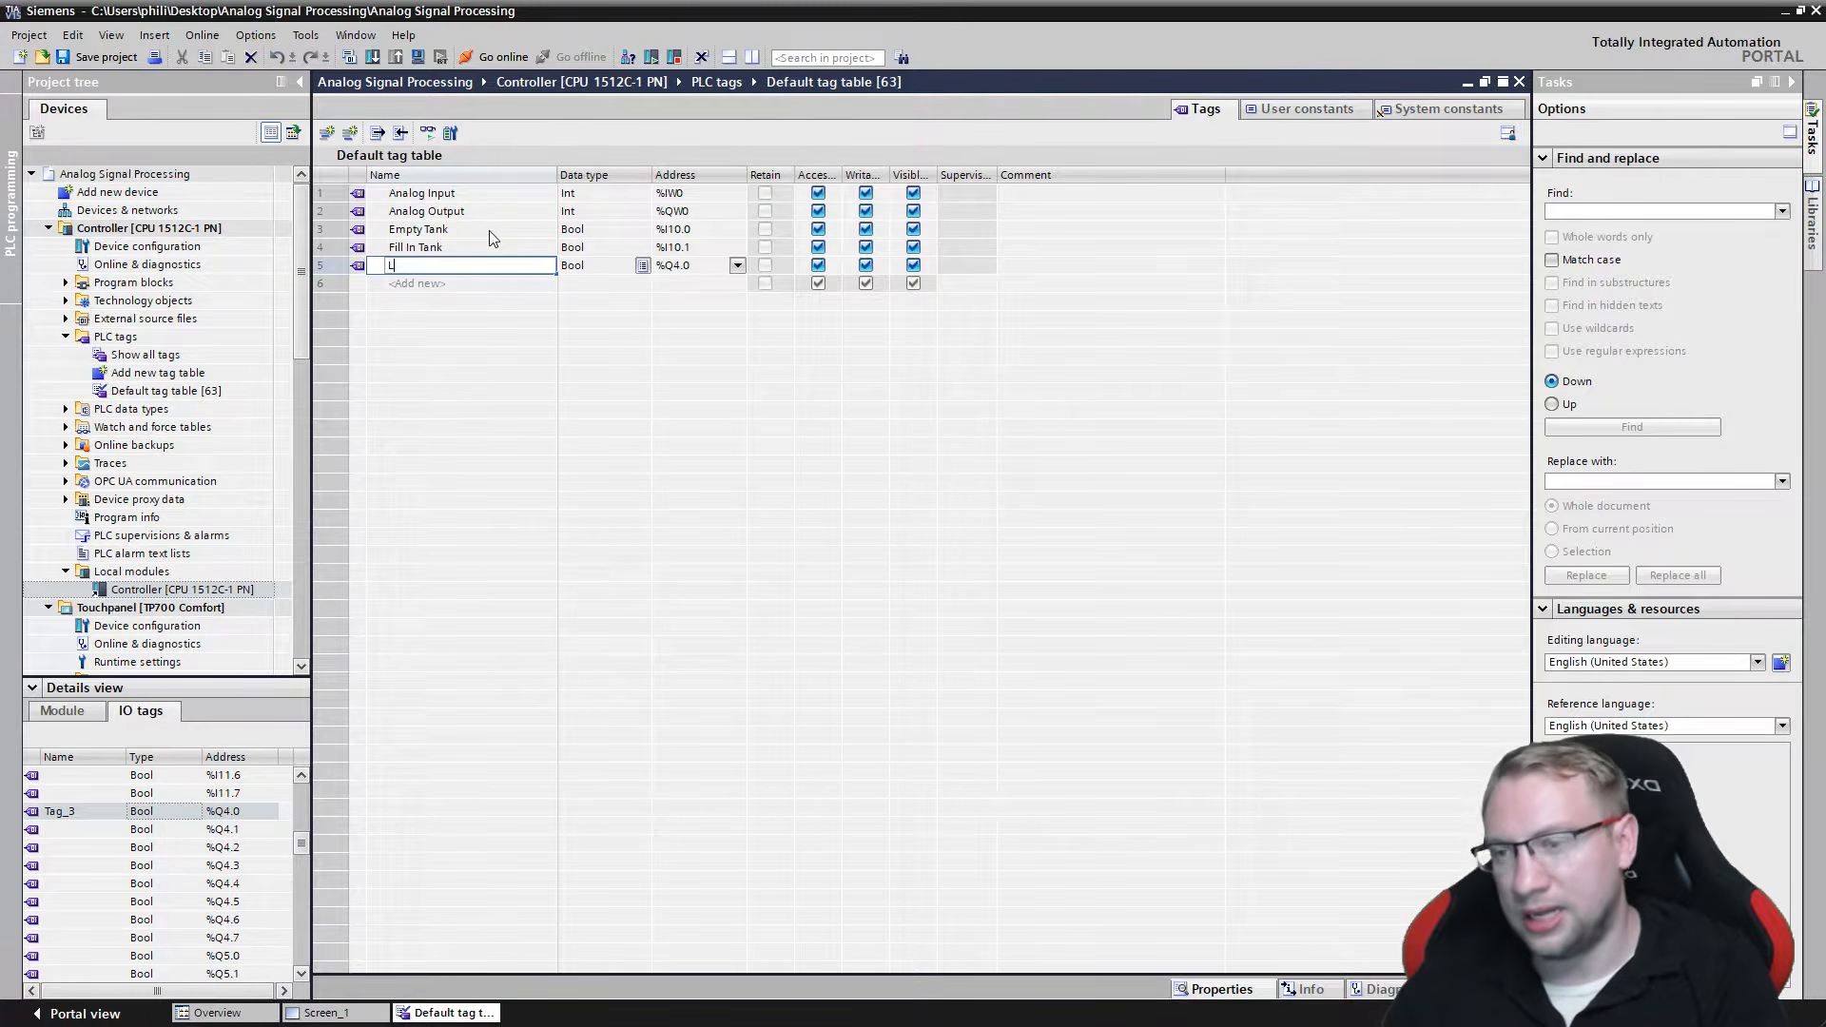
text(ED Indicator)
key(Return)
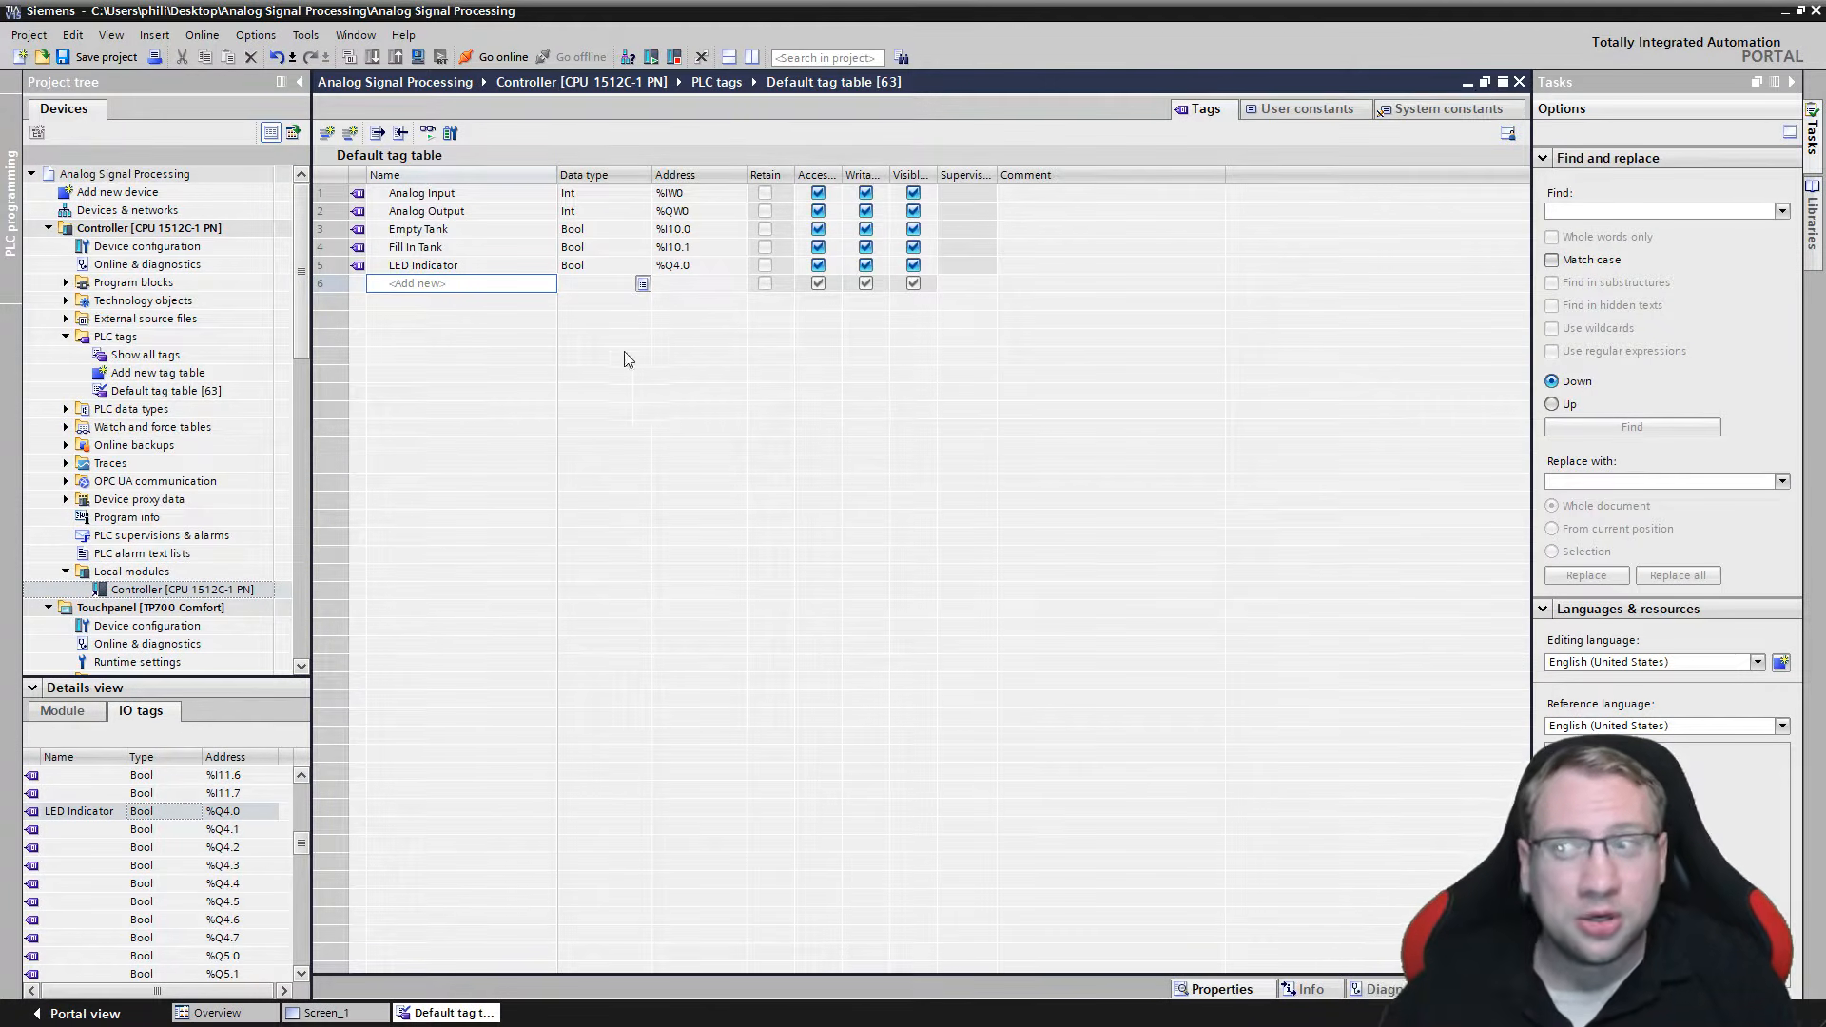
Open Screen_1 from the screens of the TP700 Comfort Touchpanel.
click(147, 264)
scroll(161, 428, down, 5)
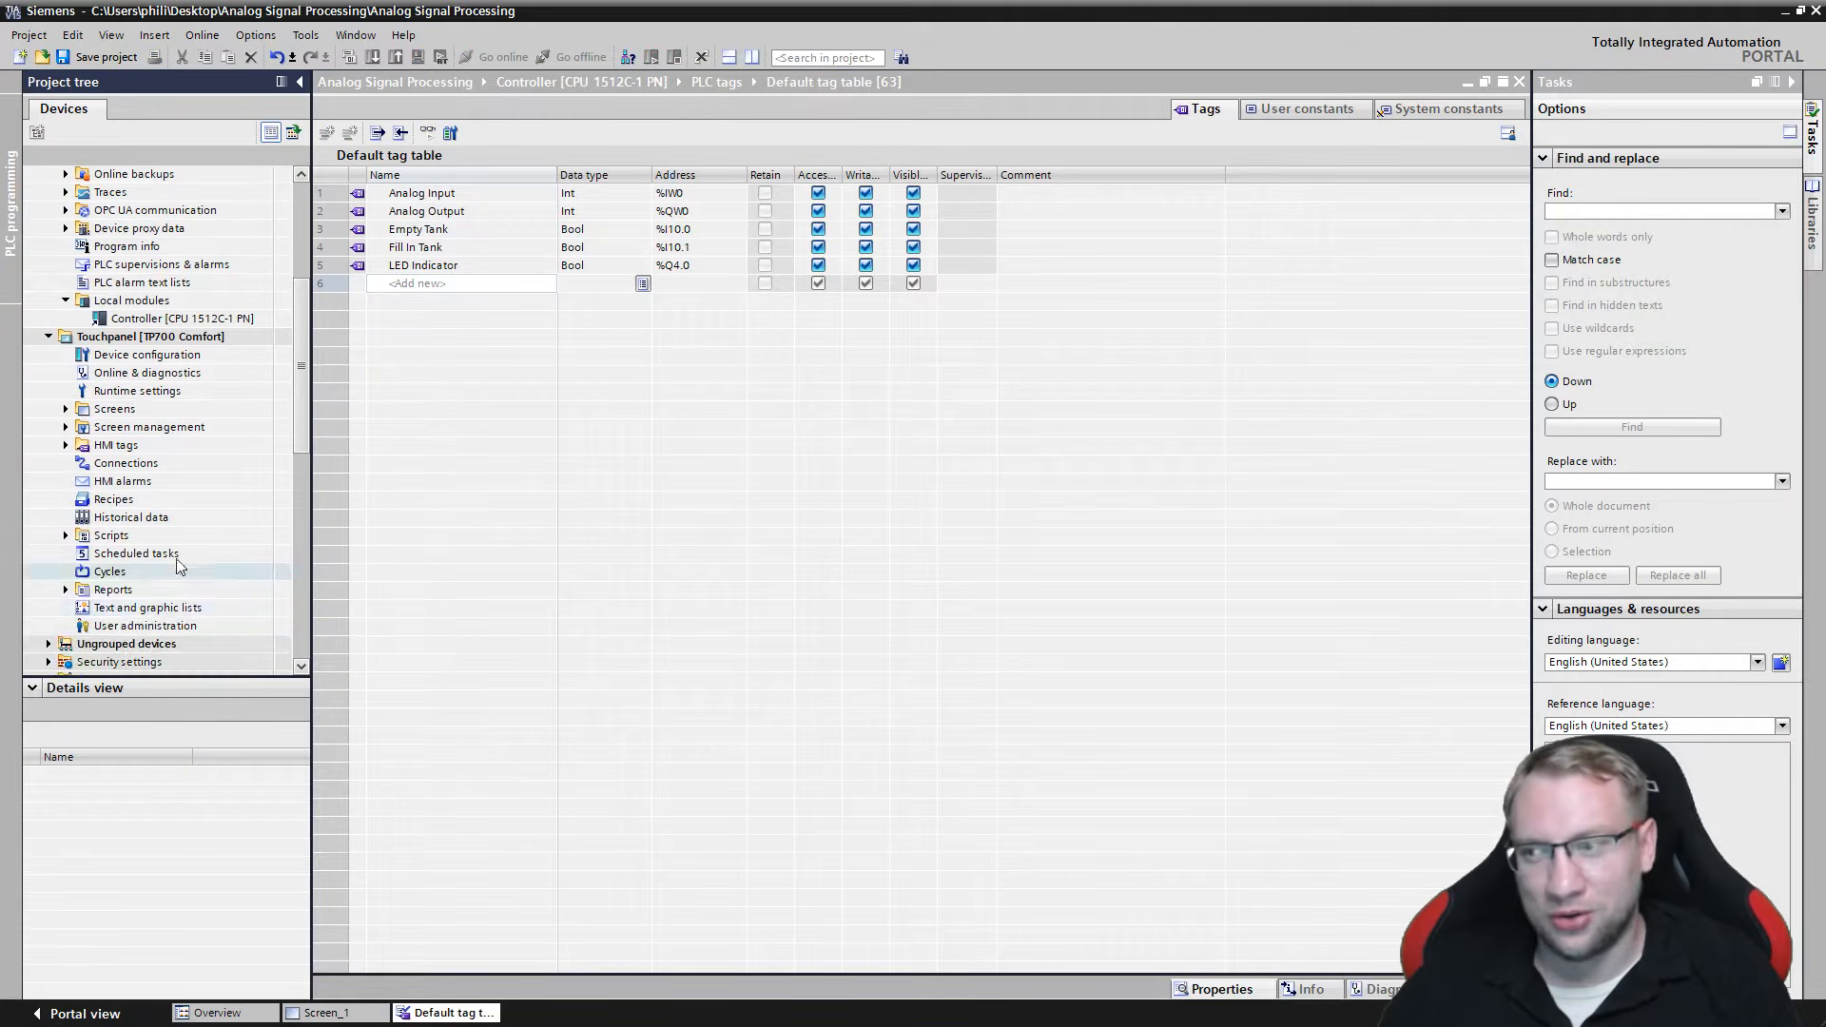
click(66, 410)
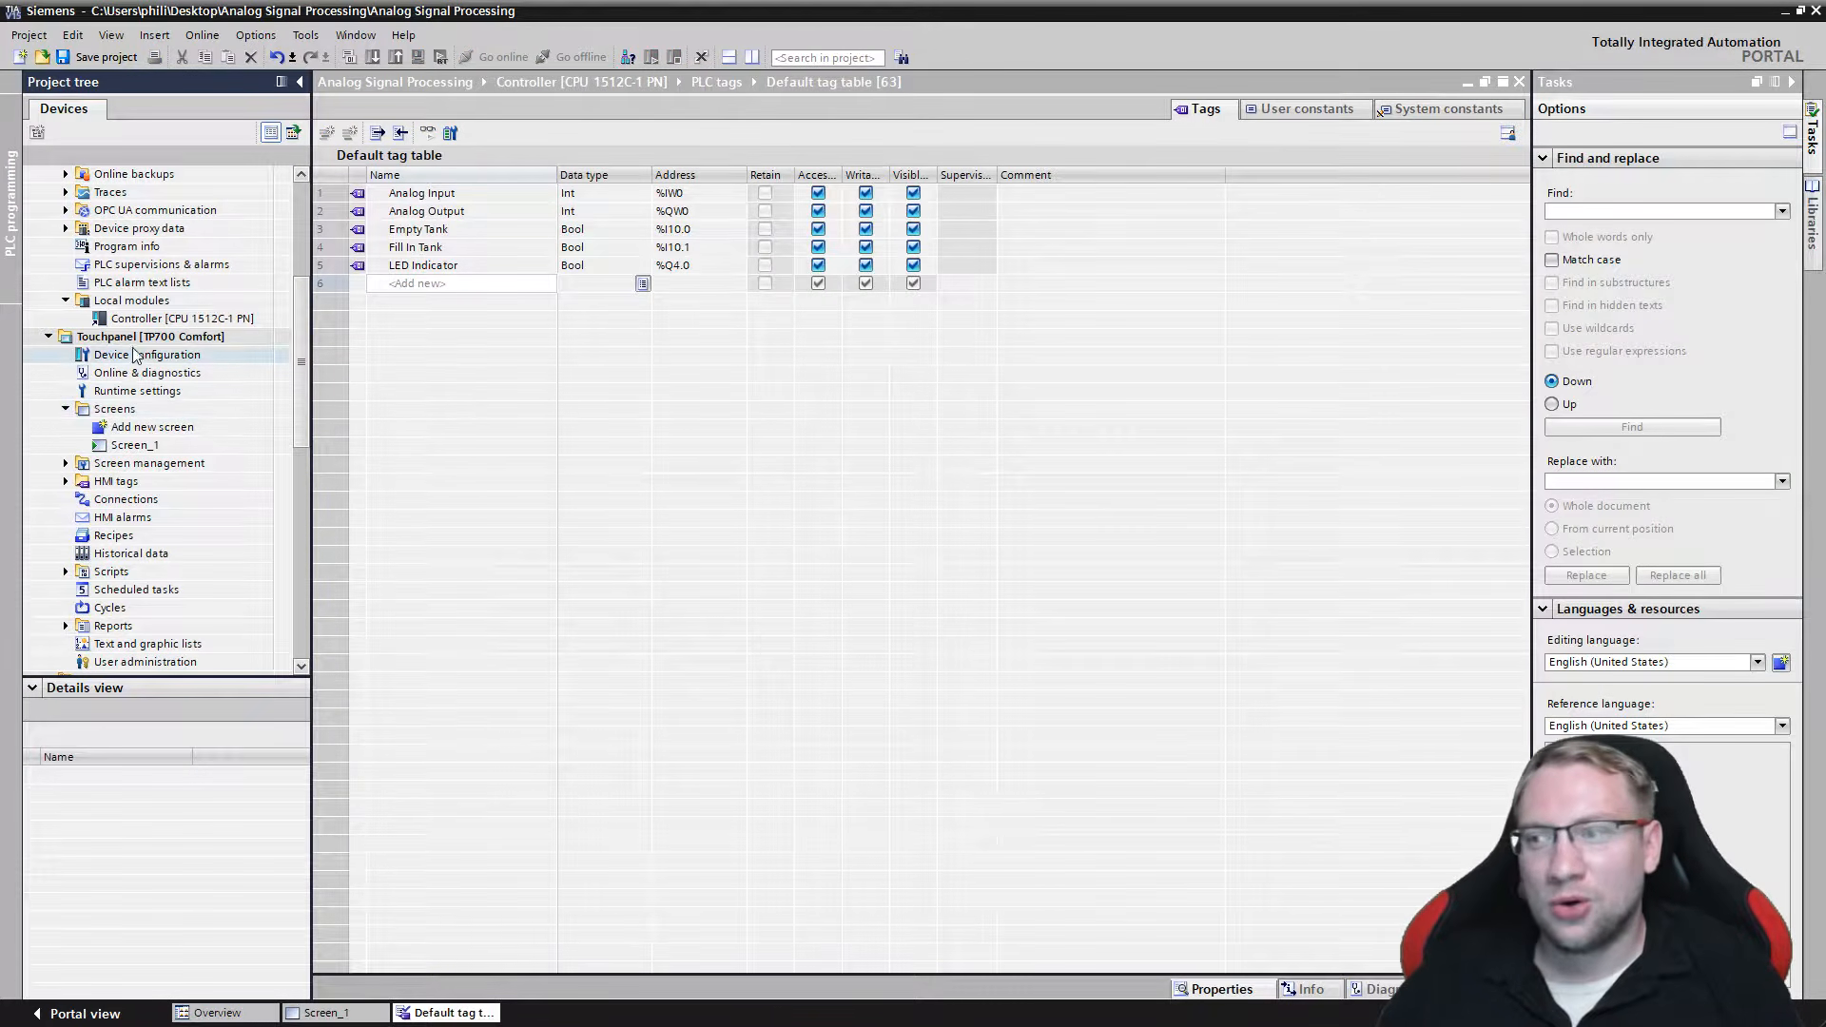
click(188, 338)
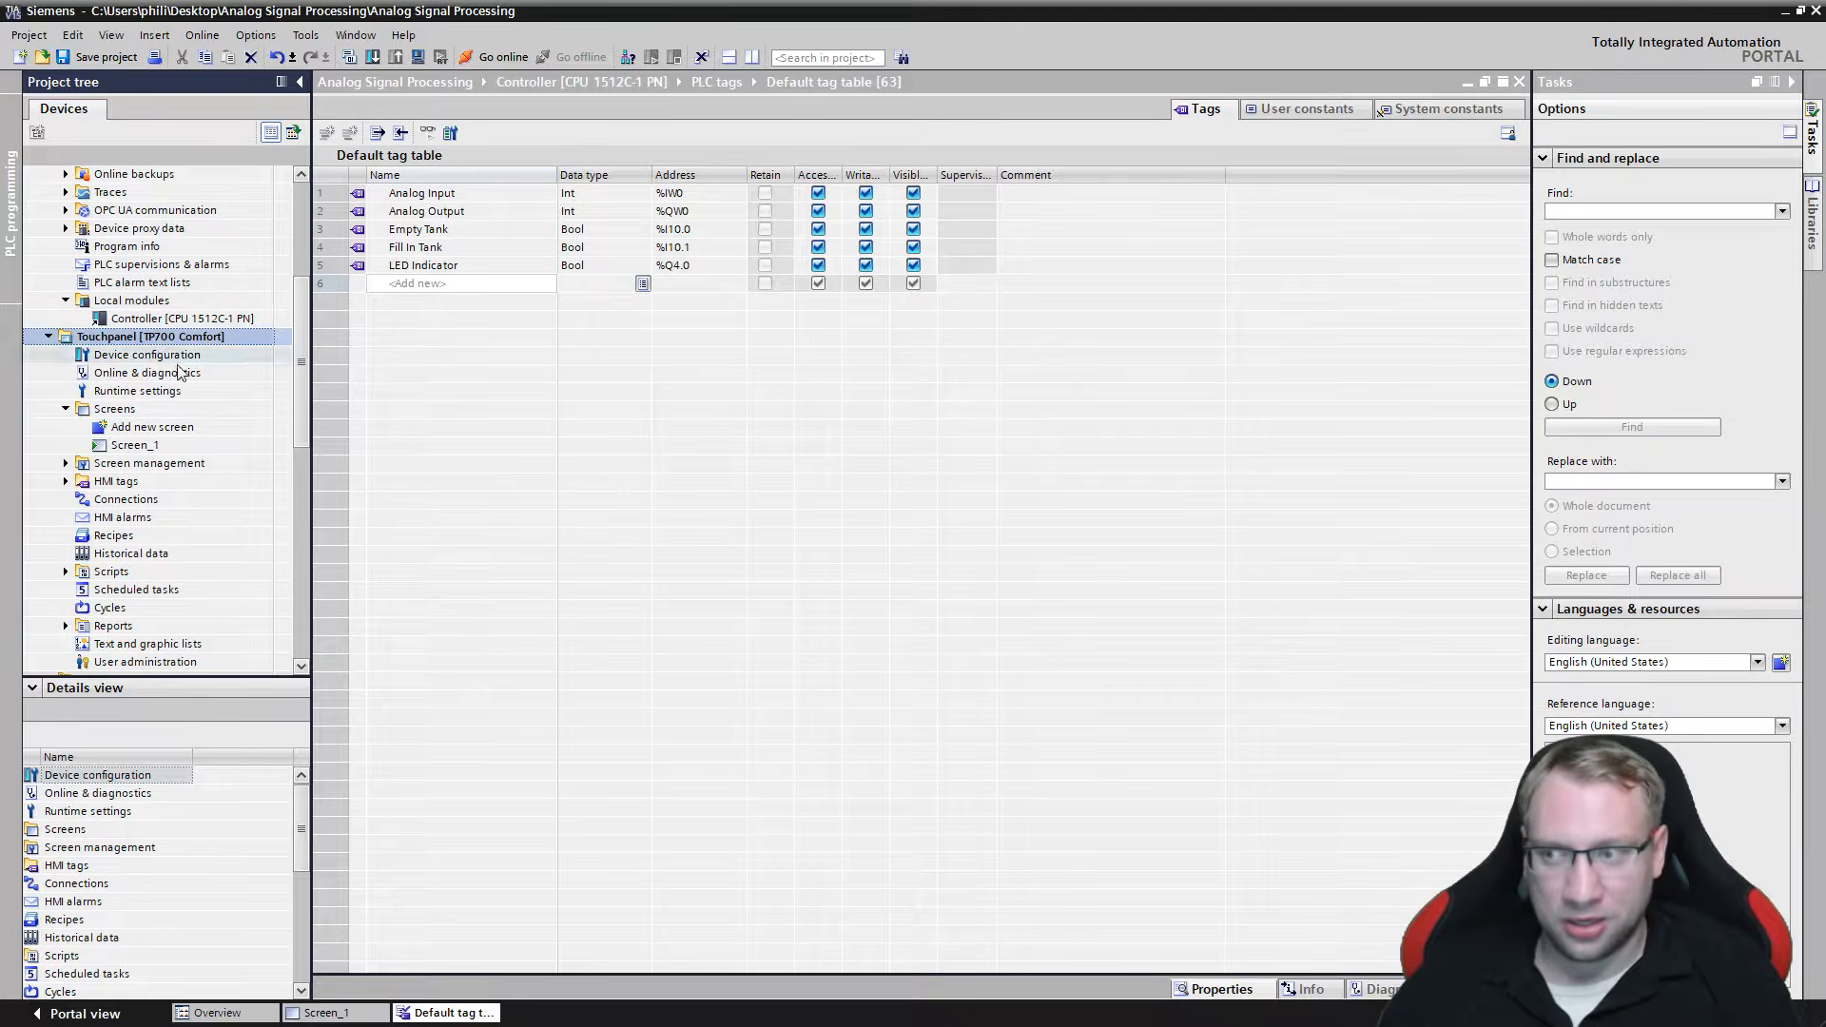
click(116, 410)
double_click(124, 447)
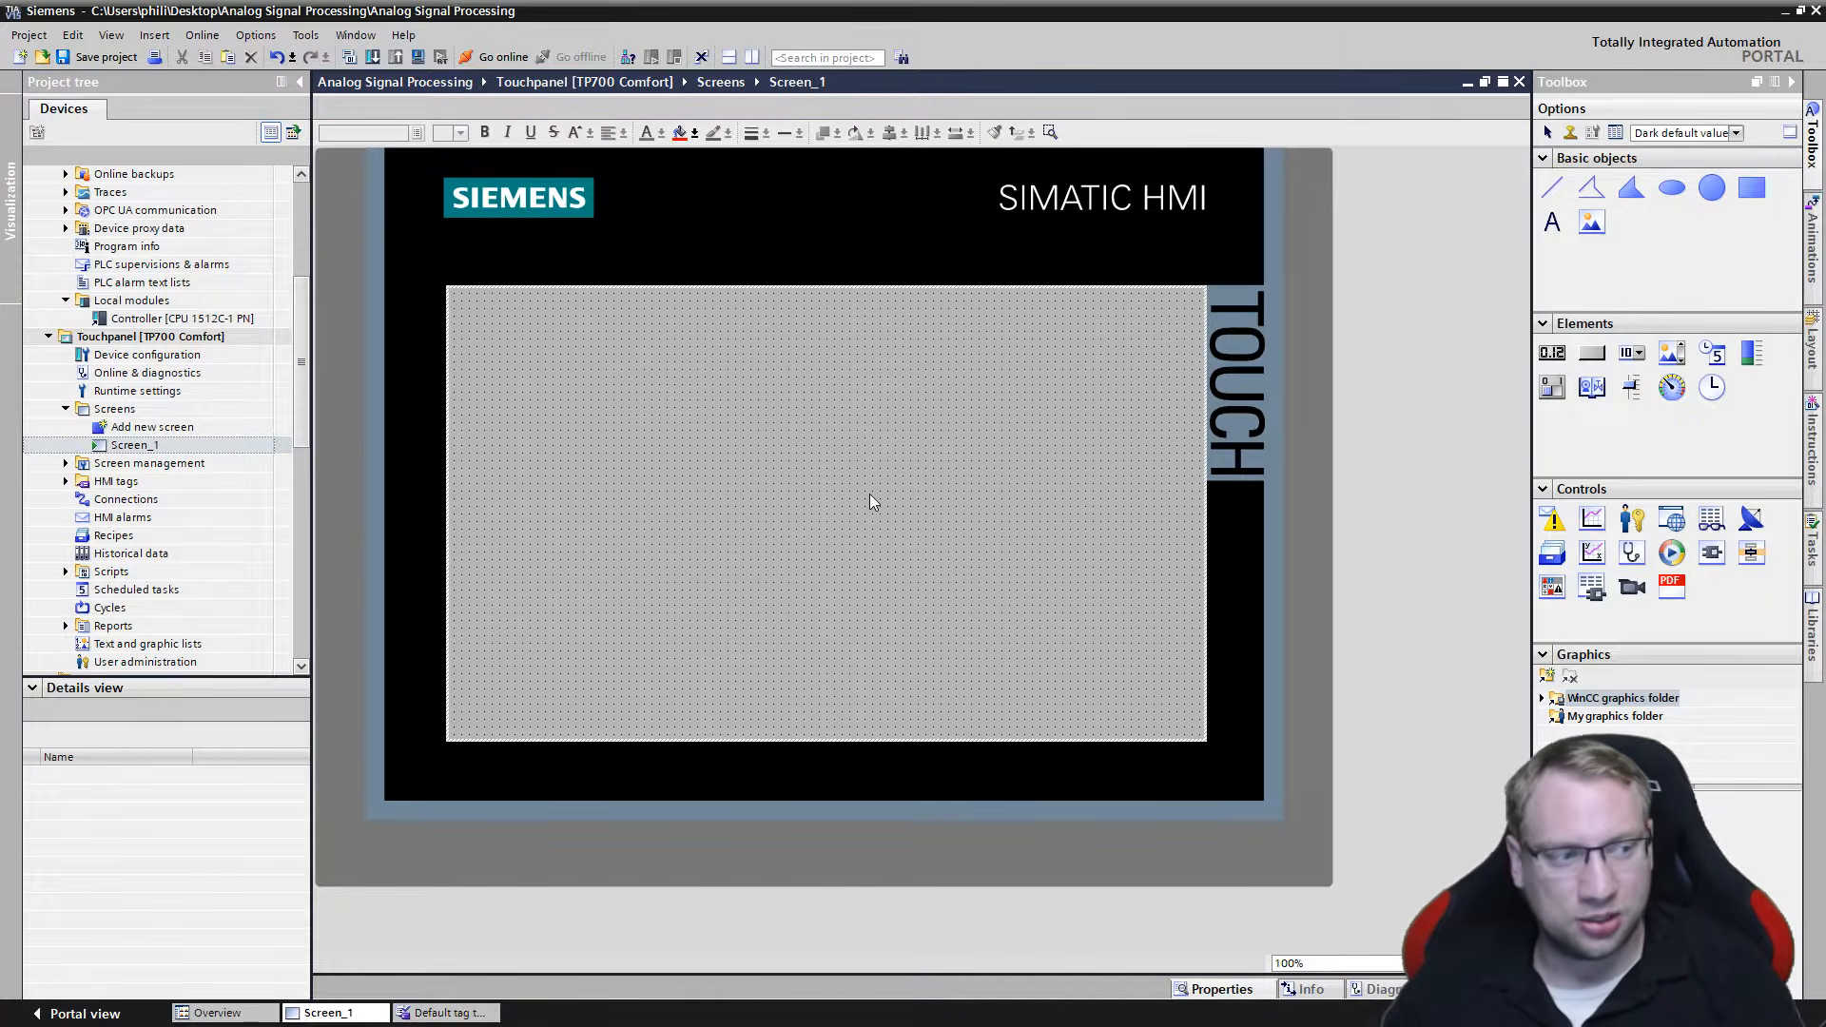
List the tags of the controller's default tag table in the details view while Screen_1 stays open.
scroll(291, 362, up, 5)
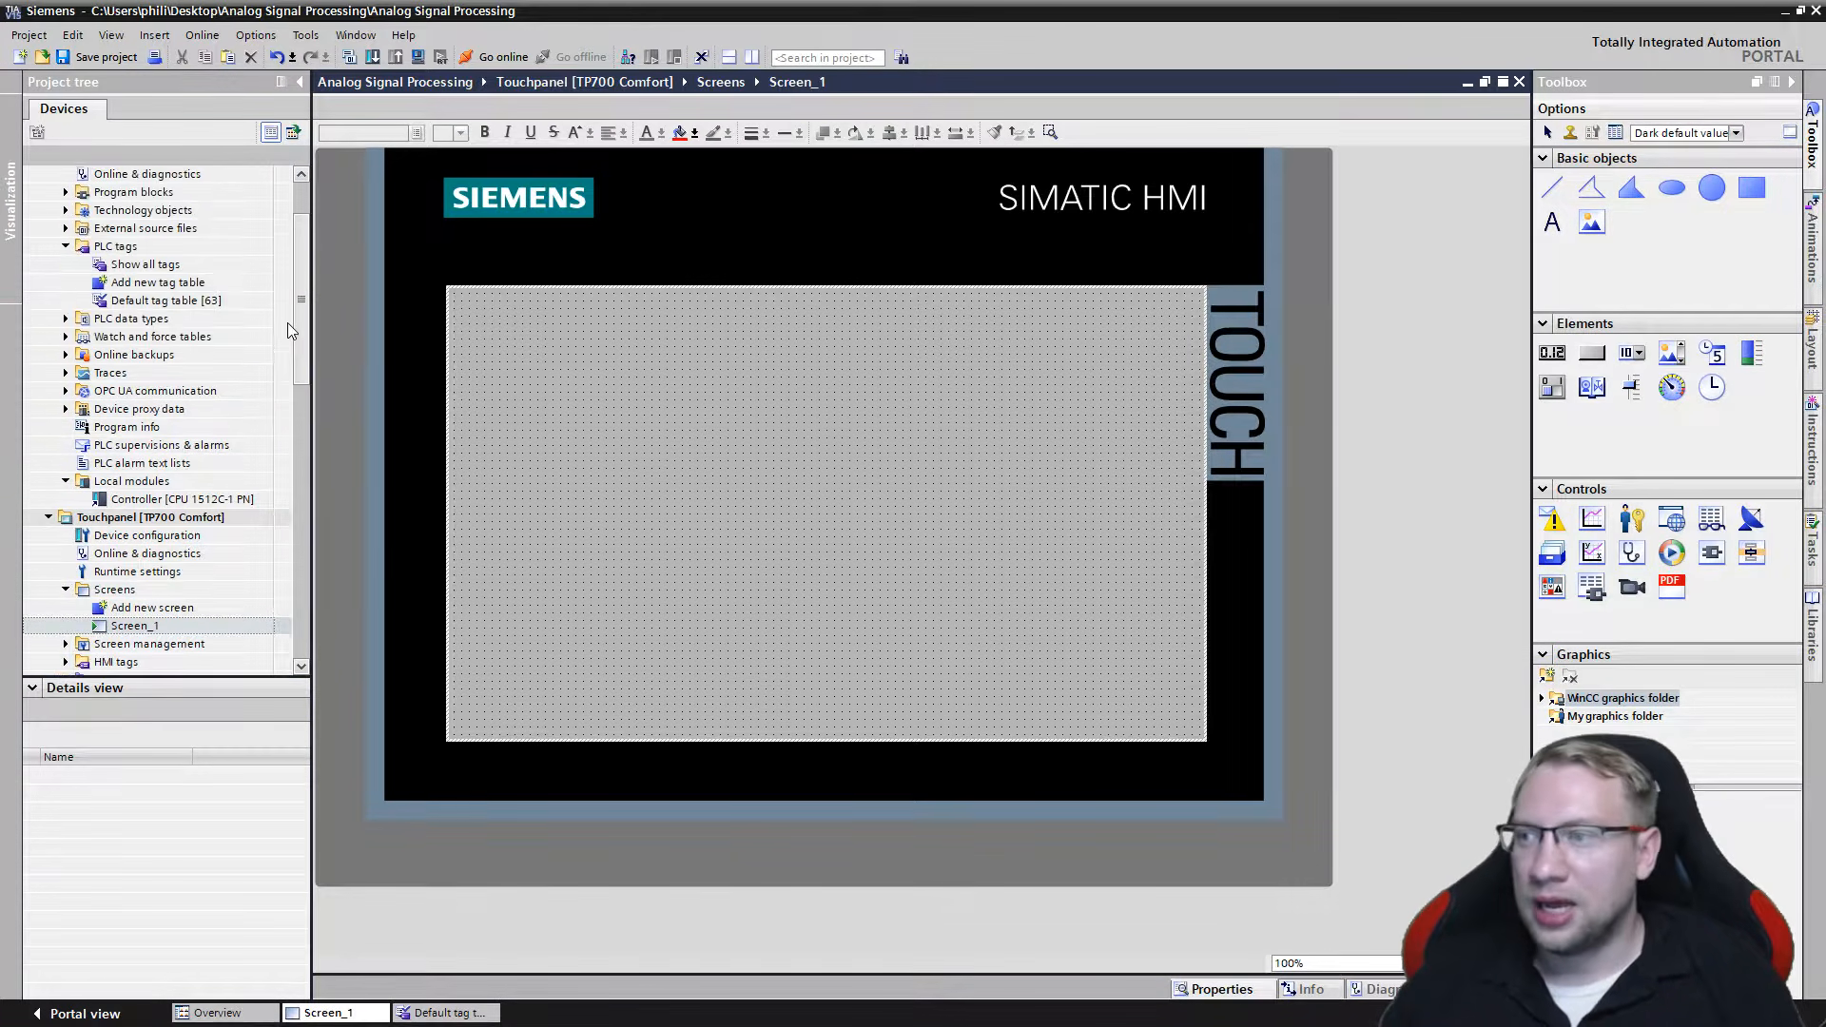
scroll(288, 308, down, 2)
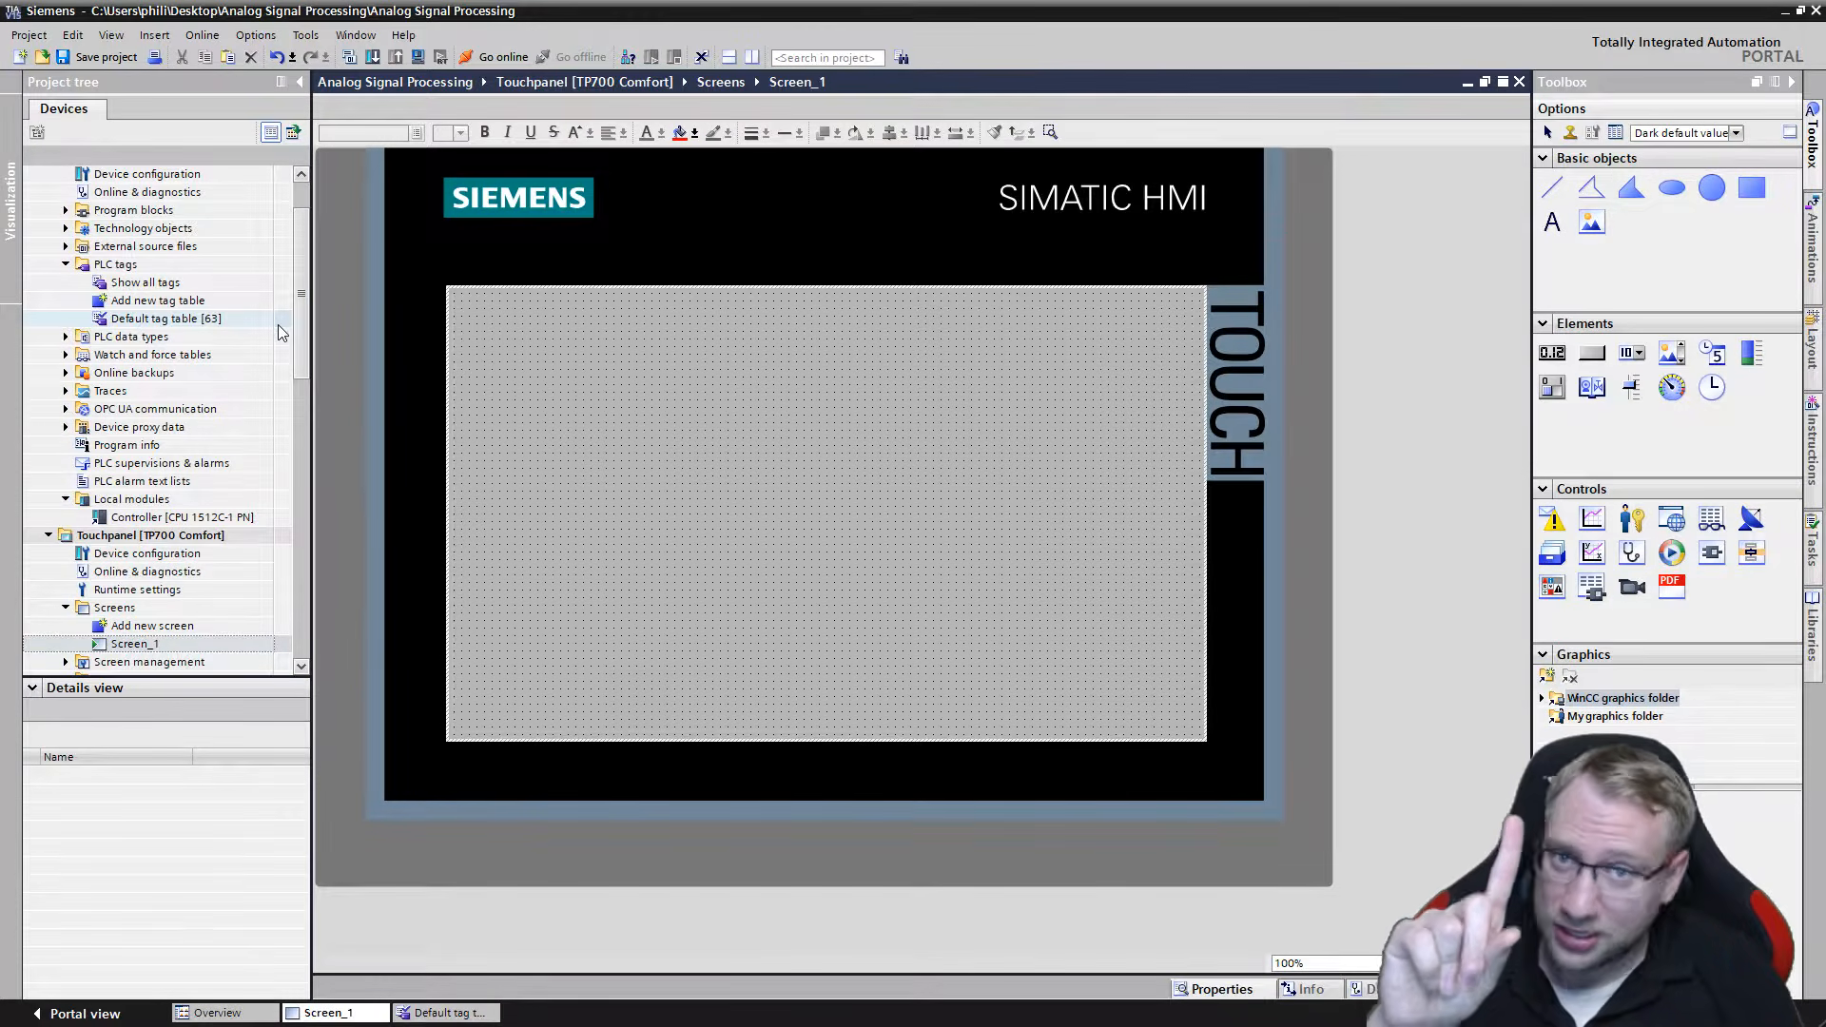
click(147, 321)
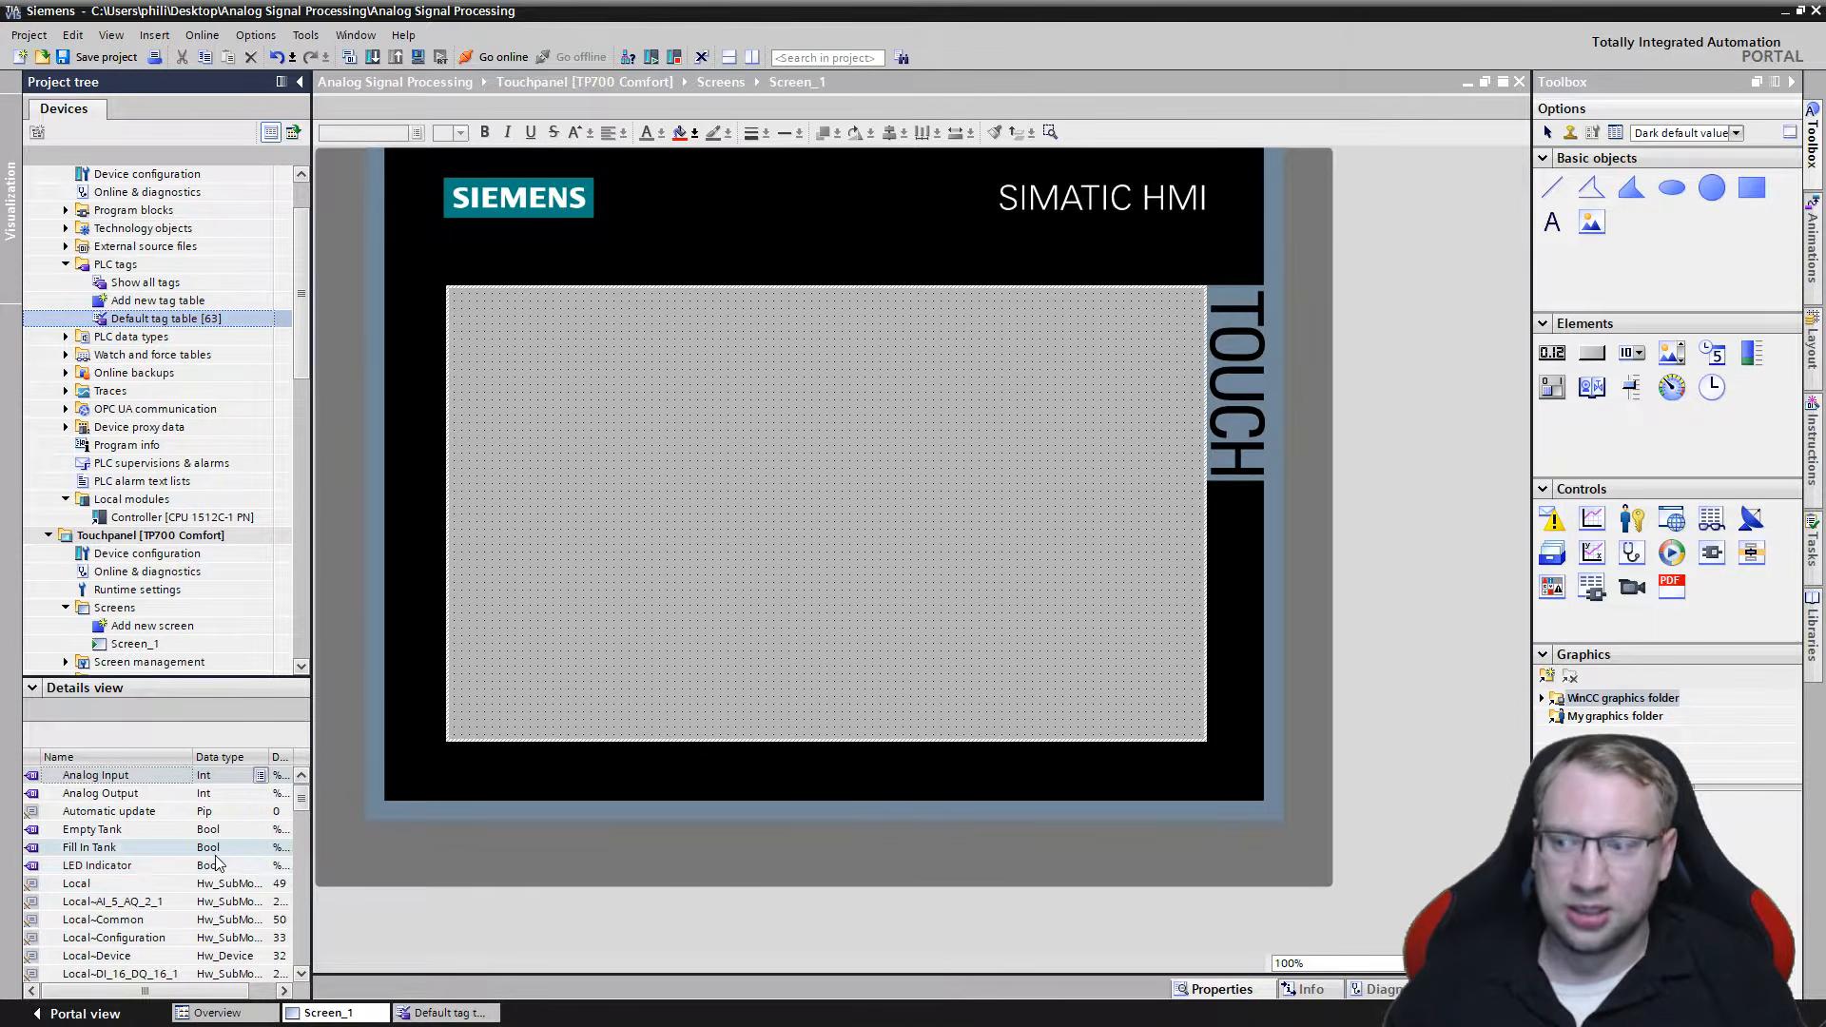
mouse_move(303, 810)
mouse_down()
mouse_move(303, 963)
mouse_move(301, 797)
mouse_up()
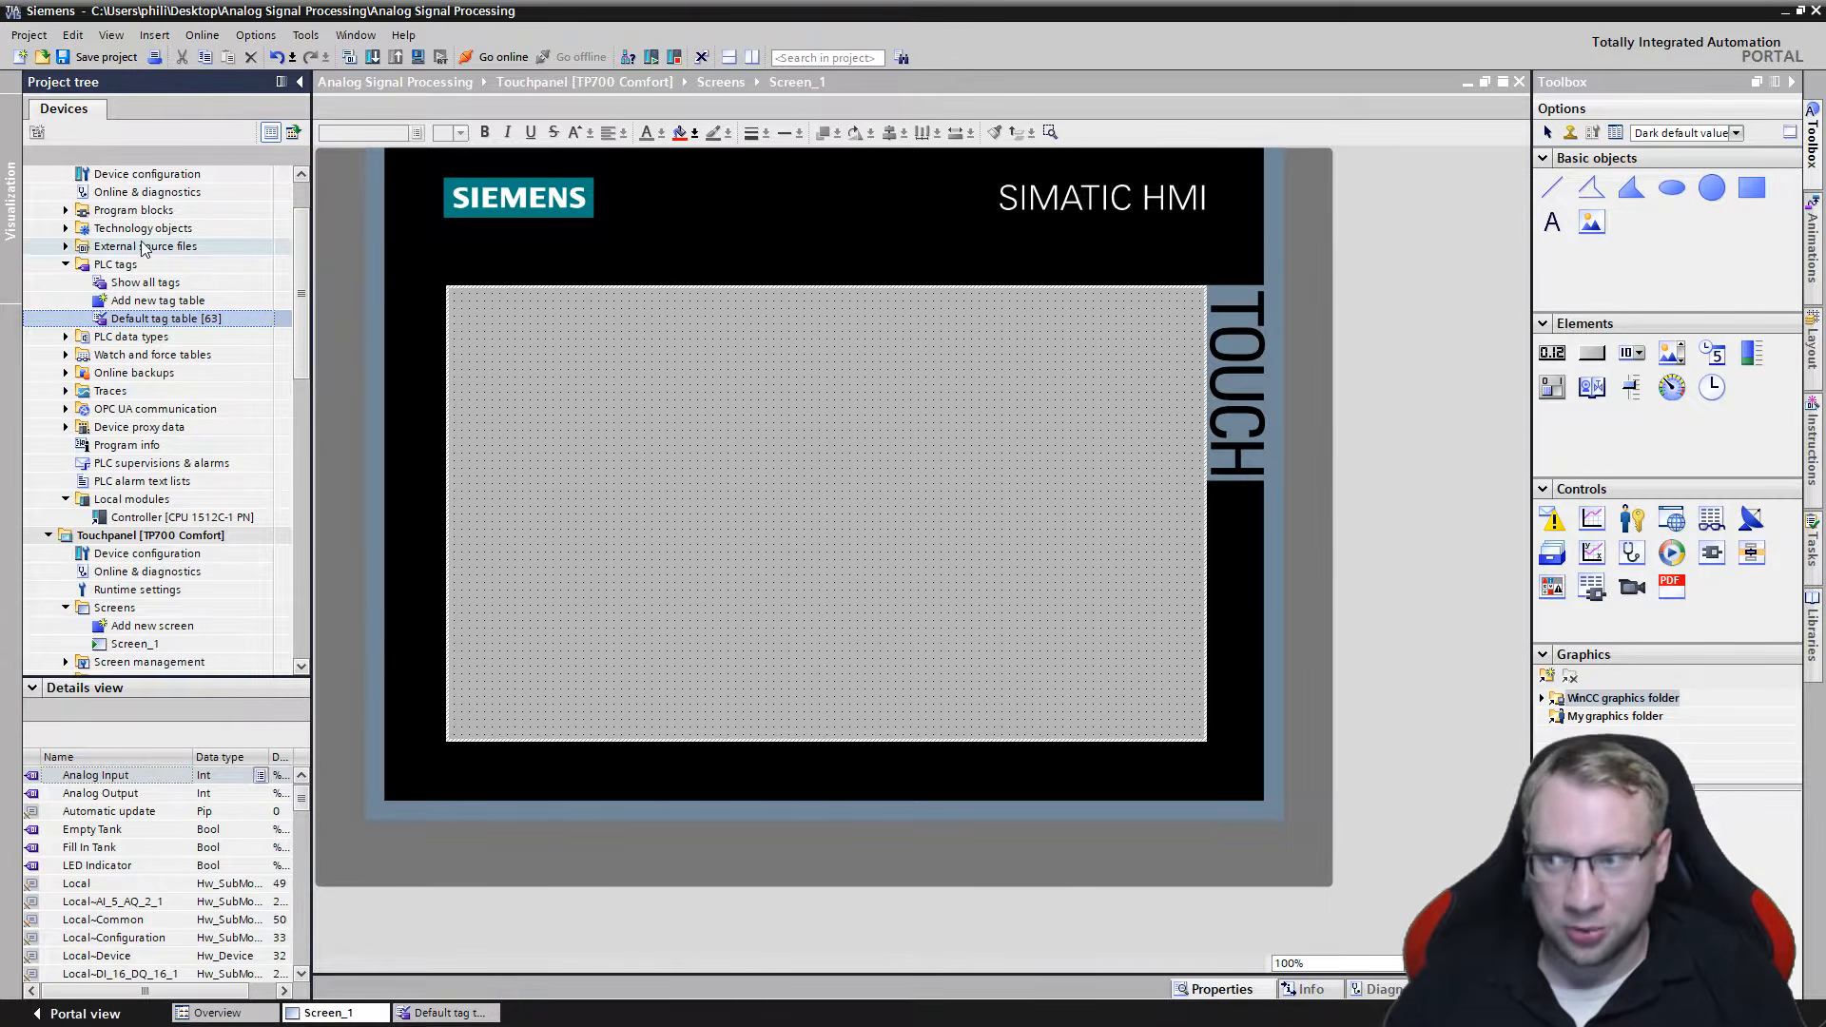
click(137, 283)
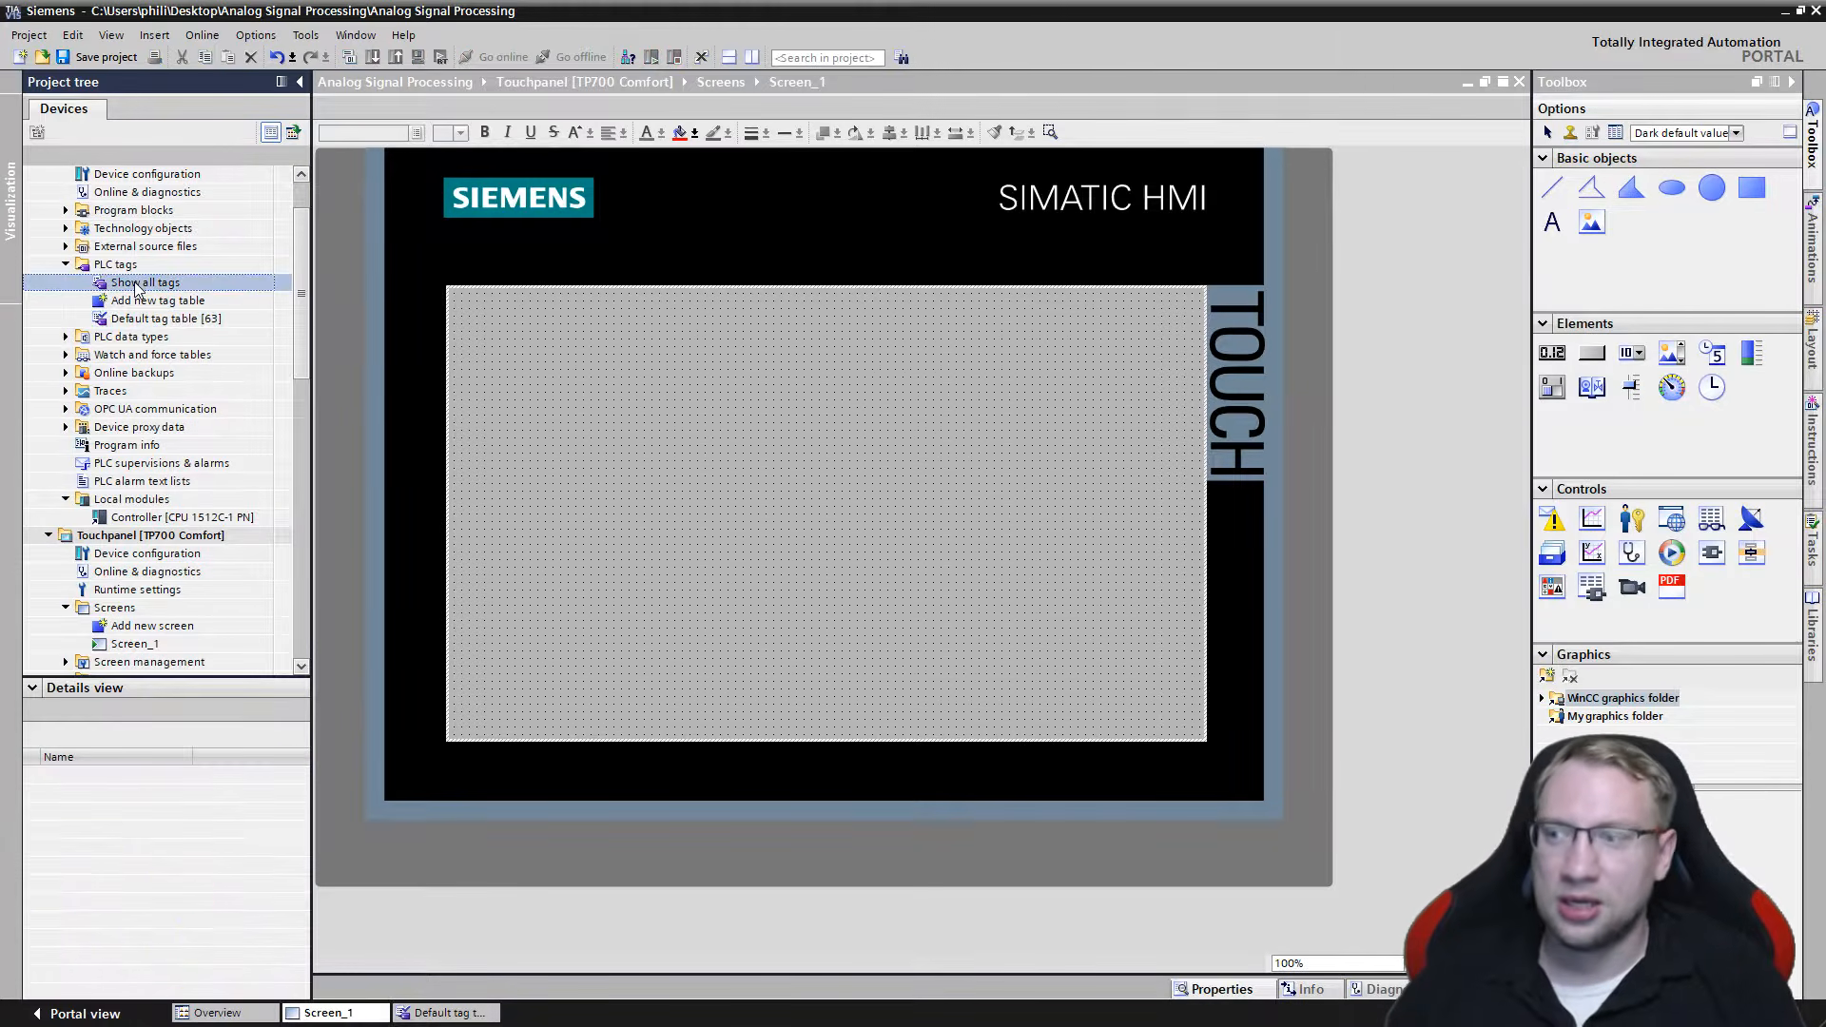
click(136, 319)
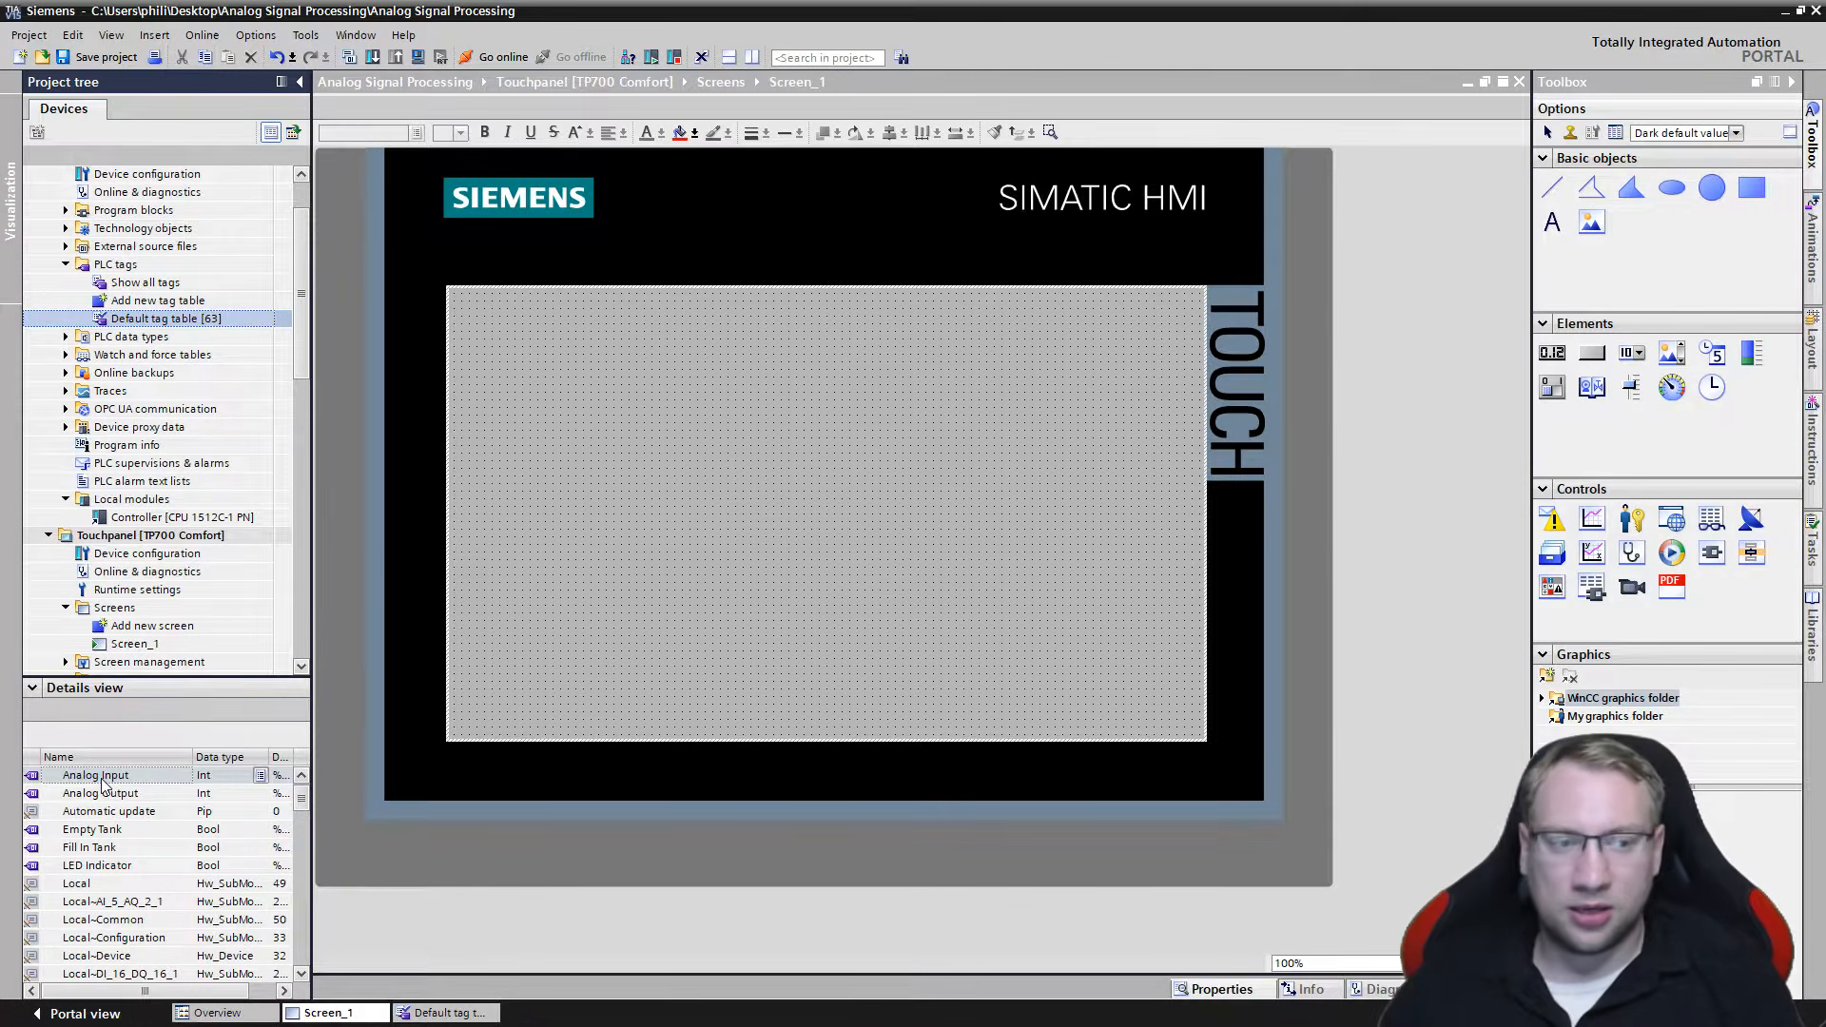
click(98, 832)
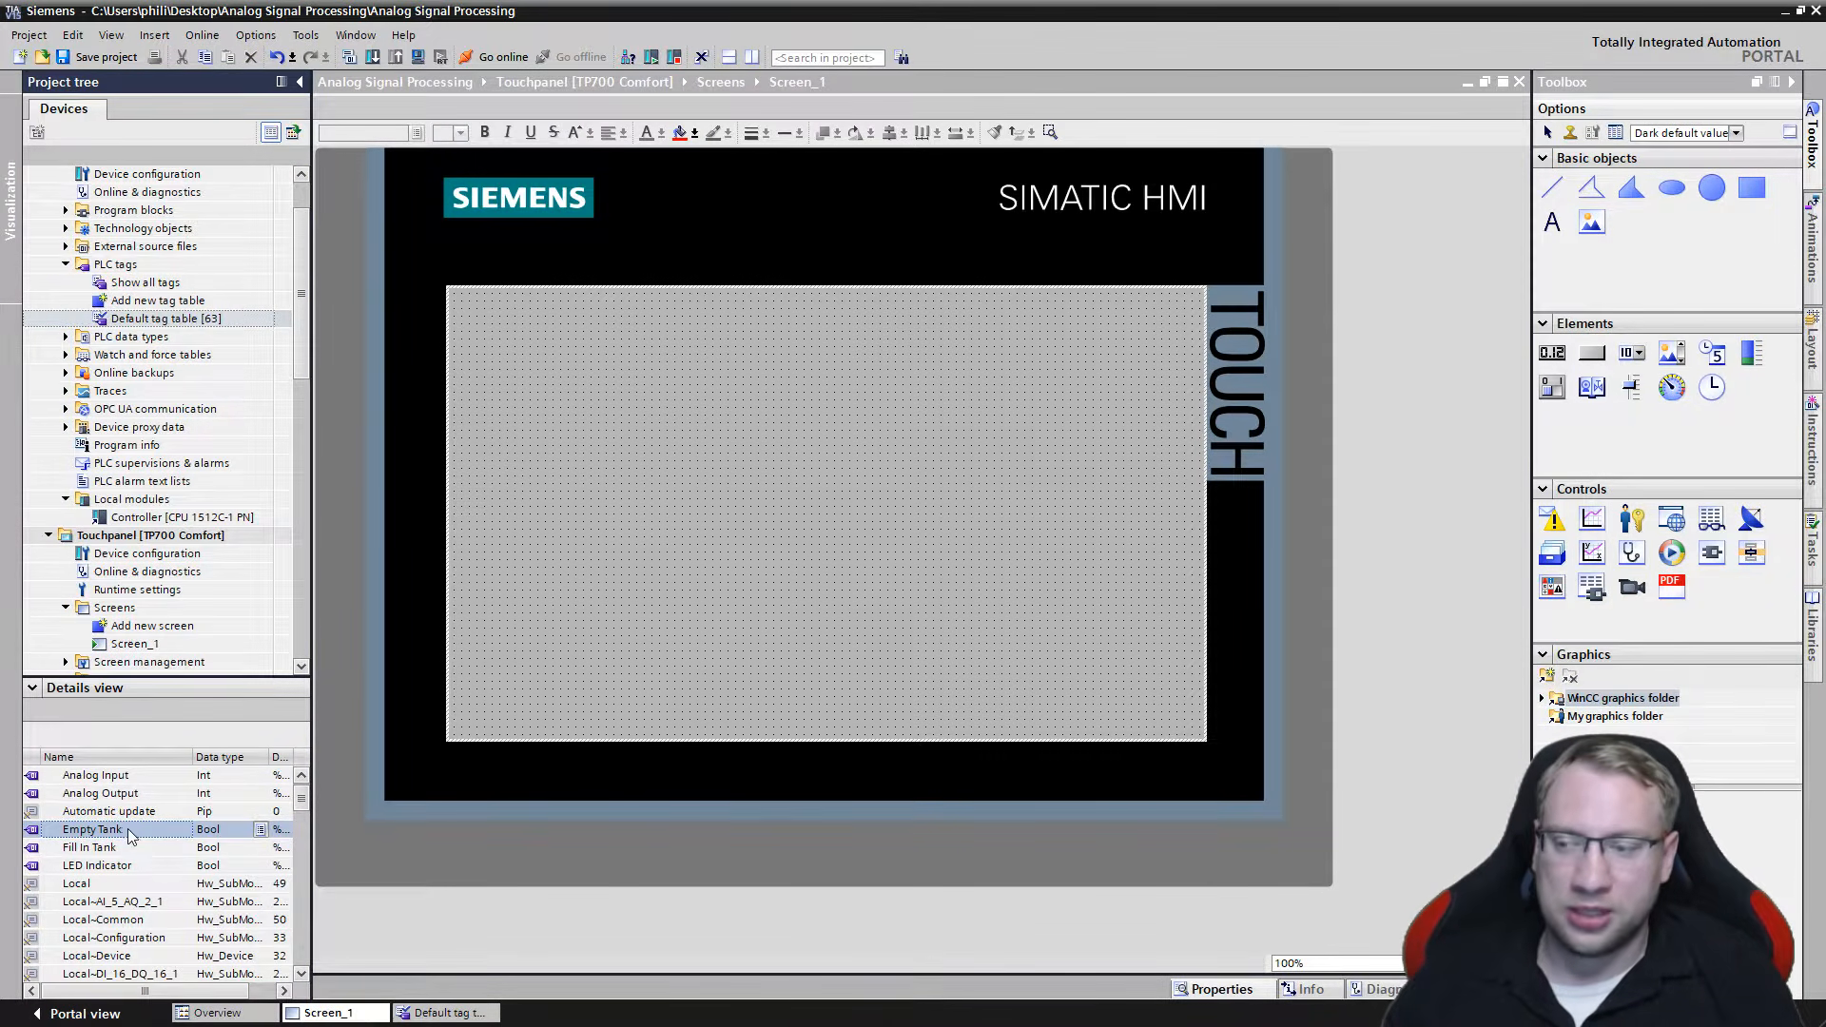
drag(109, 836, 151, 803)
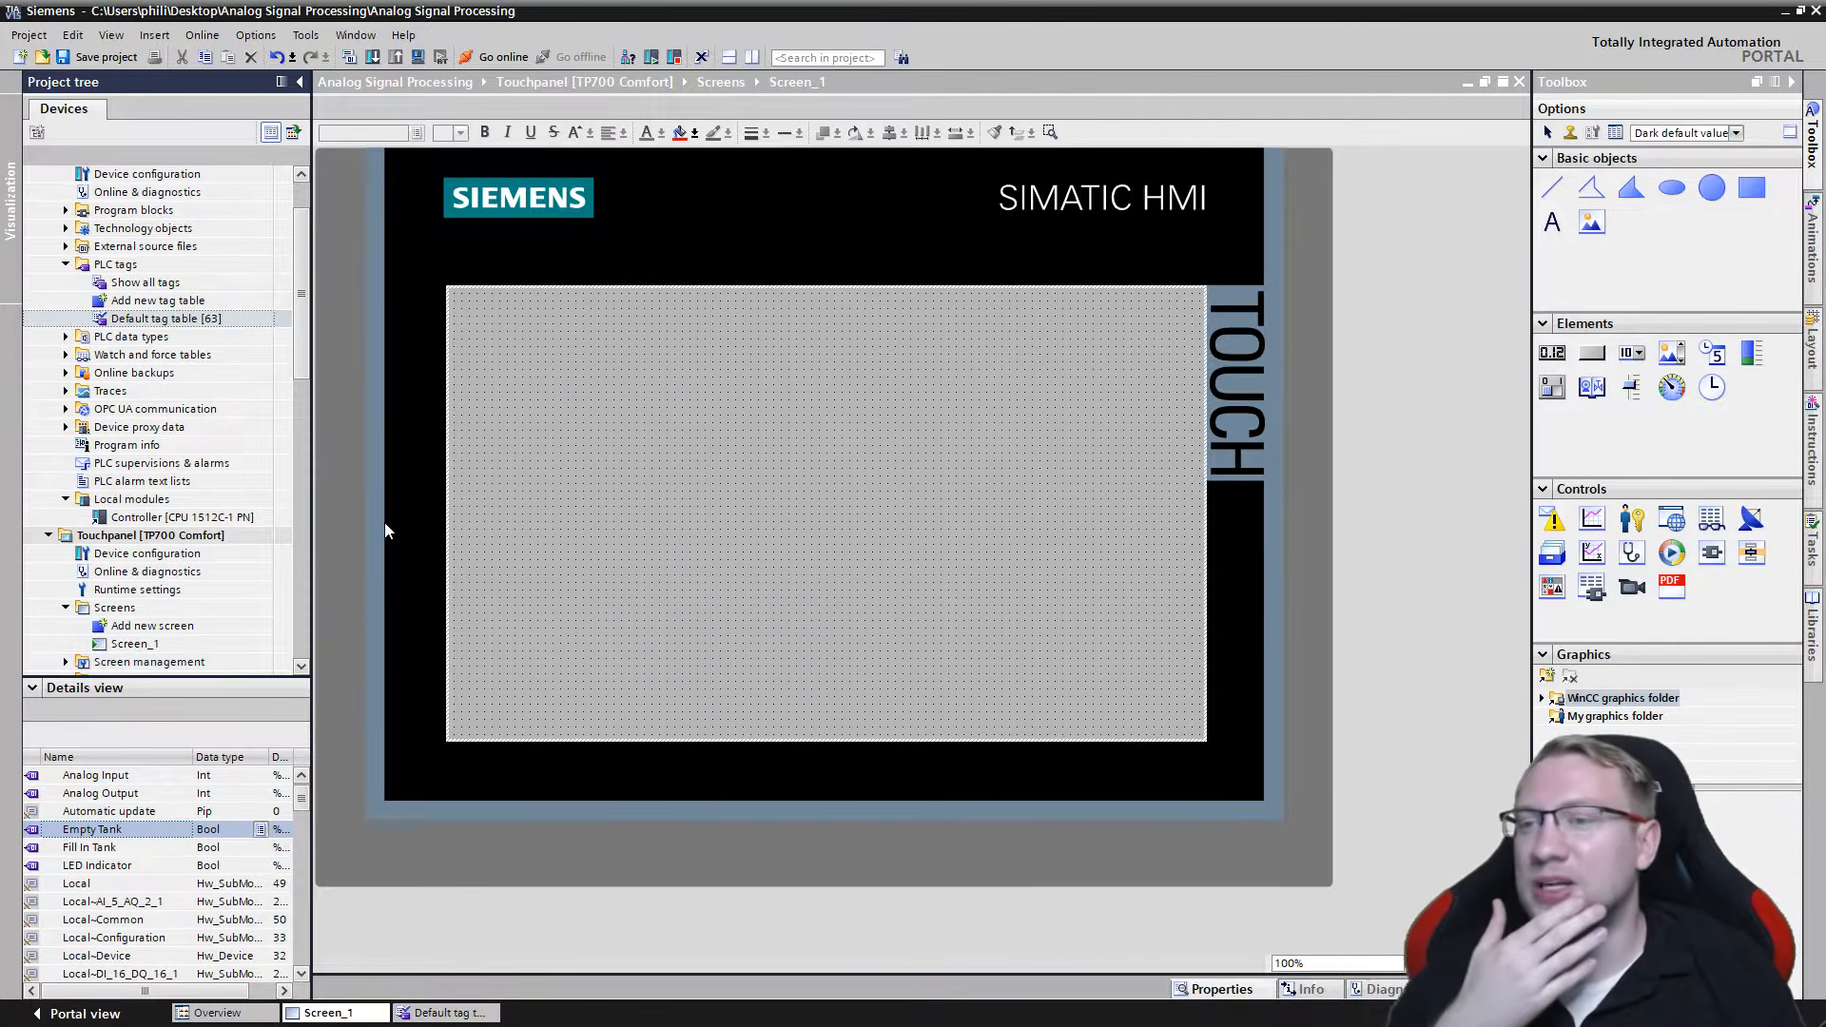
Draw a button in the lower-left area of the HMI screen and label it Fill In Tank.
click(750, 417)
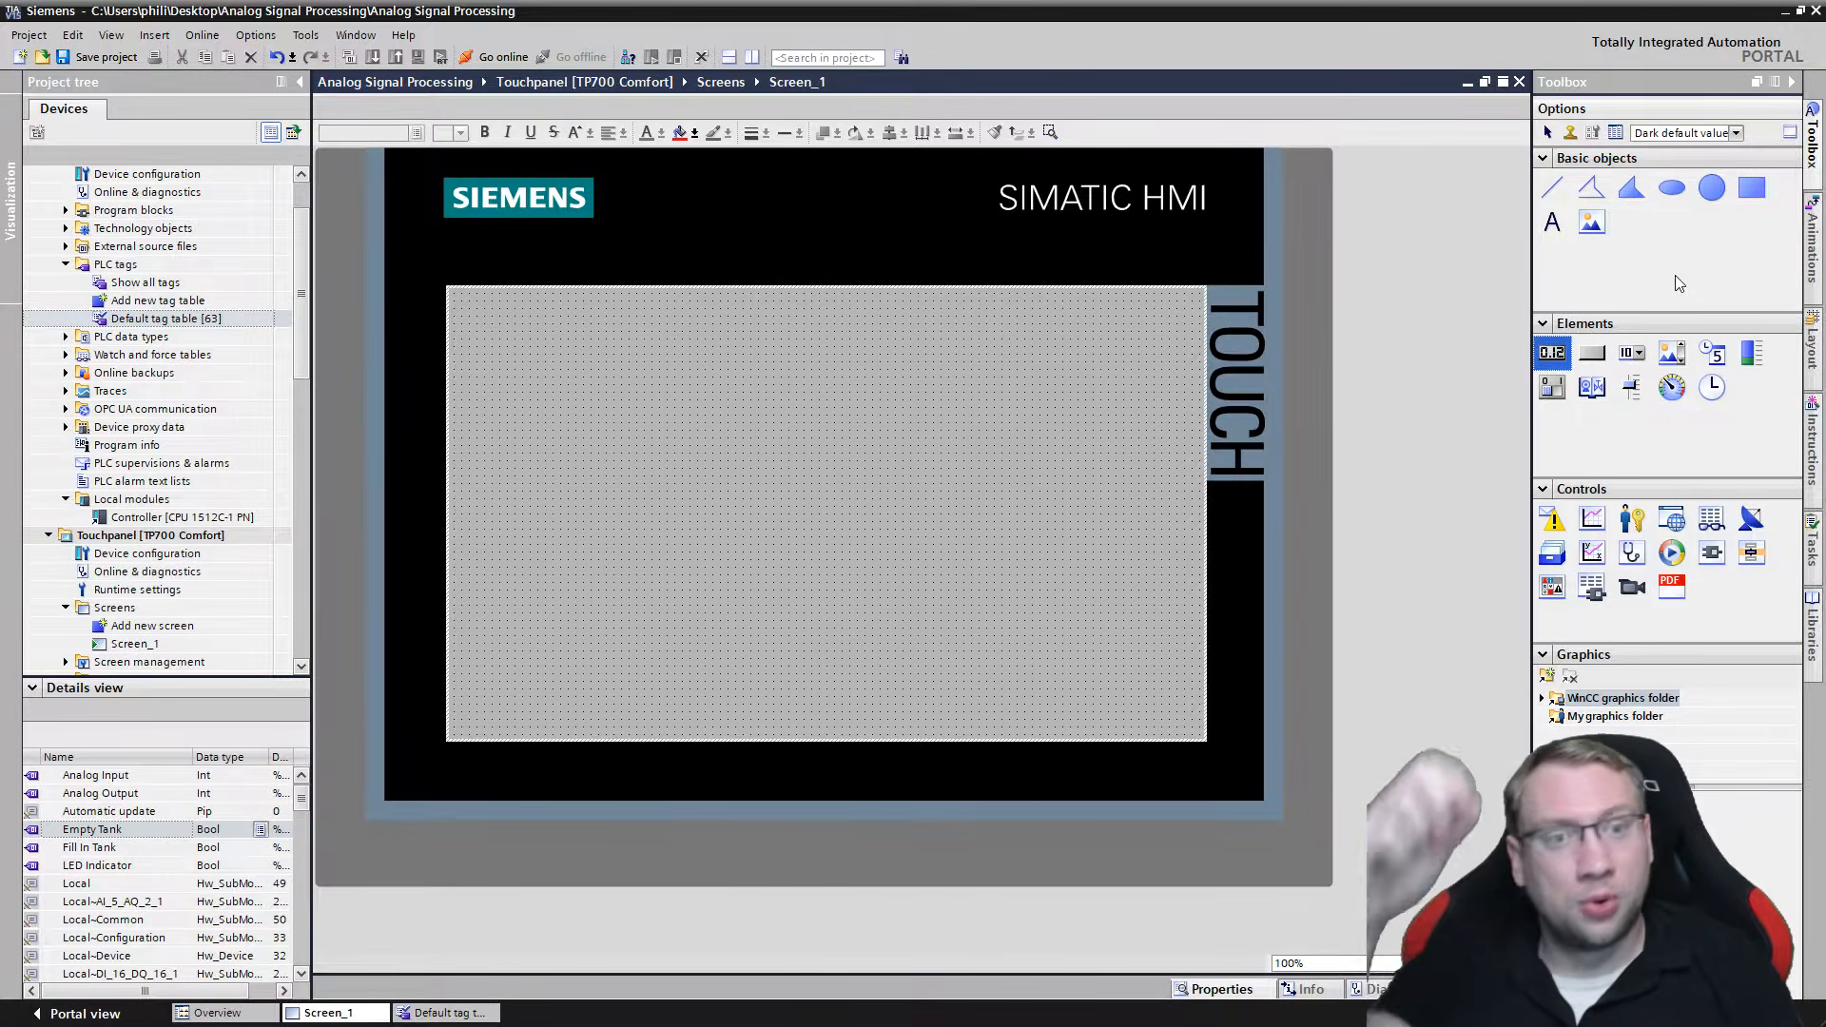
click(1593, 354)
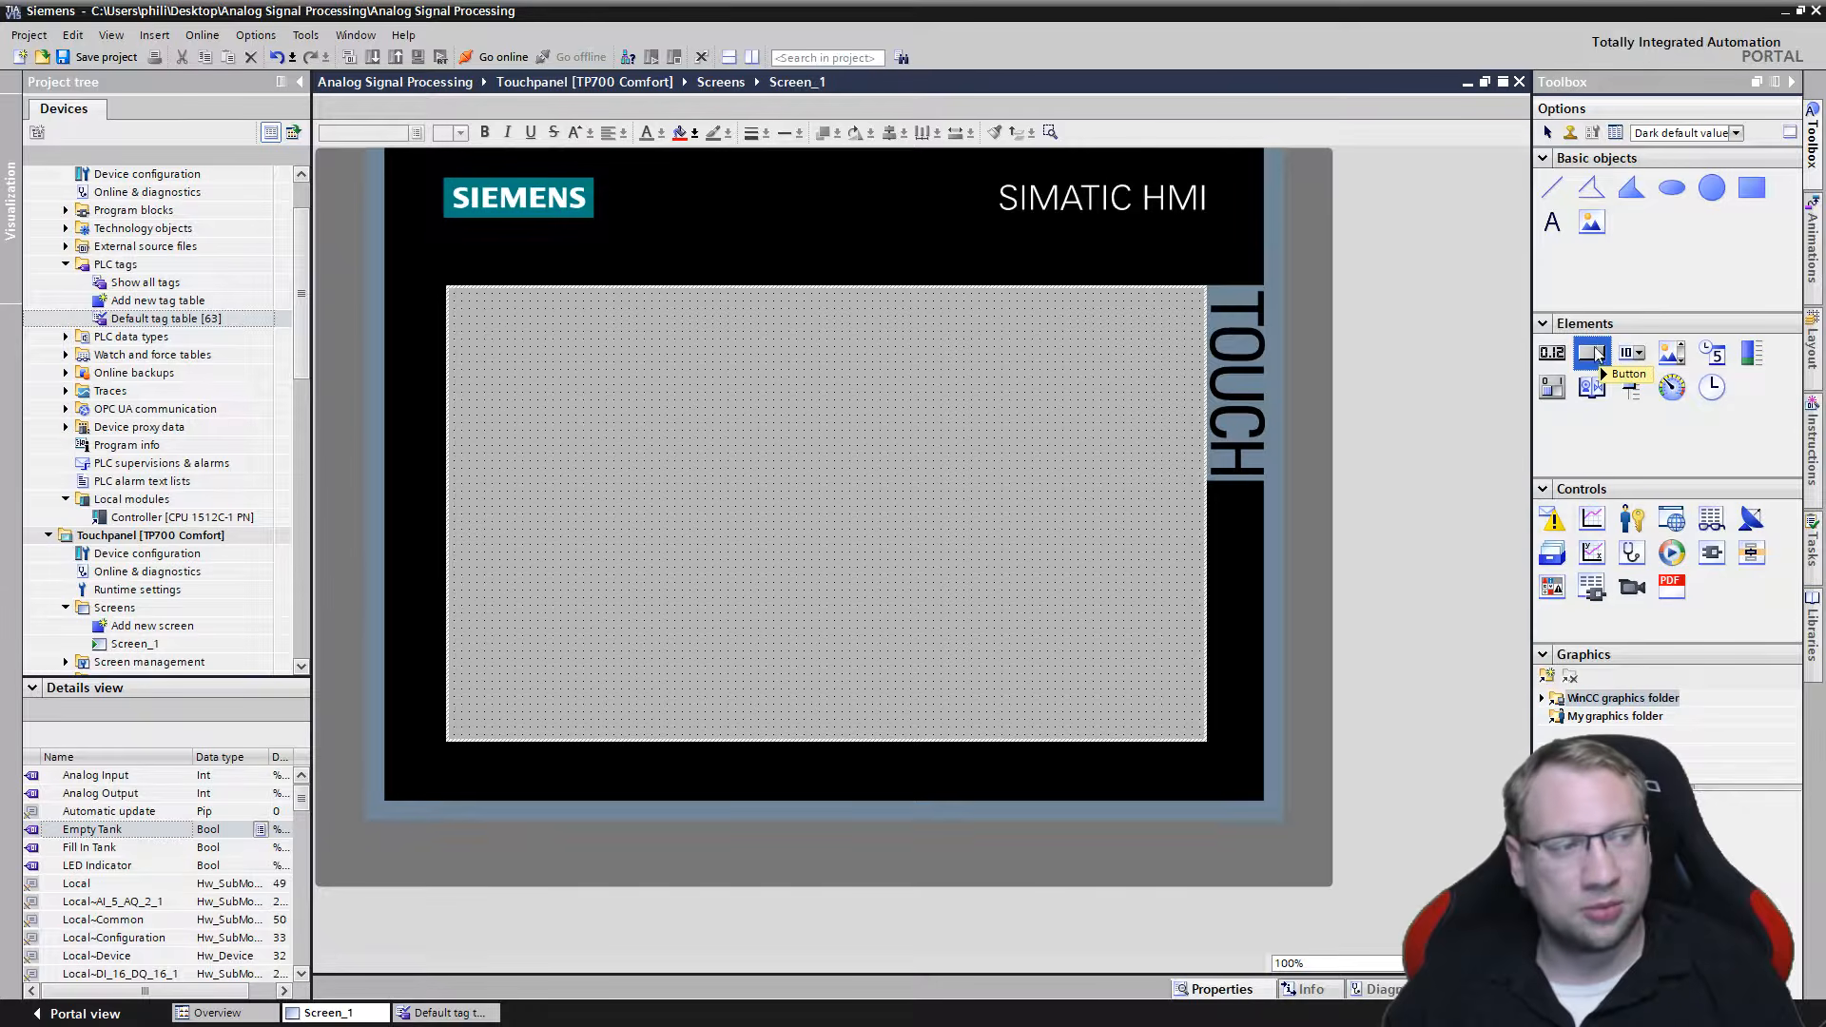
mouse_move(520, 511)
mouse_down()
mouse_move(579, 588)
mouse_move(650, 524)
mouse_move(619, 653)
mouse_move(574, 571)
mouse_move(699, 603)
mouse_move(648, 580)
mouse_move(651, 596)
mouse_up()
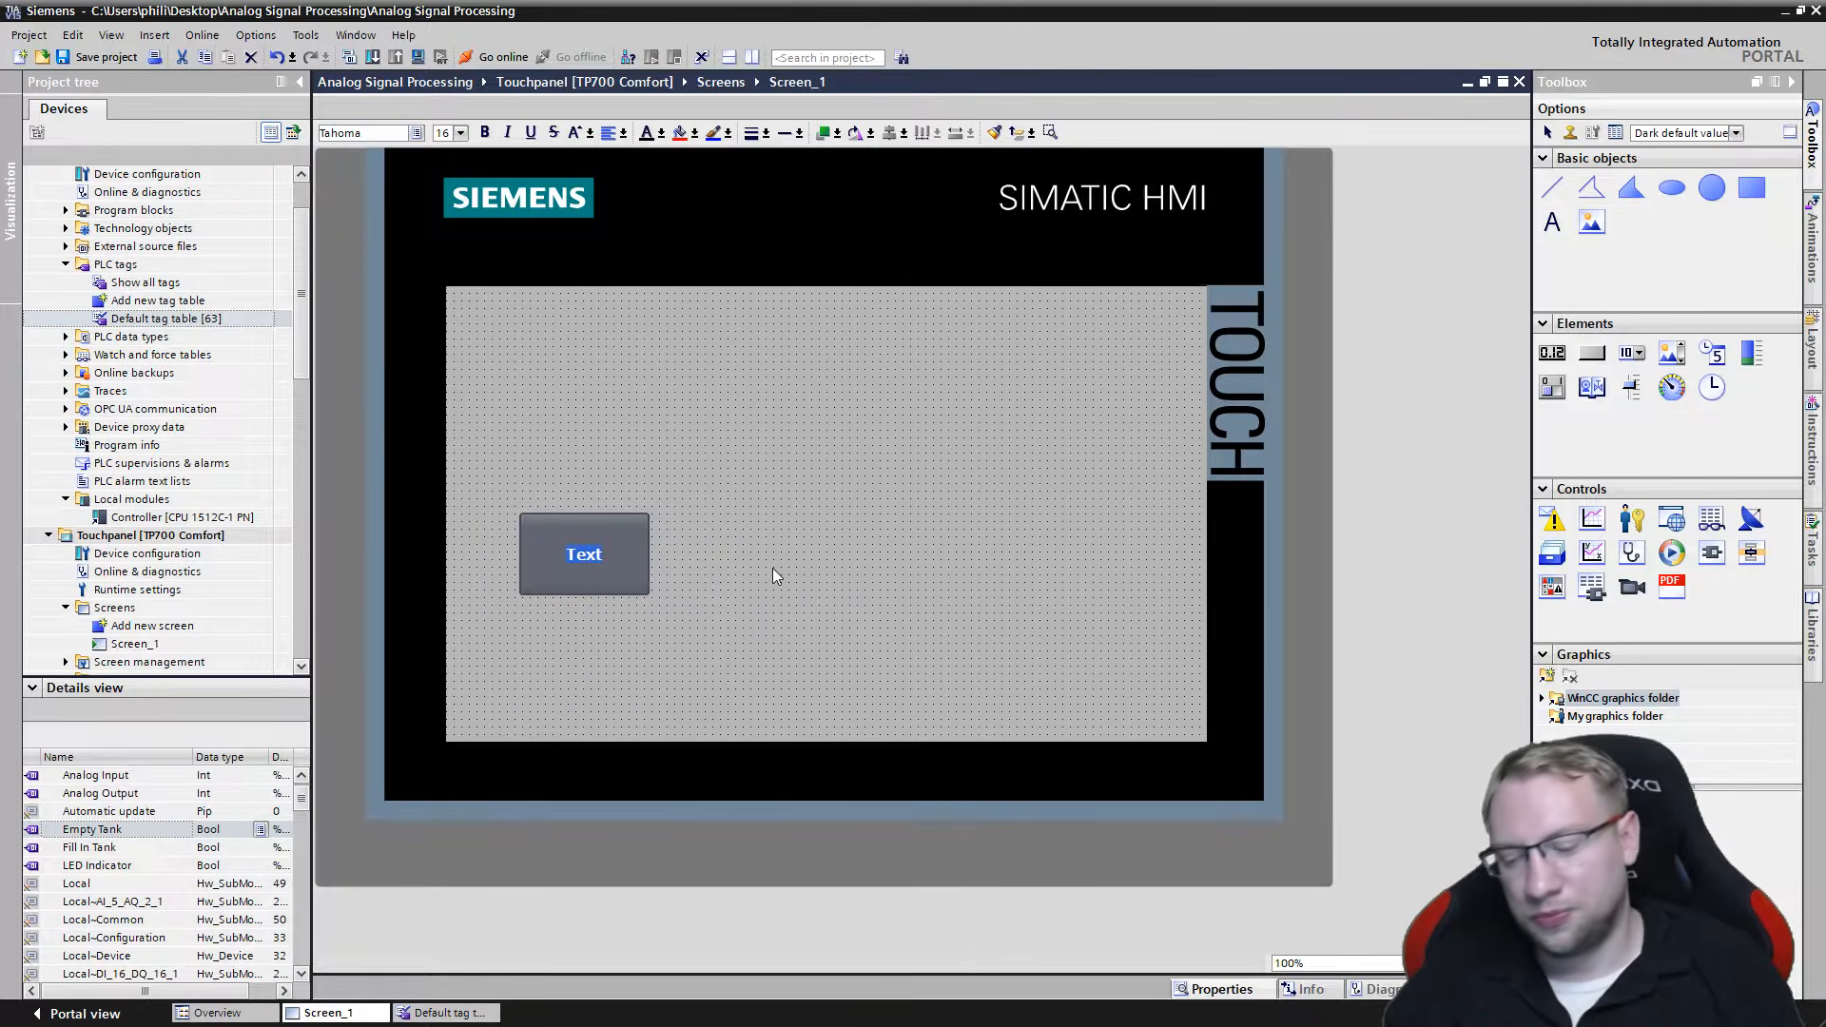
text(Fill In Tank)
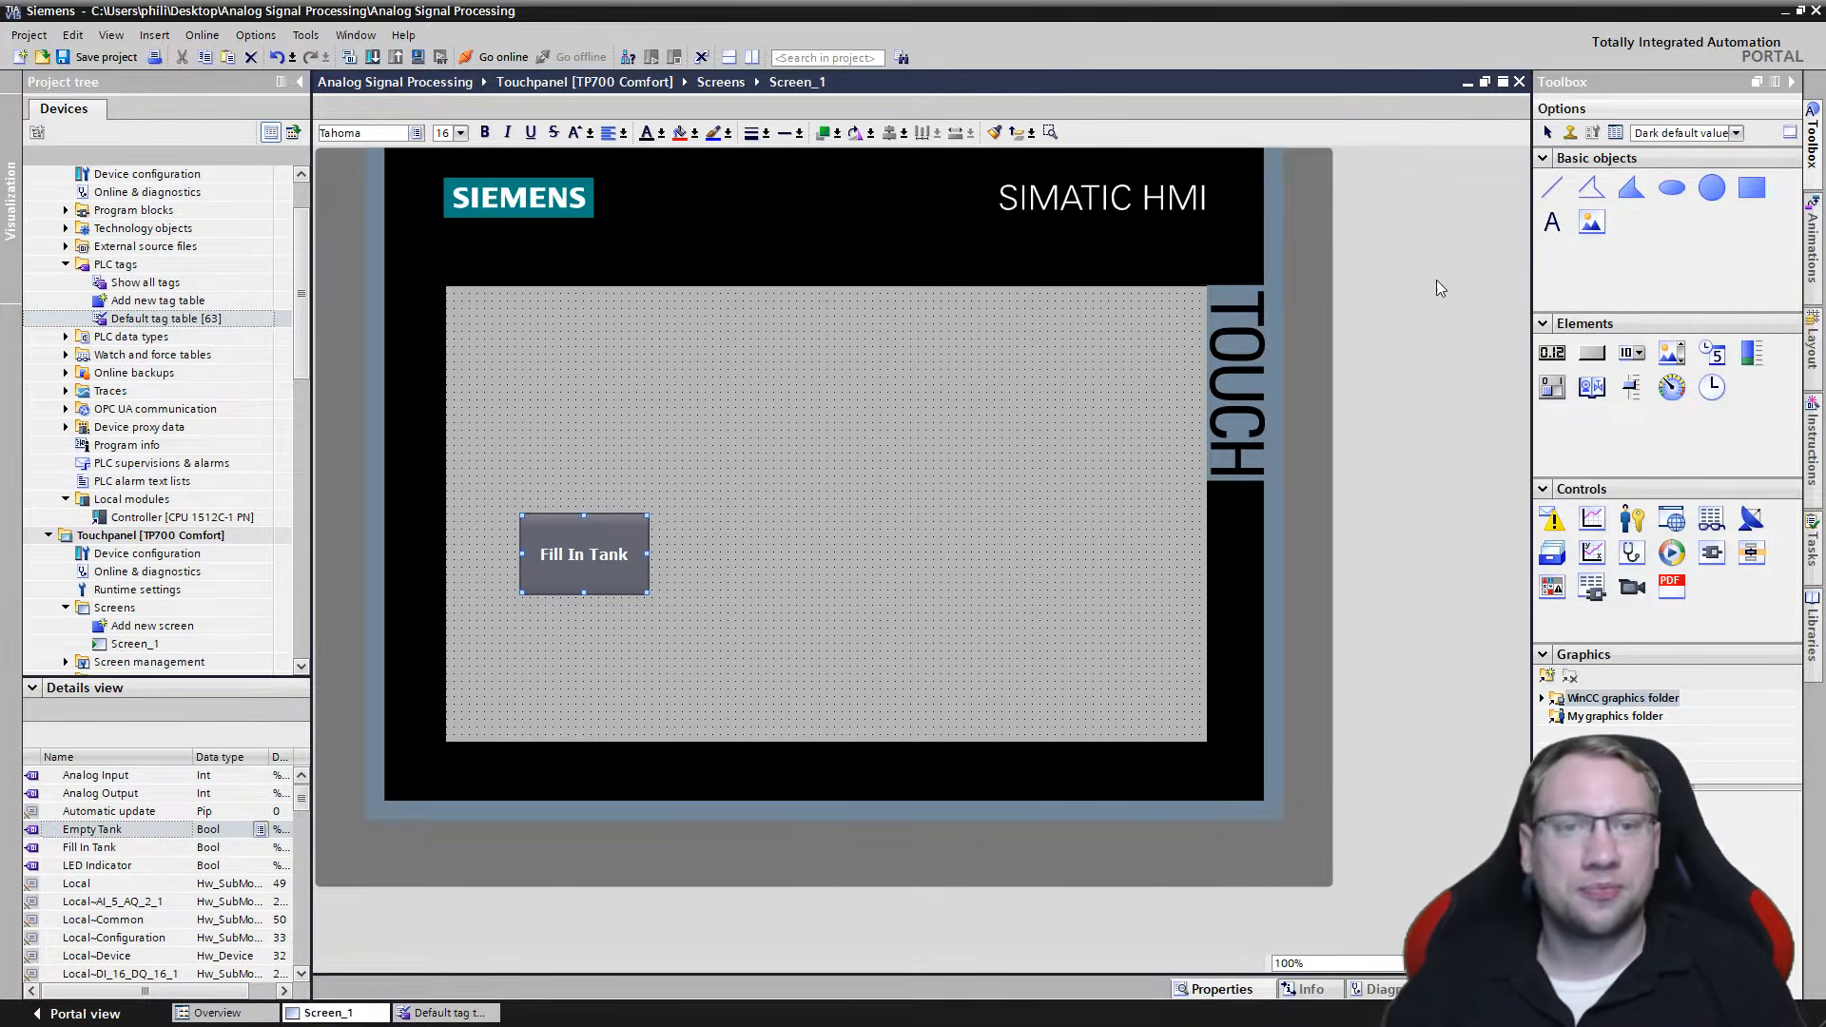
Draw a similarly sized button to the right of the Fill In Tank button and label it Reset Tank.
click(1592, 353)
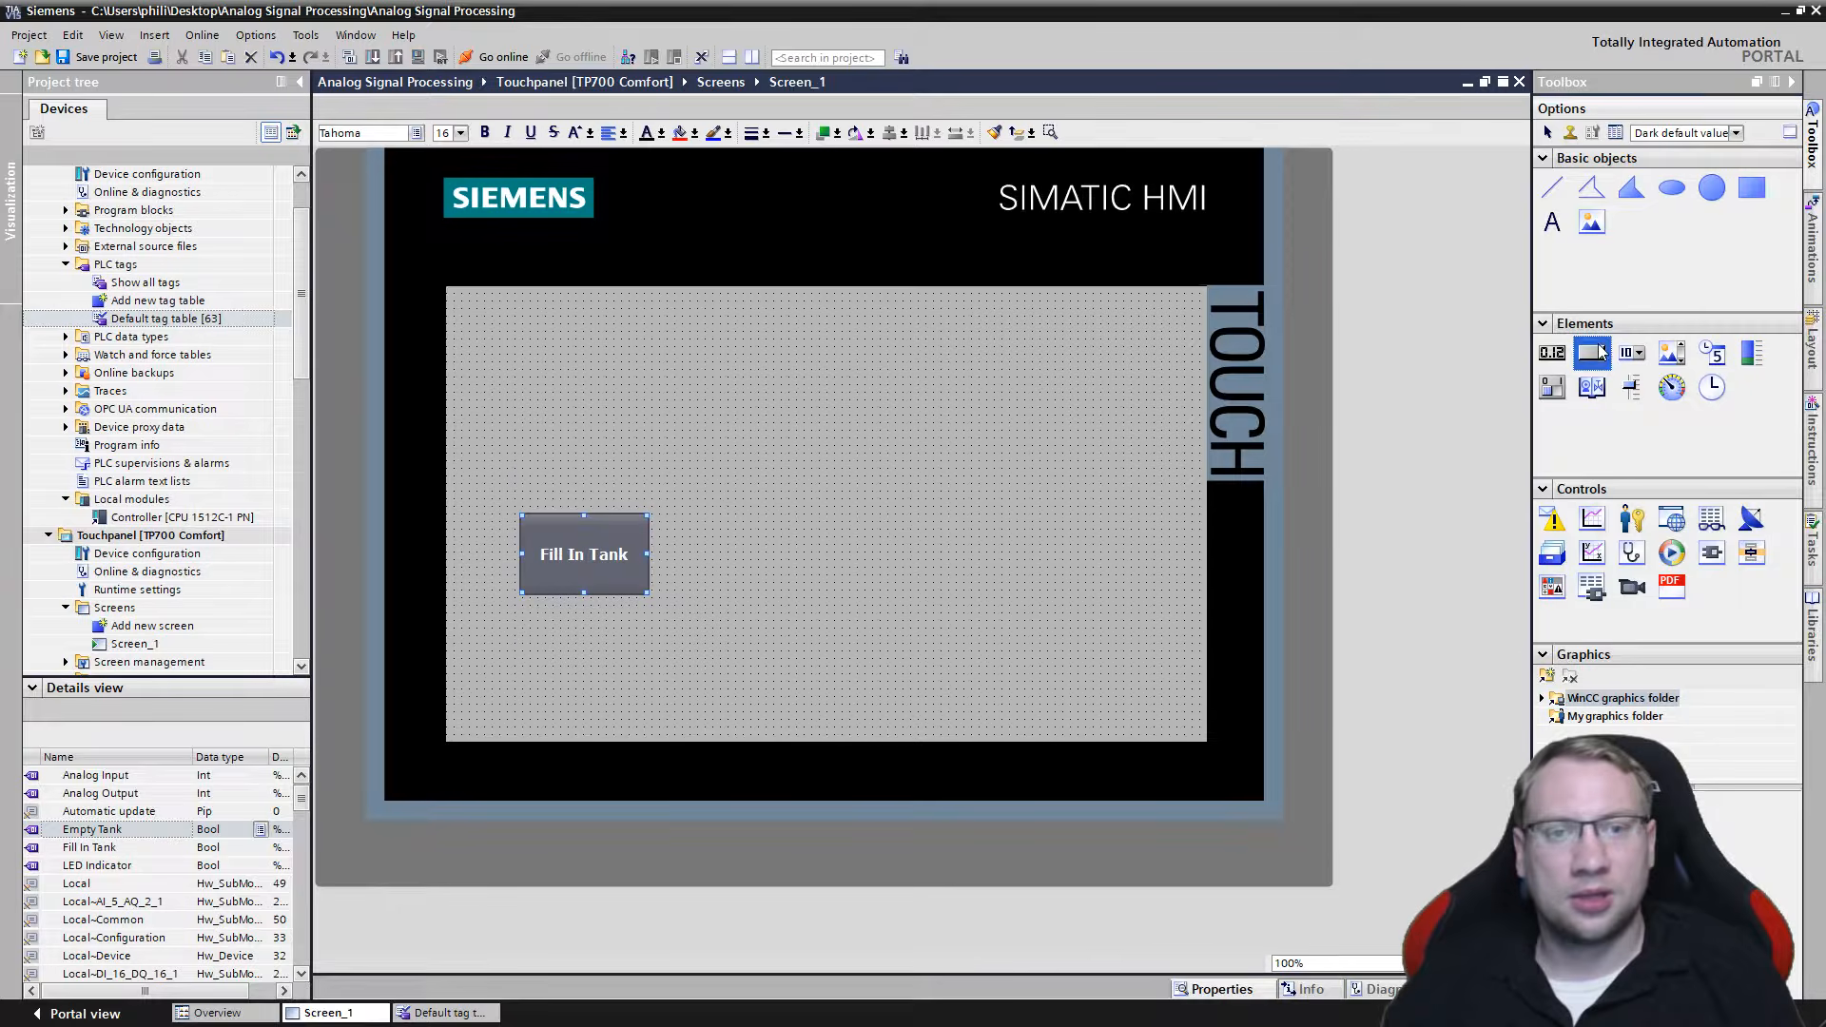
mouse_move(693, 514)
mouse_down()
mouse_move(785, 596)
mouse_move(827, 597)
mouse_up()
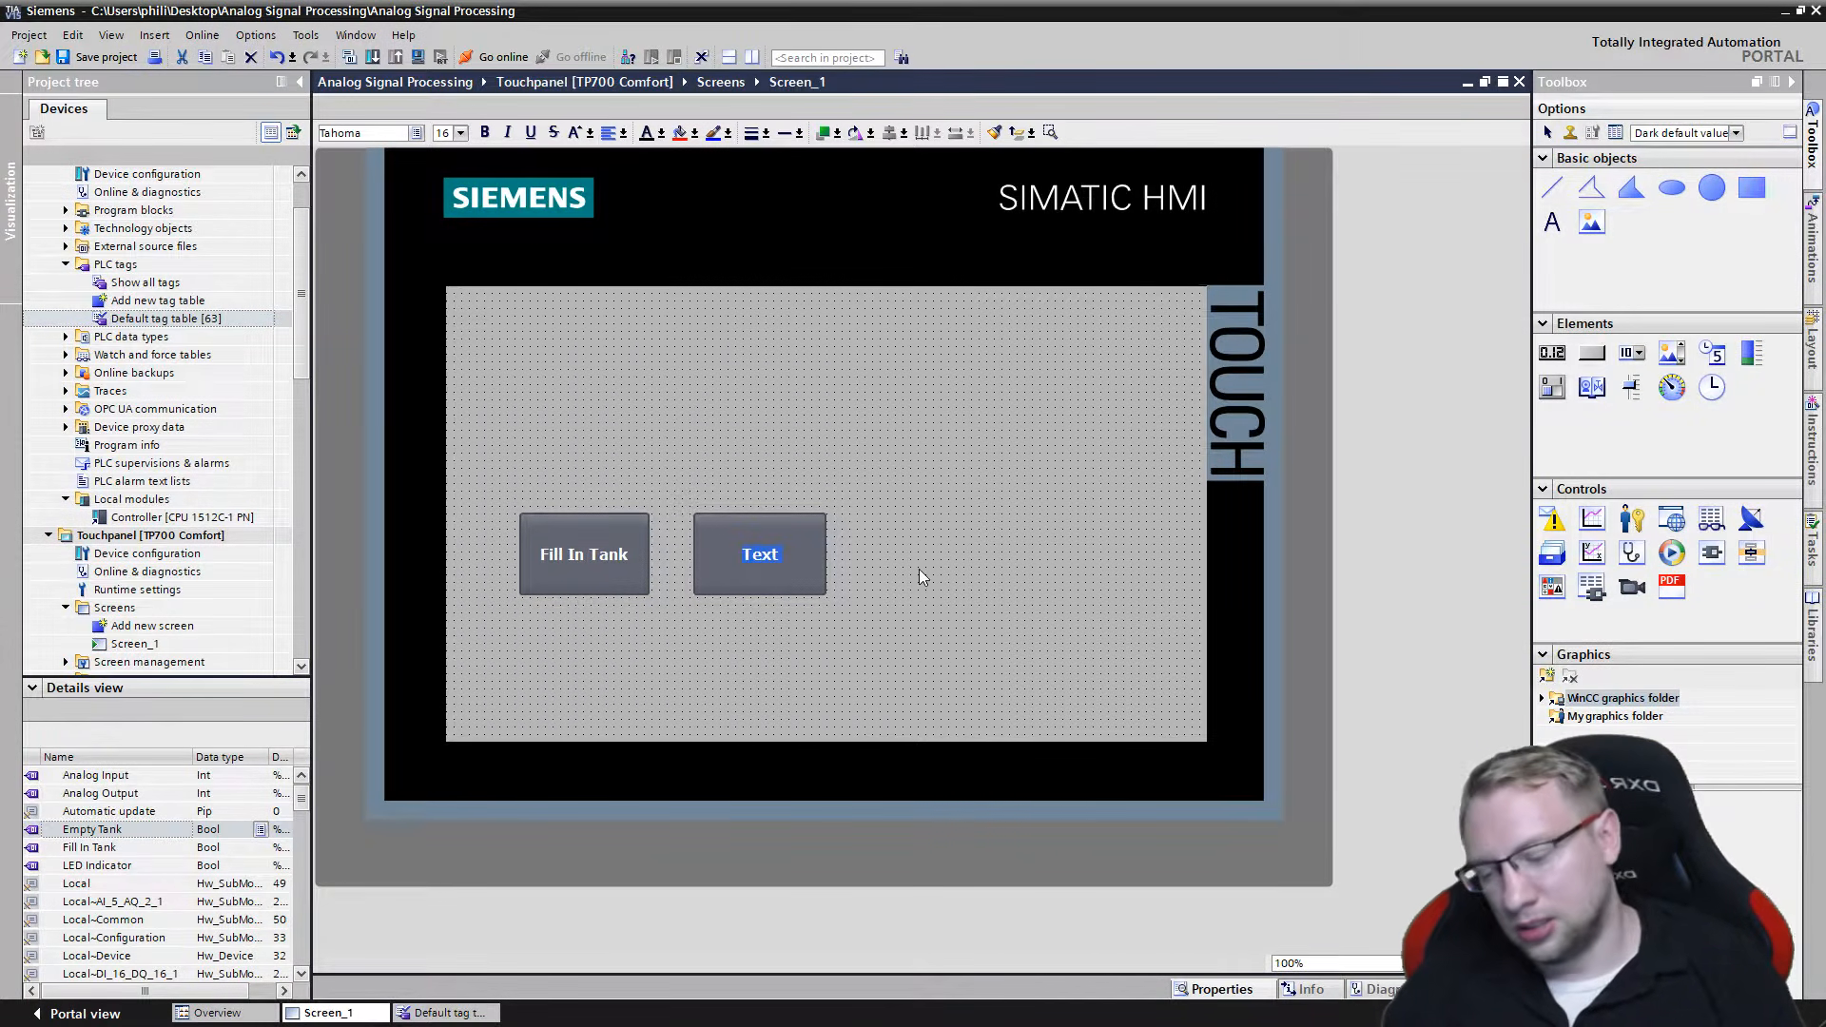
text(Reset Tank)
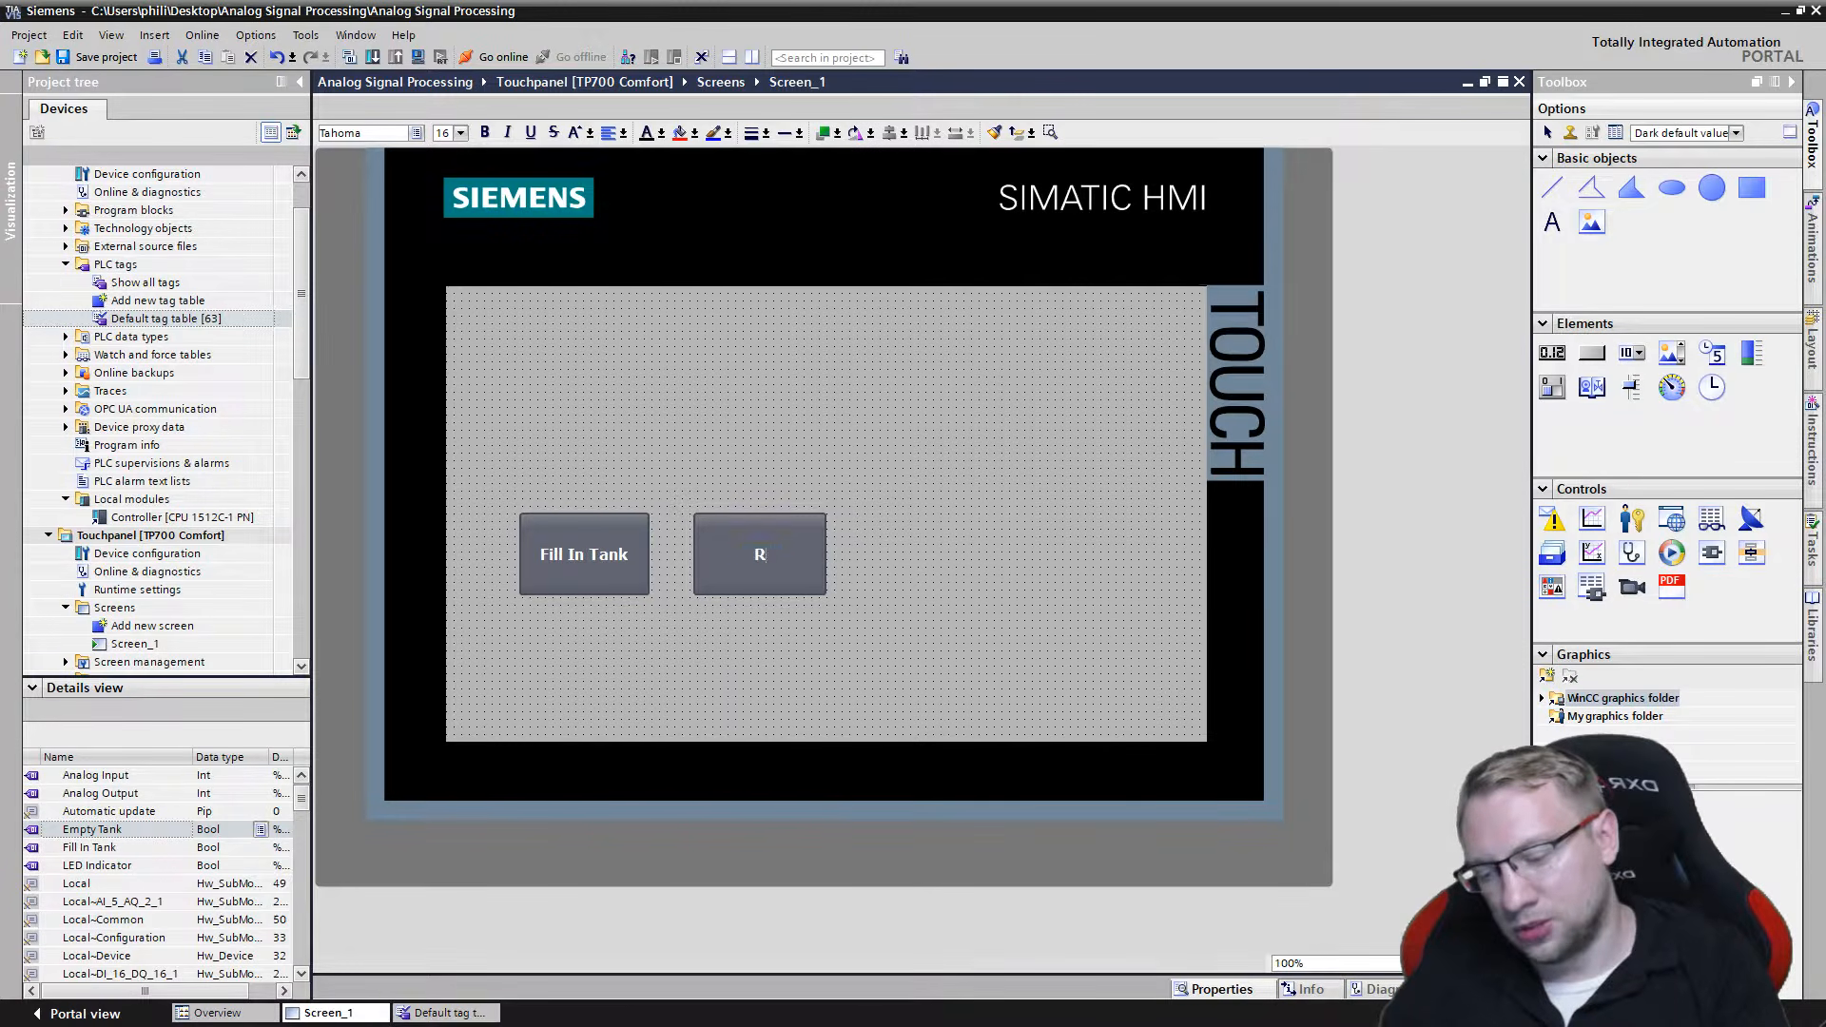
key(Return)
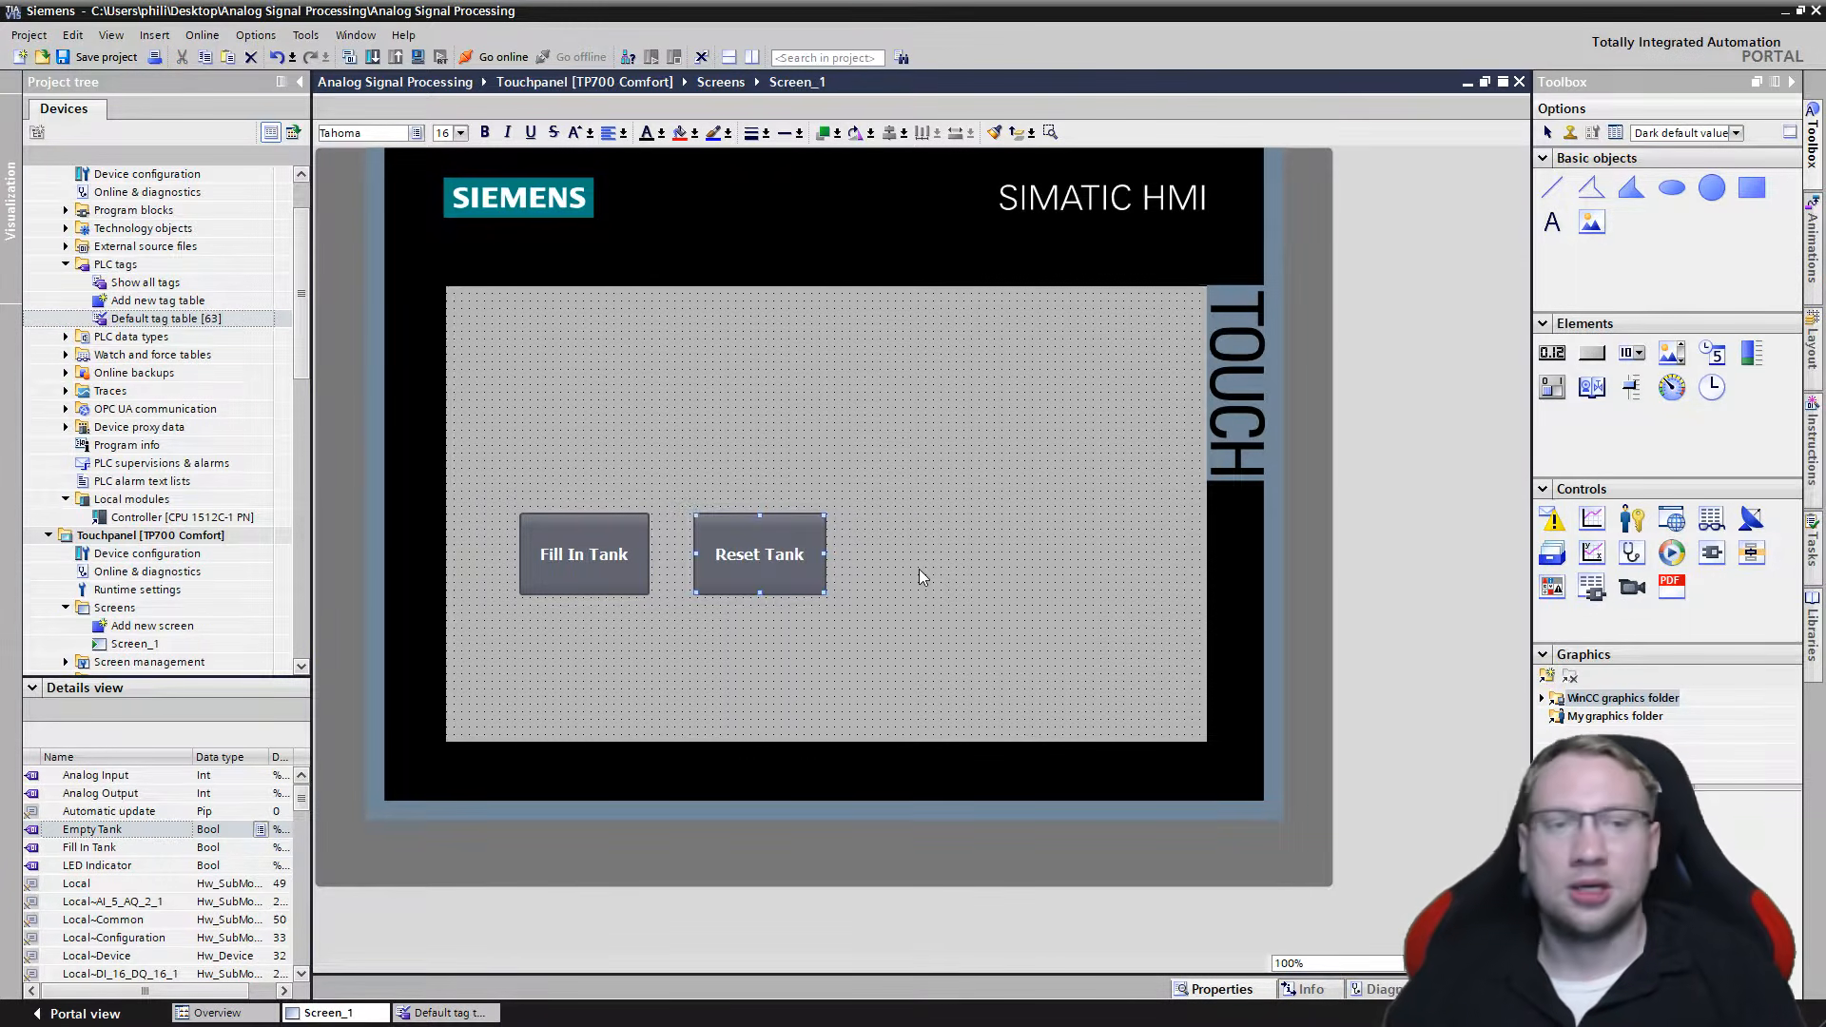
Draw a tall vertical bar element near the right edge of the HMI screen and adjust its position.
click(1753, 358)
drag(977, 372, 1147, 683)
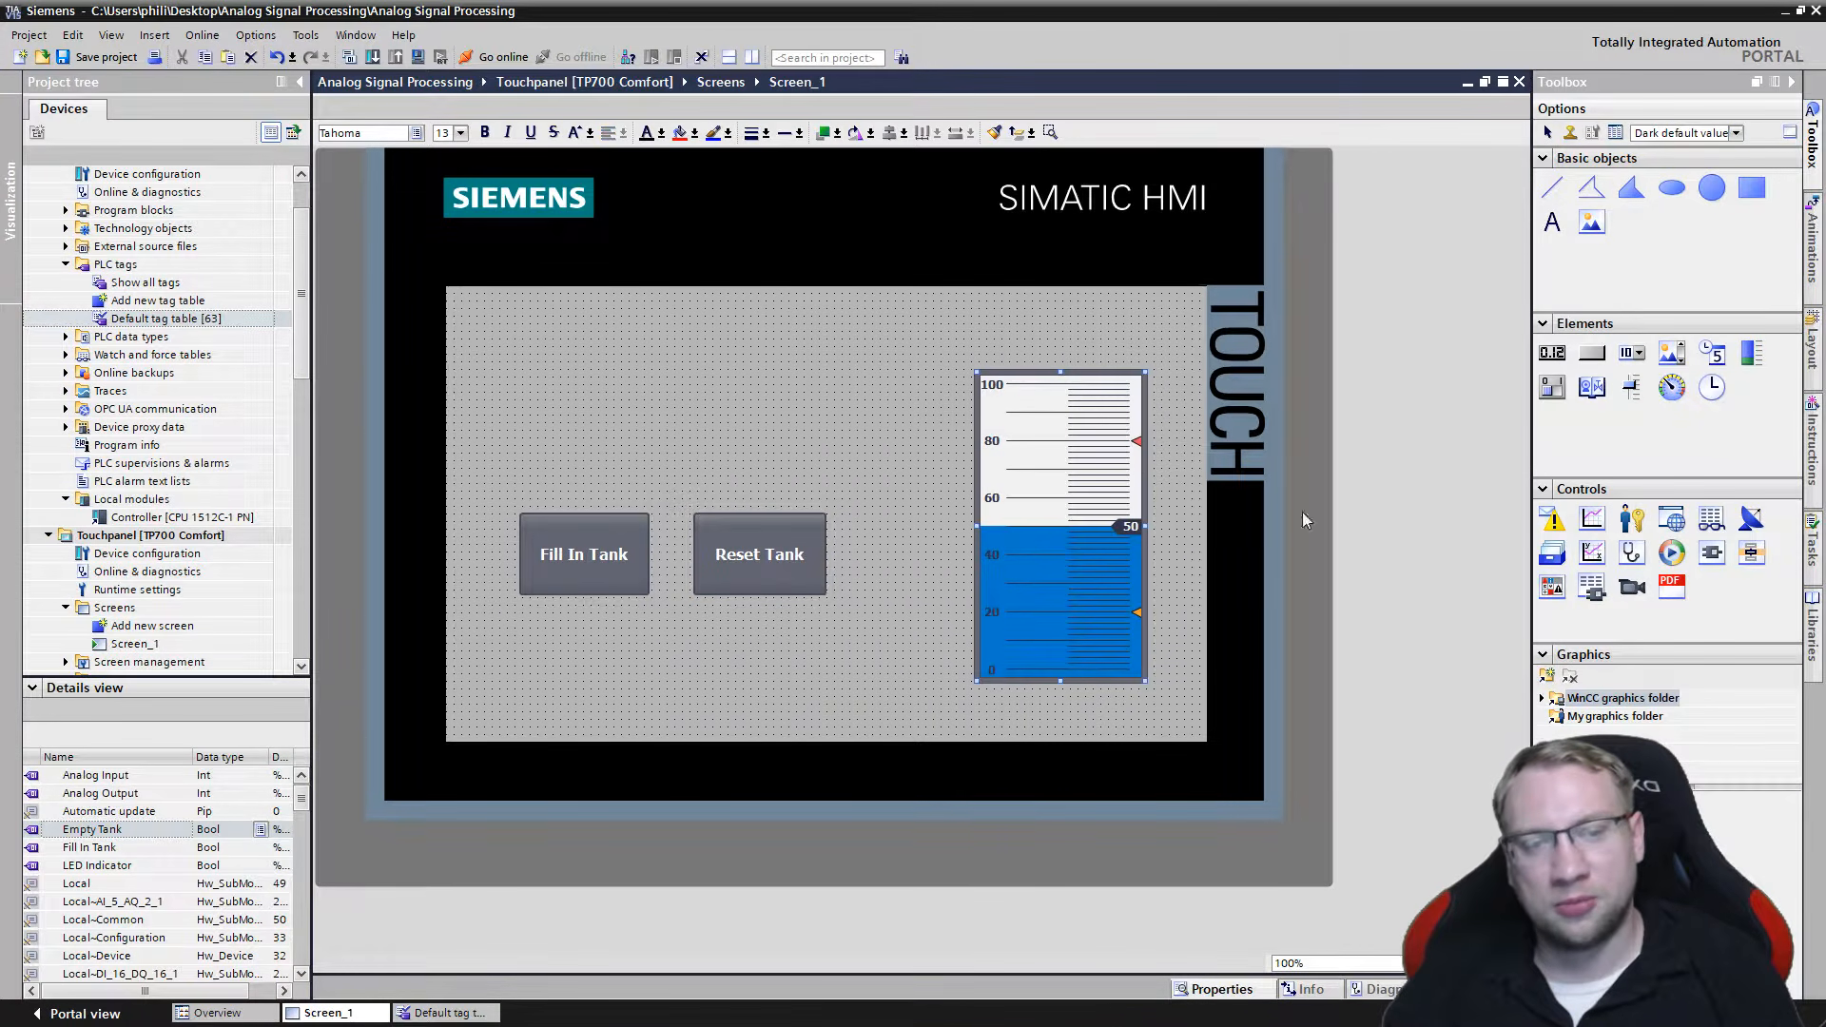
drag(1040, 476, 1074, 471)
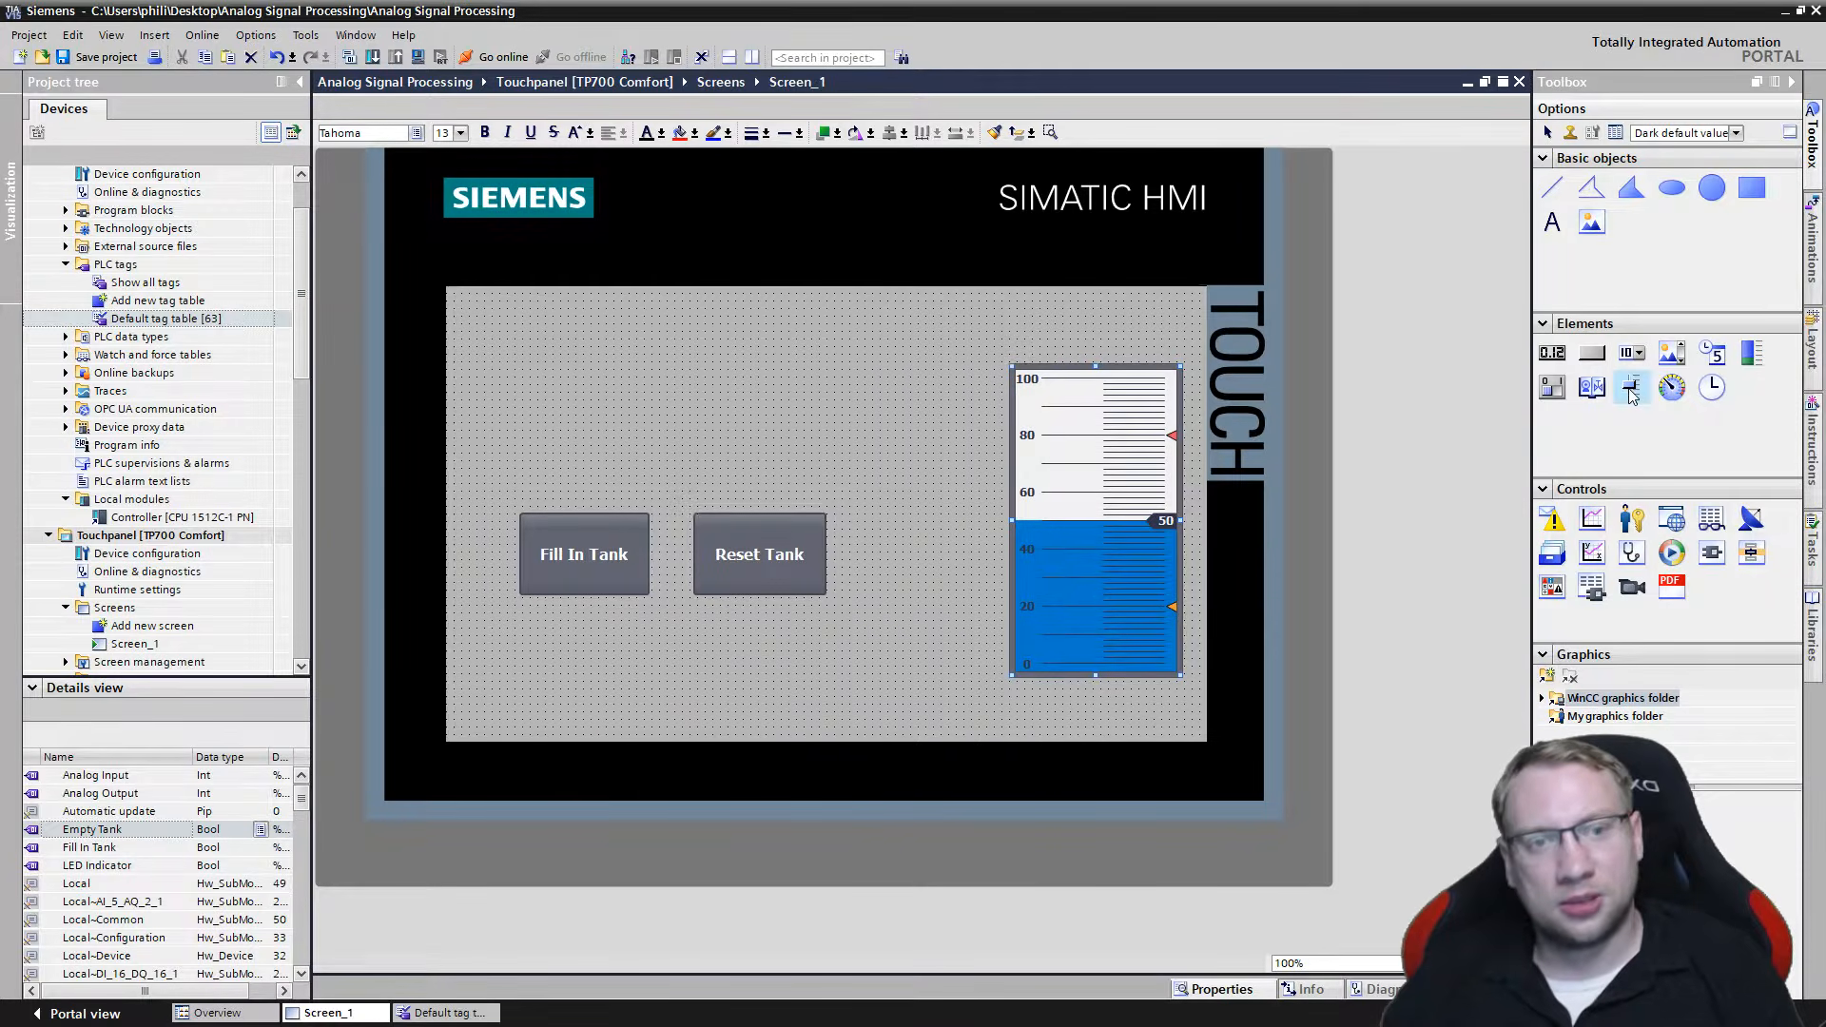
Draw a wide slider element on the HMI screen above the Fill In Tank and Reset Tank buttons.
click(1632, 388)
drag(547, 304, 904, 443)
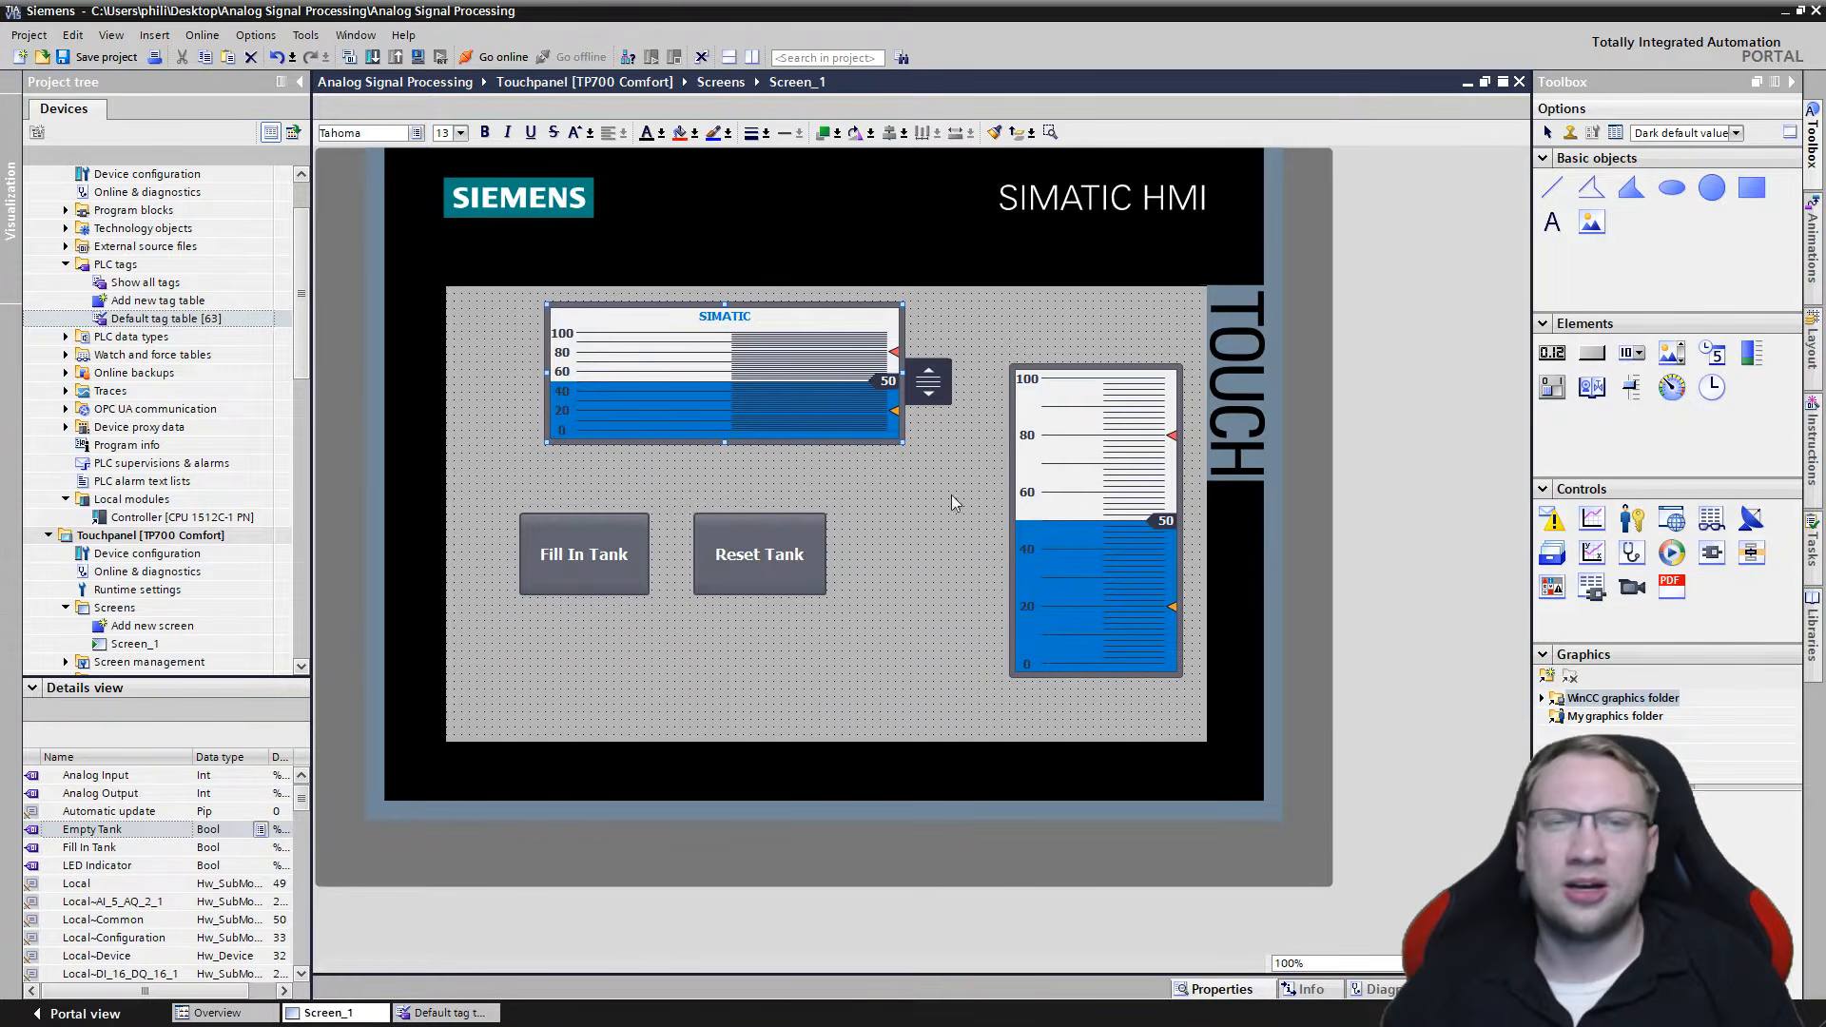
Draw a small circle on the HMI screen between the Reset Tank button and the vertical bar, slightly below the button, and save the project.
click(1712, 190)
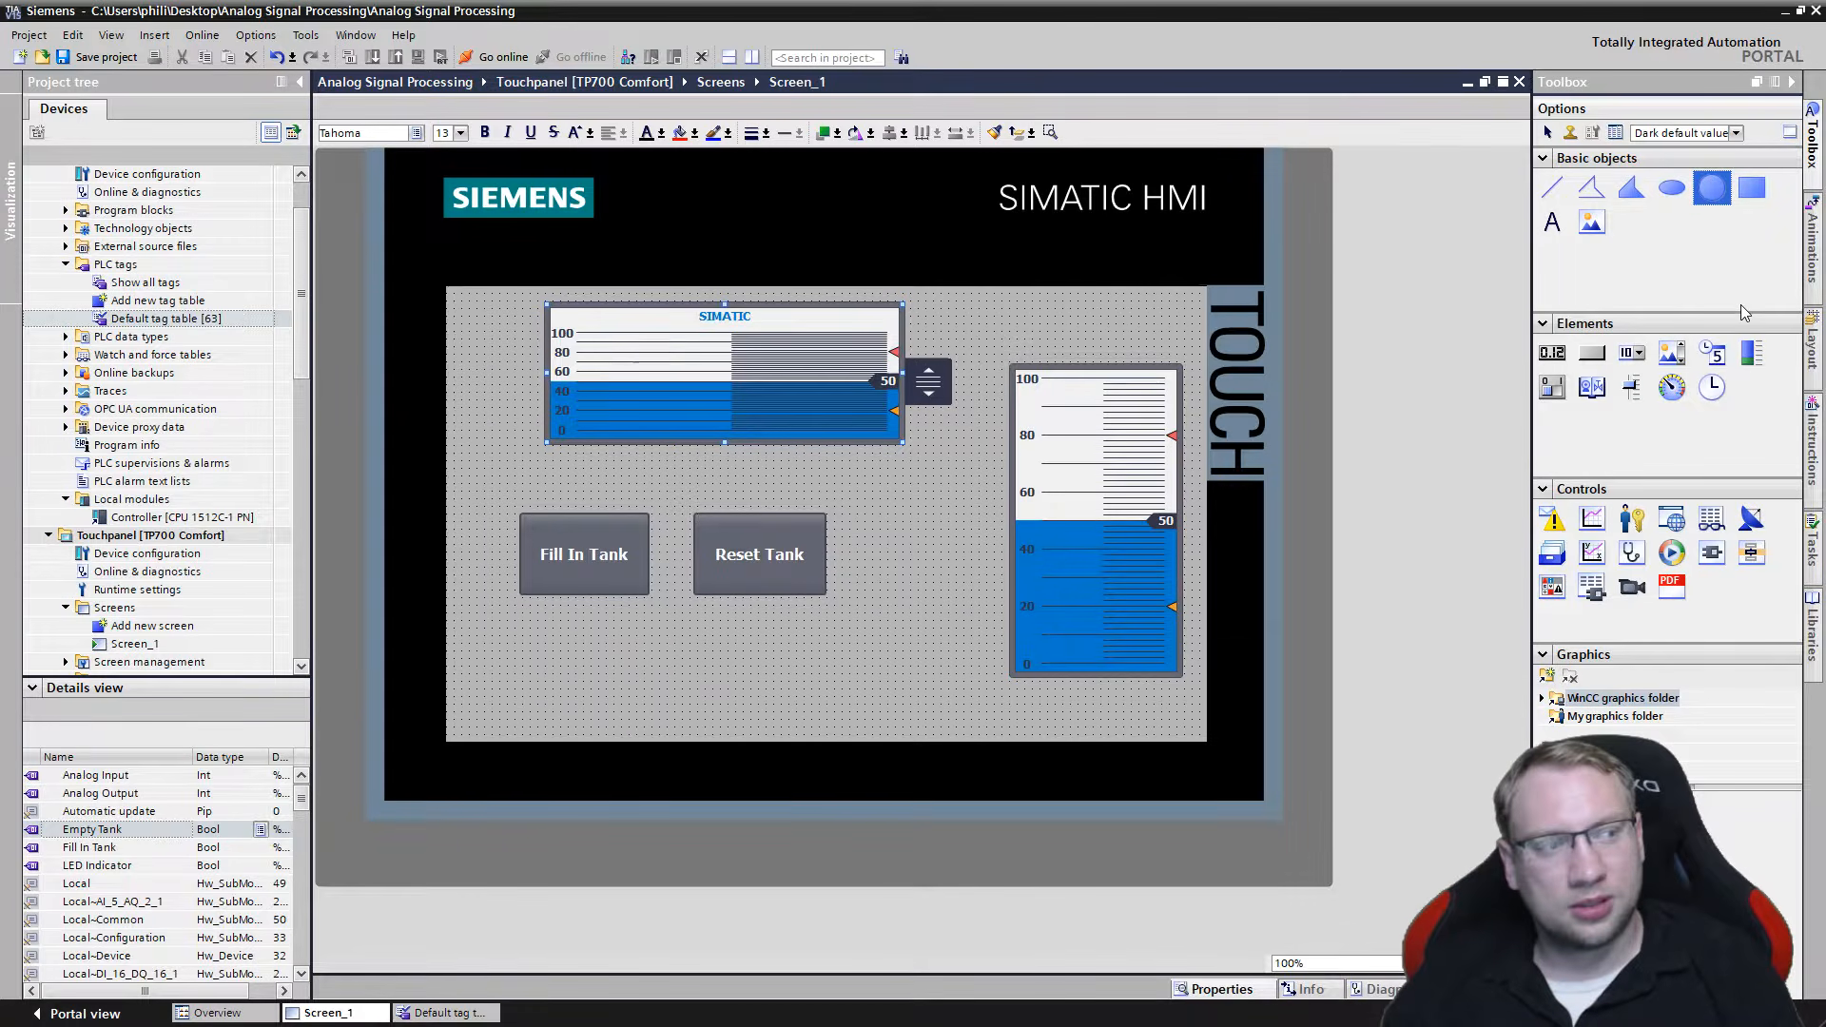
mouse_move(1065, 492)
mouse_down()
mouse_move(1103, 529)
mouse_move(917, 645)
mouse_up()
click(1103, 447)
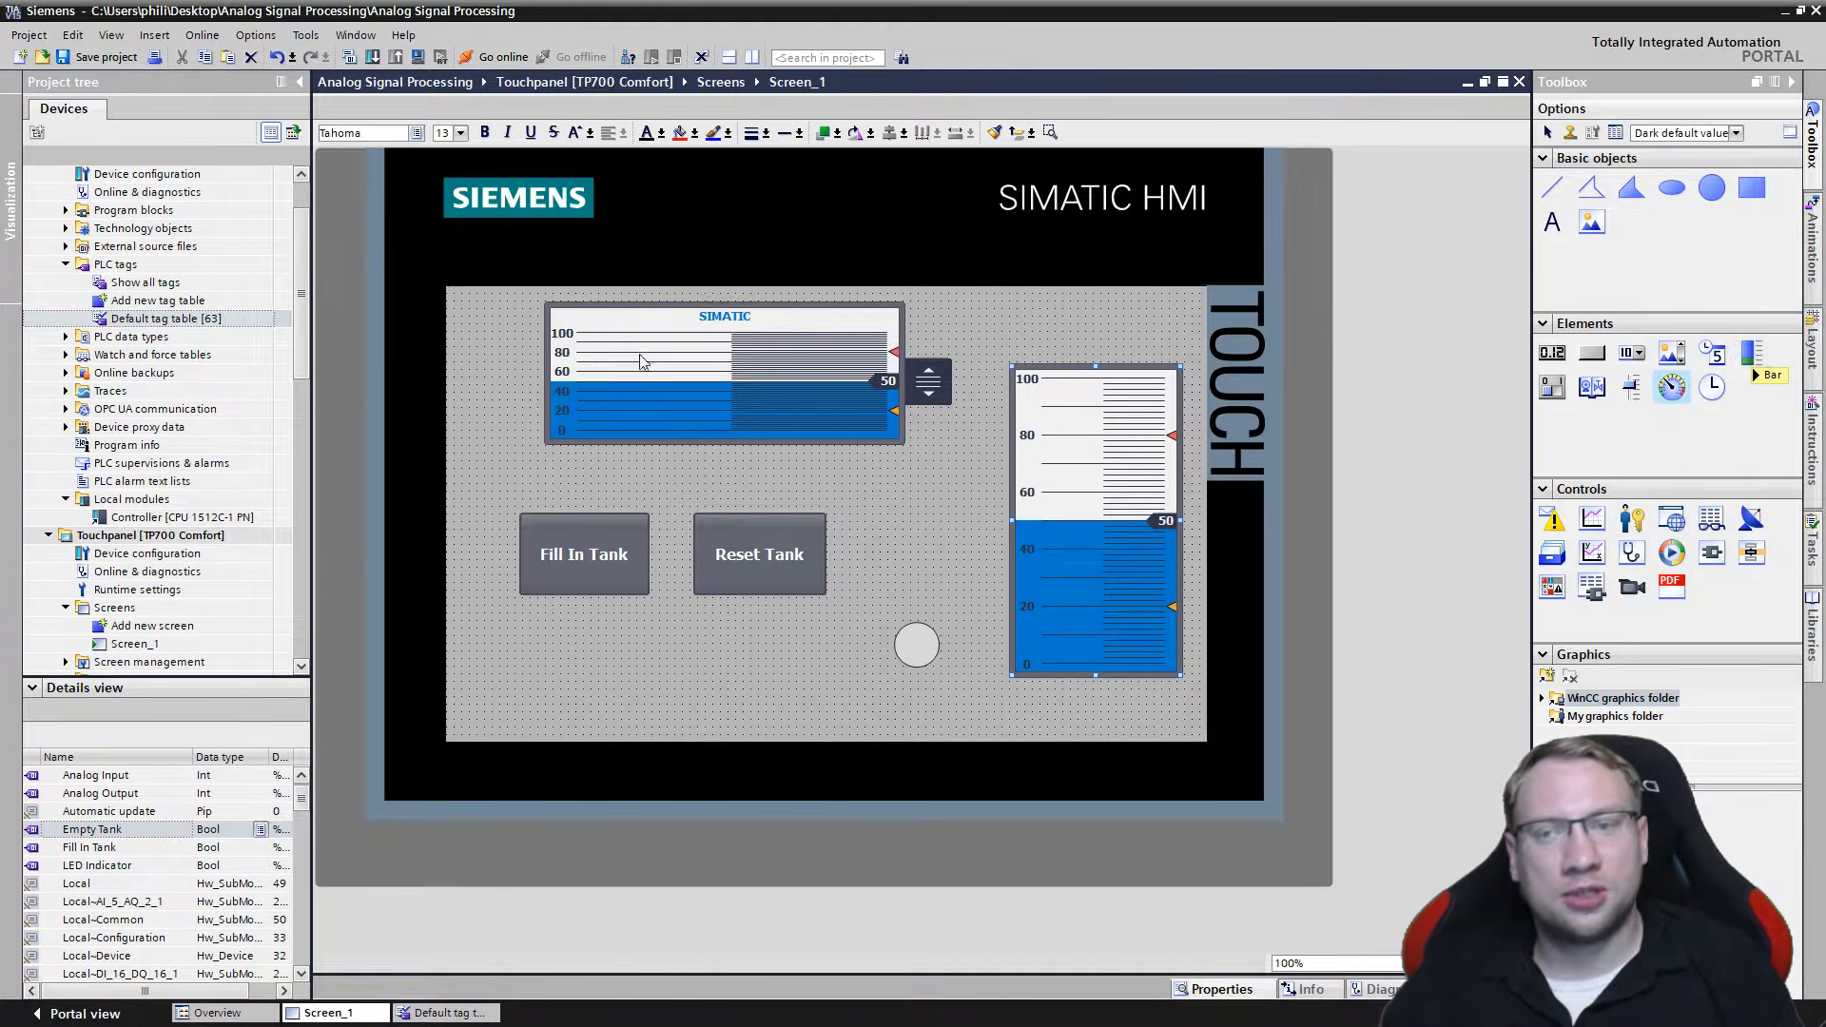
click(749, 316)
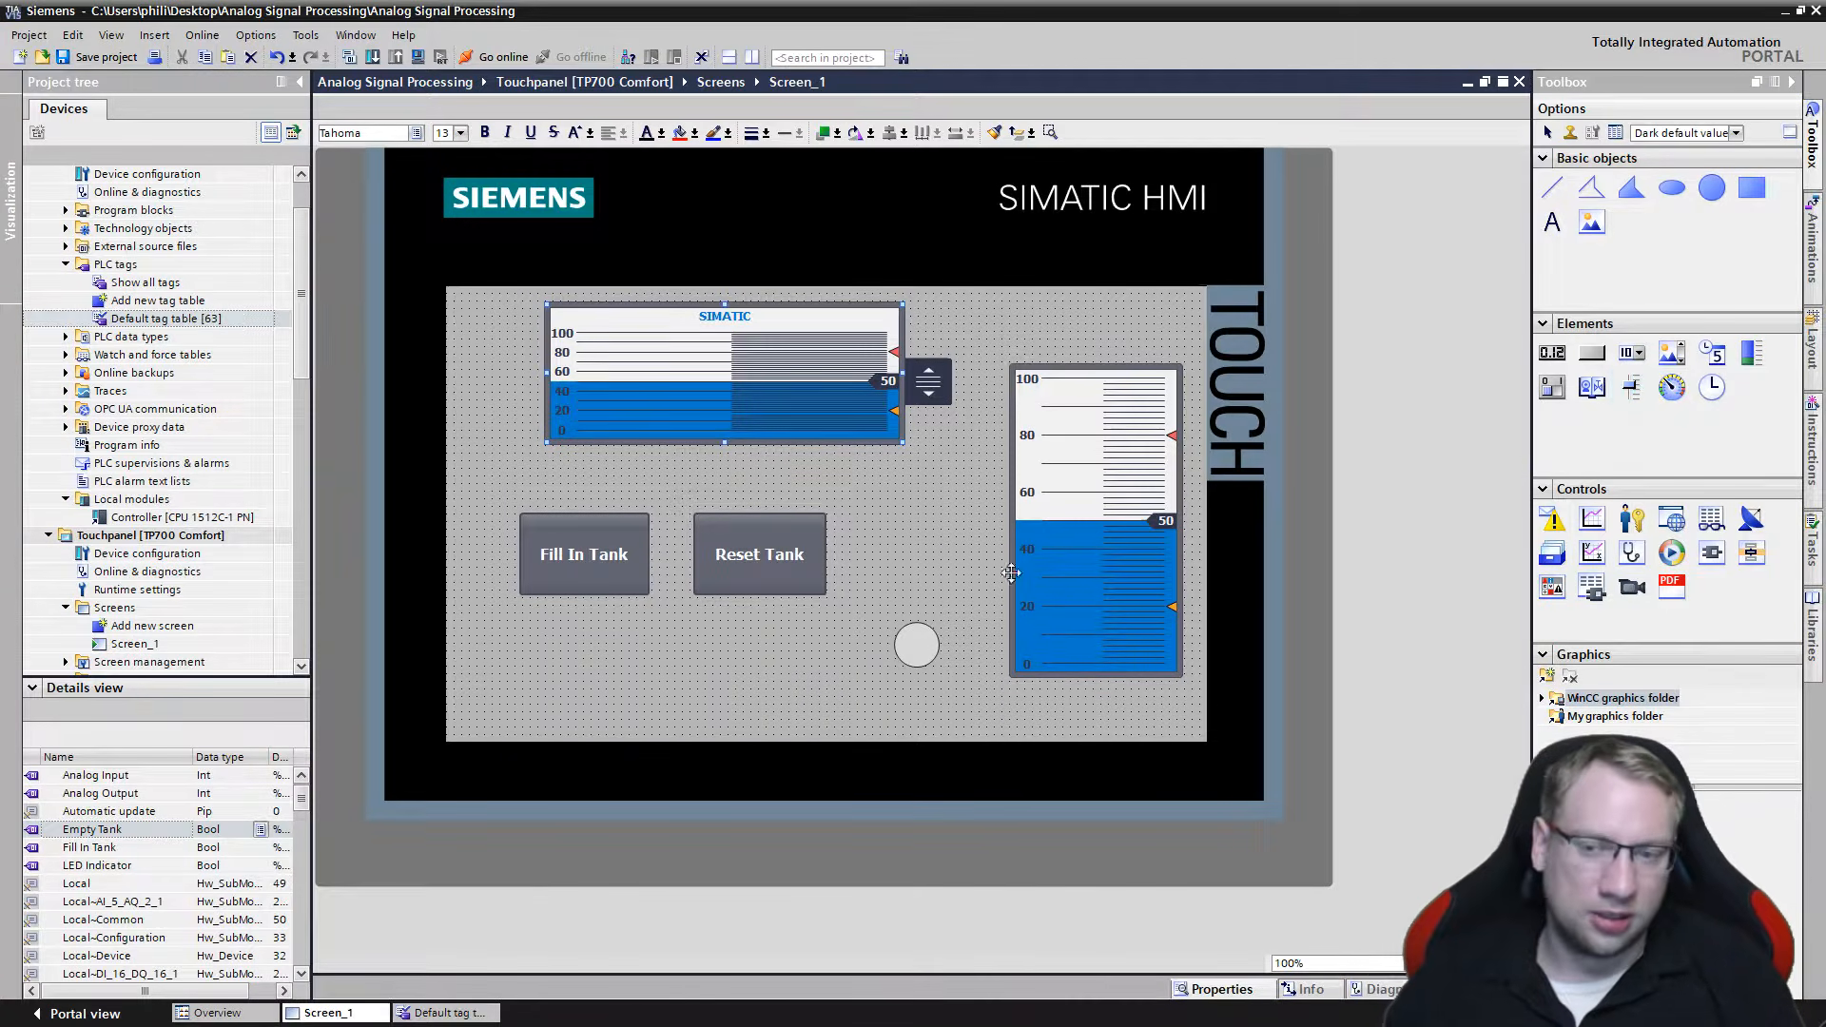
click(889, 630)
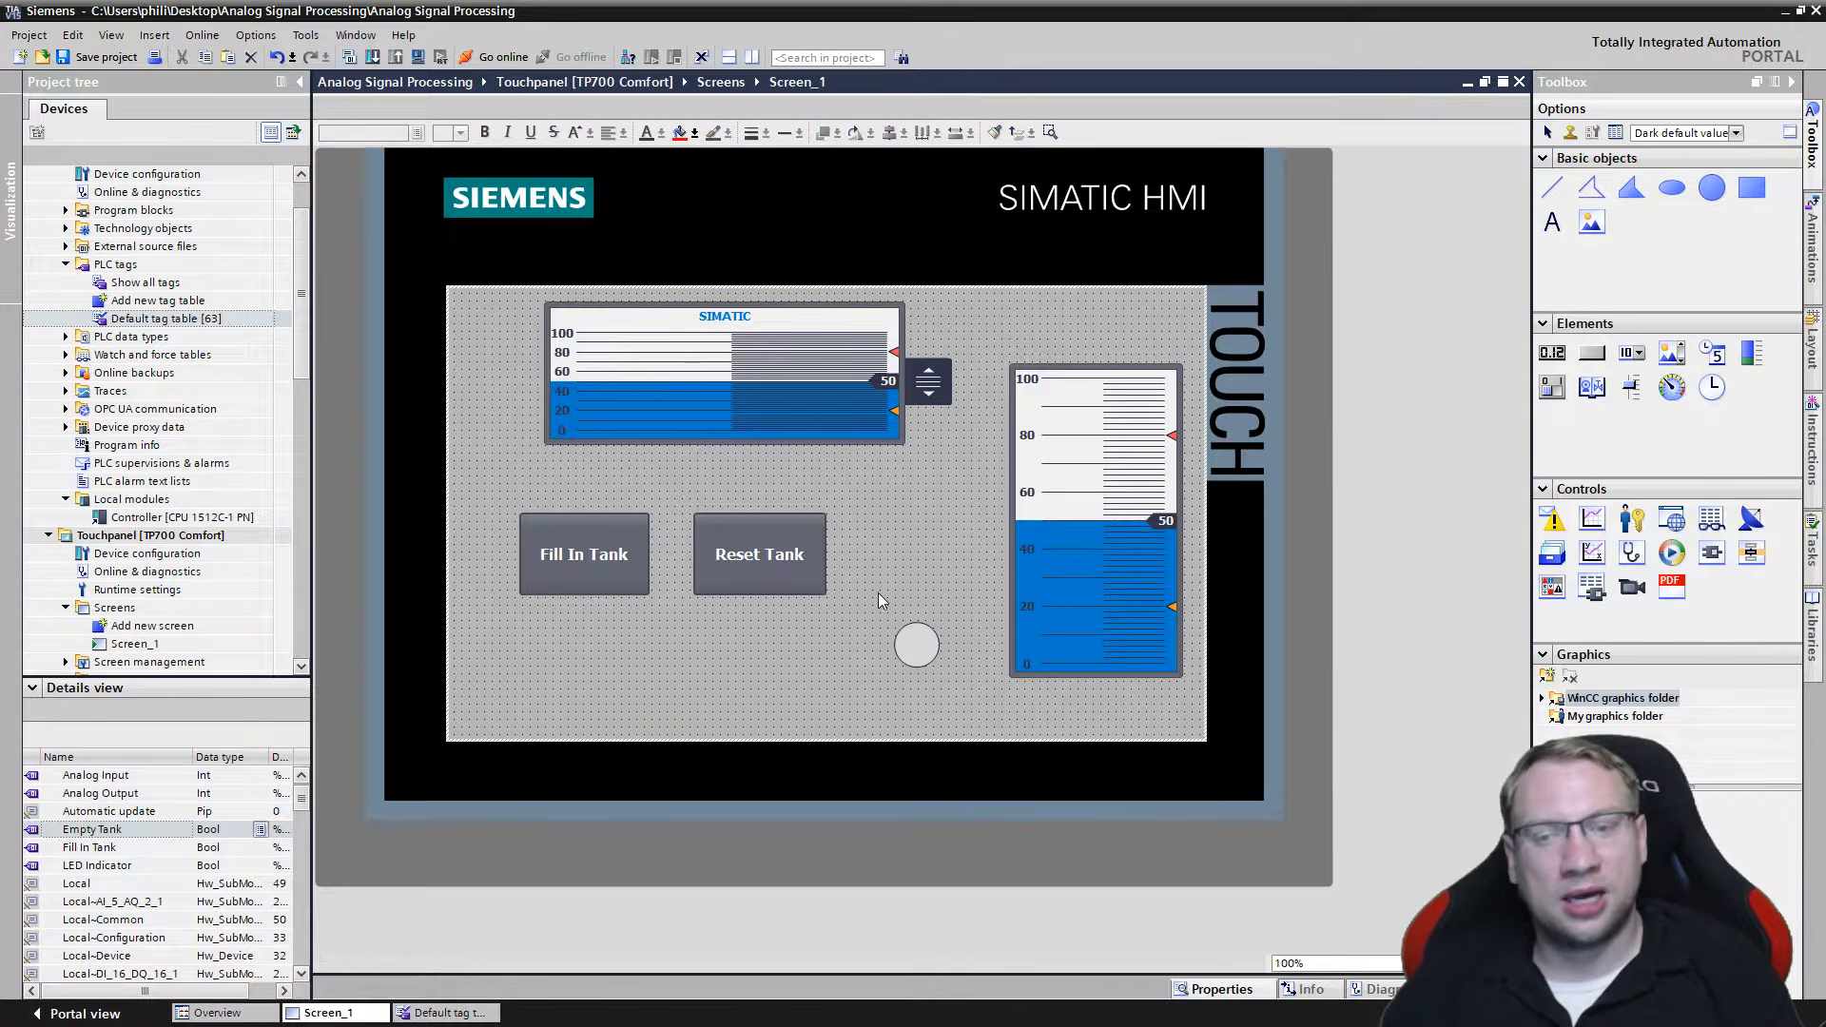
click(916, 646)
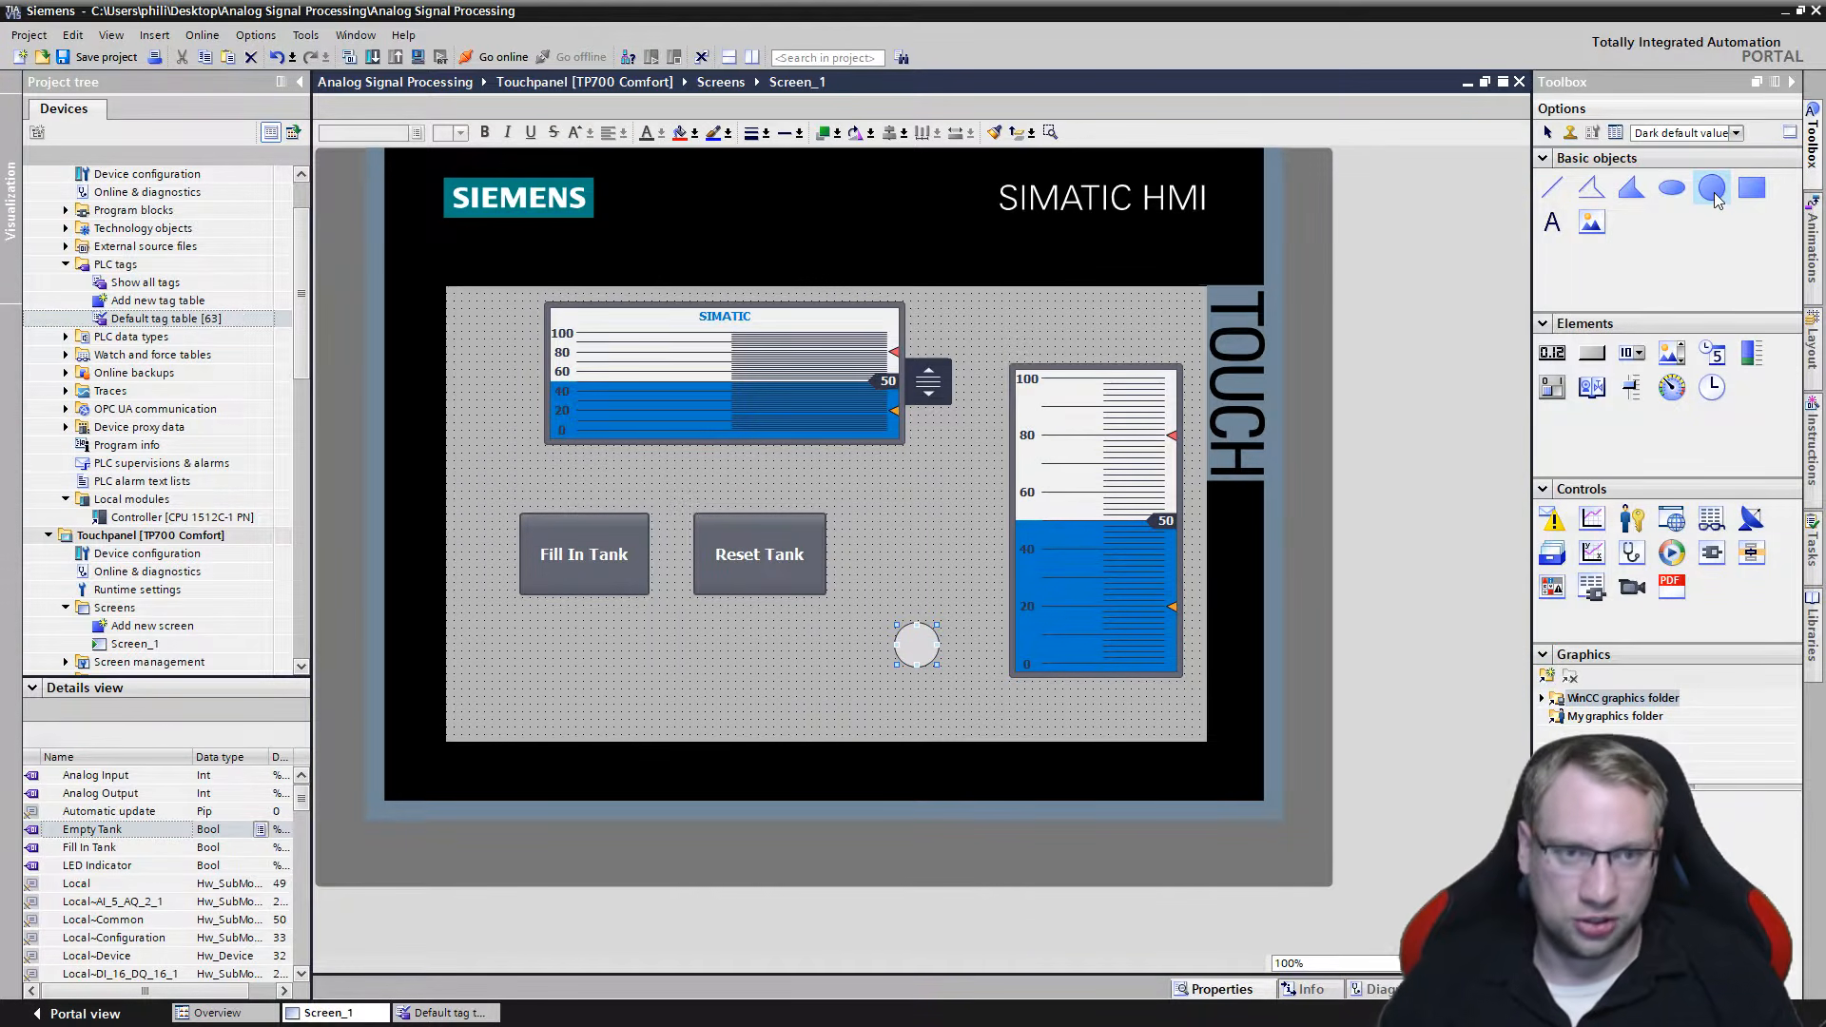
click(930, 541)
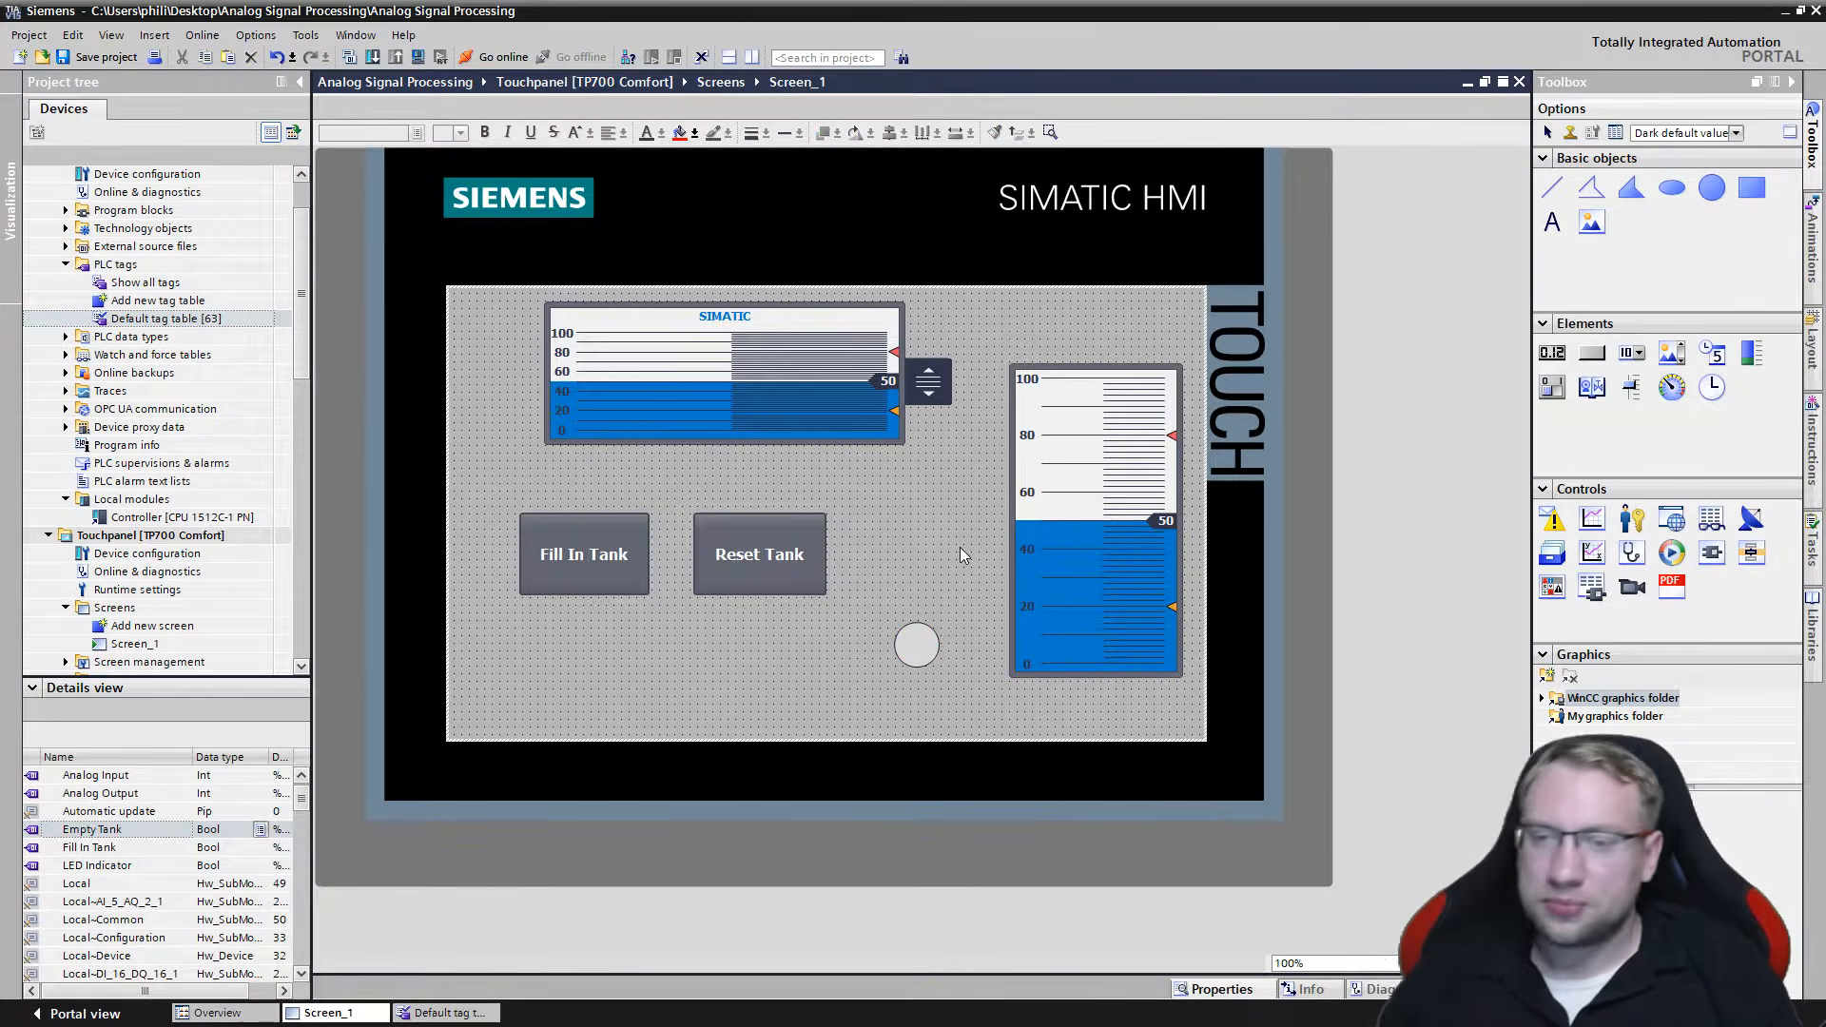
click(112, 61)
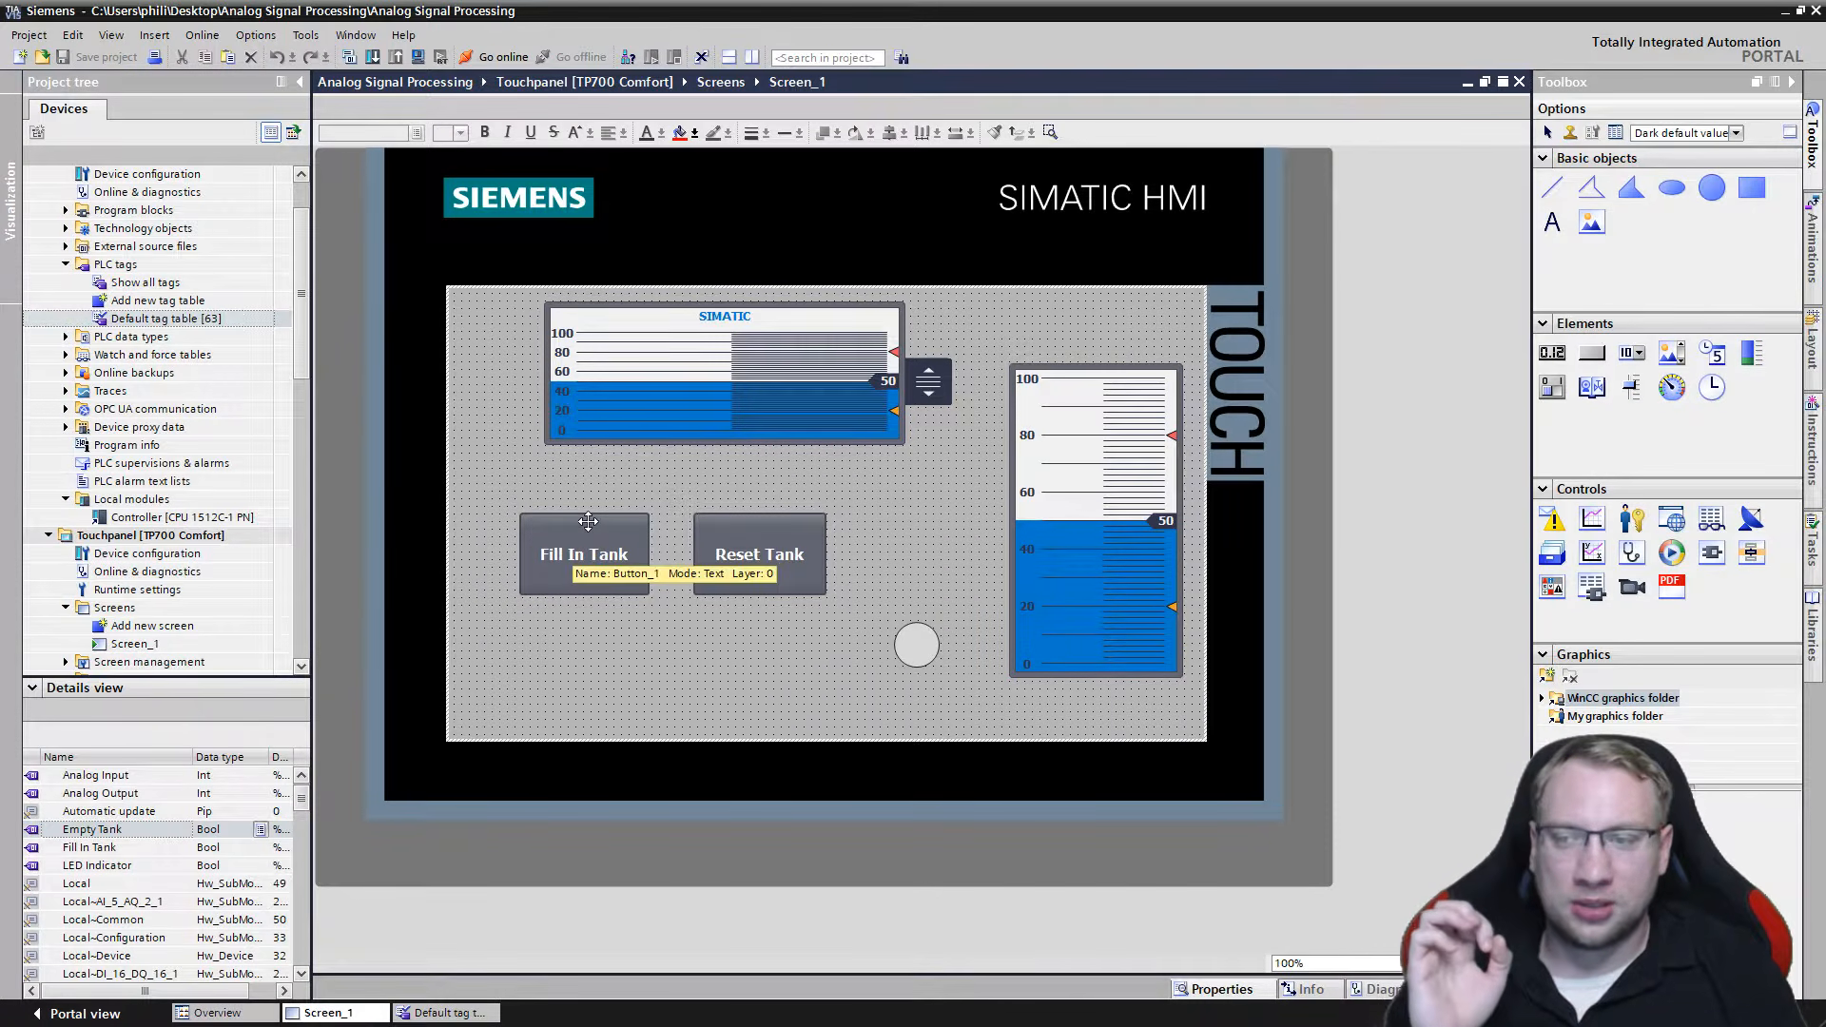
Narrow the Data type column in the Details view to show the full addresses of the PLC tags.
click(1077, 492)
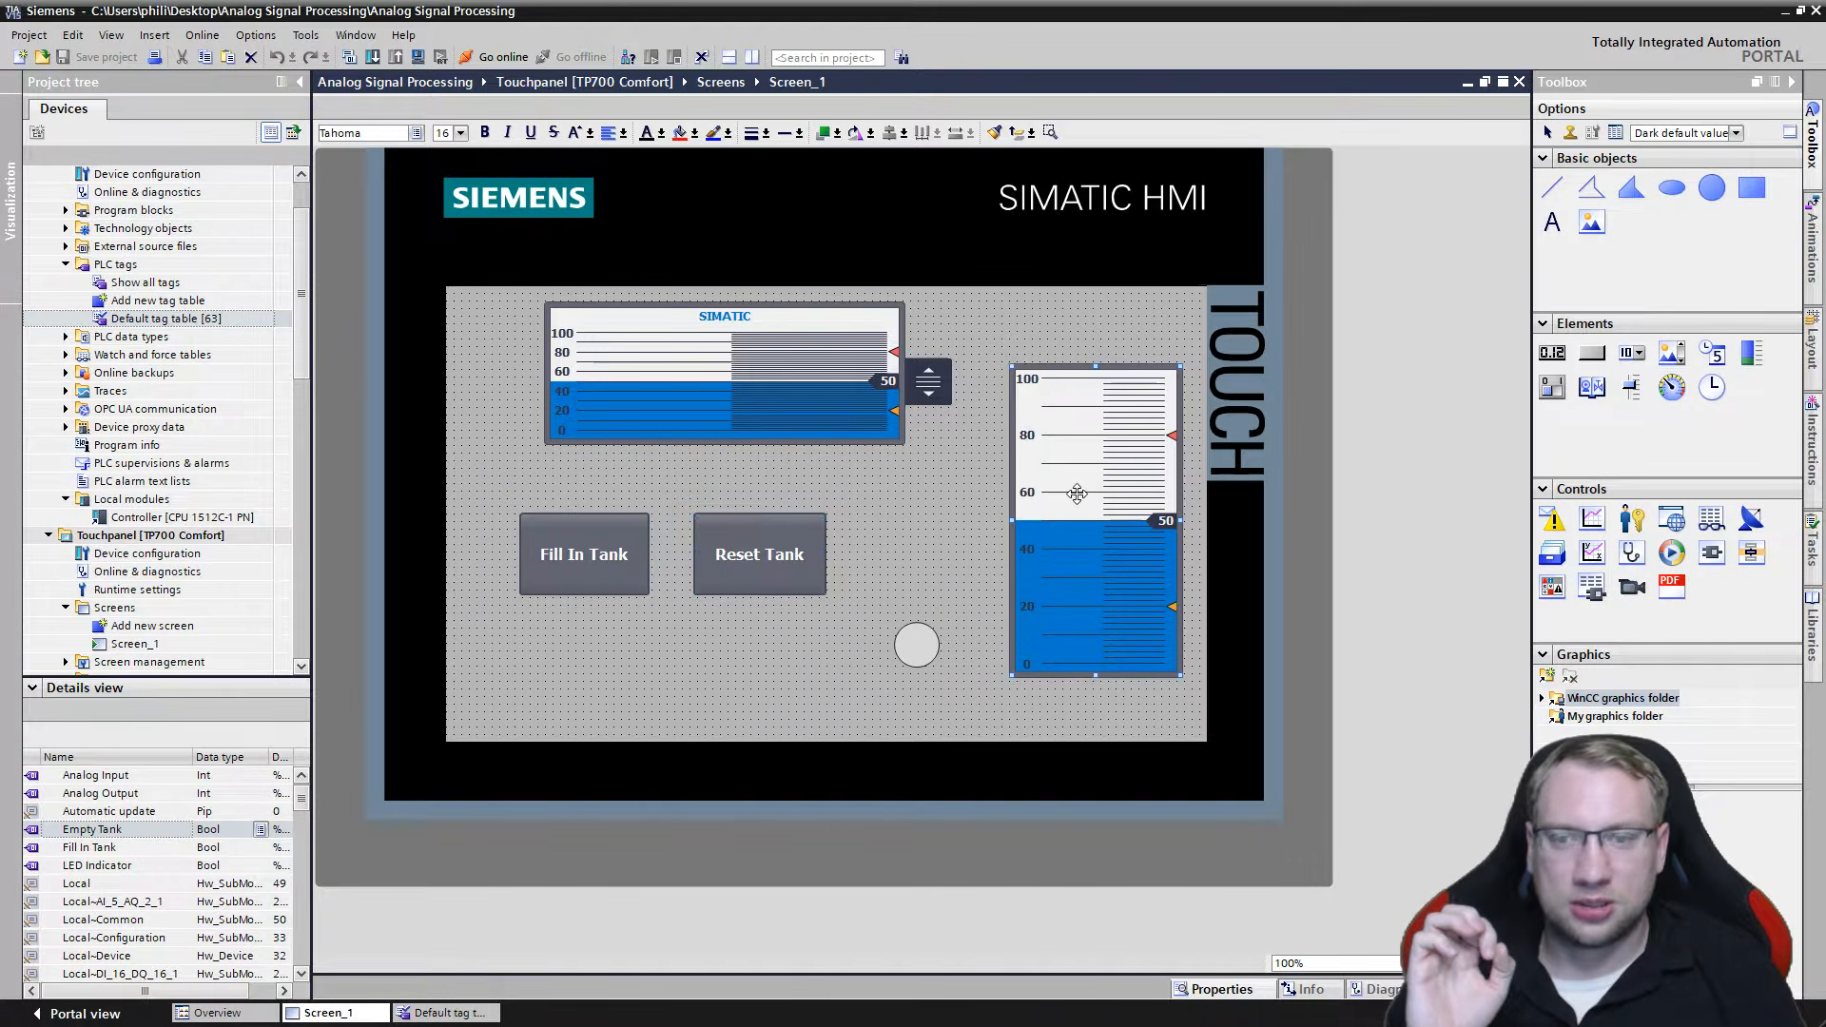
click(850, 400)
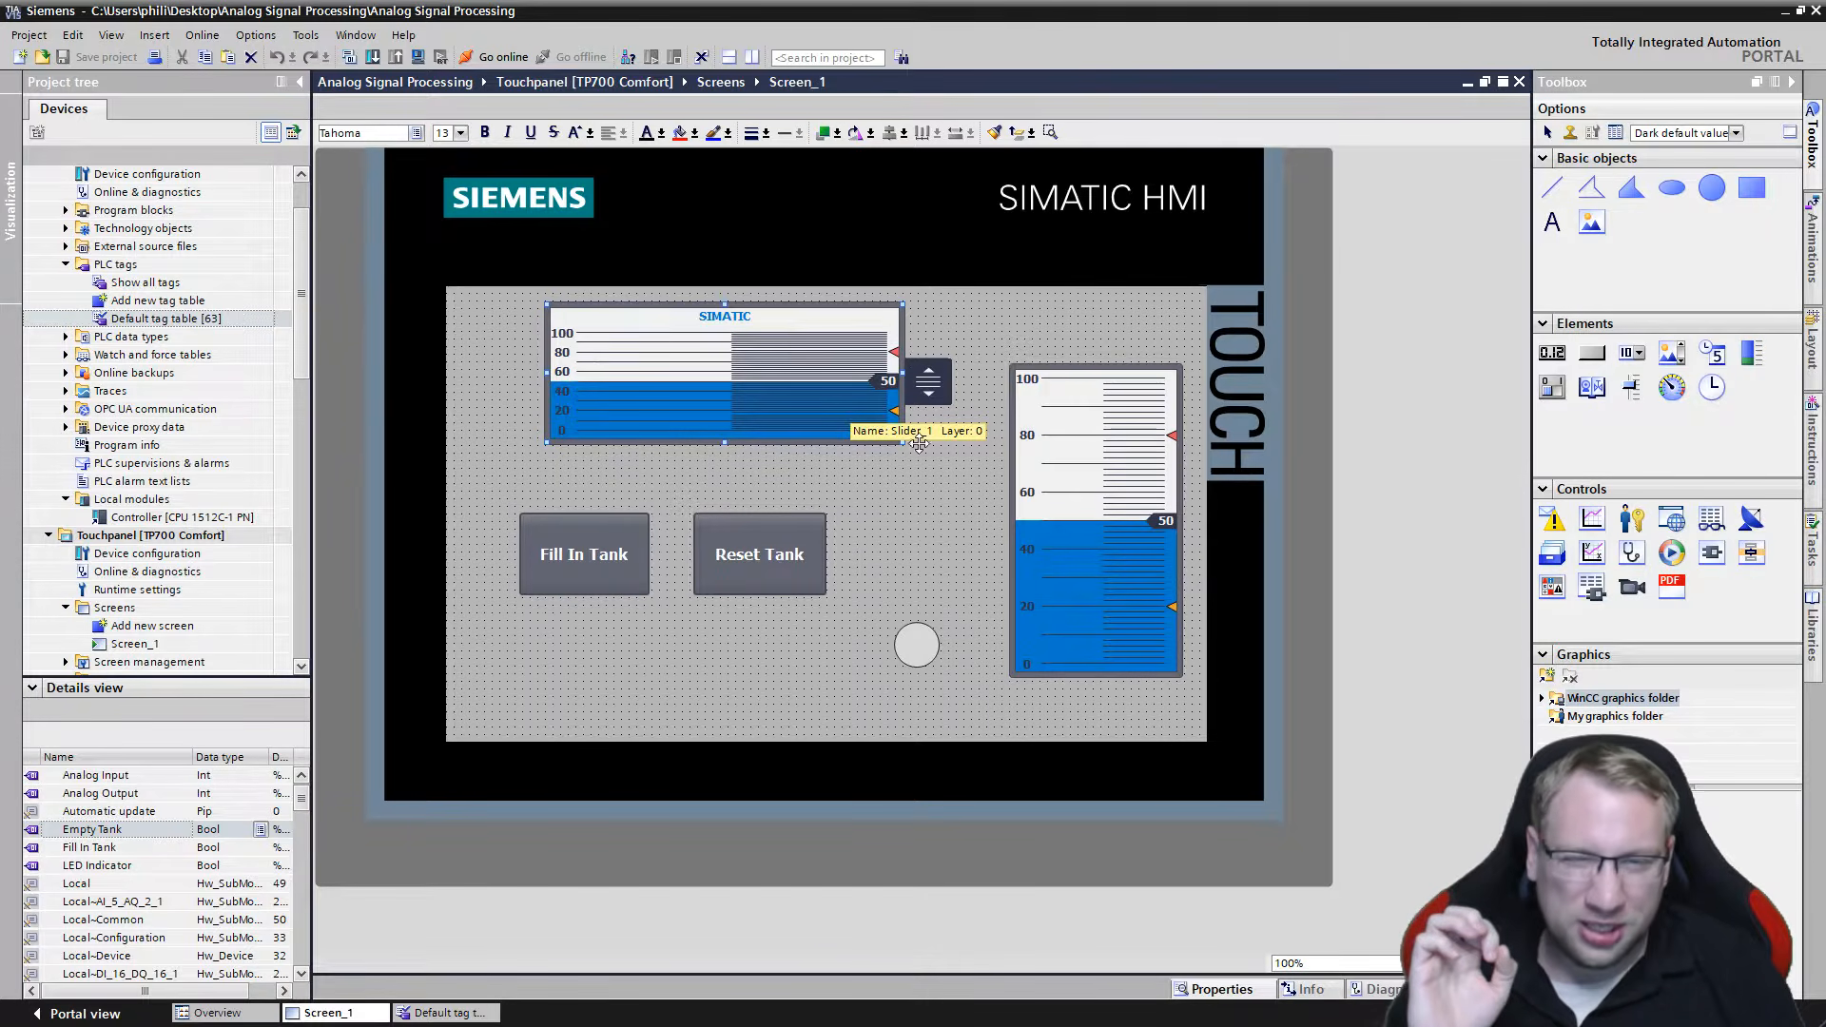
drag(195, 757, 152, 757)
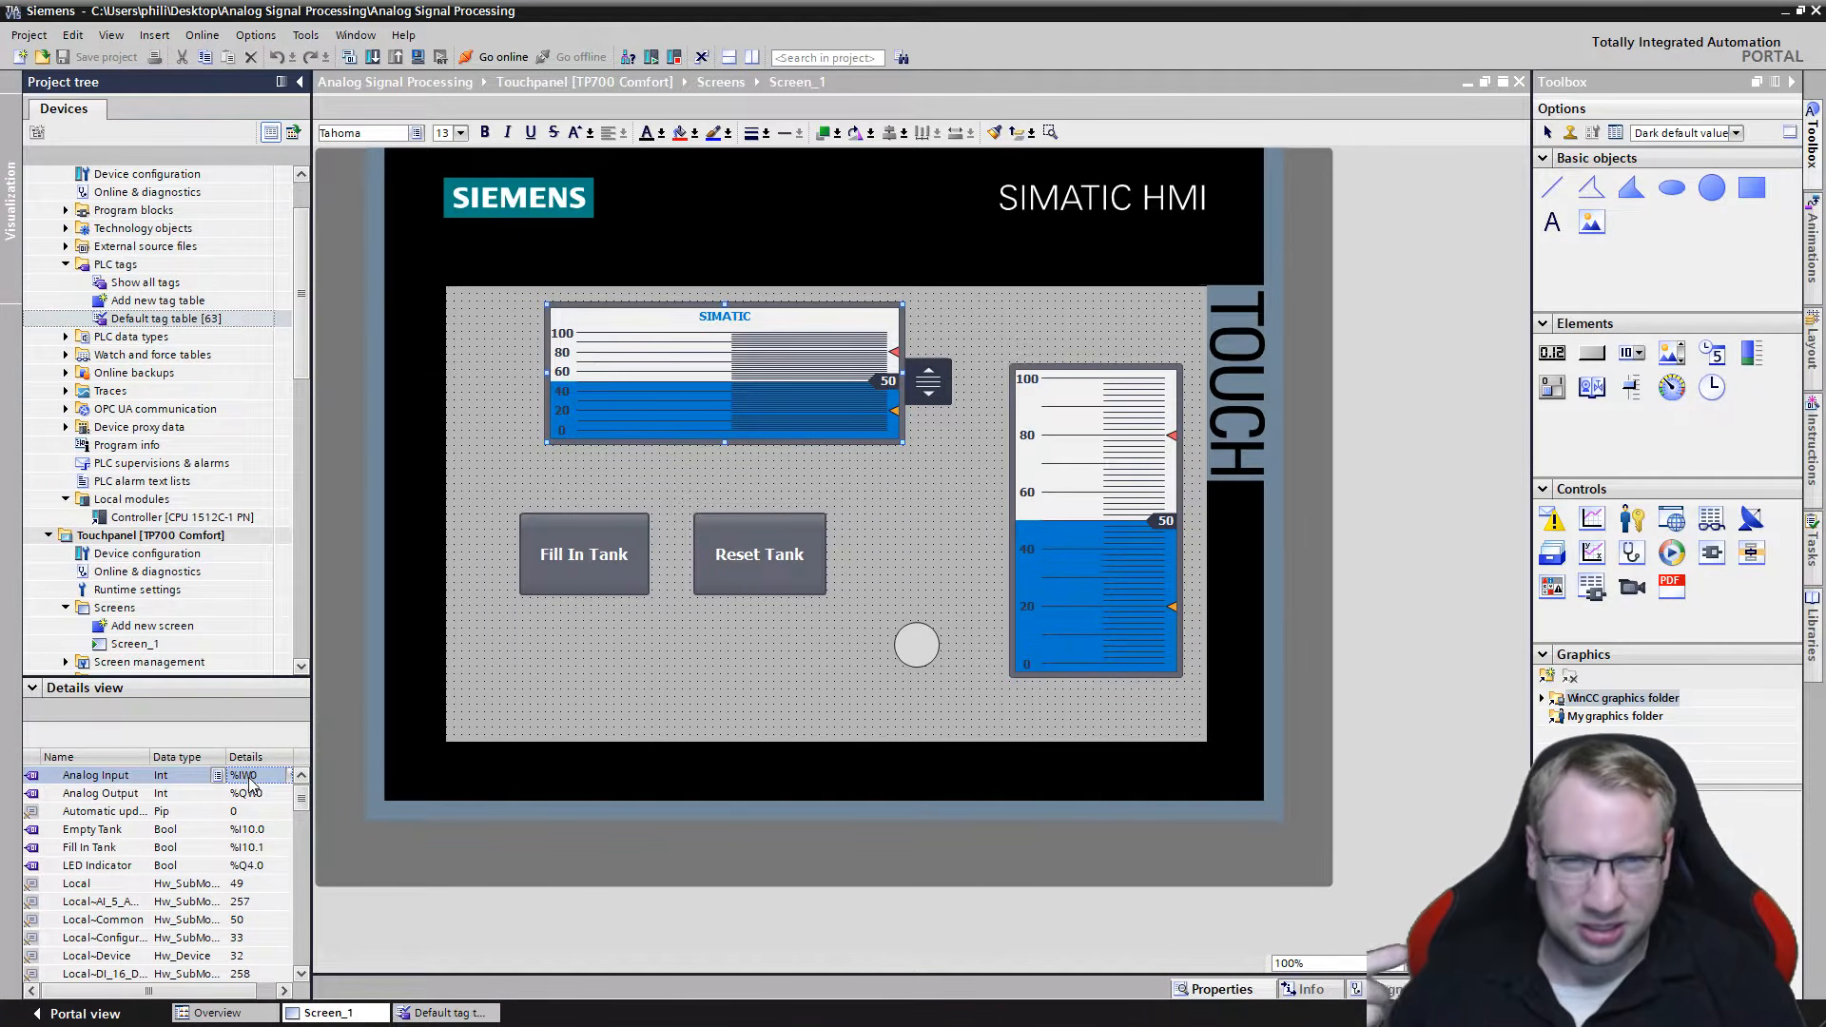
click(719, 670)
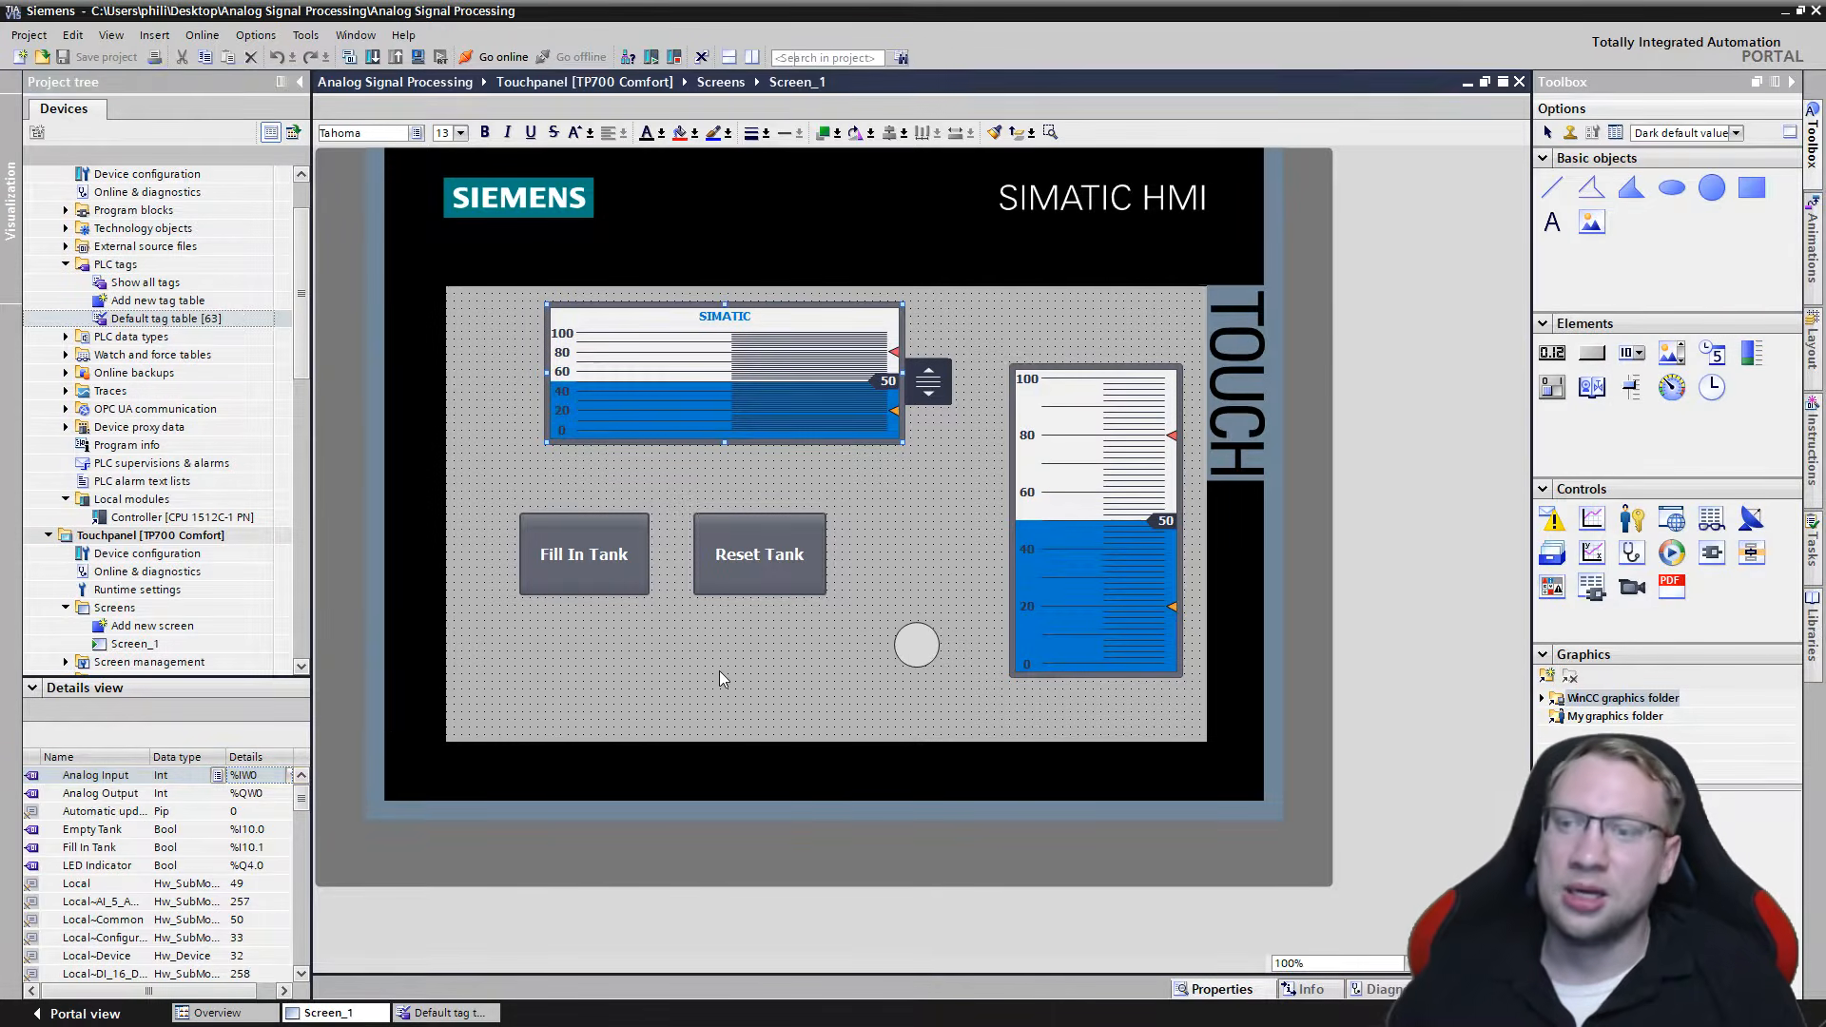
click(567, 517)
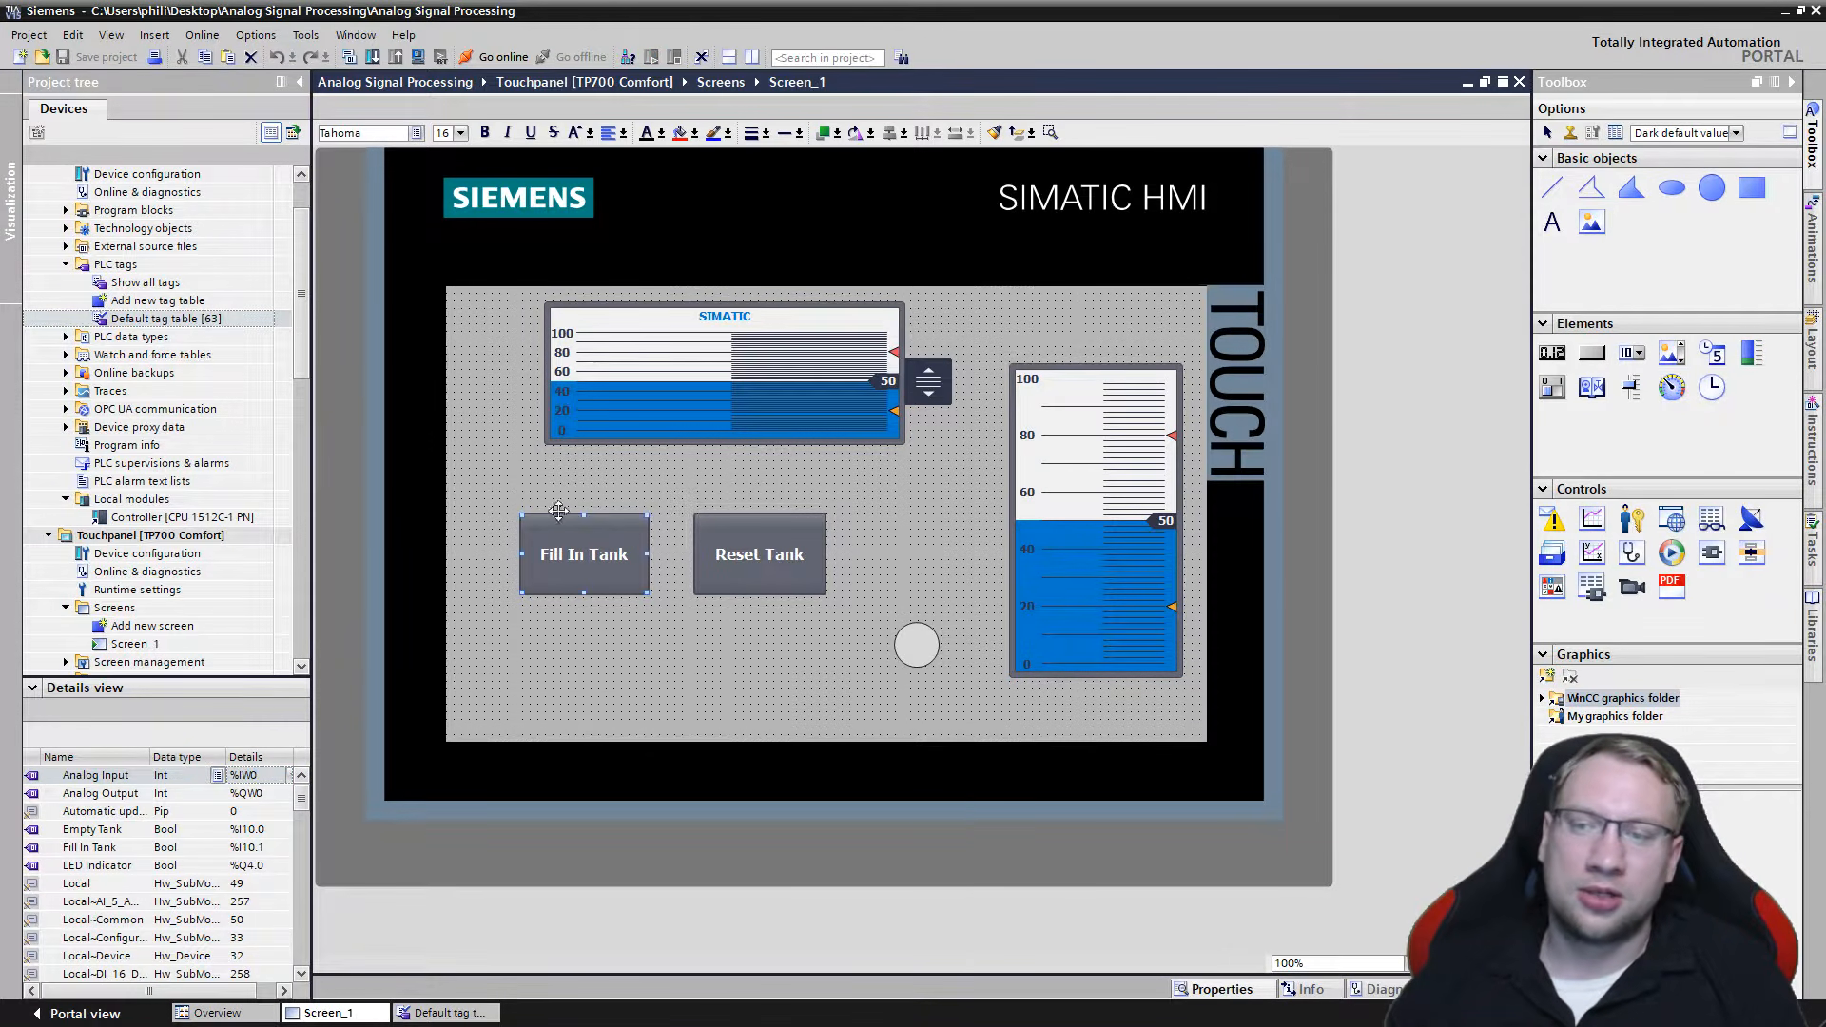
drag(868, 490, 519, 638)
click(610, 699)
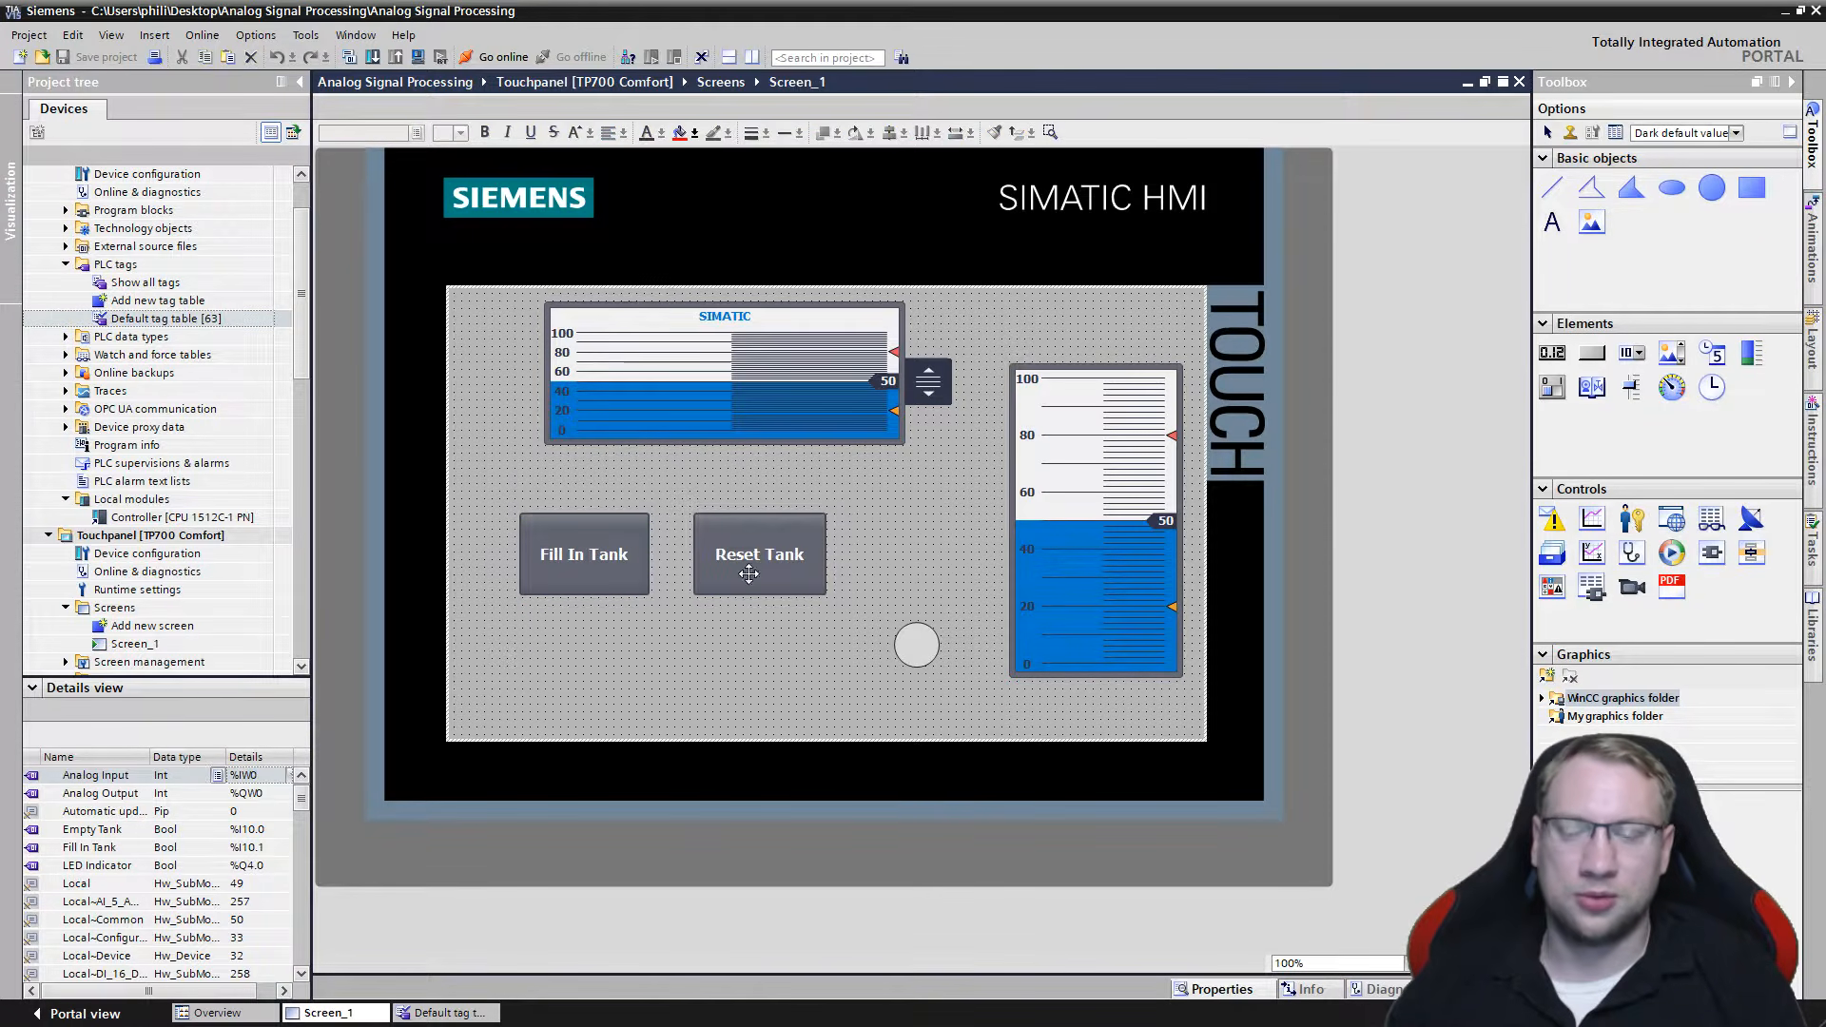
Delete the Reset Tank button and draw a switch element in its place beside the Fill In Tank button.
drag(839, 494, 682, 645)
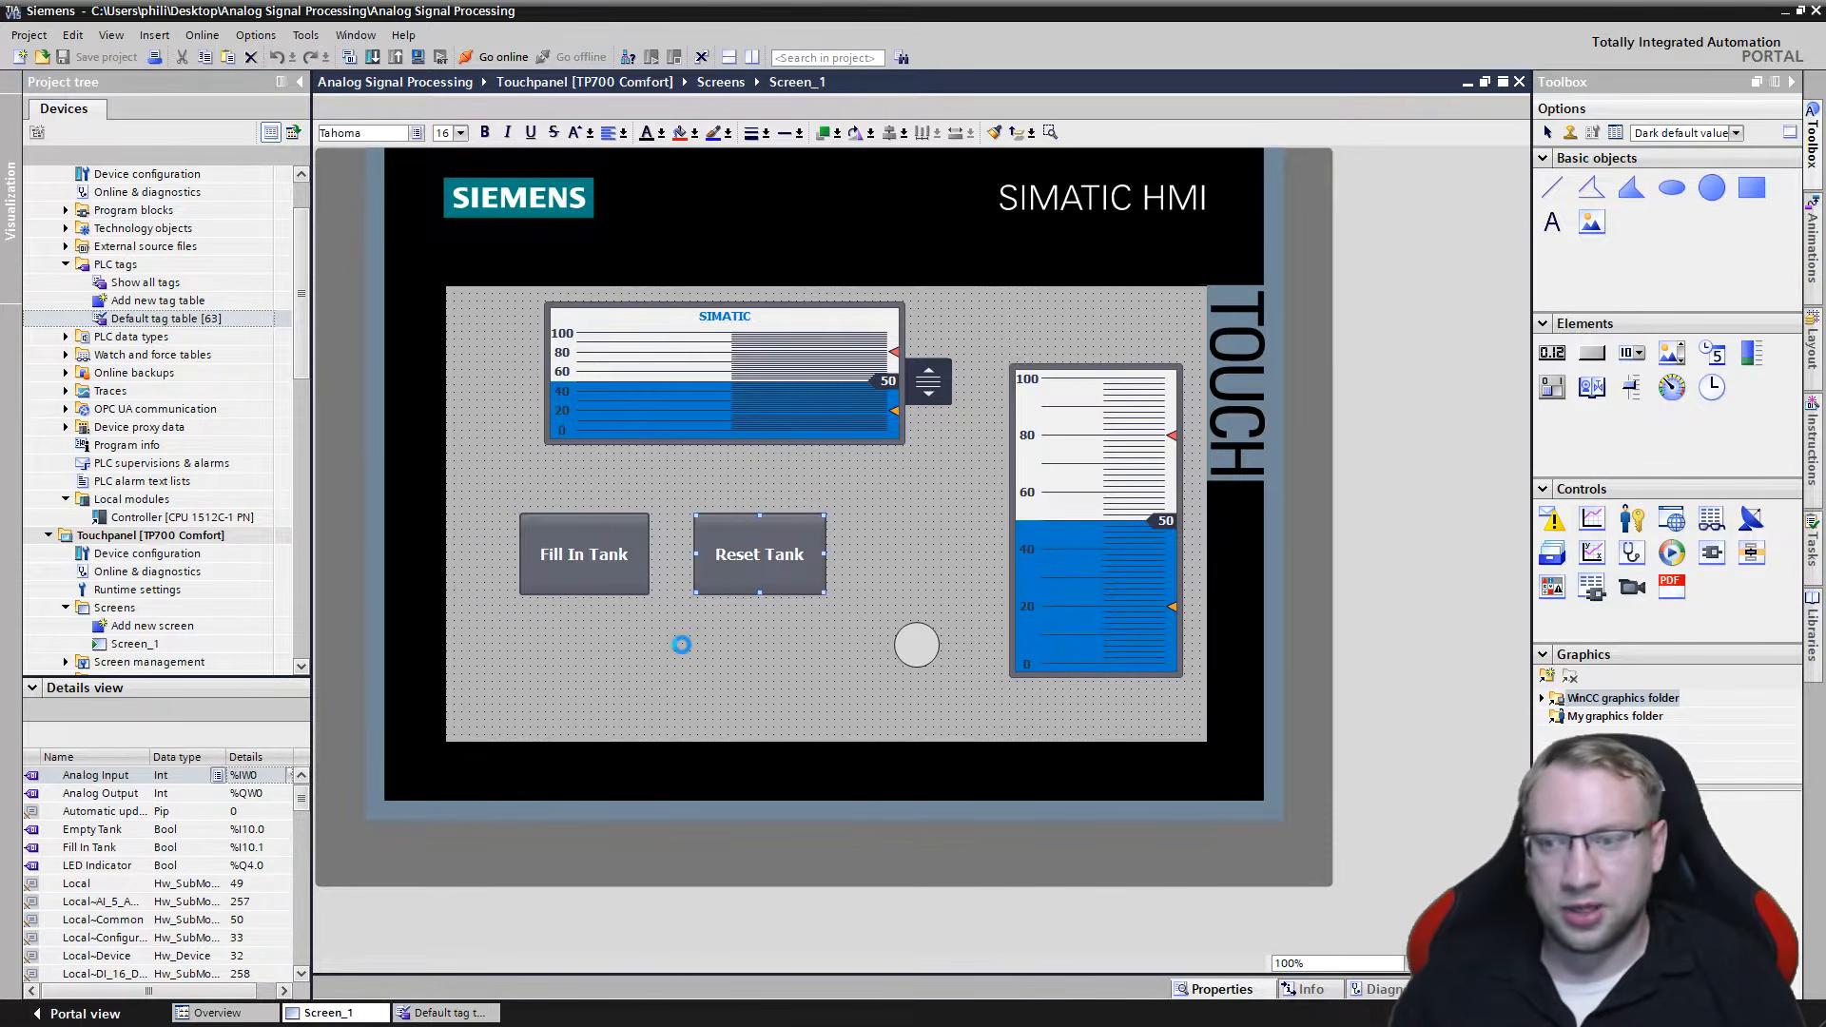
key(Delete)
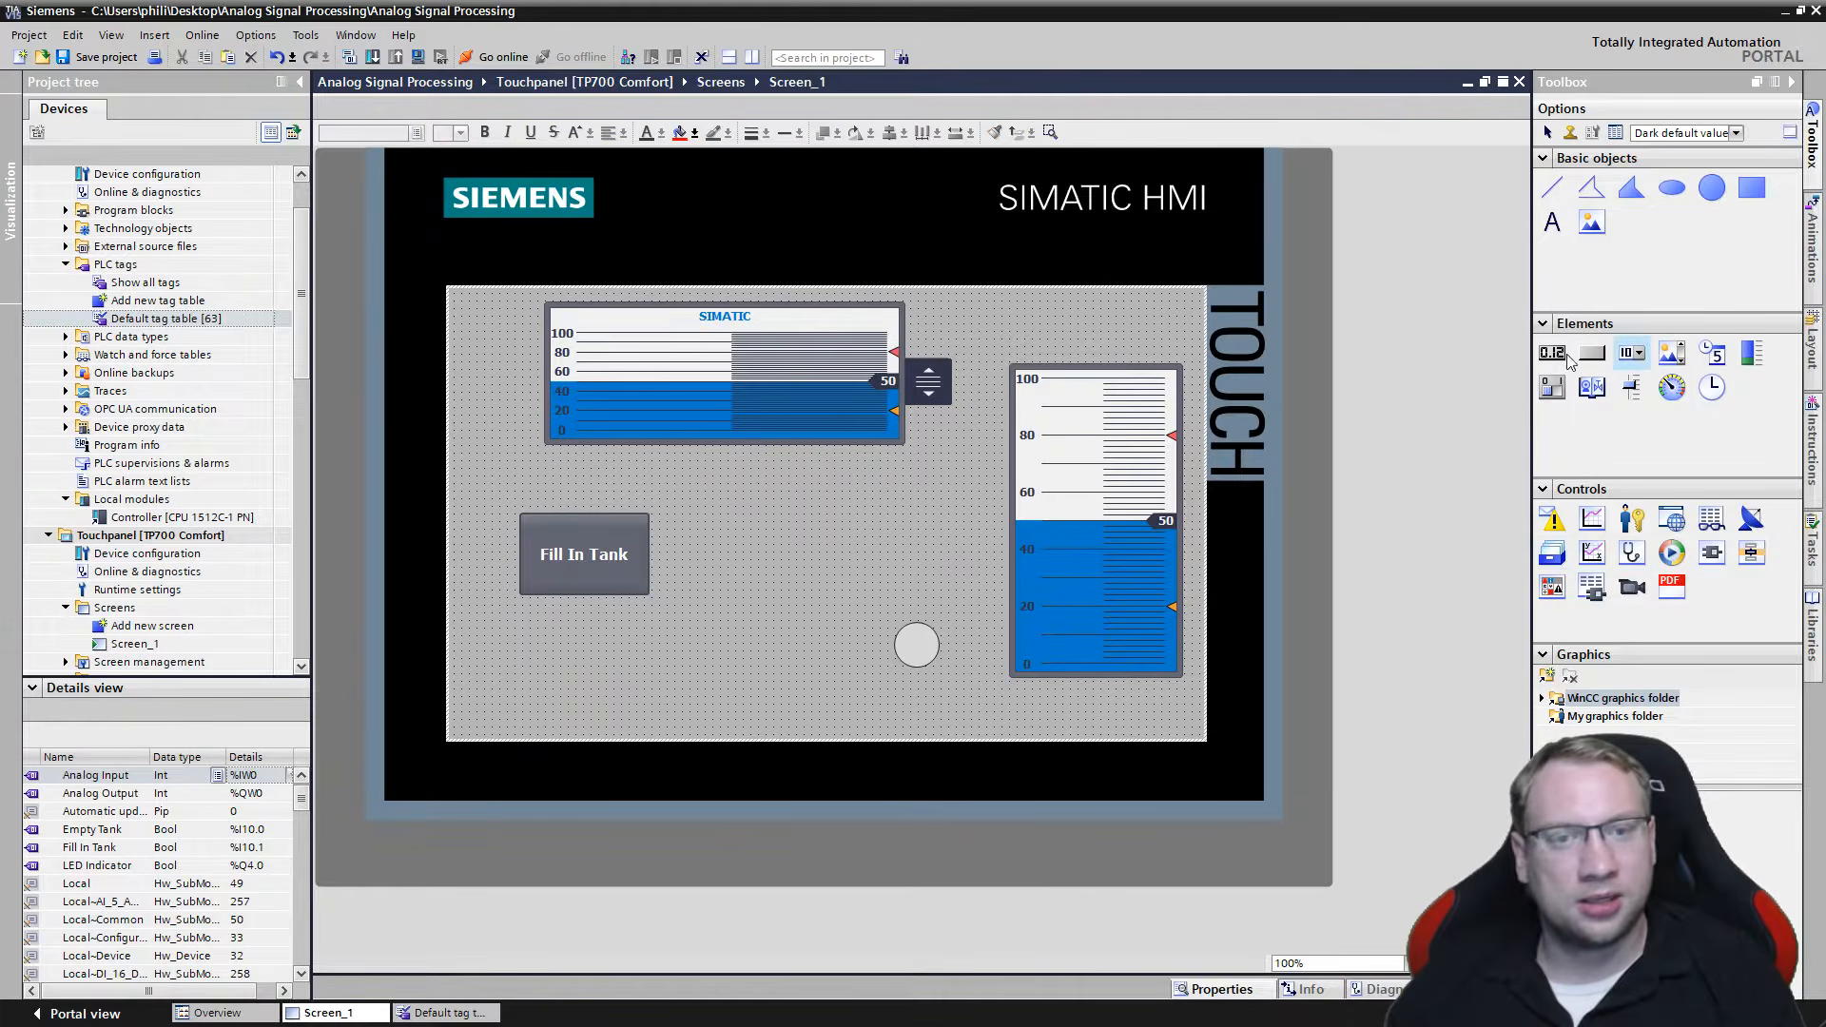
drag(1552, 394, 794, 561)
drag(884, 601, 882, 601)
double_click(835, 559)
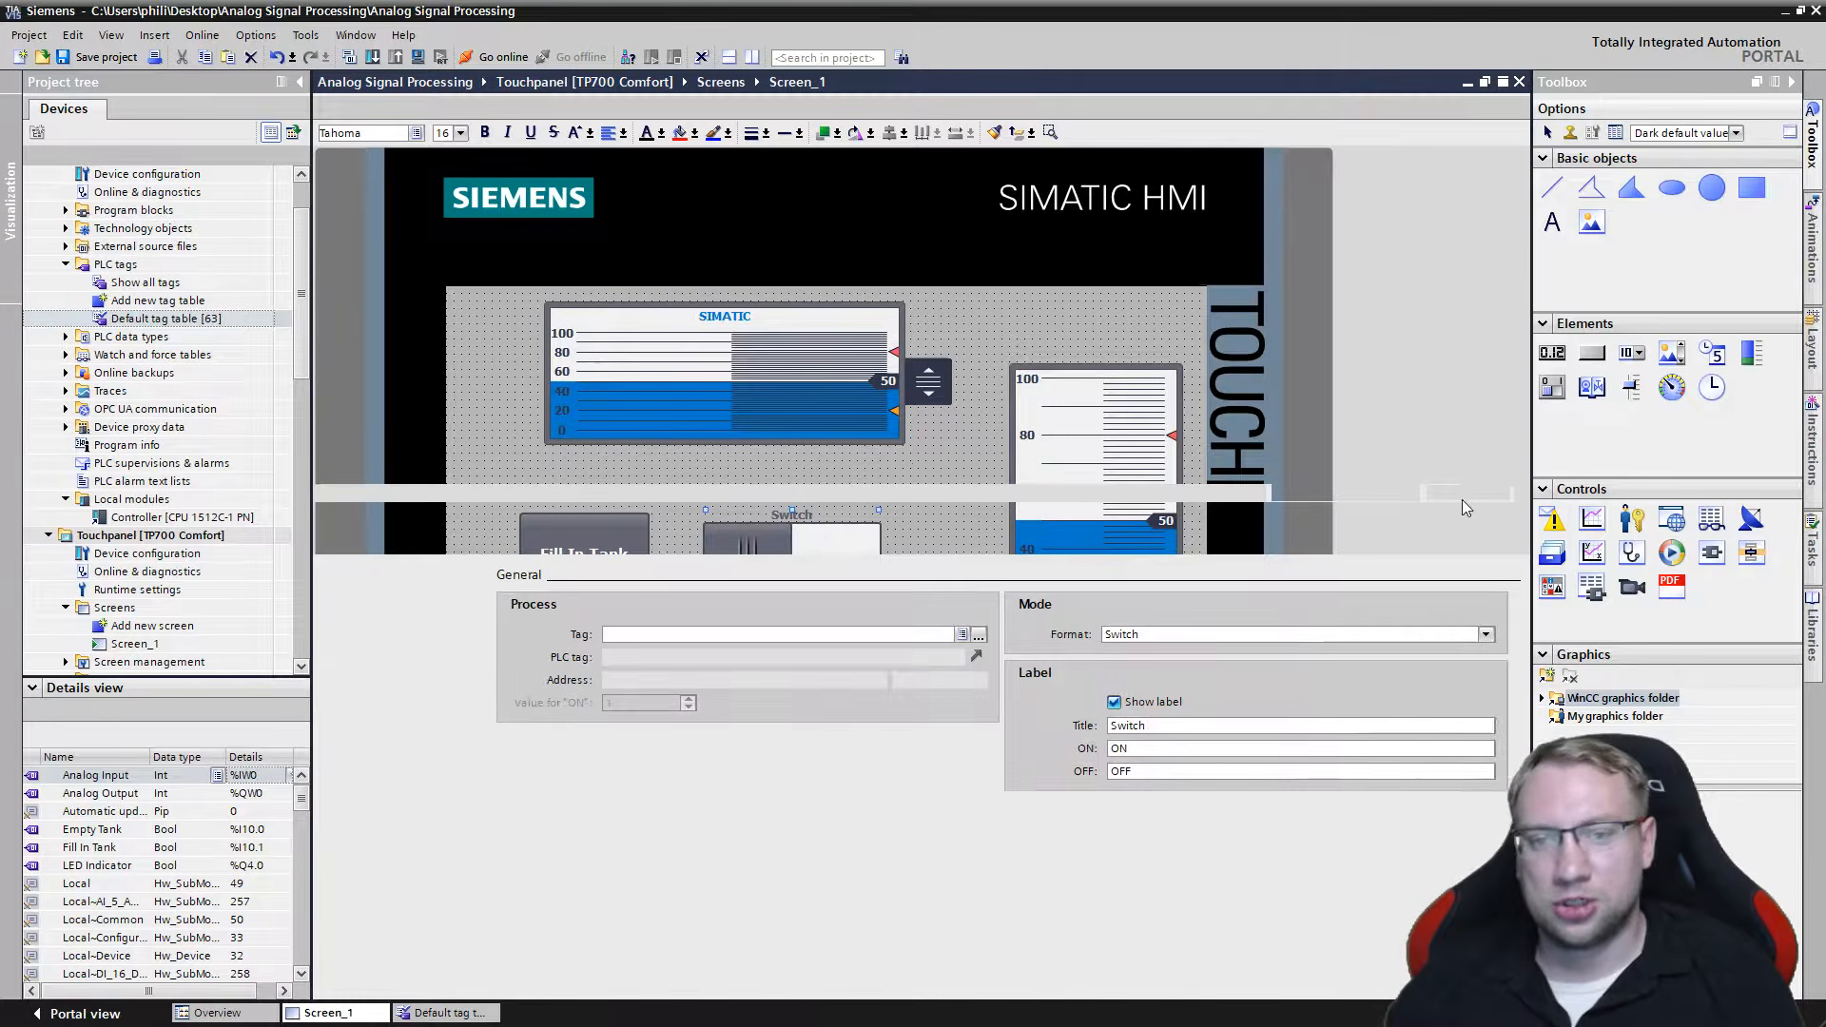
click(1520, 501)
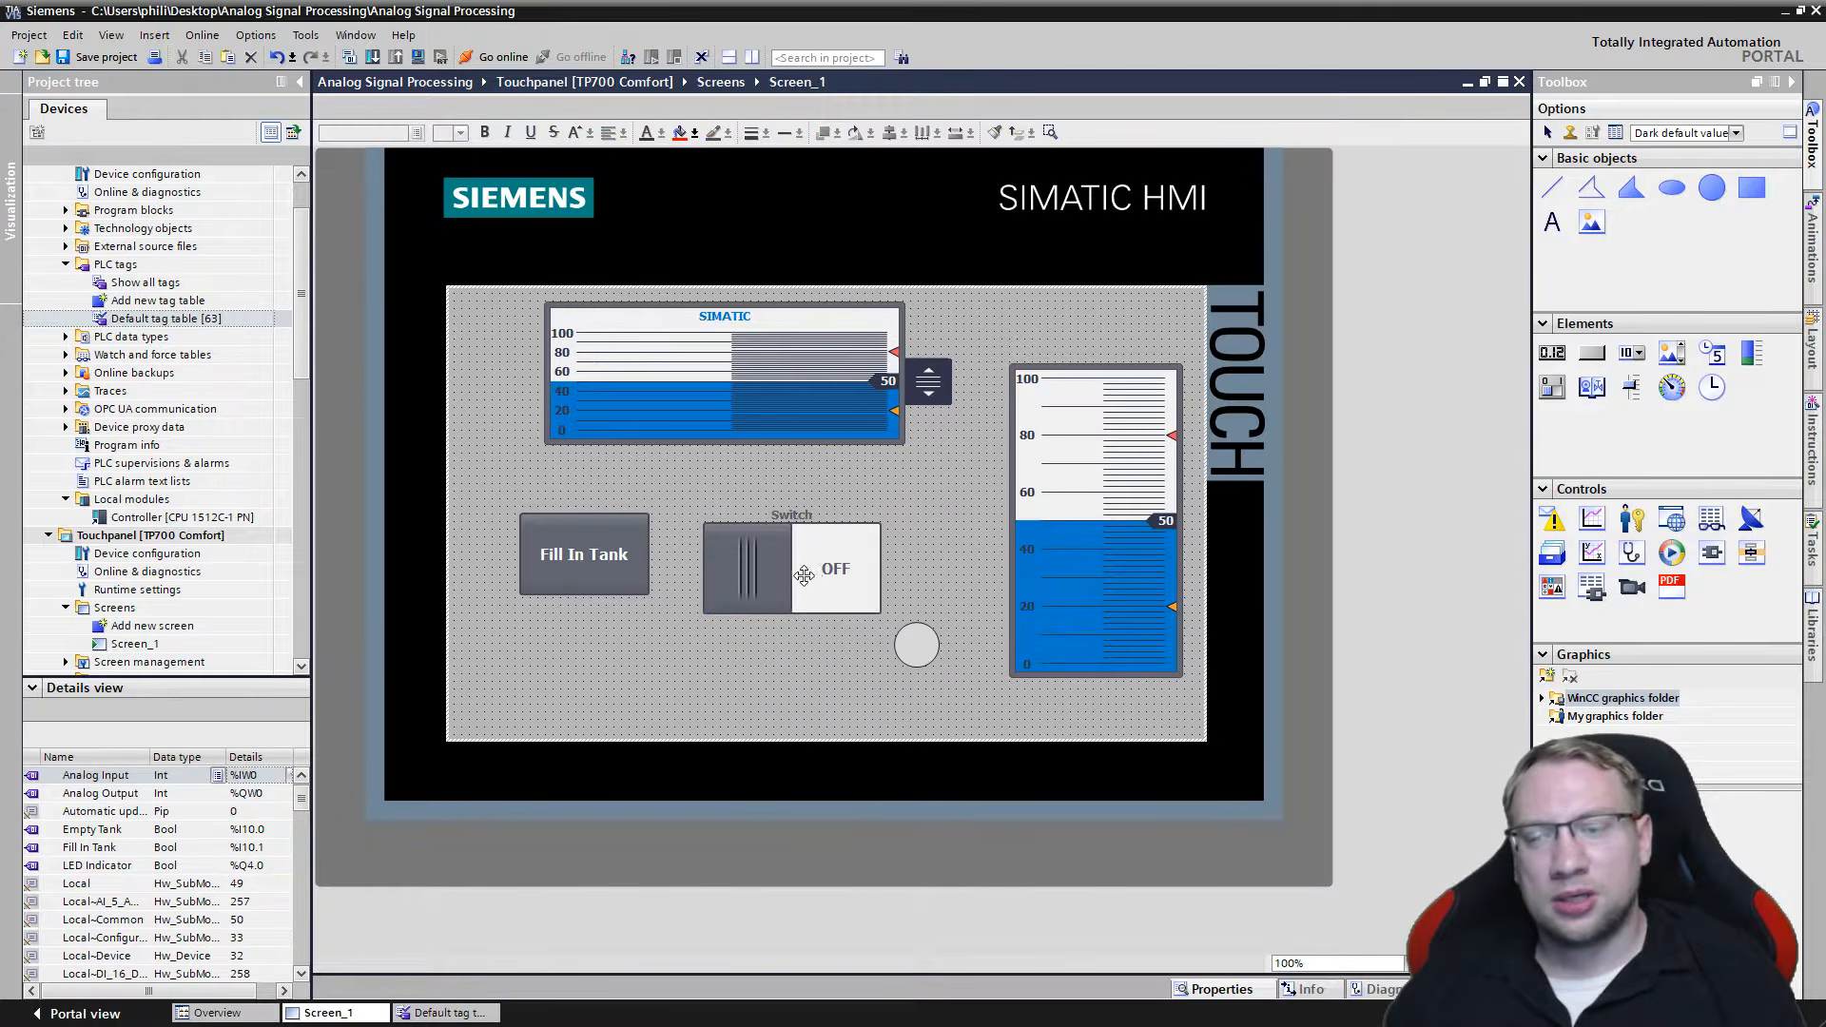
Show the properties of the Fill In Tank button and resize the properties area so the button stays in view.
click(563, 523)
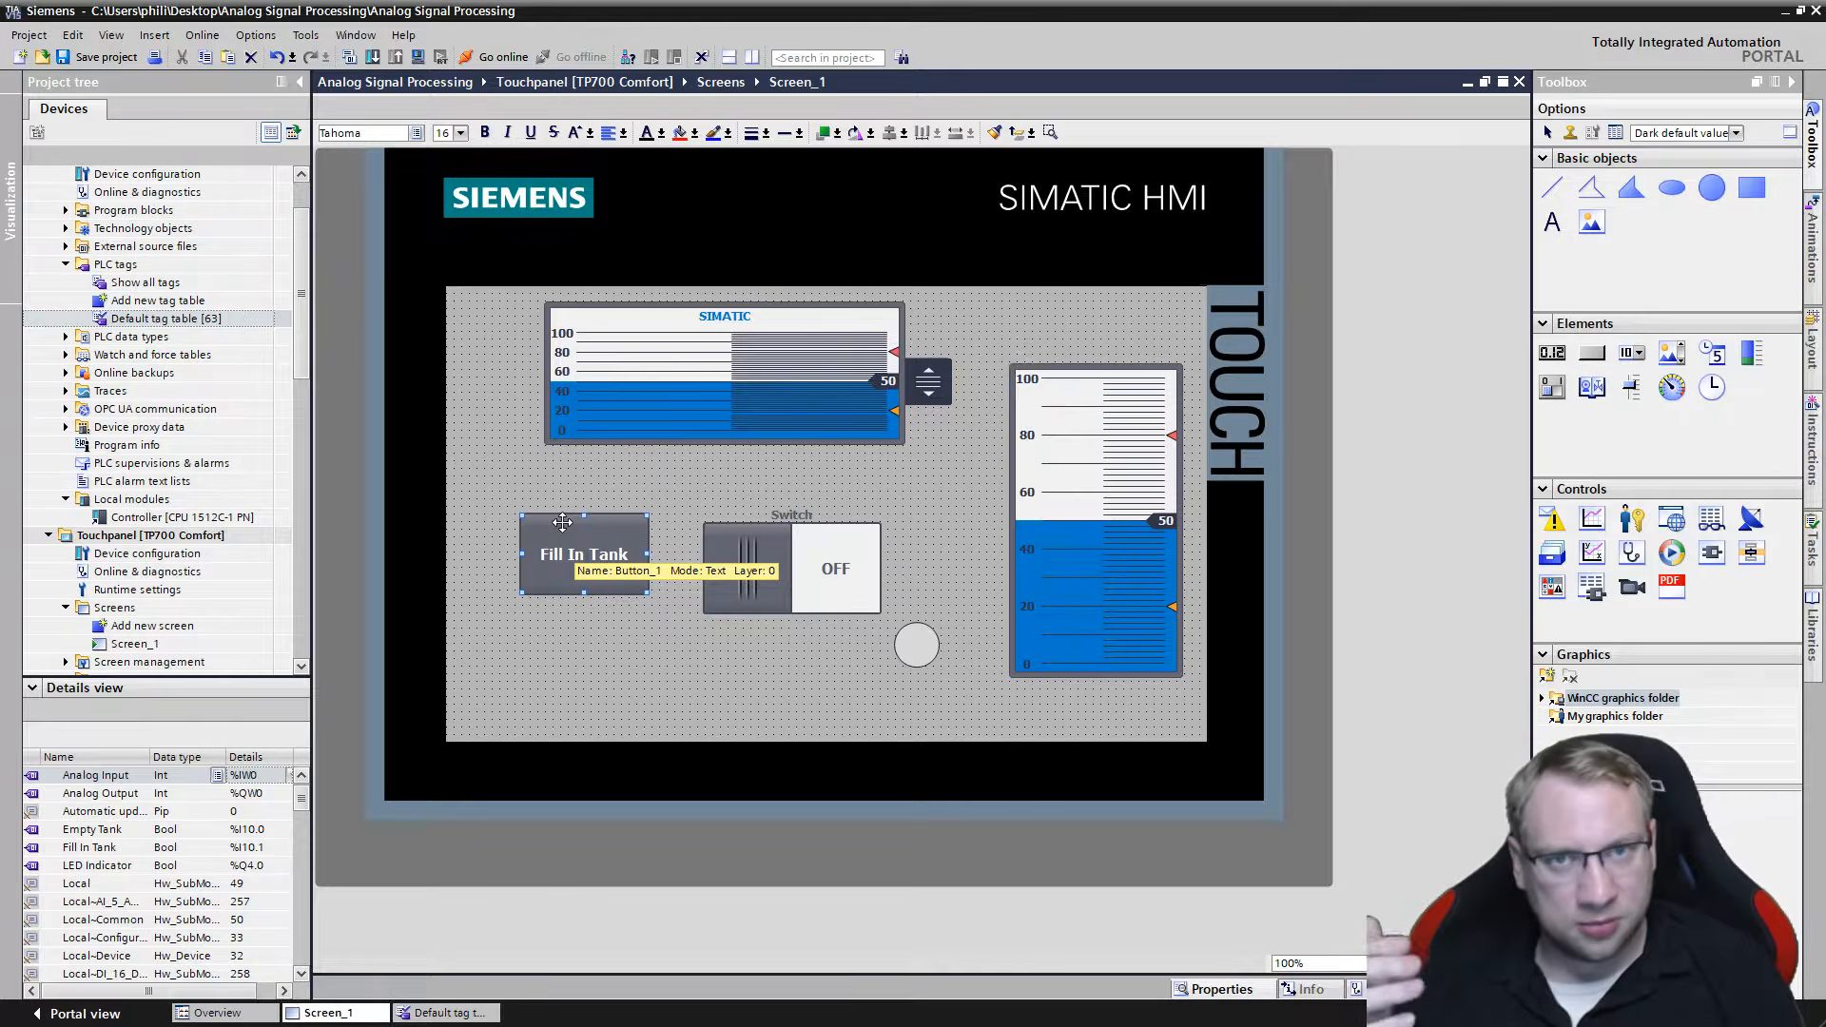
click(666, 510)
double_click(594, 549)
click(689, 525)
double_click(583, 549)
click(679, 515)
click(630, 520)
click(1237, 987)
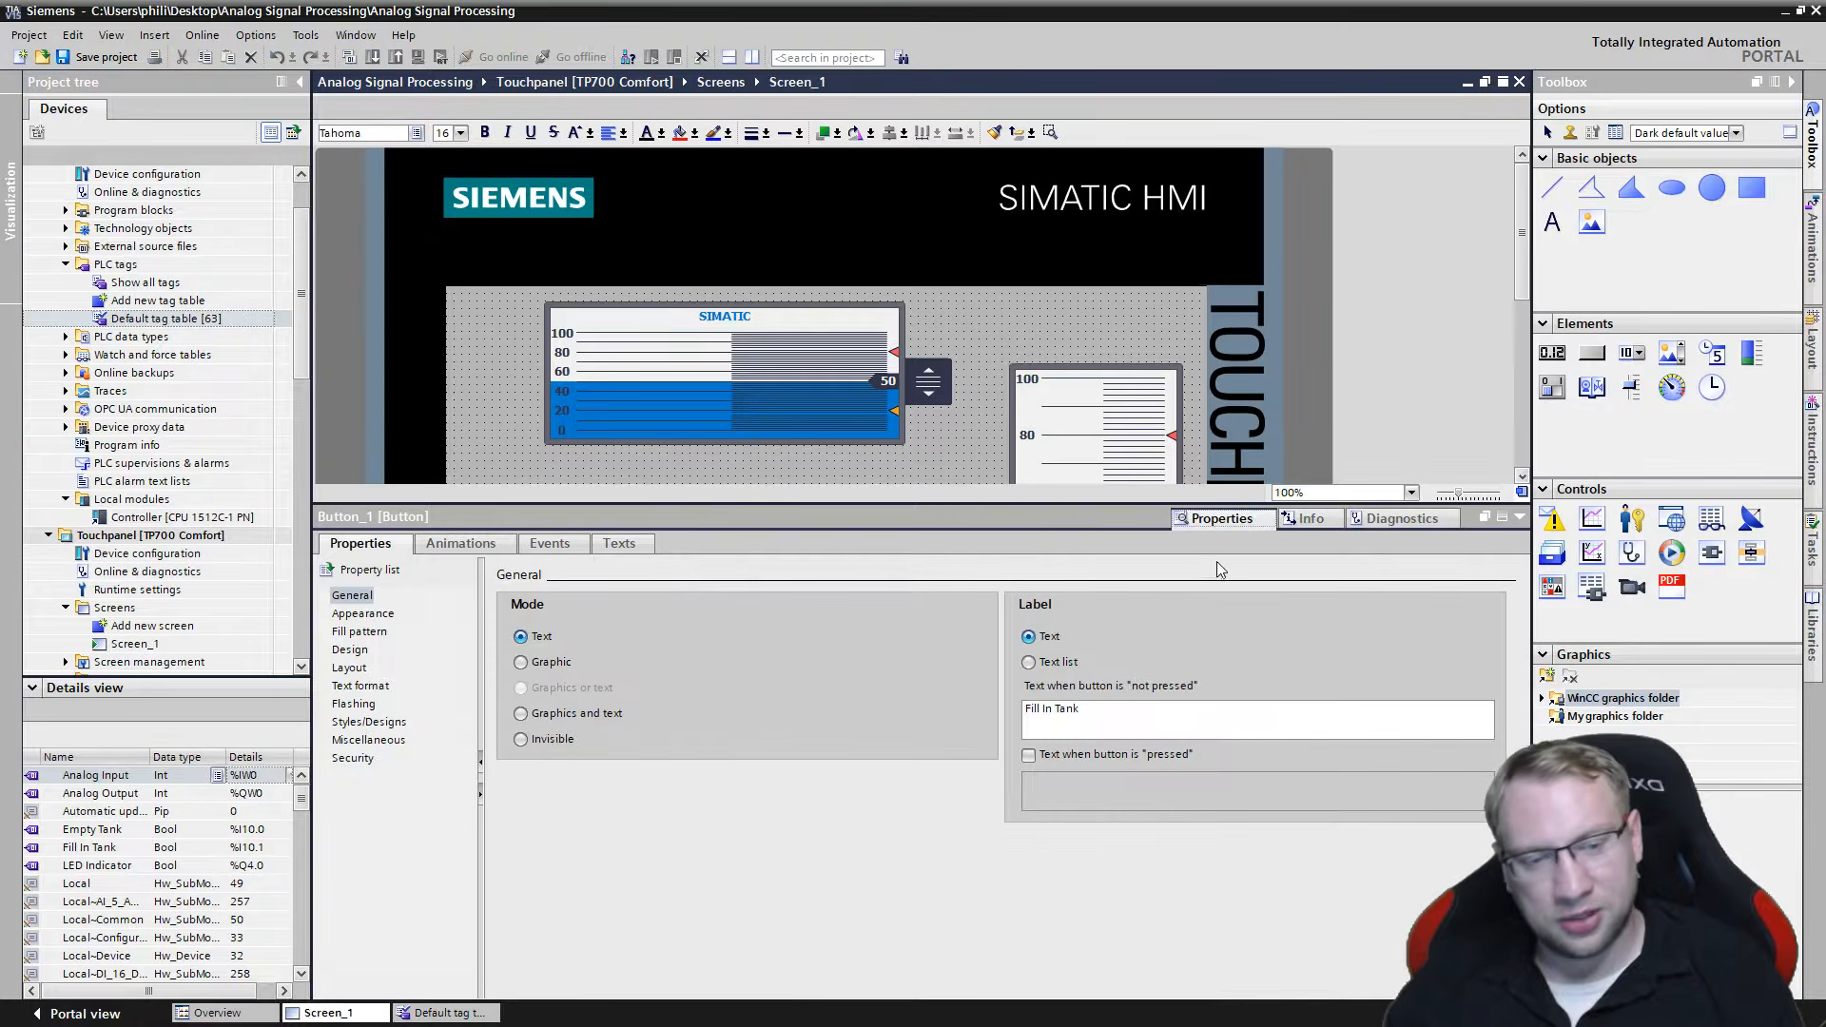
triple_click(1106, 709)
drag(1078, 504, 1044, 621)
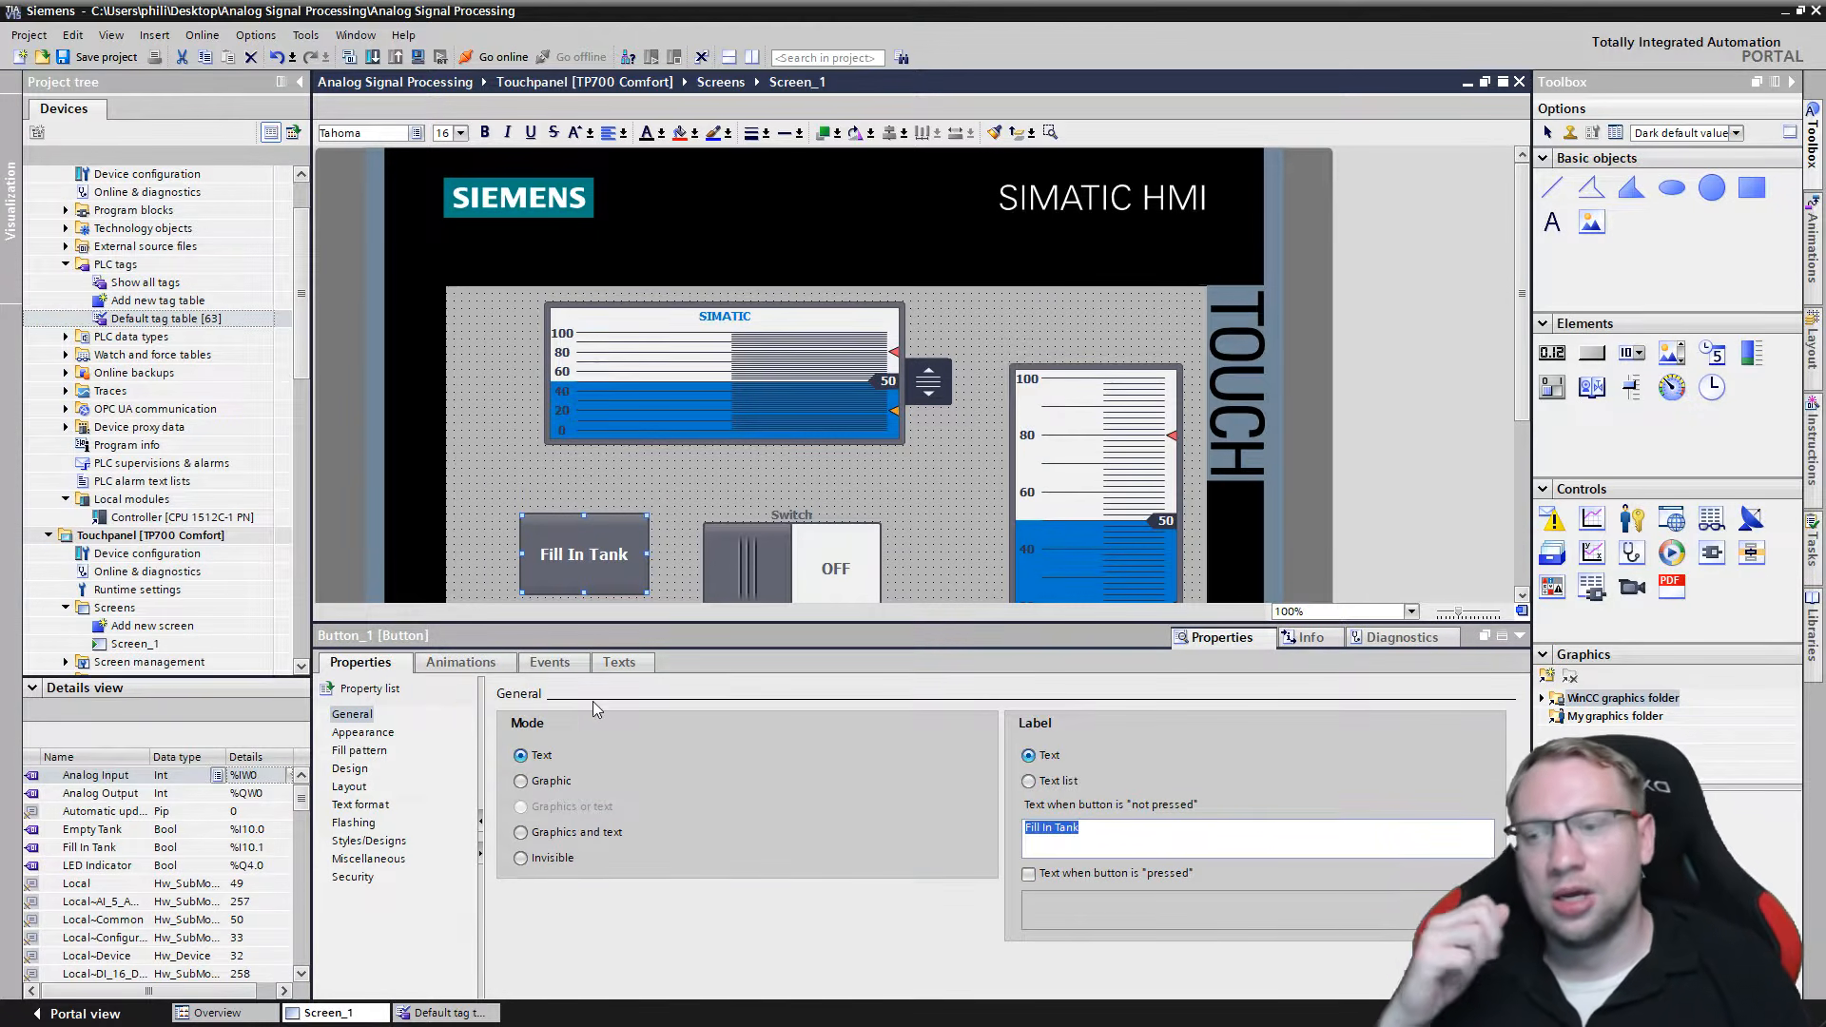
Examine the Appearance, Fill pattern, Security and General properties of the Fill In Tank button.
click(360, 732)
click(359, 751)
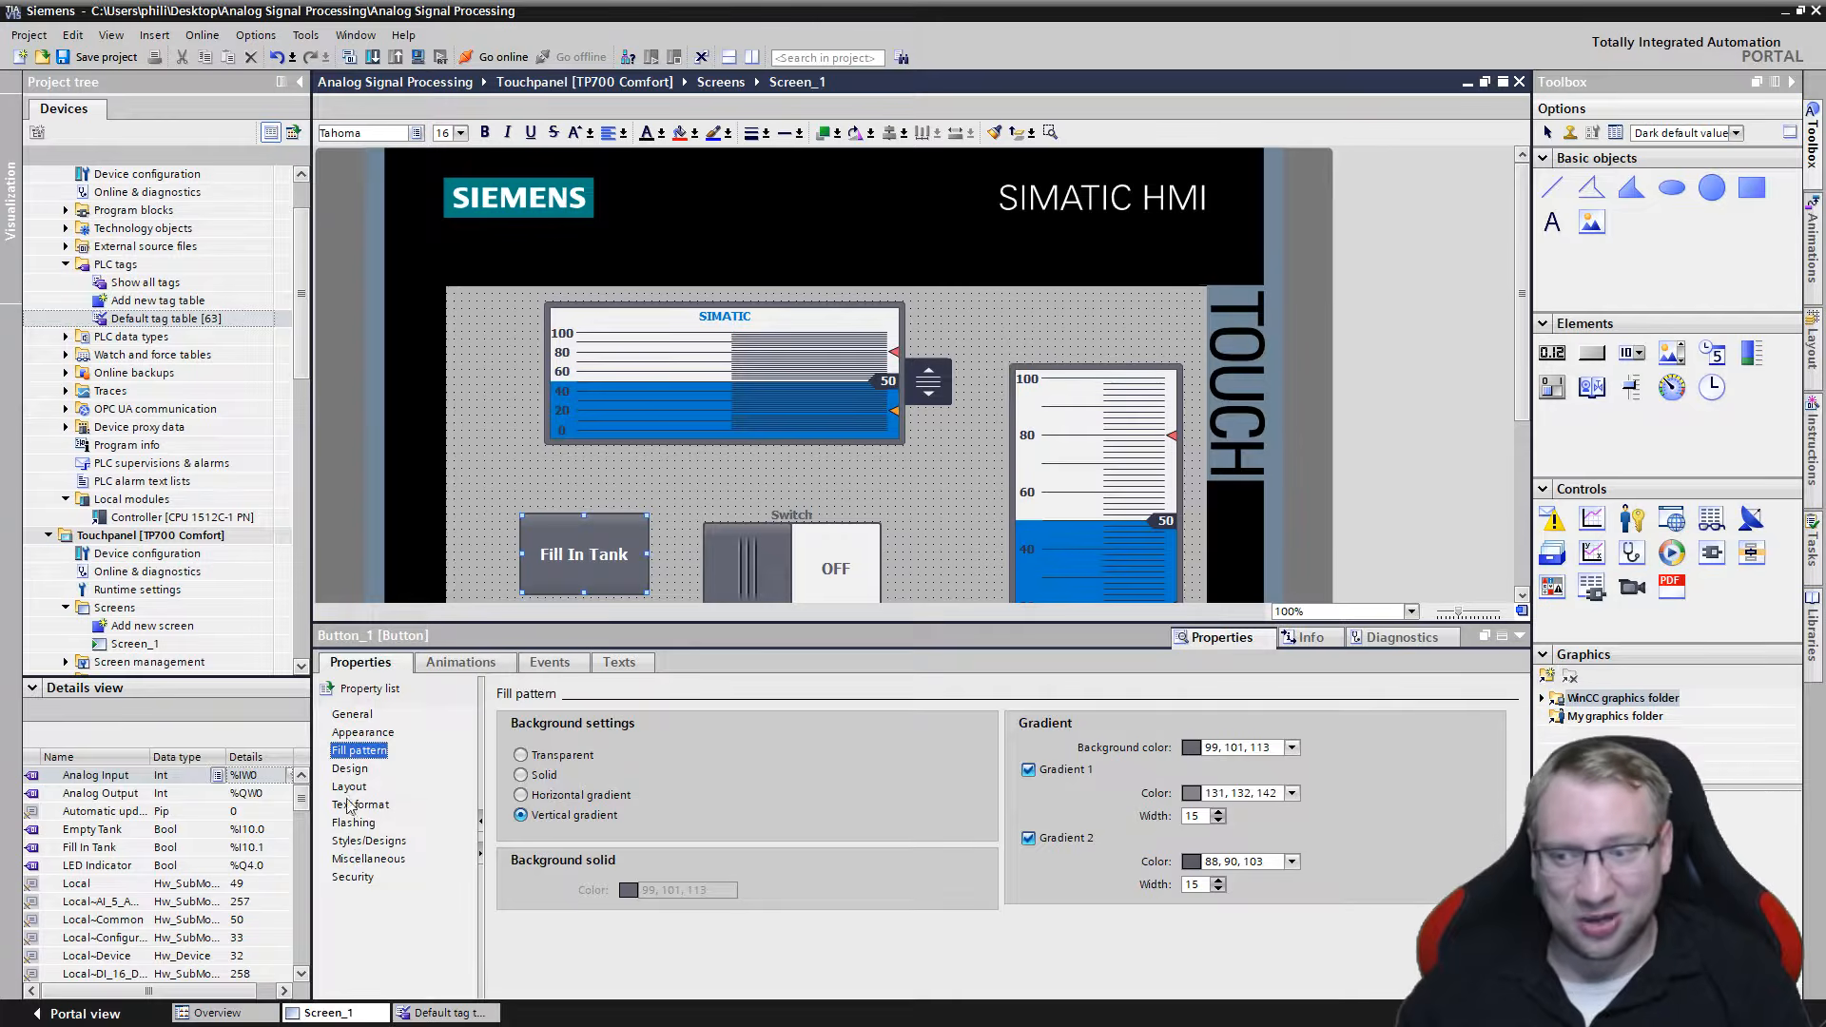
click(360, 881)
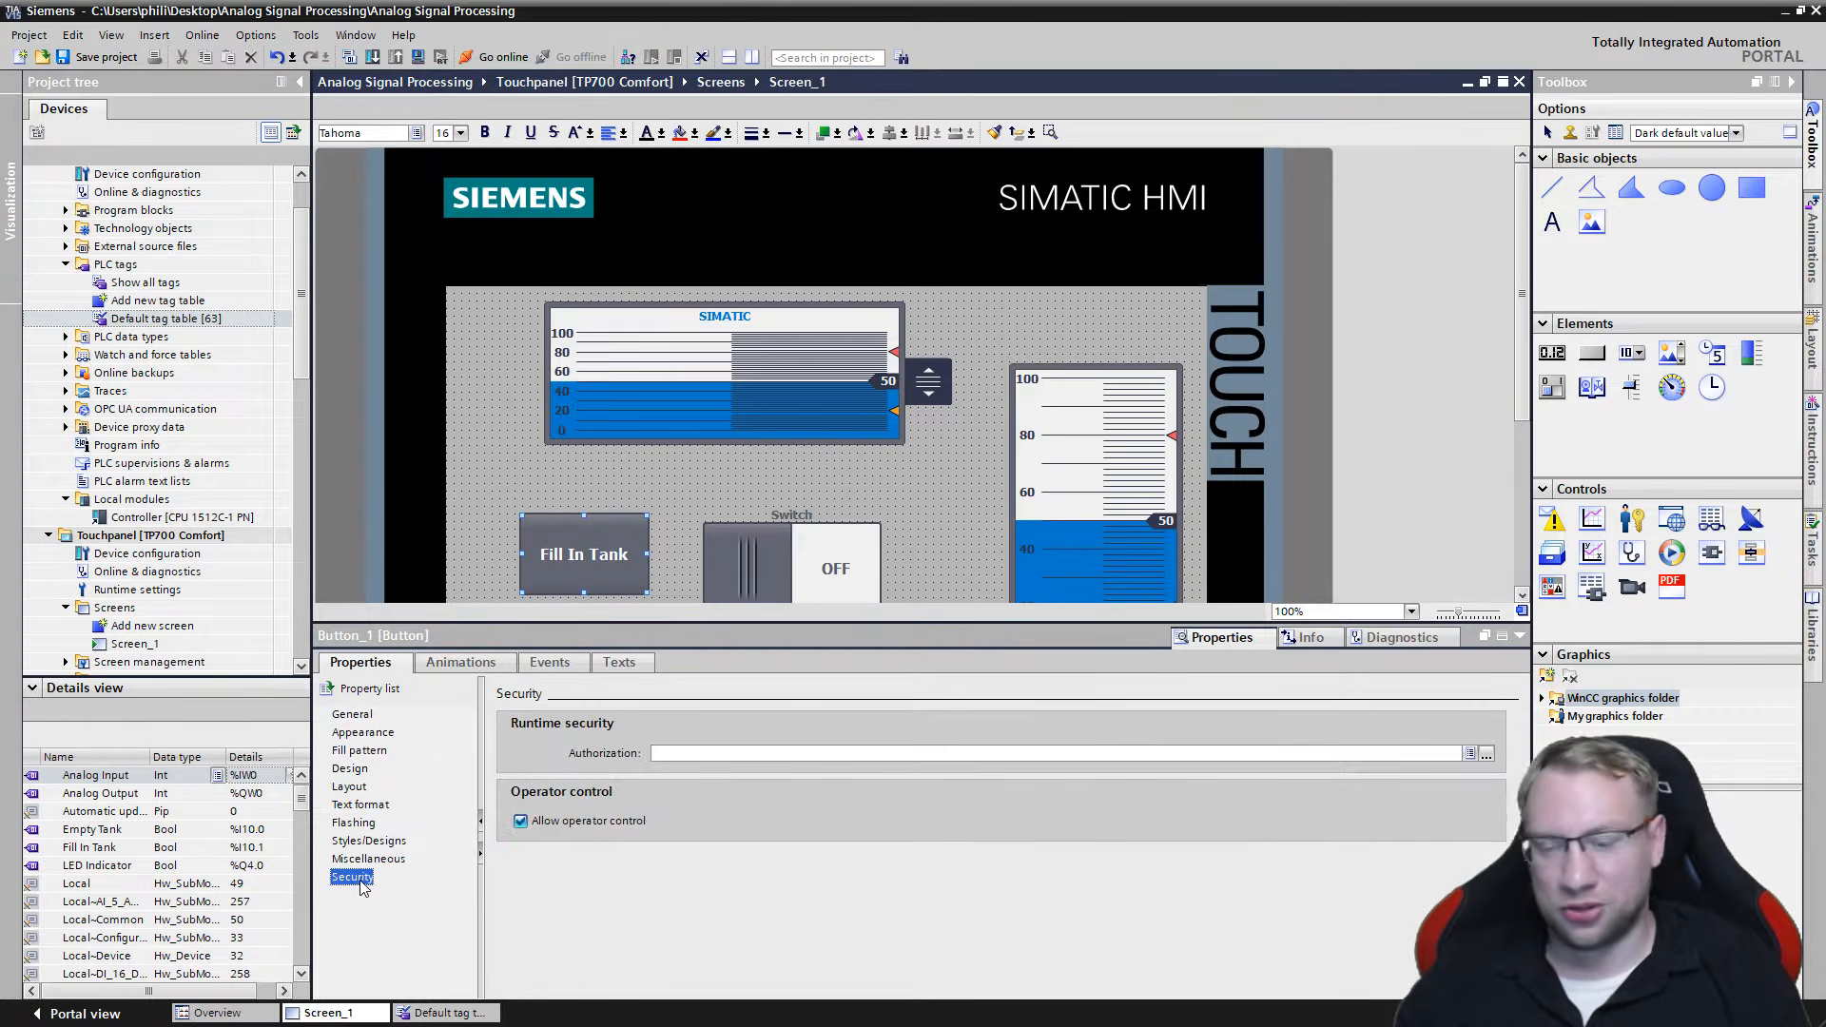
click(369, 716)
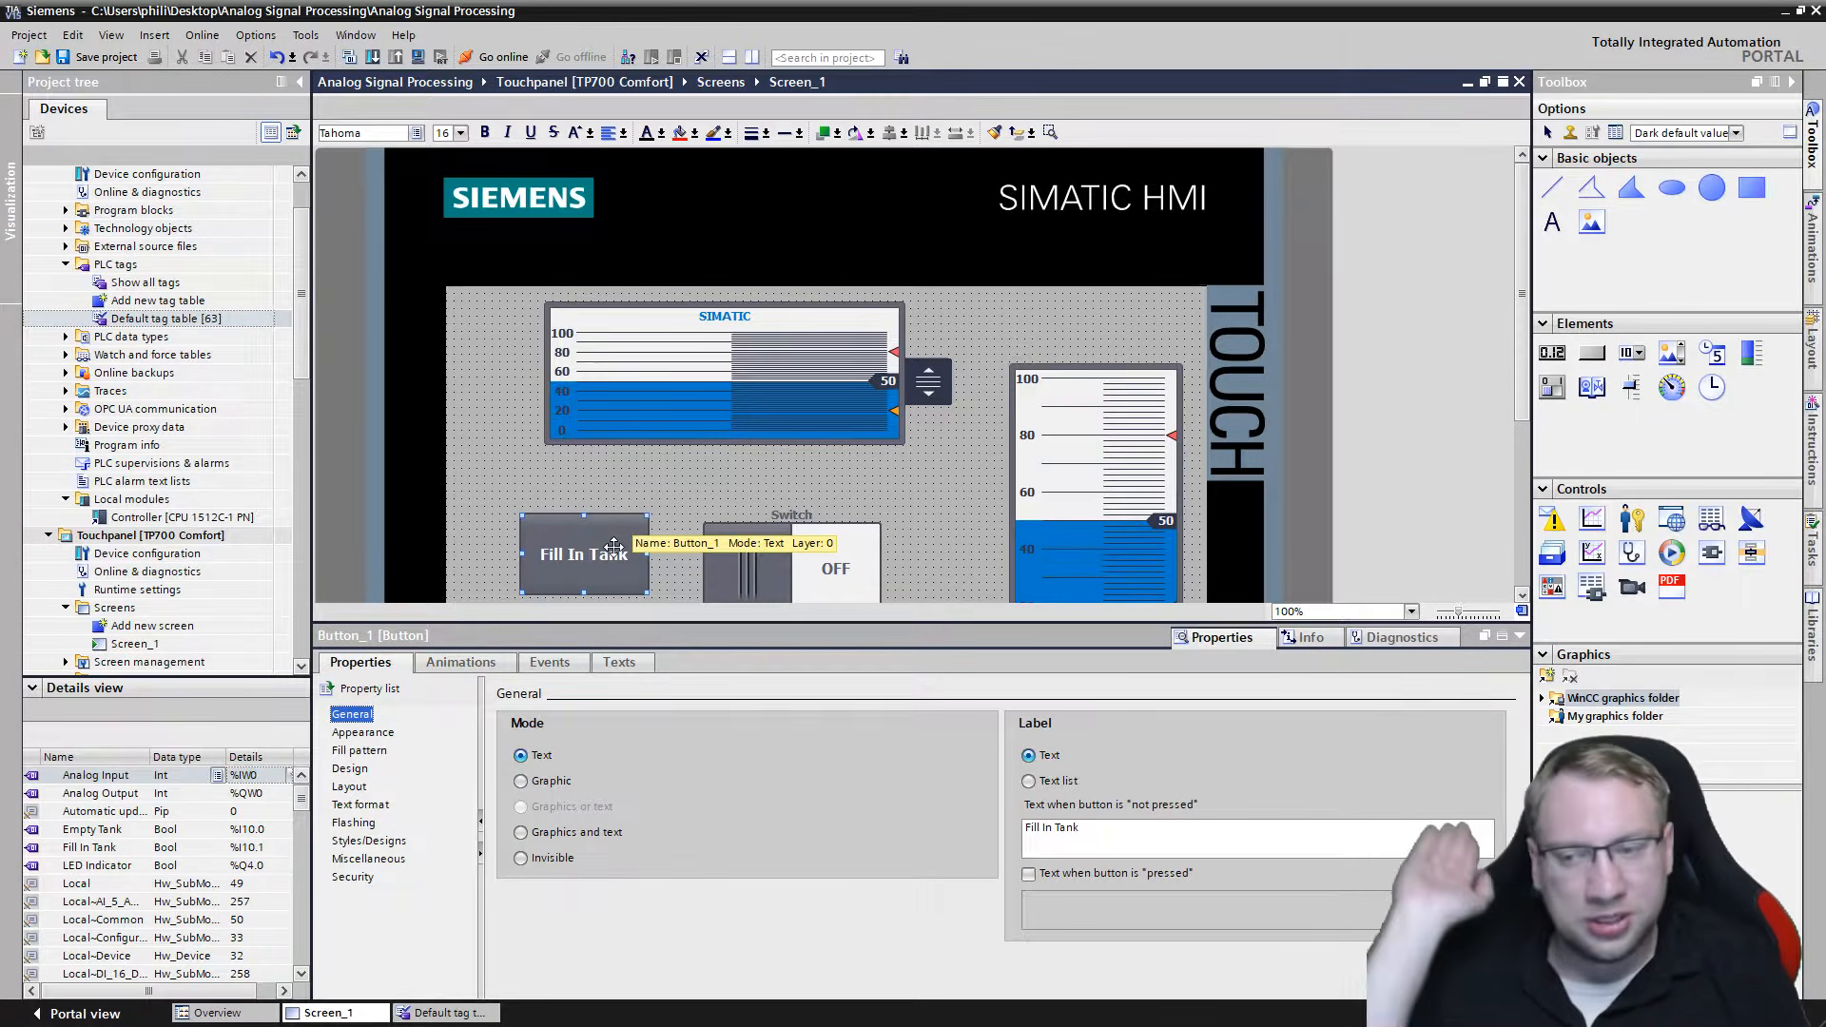
click(663, 506)
click(576, 547)
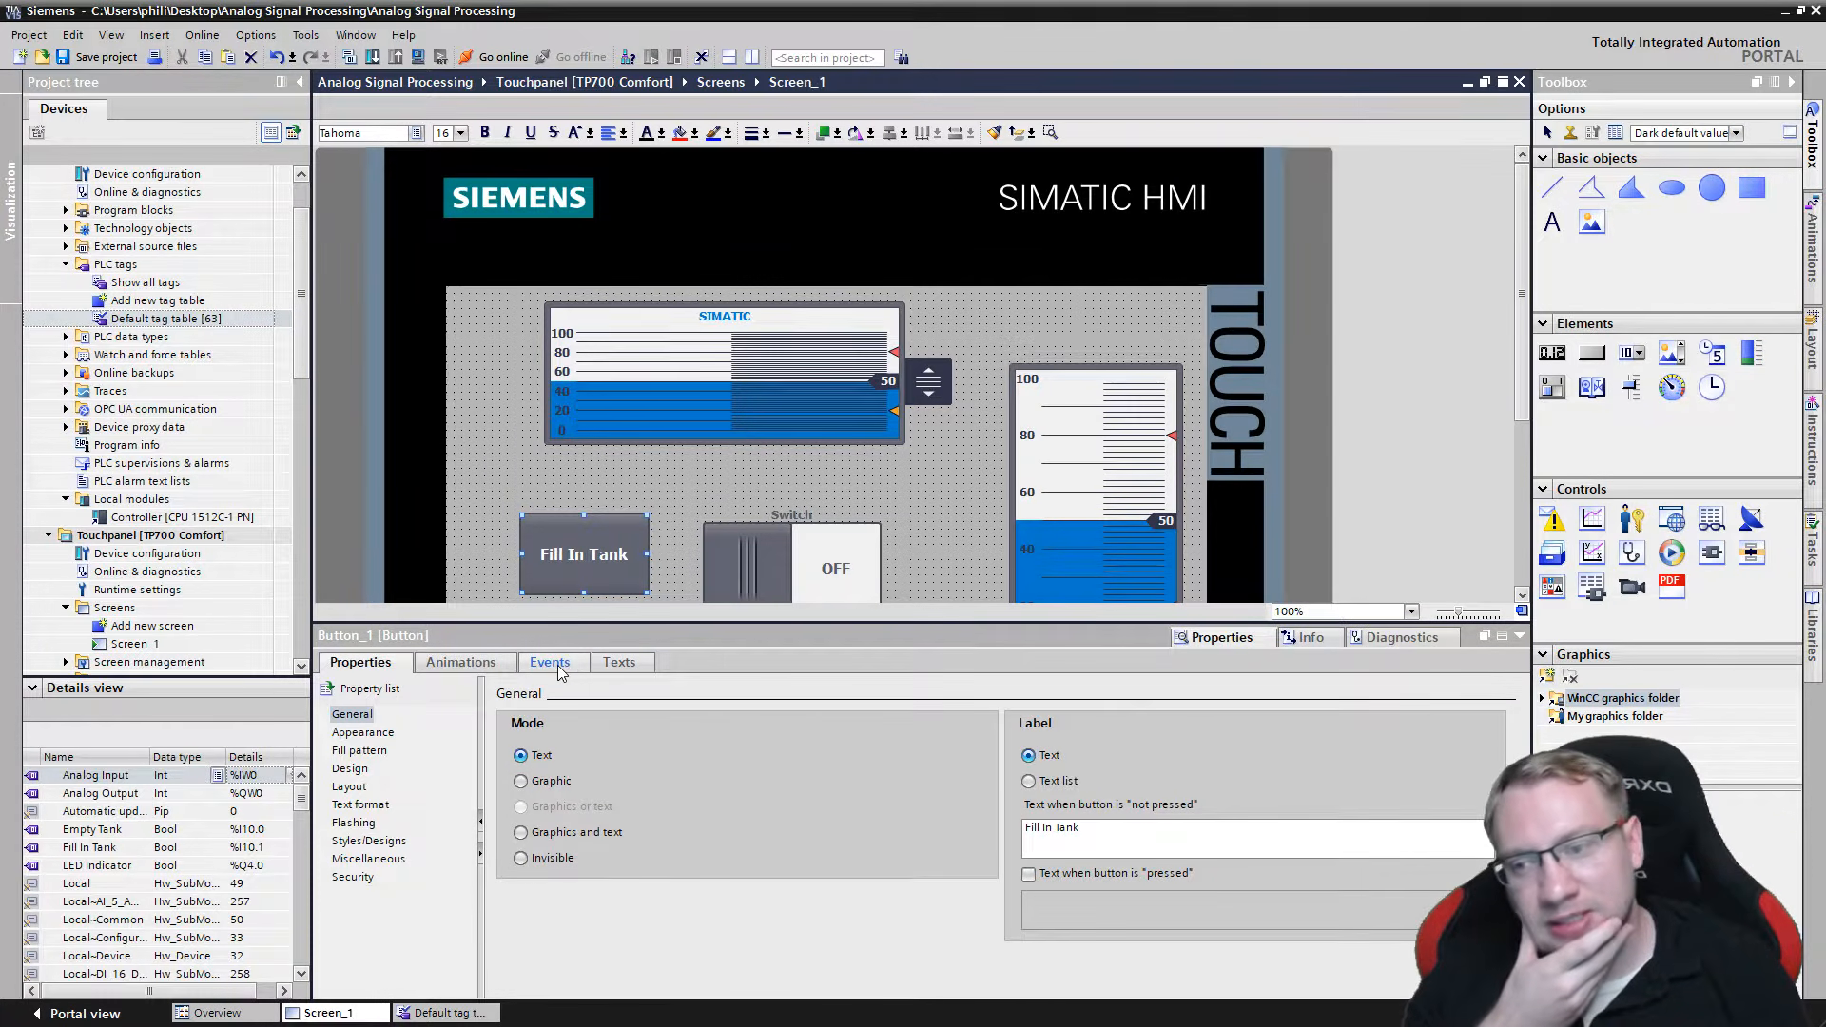
Examine the events available for the Fill In Tank button, from Click, Press and Release to Activate, Deactivate and Change.
click(557, 664)
click(360, 714)
click(362, 733)
click(368, 750)
click(369, 769)
click(371, 788)
click(373, 806)
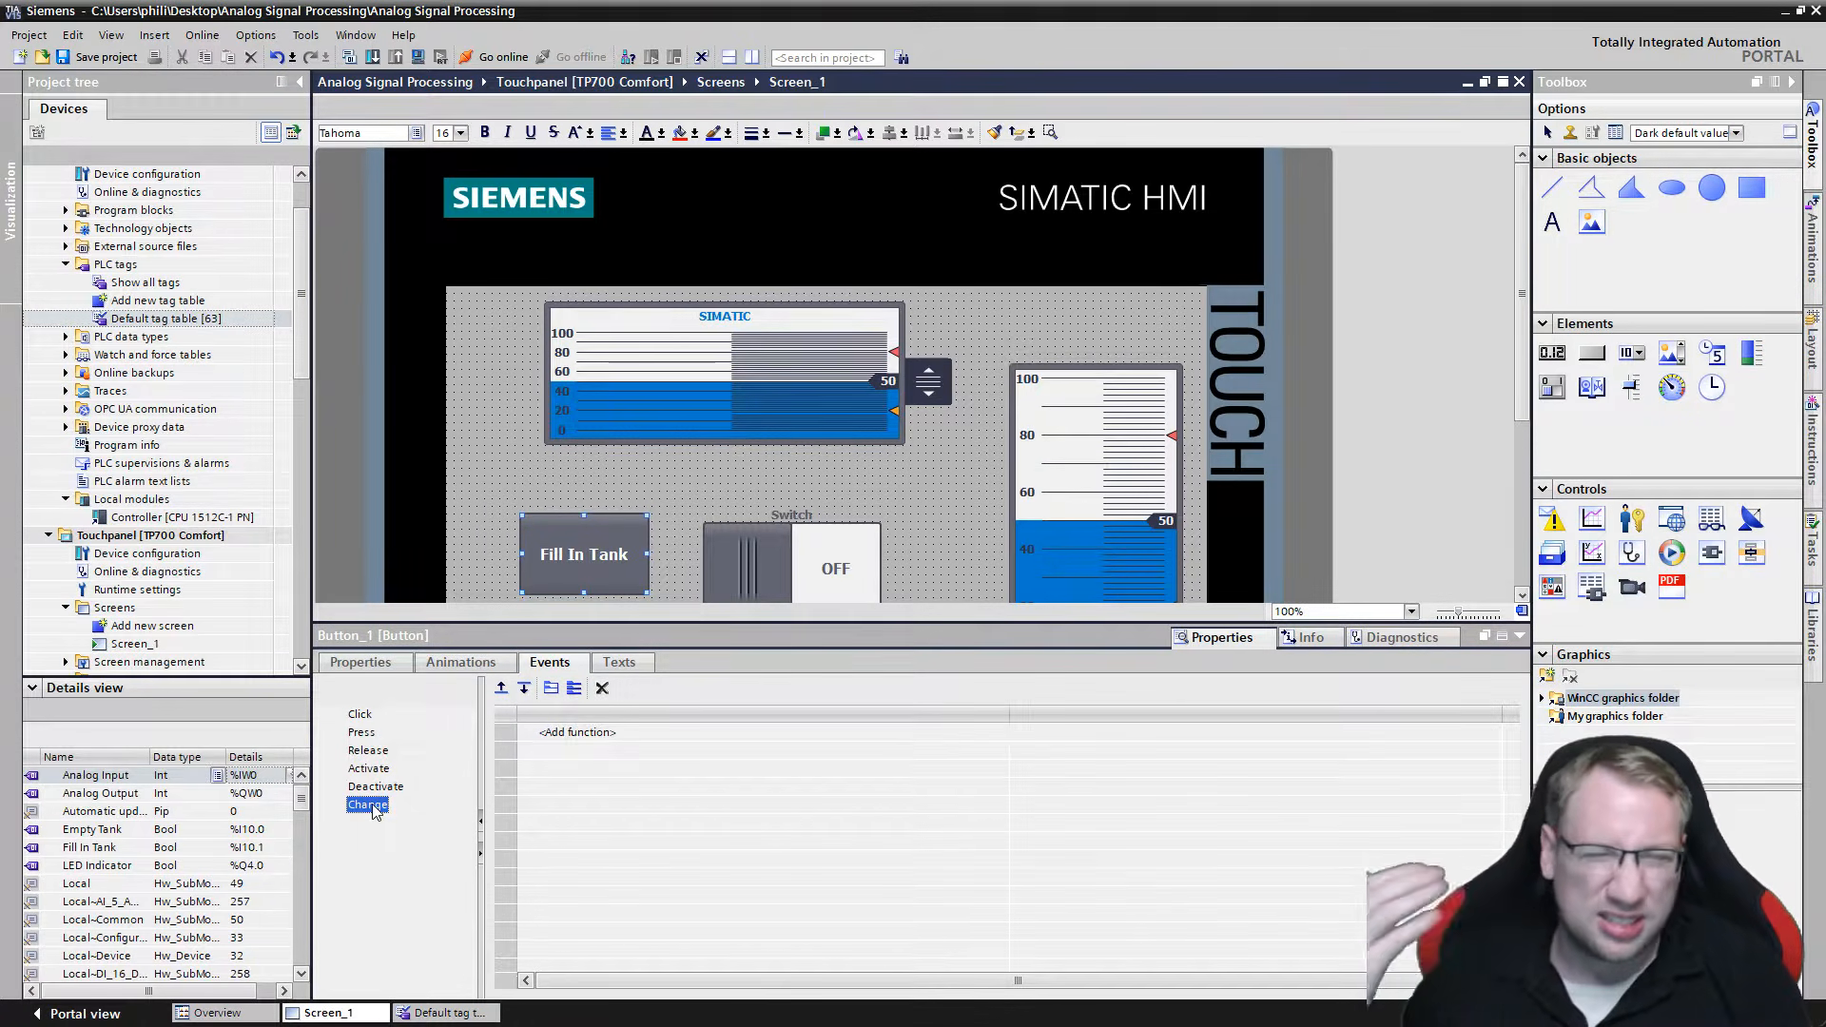
click(359, 715)
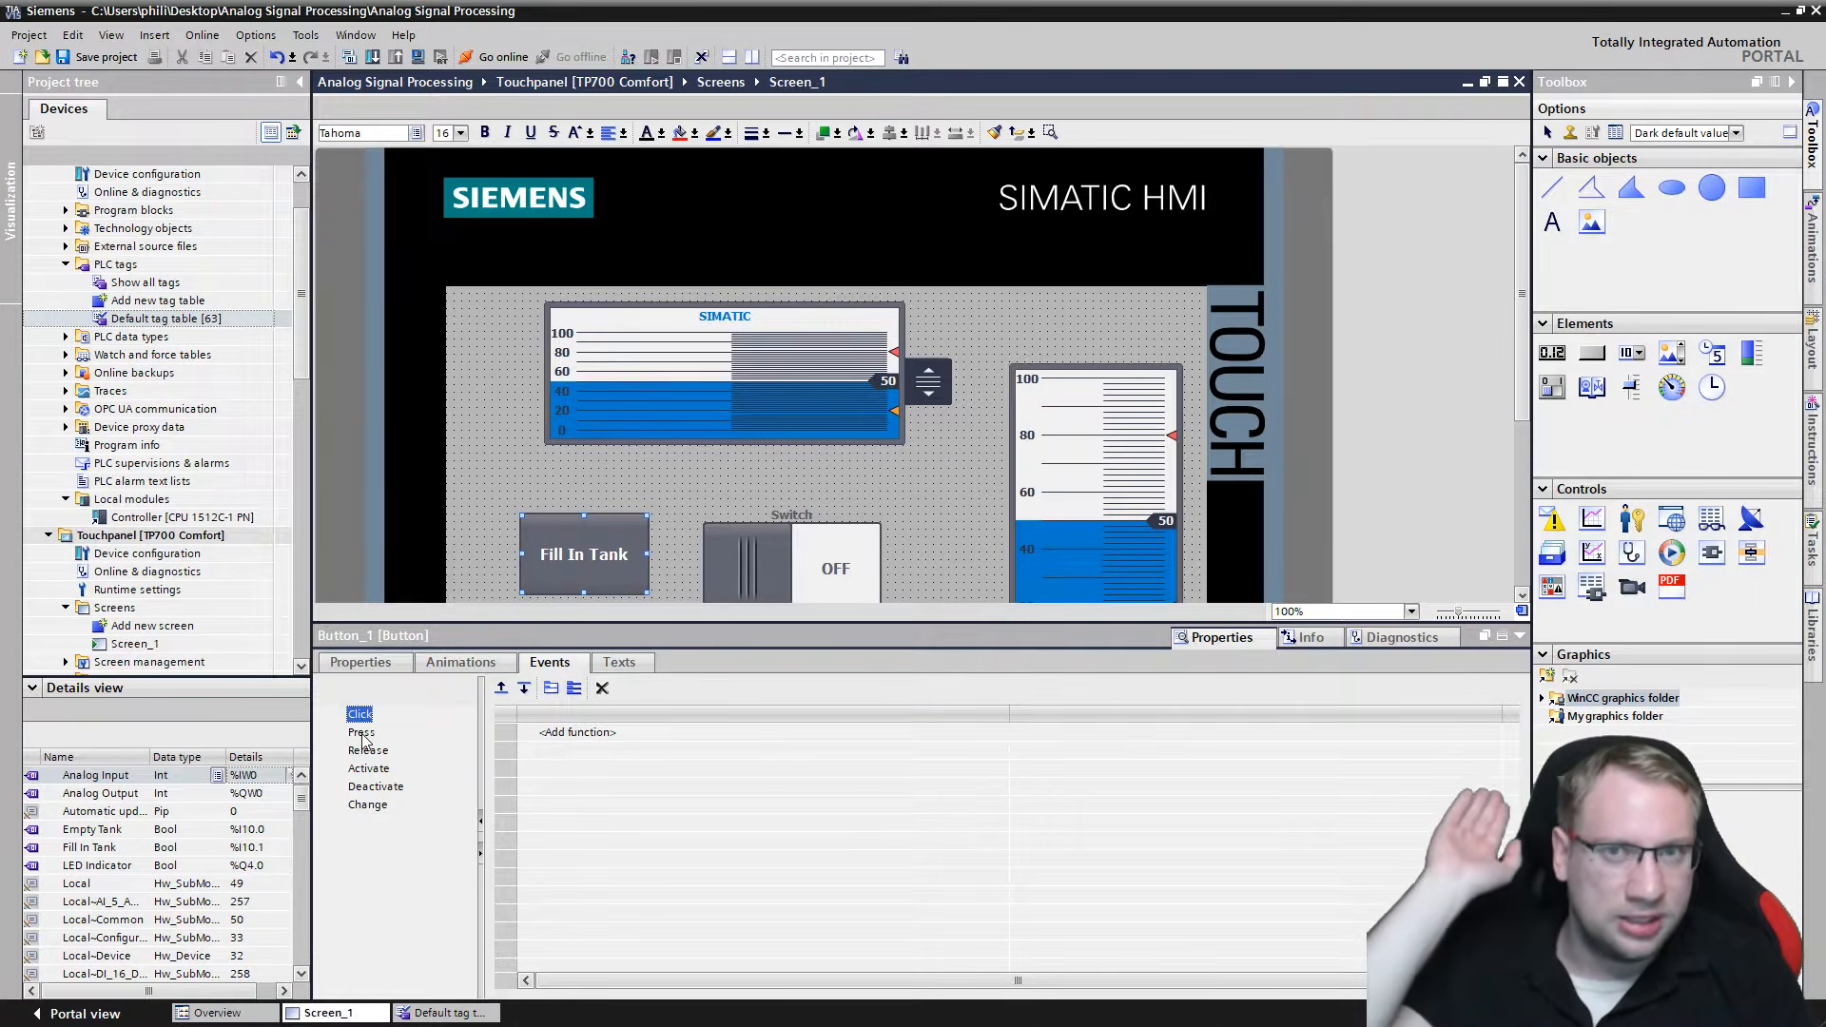
click(363, 734)
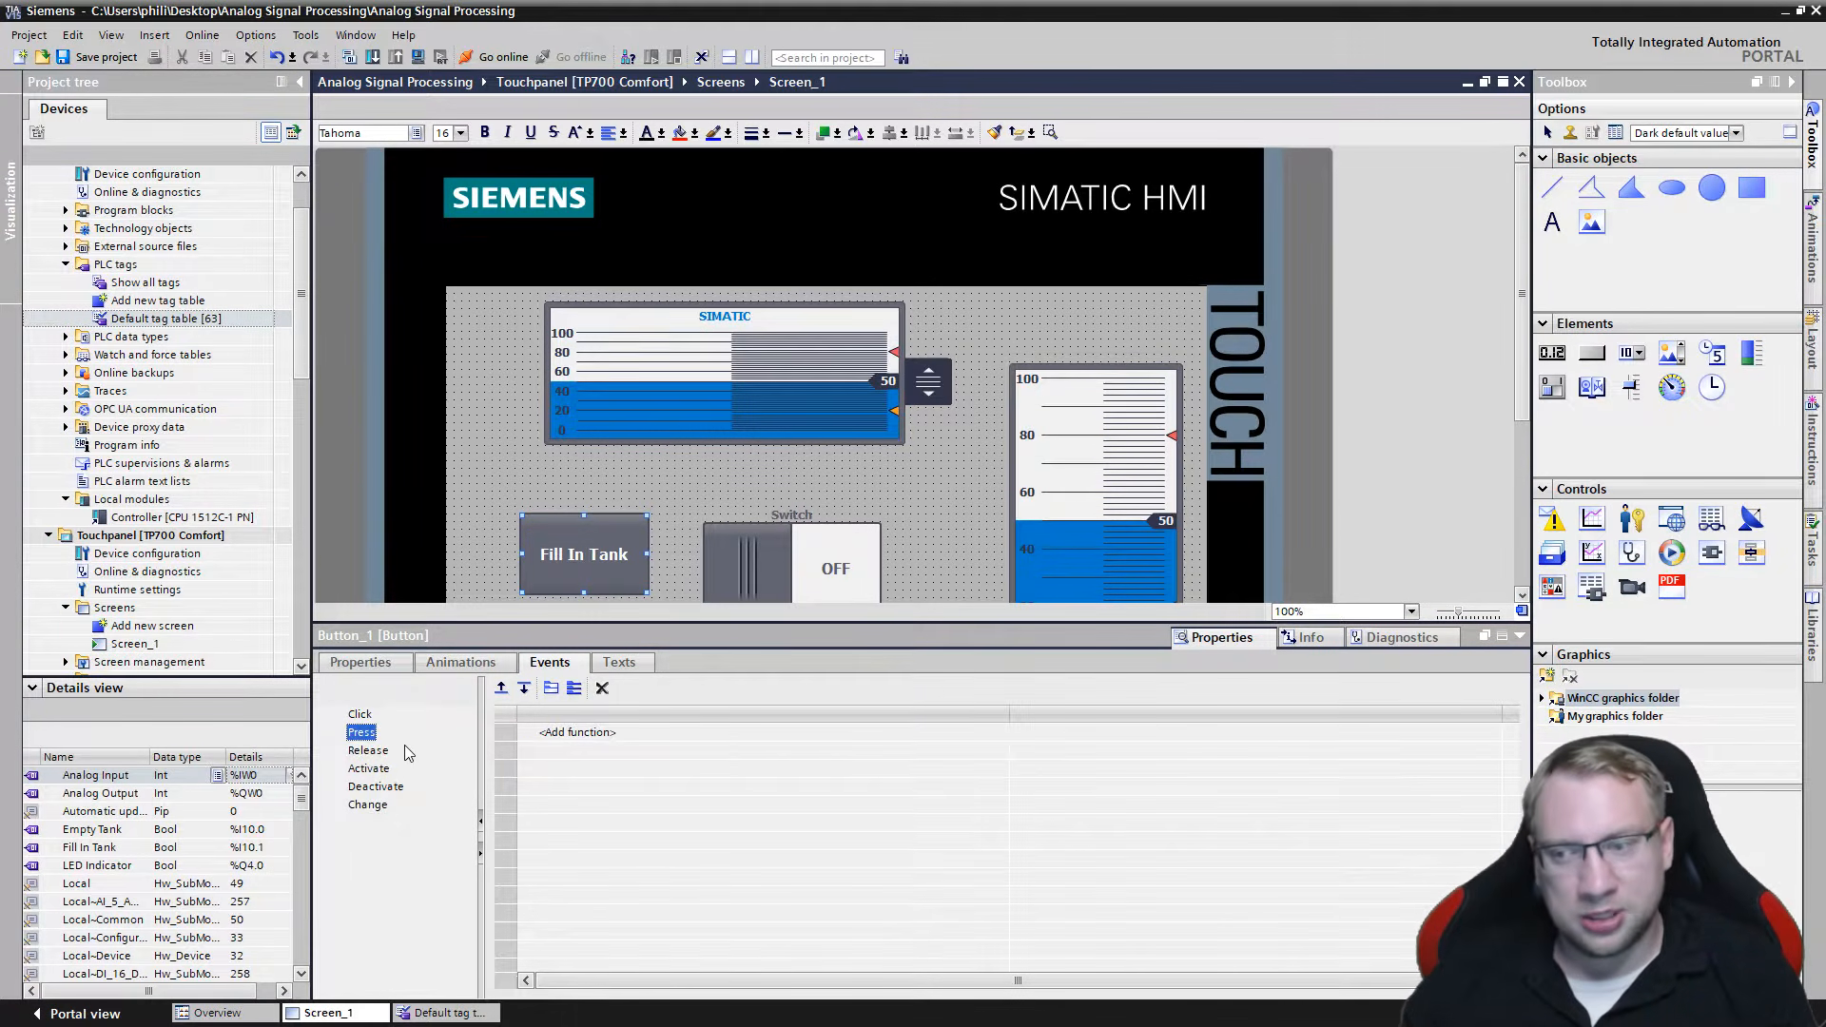
click(370, 751)
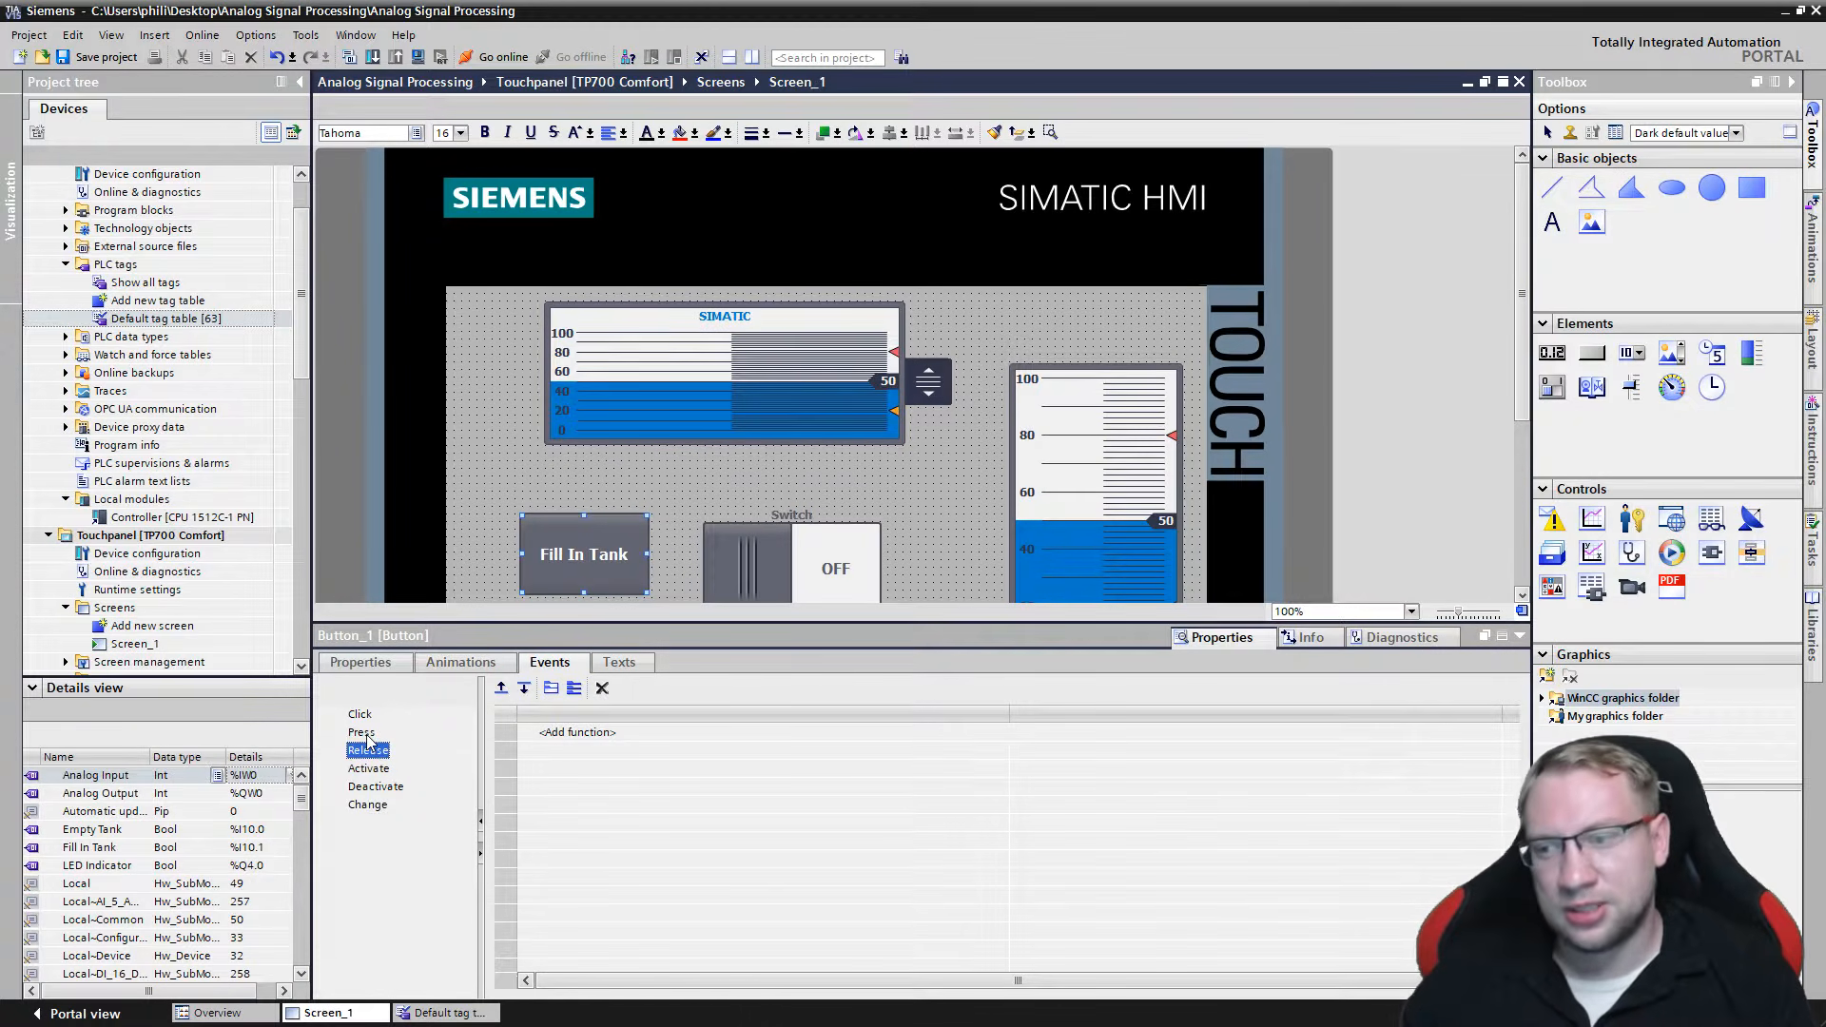
Assign the SetBitWhileKeyPressed function from the Edit bits group to the Press event of the Fill In Tank button.
click(365, 733)
click(591, 737)
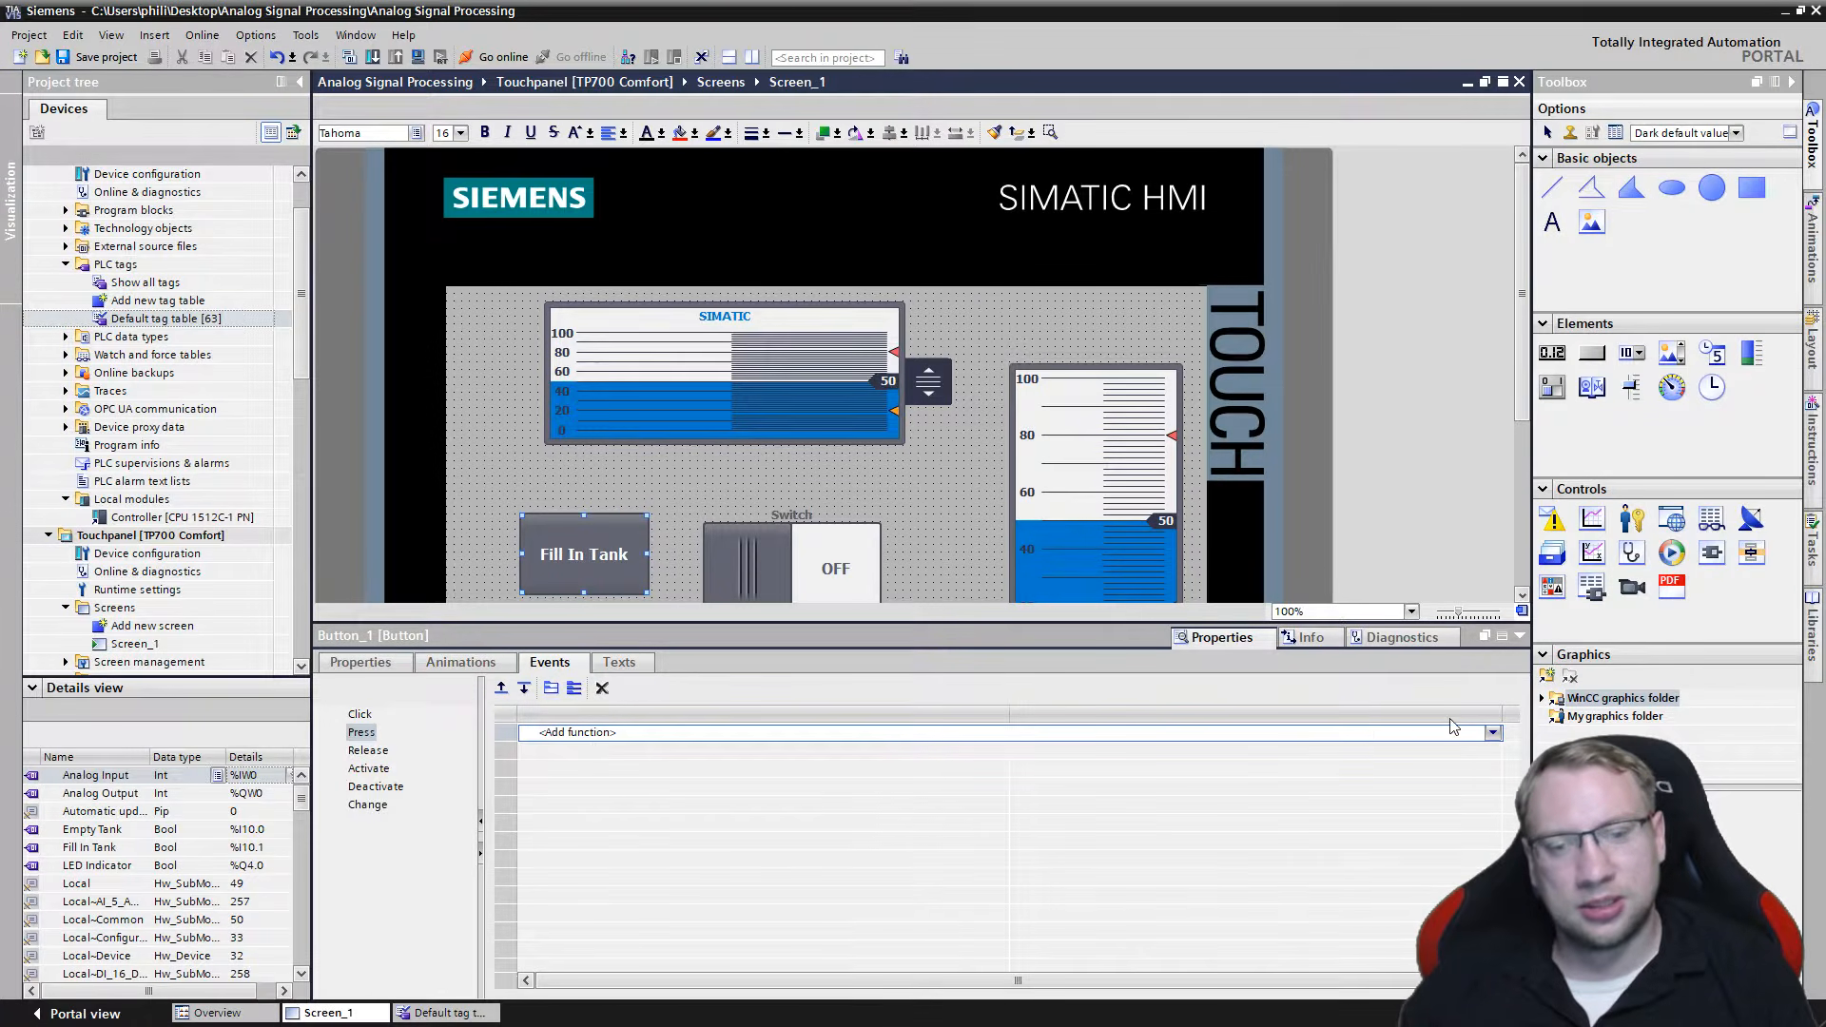
click(1492, 735)
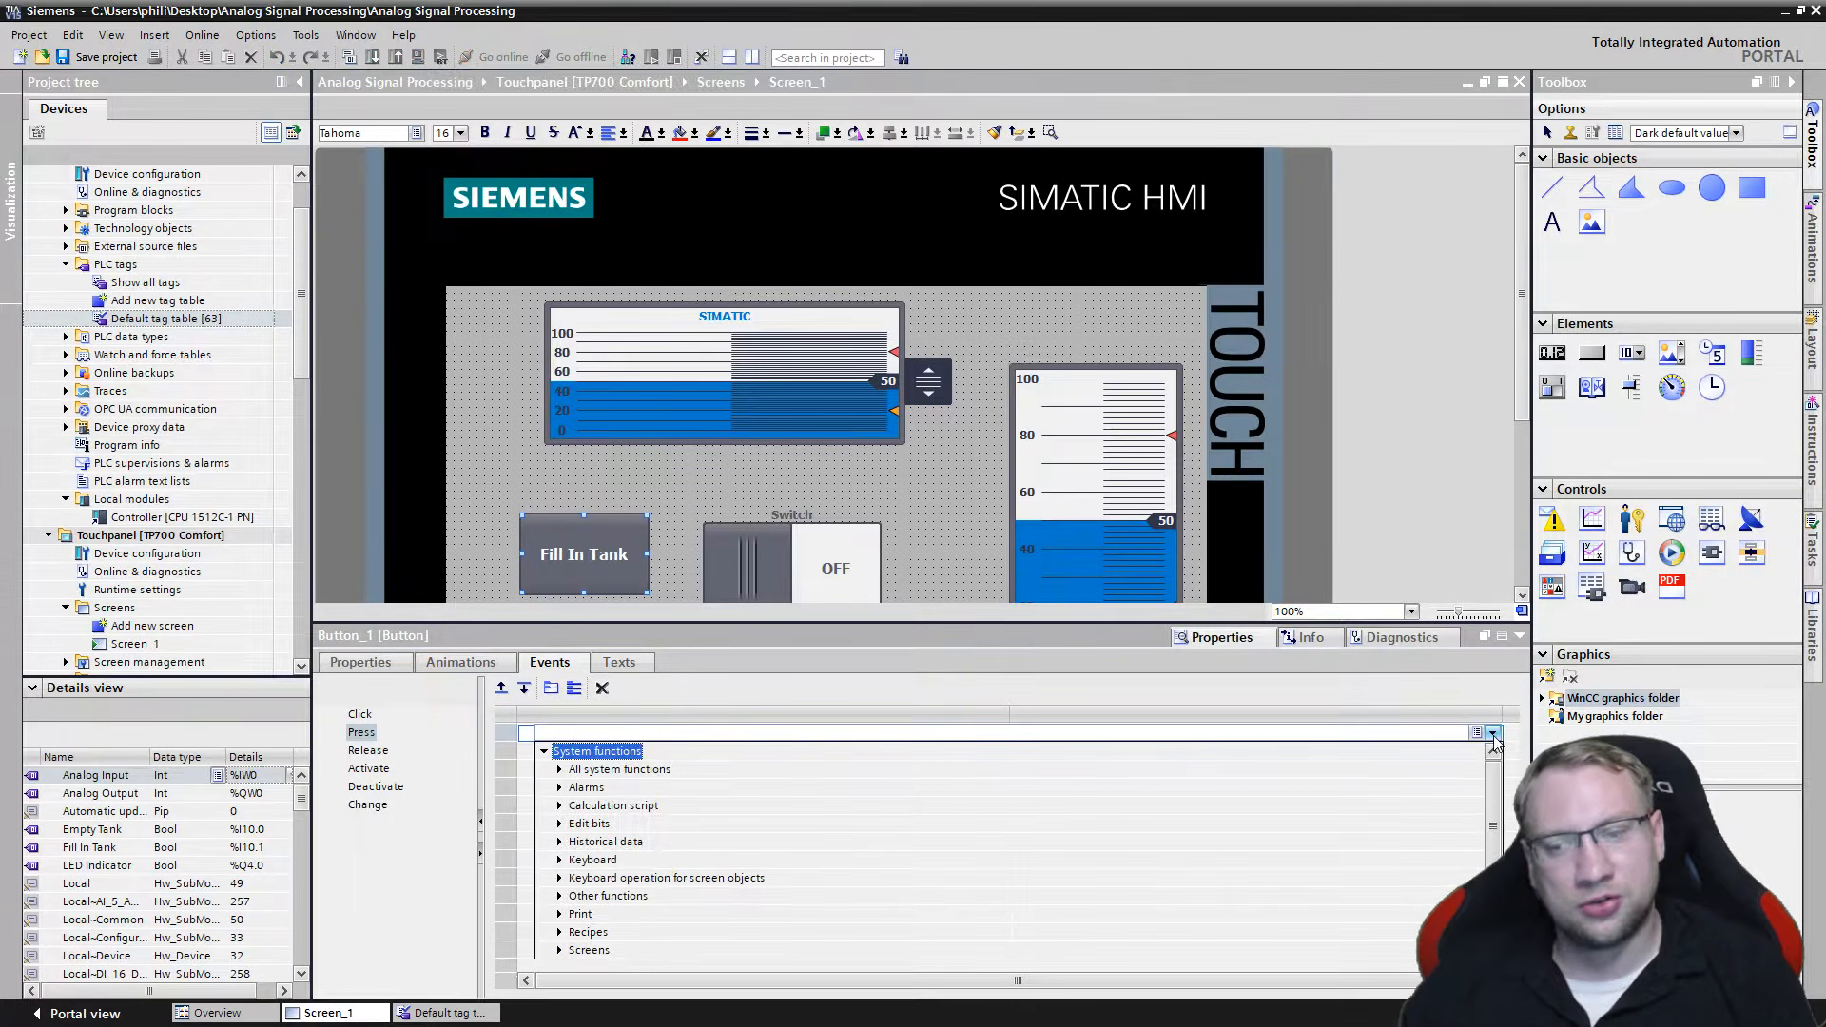
scroll(647, 866, down, 3)
scroll(654, 879, up, 3)
click(559, 825)
scroll(673, 906, down, 2)
scroll(672, 899, up, 2)
click(559, 824)
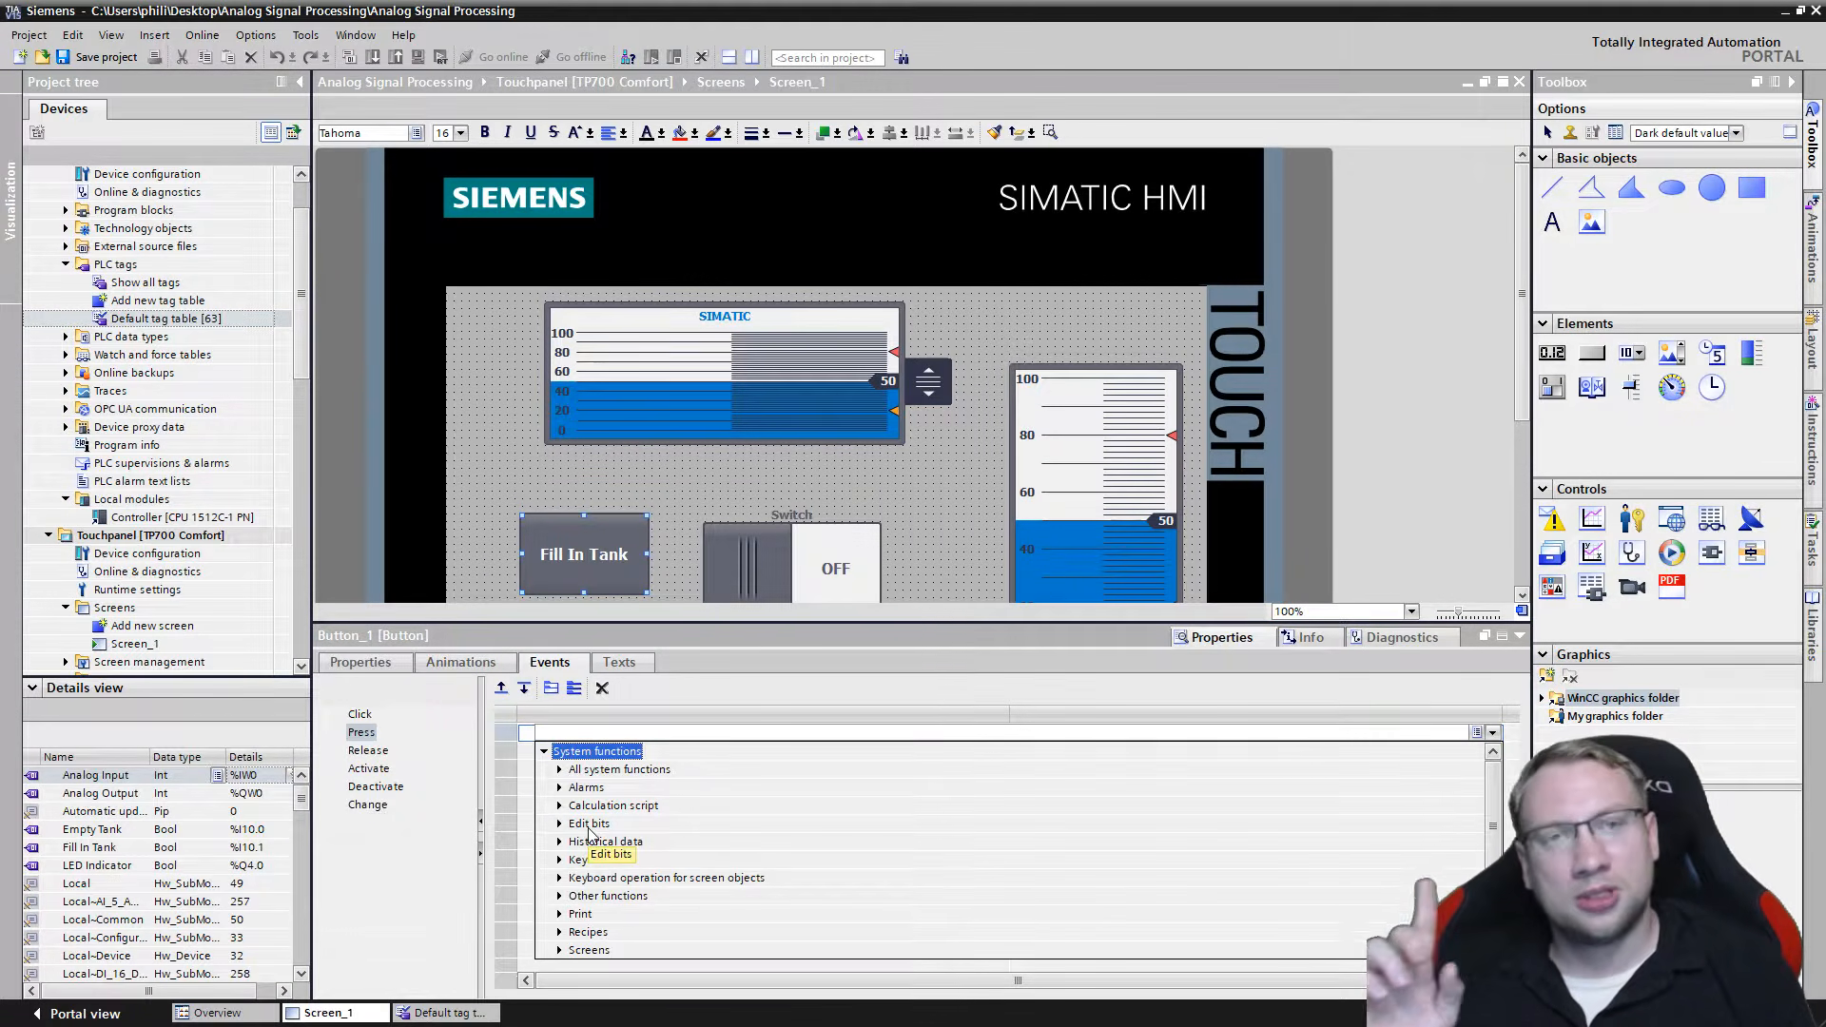
click(560, 824)
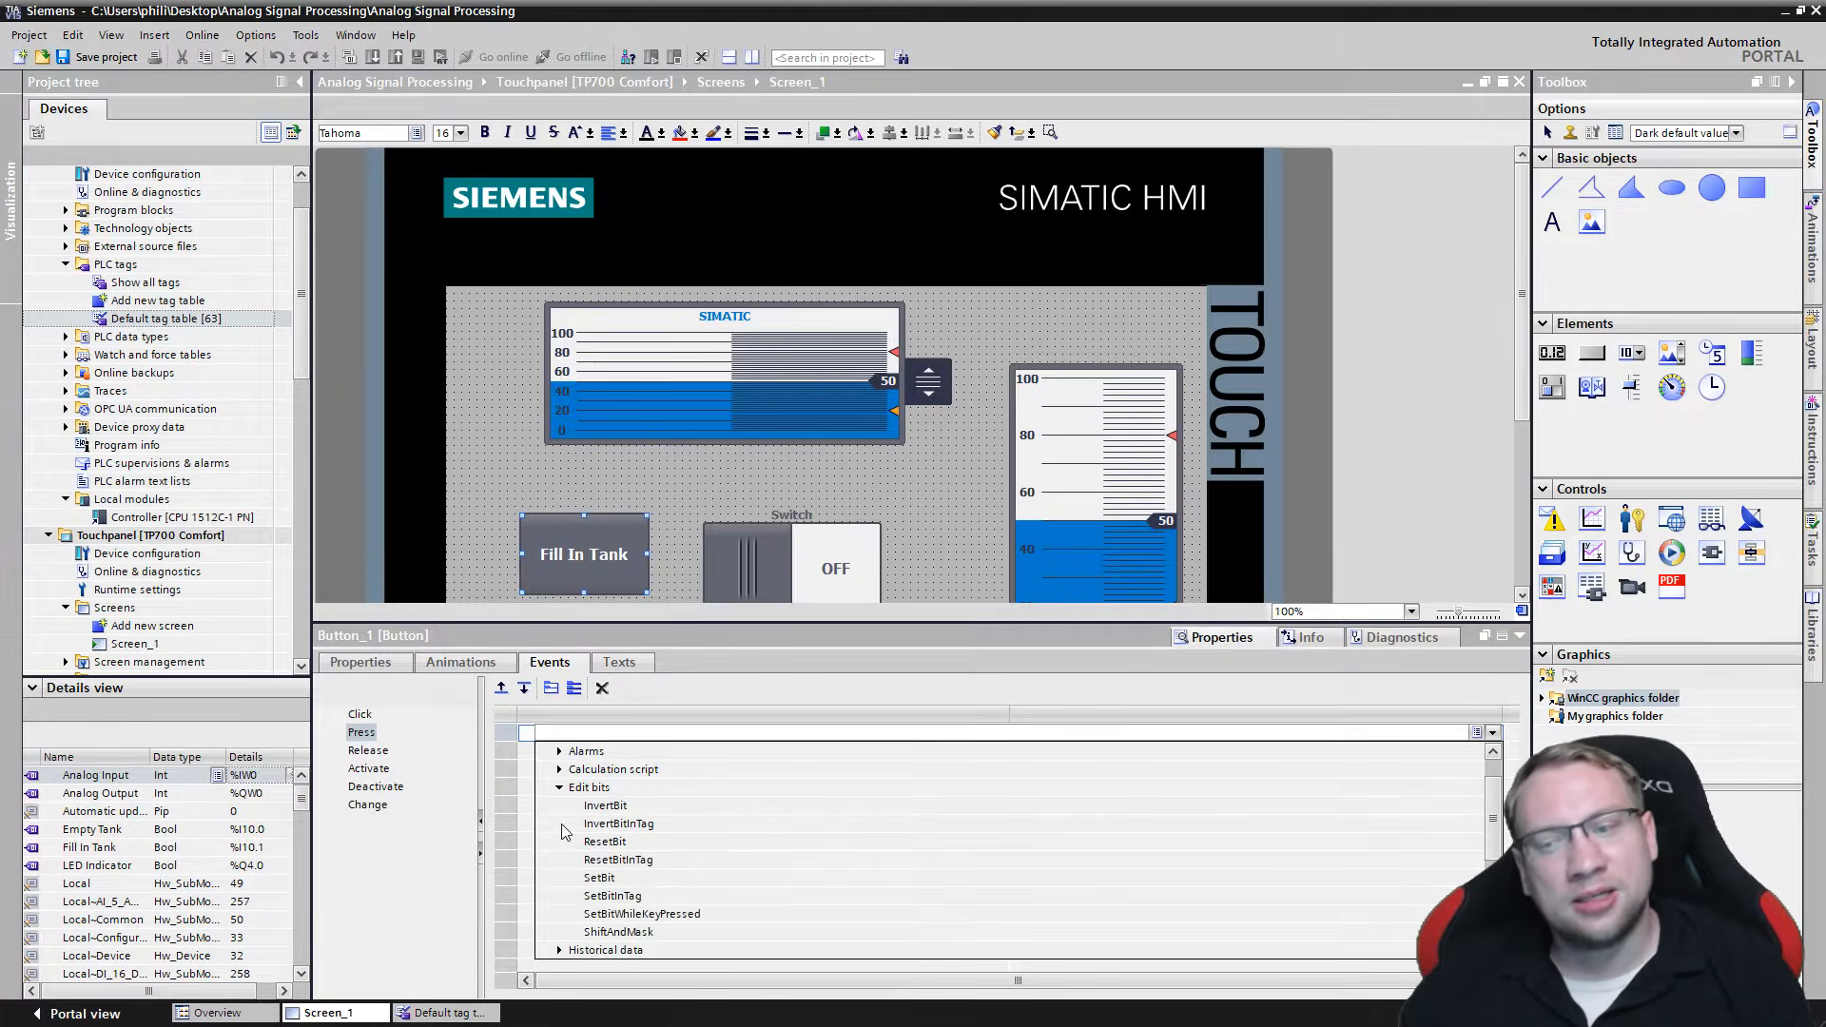
mouse_move(680, 919)
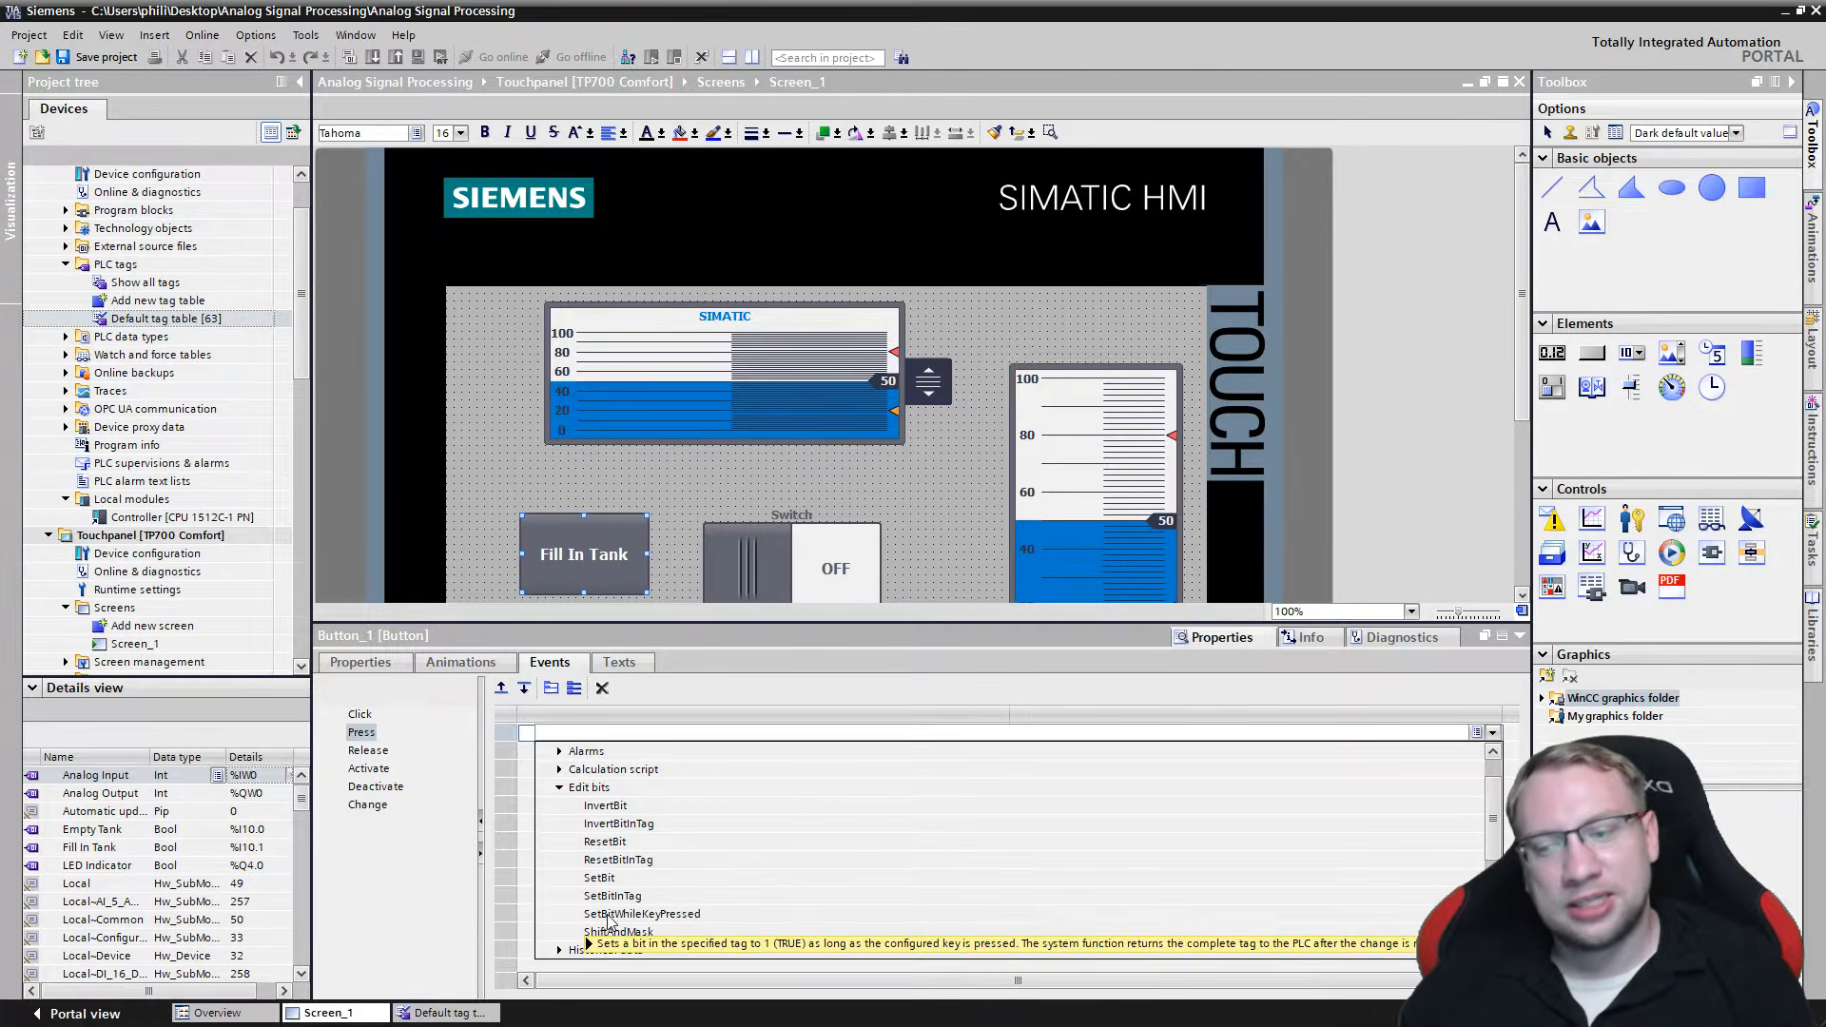
click(683, 915)
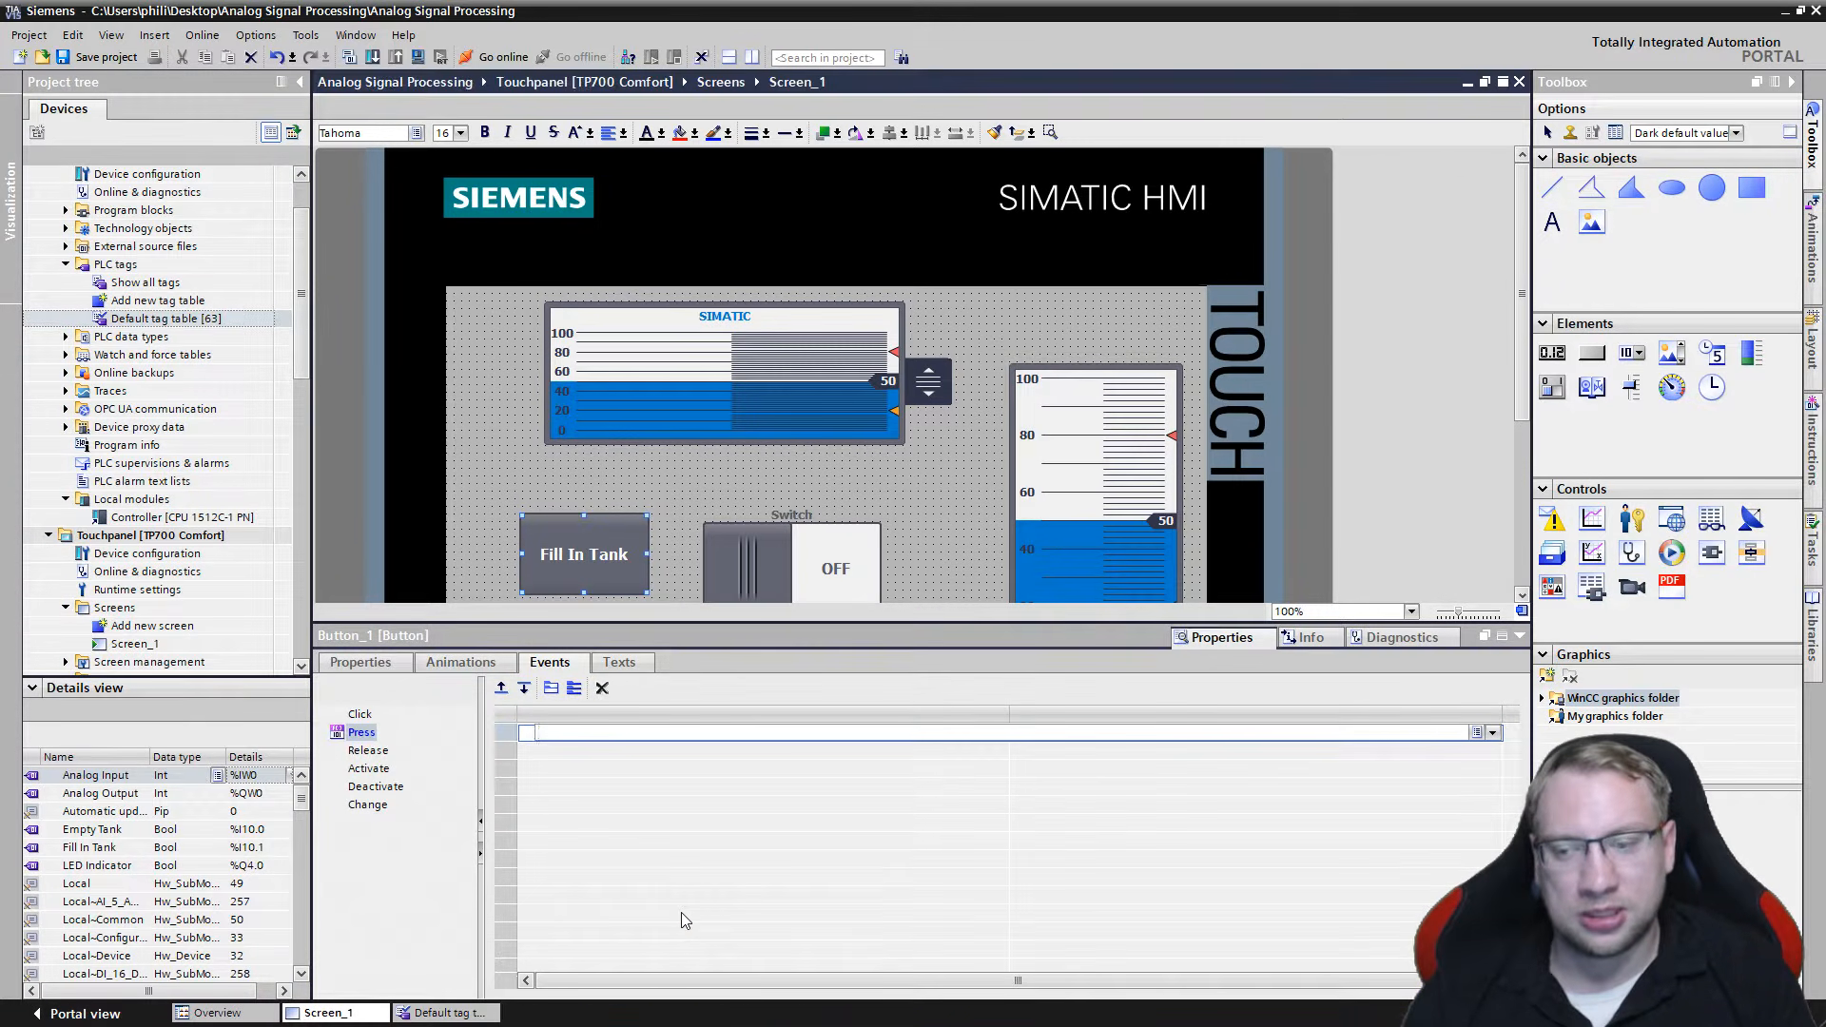
Try to assign the Fill In Tank tag from the default tag table's details view to the SetBitWhileKeyPressed function.
click(1032, 751)
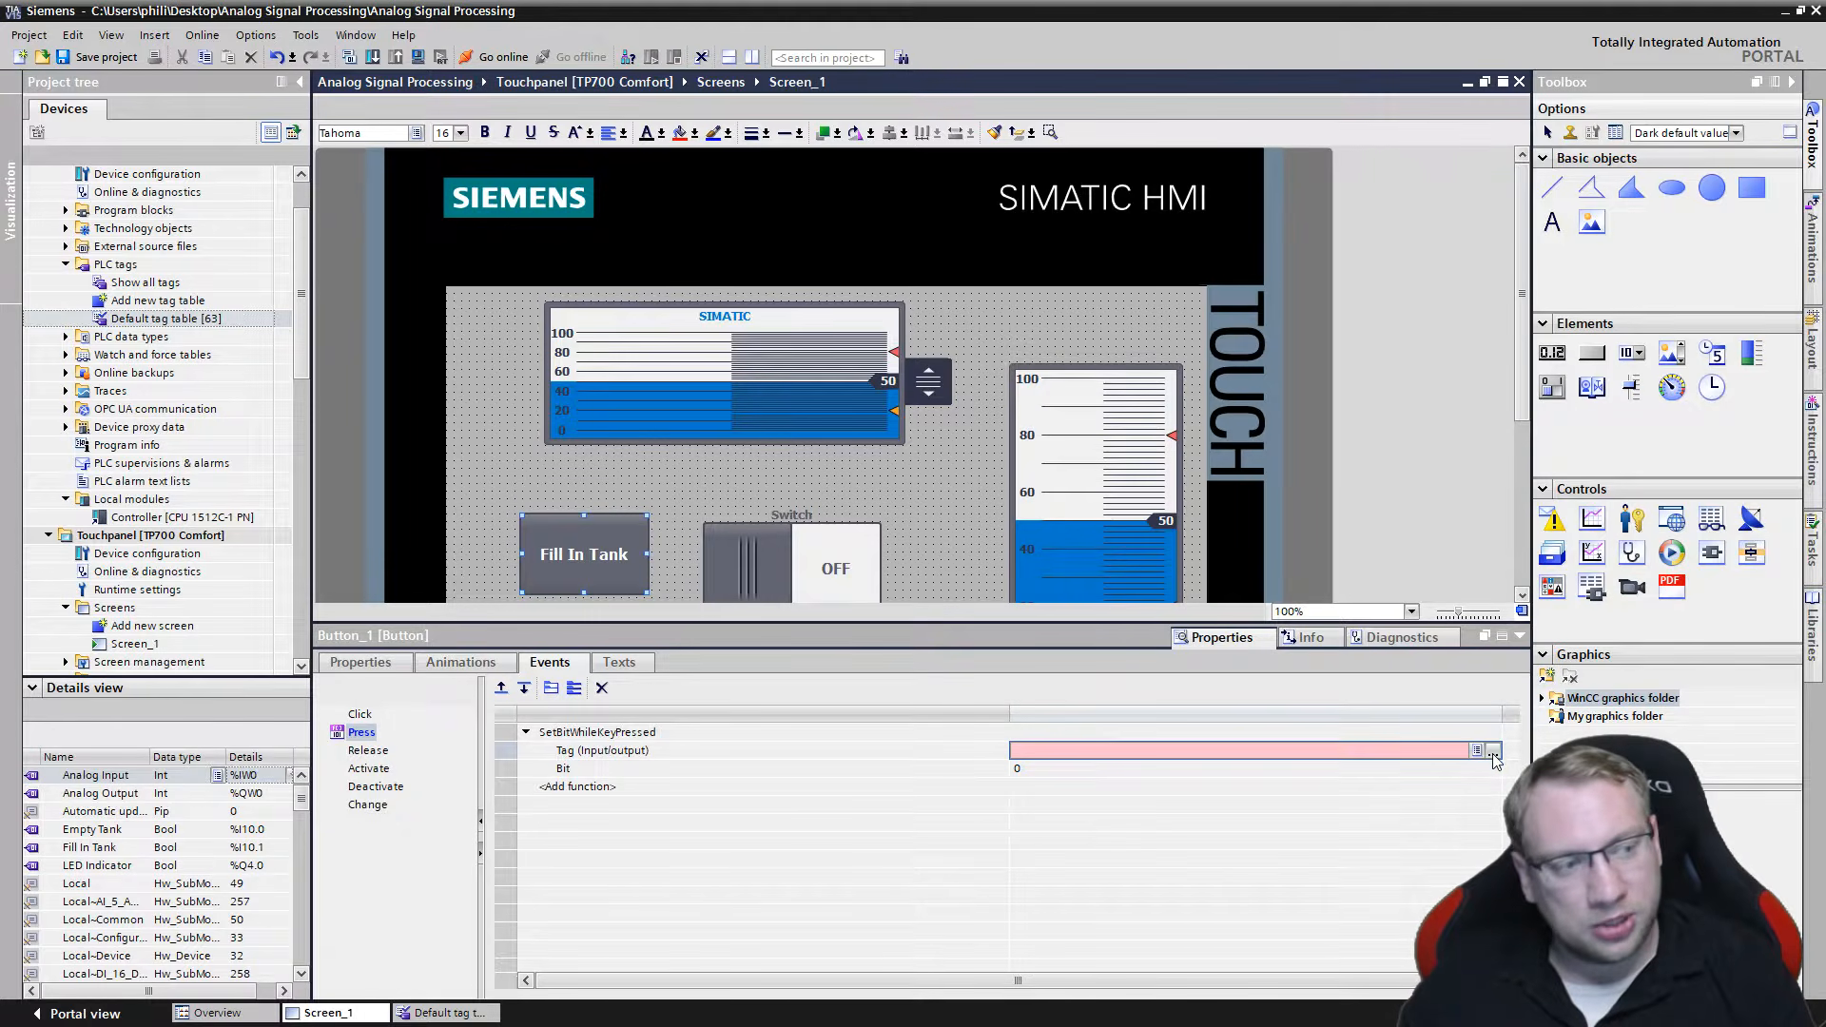
click(161, 317)
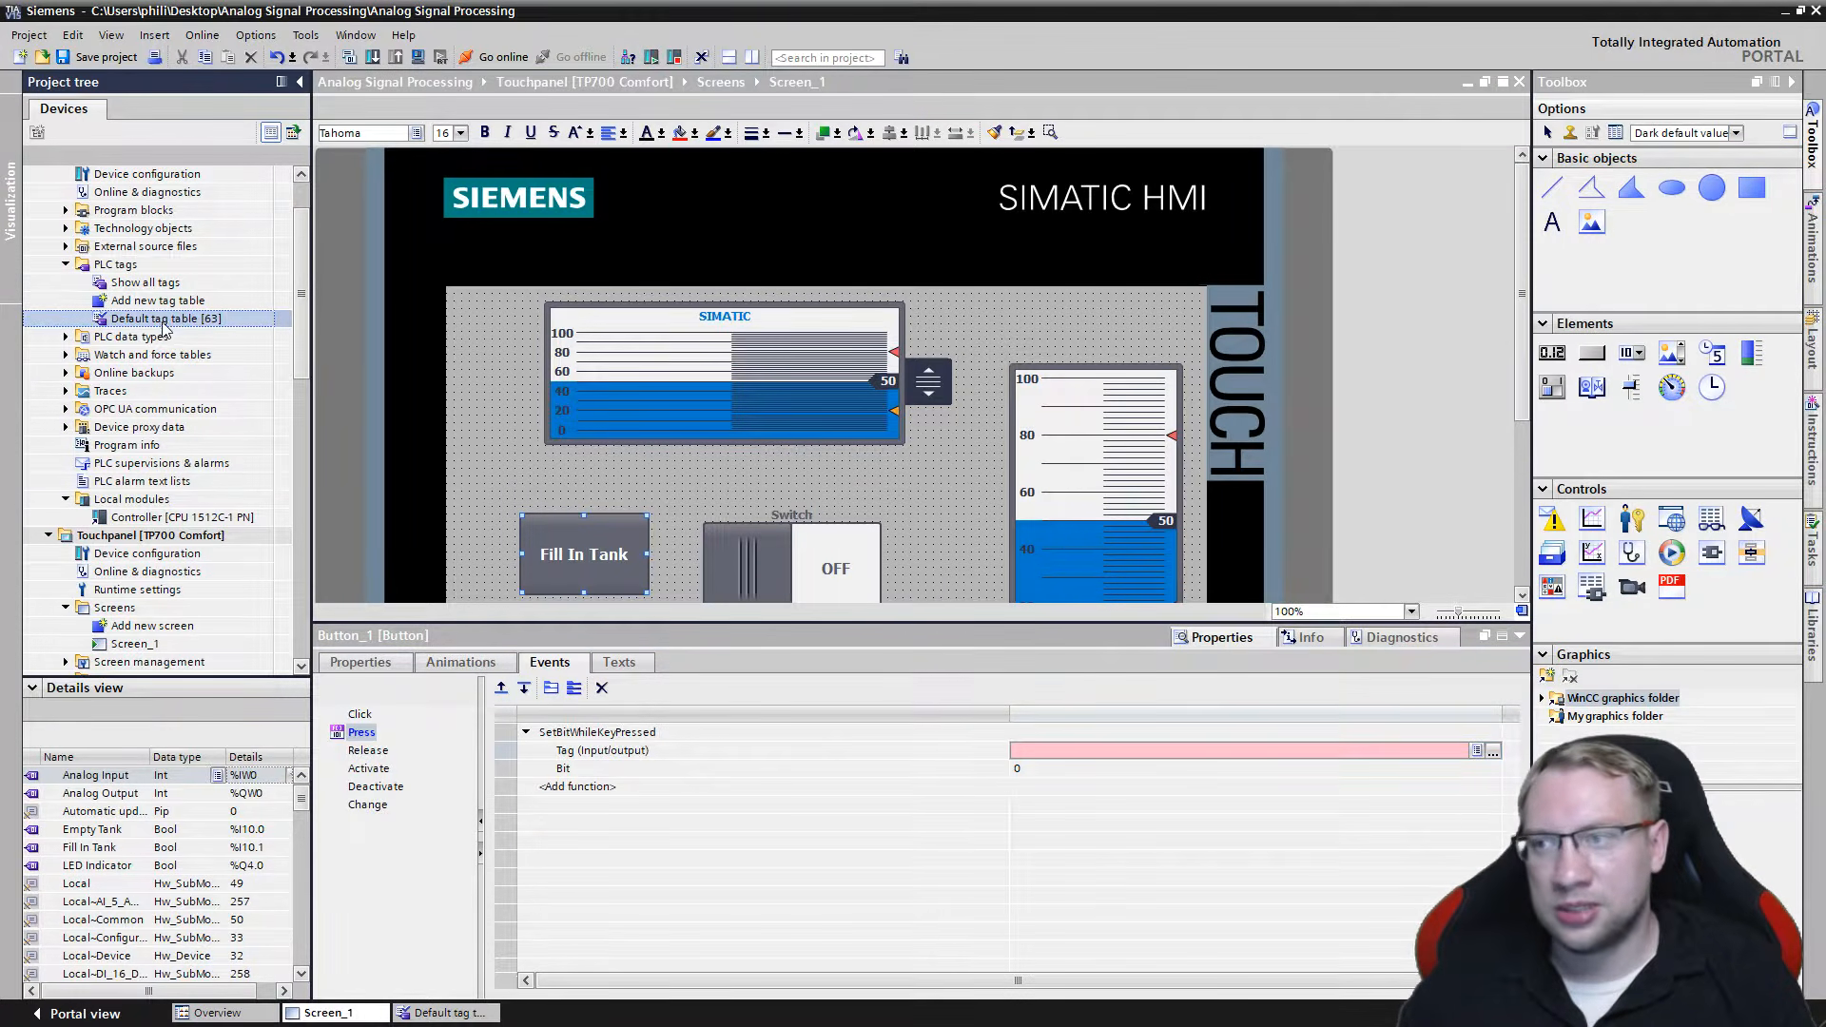
click(108, 850)
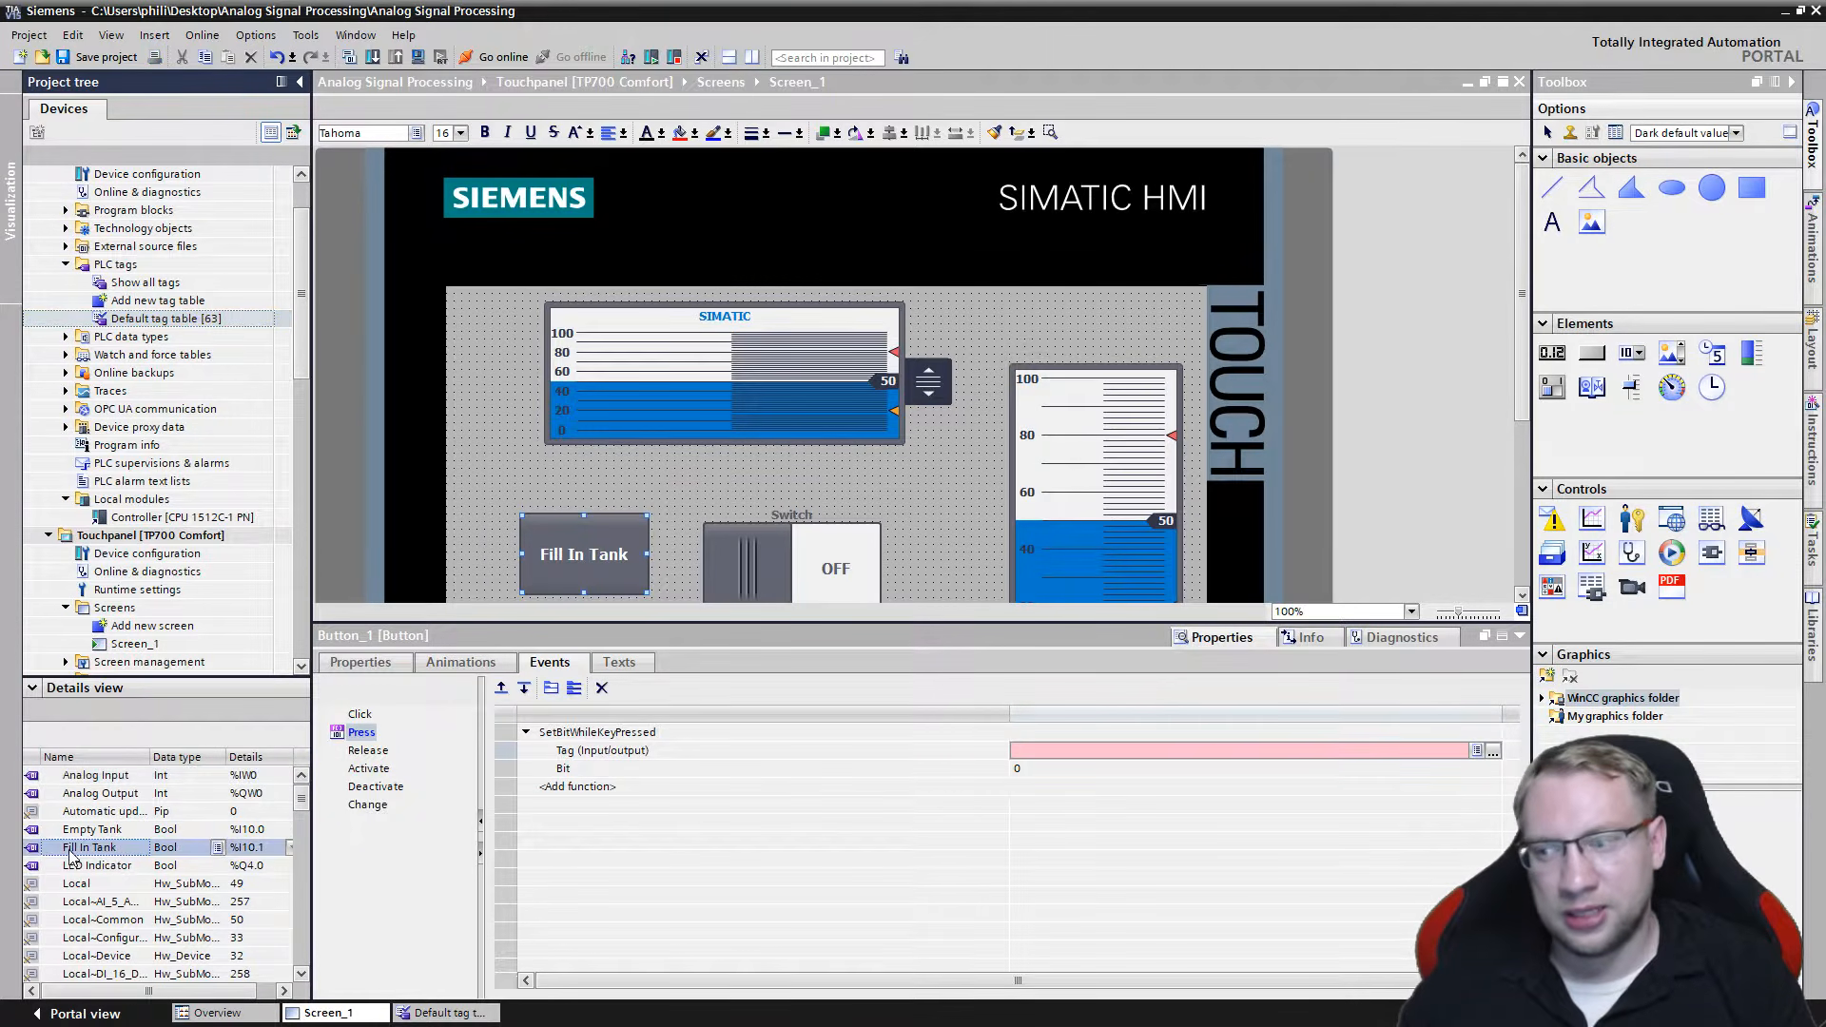
drag(84, 855, 1097, 761)
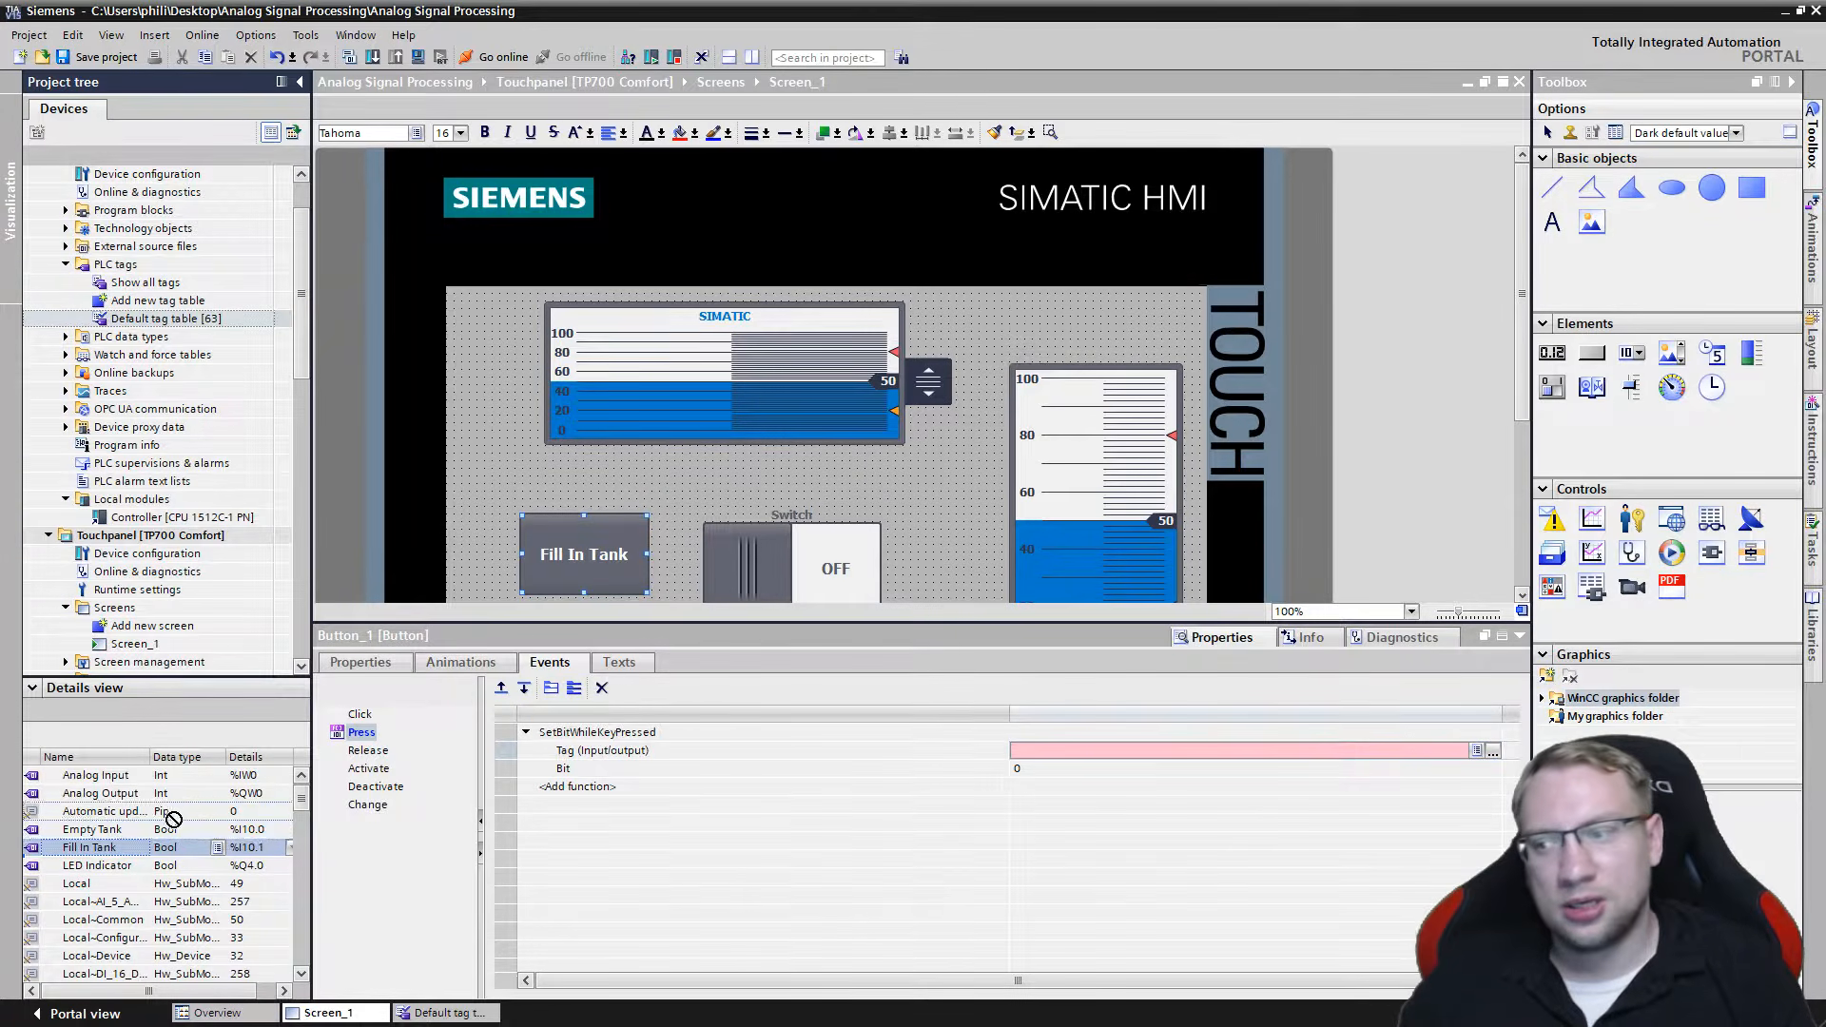
Assign the Fill In Tank tag from the controller's default PLC tag table to the button's SetBitWhileKeyPressed function and check the assignment.
click(1495, 752)
click(1093, 463)
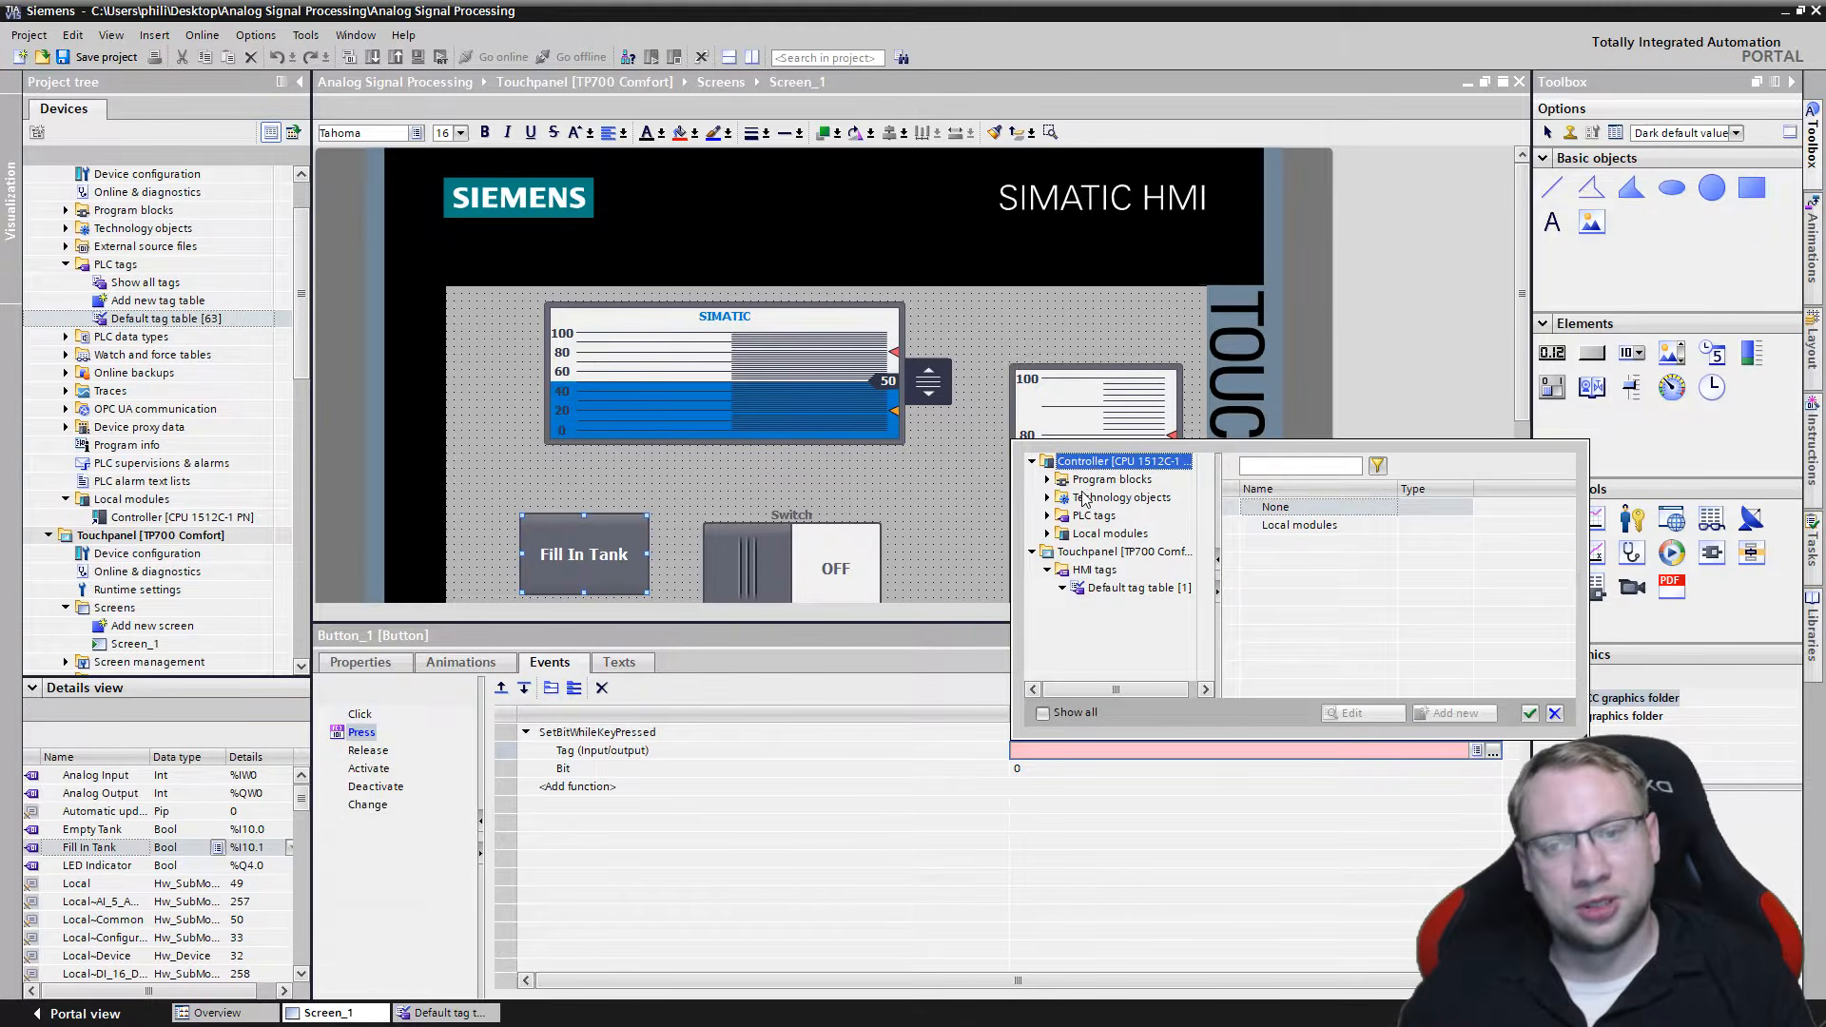
click(1047, 515)
click(1101, 536)
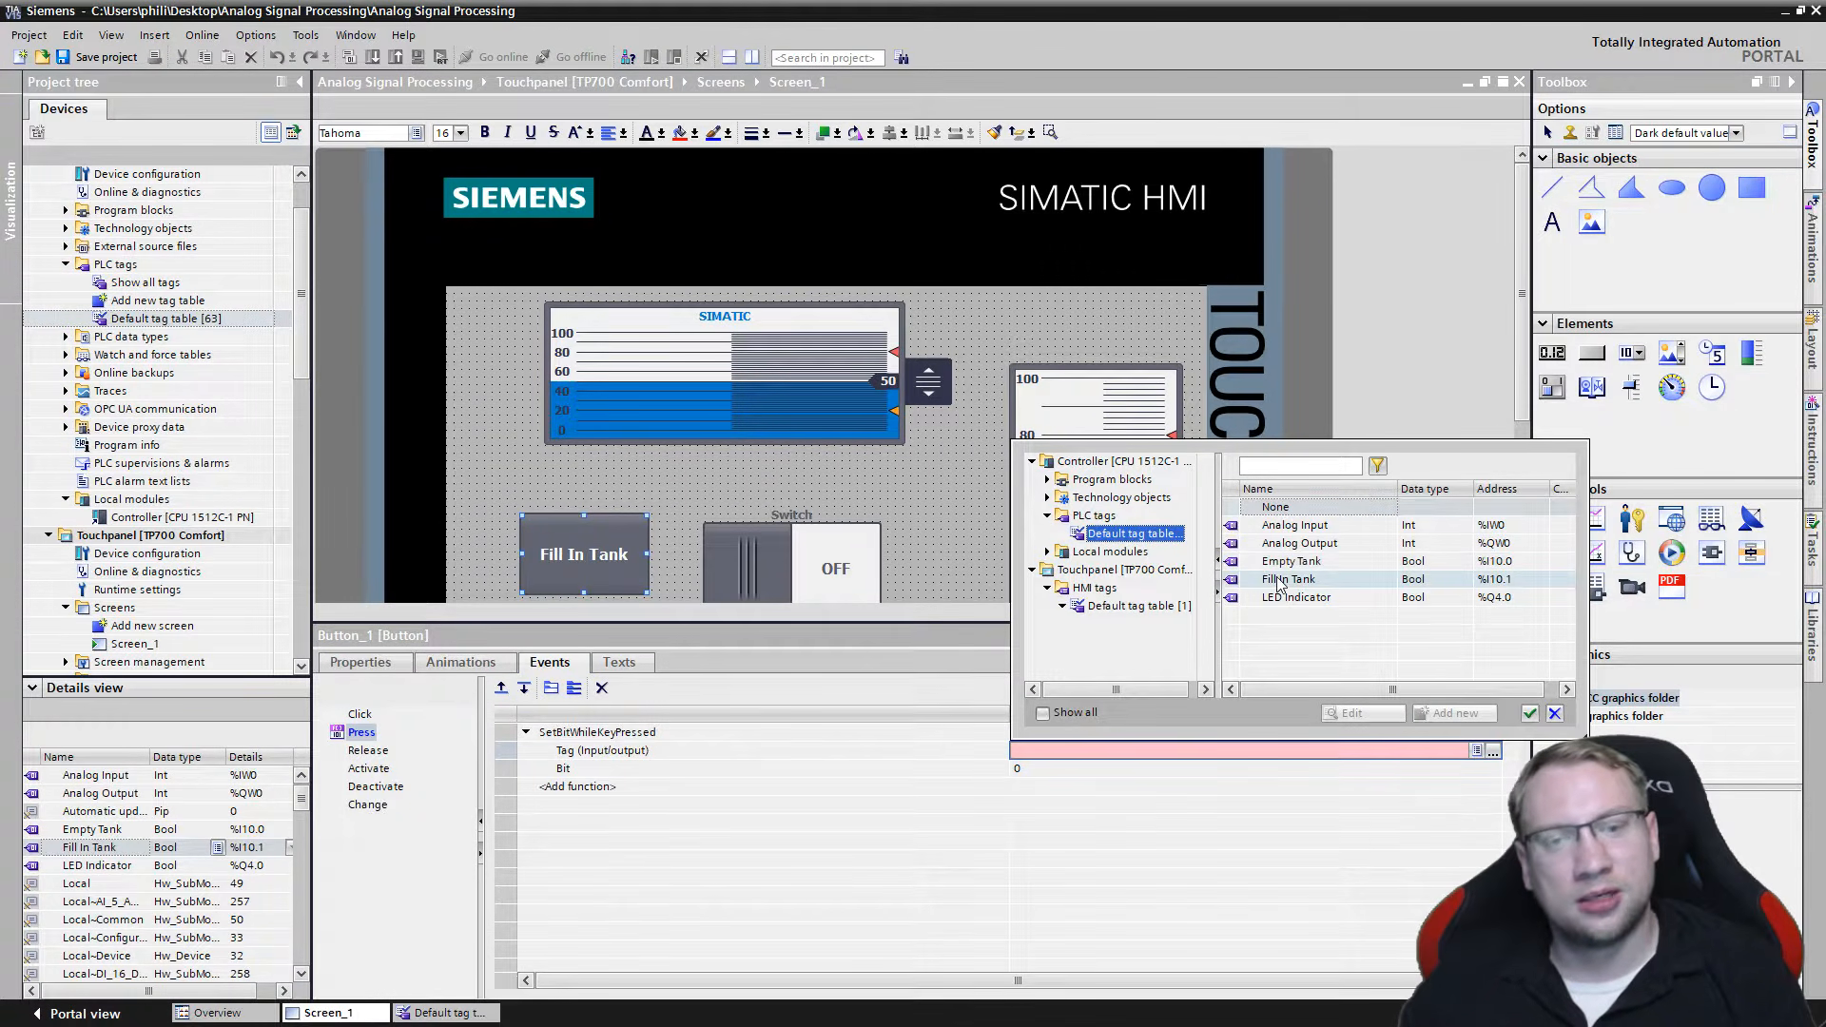
click(1284, 581)
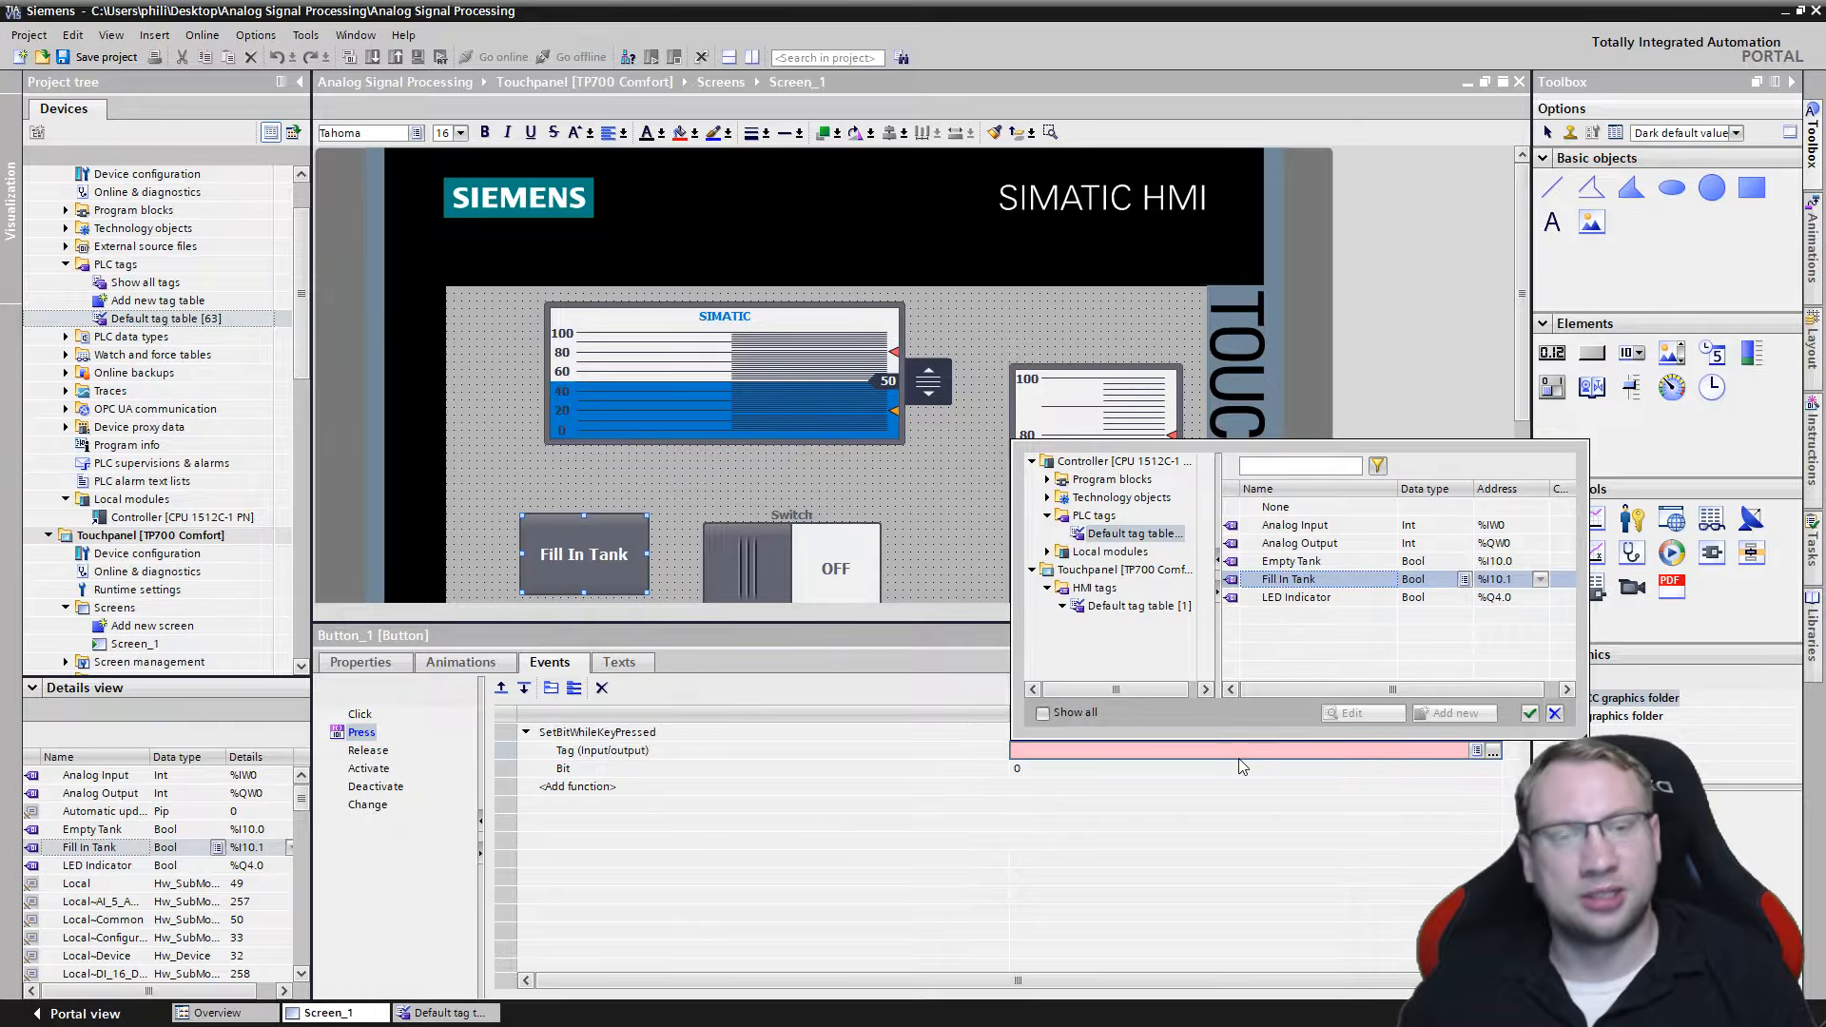
click(1531, 720)
click(961, 528)
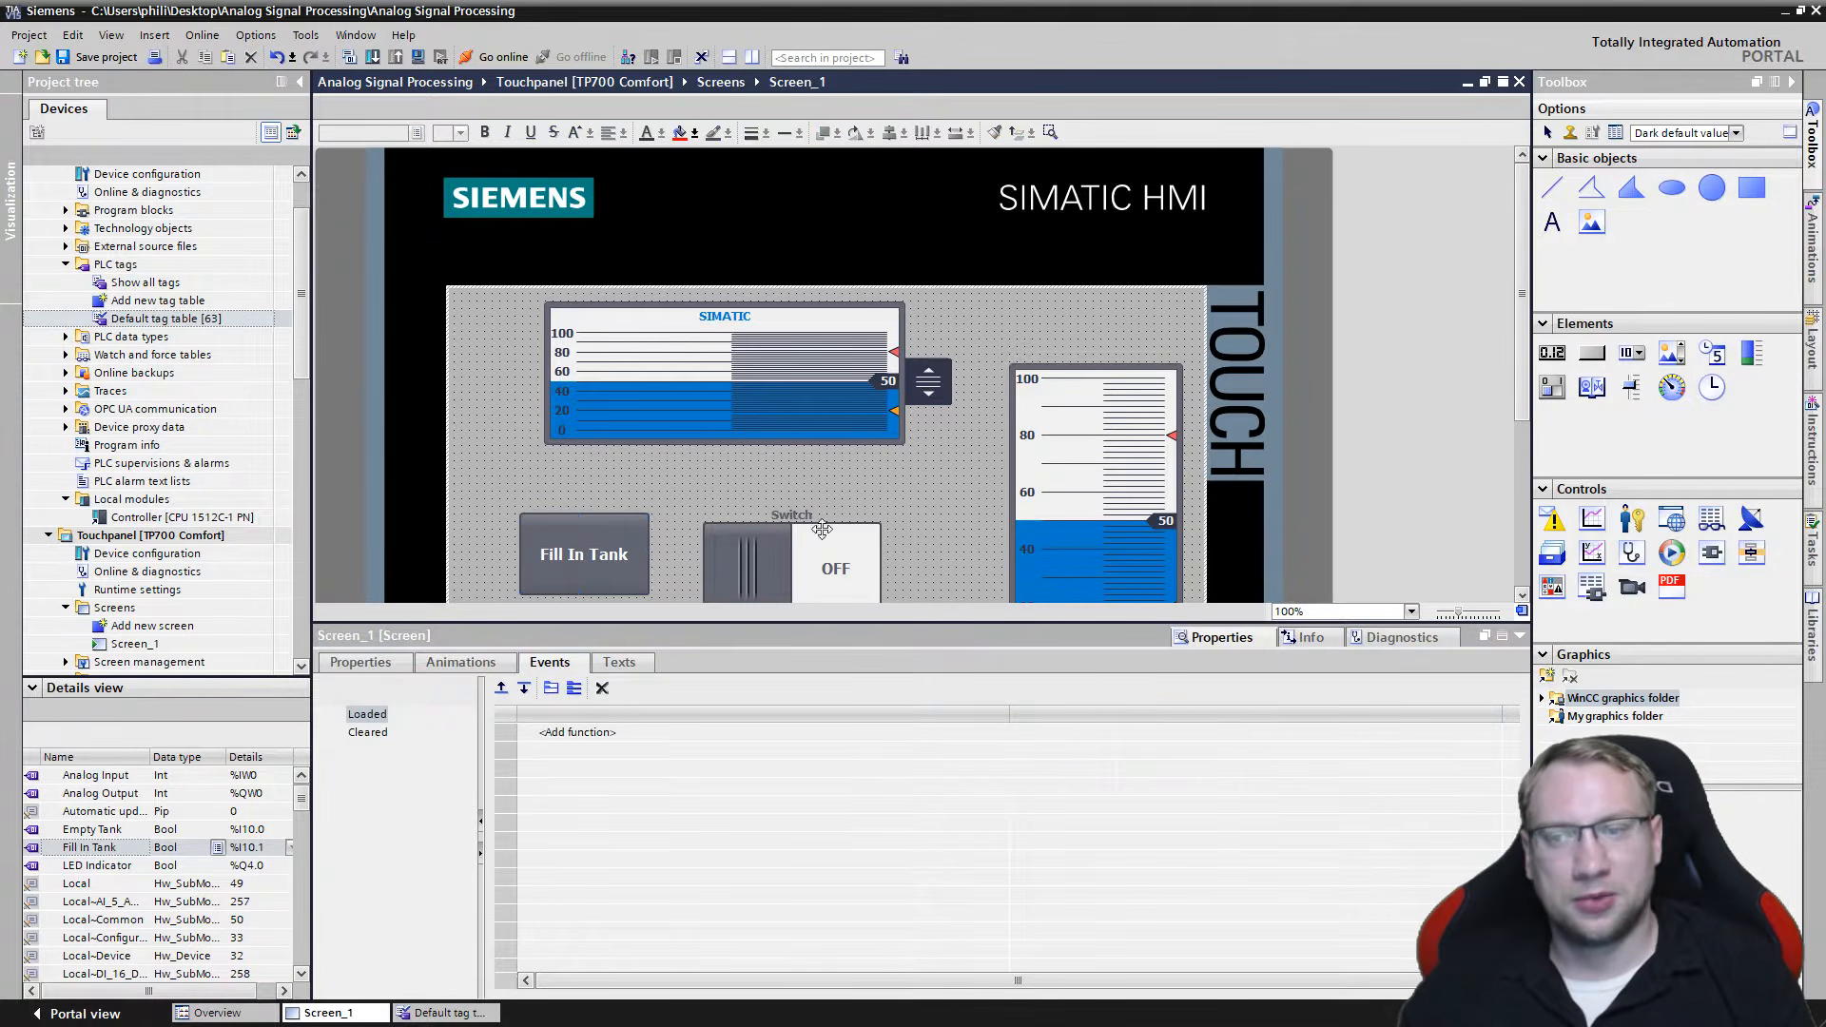
click(623, 550)
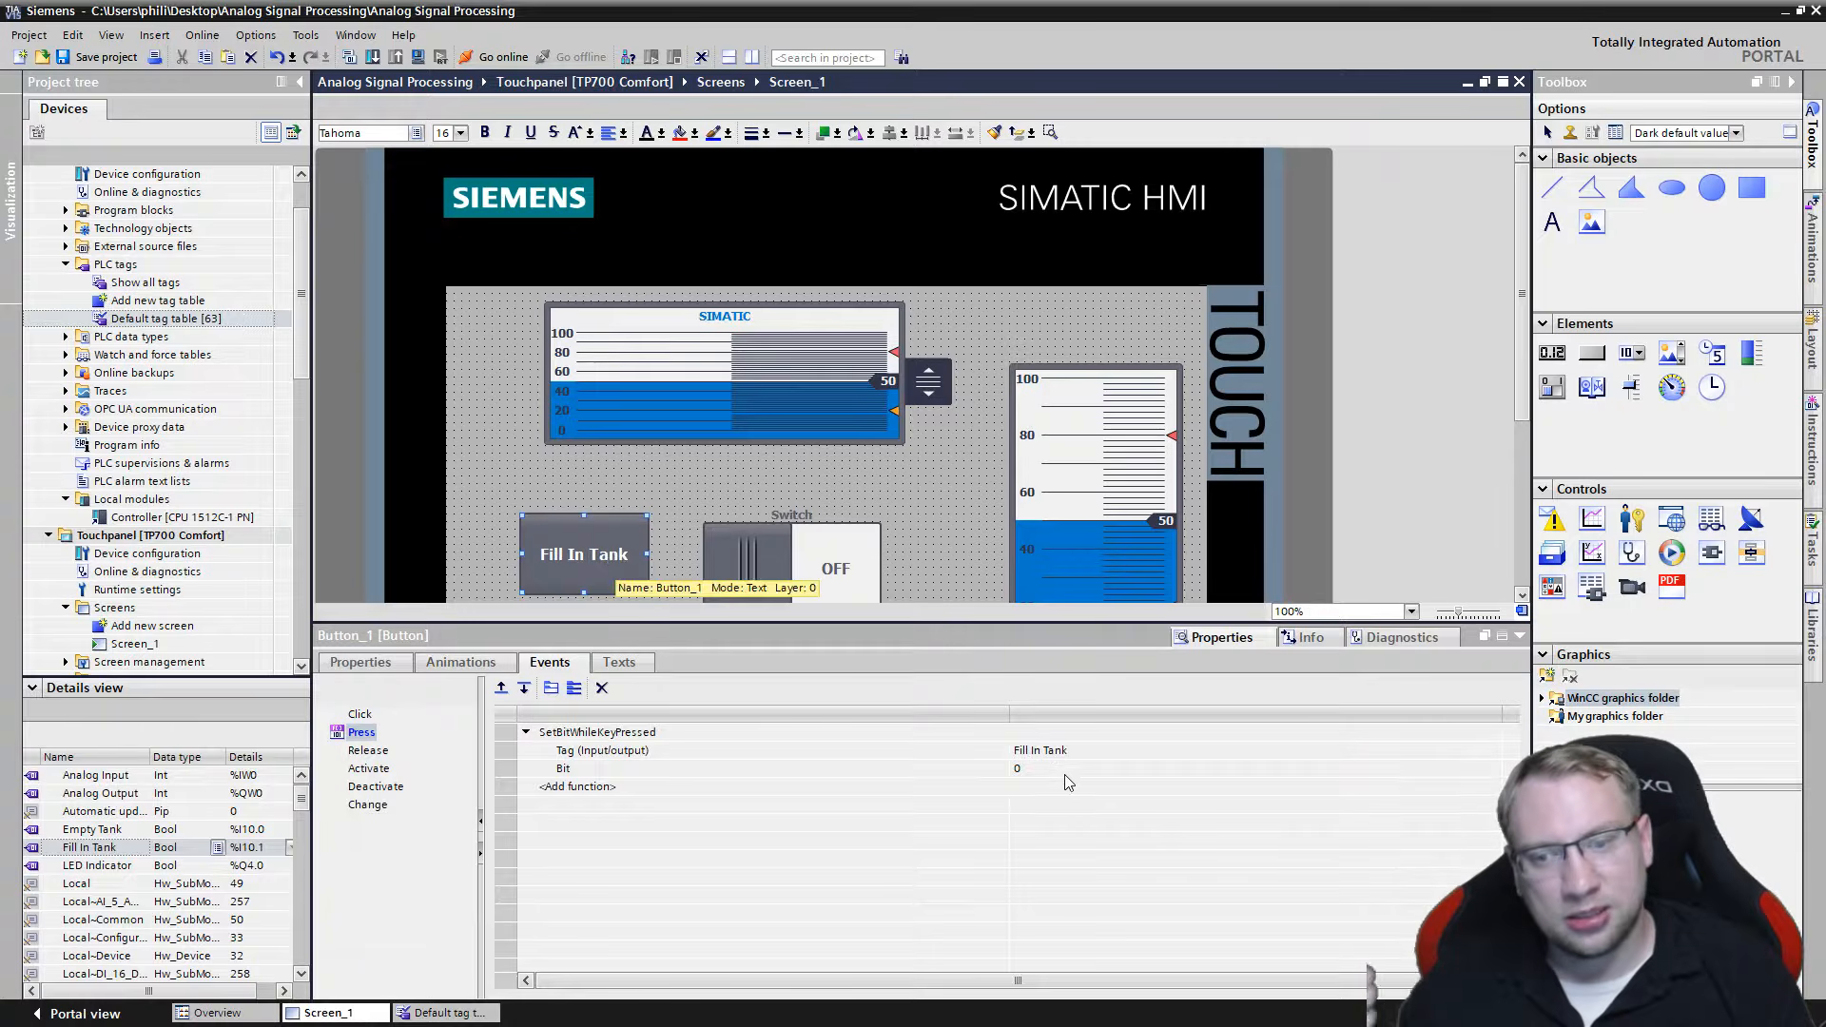
click(1078, 751)
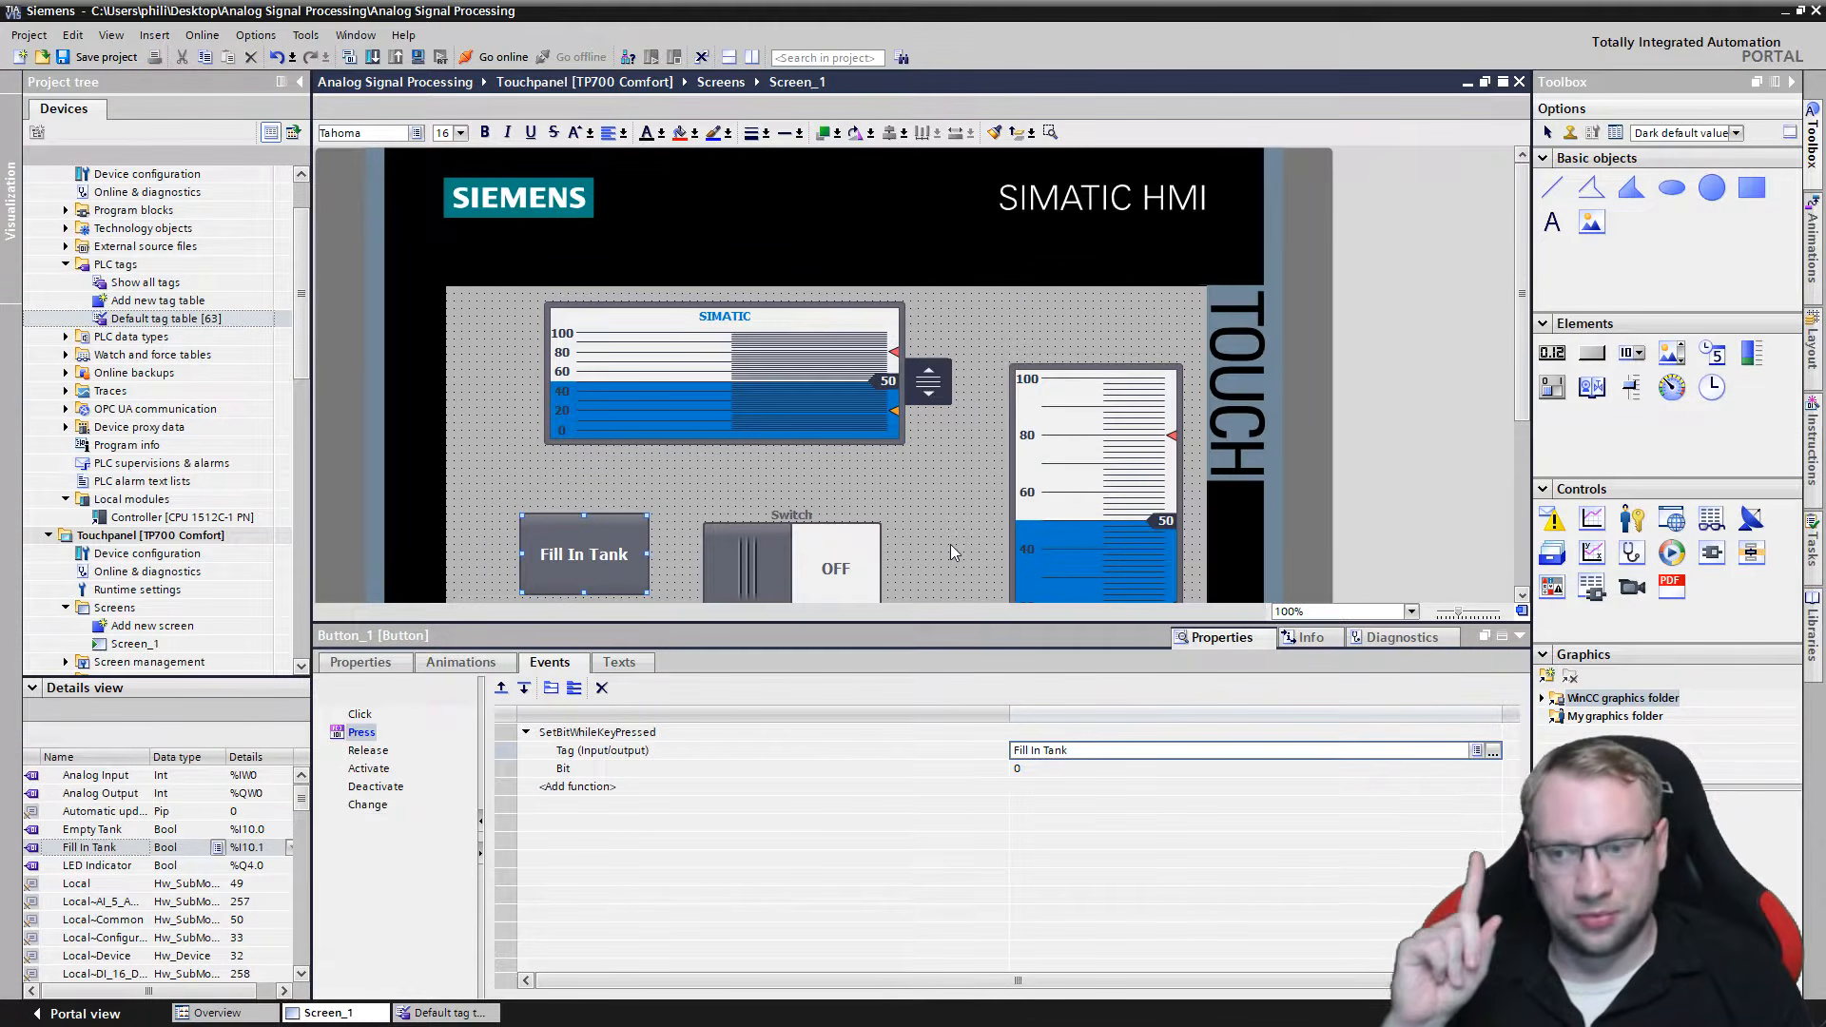
Link the switch's process tag to the Empty Tank tag from the controller's default PLC tag table.
click(818, 555)
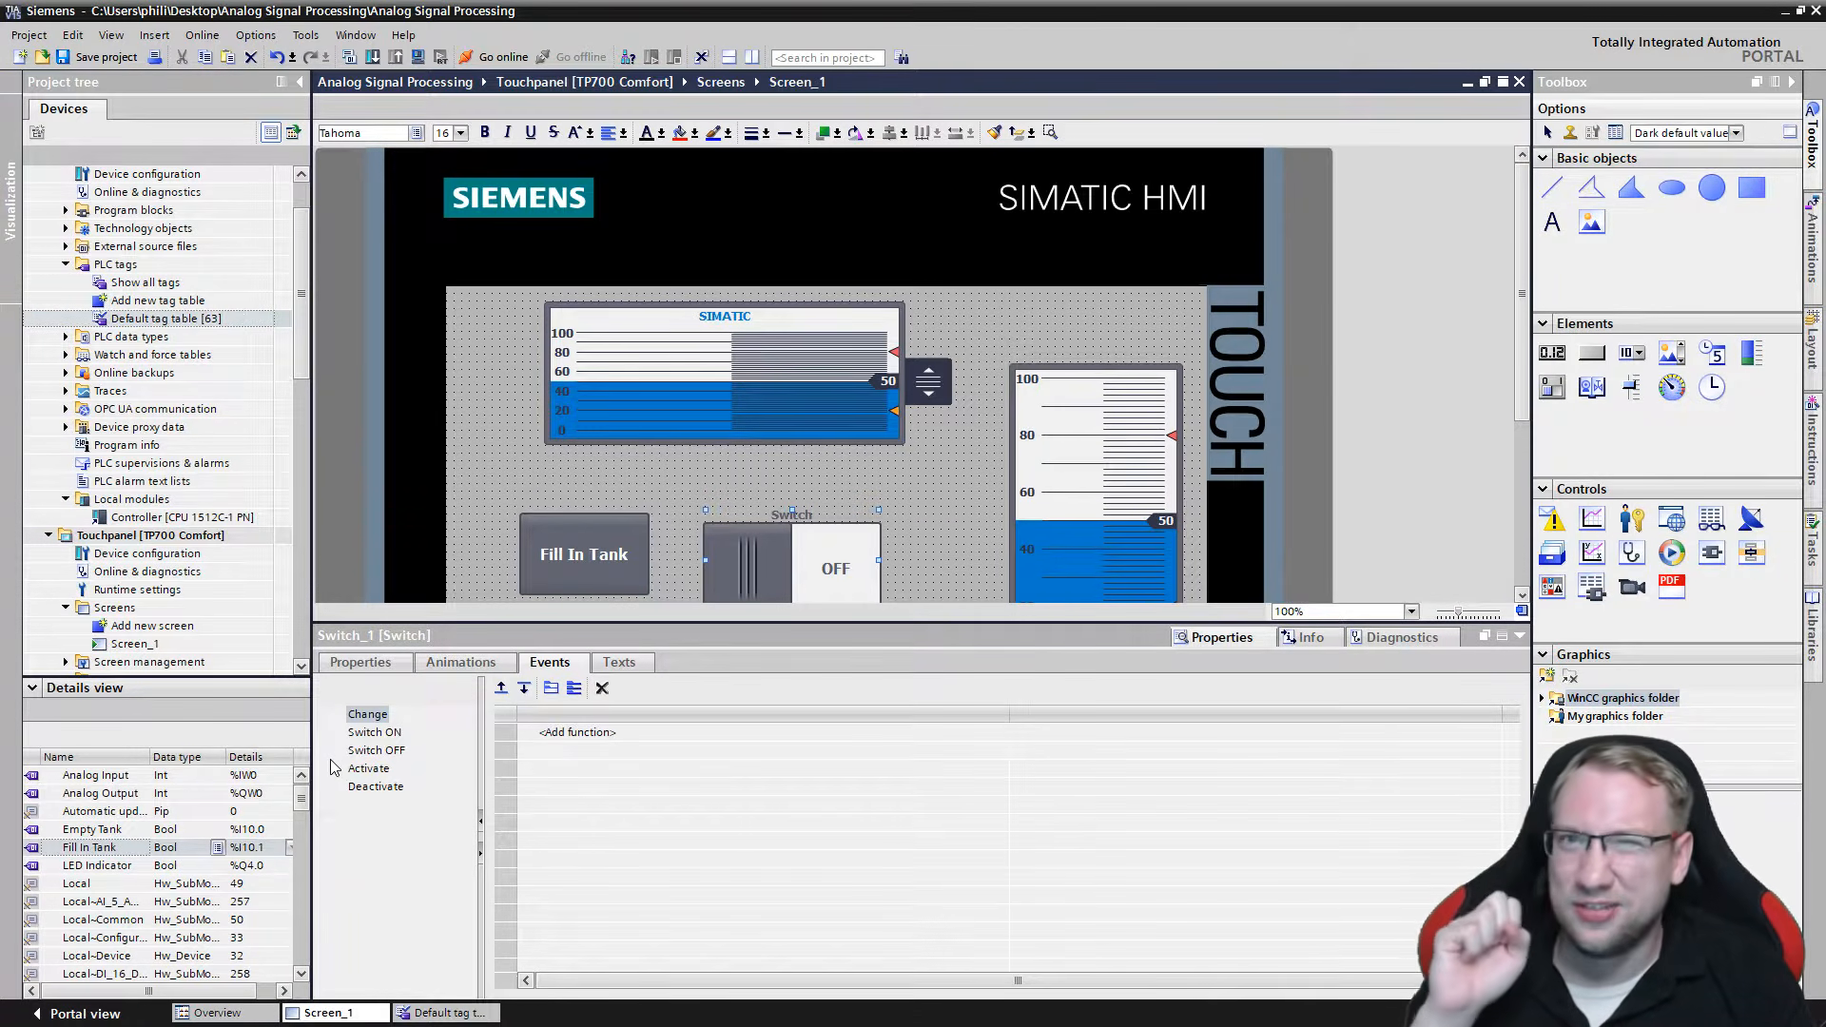
click(377, 663)
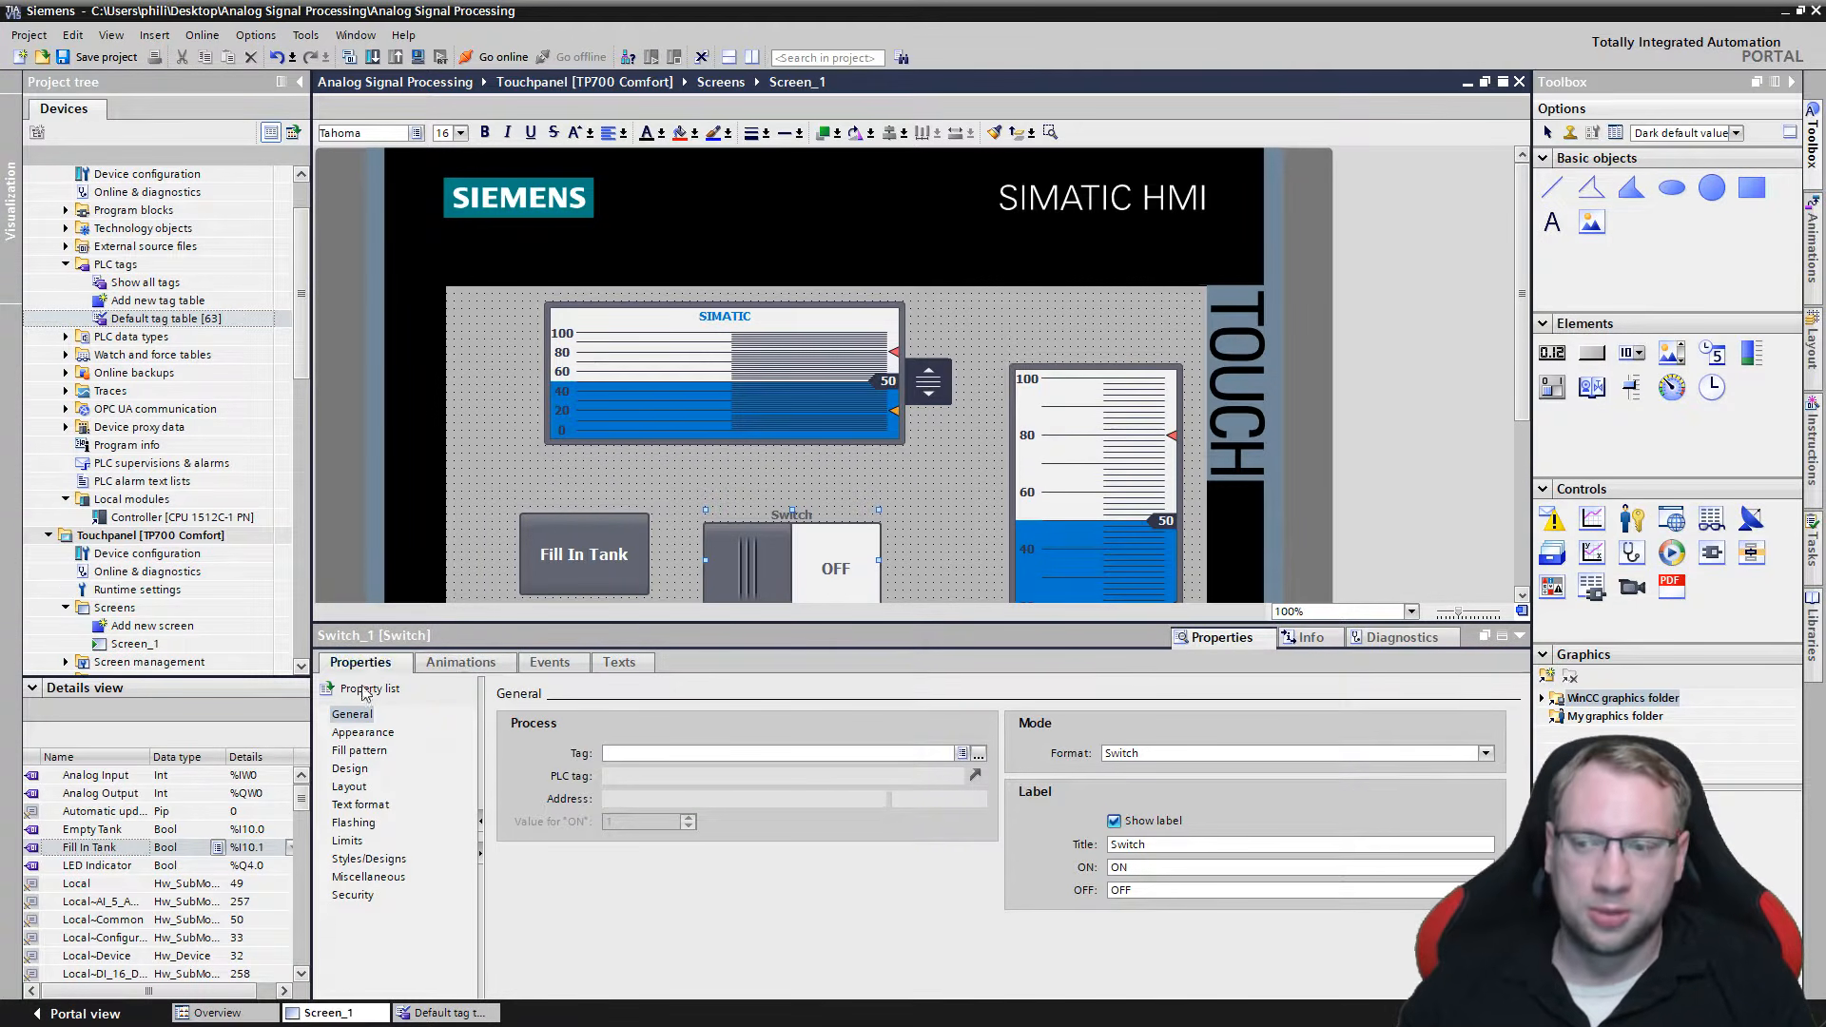
click(977, 755)
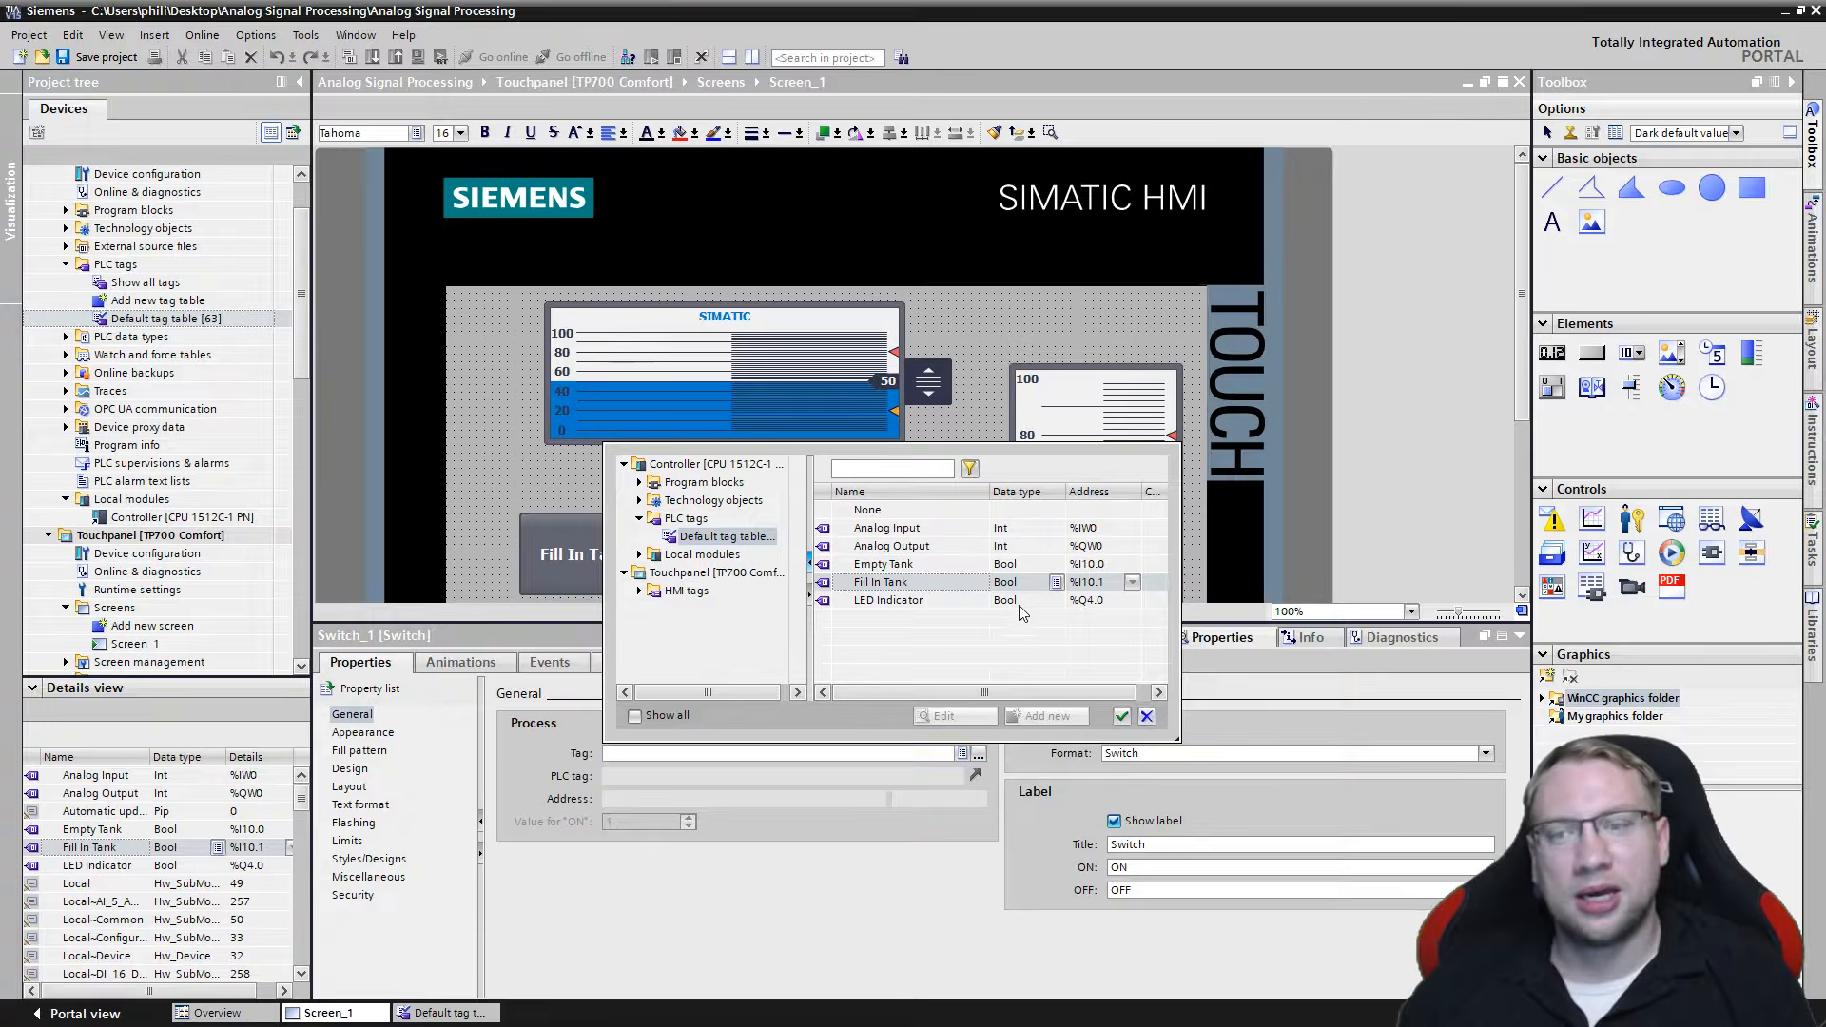
click(863, 567)
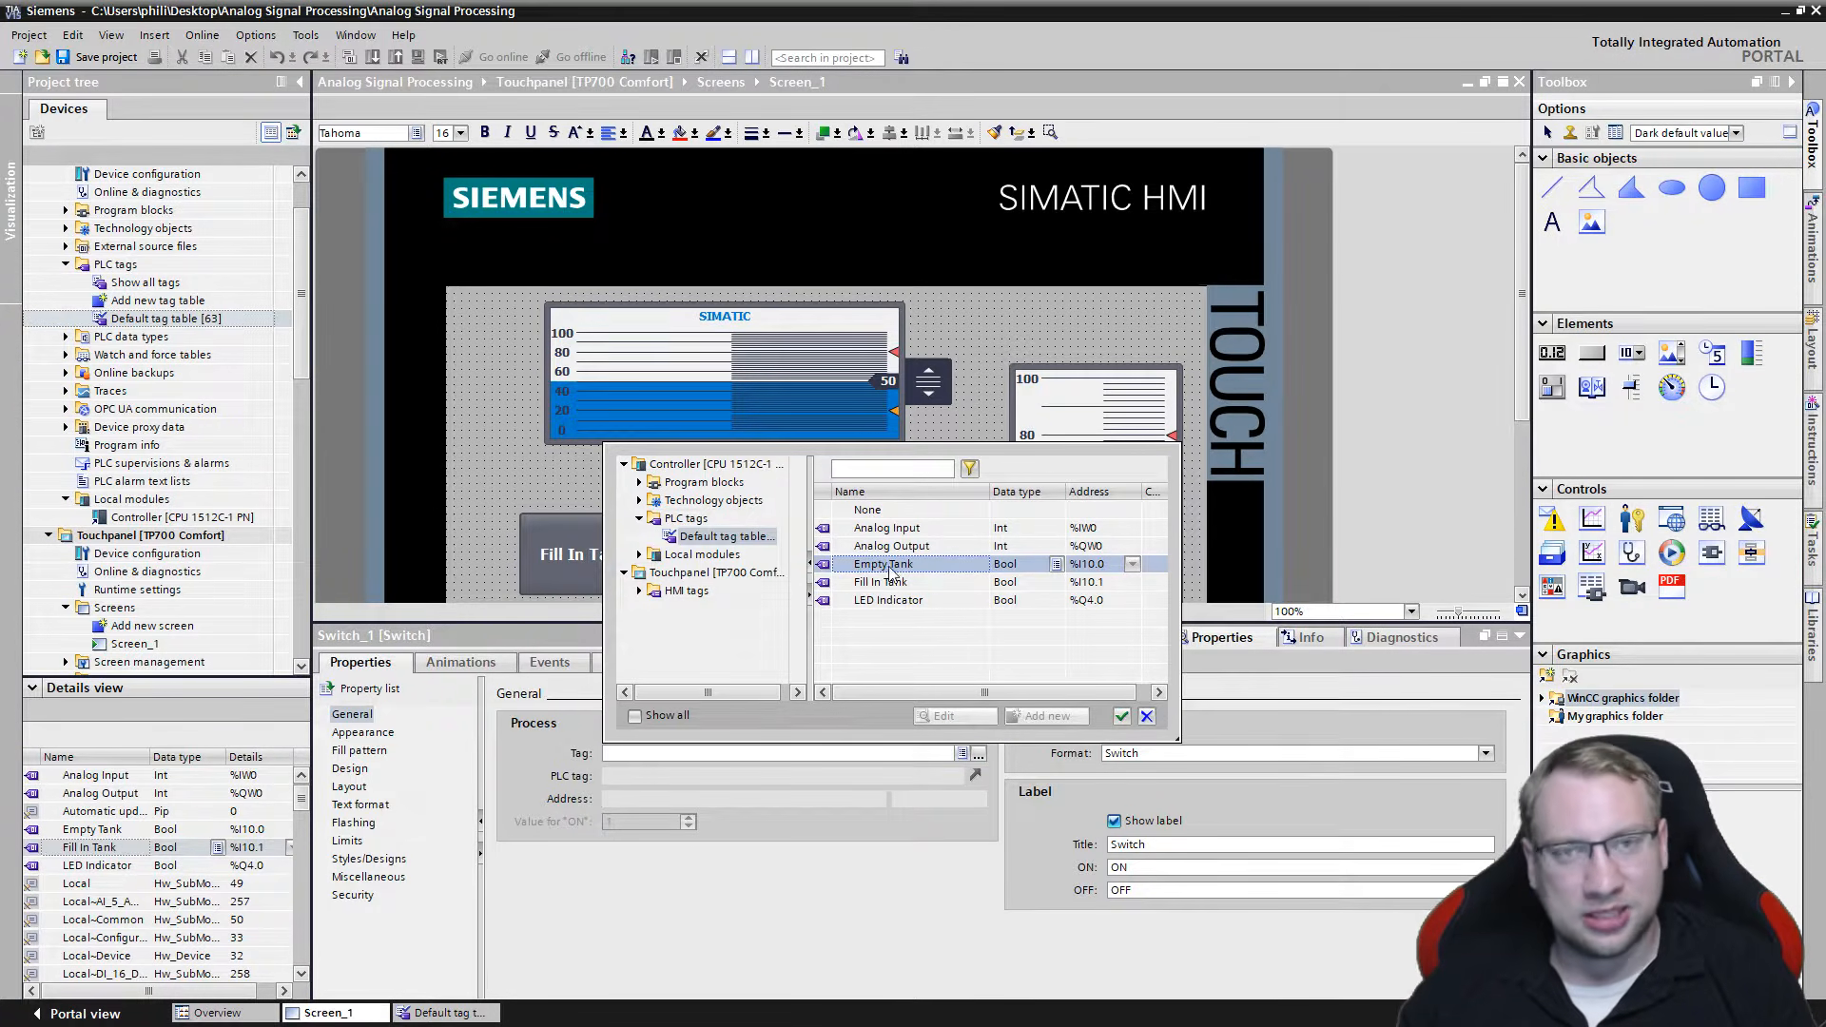
click(1121, 716)
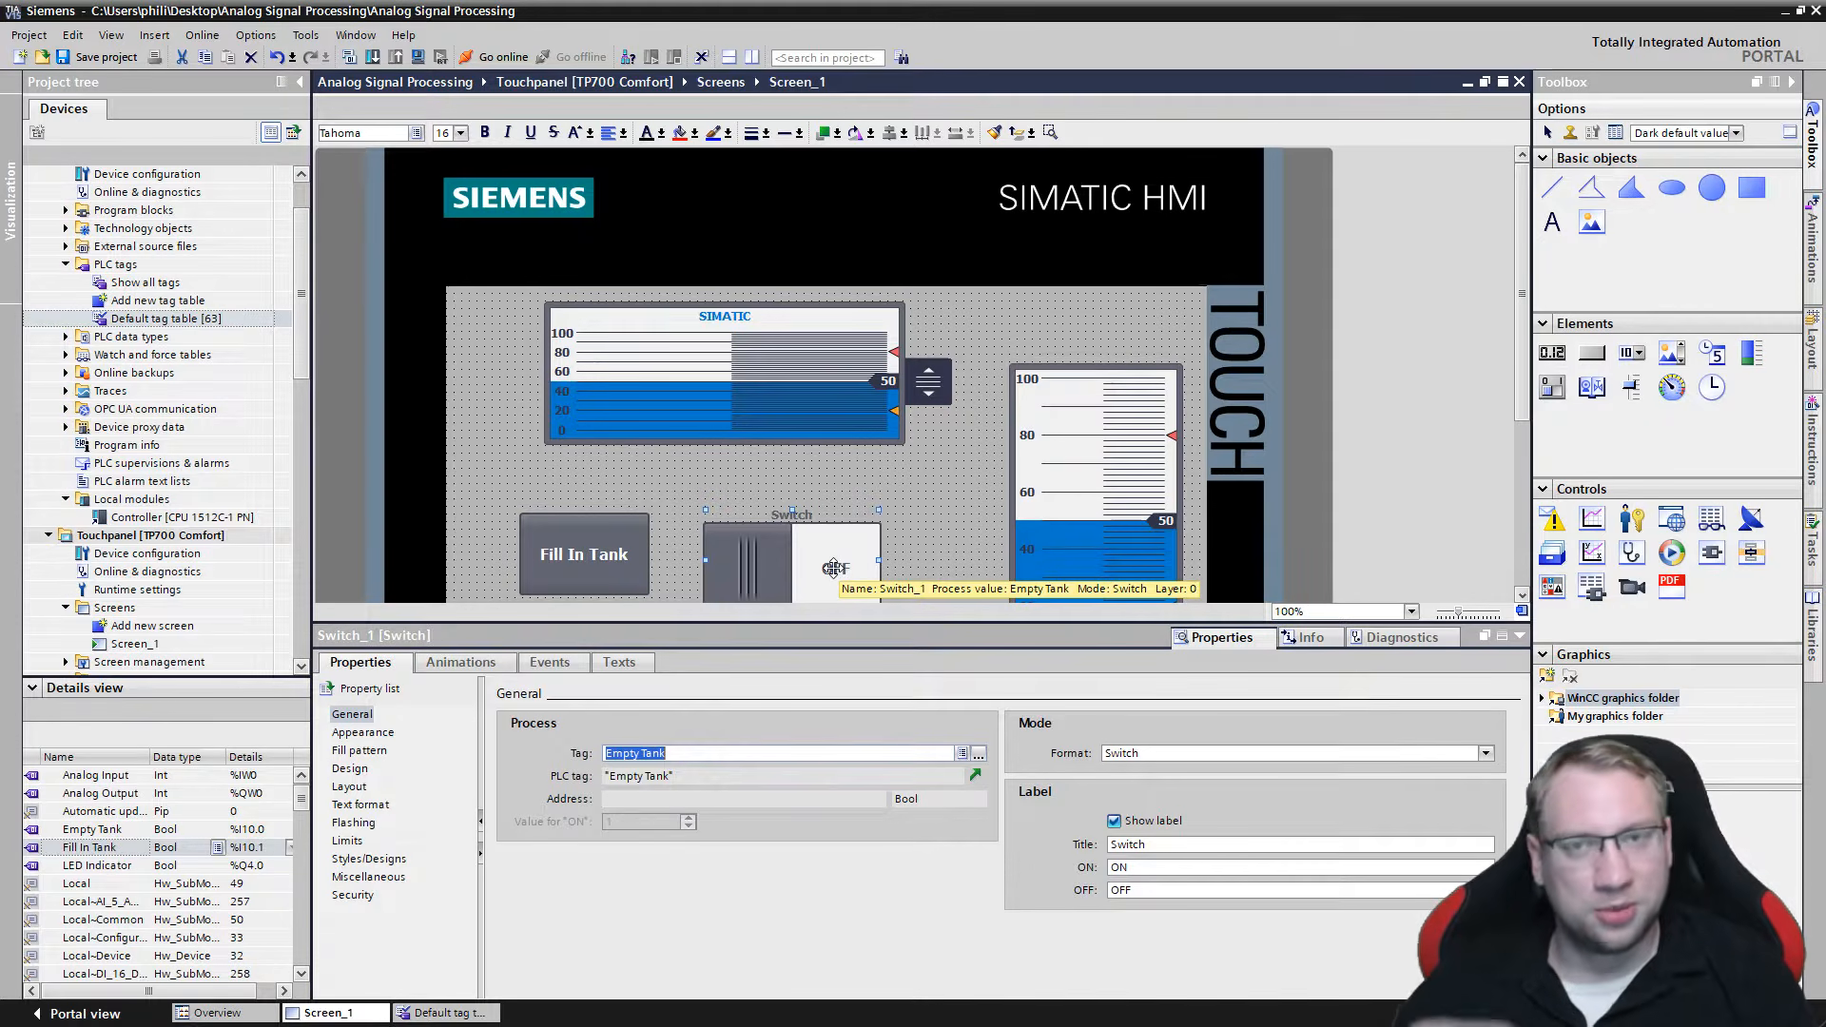
Try the Switch with graphic format on the switch, and set its format to Switch with text.
click(1196, 753)
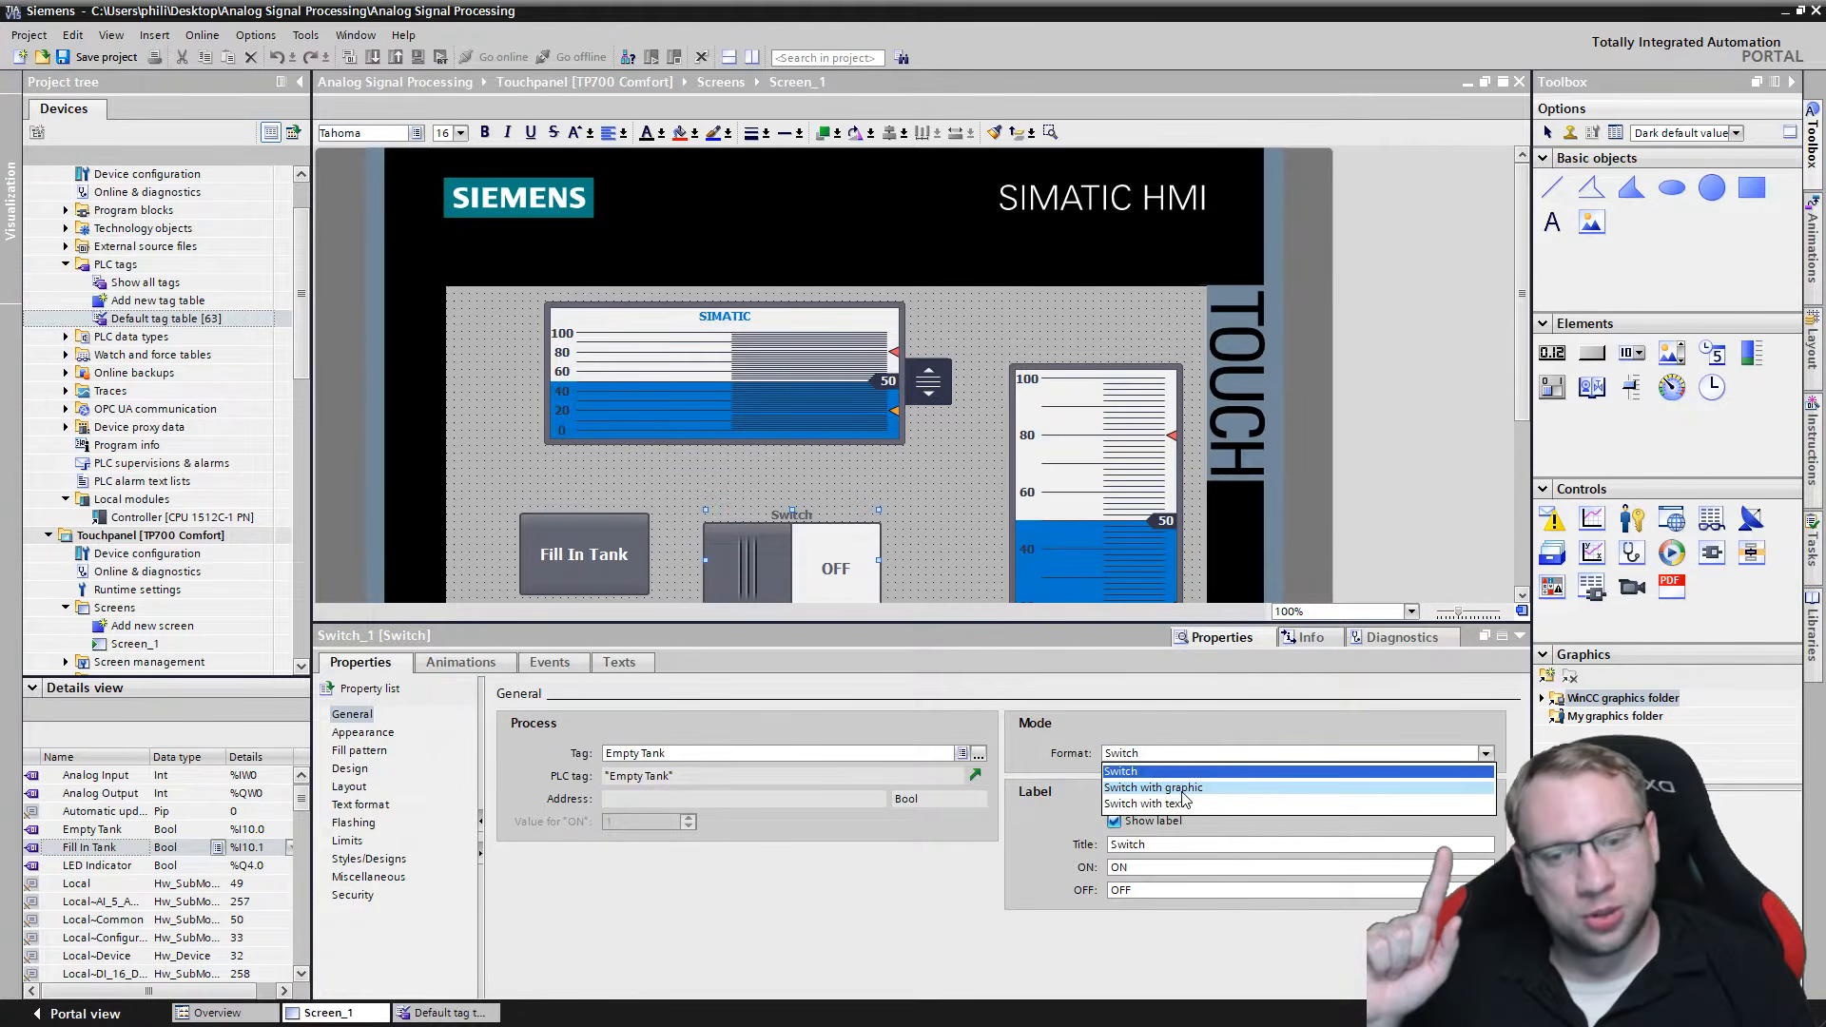
click(1184, 788)
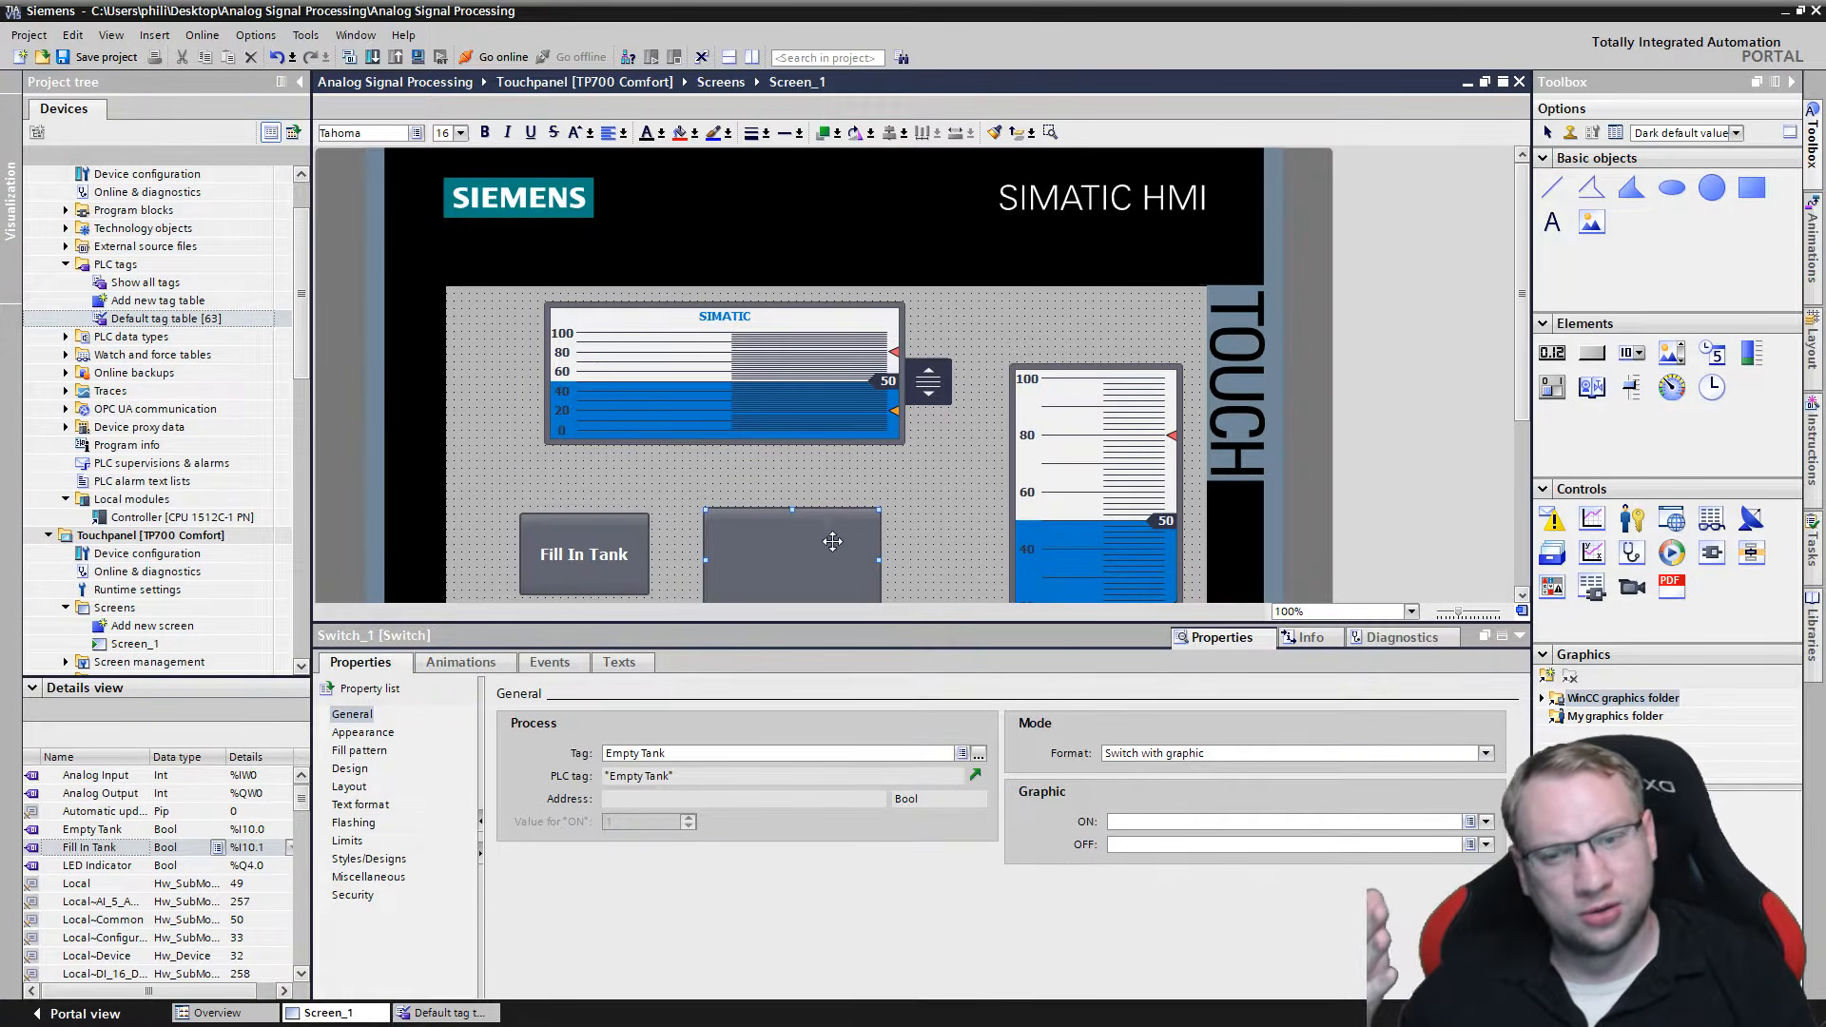
click(1169, 757)
click(1142, 804)
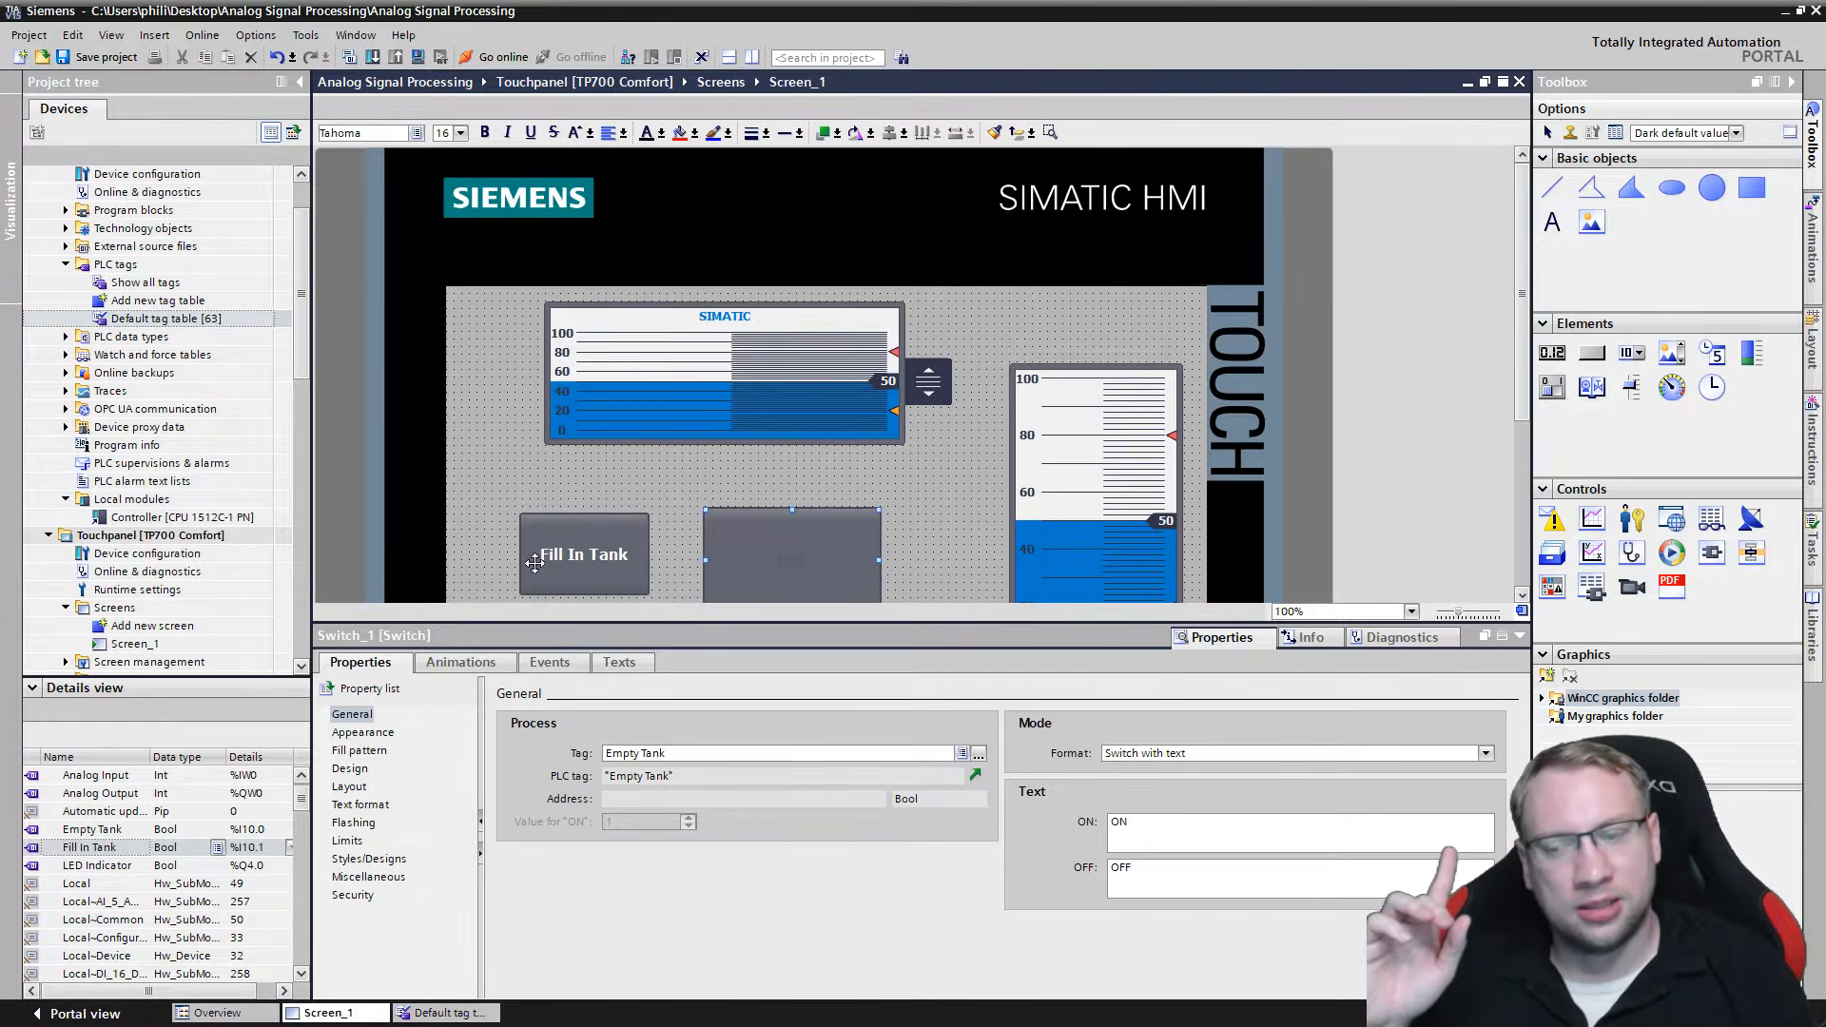
Set the switch's OFF text to Empty Tank and its ON text to Emptying Tank.
click(1153, 822)
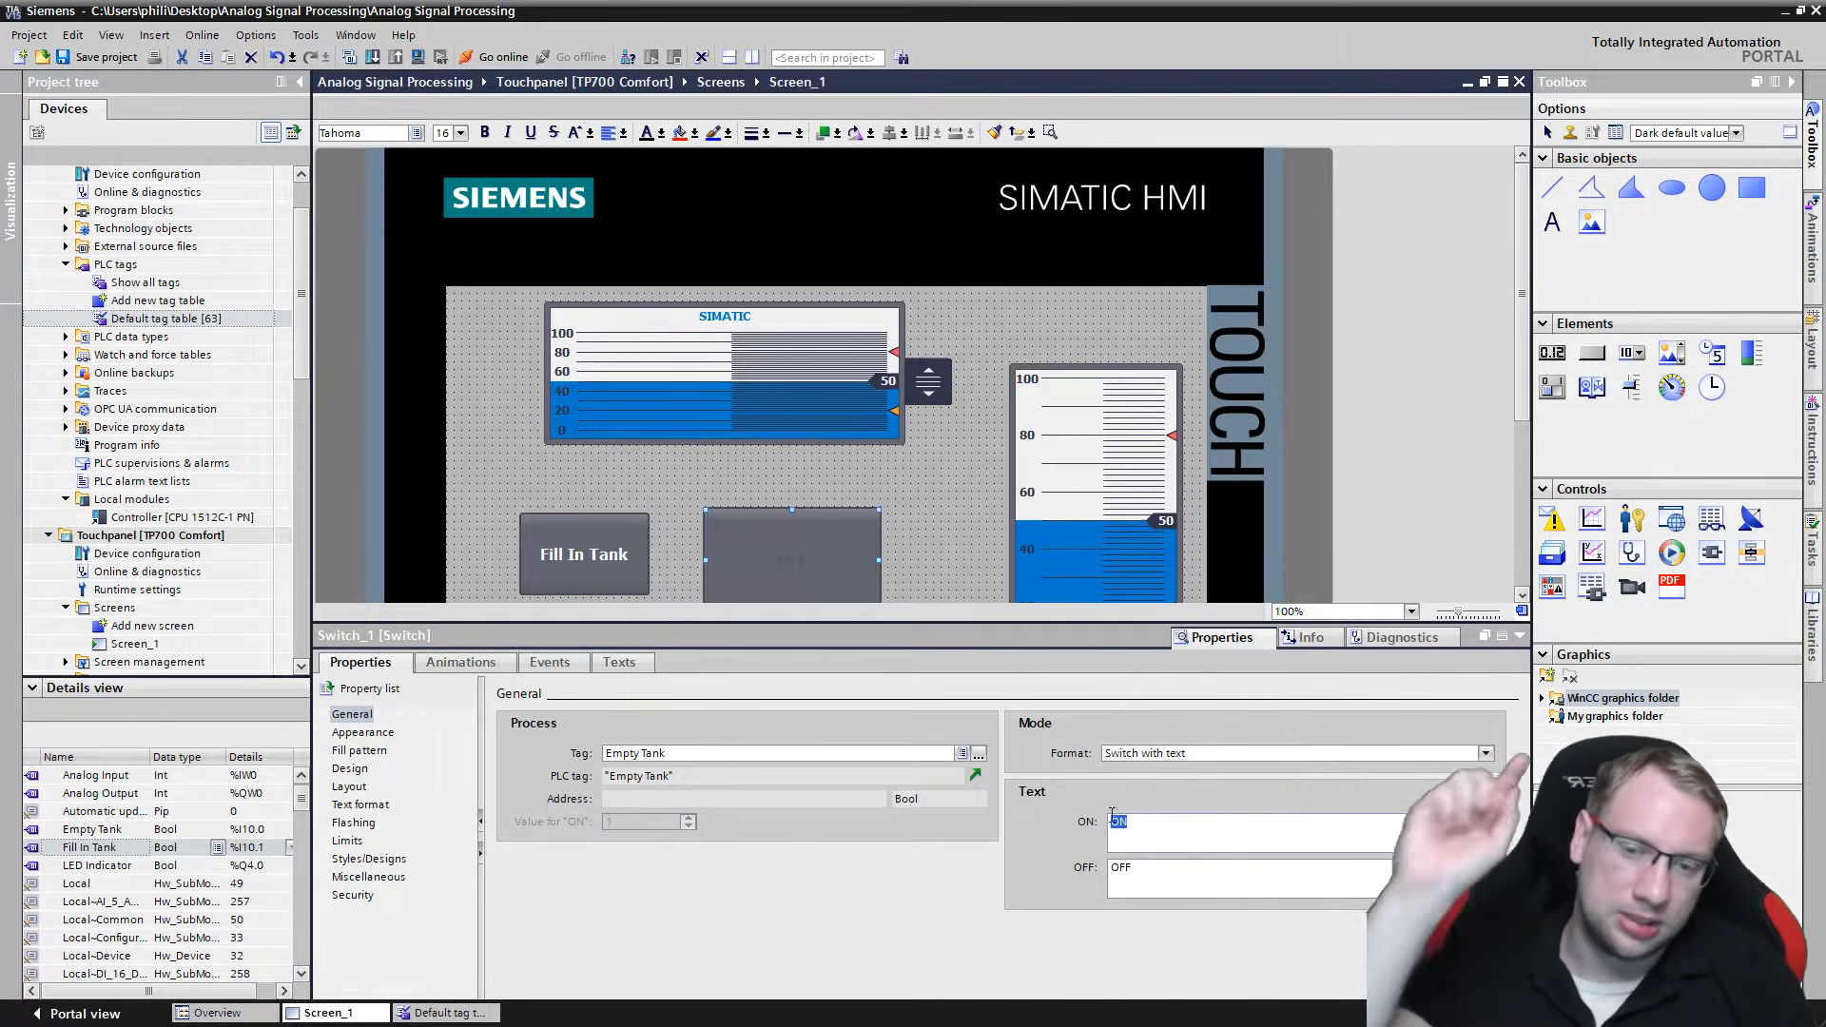
click(1155, 825)
double_click(1195, 827)
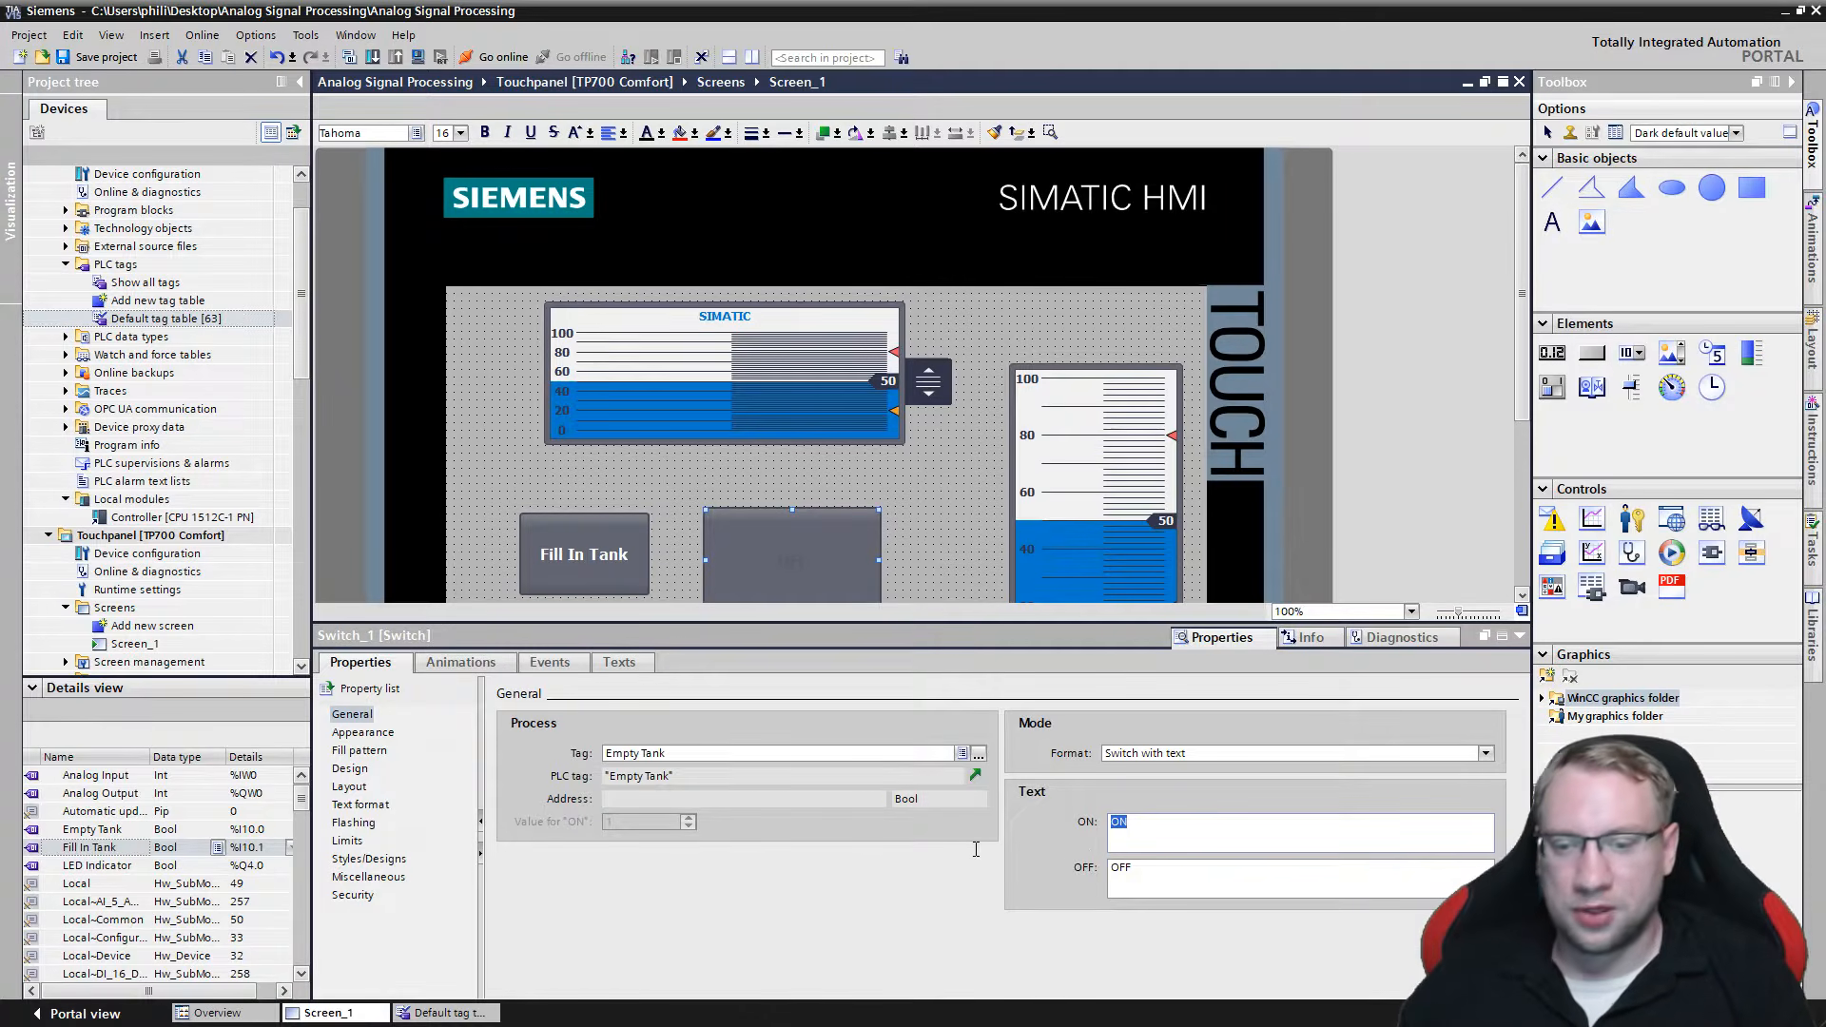
double_click(1121, 867)
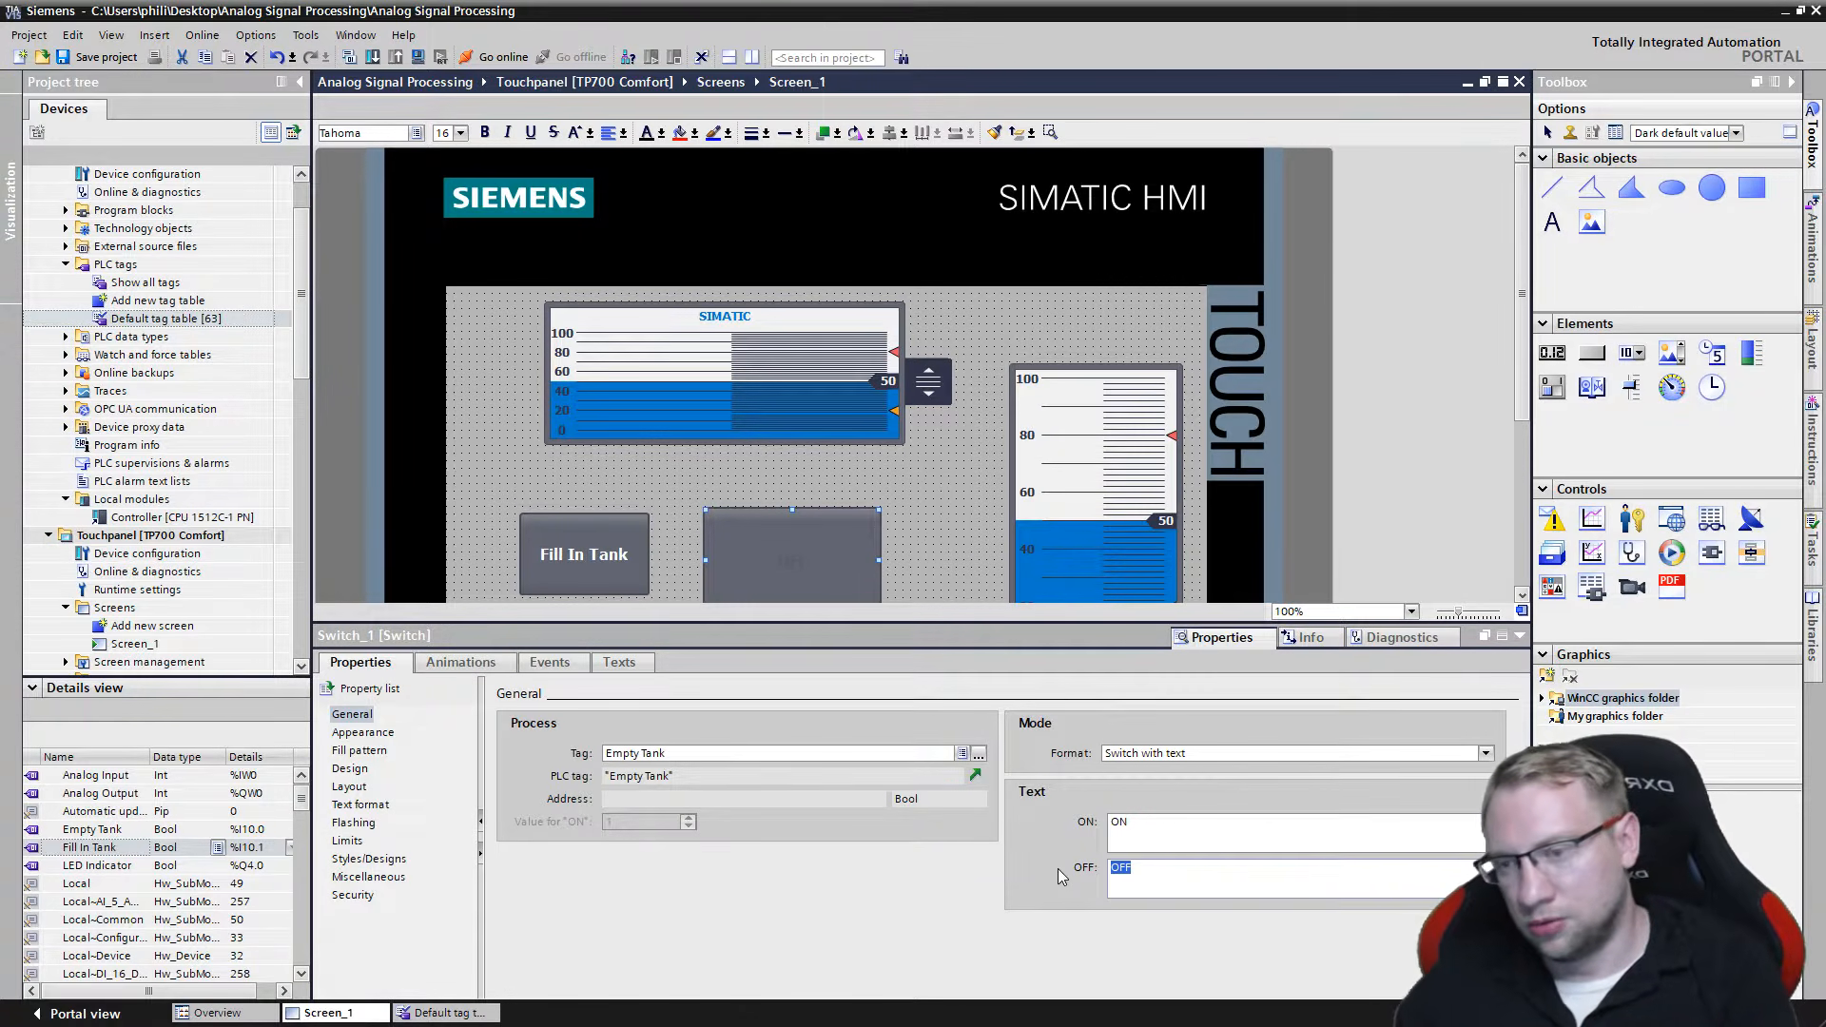
text(Empty Tank)
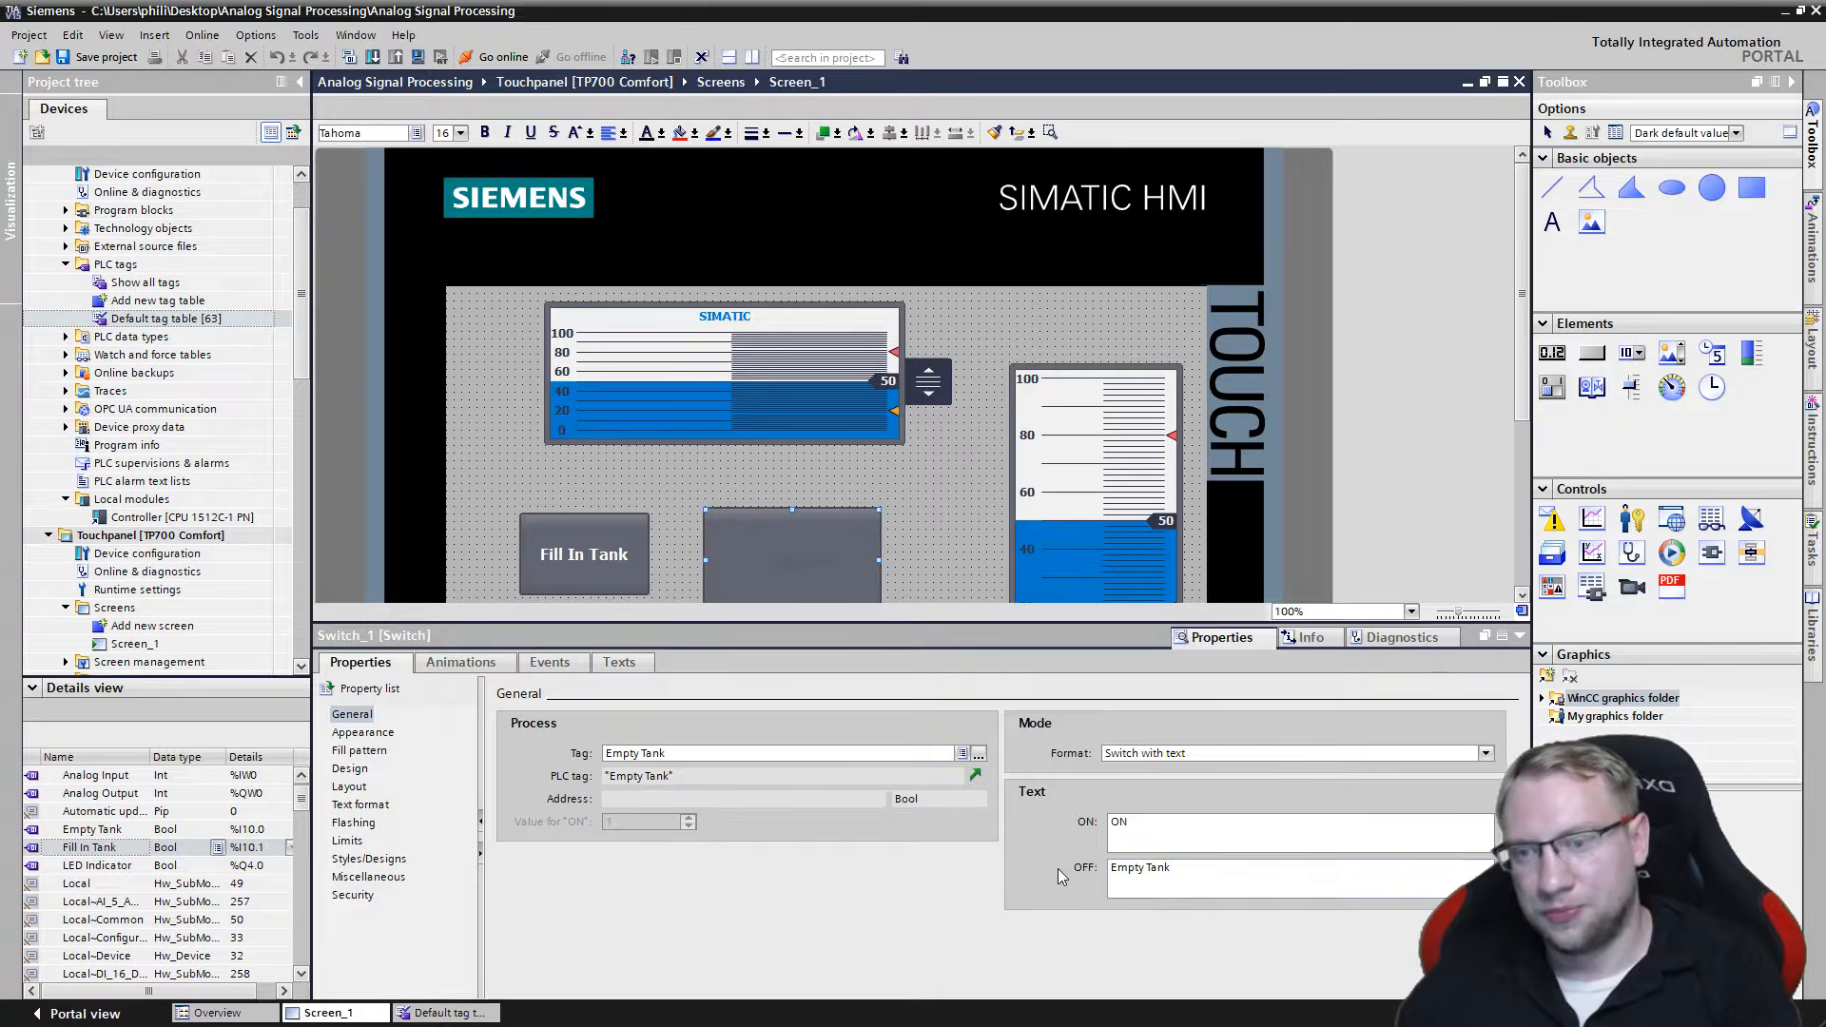
key(Return)
double_click(1149, 825)
text(Empt)
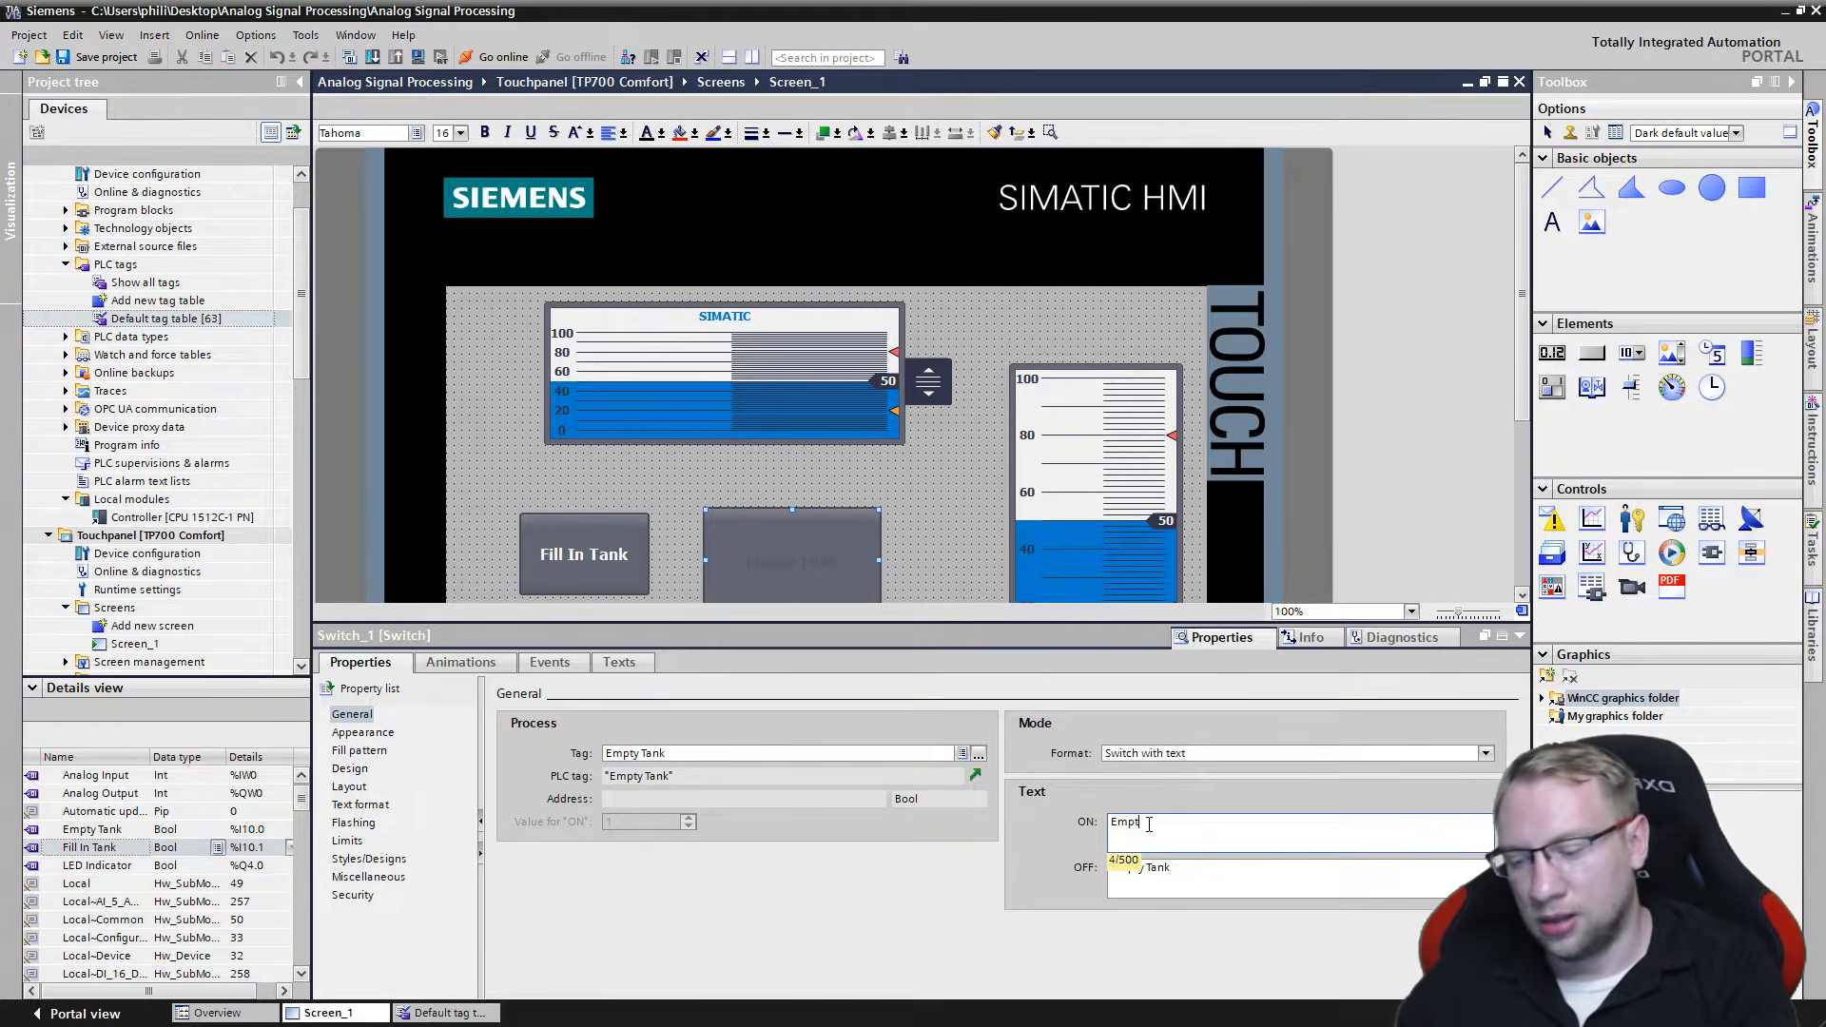
text(ying Tank)
key(Return)
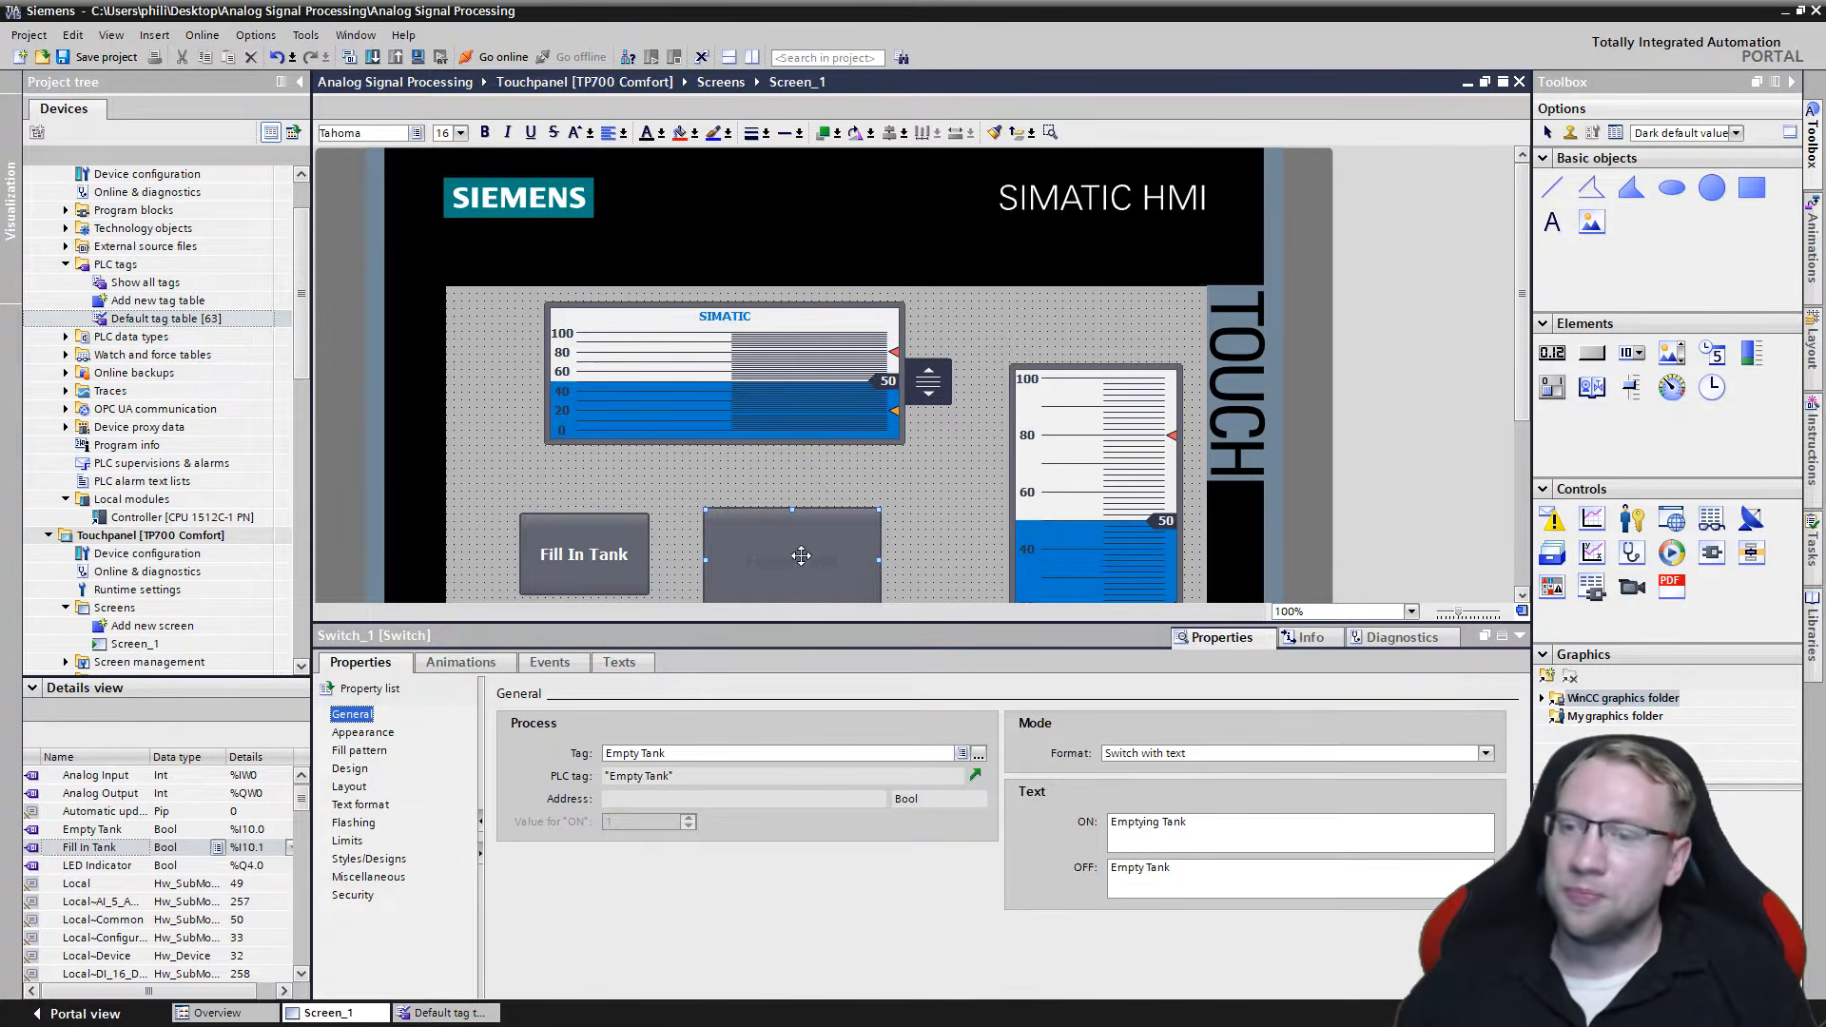
Set the switch's text colour to white (255, 255, 255) and fit the switch closer beside the Fill In Tank button.
click(362, 734)
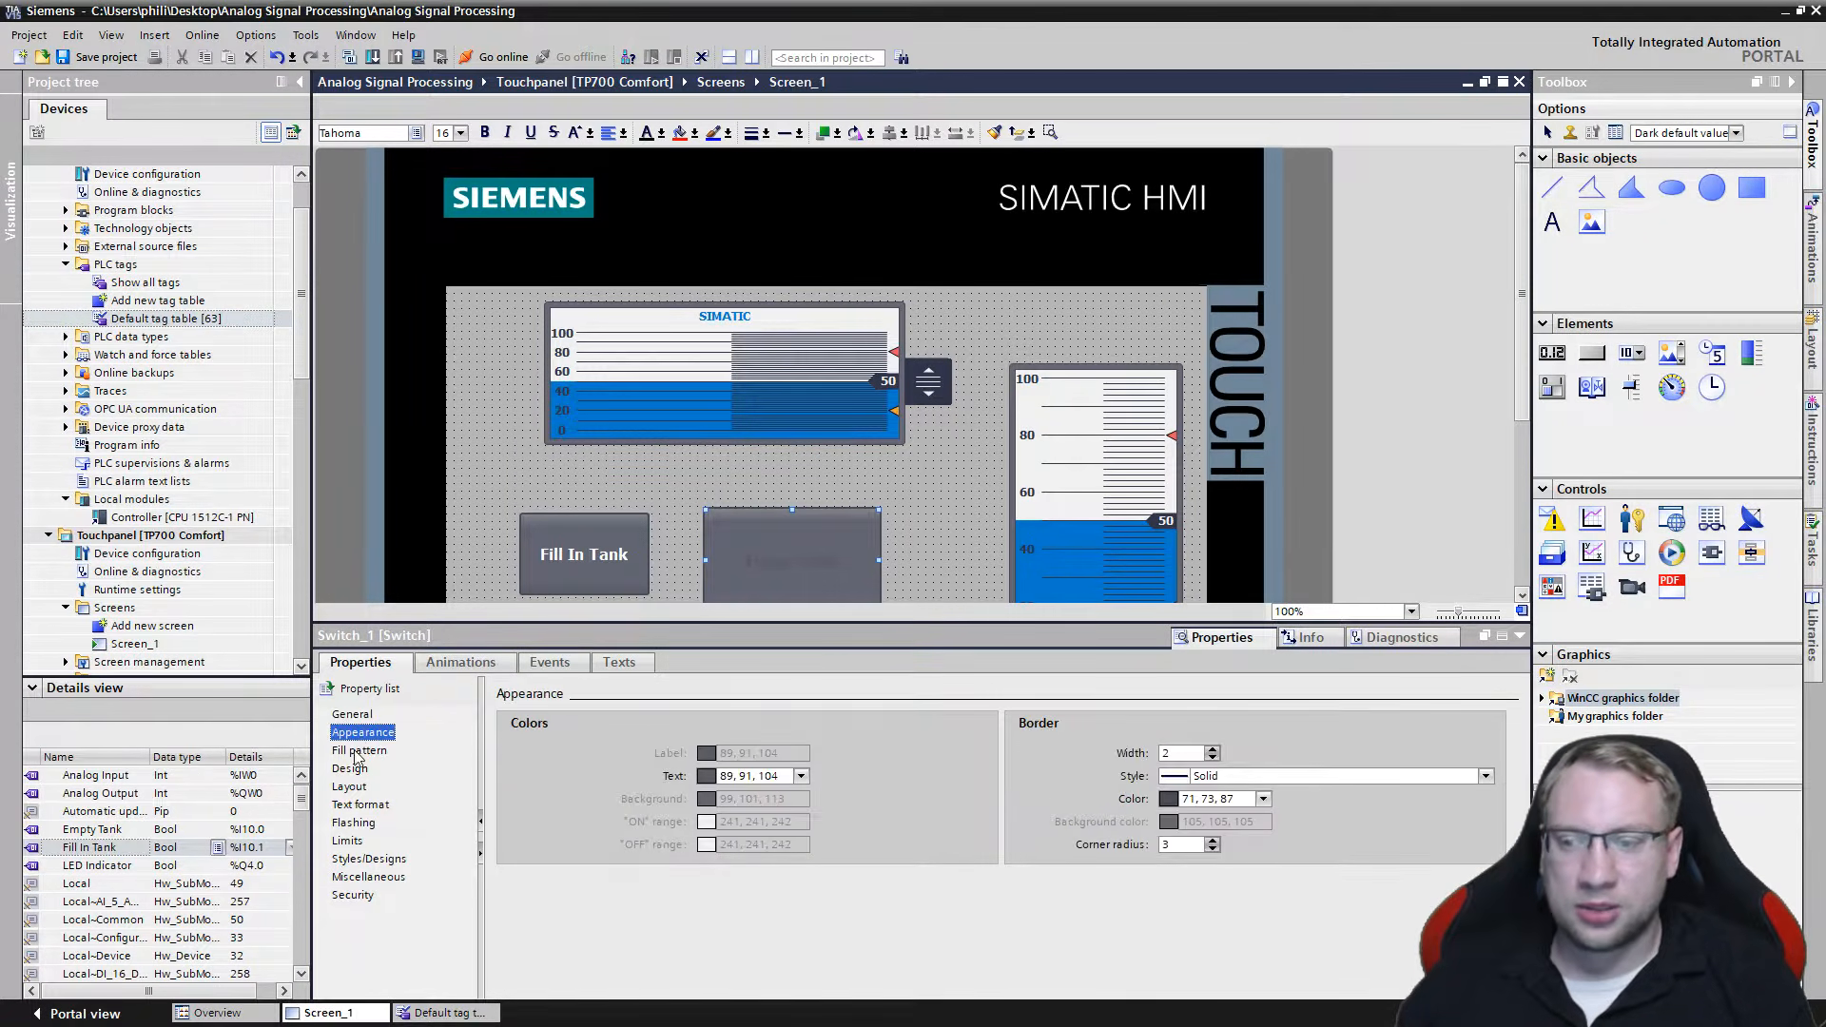
click(801, 776)
click(708, 895)
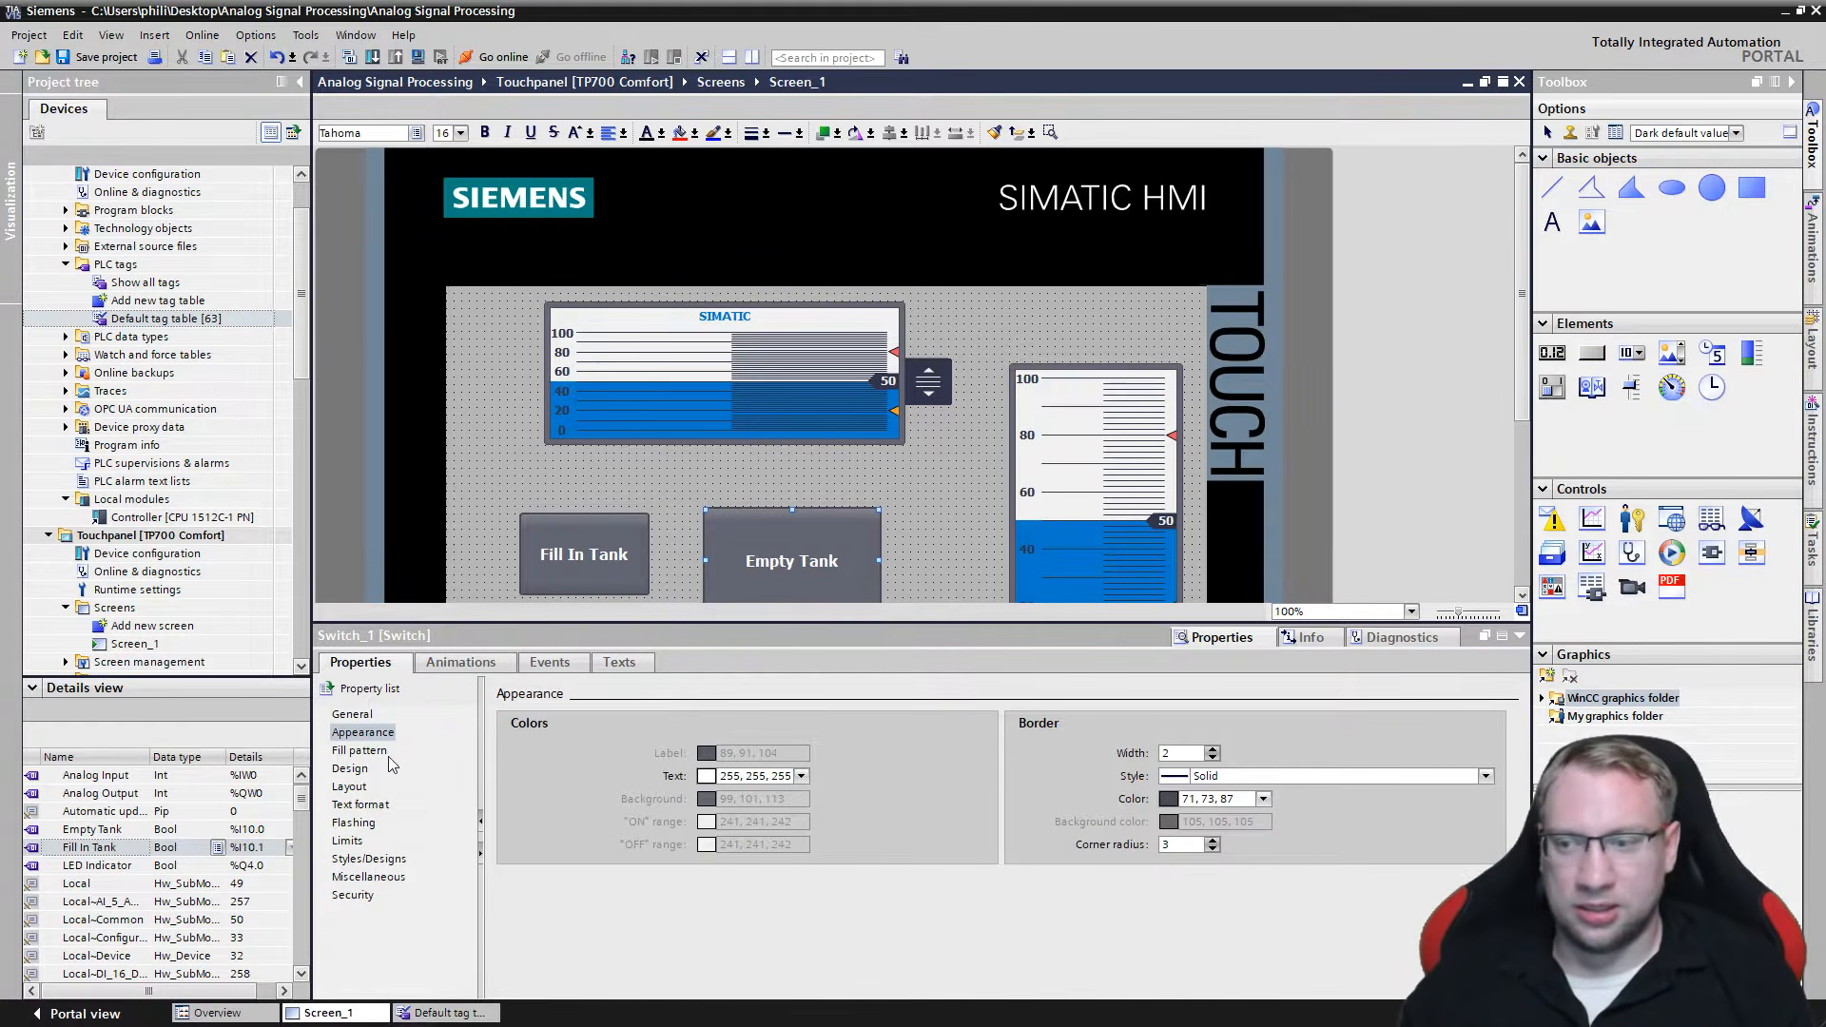
drag(879, 510, 819, 518)
click(1059, 535)
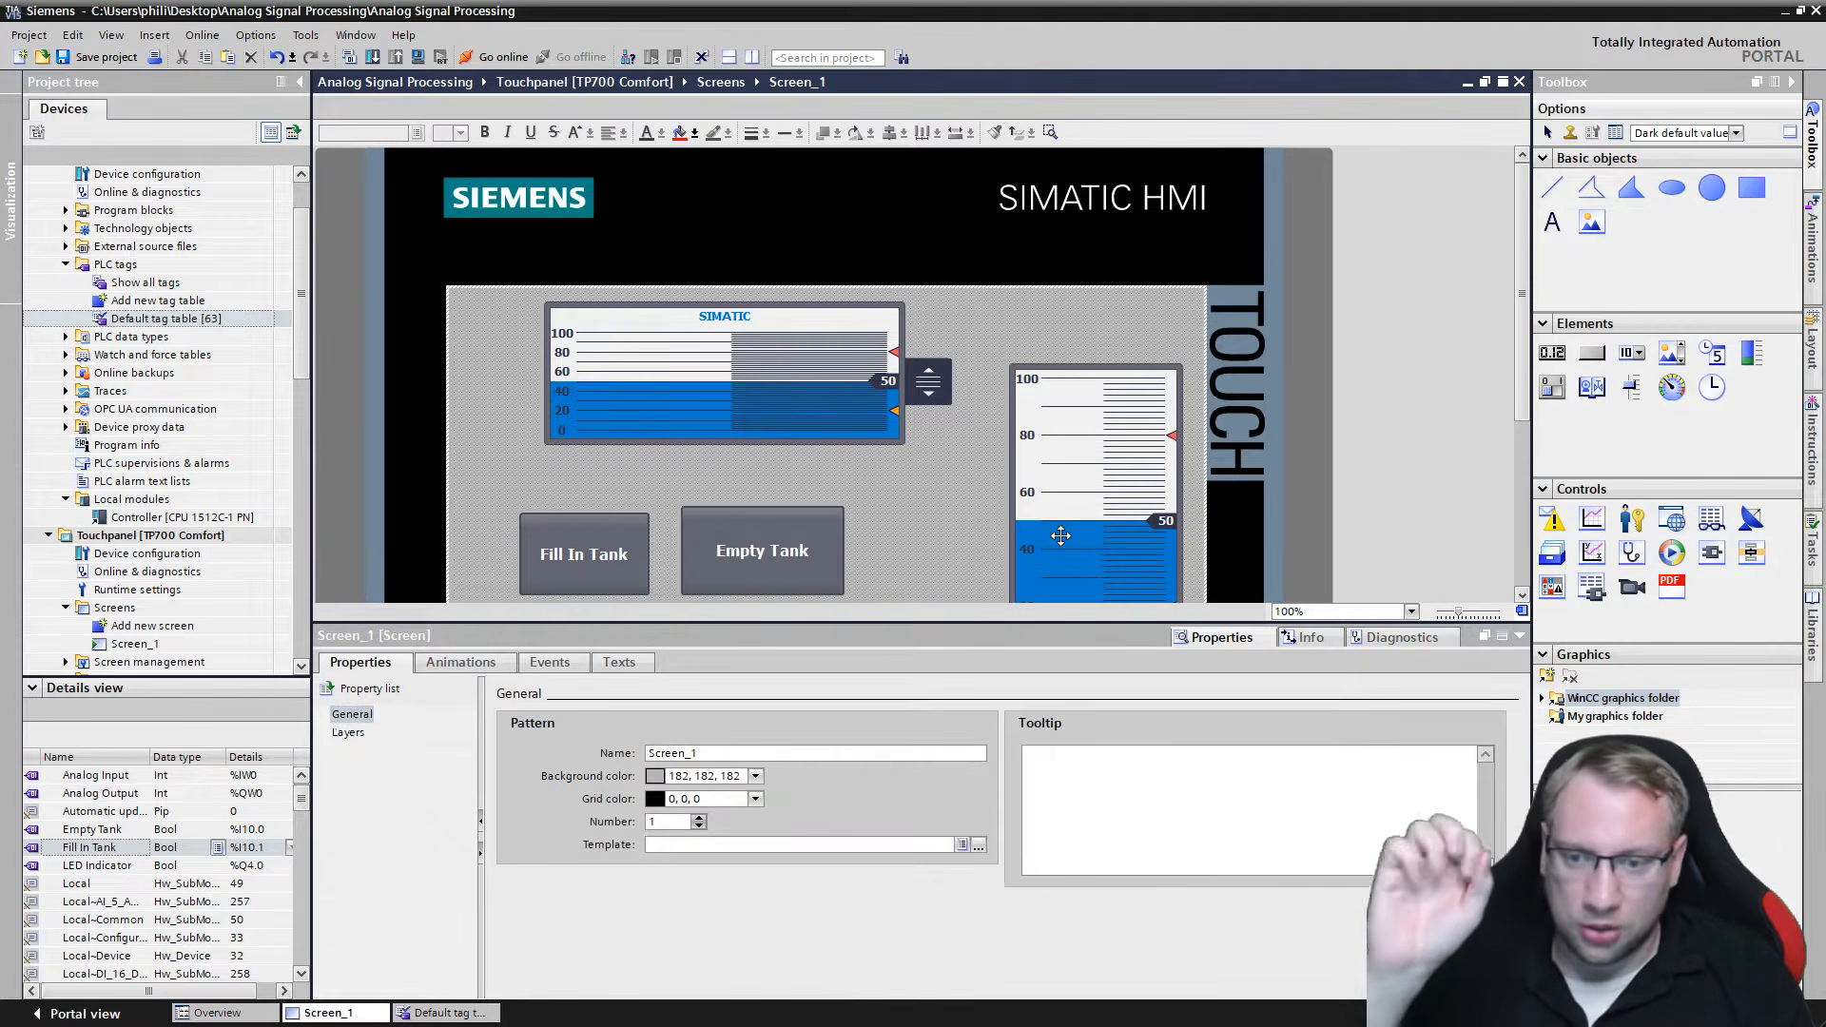
Enlarge the visible screen area and move the circle below the gap between the Fill In Tank and Empty Tank controls.
drag(1339, 625, 1322, 742)
drag(900, 655, 667, 647)
click(790, 639)
click(671, 640)
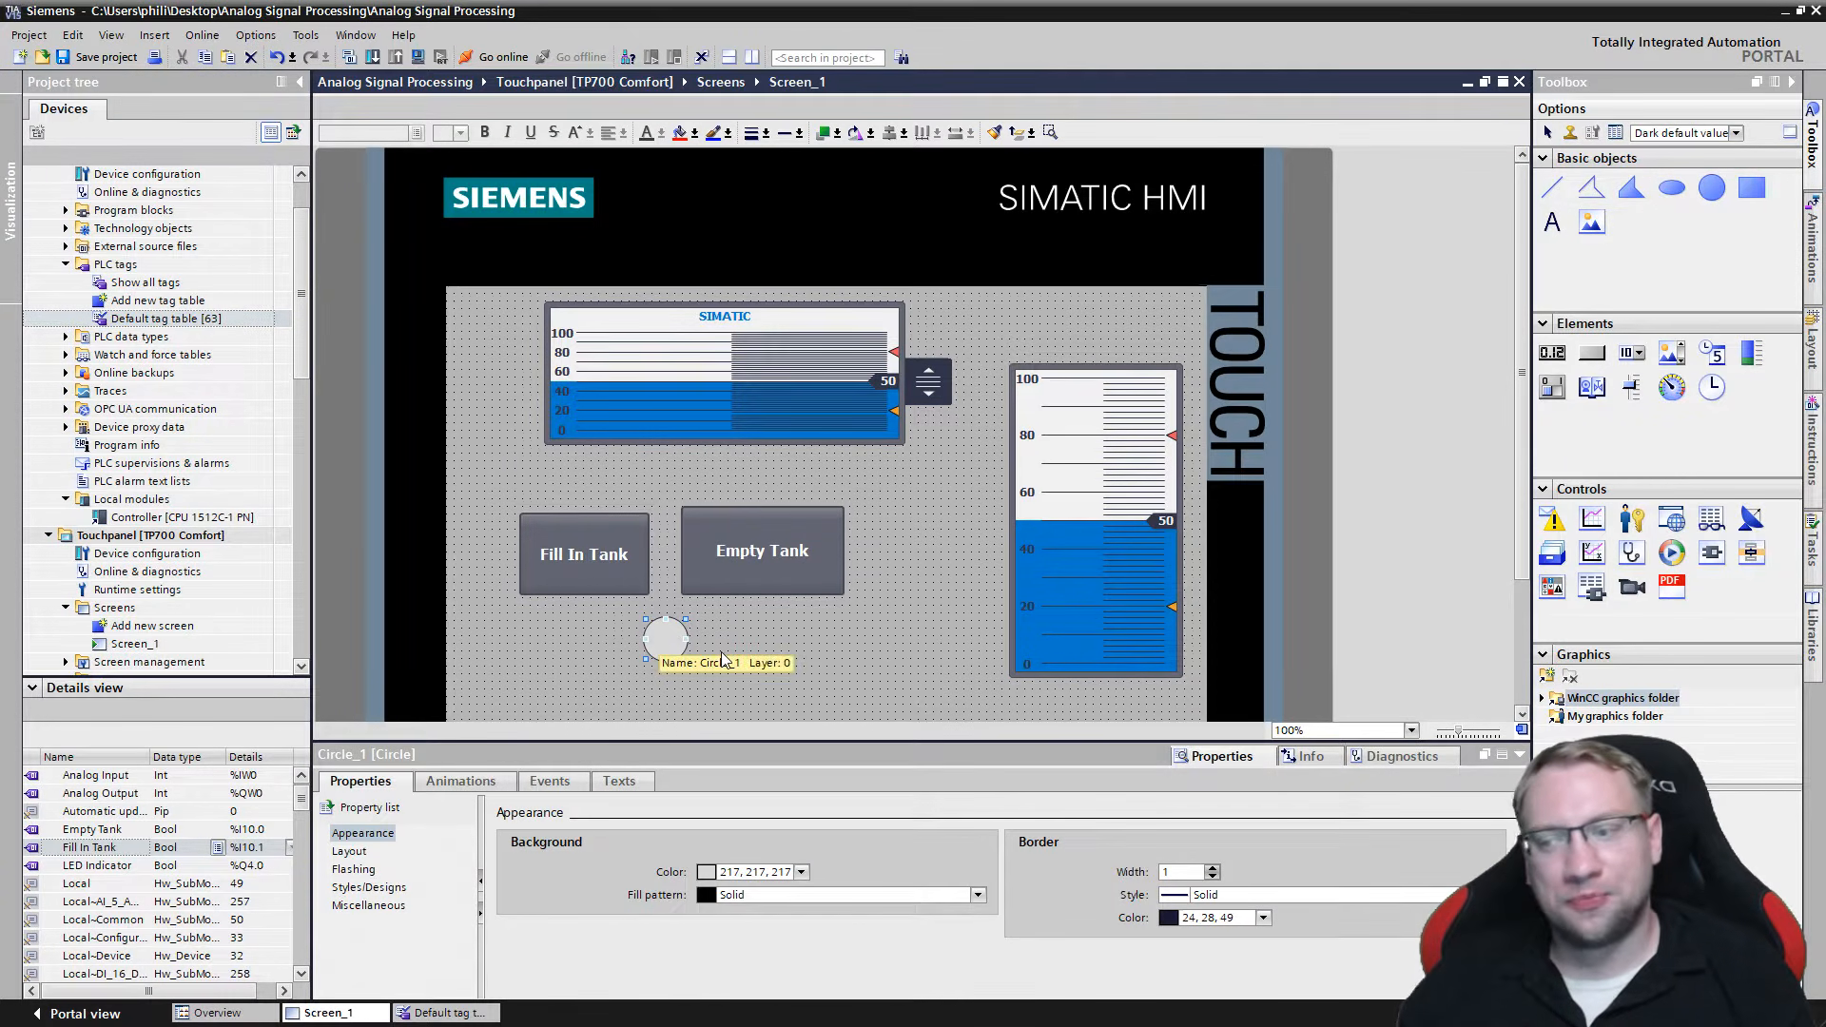
Add an Appearance display animation to the circle below the Fill In Tank and Empty Tank controls.
click(351, 872)
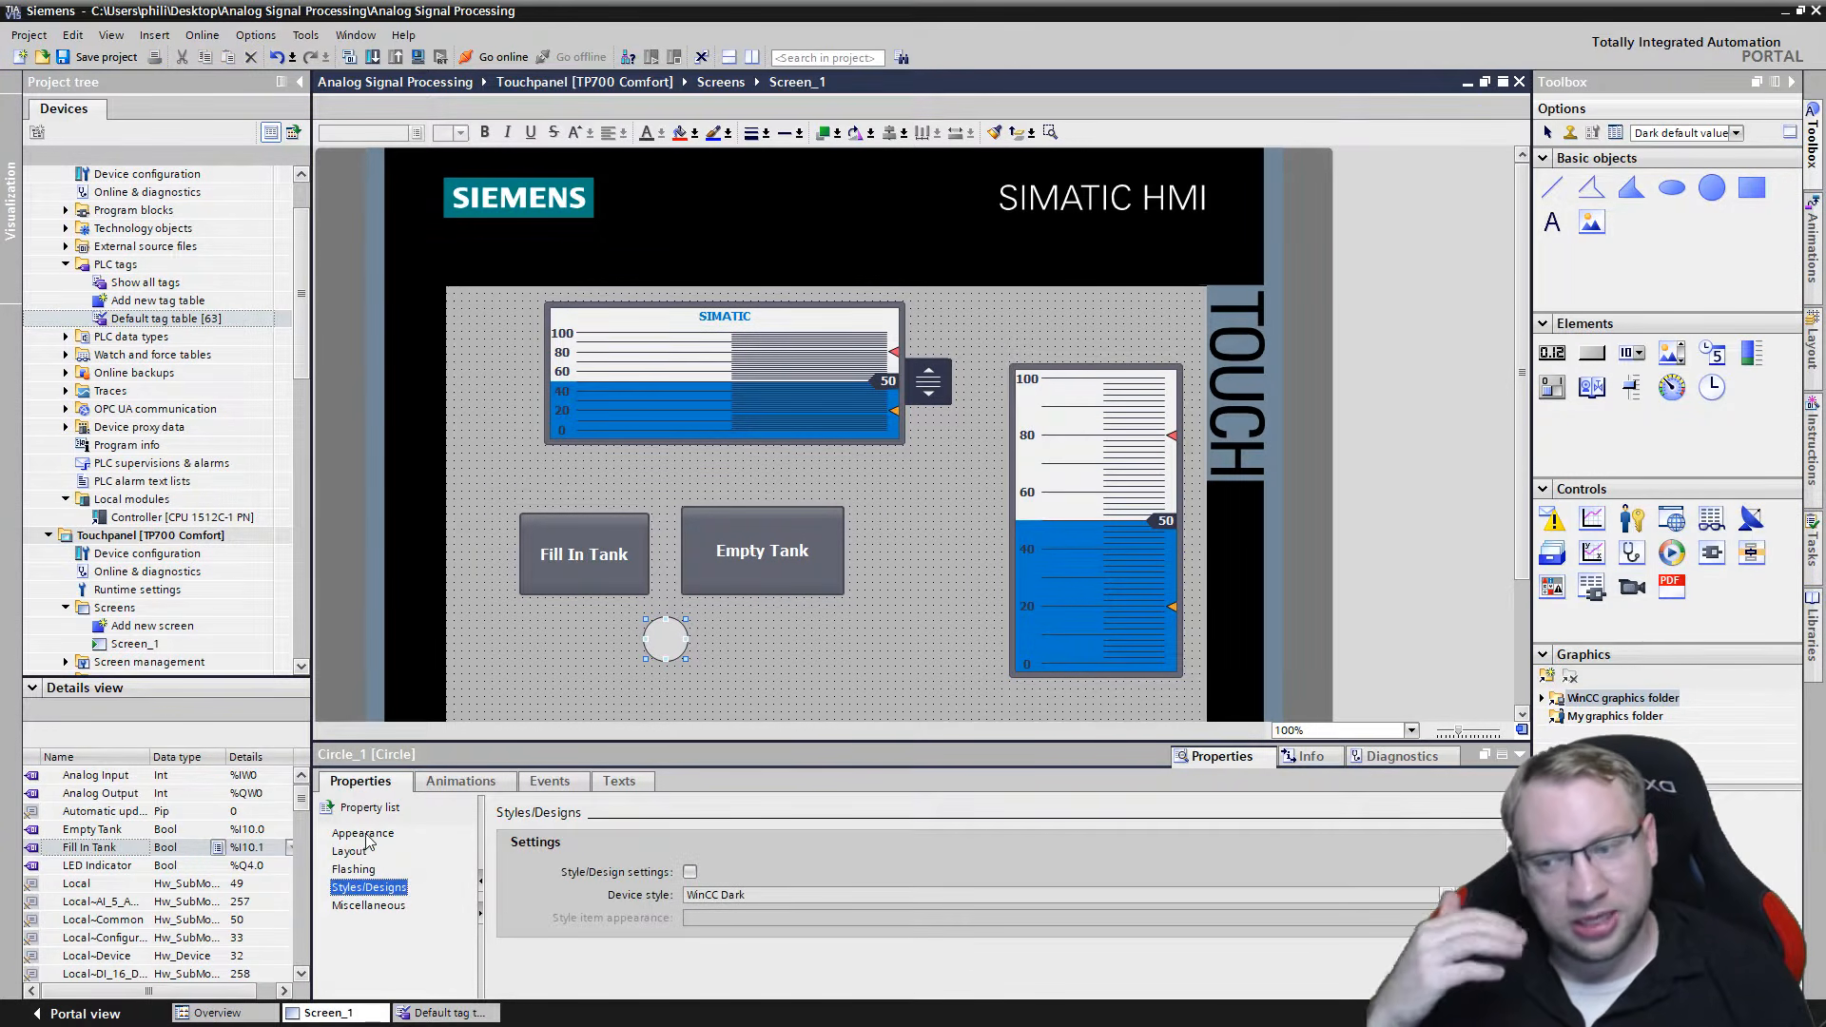
click(364, 834)
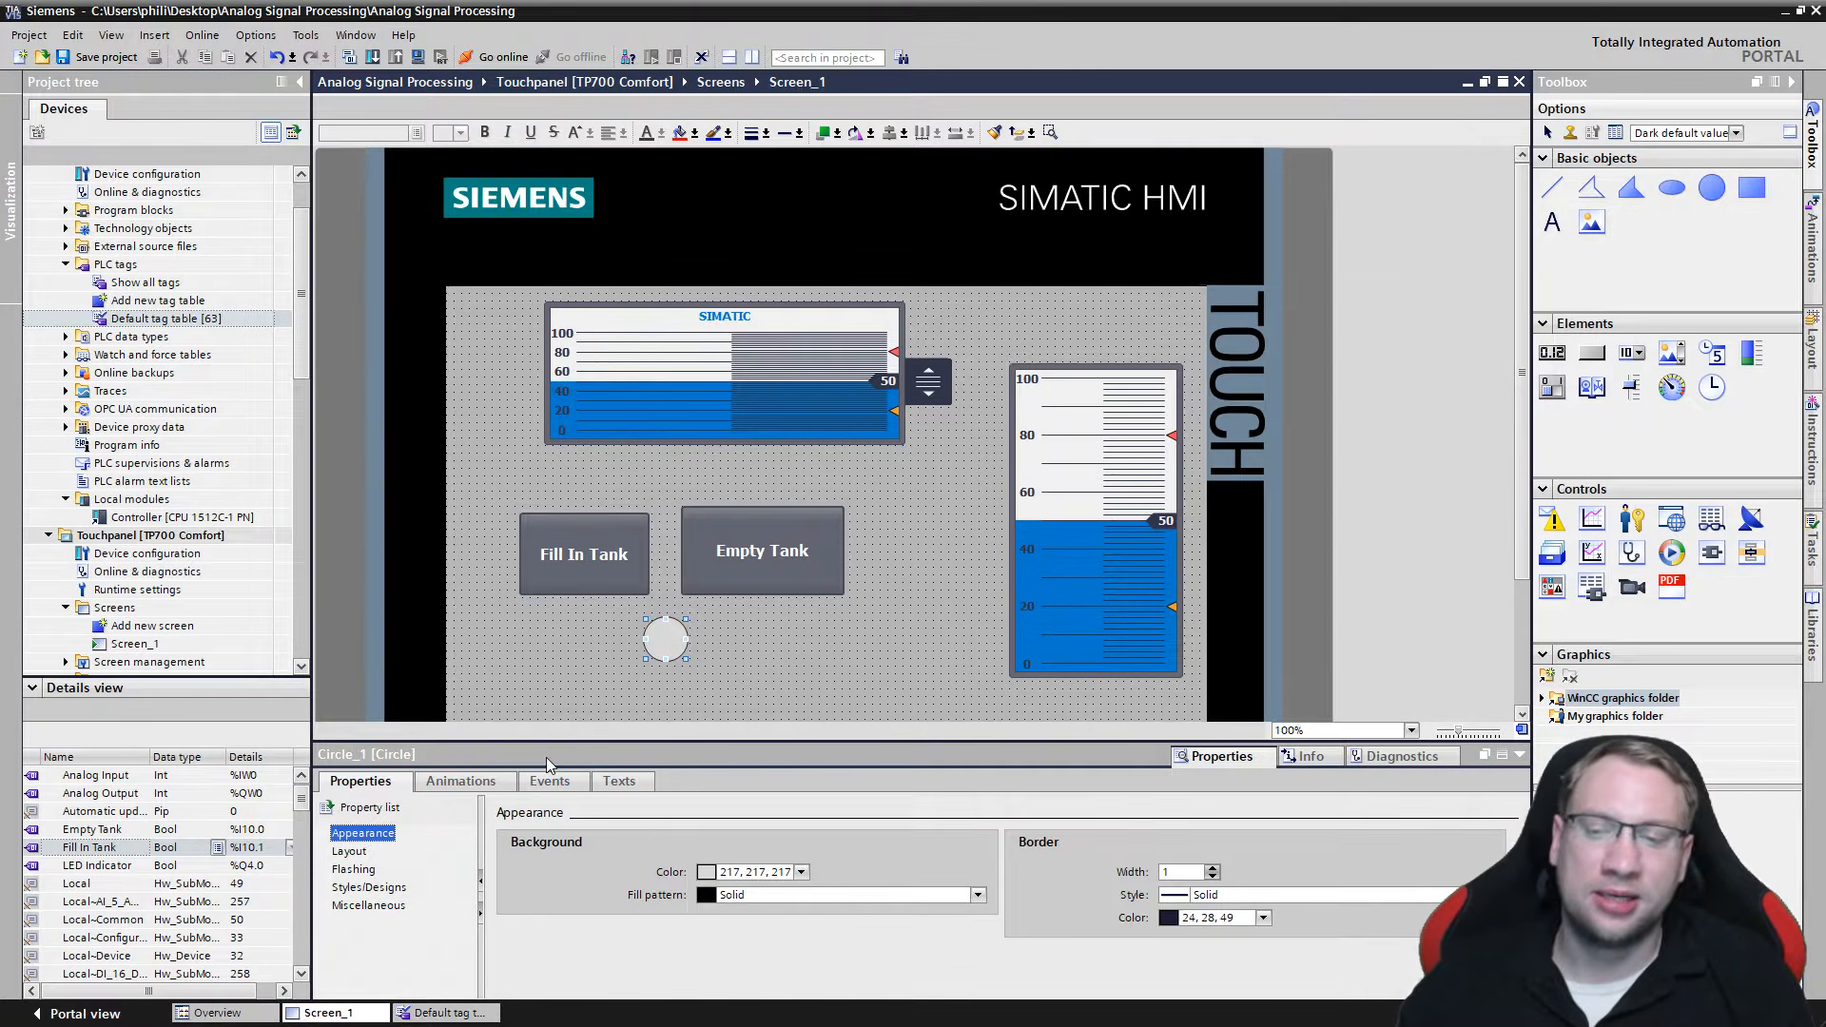
drag(546, 757, 532, 717)
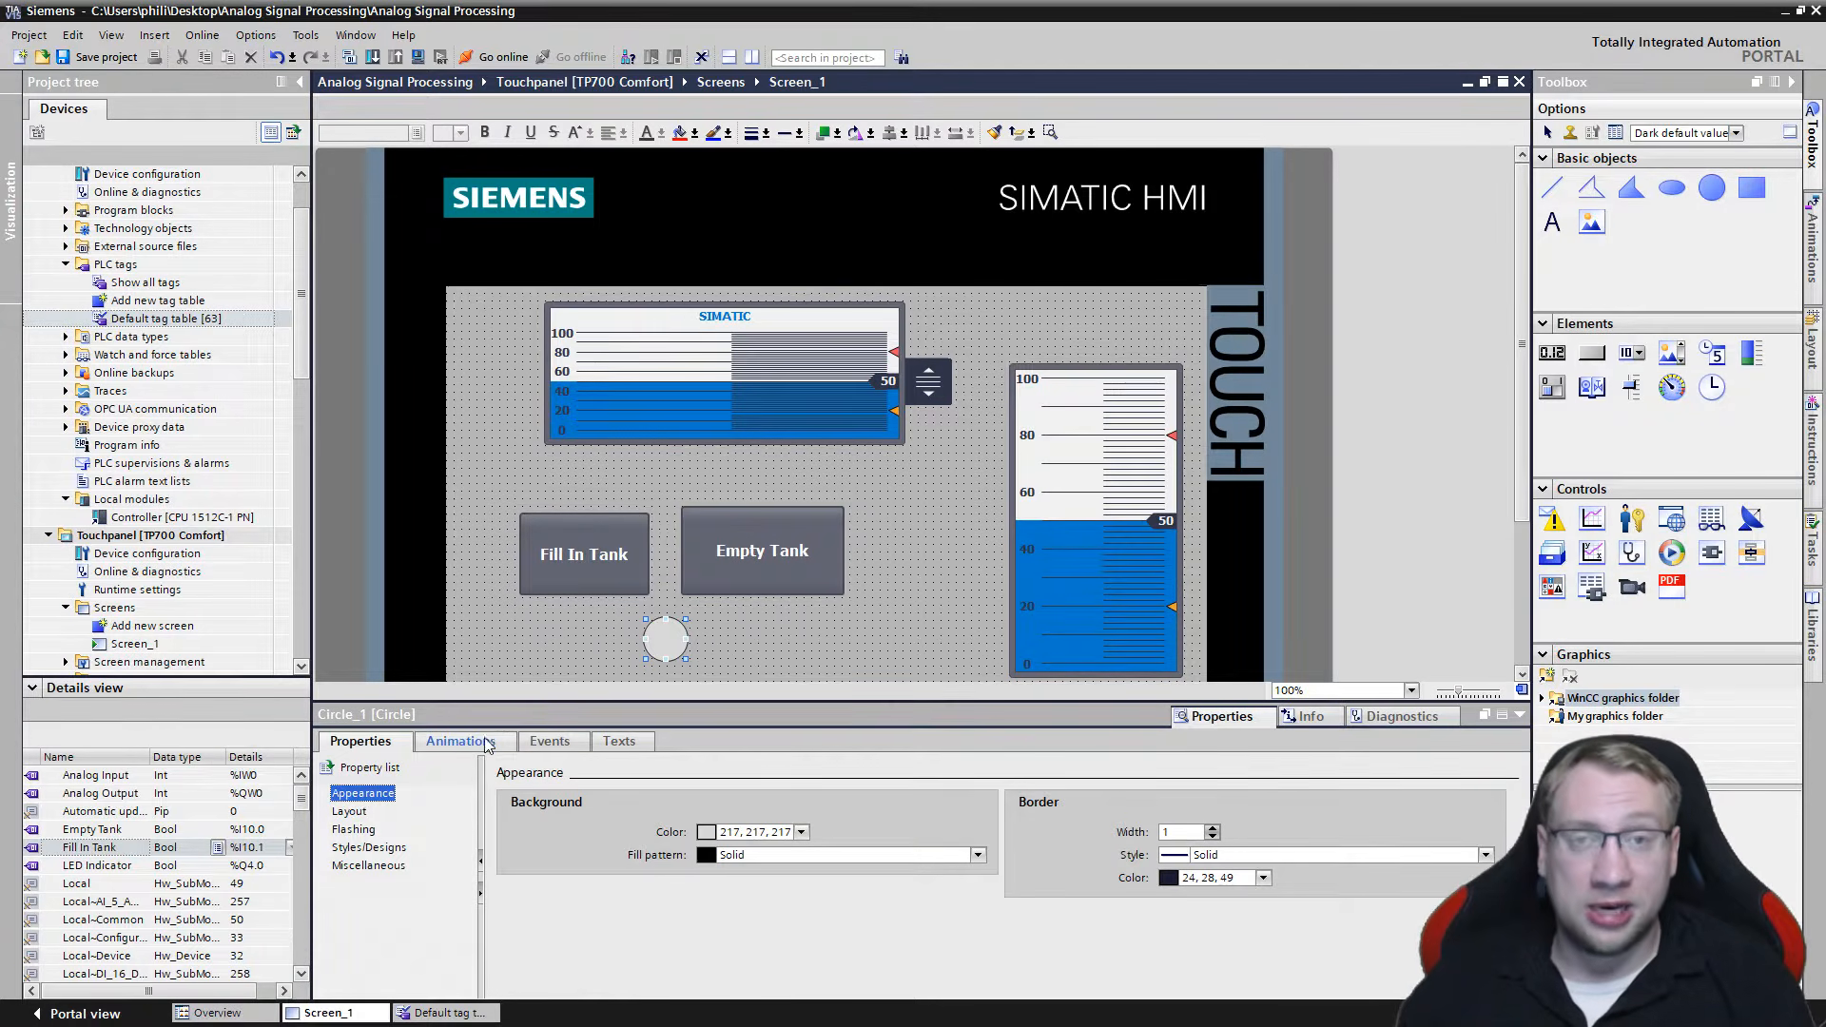
click(461, 743)
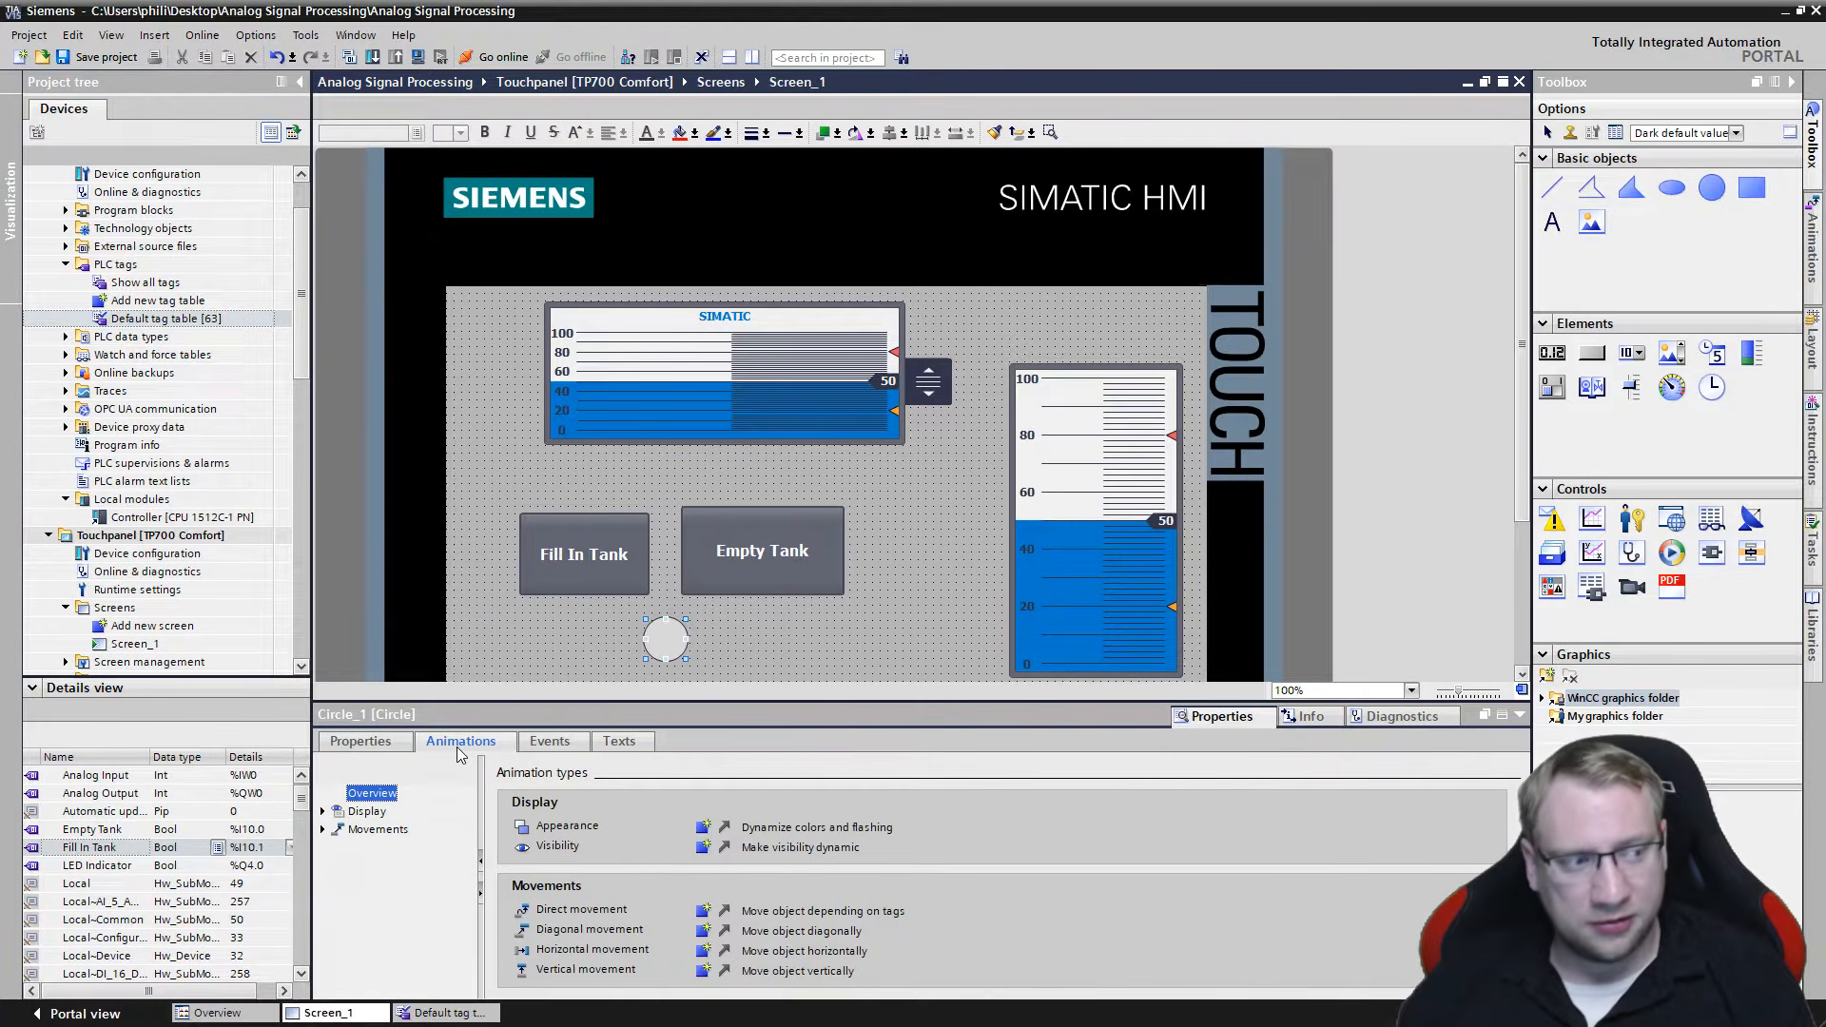
click(323, 812)
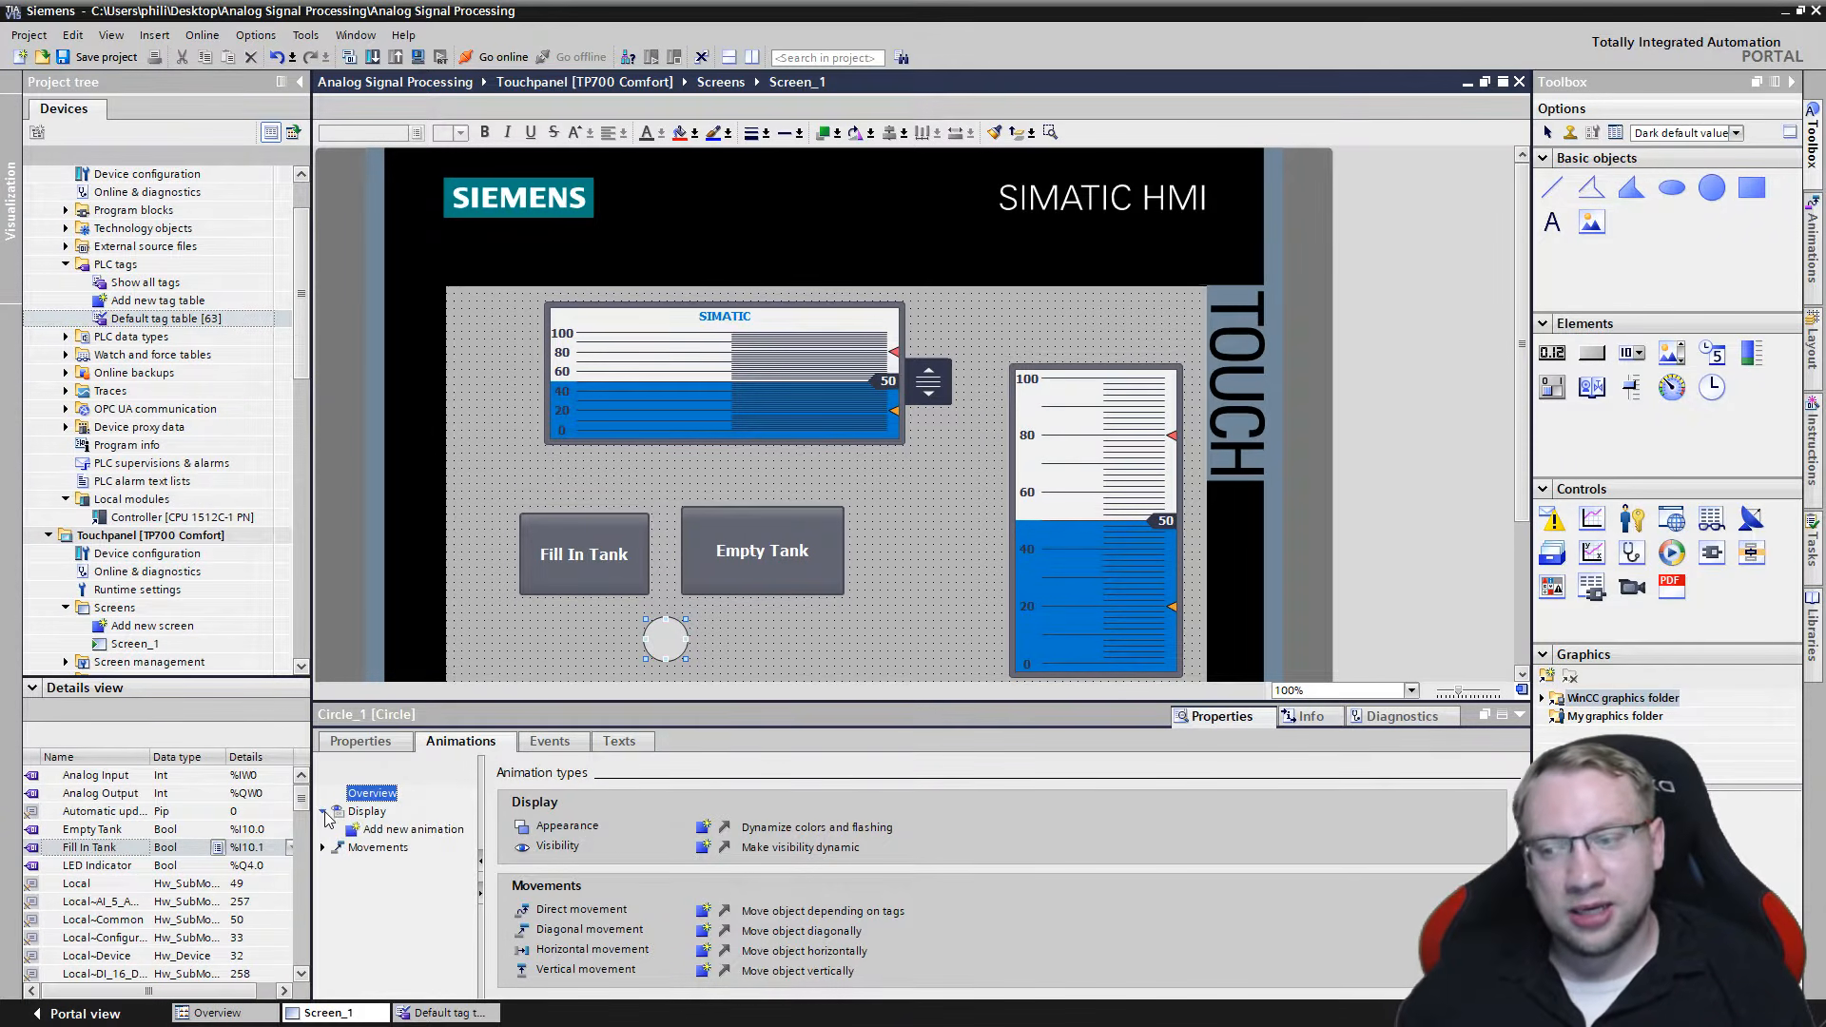
double_click(415, 830)
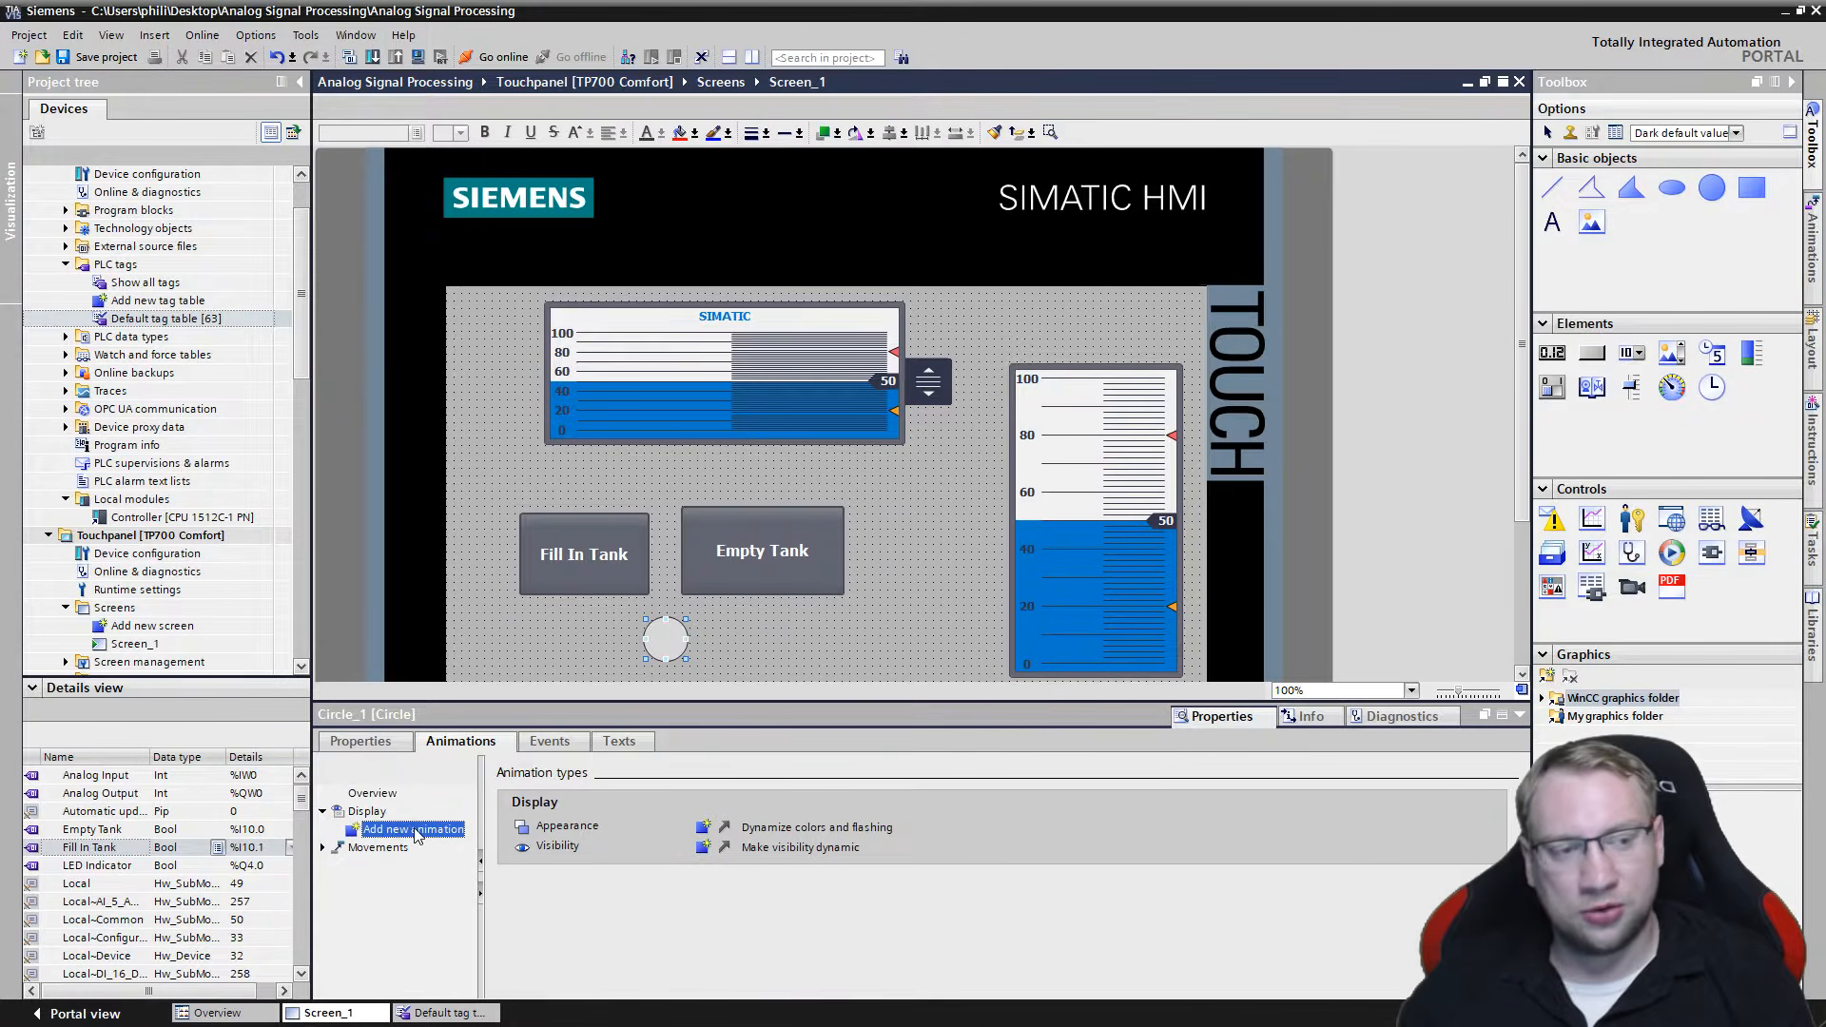
click(738, 475)
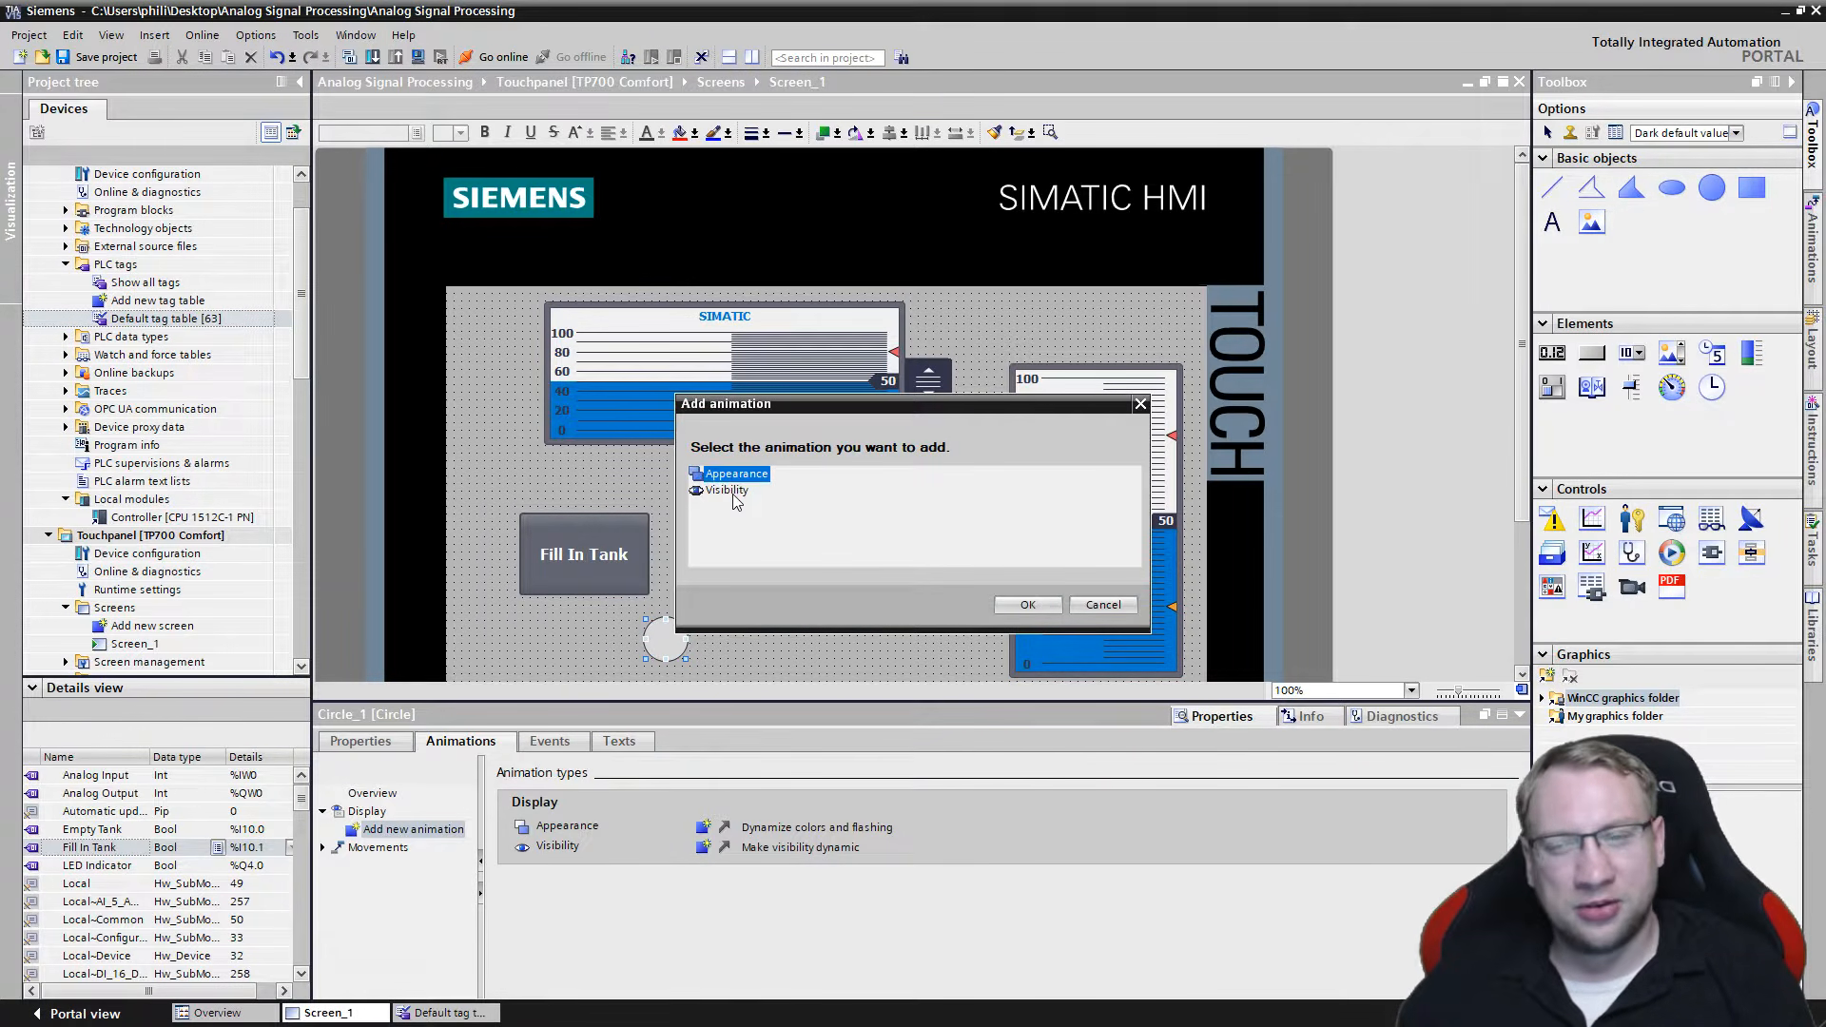
click(728, 492)
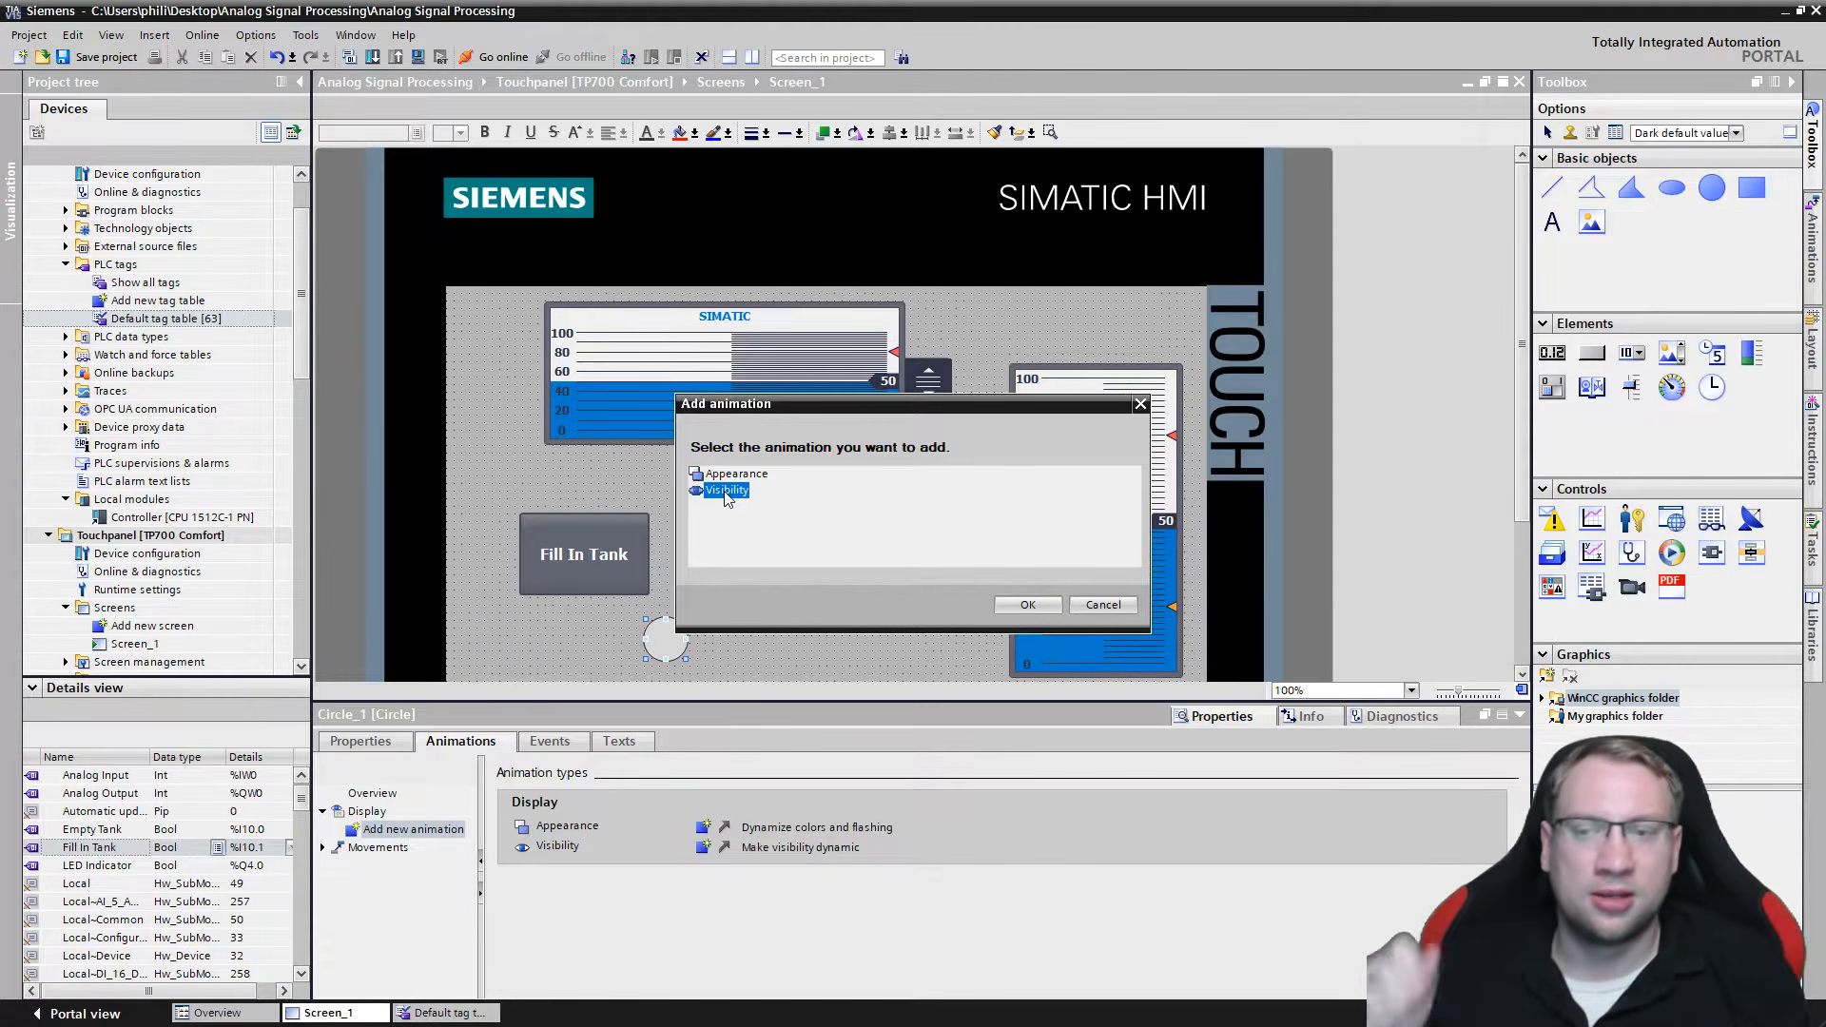
click(733, 475)
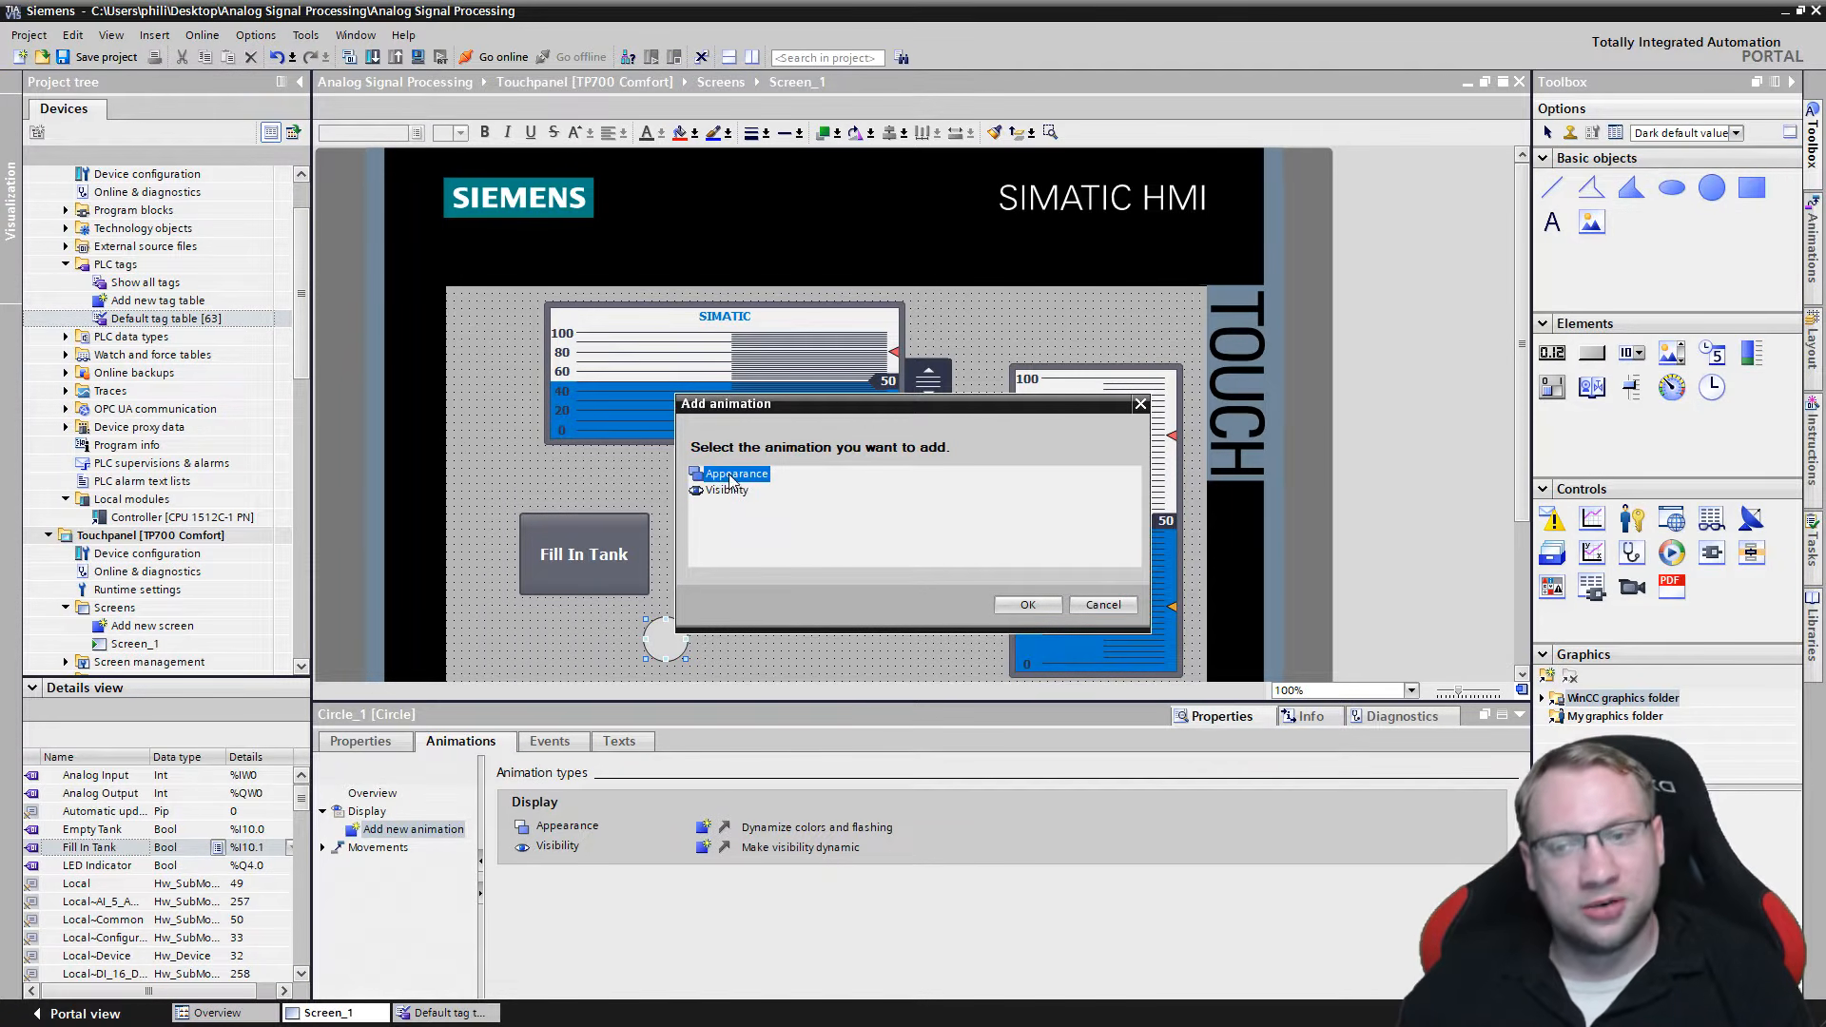
click(1025, 606)
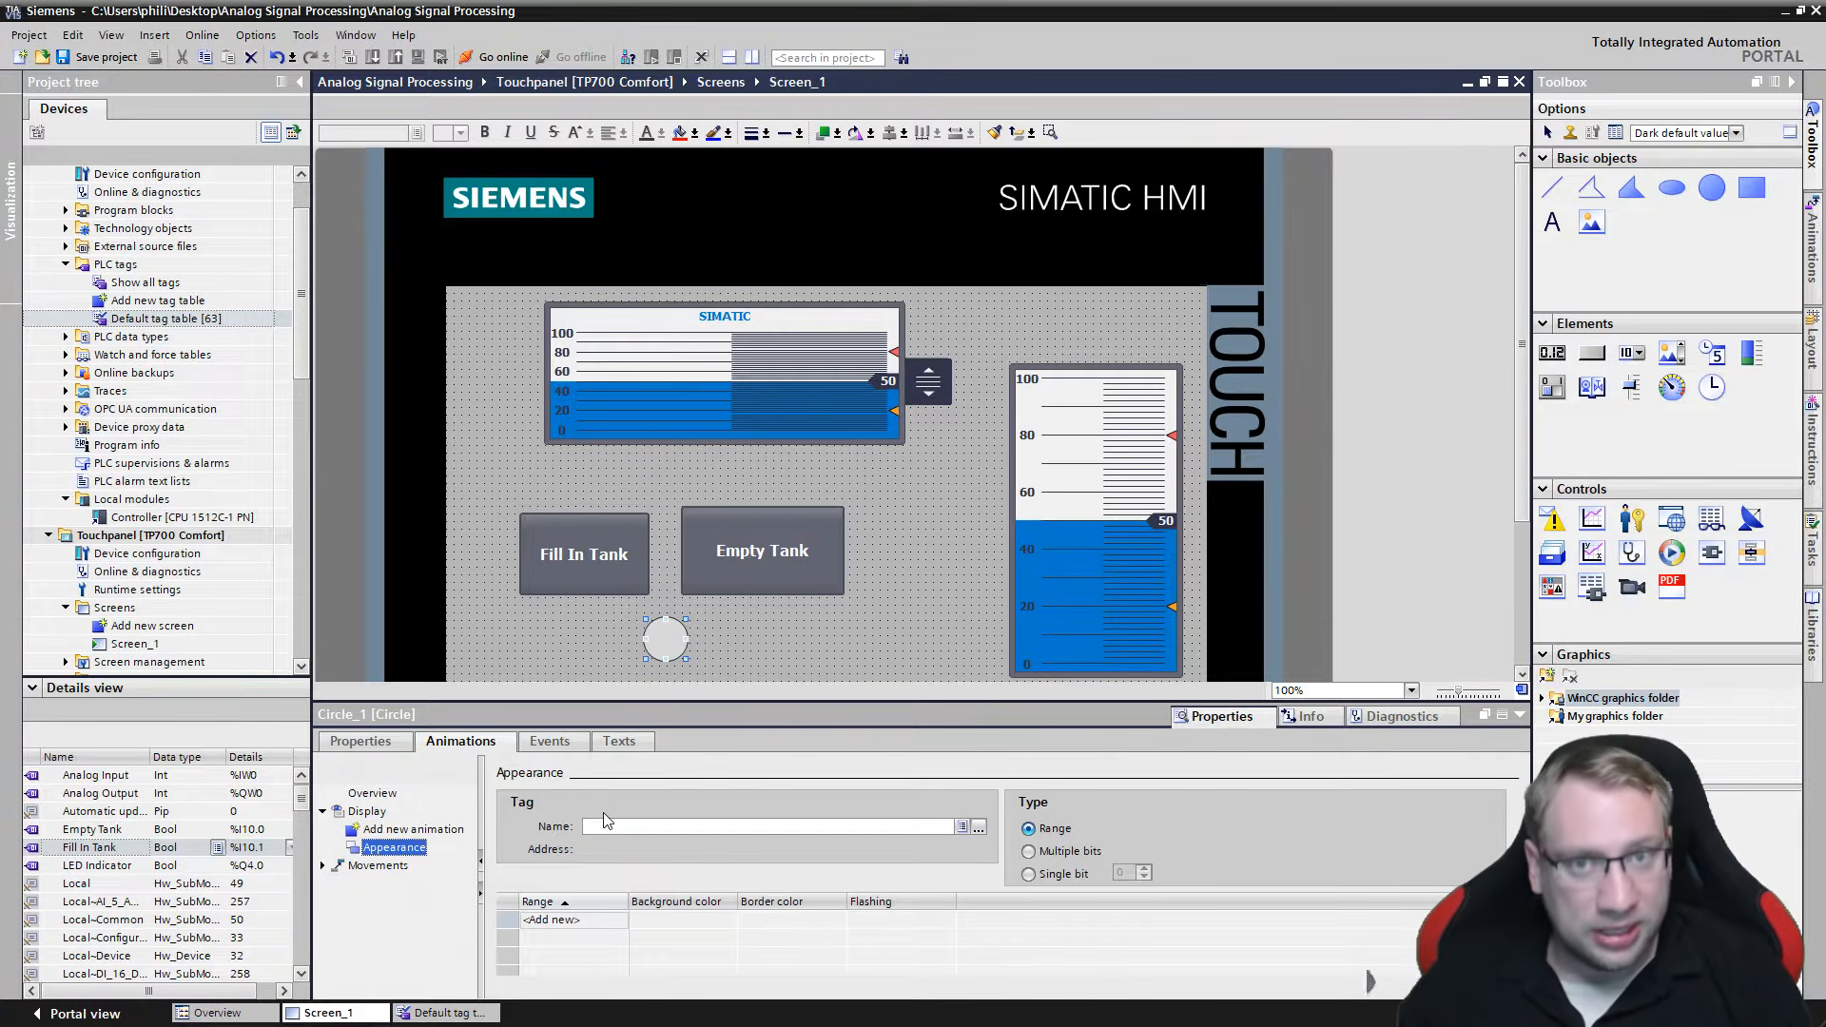
Link the circle's appearance animation to the LED Indicator tag and add range entries for the values 0 and 1.
click(979, 827)
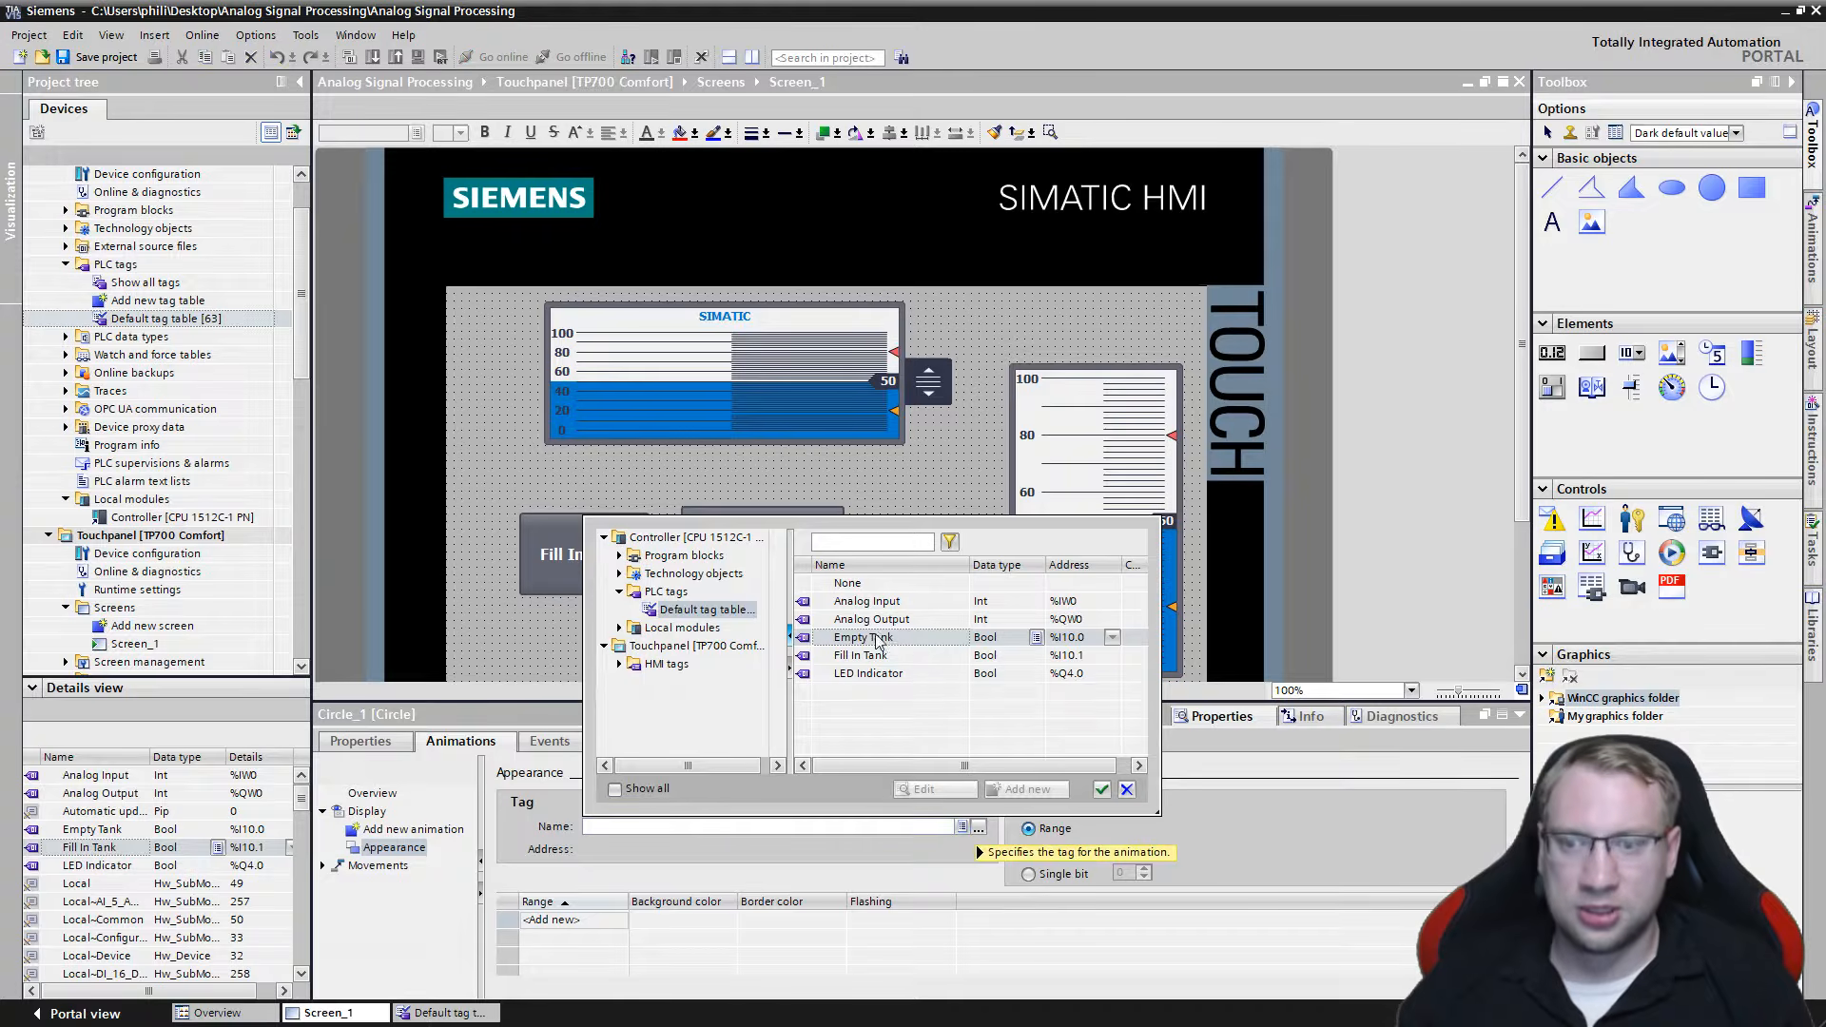
double_click(879, 674)
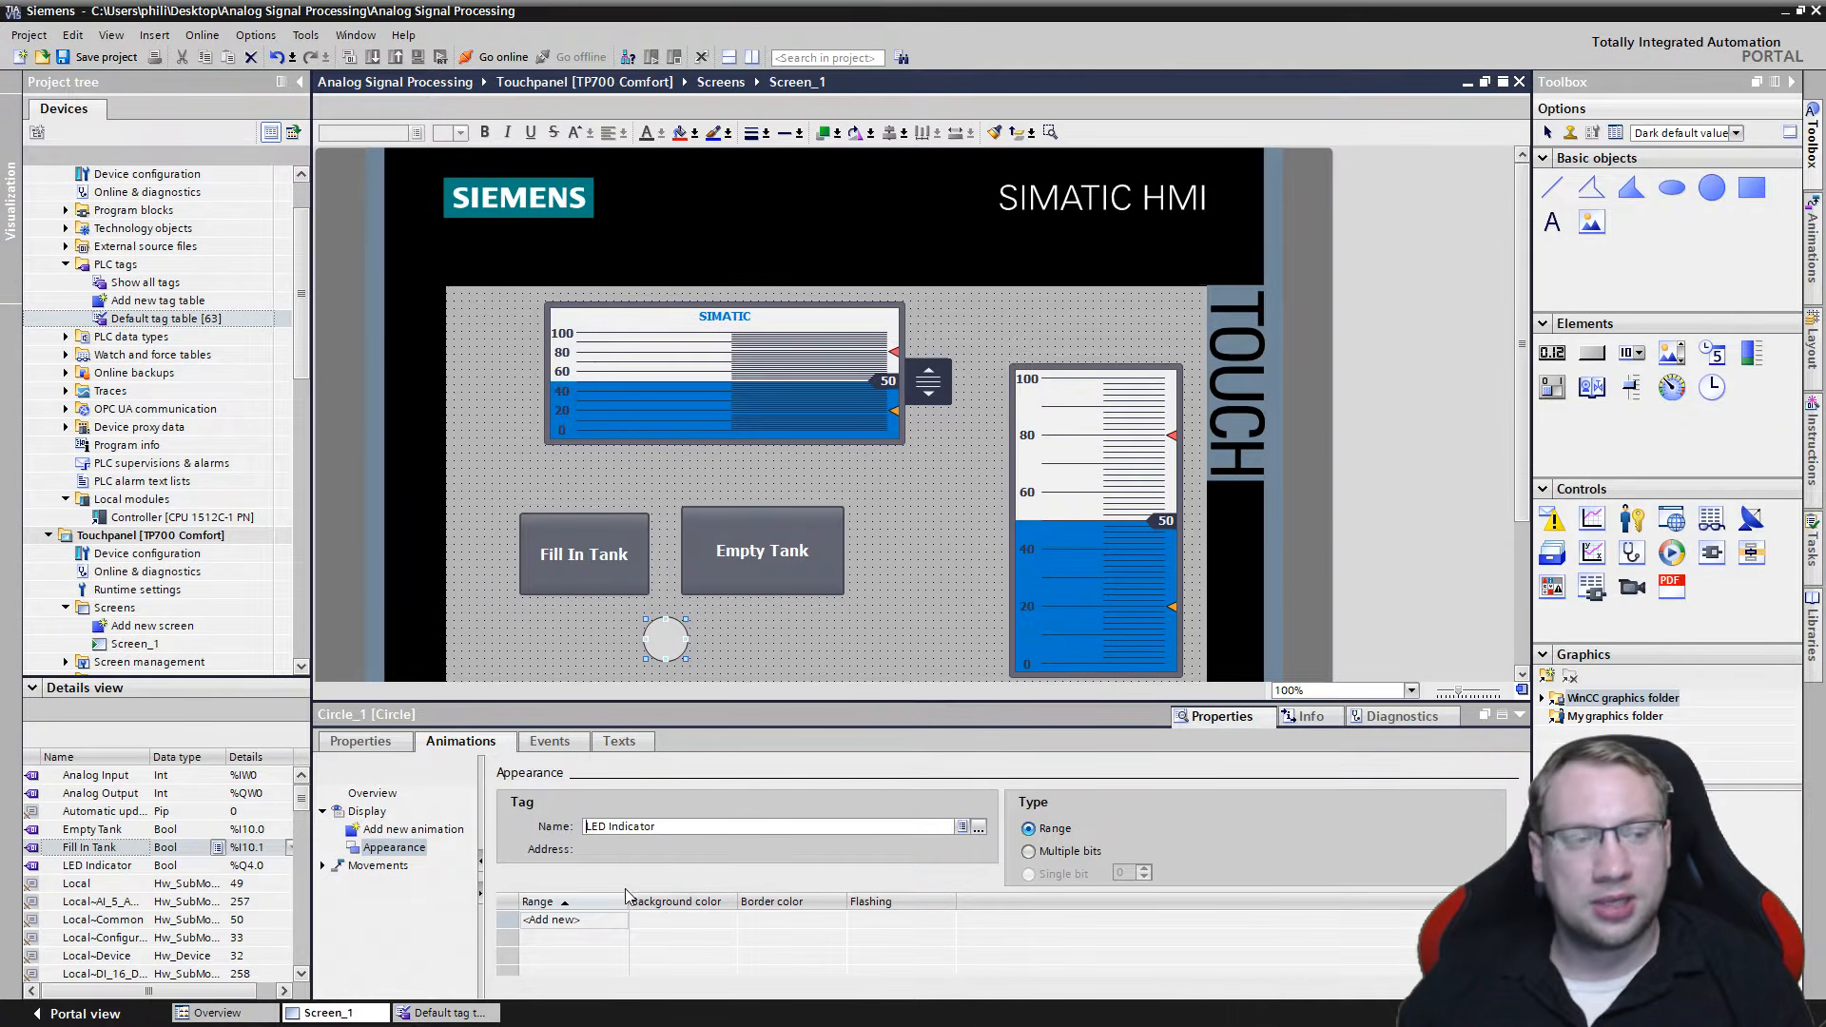
click(585, 920)
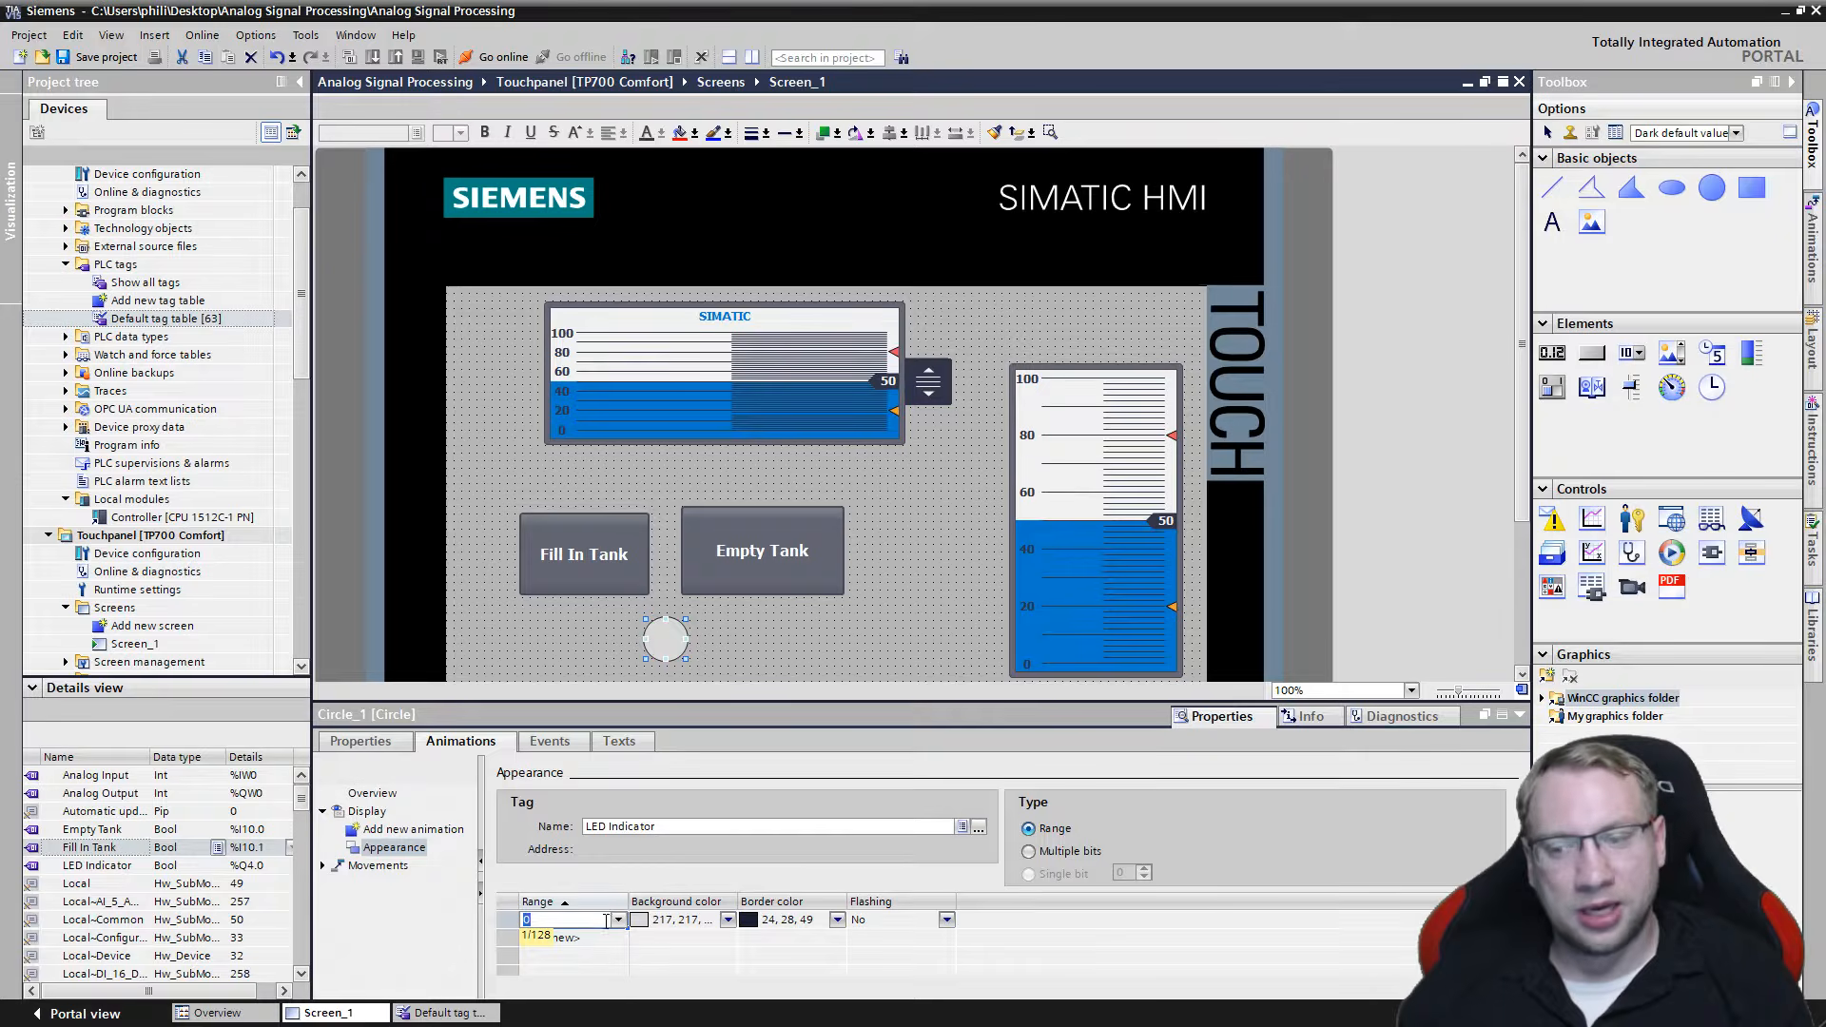
click(679, 923)
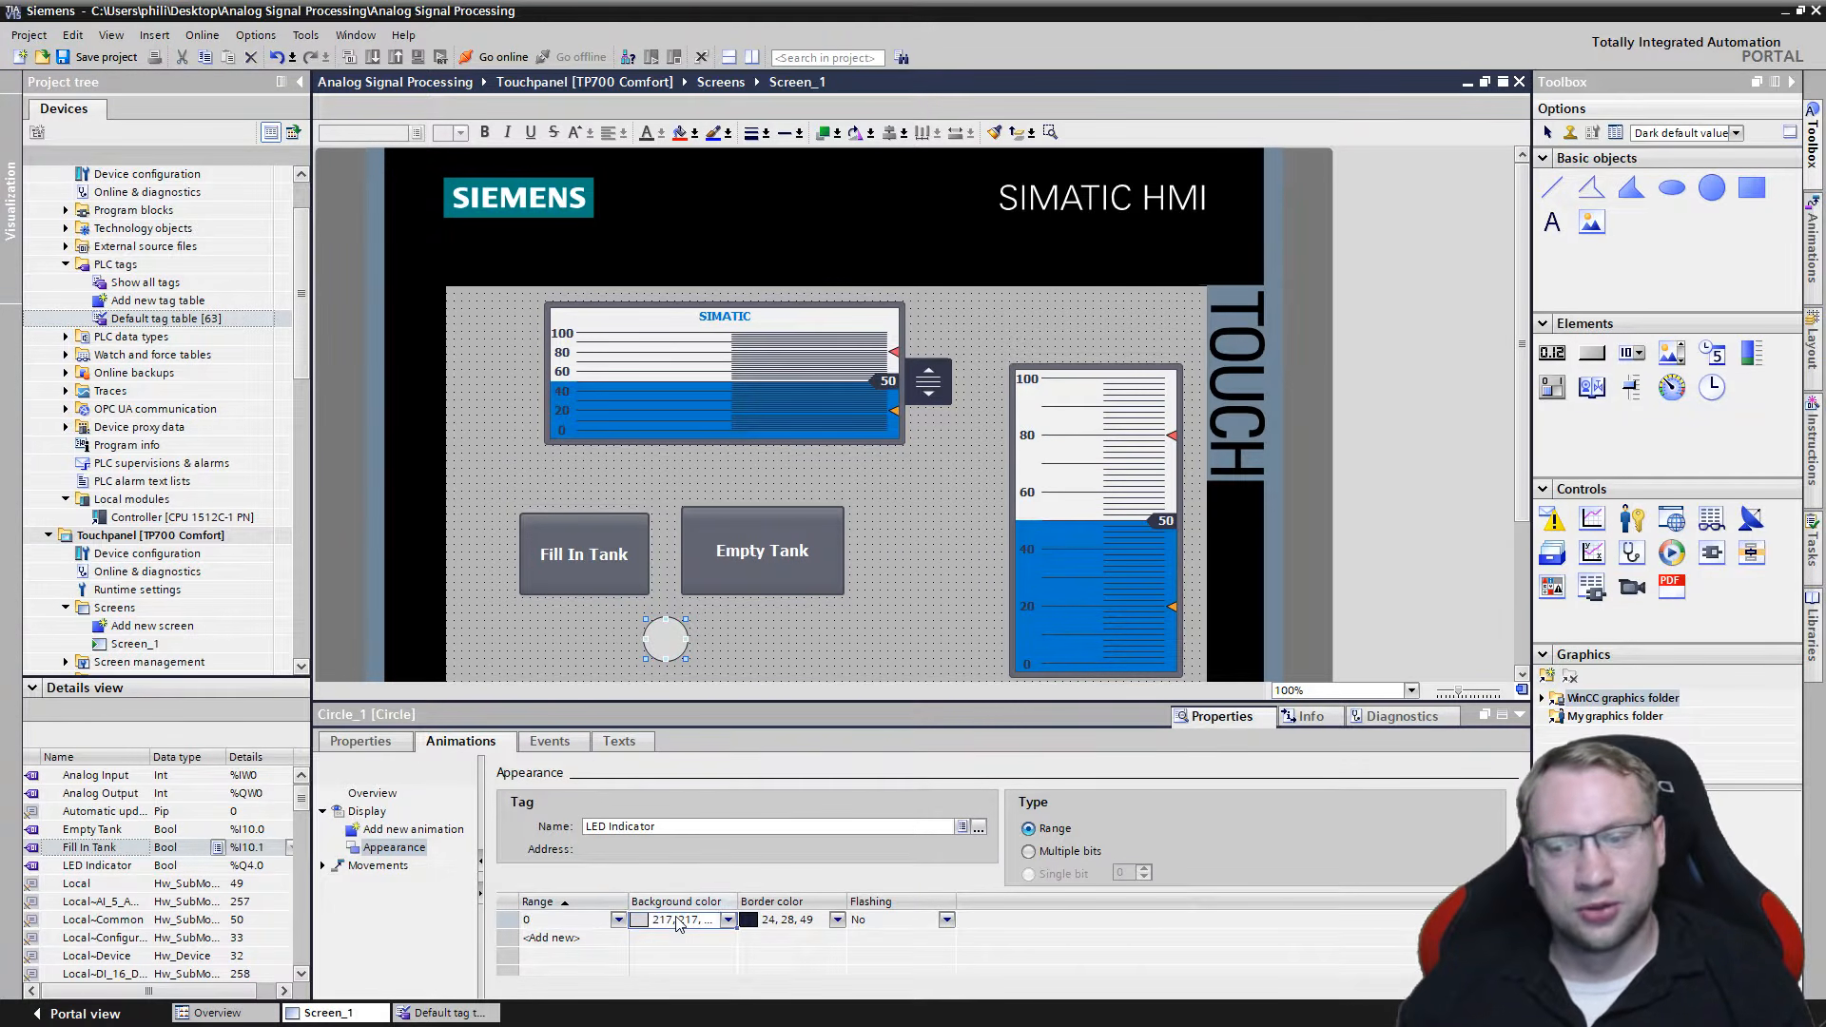
click(601, 938)
key(Tab)
key(Tab)
key(Tab)
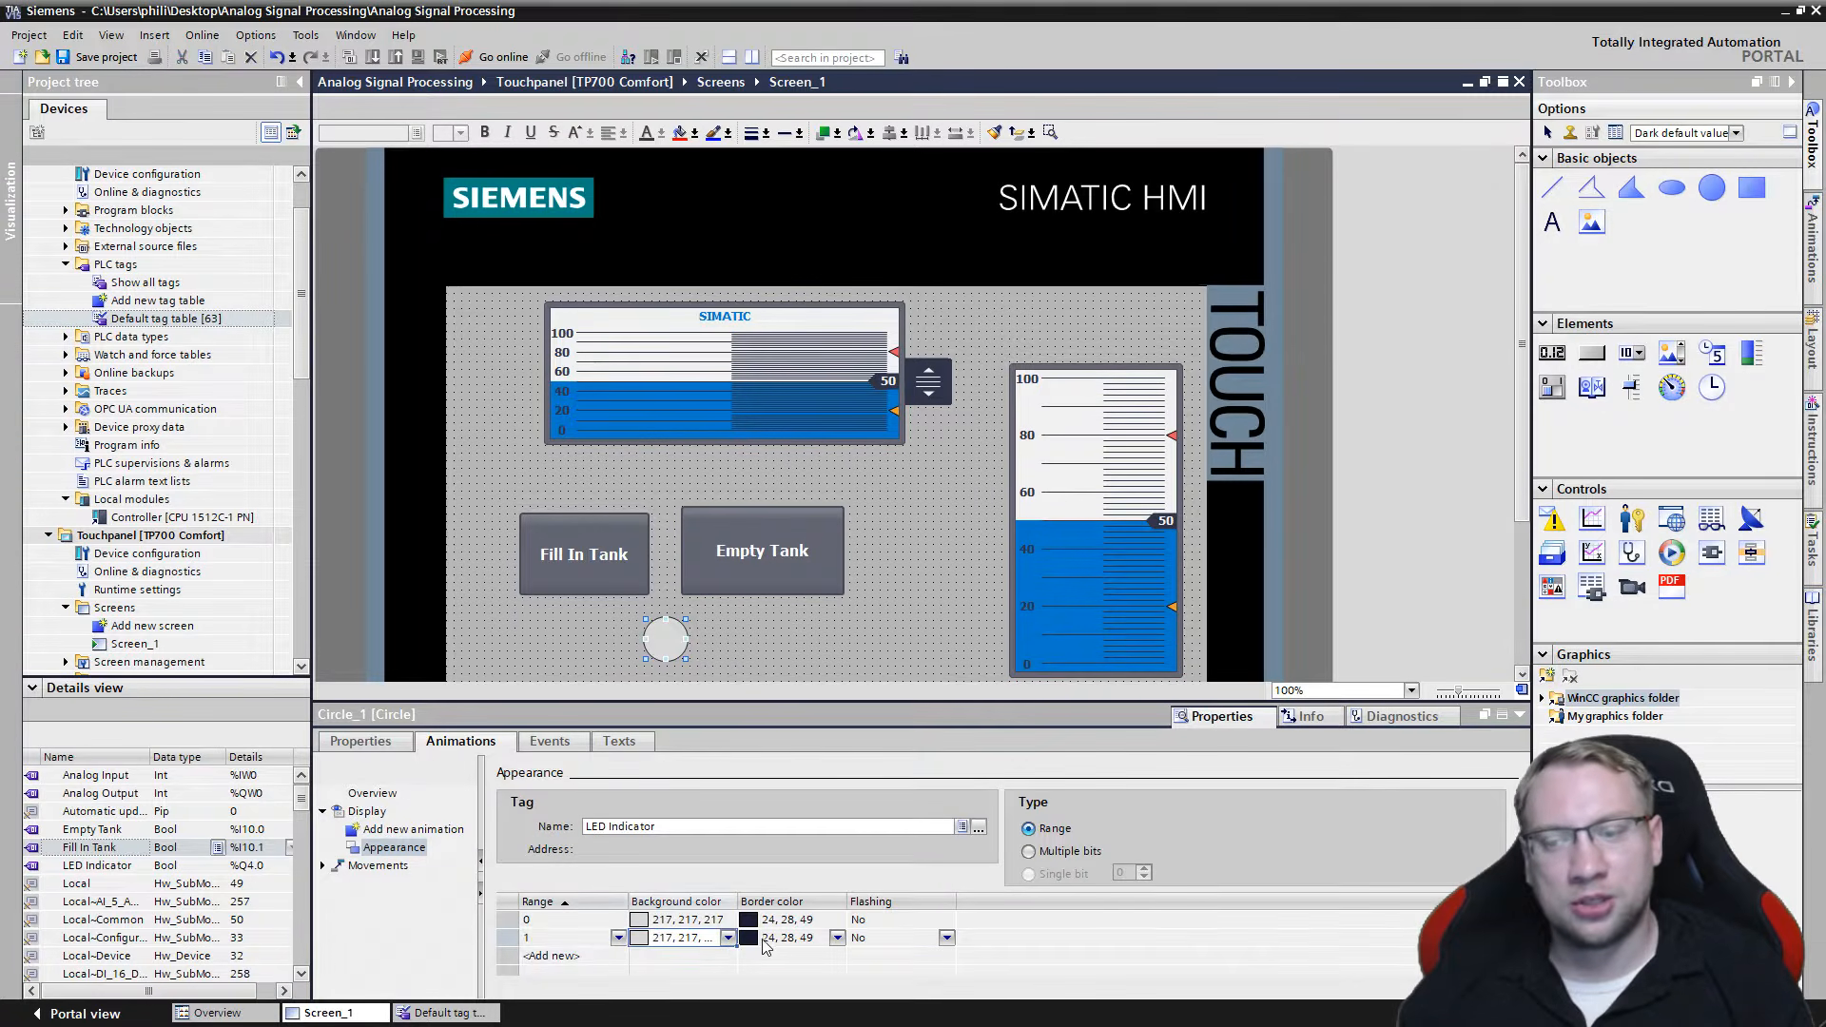
Set the circle's background color for range value 1 to green (0, 255, 0) and save the project.
click(728, 940)
click(729, 940)
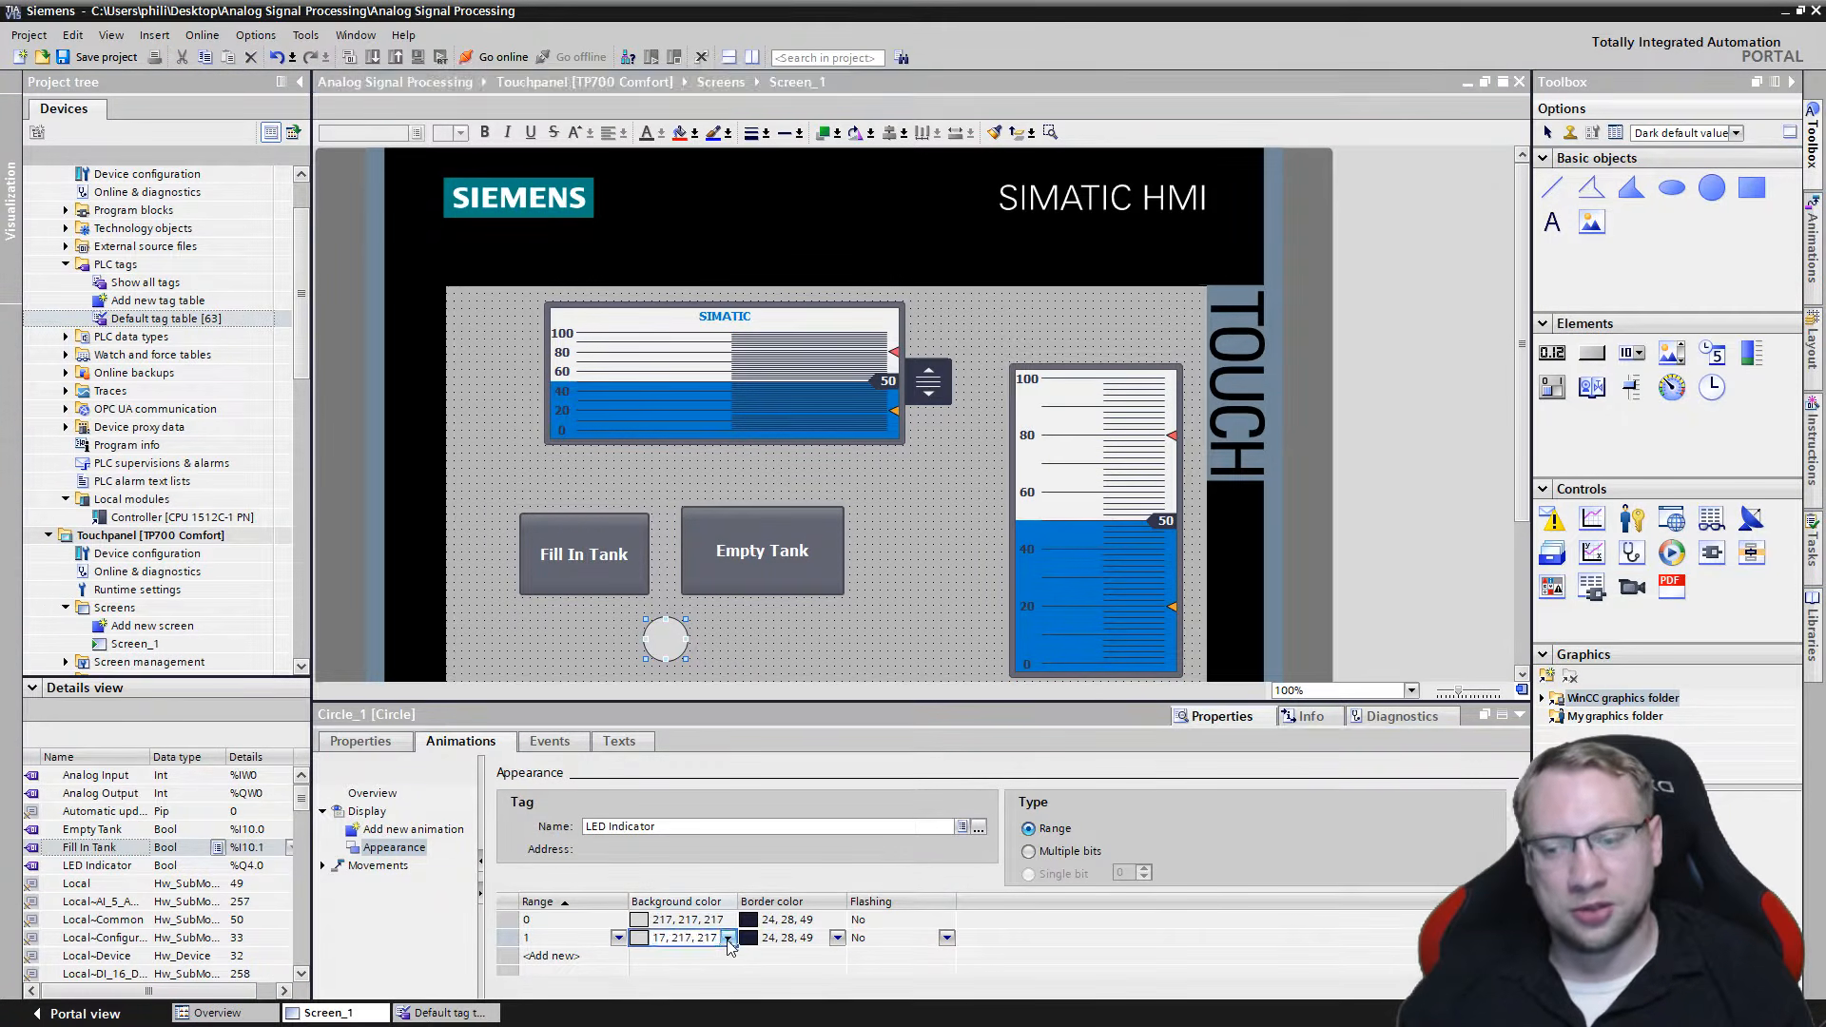
click(685, 838)
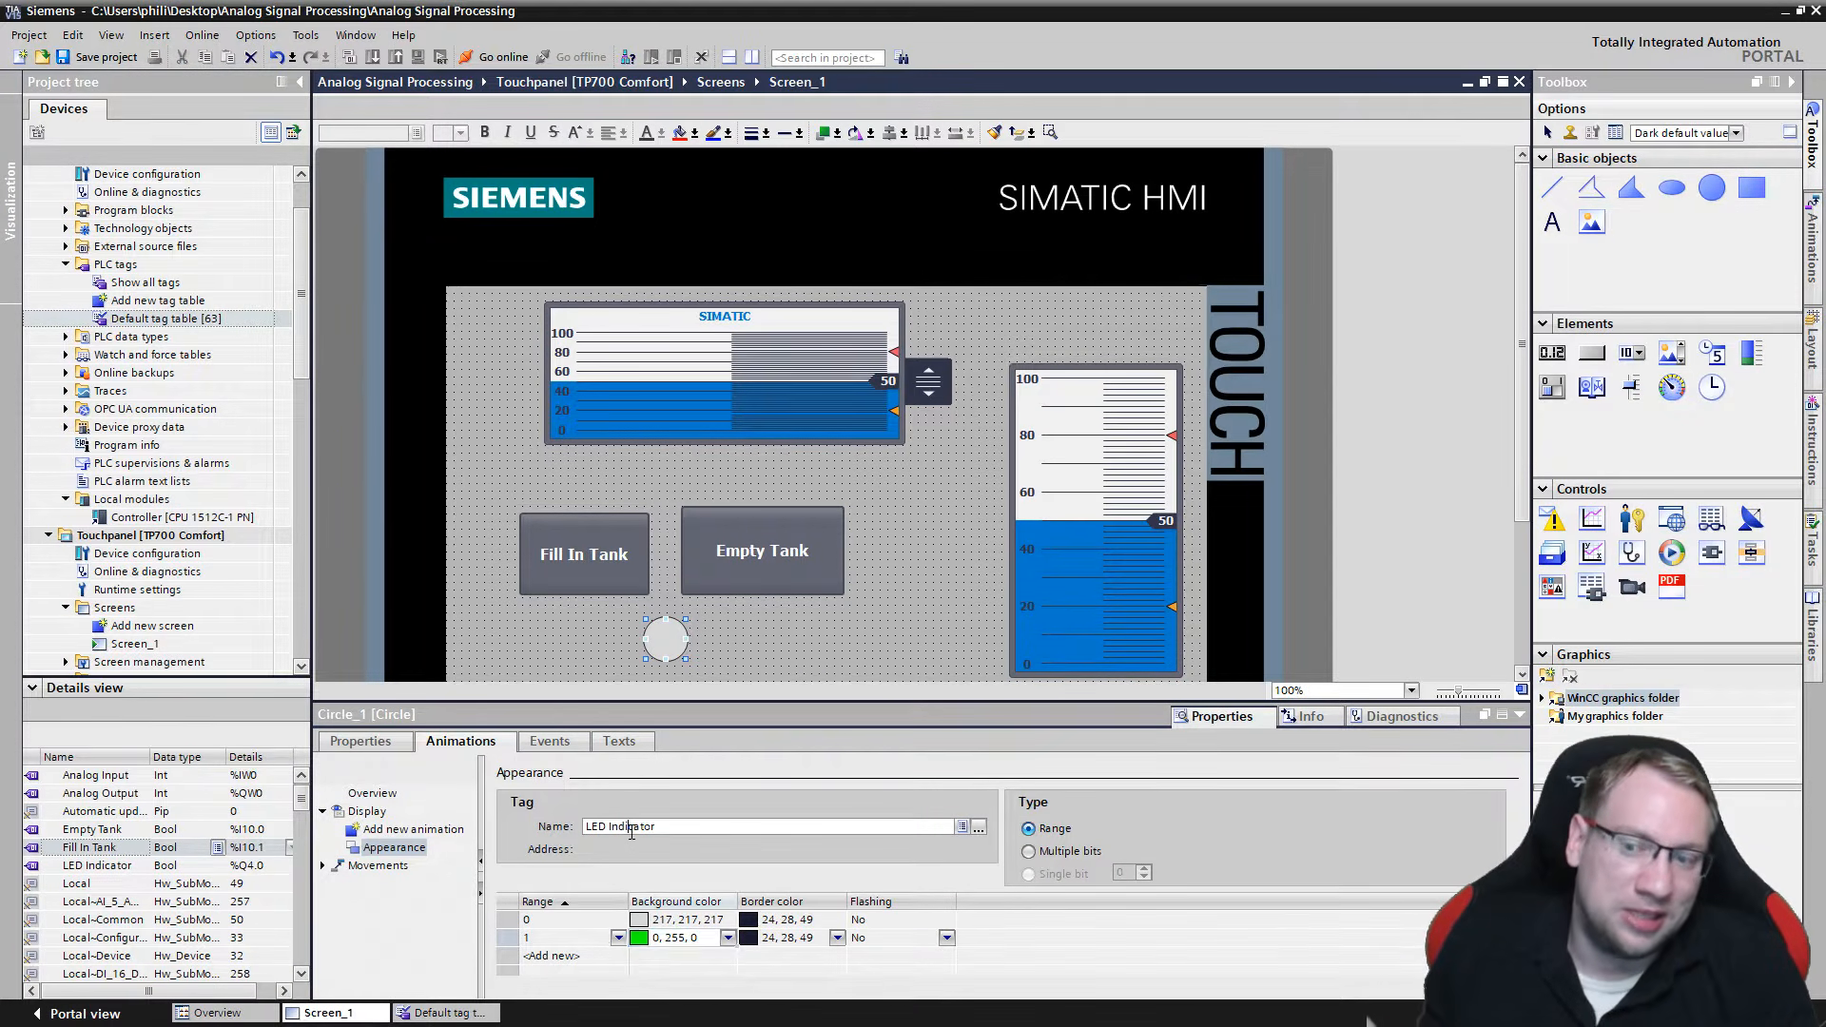
click(572, 920)
click(702, 921)
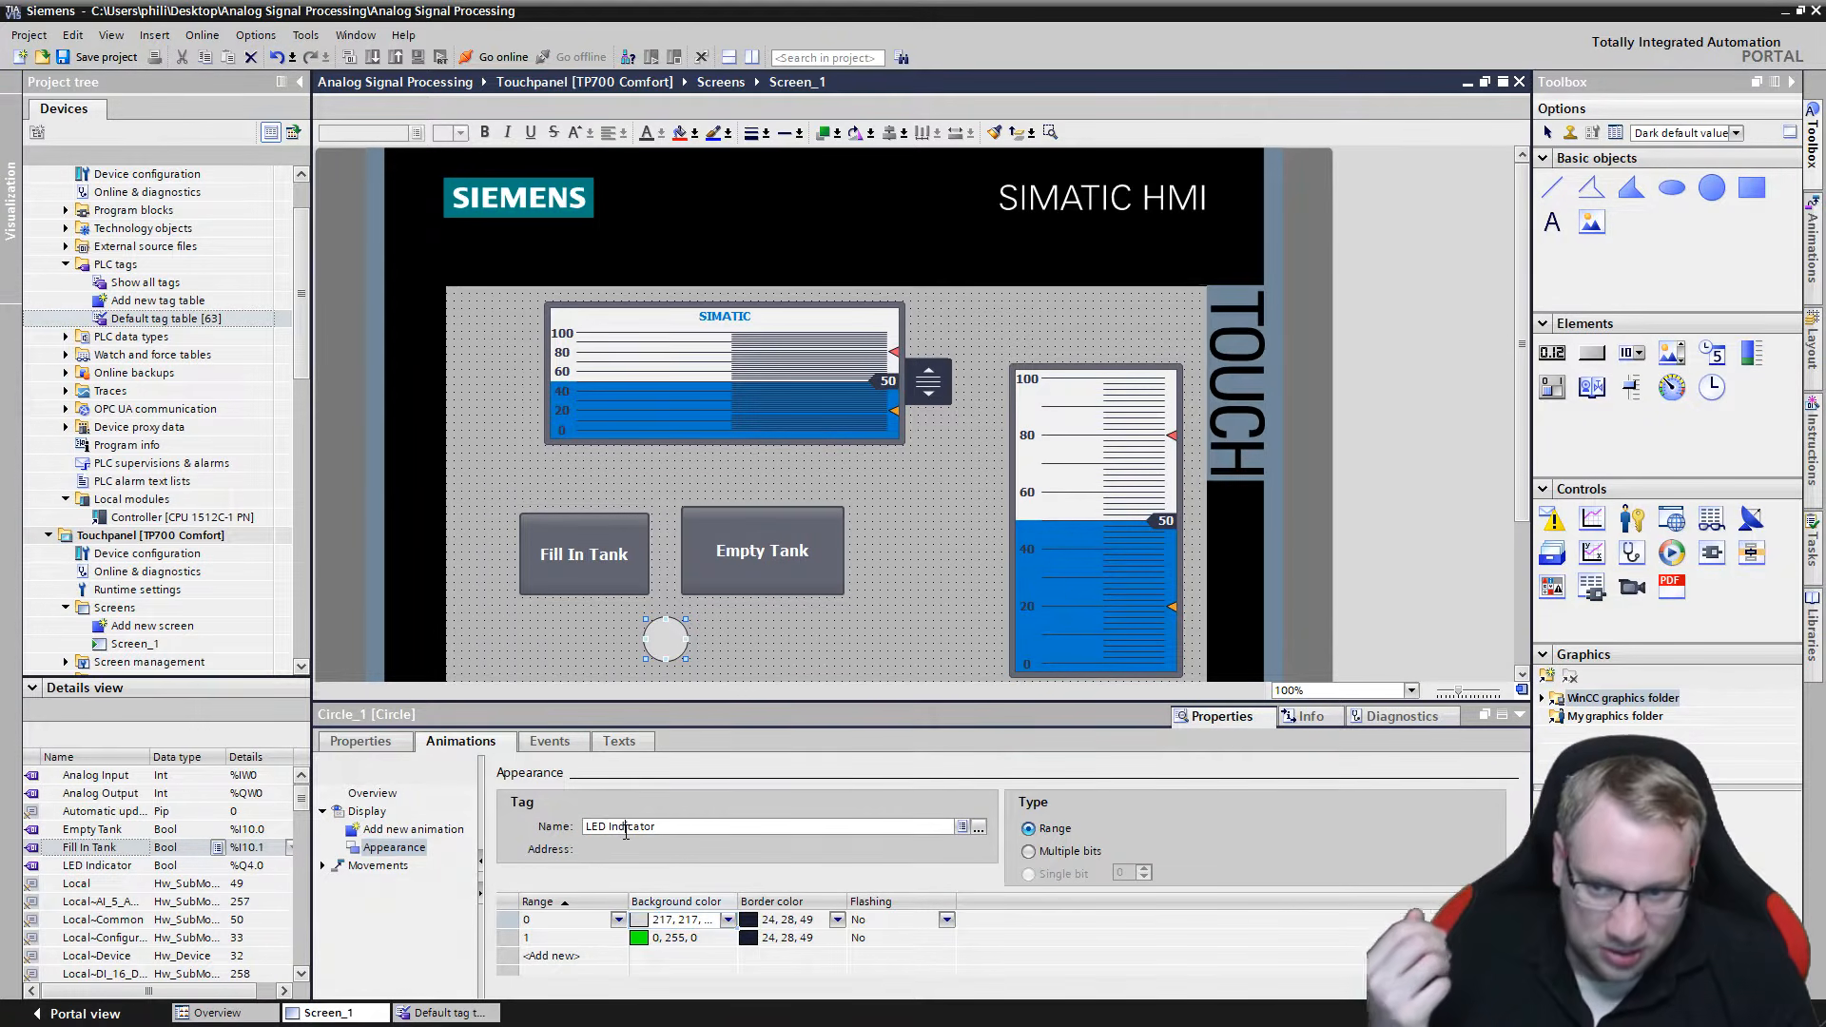
click(887, 588)
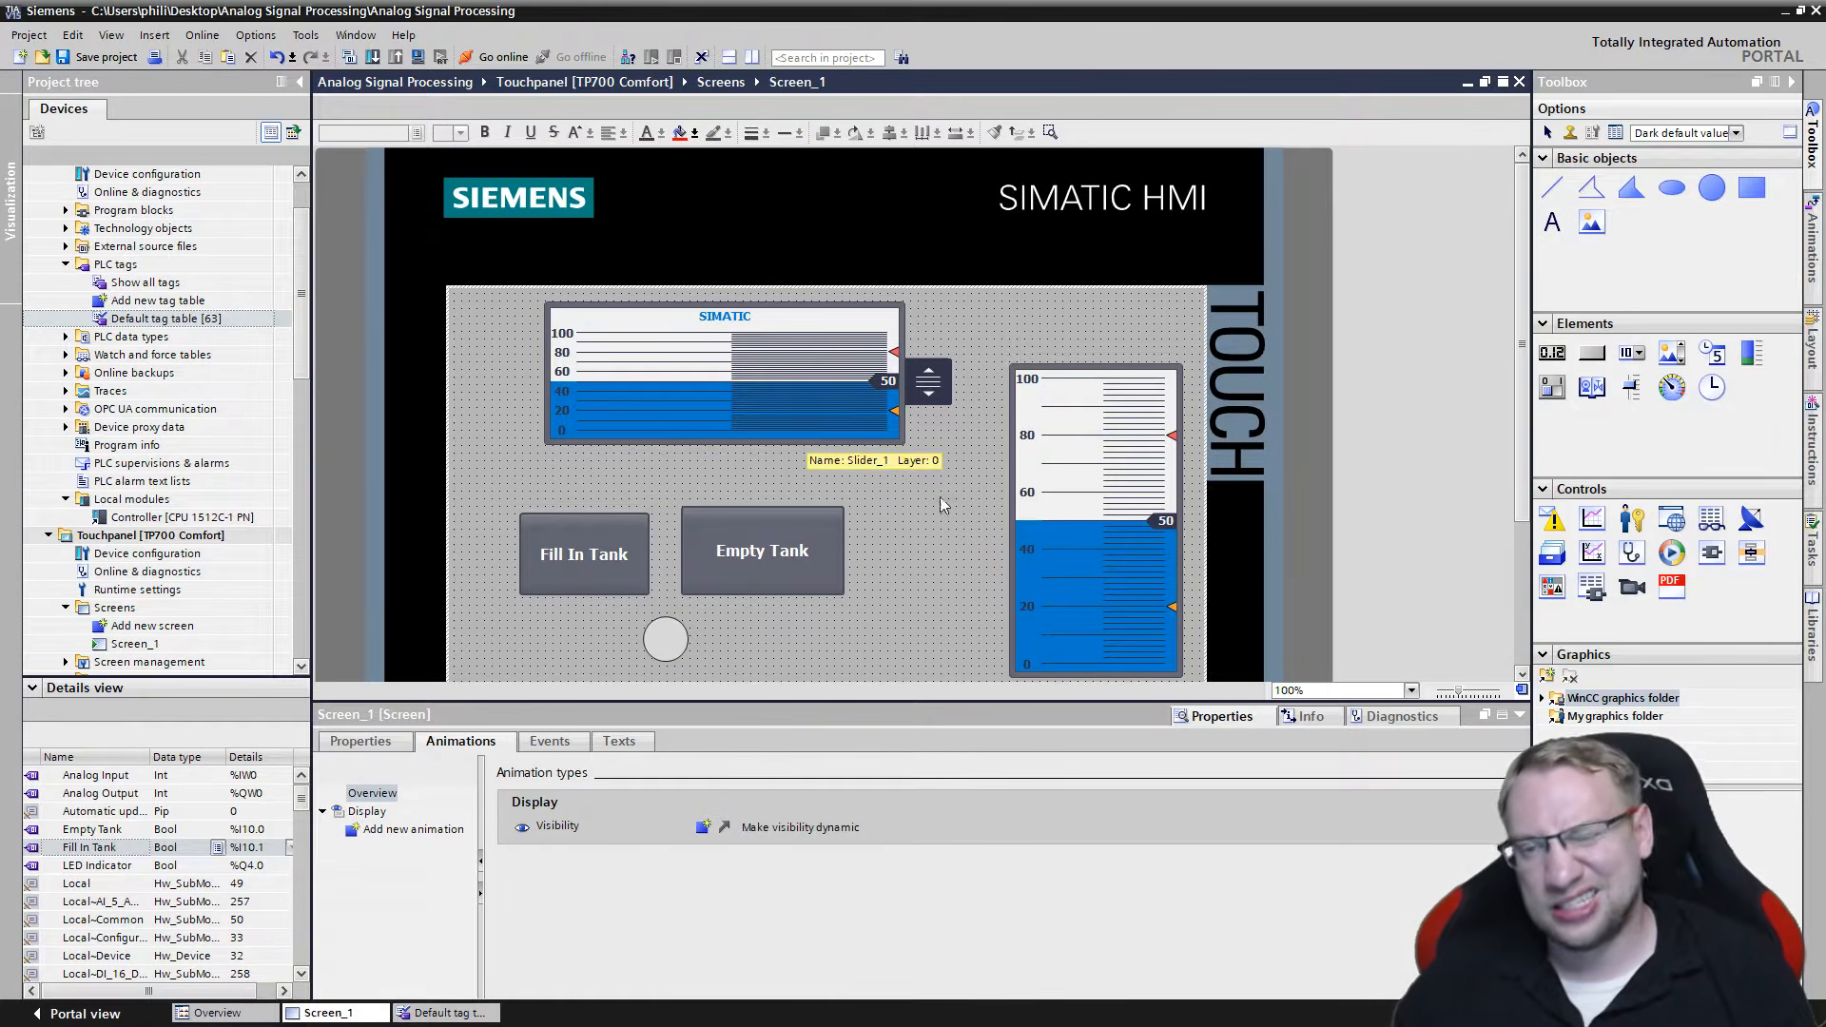
key(ctrl+s)
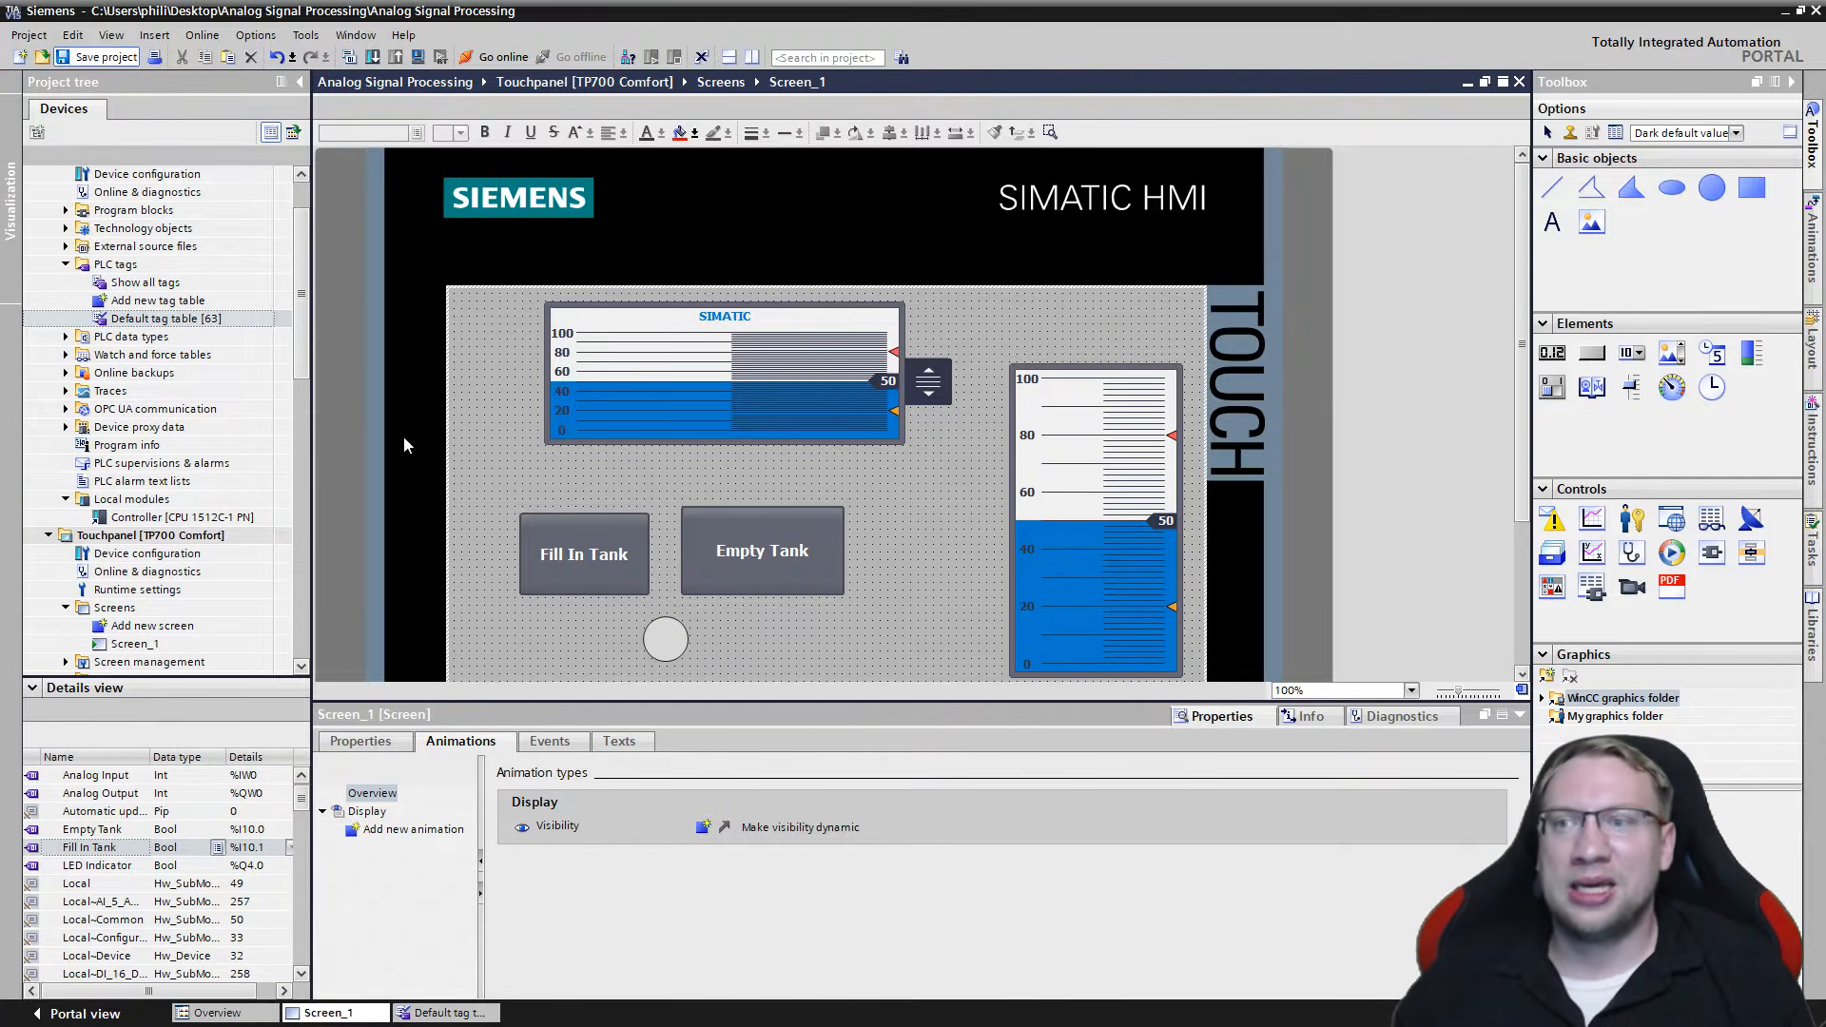
Assign the Analog Input PLC tag as the process tag of the vertical bar.
click(1120, 434)
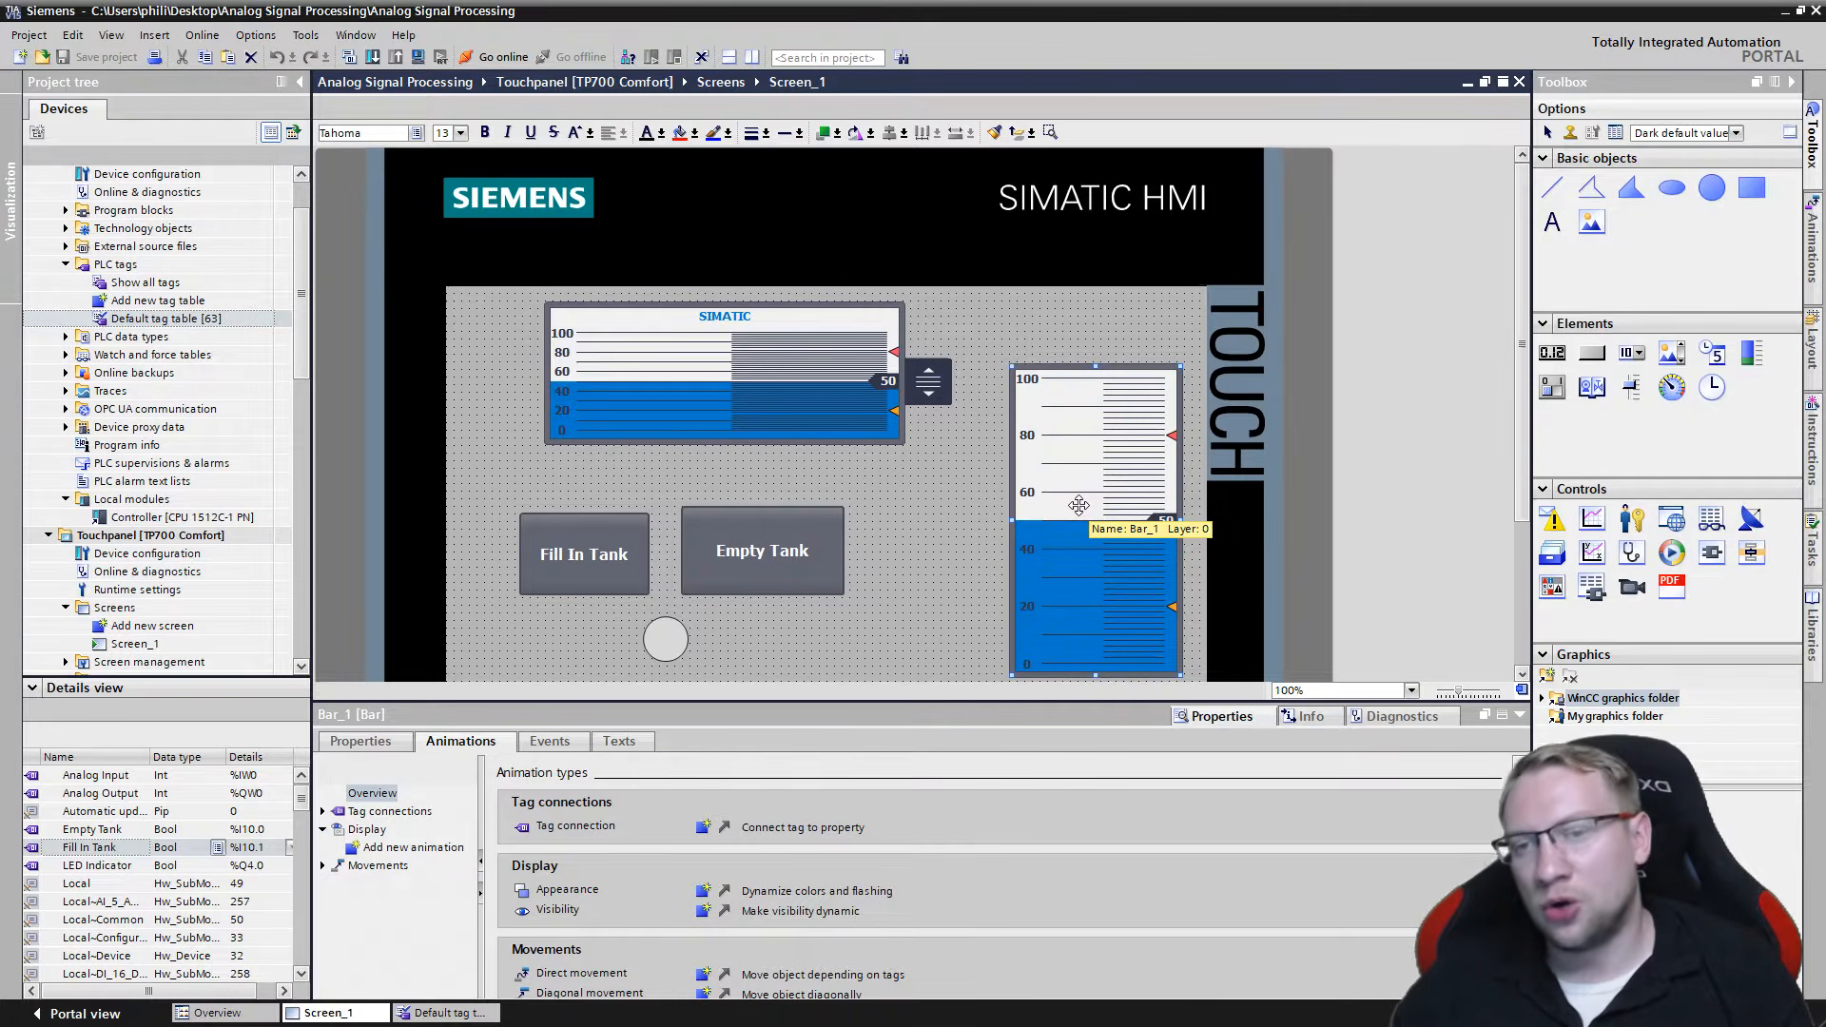
click(922, 569)
click(1101, 452)
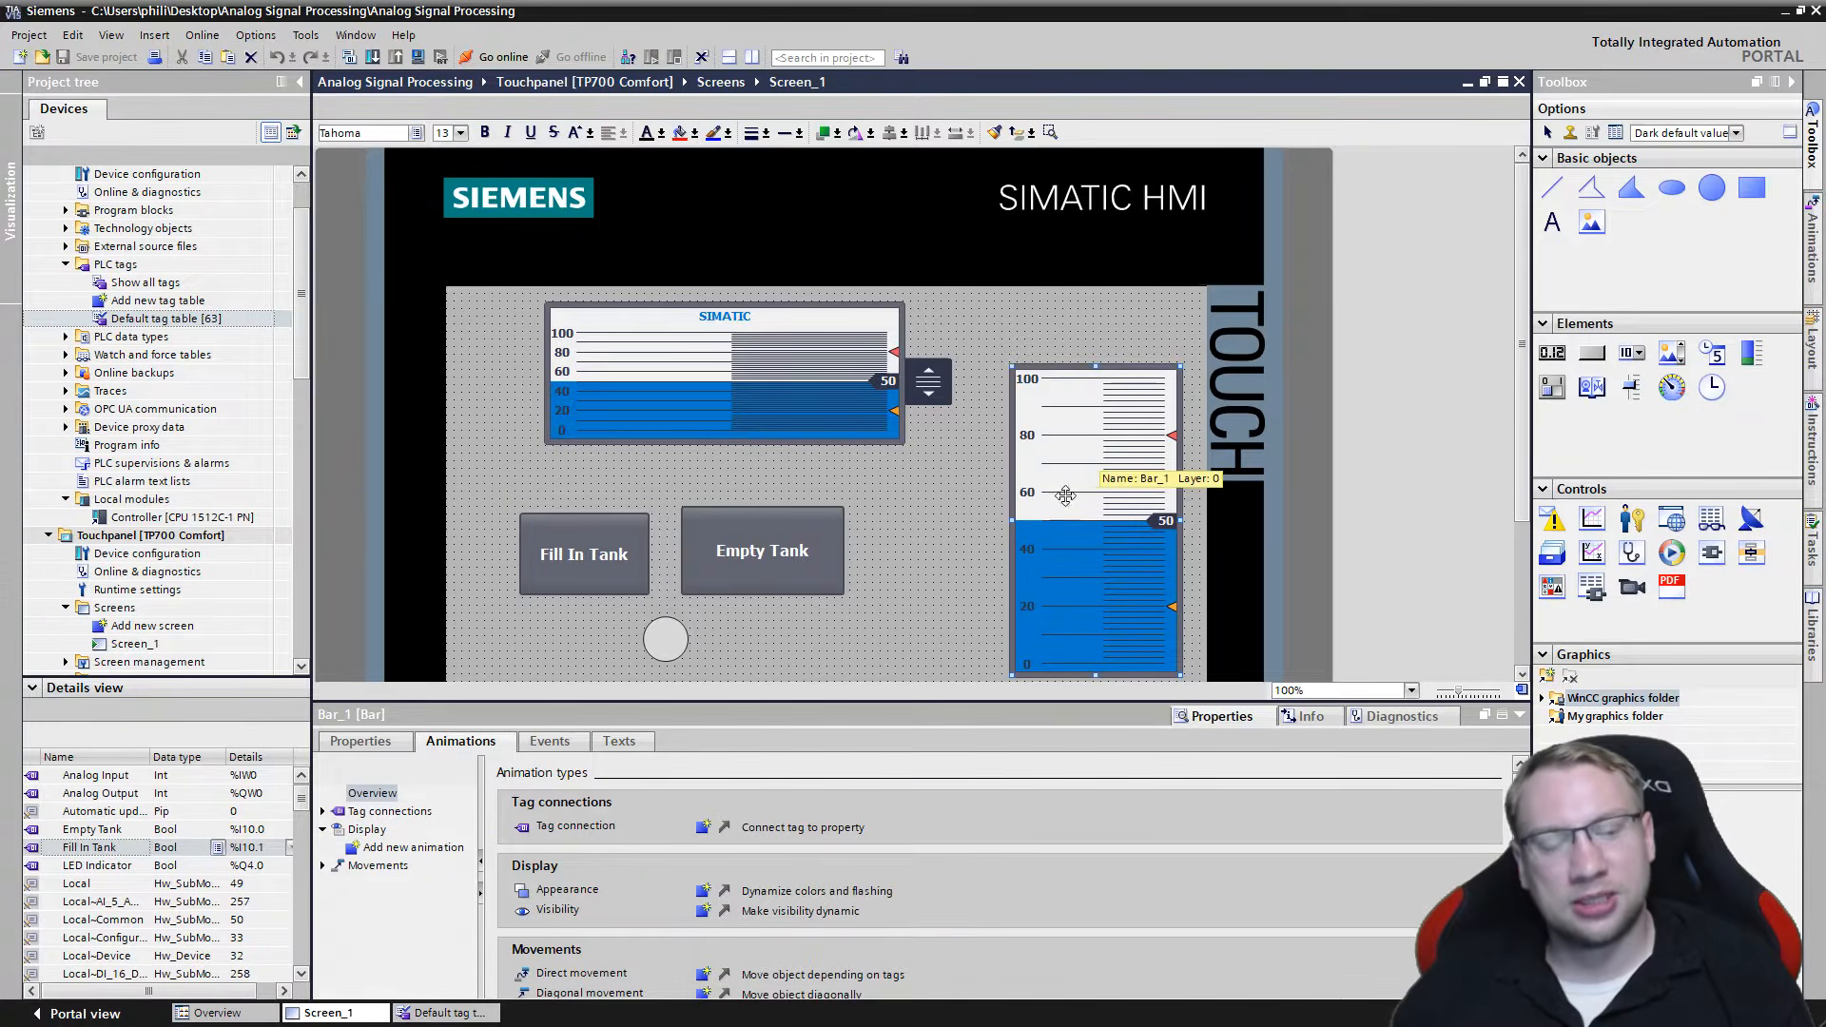
click(375, 745)
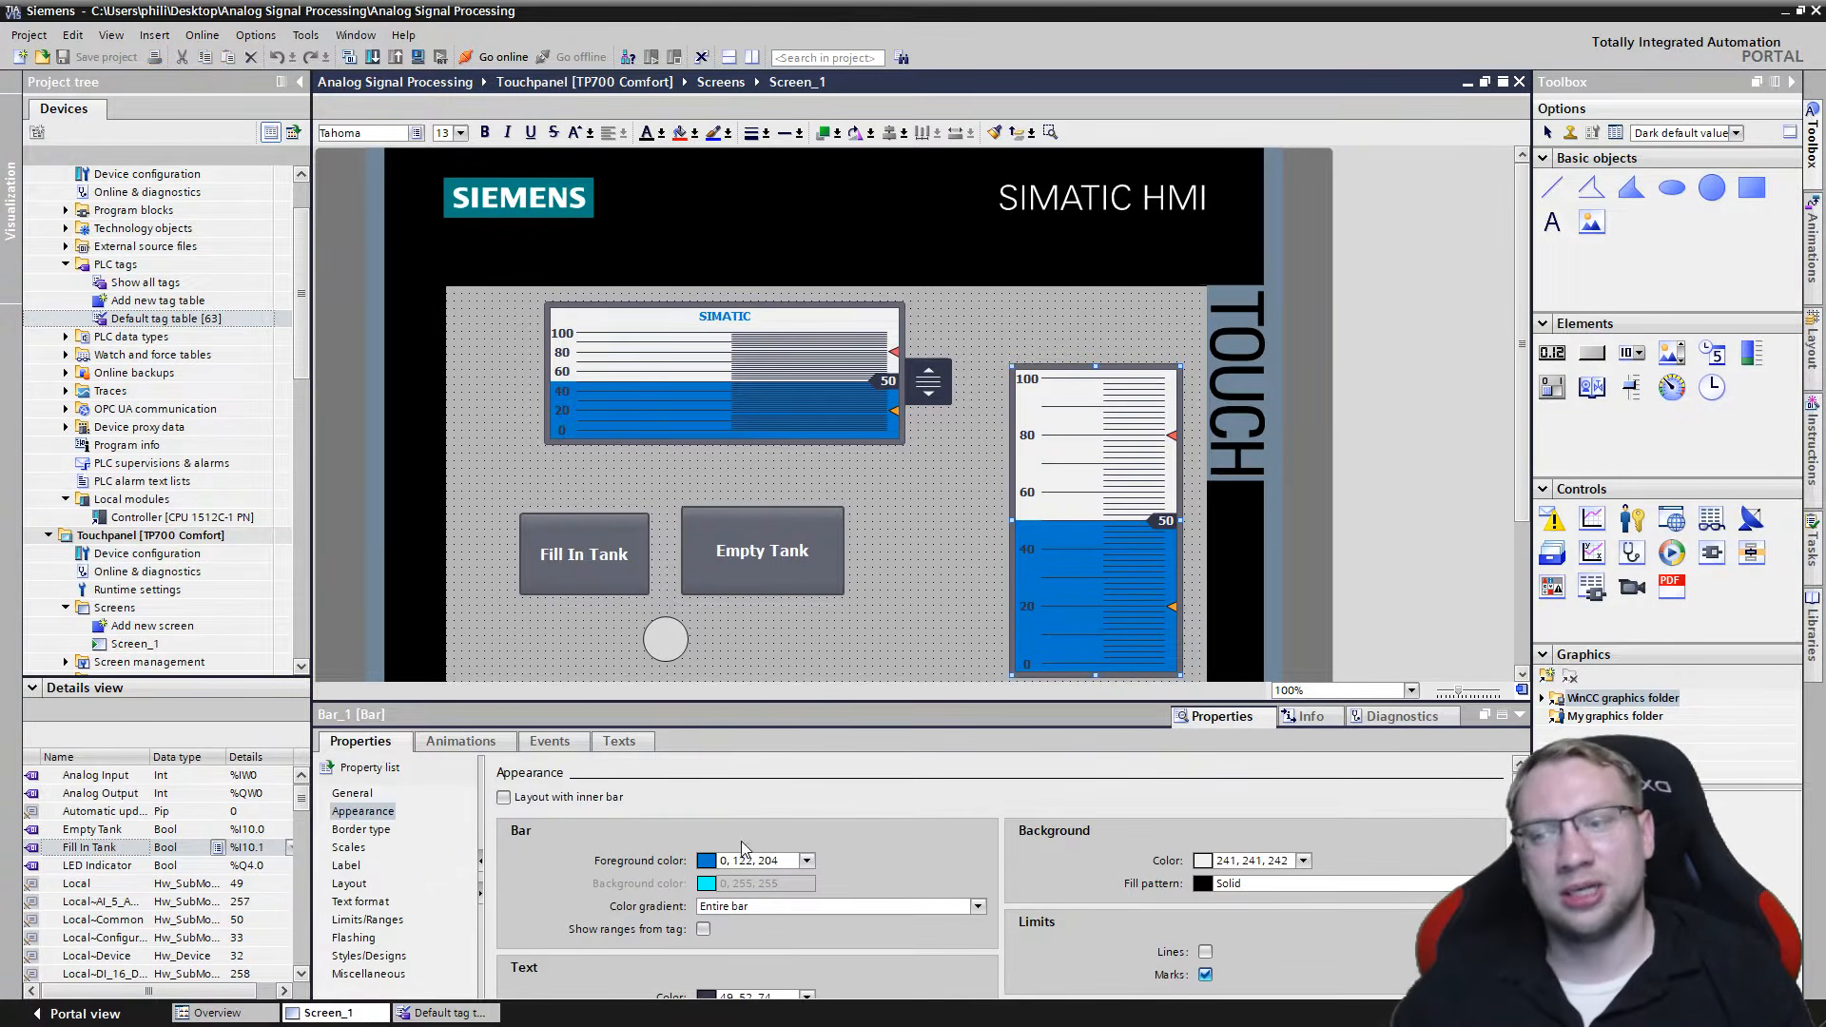
click(350, 796)
drag(844, 704, 845, 671)
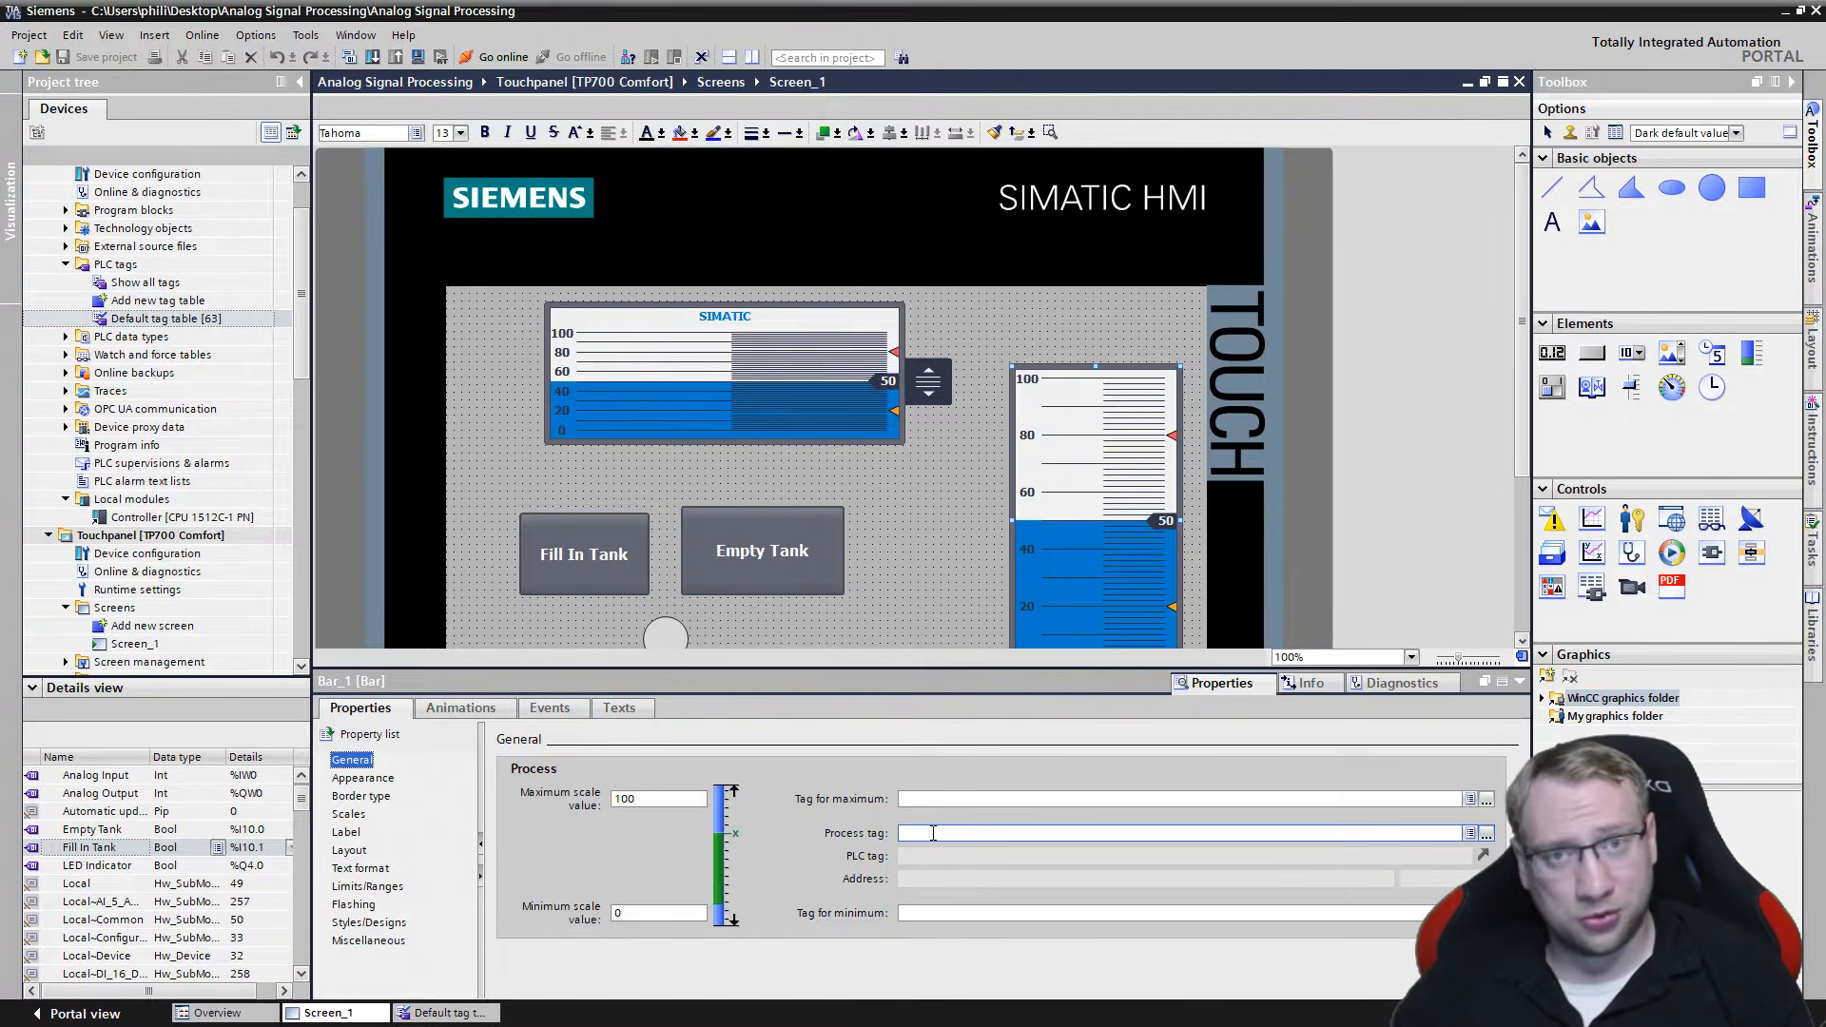
click(1487, 833)
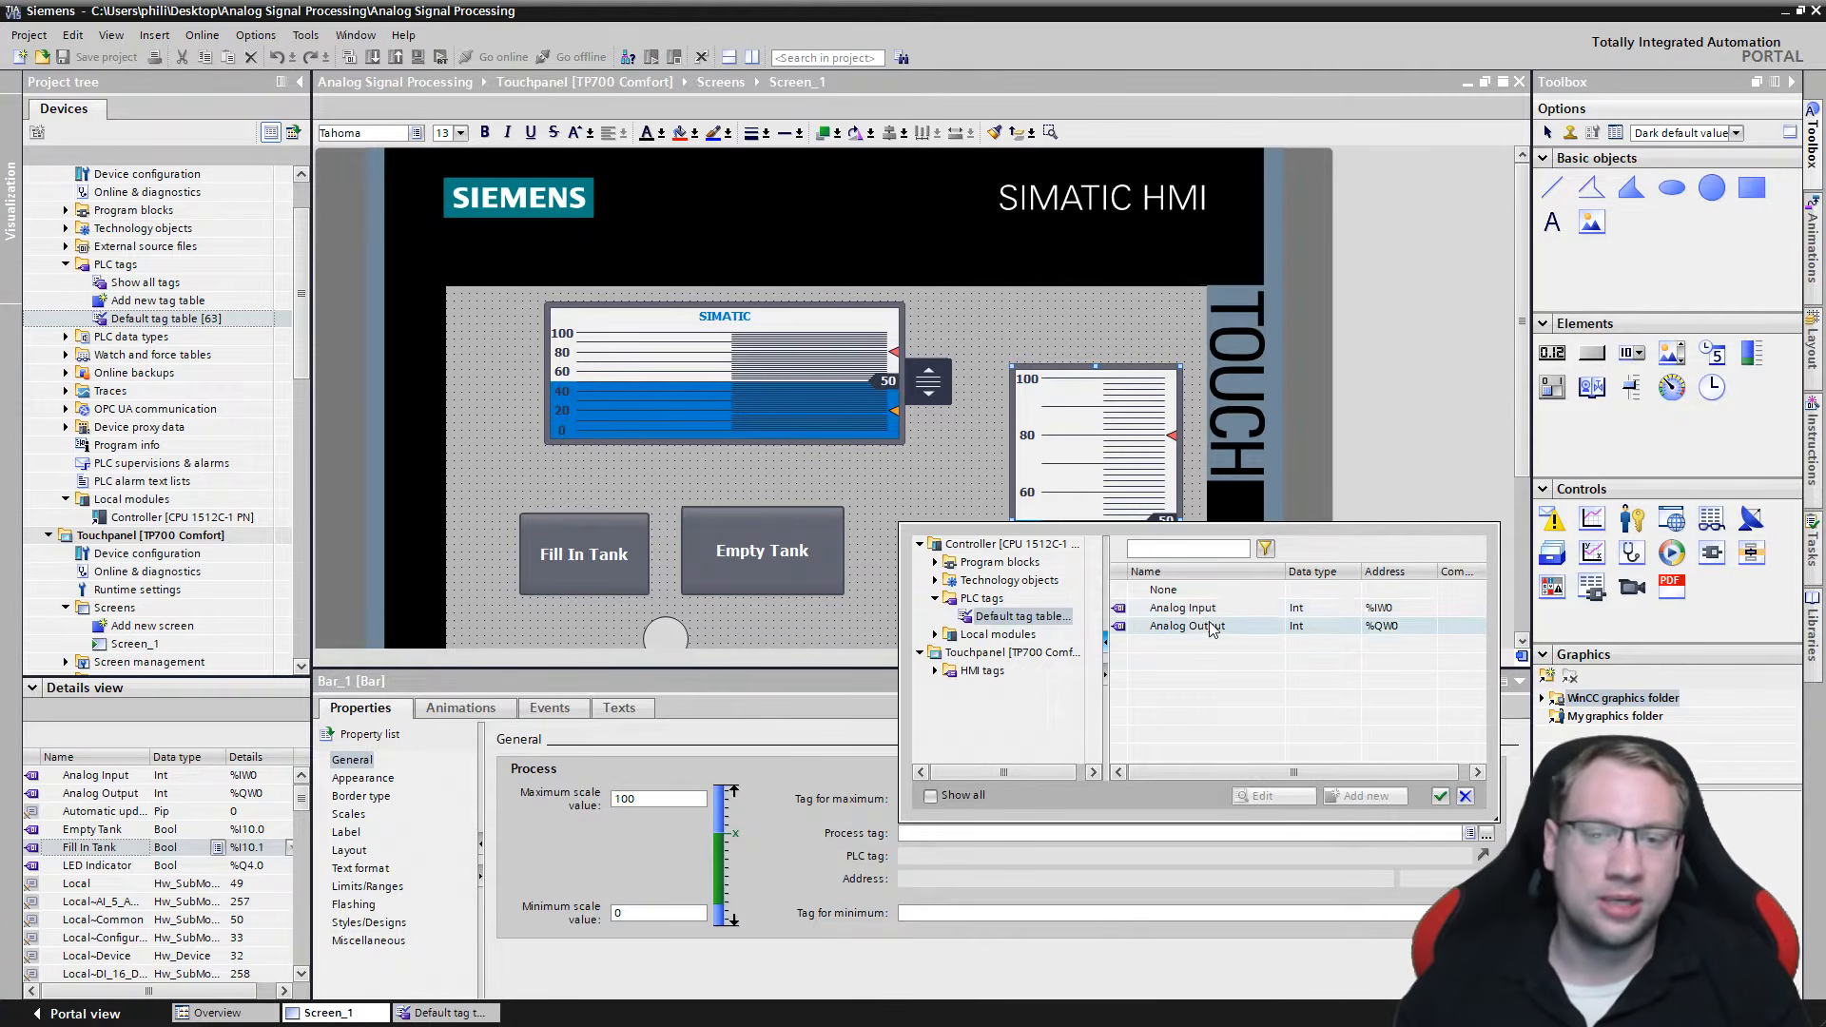
click(1176, 611)
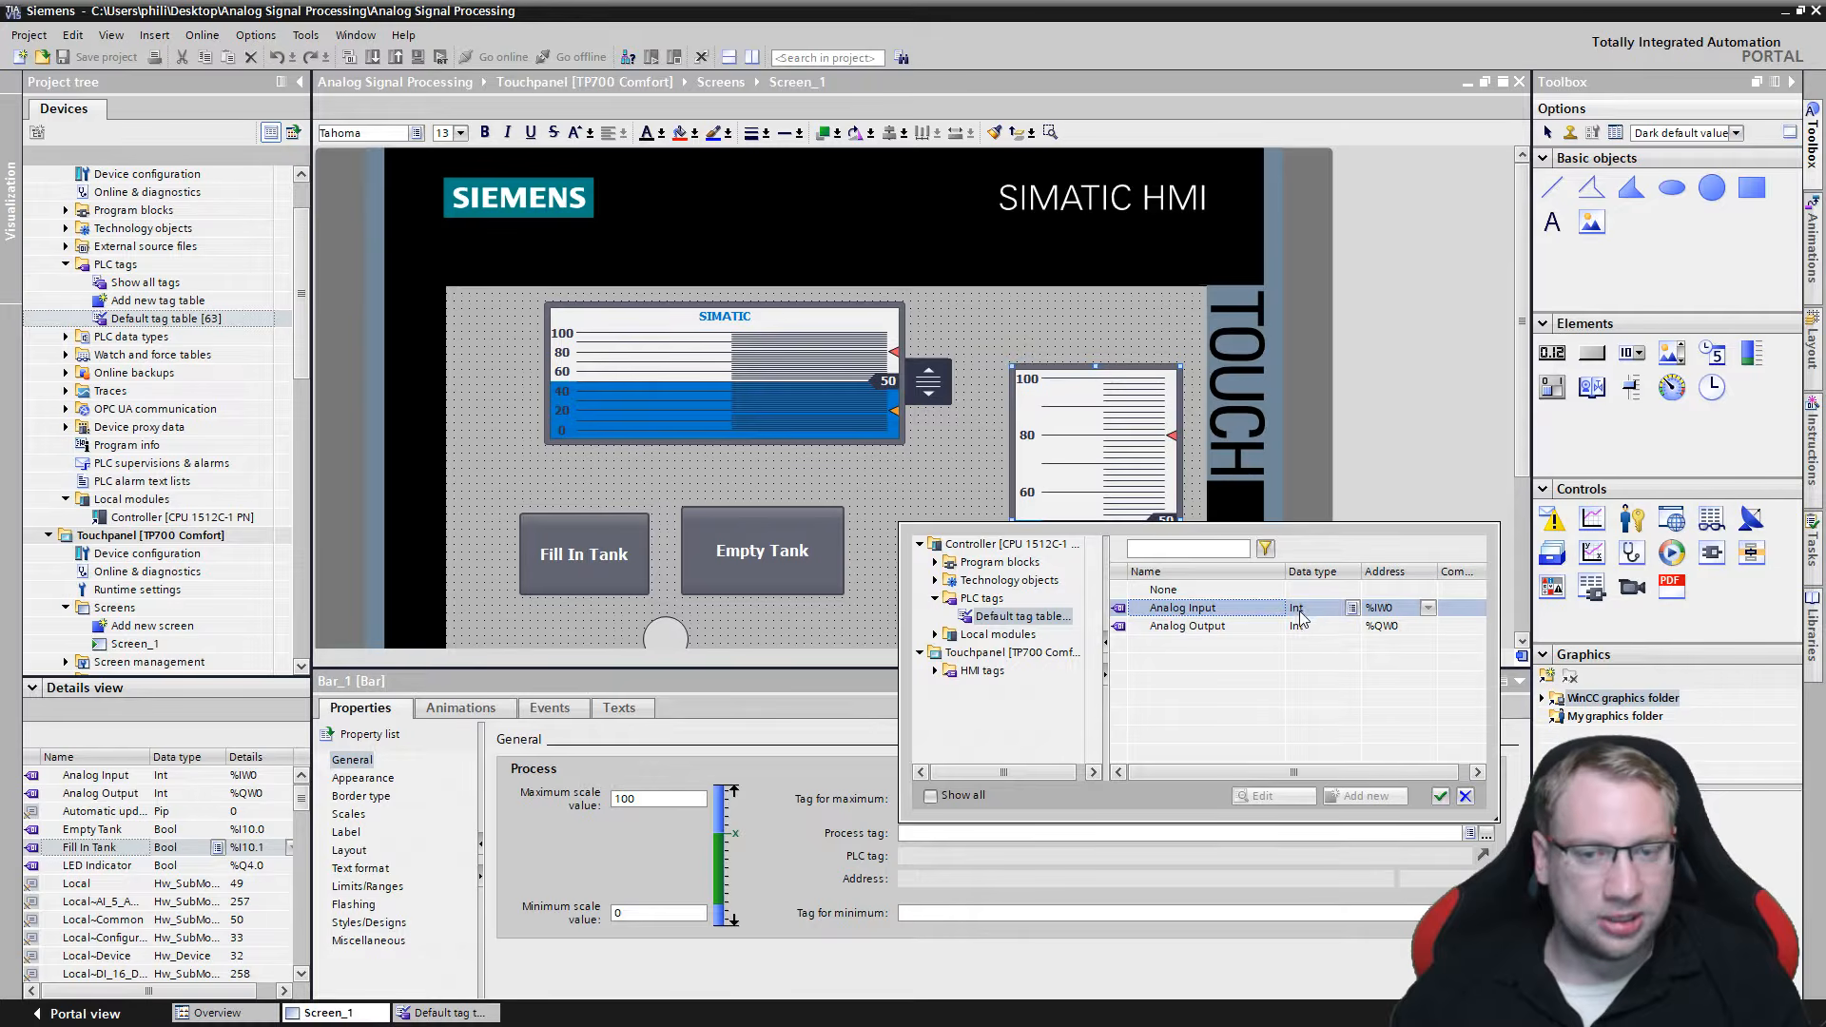
double_click(1250, 614)
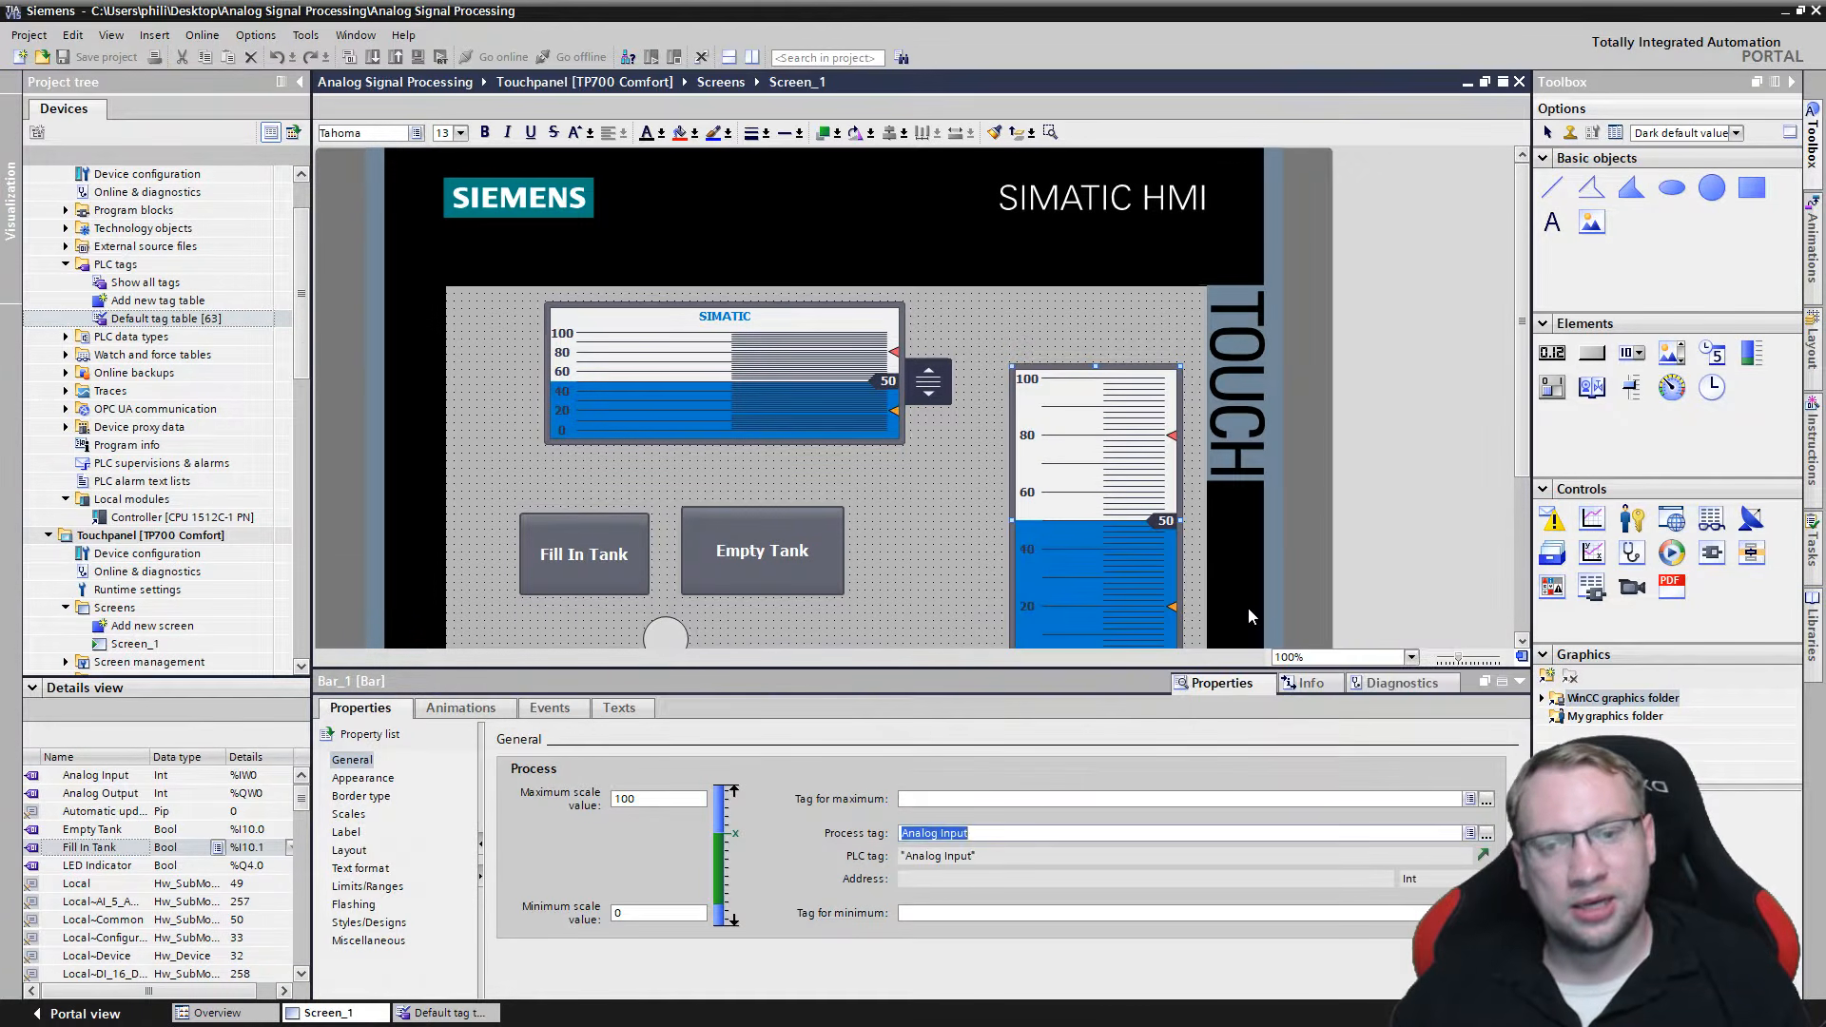
Examine the slider's general settings and the vertical bar's appearance, border, label and text format properties.
click(972, 607)
click(636, 354)
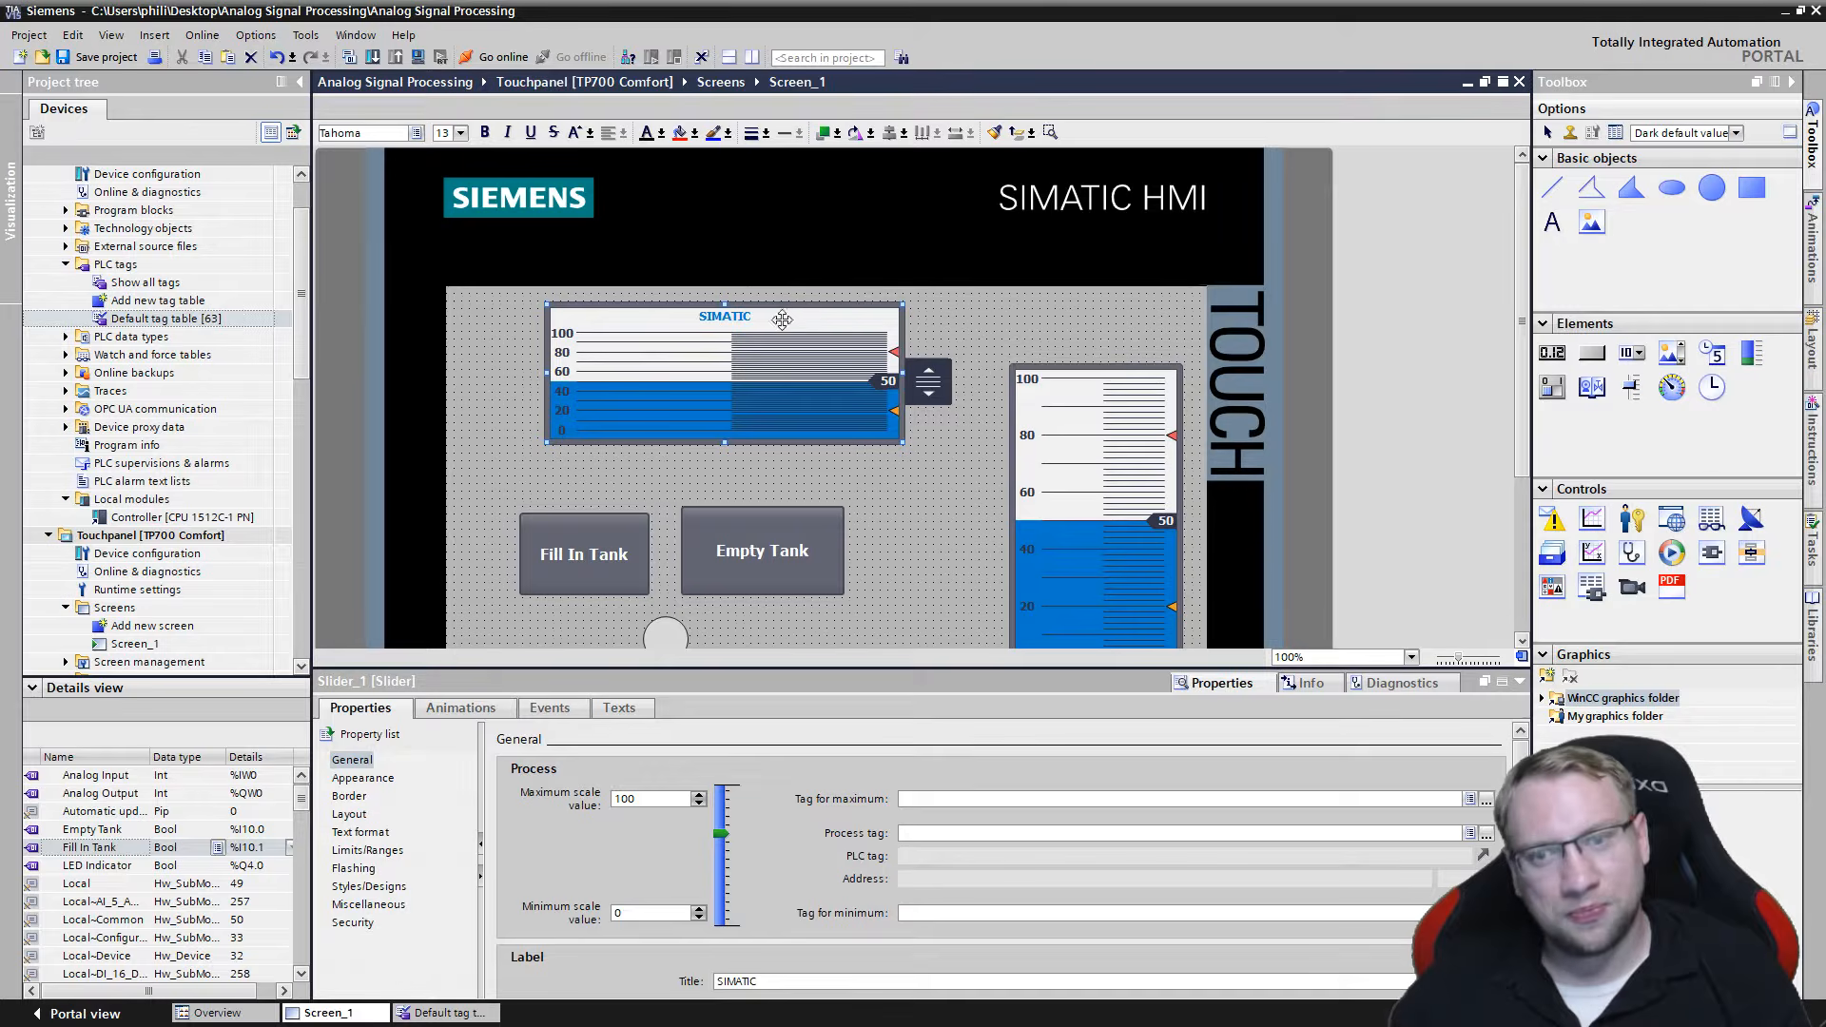
click(1070, 484)
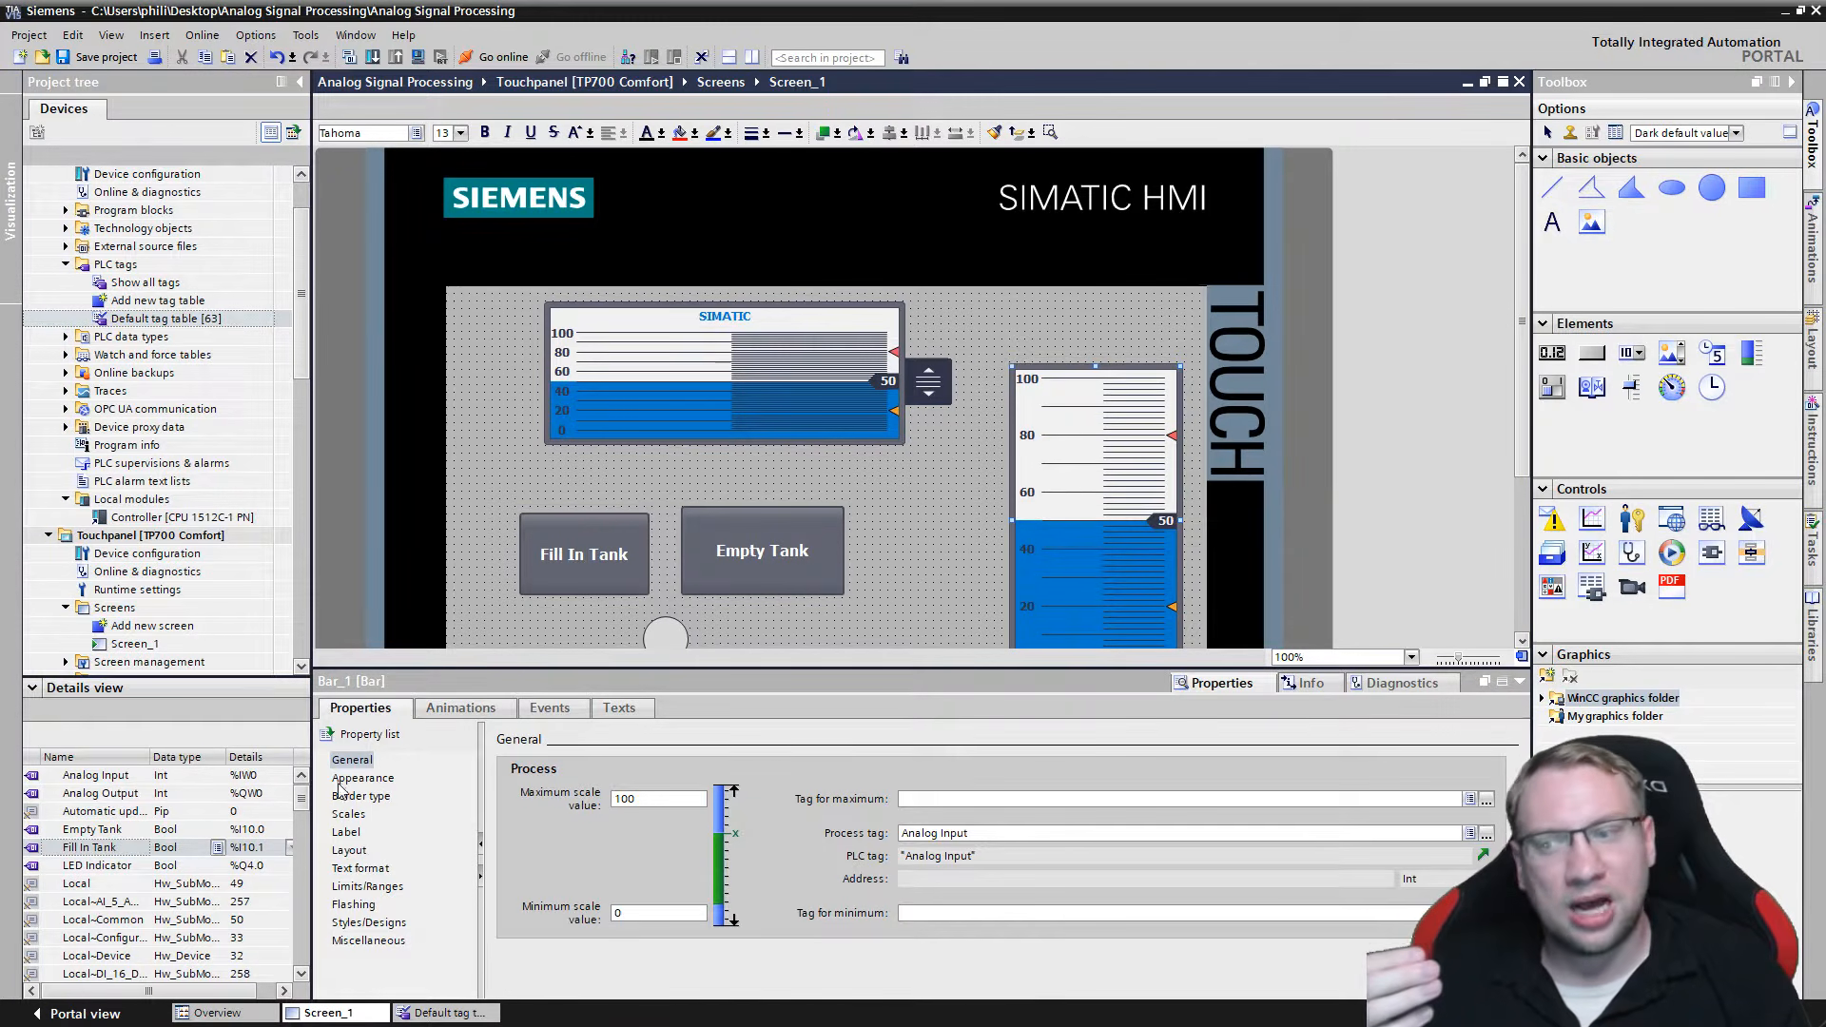
click(374, 778)
click(361, 797)
click(347, 833)
click(347, 868)
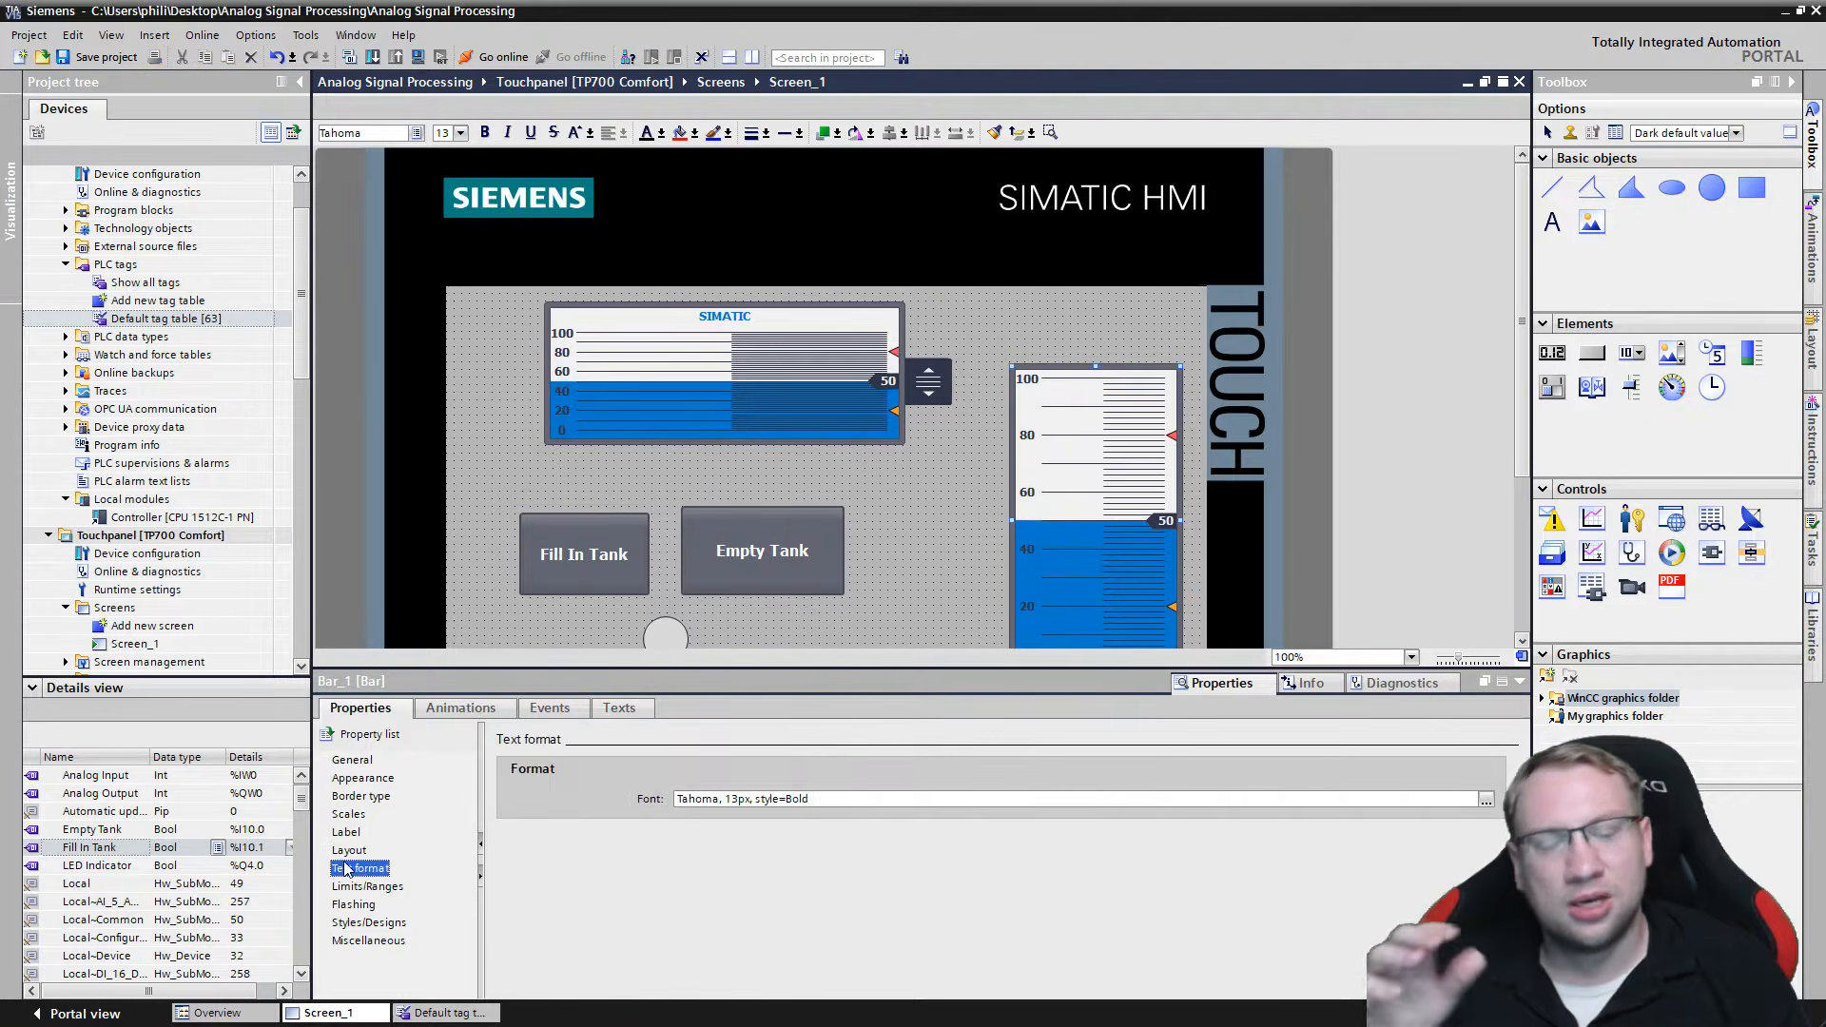
click(352, 761)
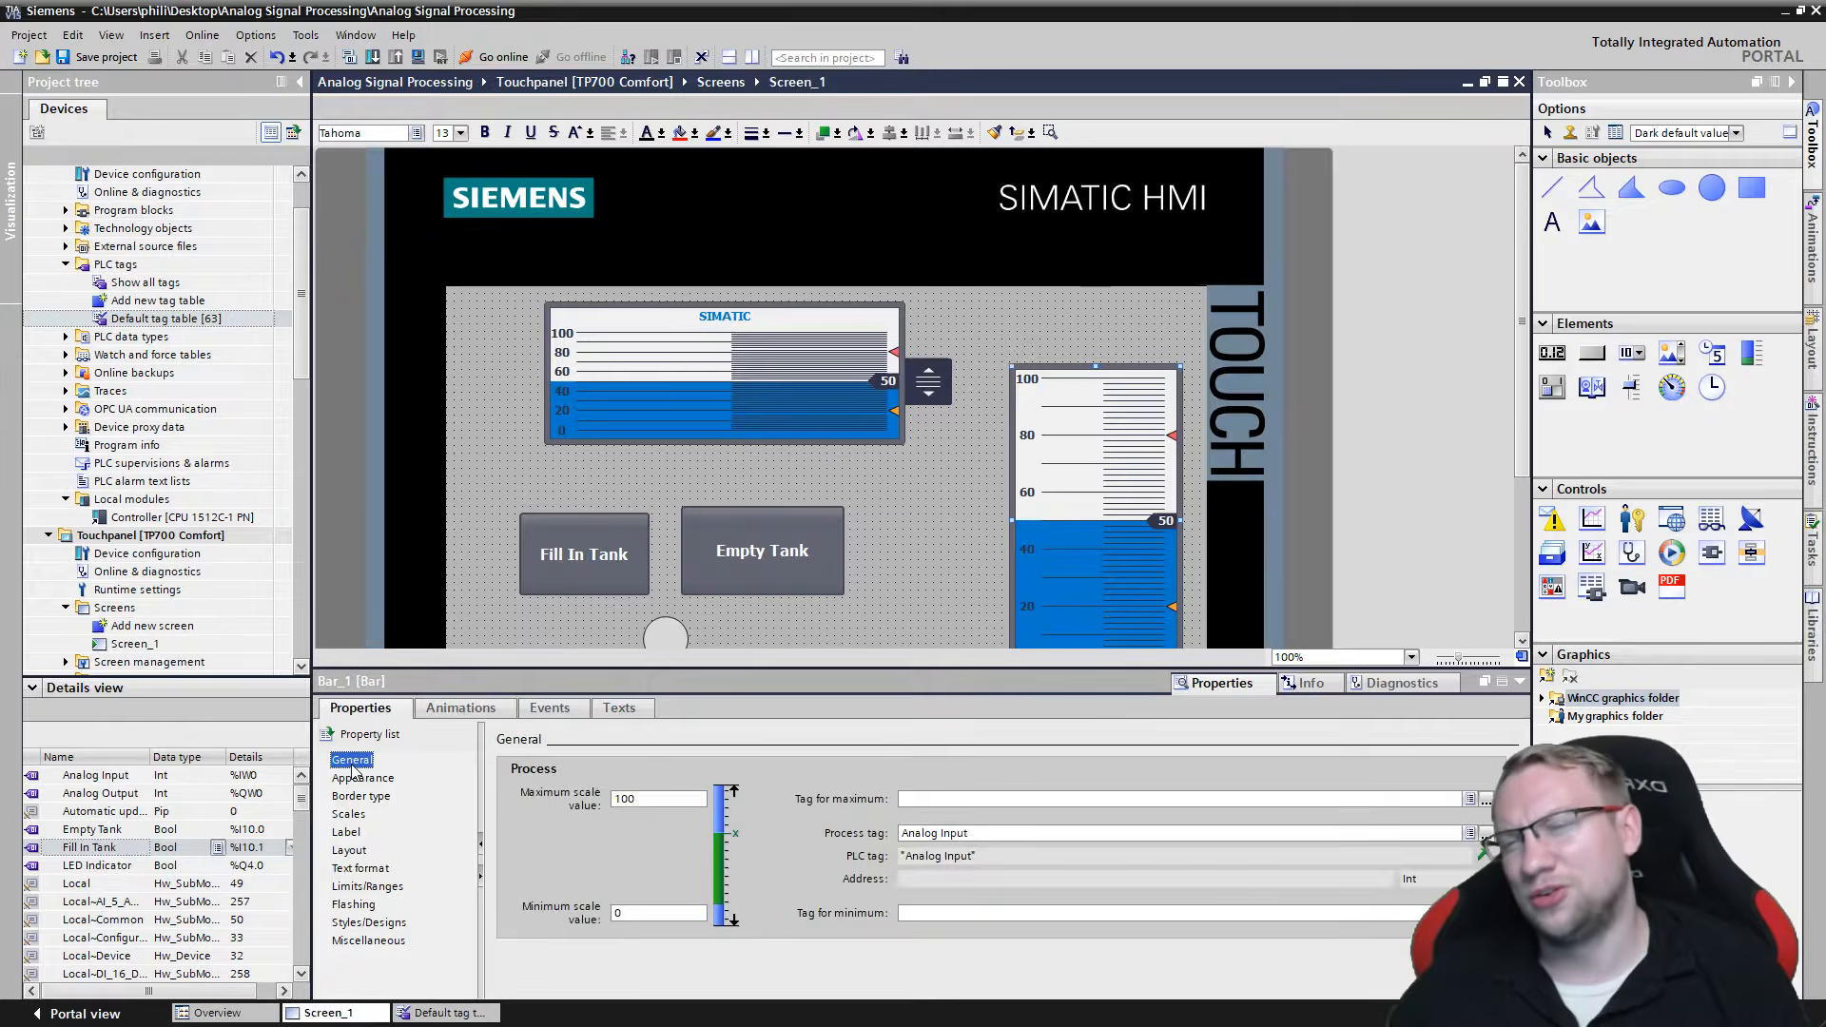
click(907, 550)
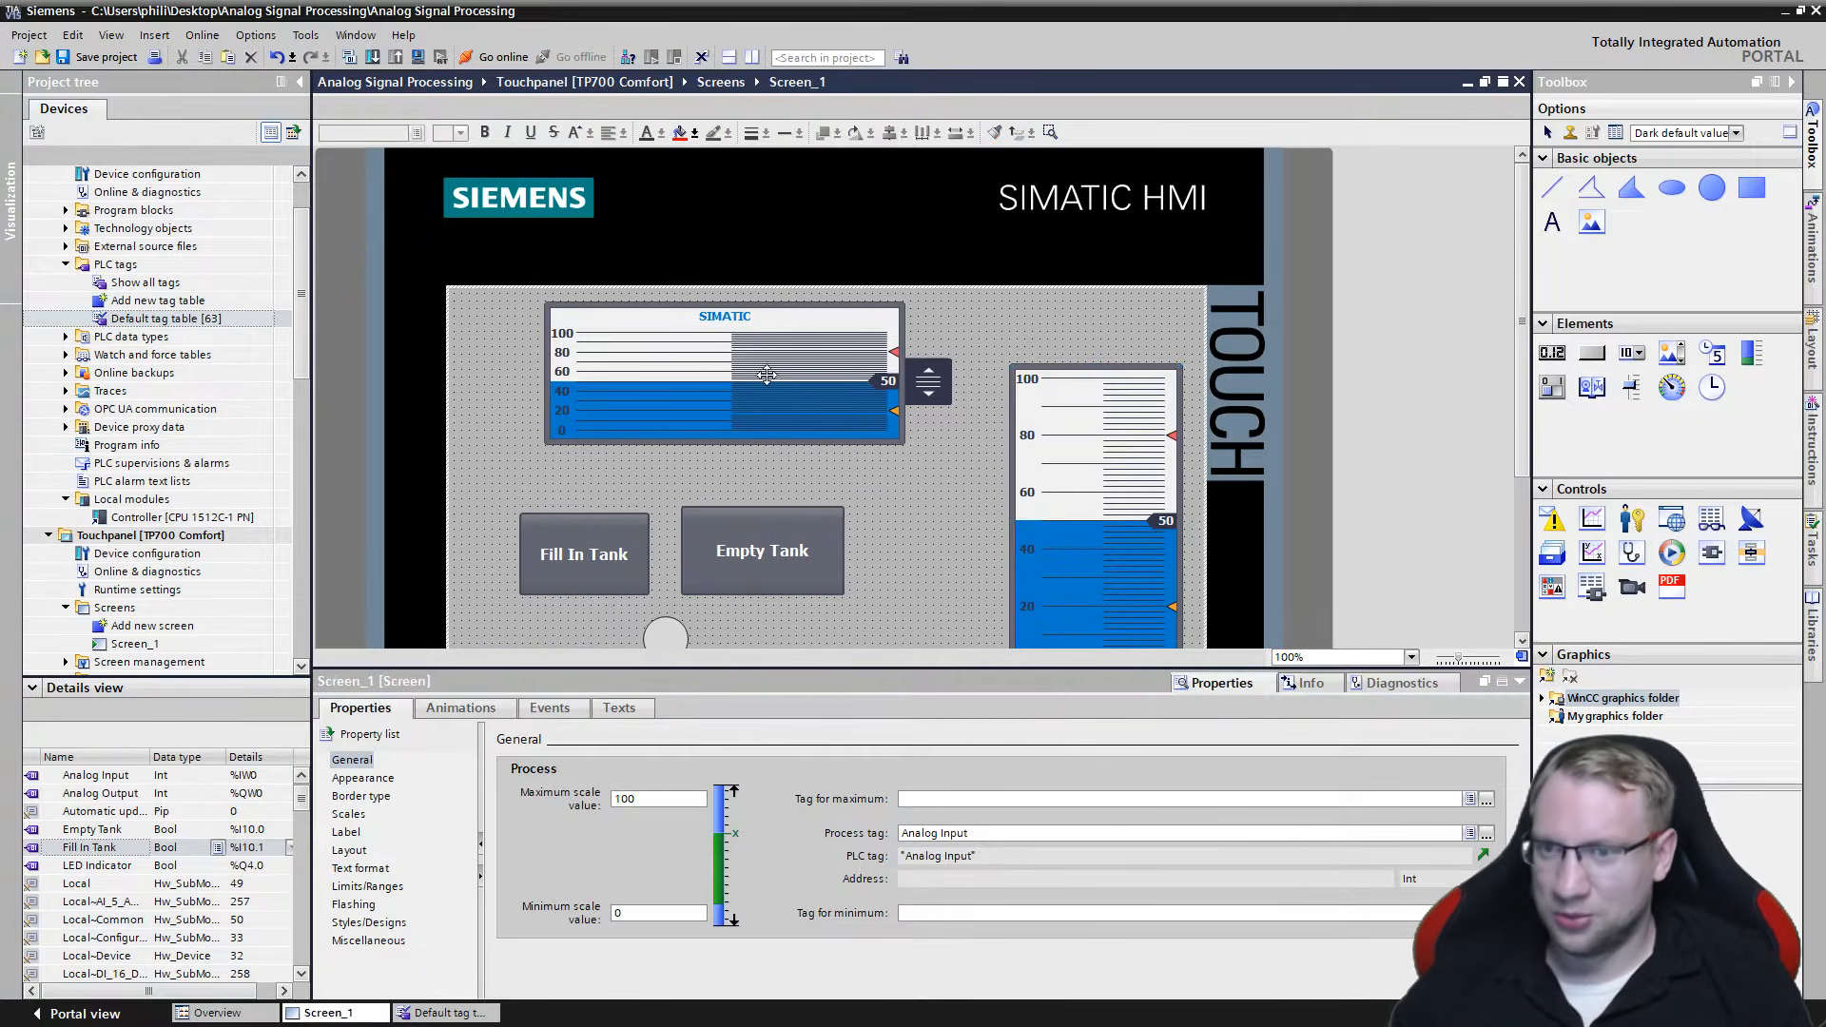
Set the vertical bar's minimum scale value to -100.
click(1062, 440)
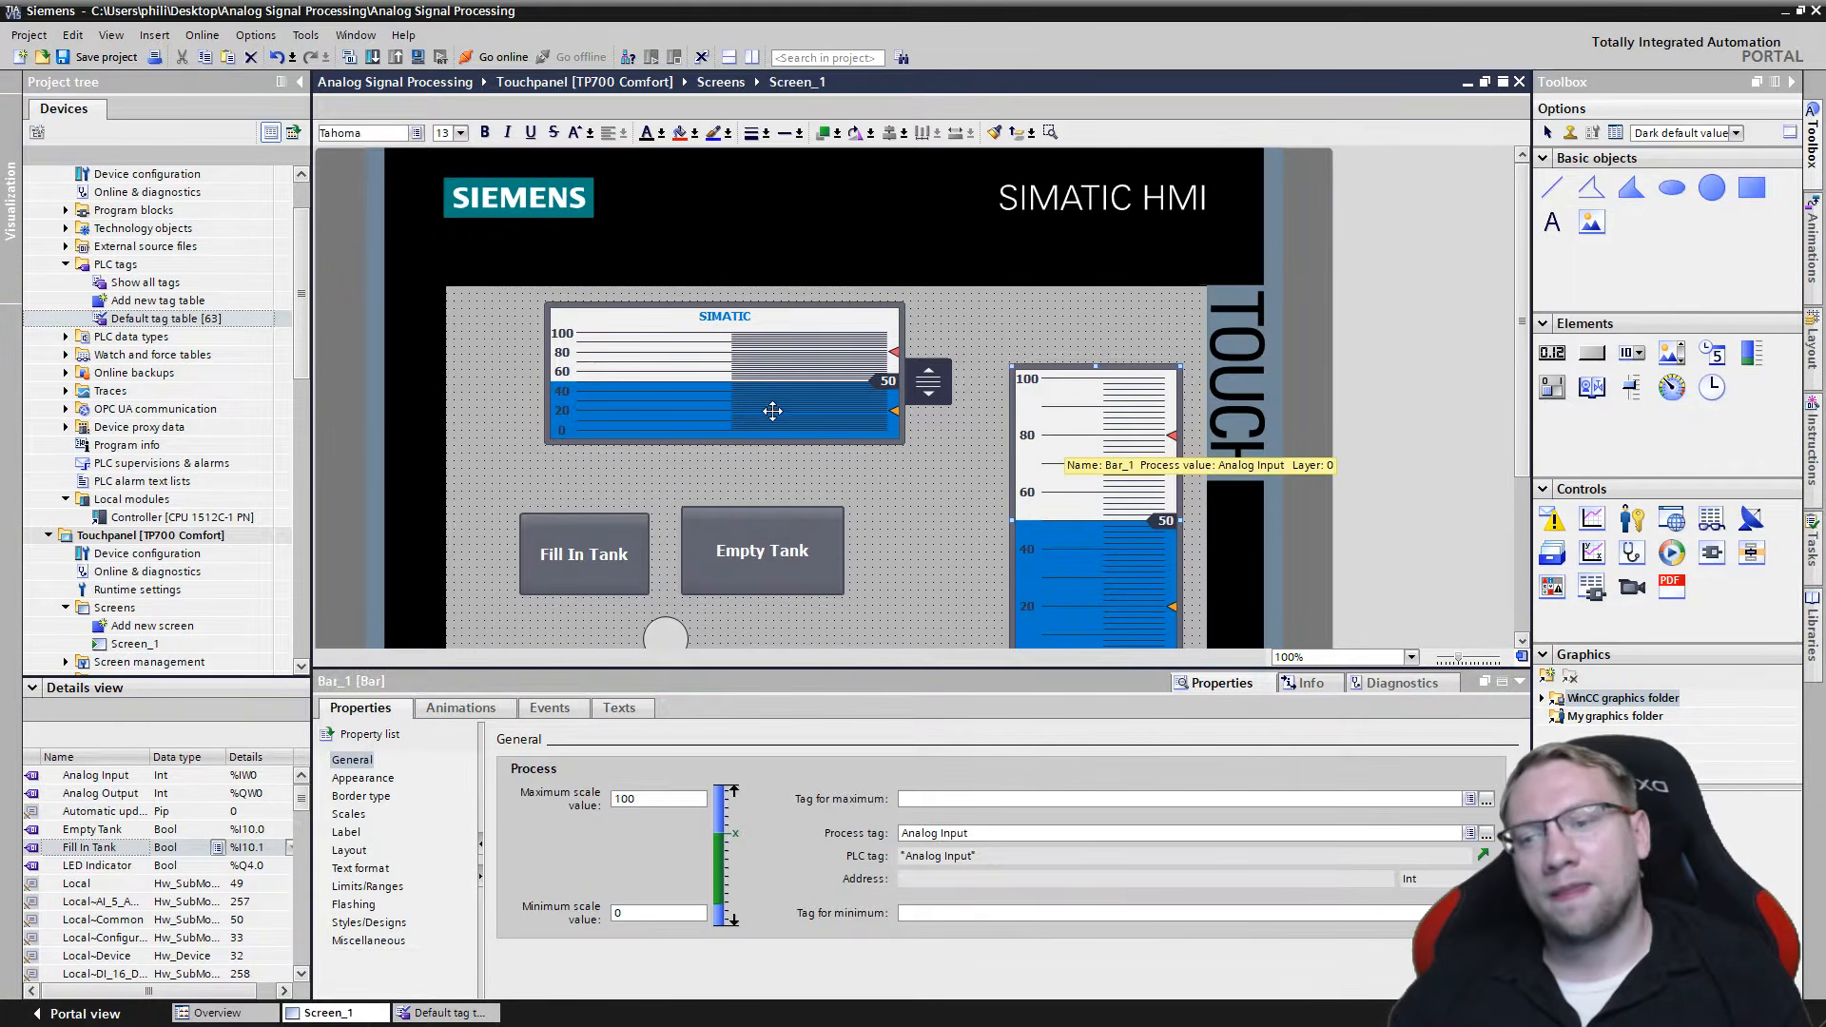
double_click(647, 915)
text(-1)
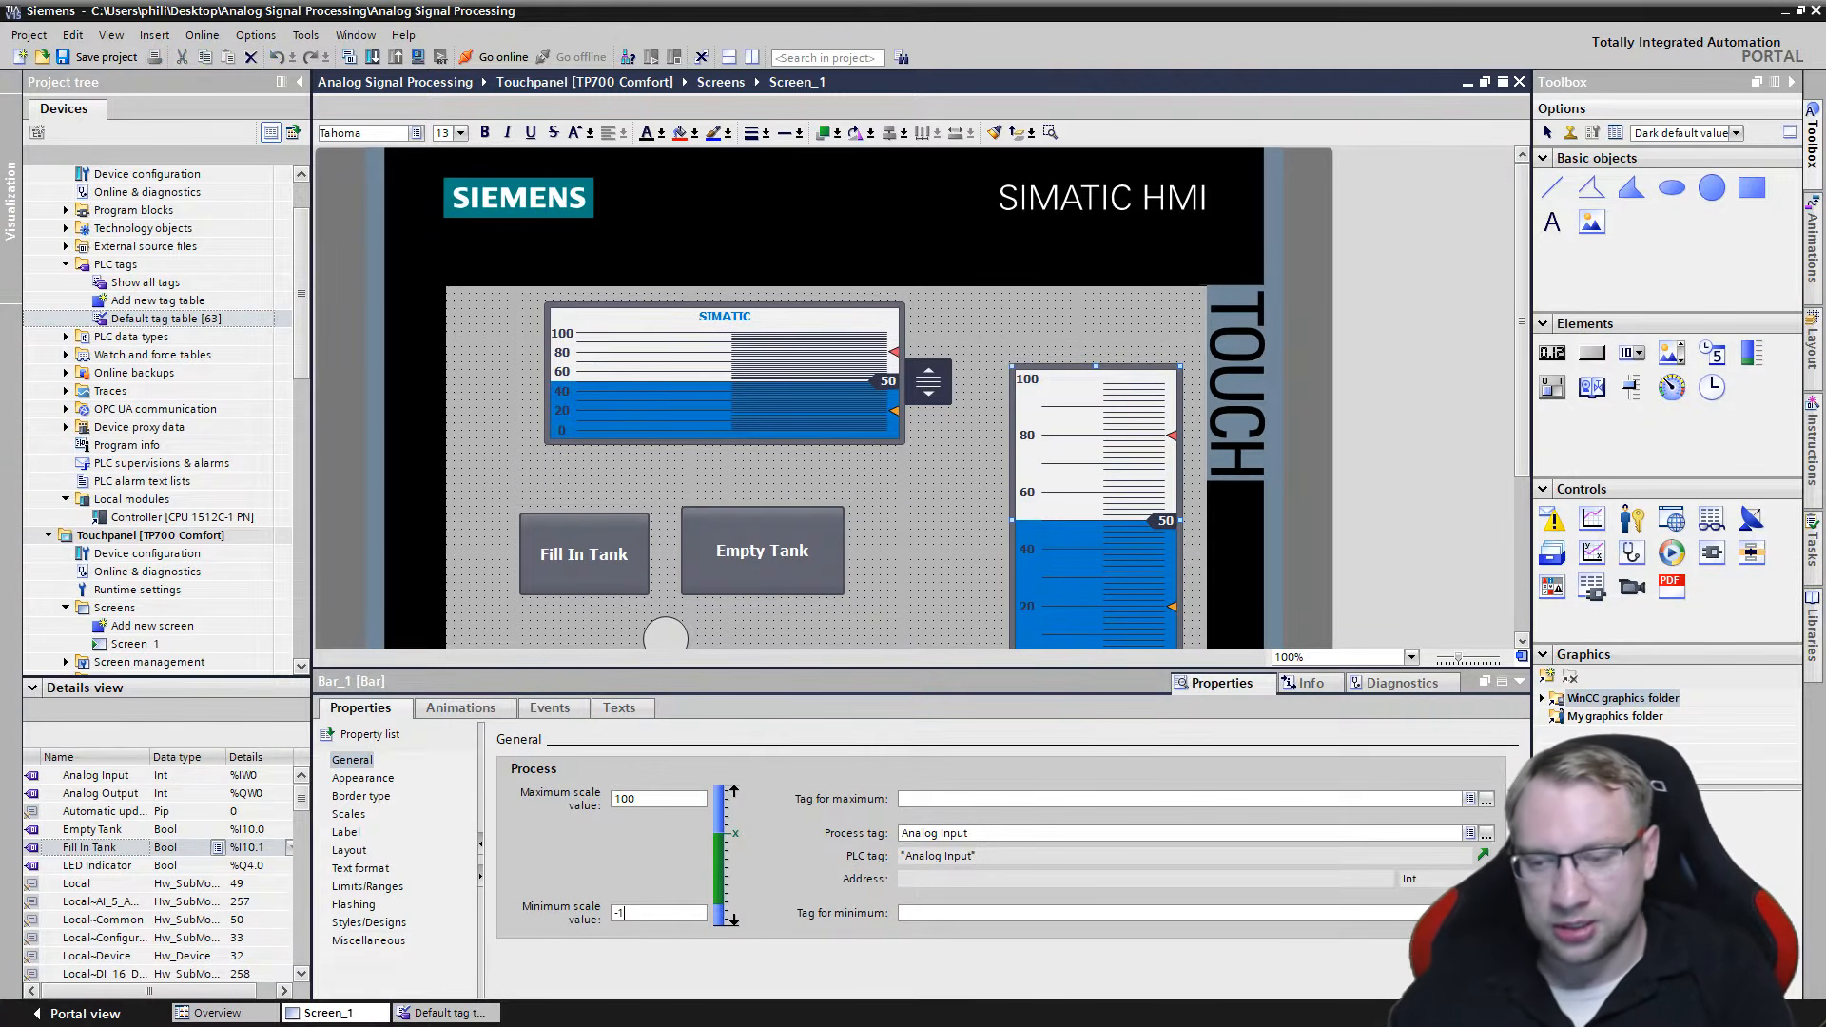
text(00)
key(Return)
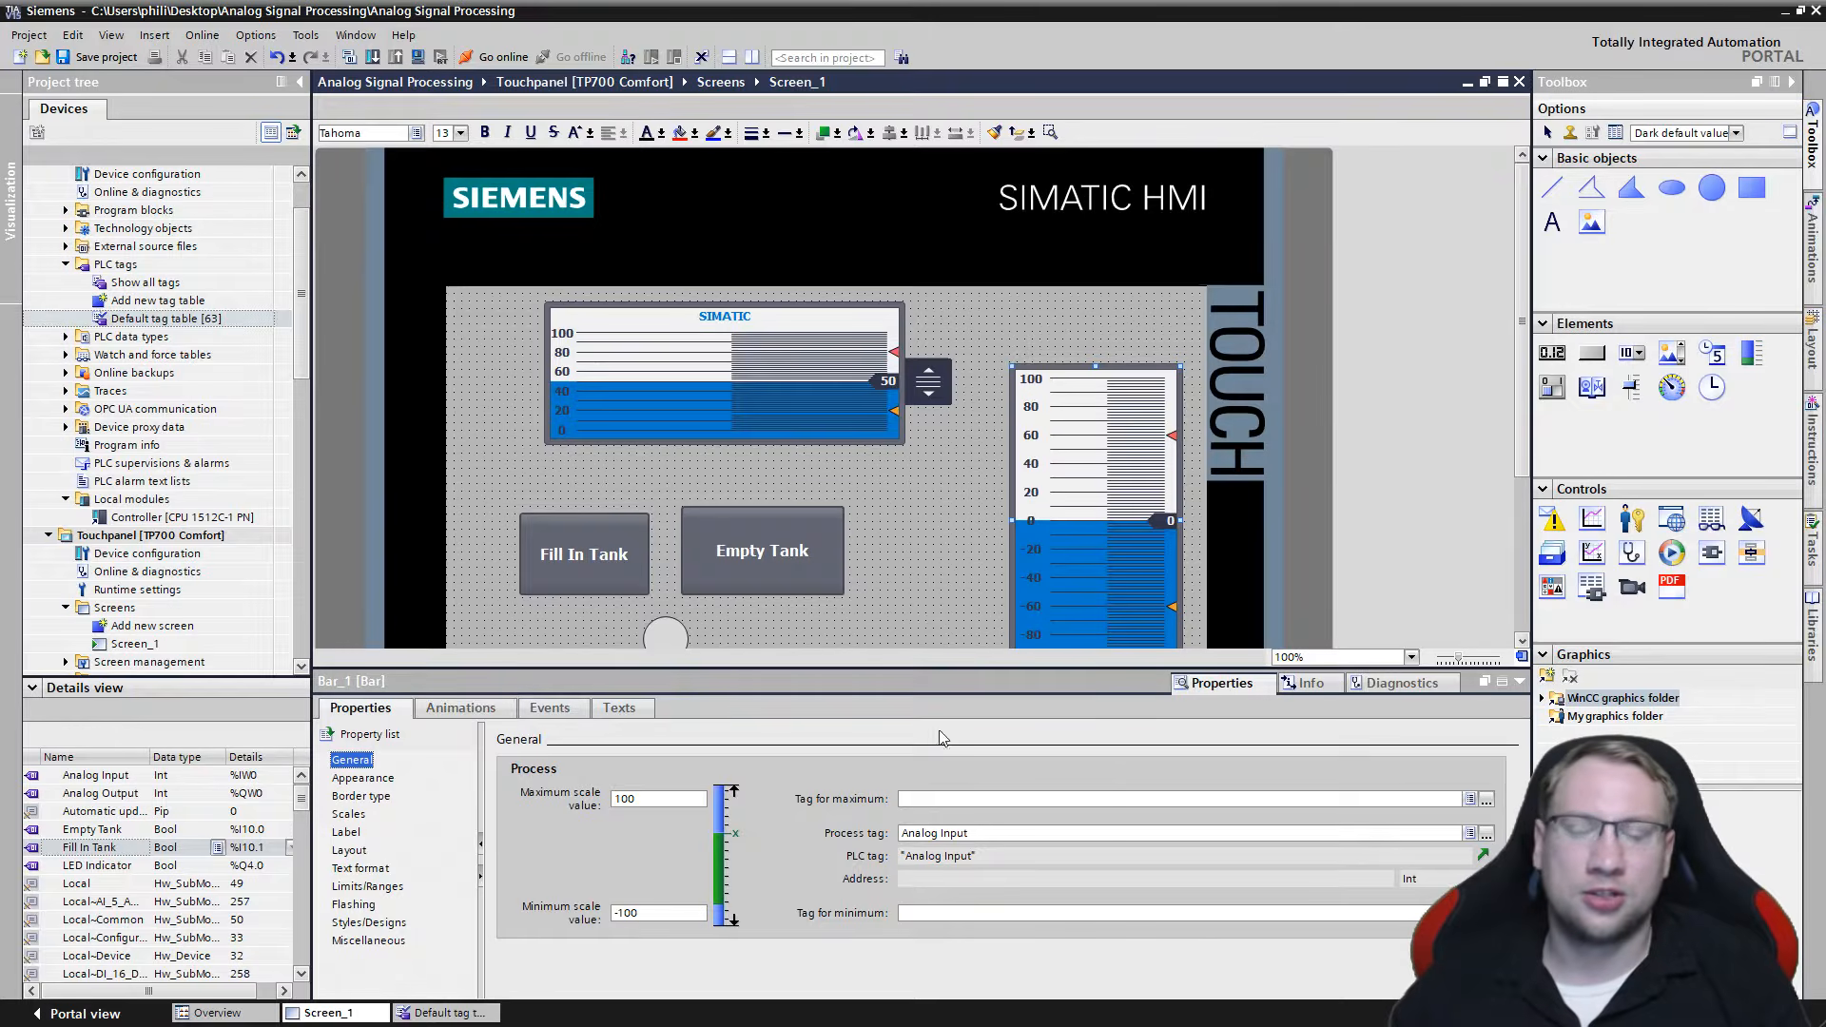
Move the slider to about X 96, Y 27 on the screen and display its layout properties.
click(924, 554)
click(1110, 391)
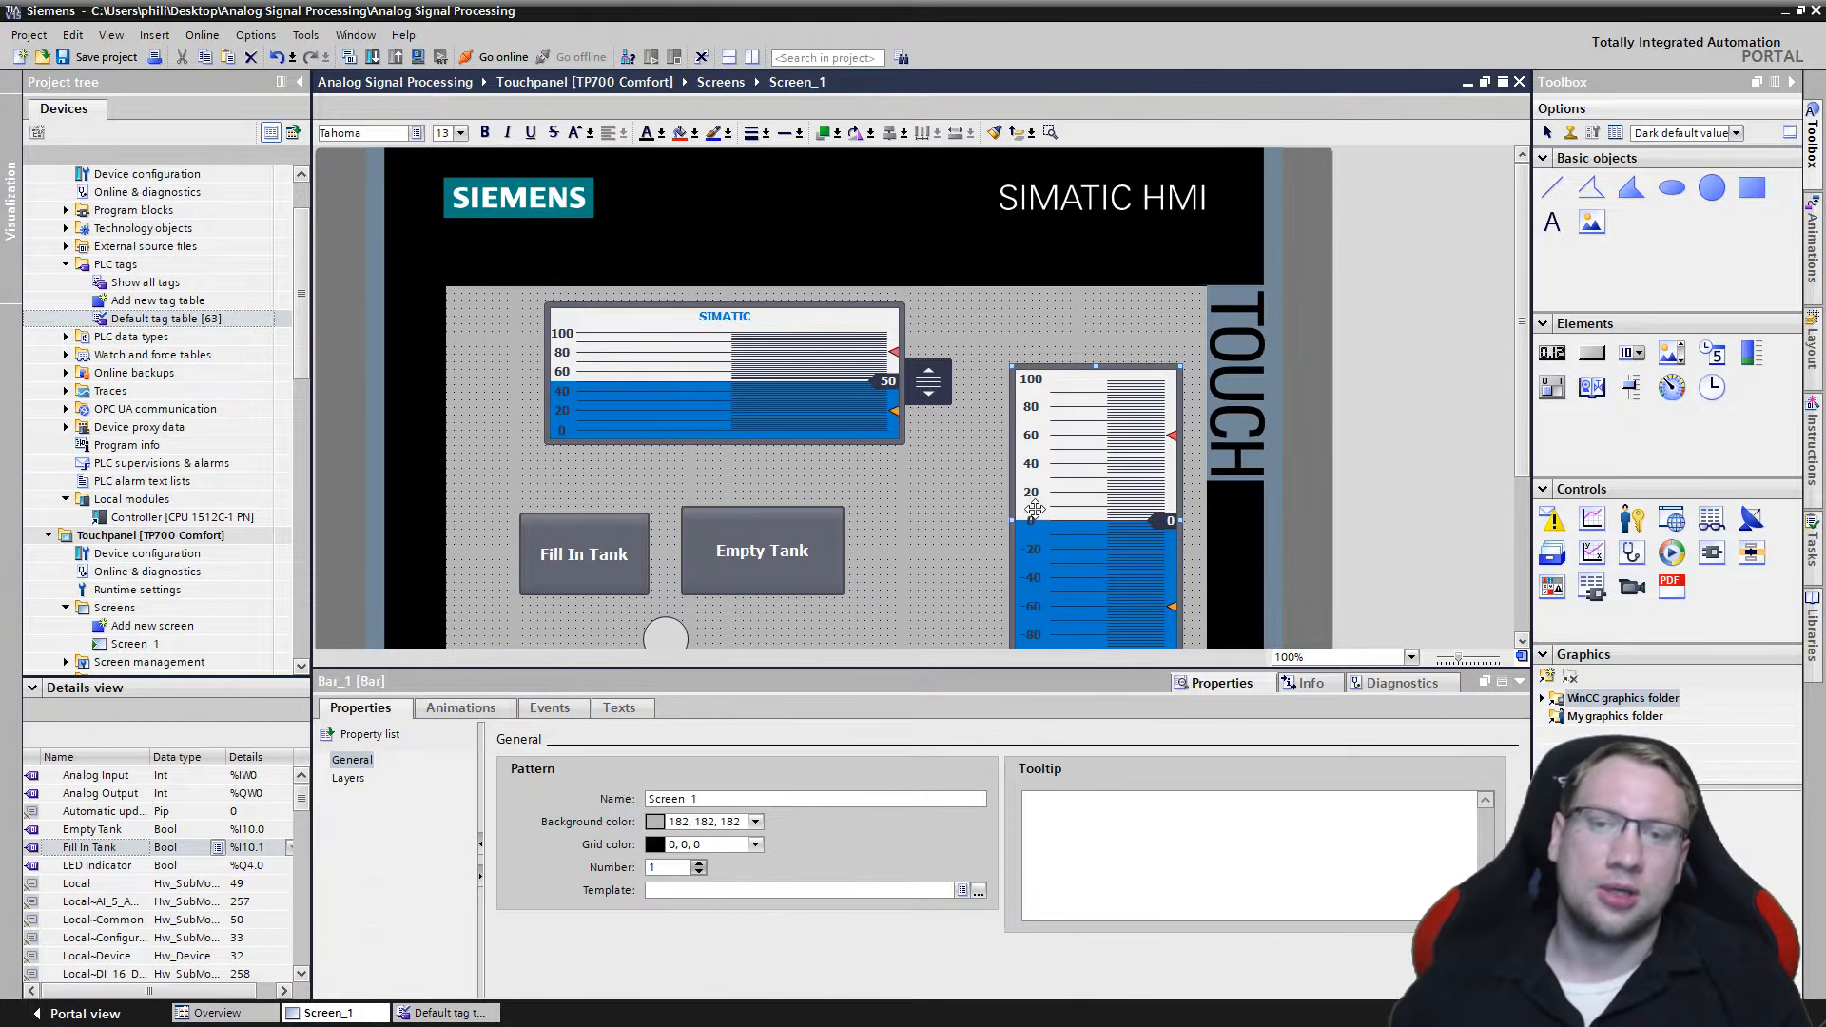
click(754, 366)
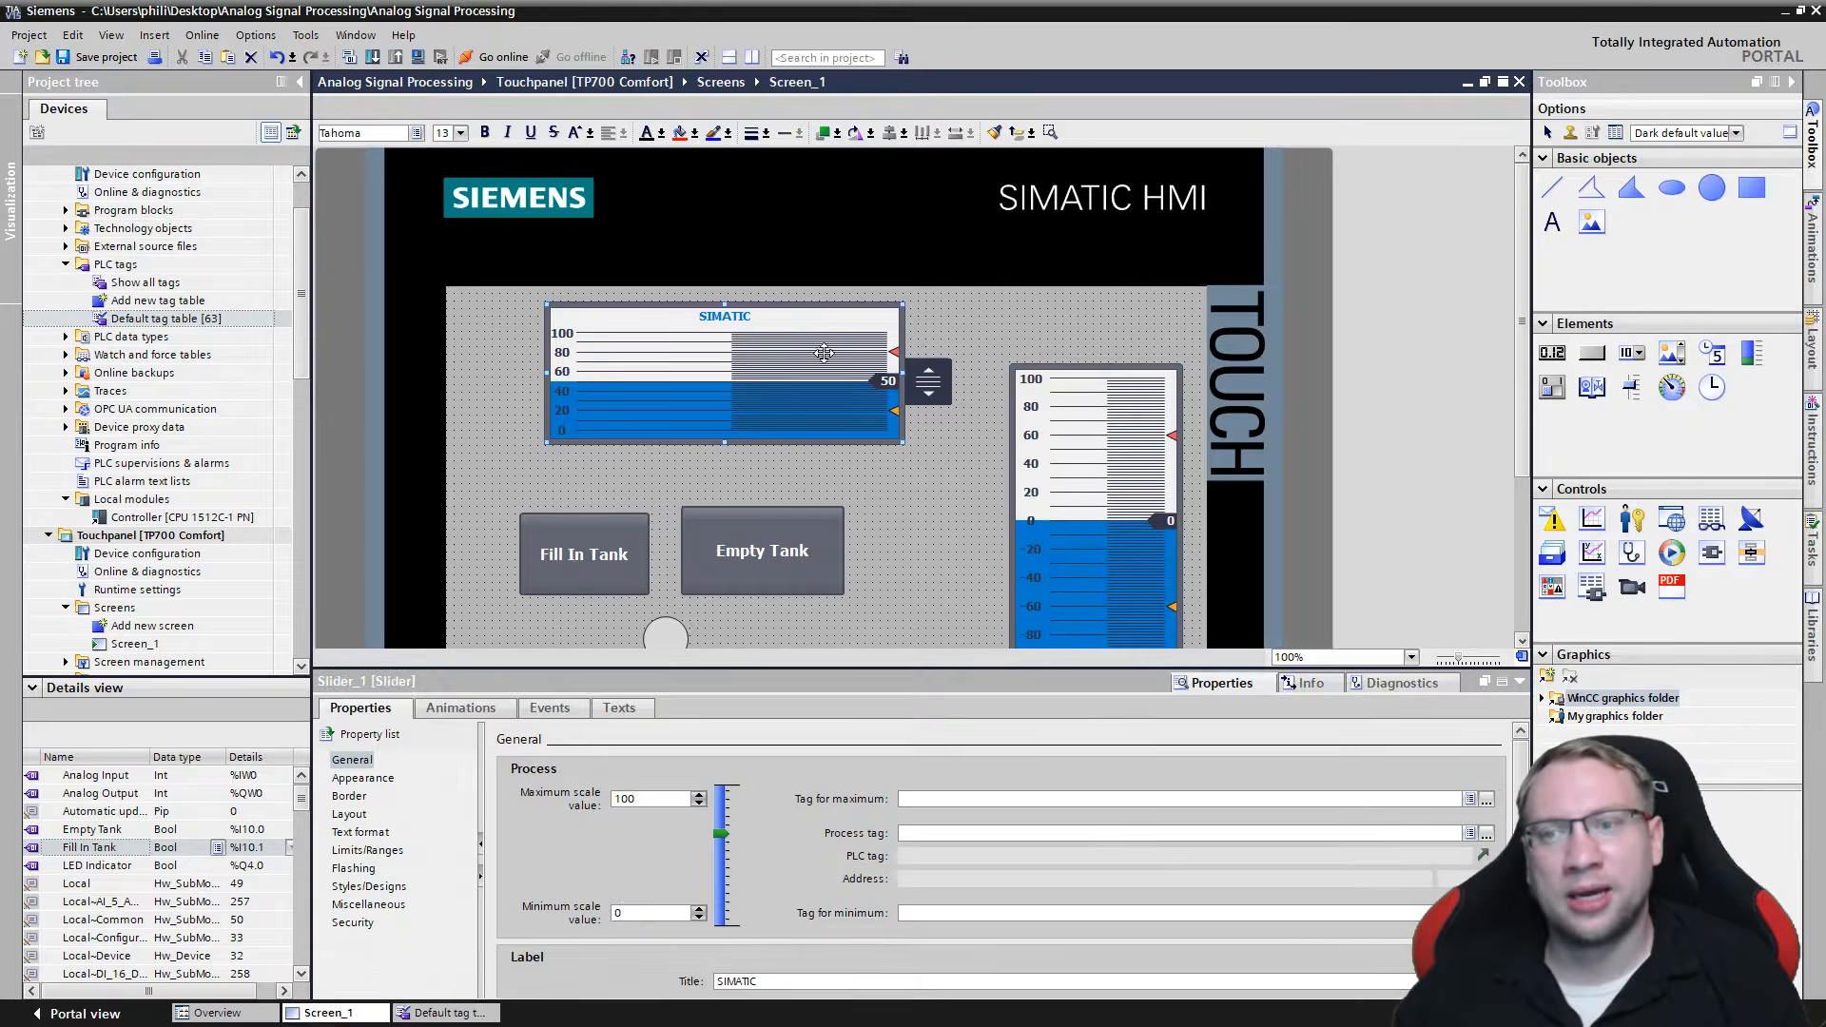
mouse_move(756, 369)
mouse_down()
mouse_move(823, 407)
mouse_move(746, 380)
mouse_up()
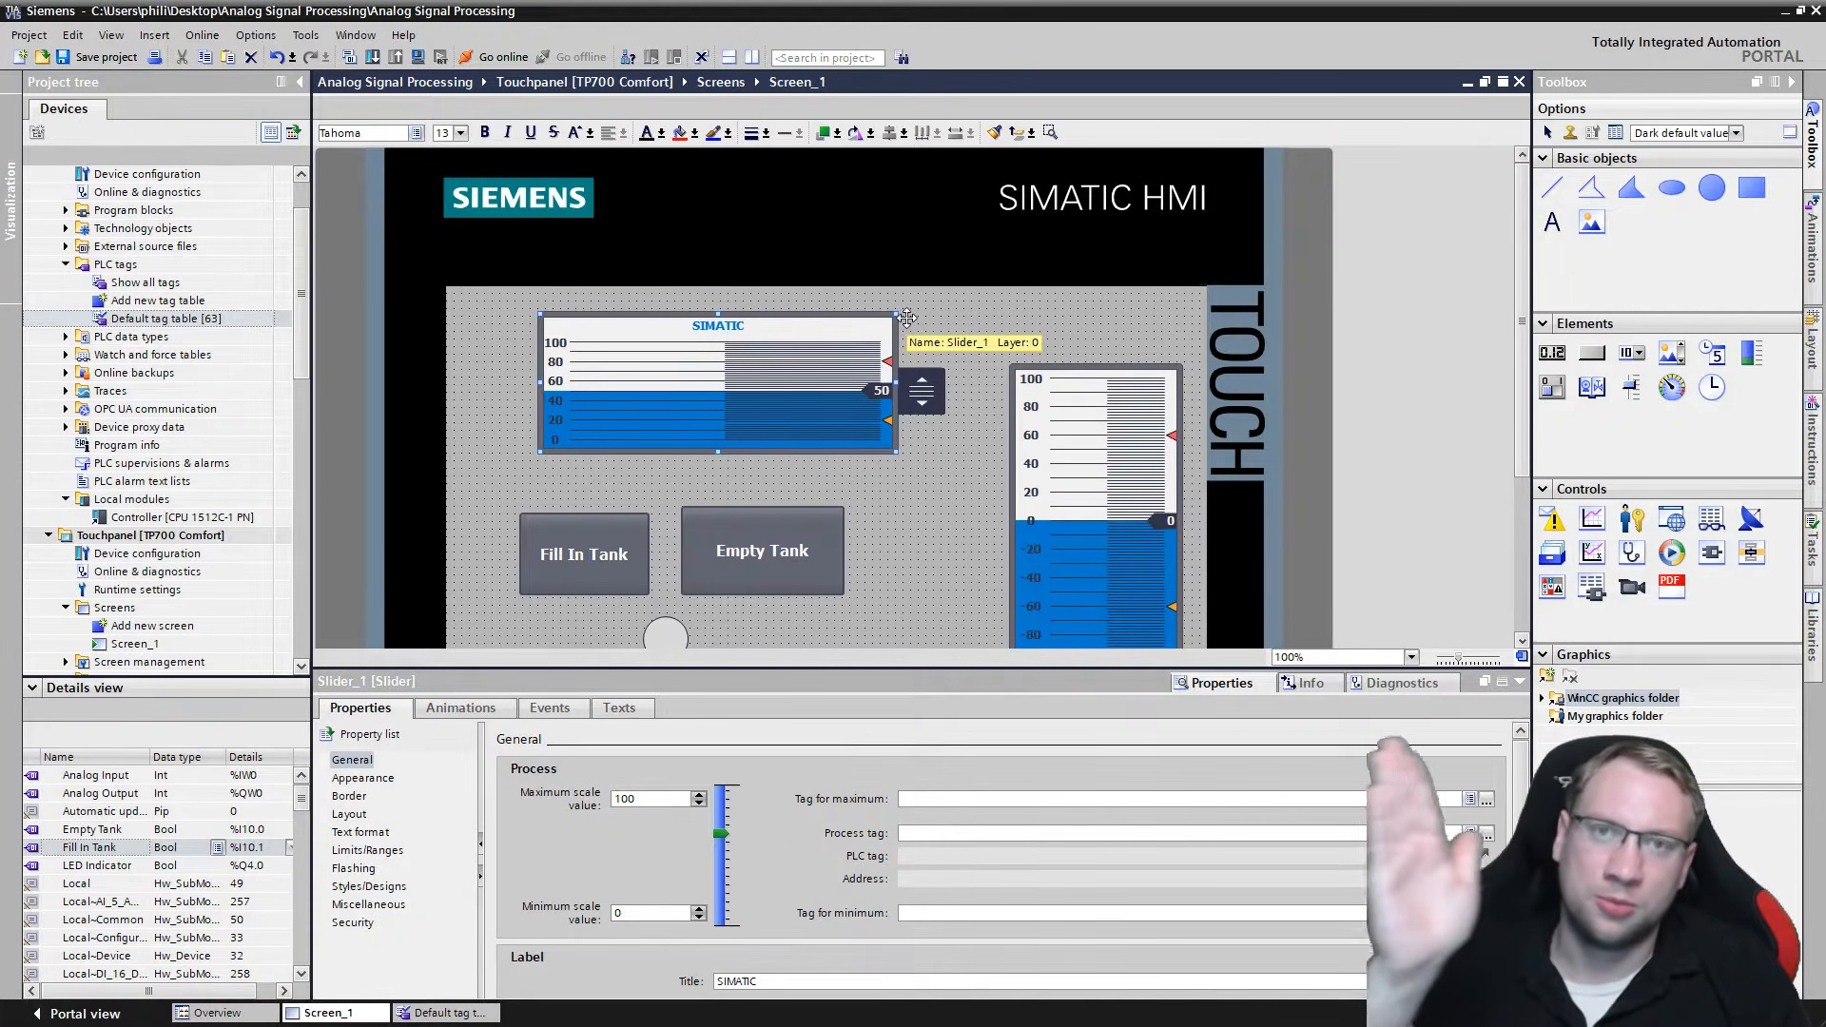
click(350, 820)
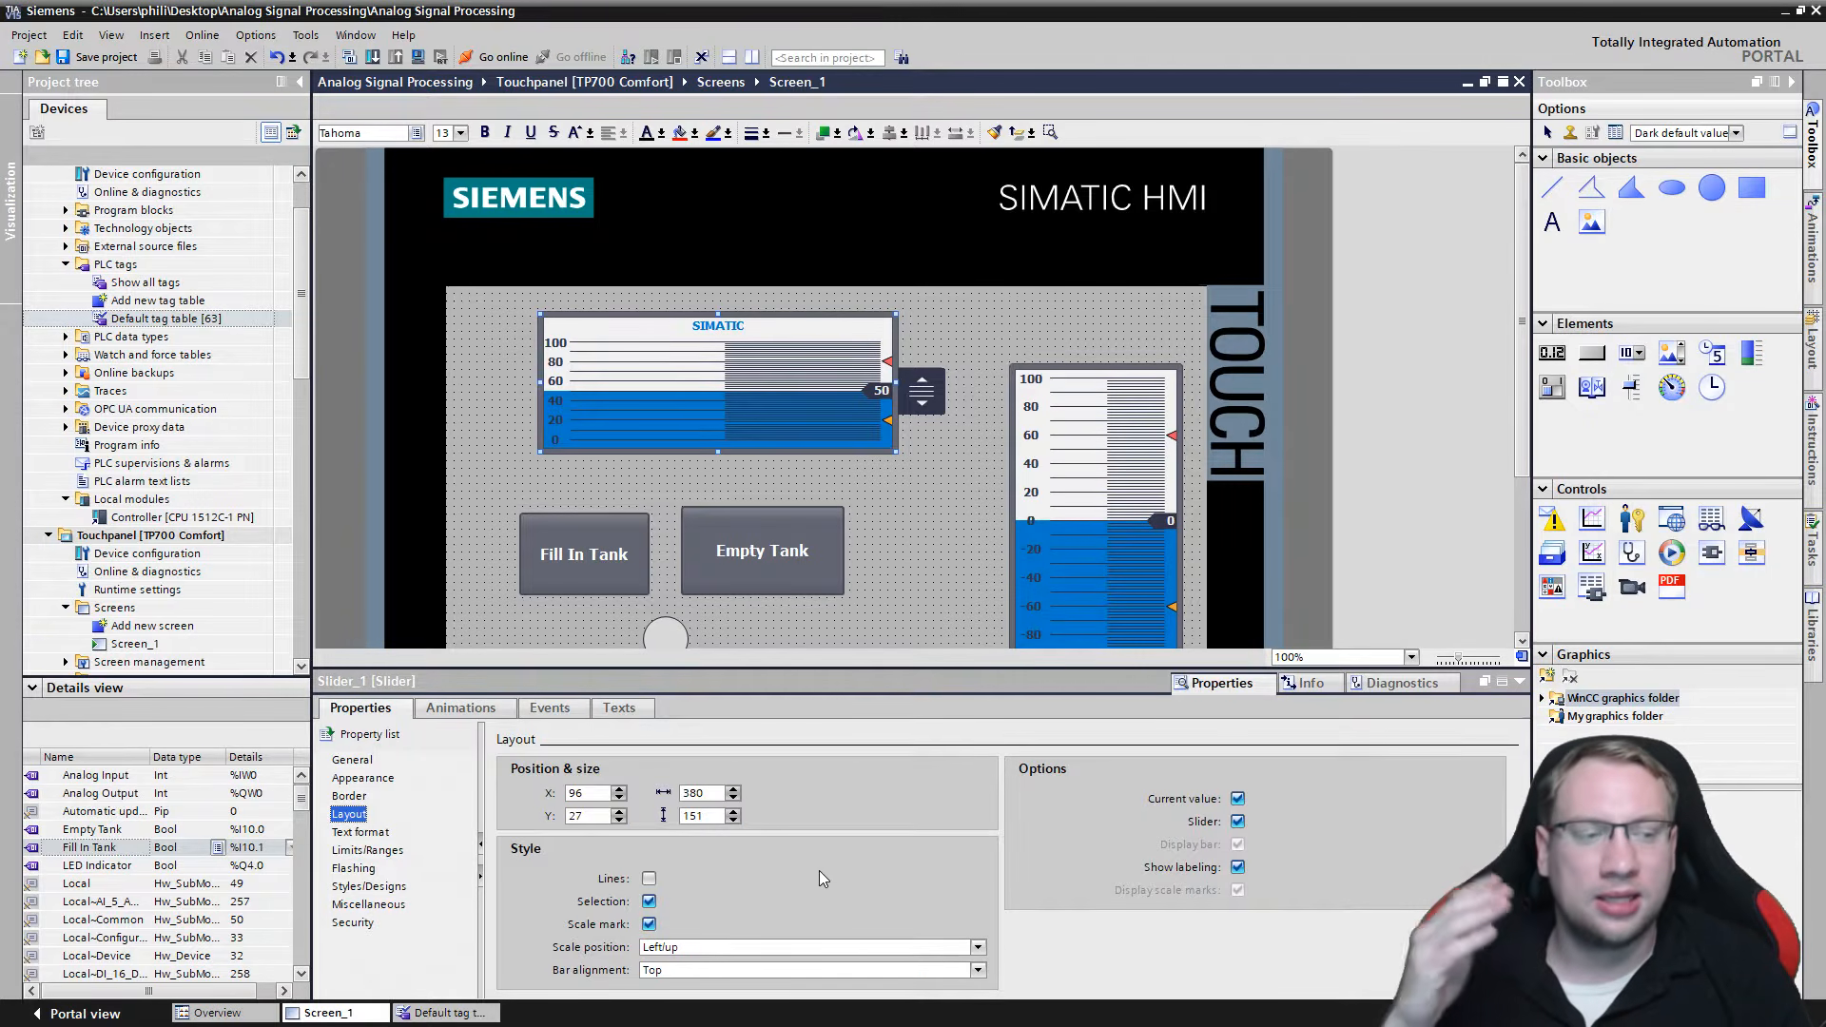
Try the Right/down scale position on the slider, then restore Left/up.
click(814, 947)
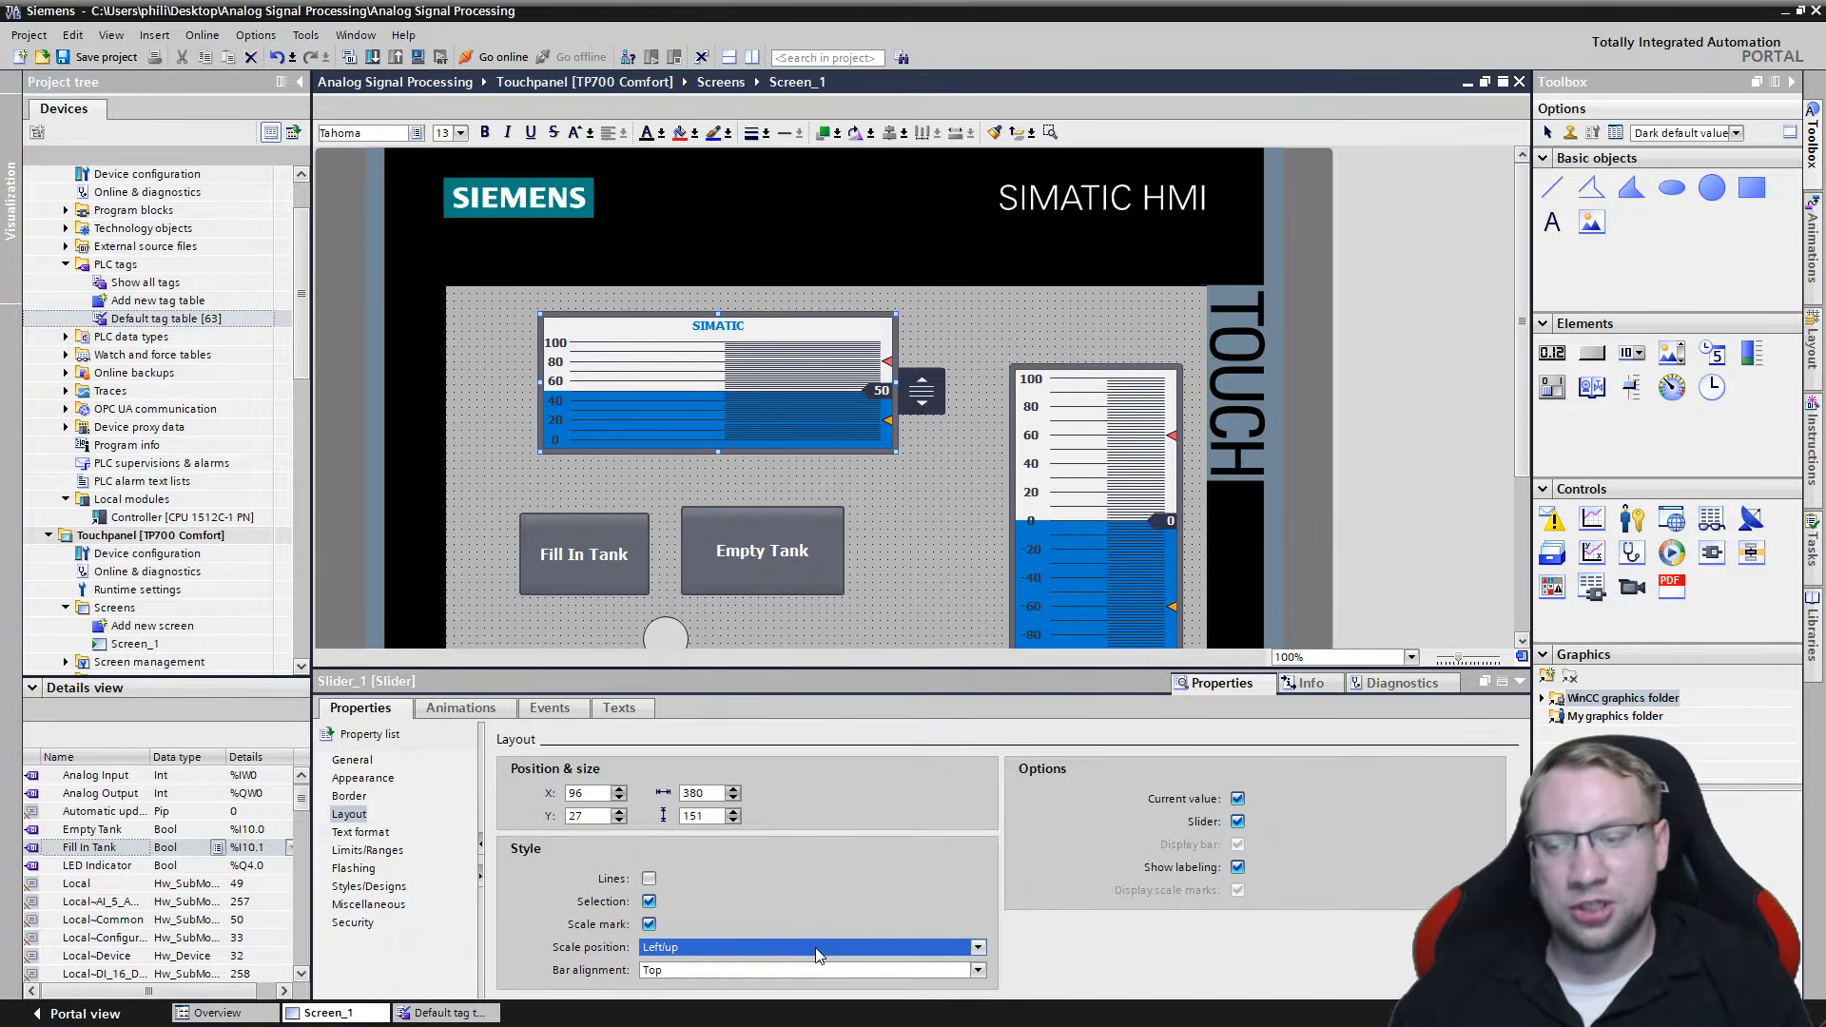
click(761, 970)
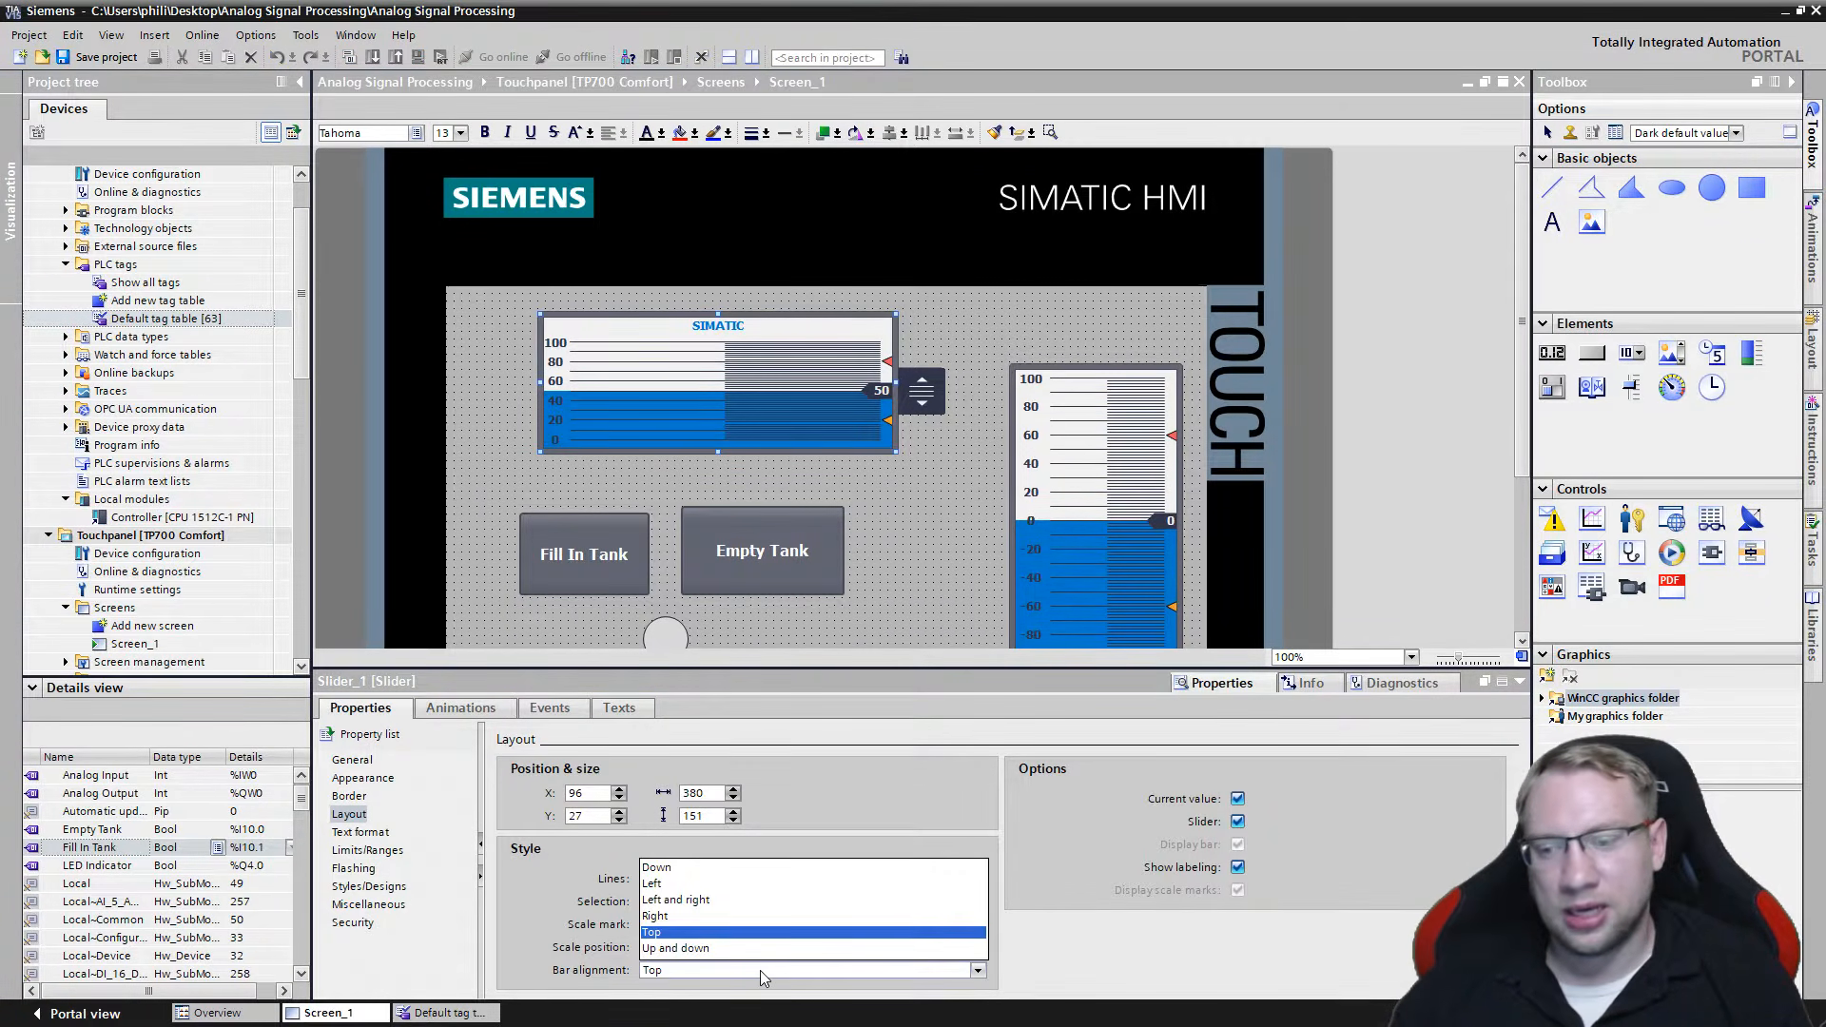
click(761, 970)
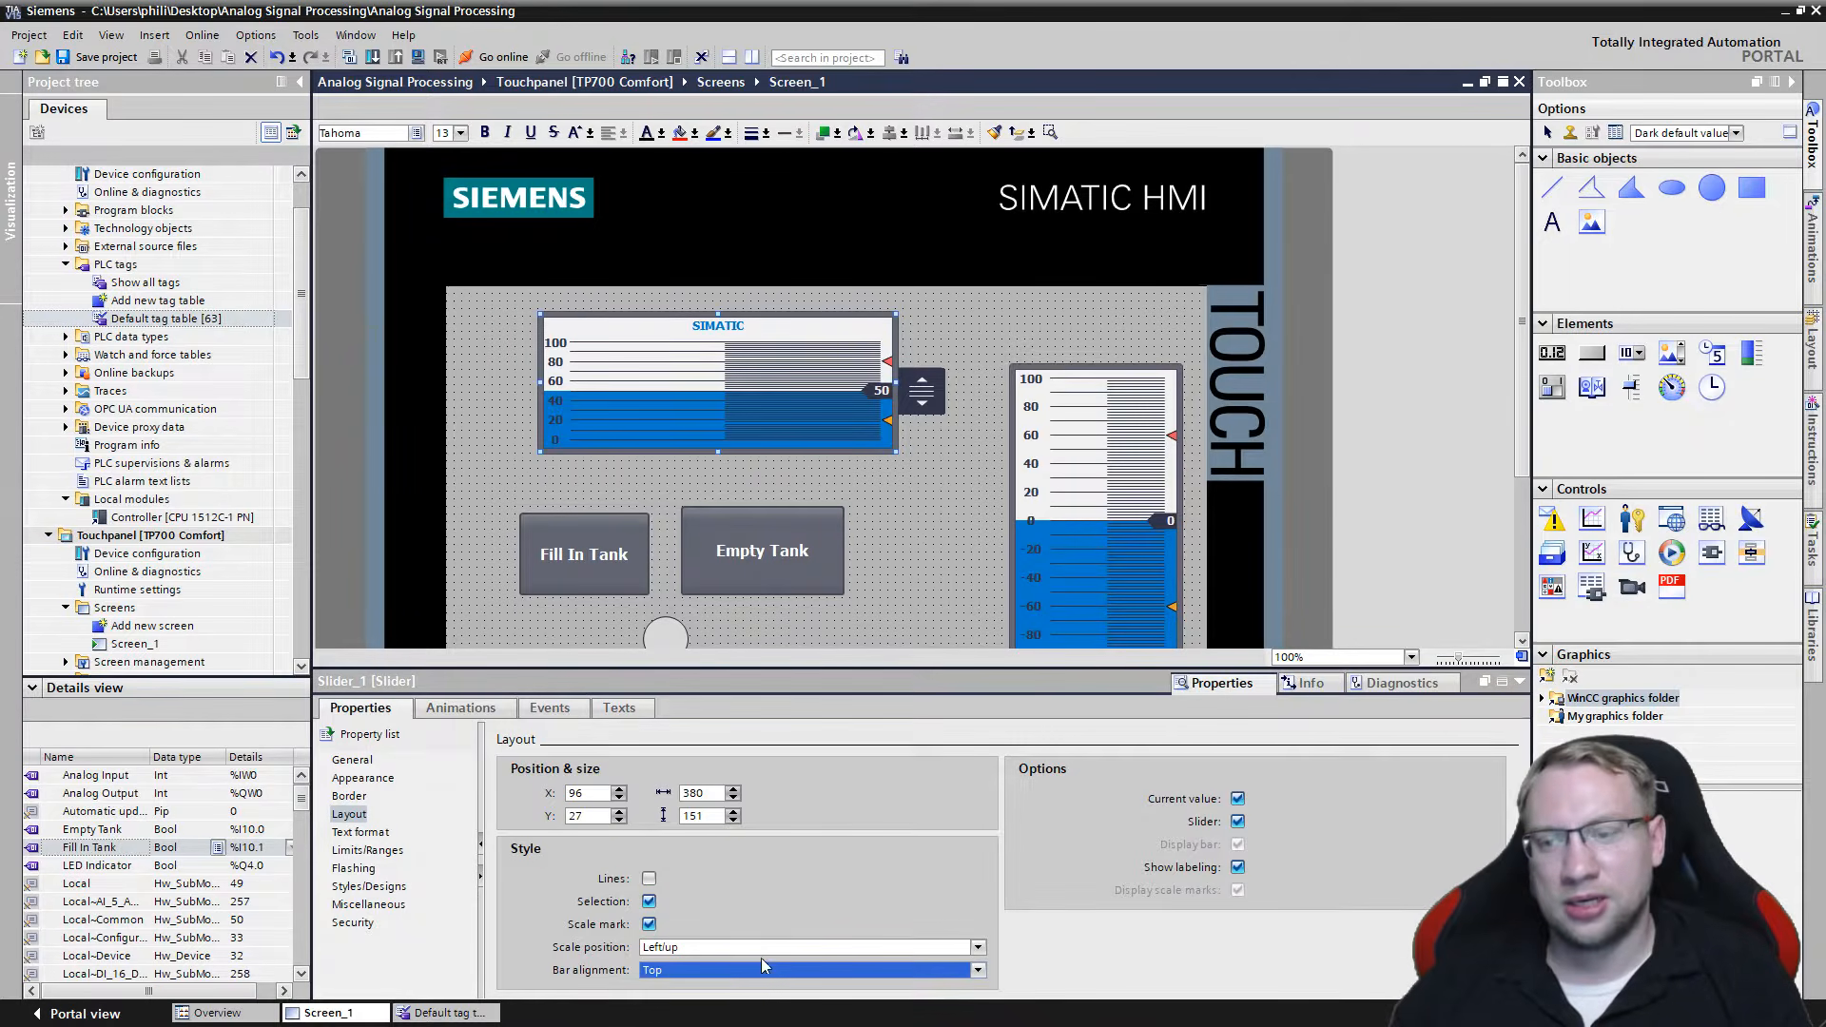
click(767, 948)
click(730, 982)
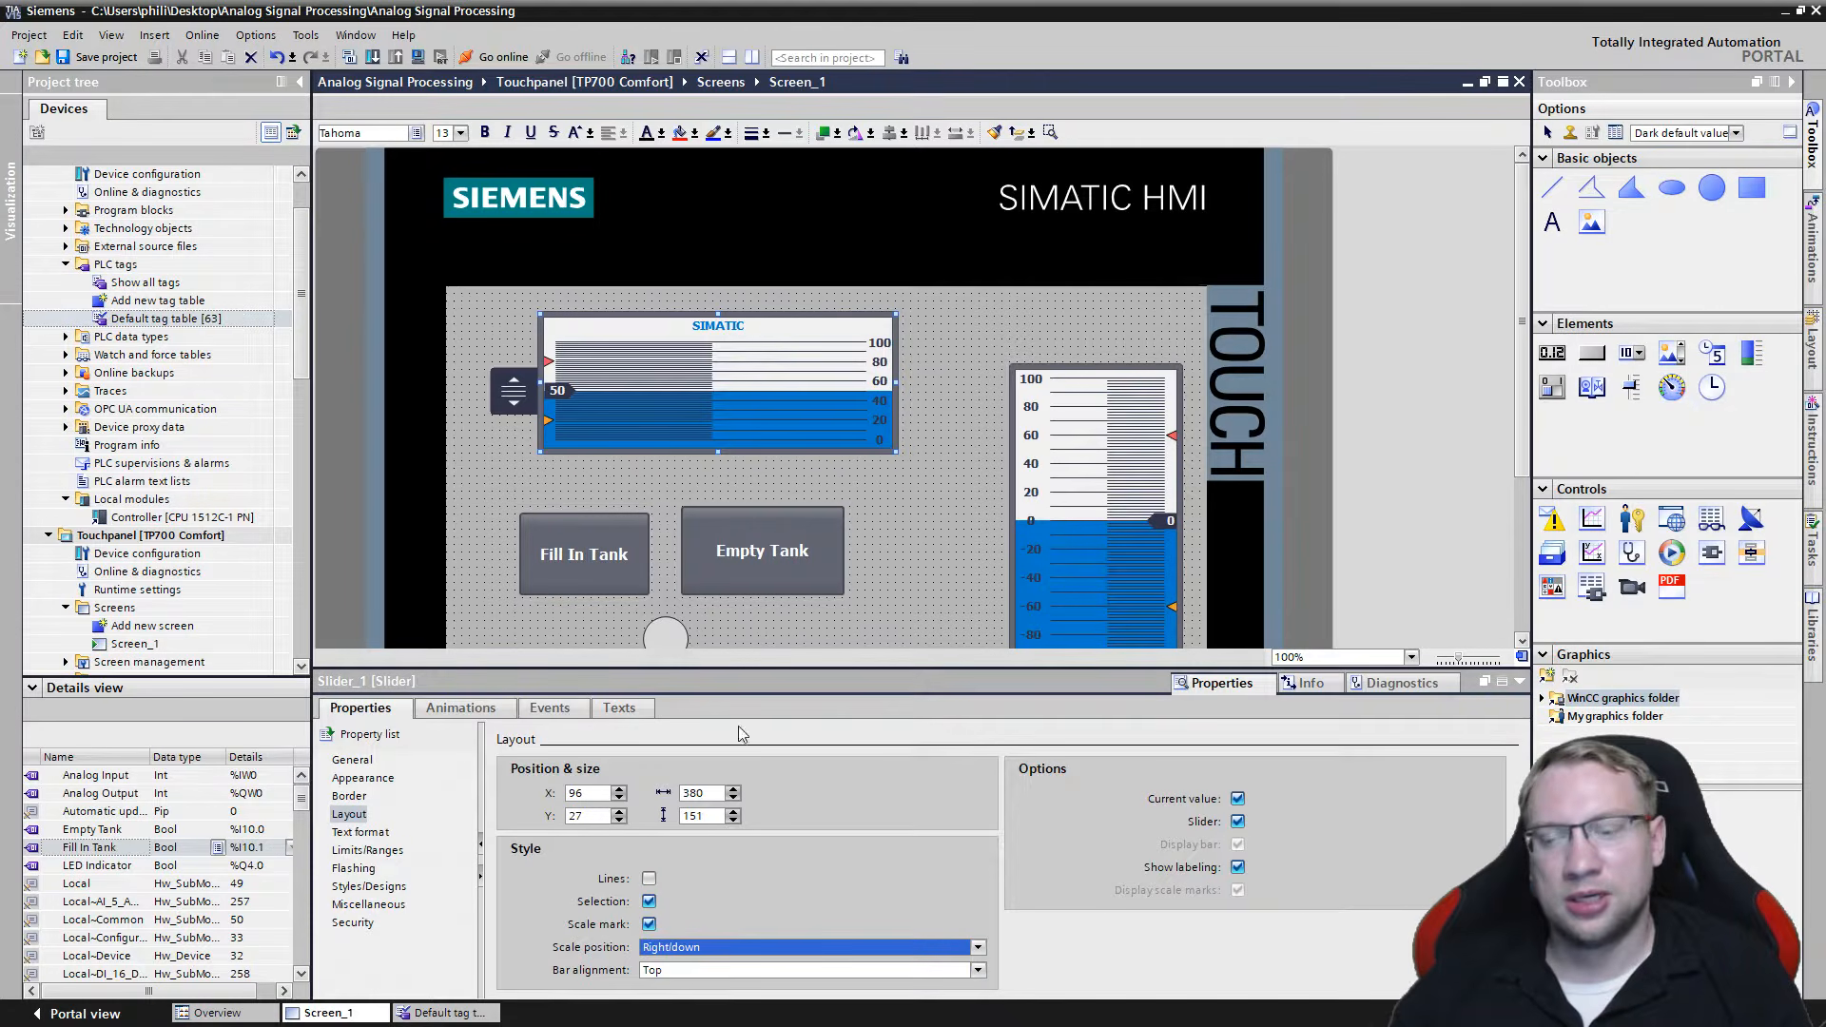
click(737, 947)
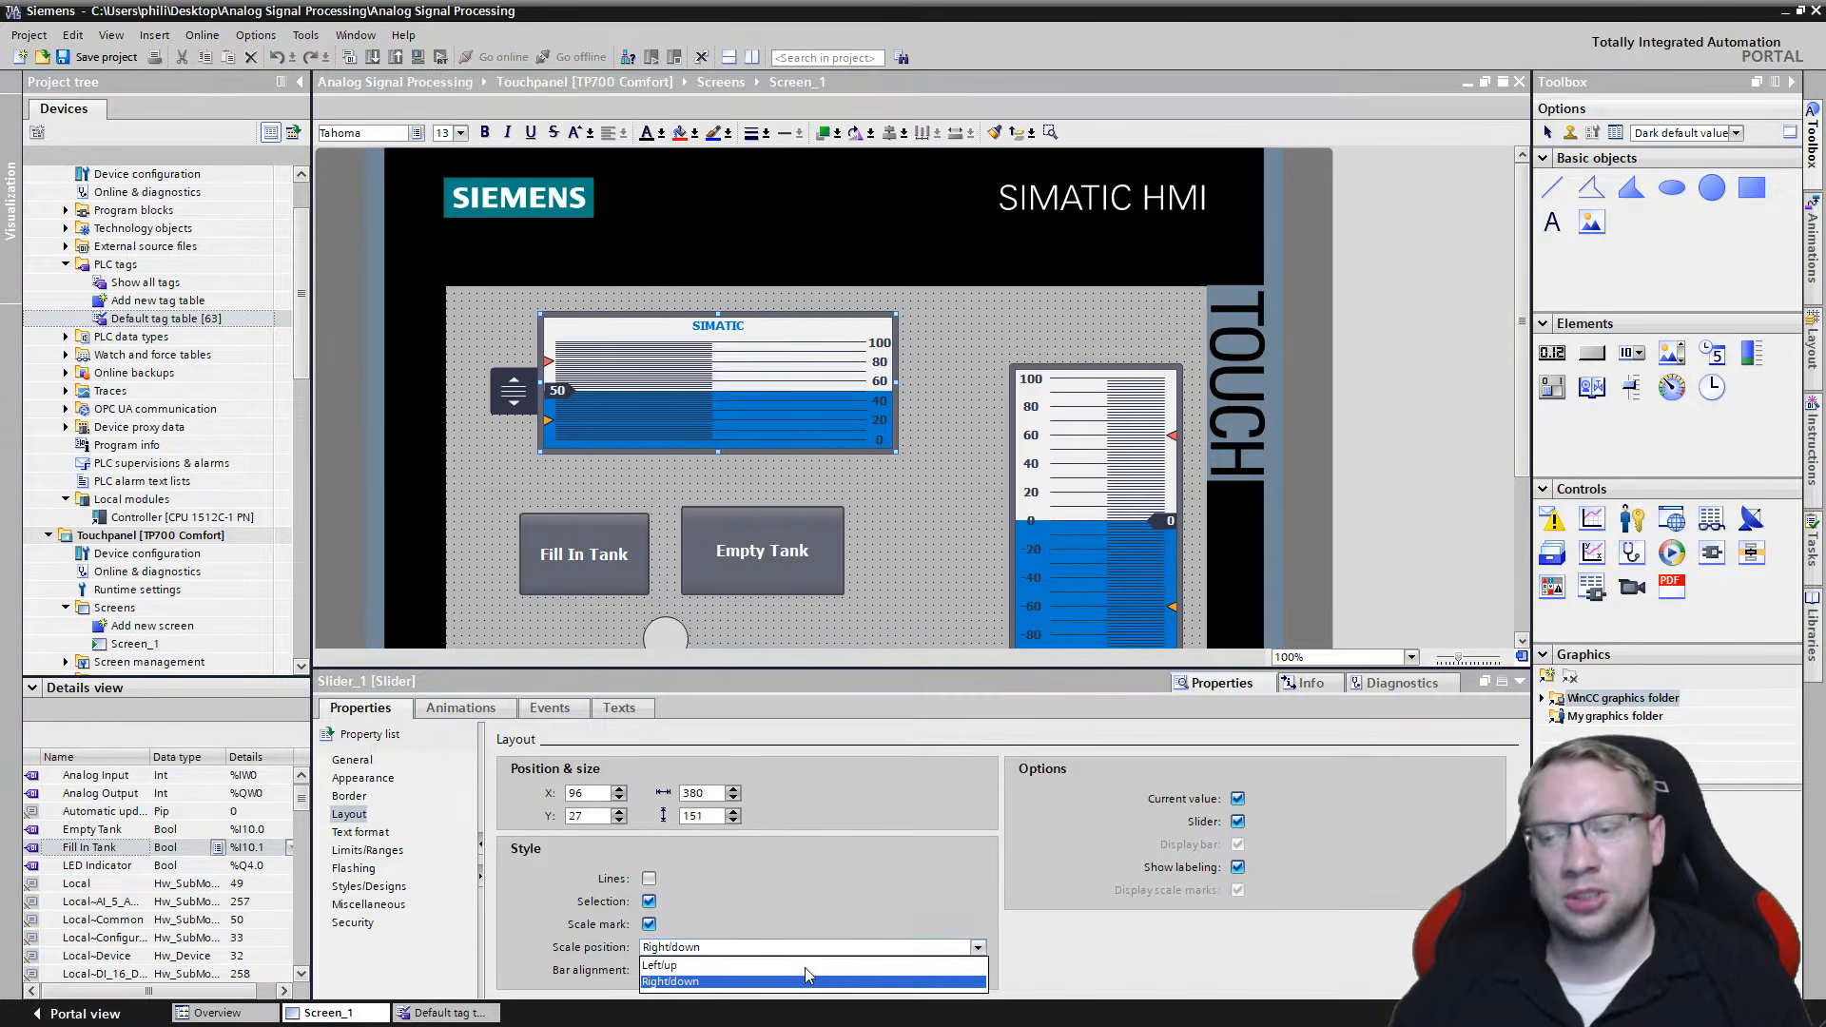
click(805, 967)
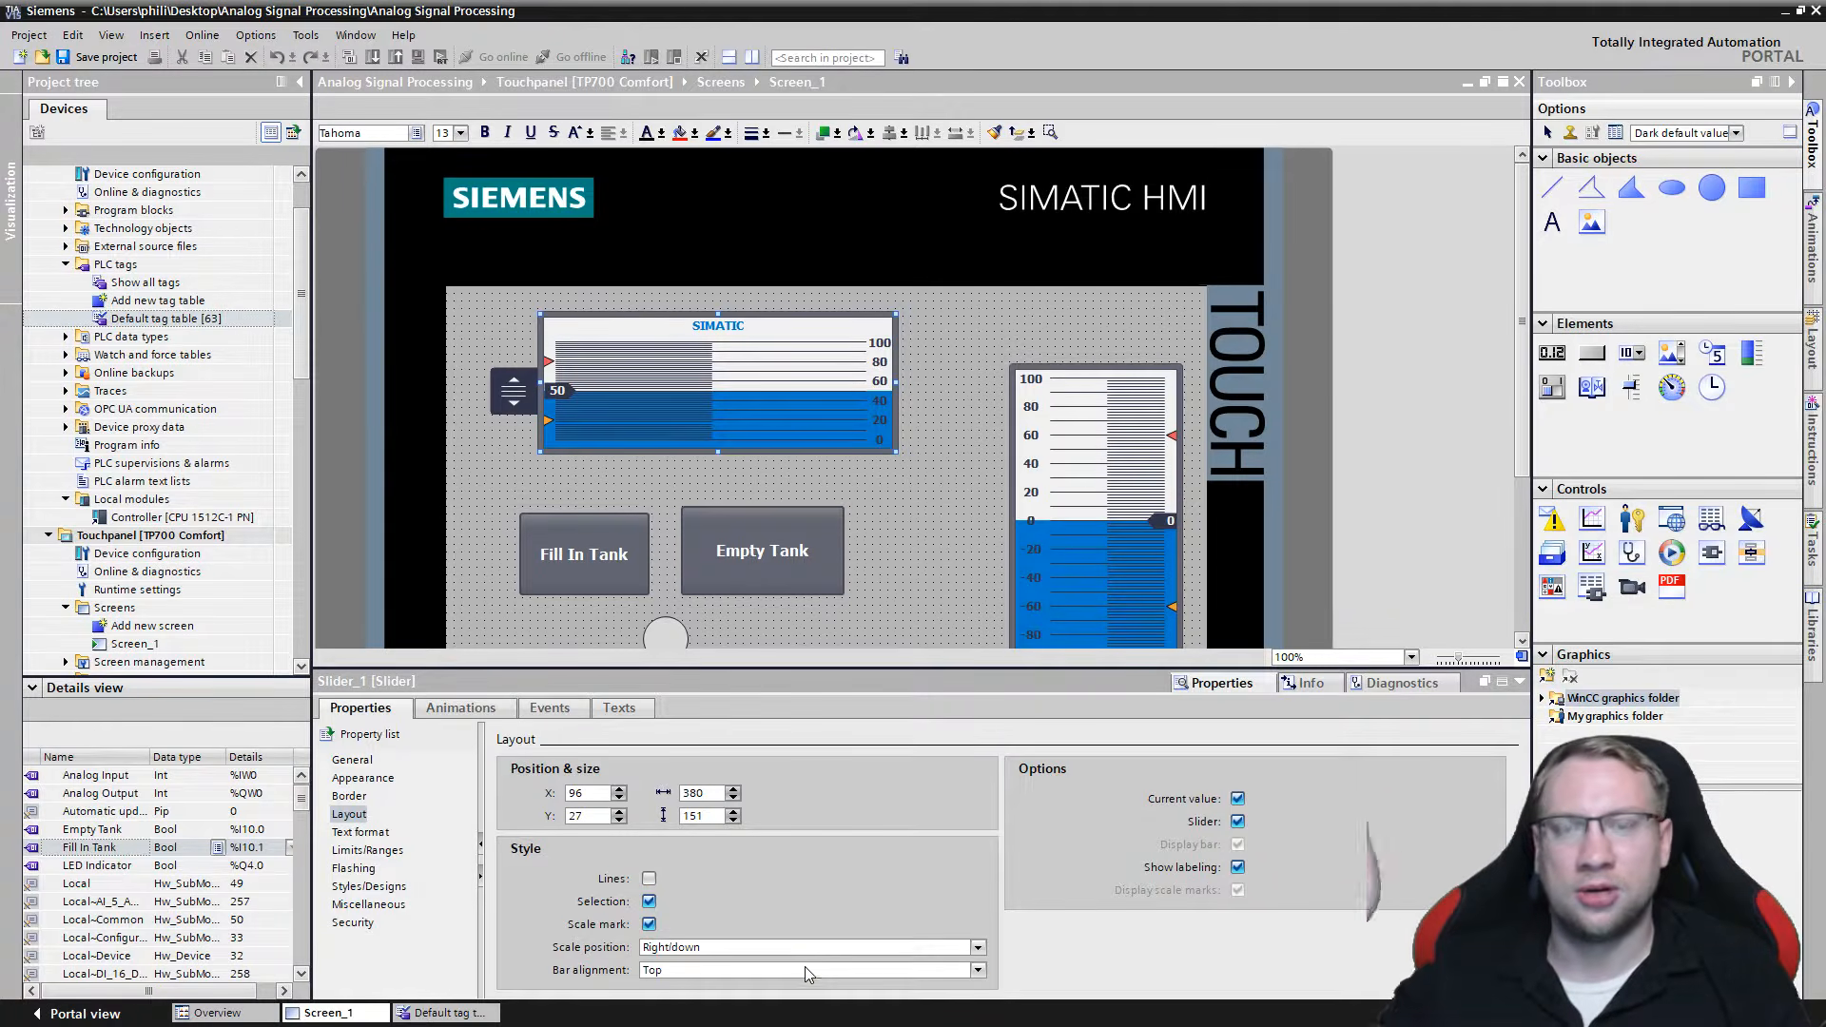
Set the slider's bar alignment to Right and resize the slider to about 473 by 108.
click(708, 973)
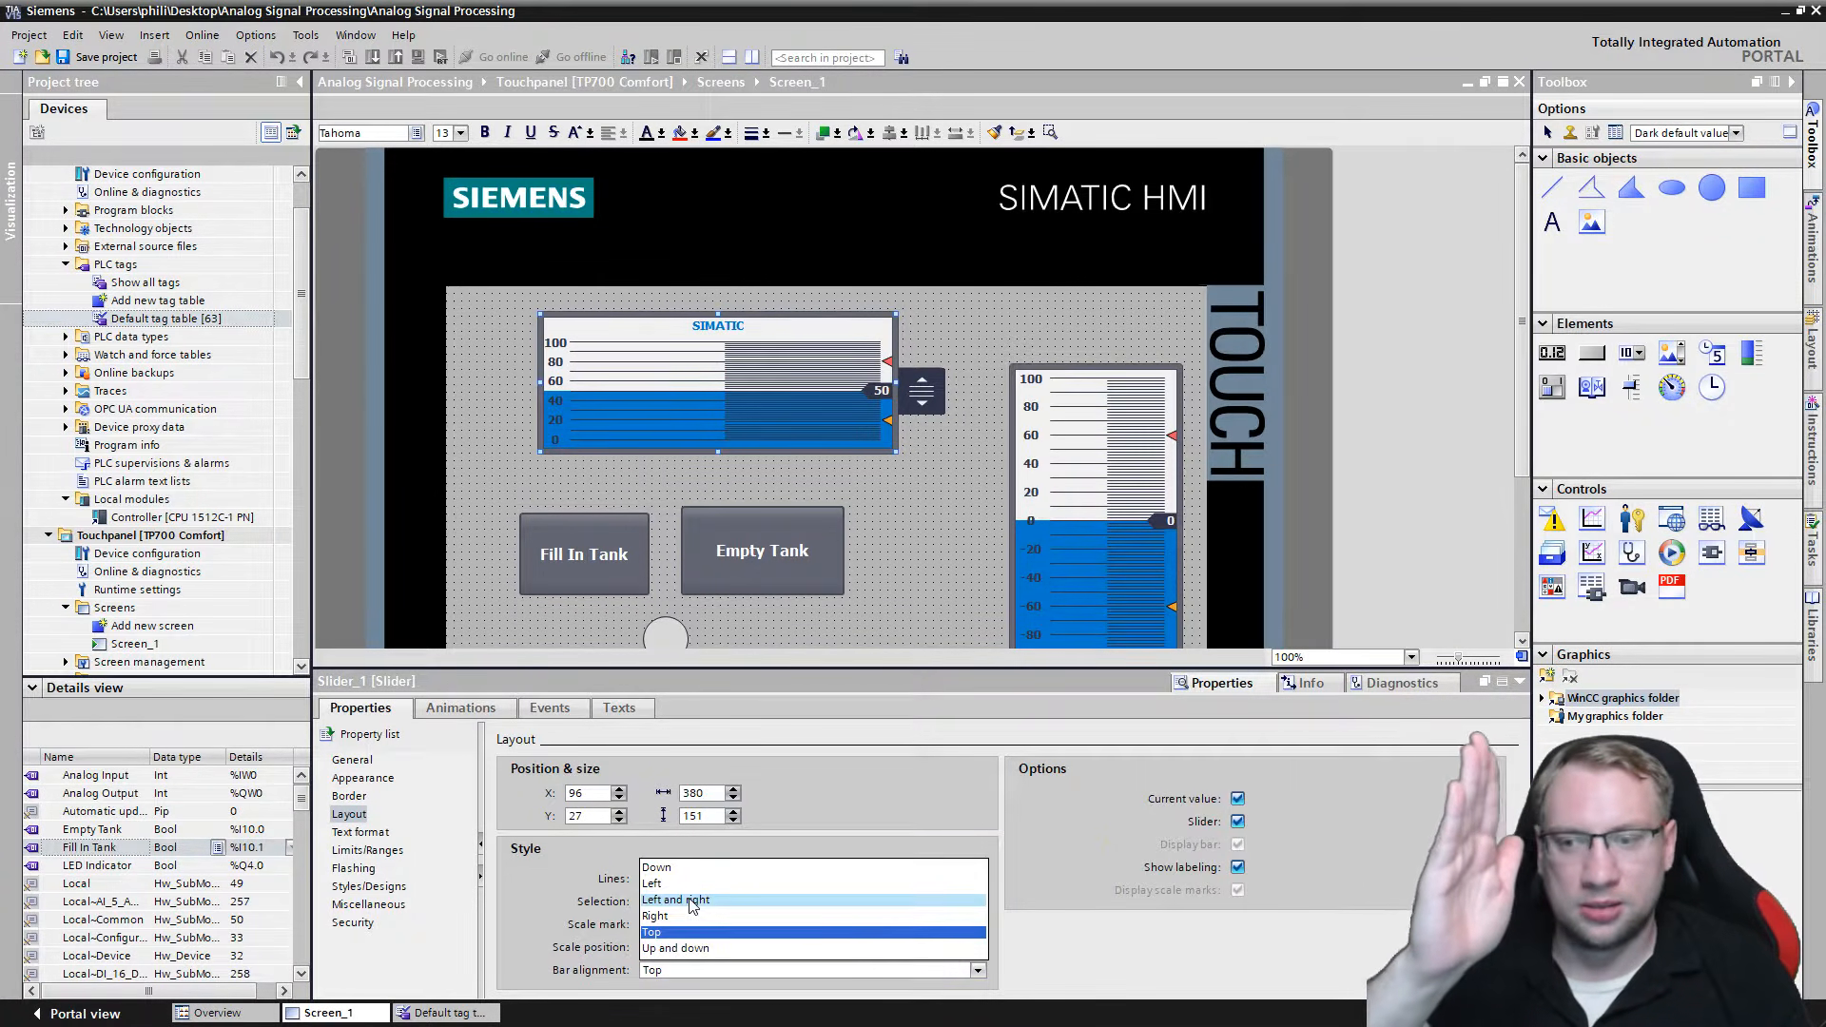
click(690, 900)
click(731, 969)
click(685, 882)
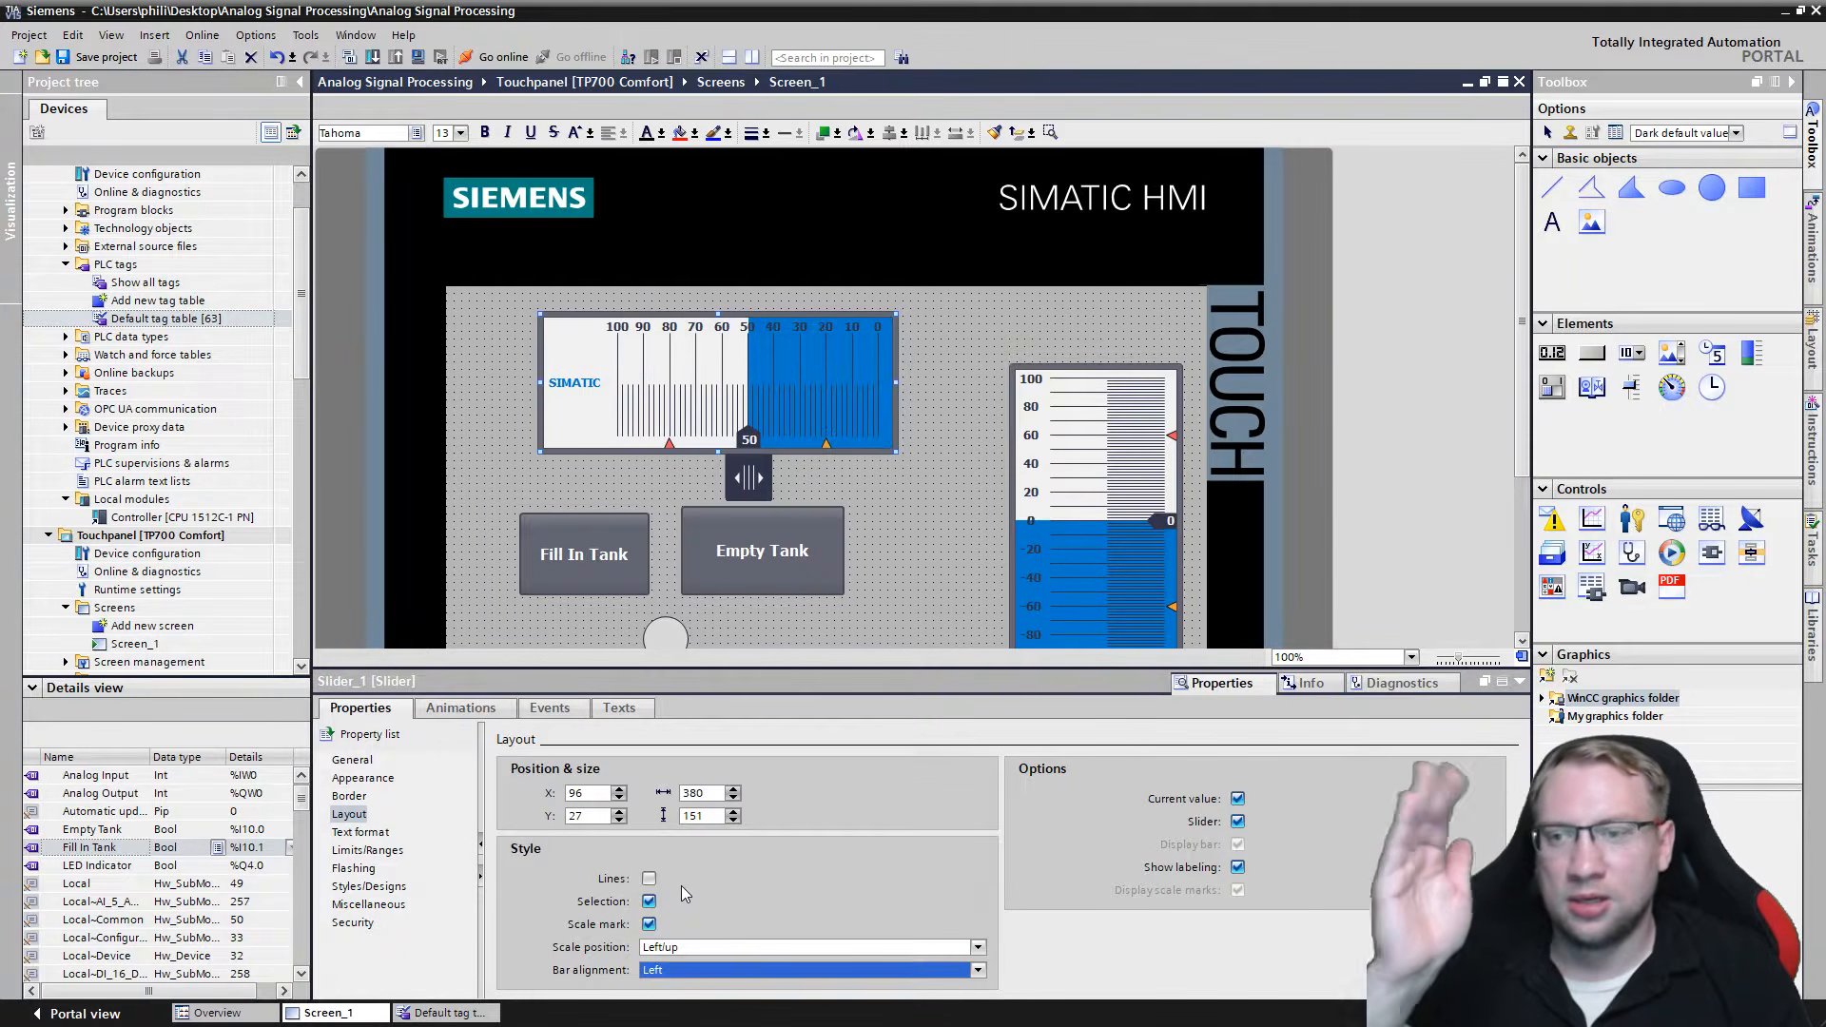
click(735, 978)
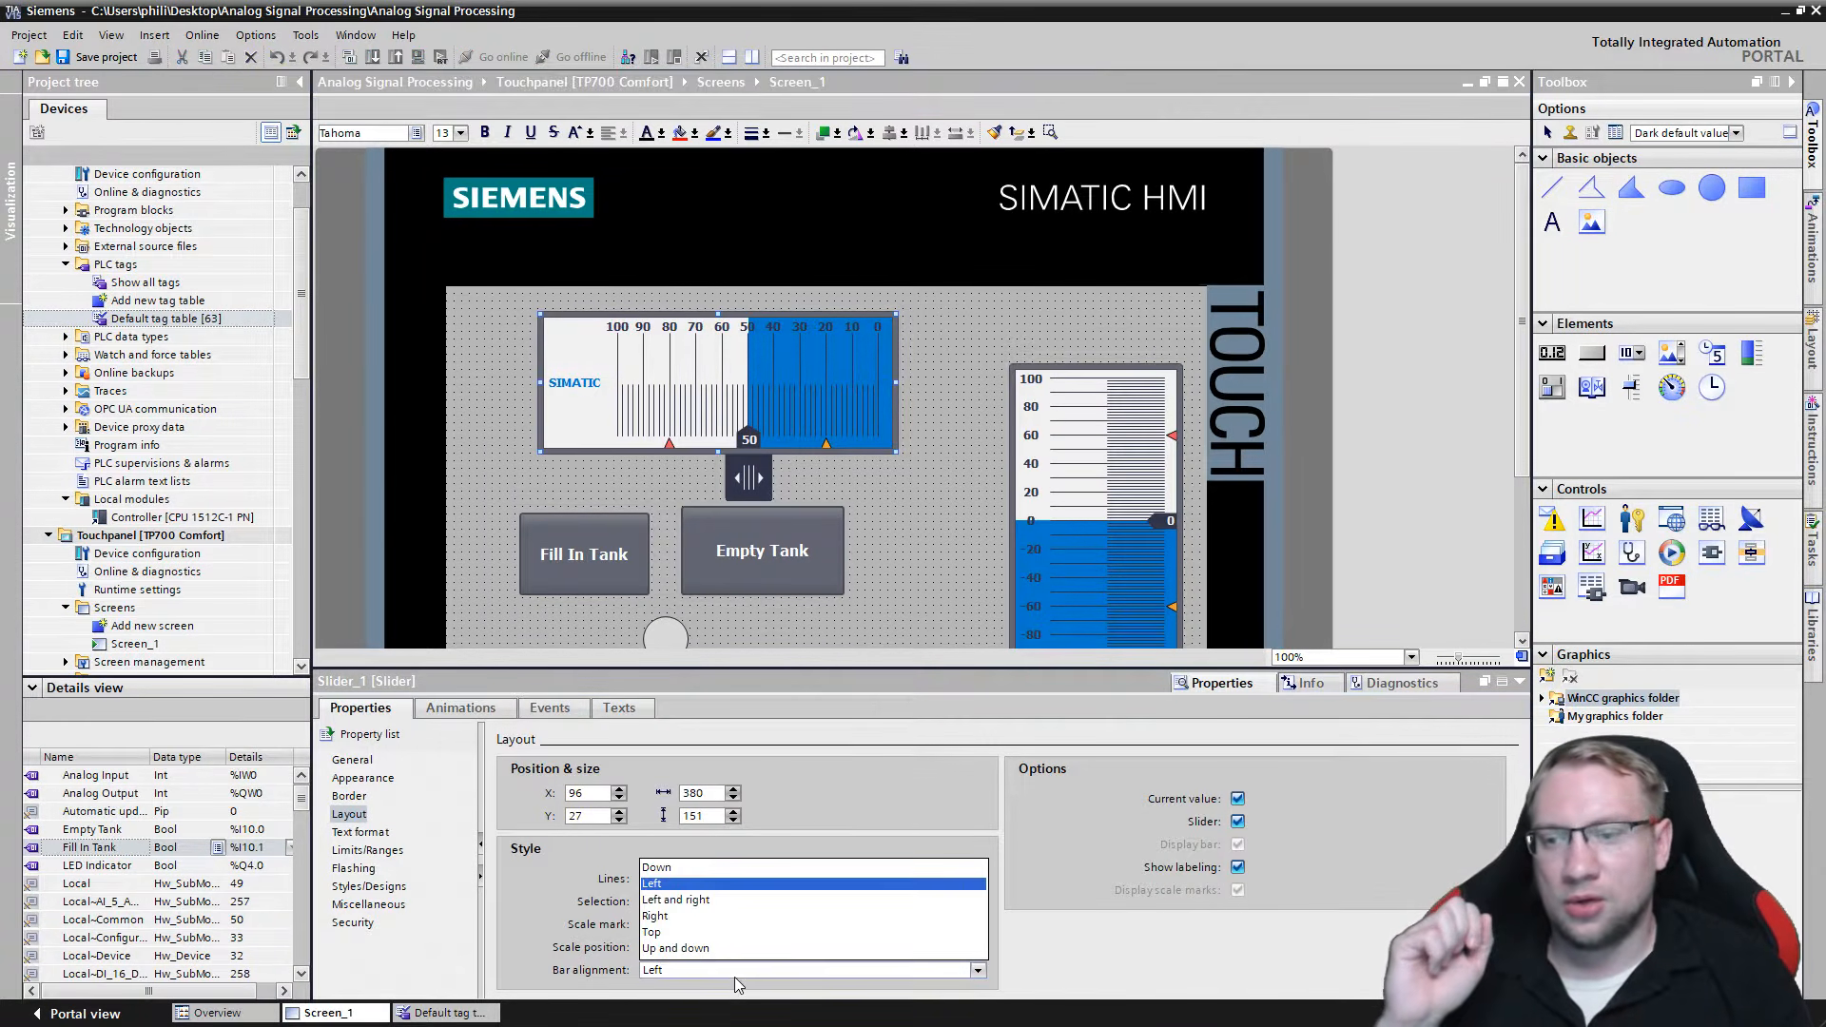
click(669, 918)
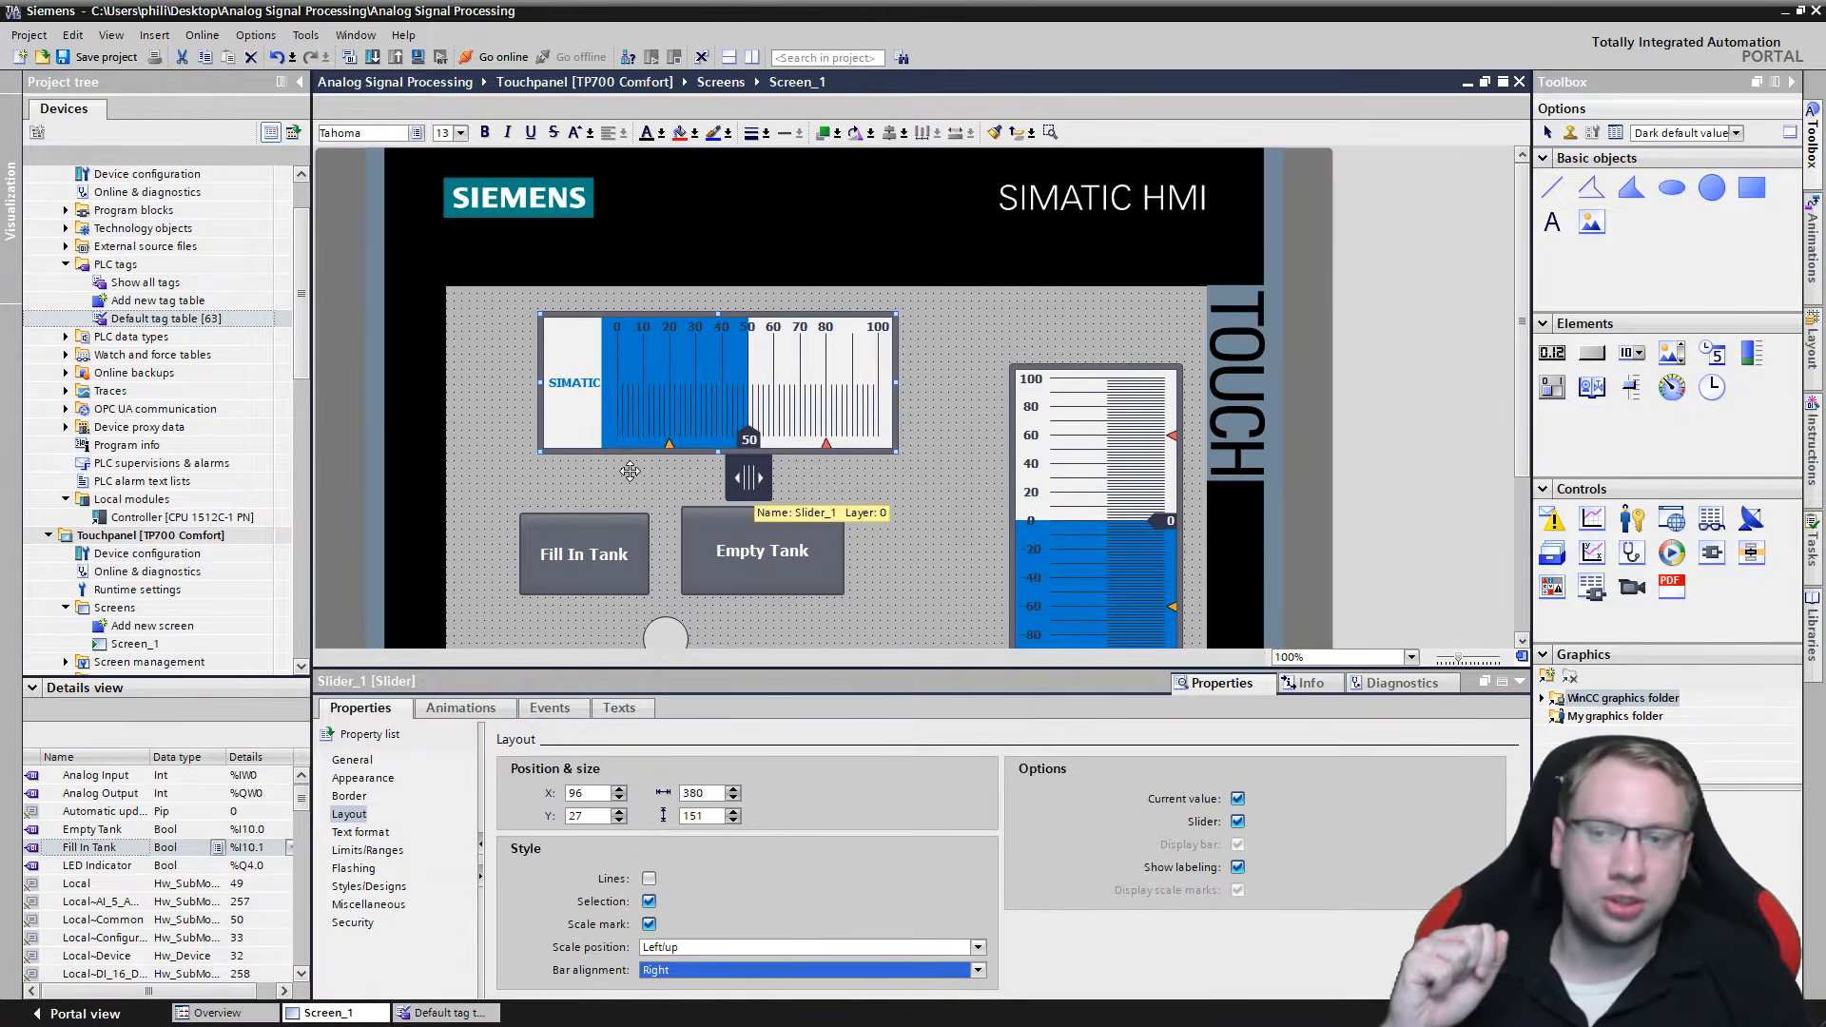
drag(897, 456, 985, 411)
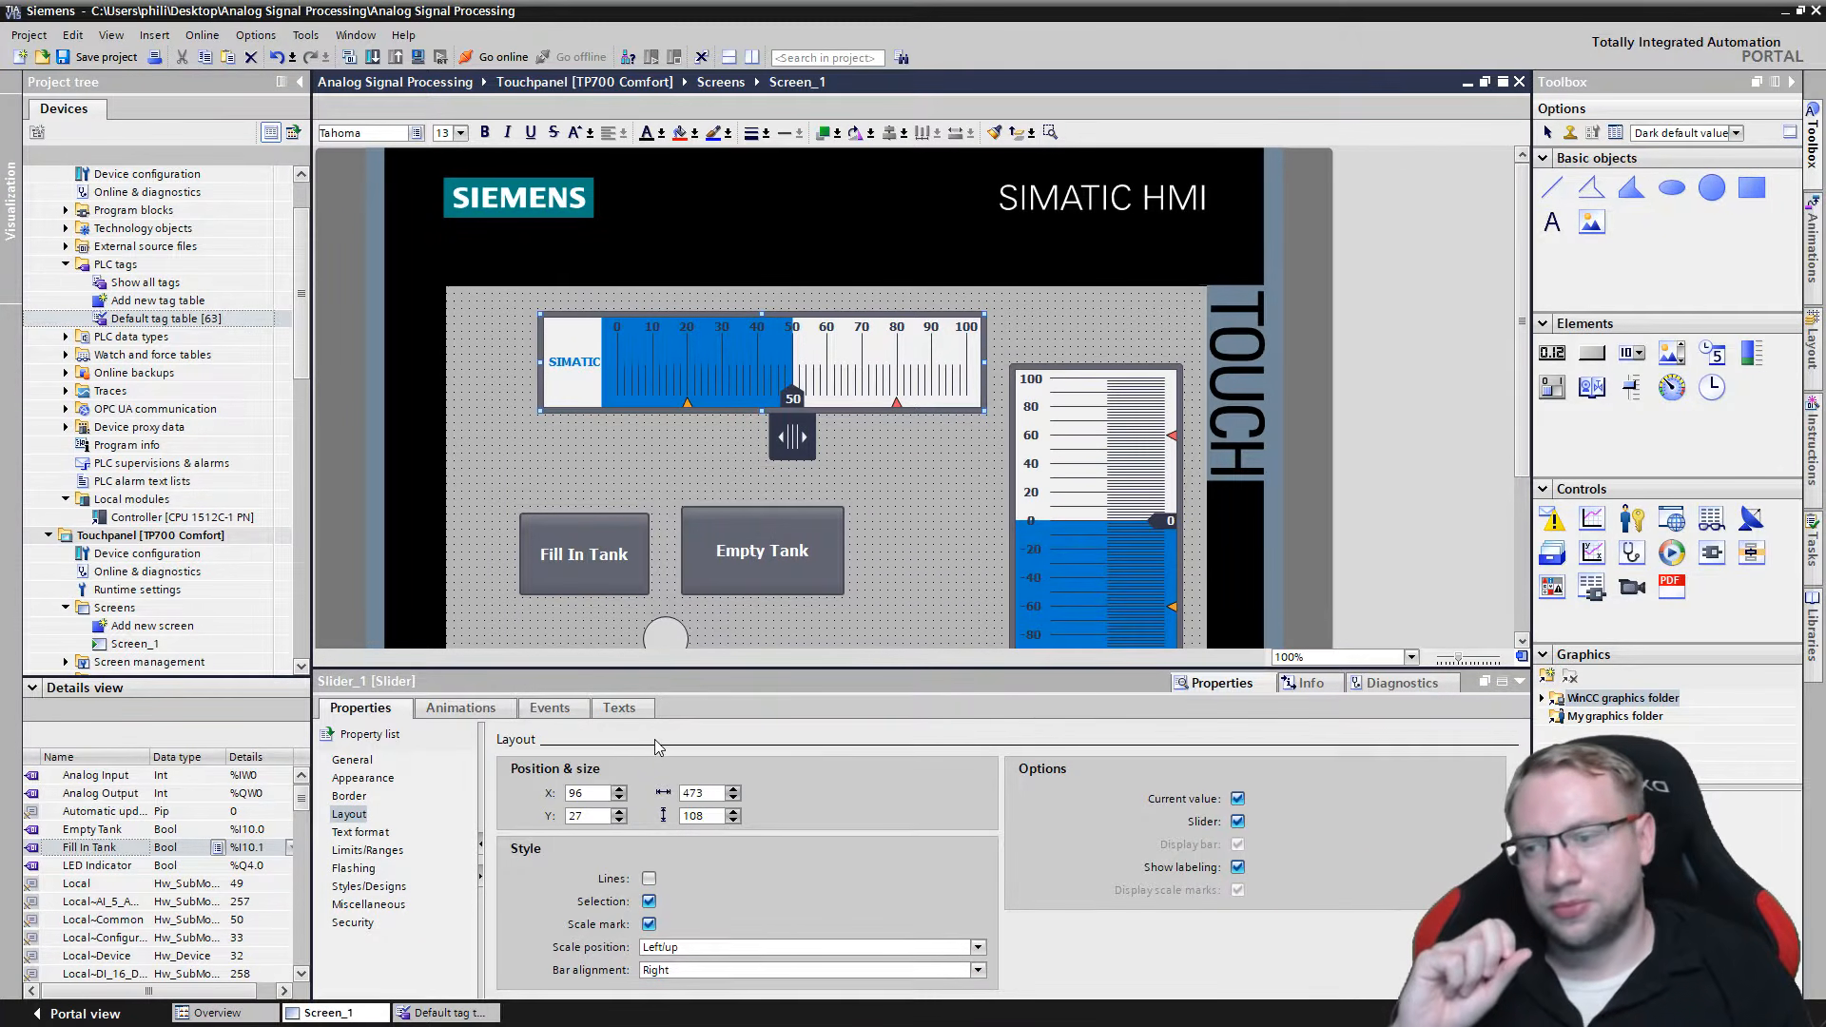
Assign the Analog Output PLC tag as the slider's process tag and save the project.
click(352, 761)
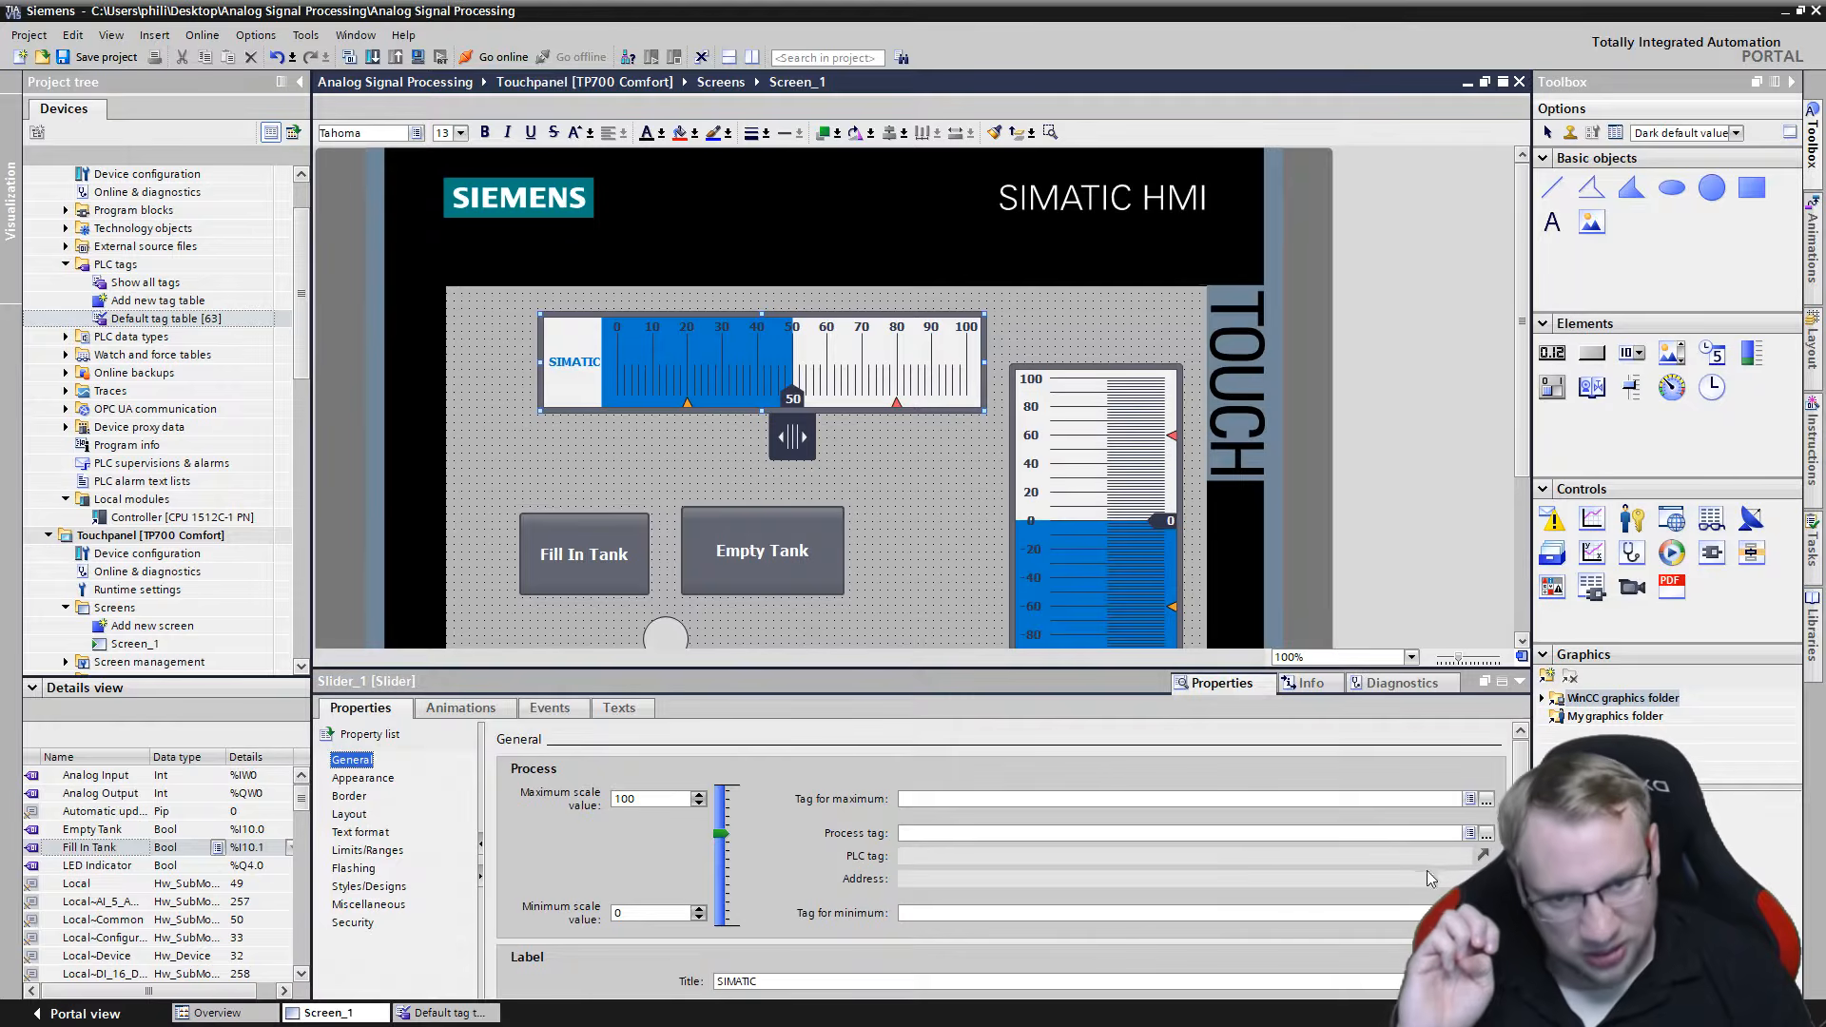
click(1485, 834)
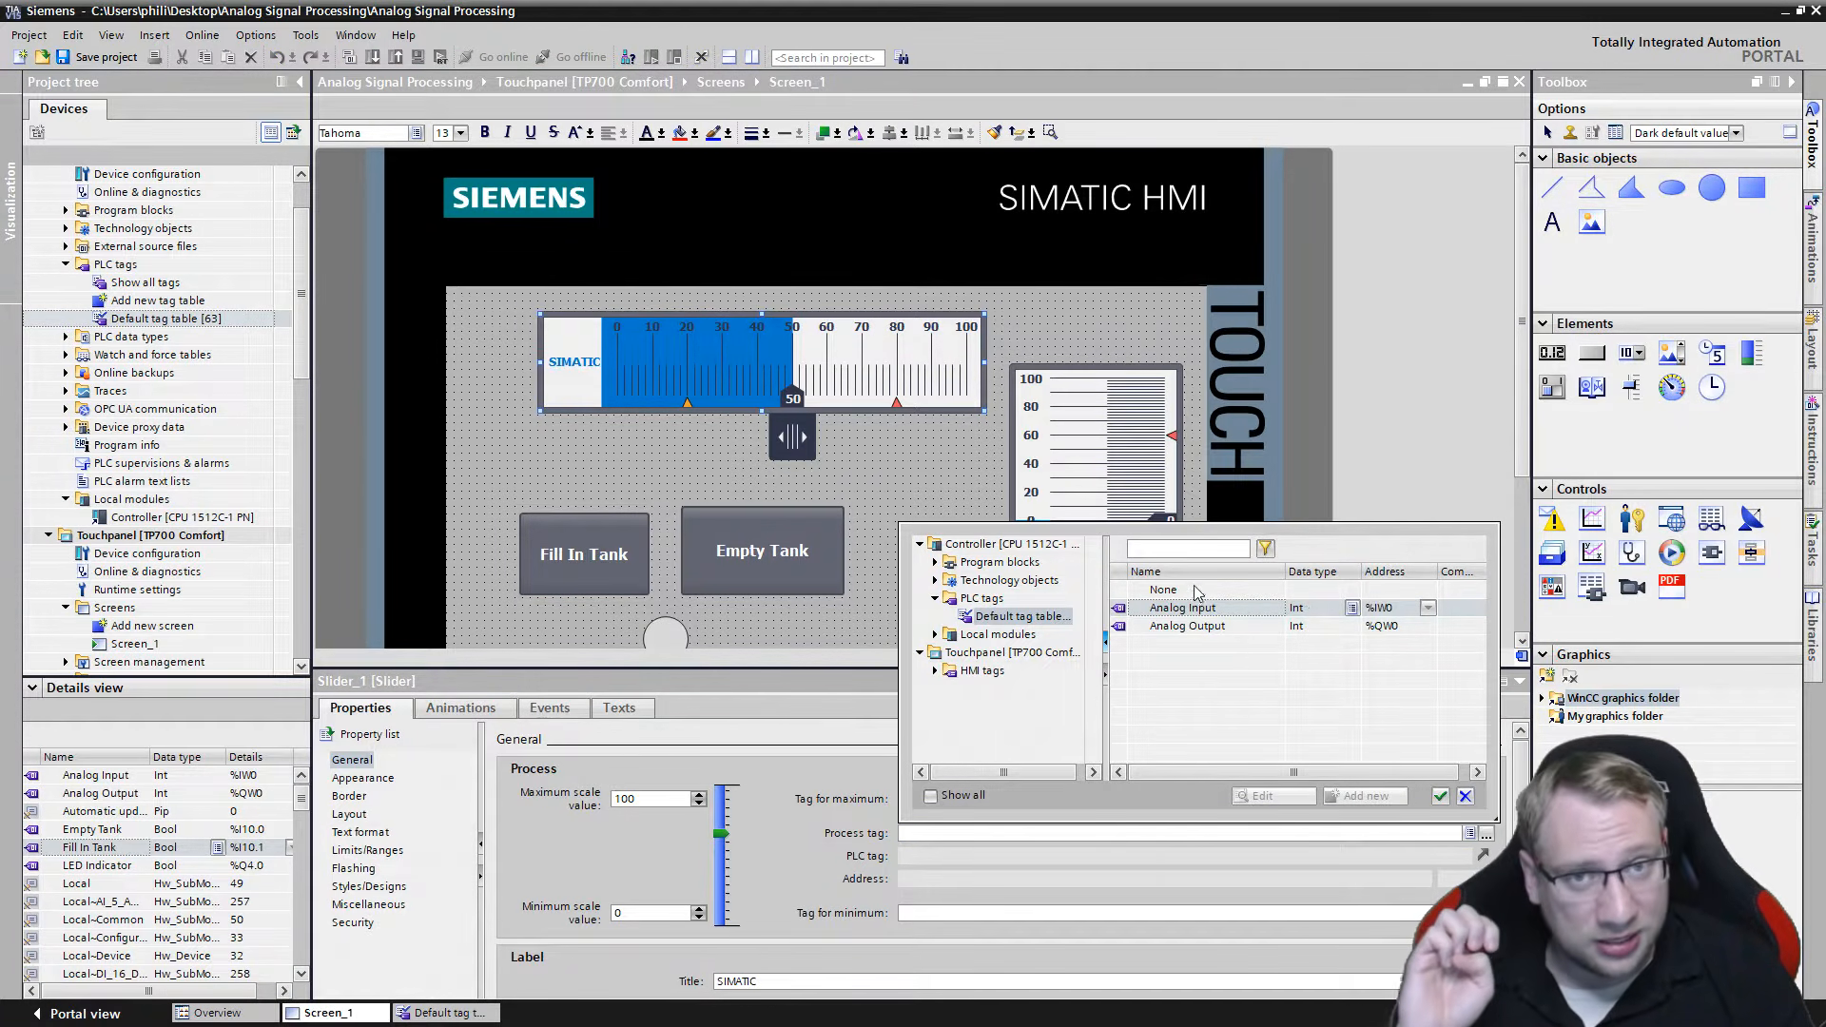
click(1229, 630)
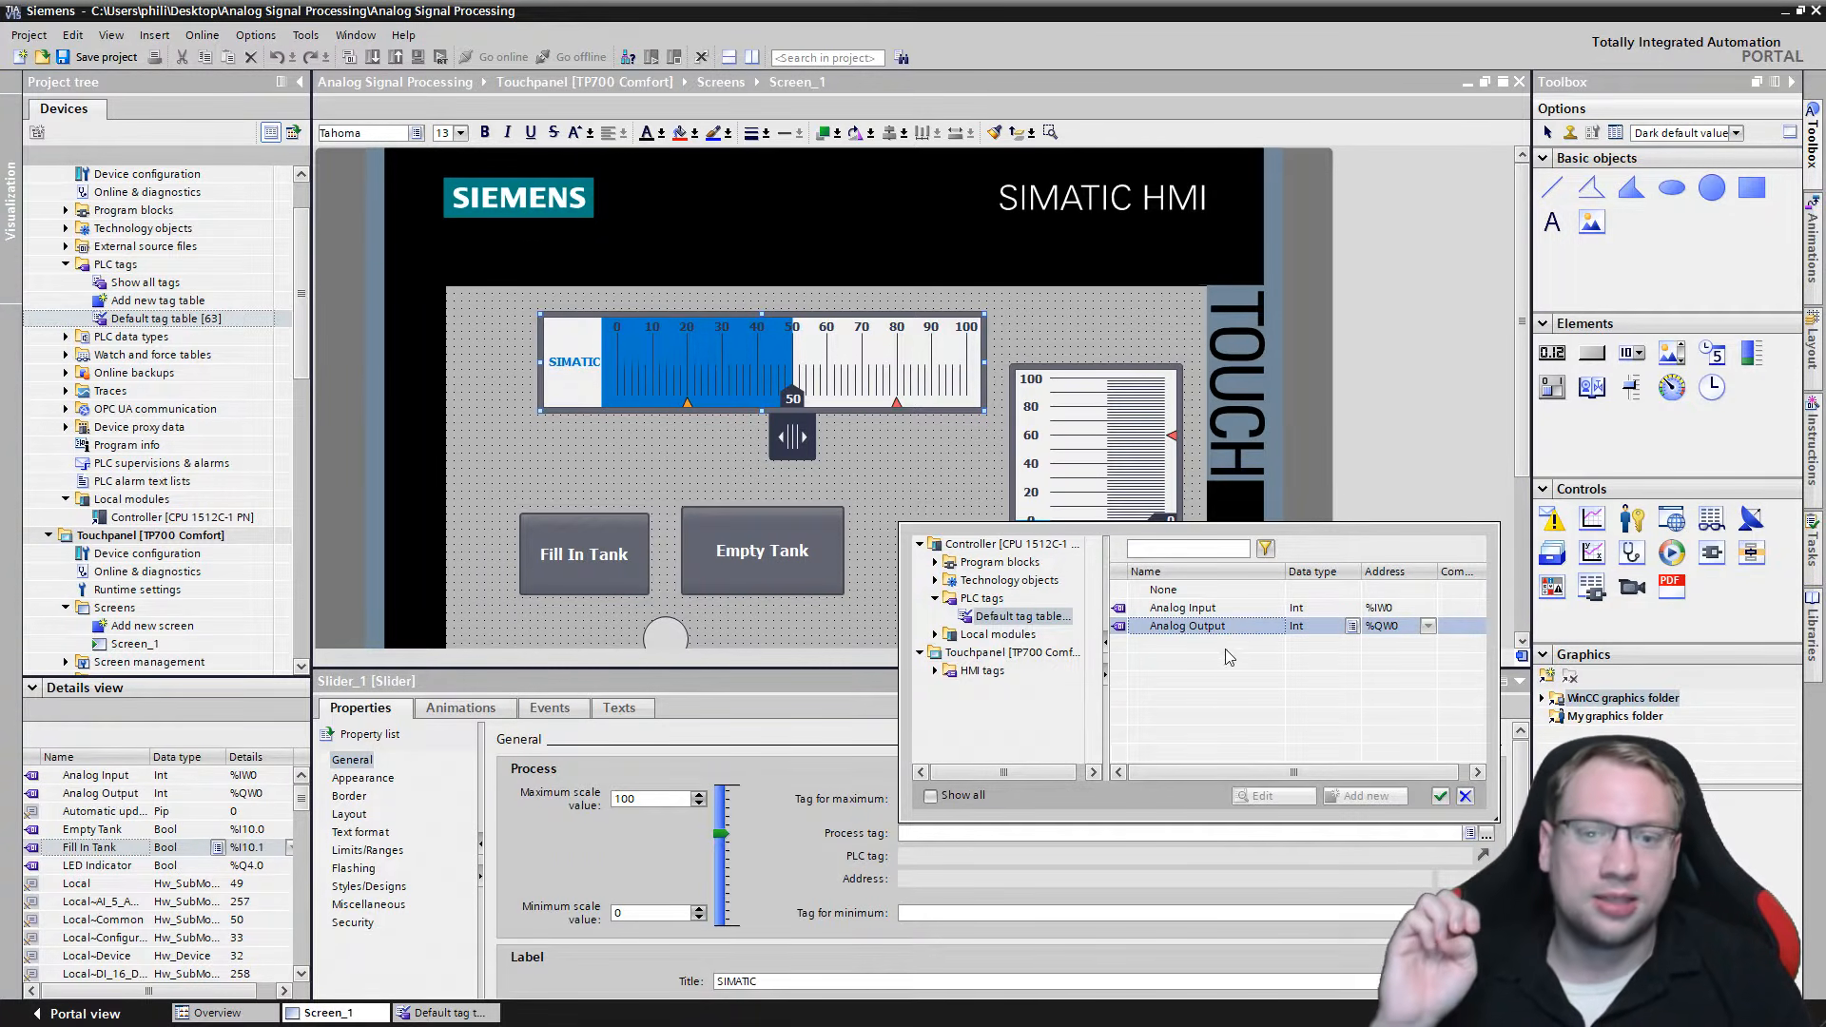
click(1440, 797)
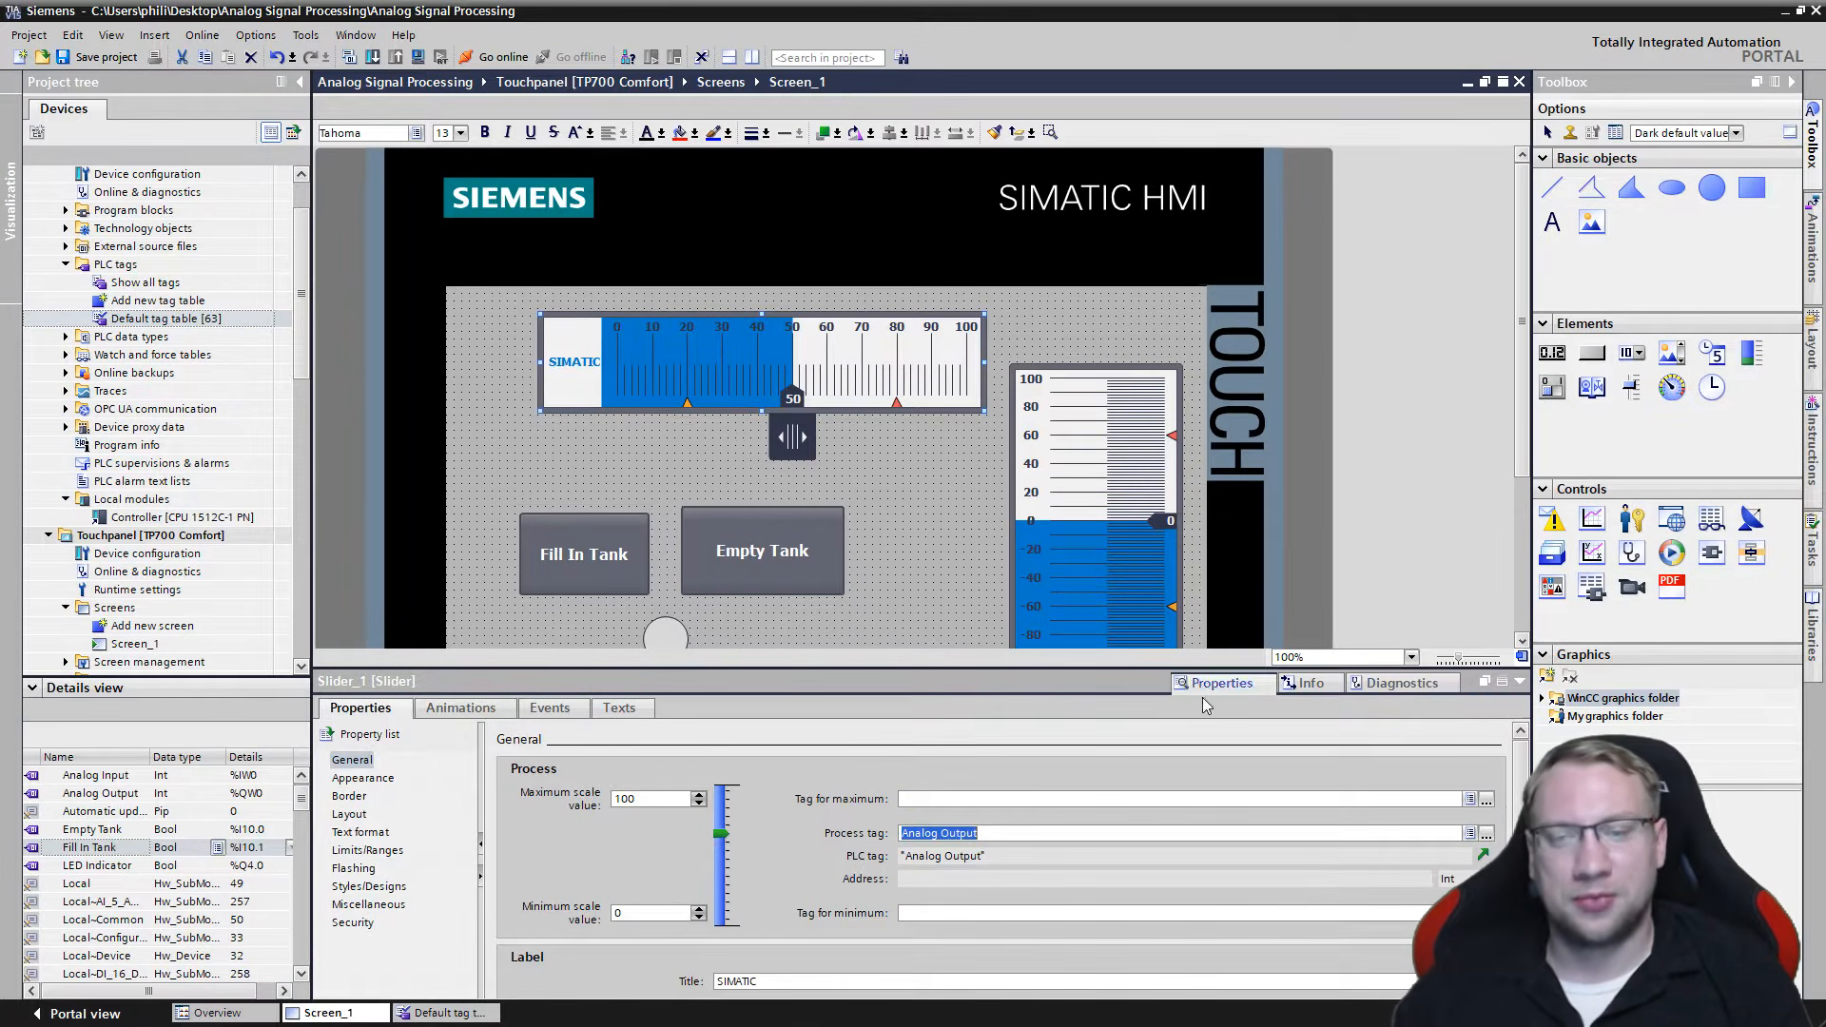
click(945, 647)
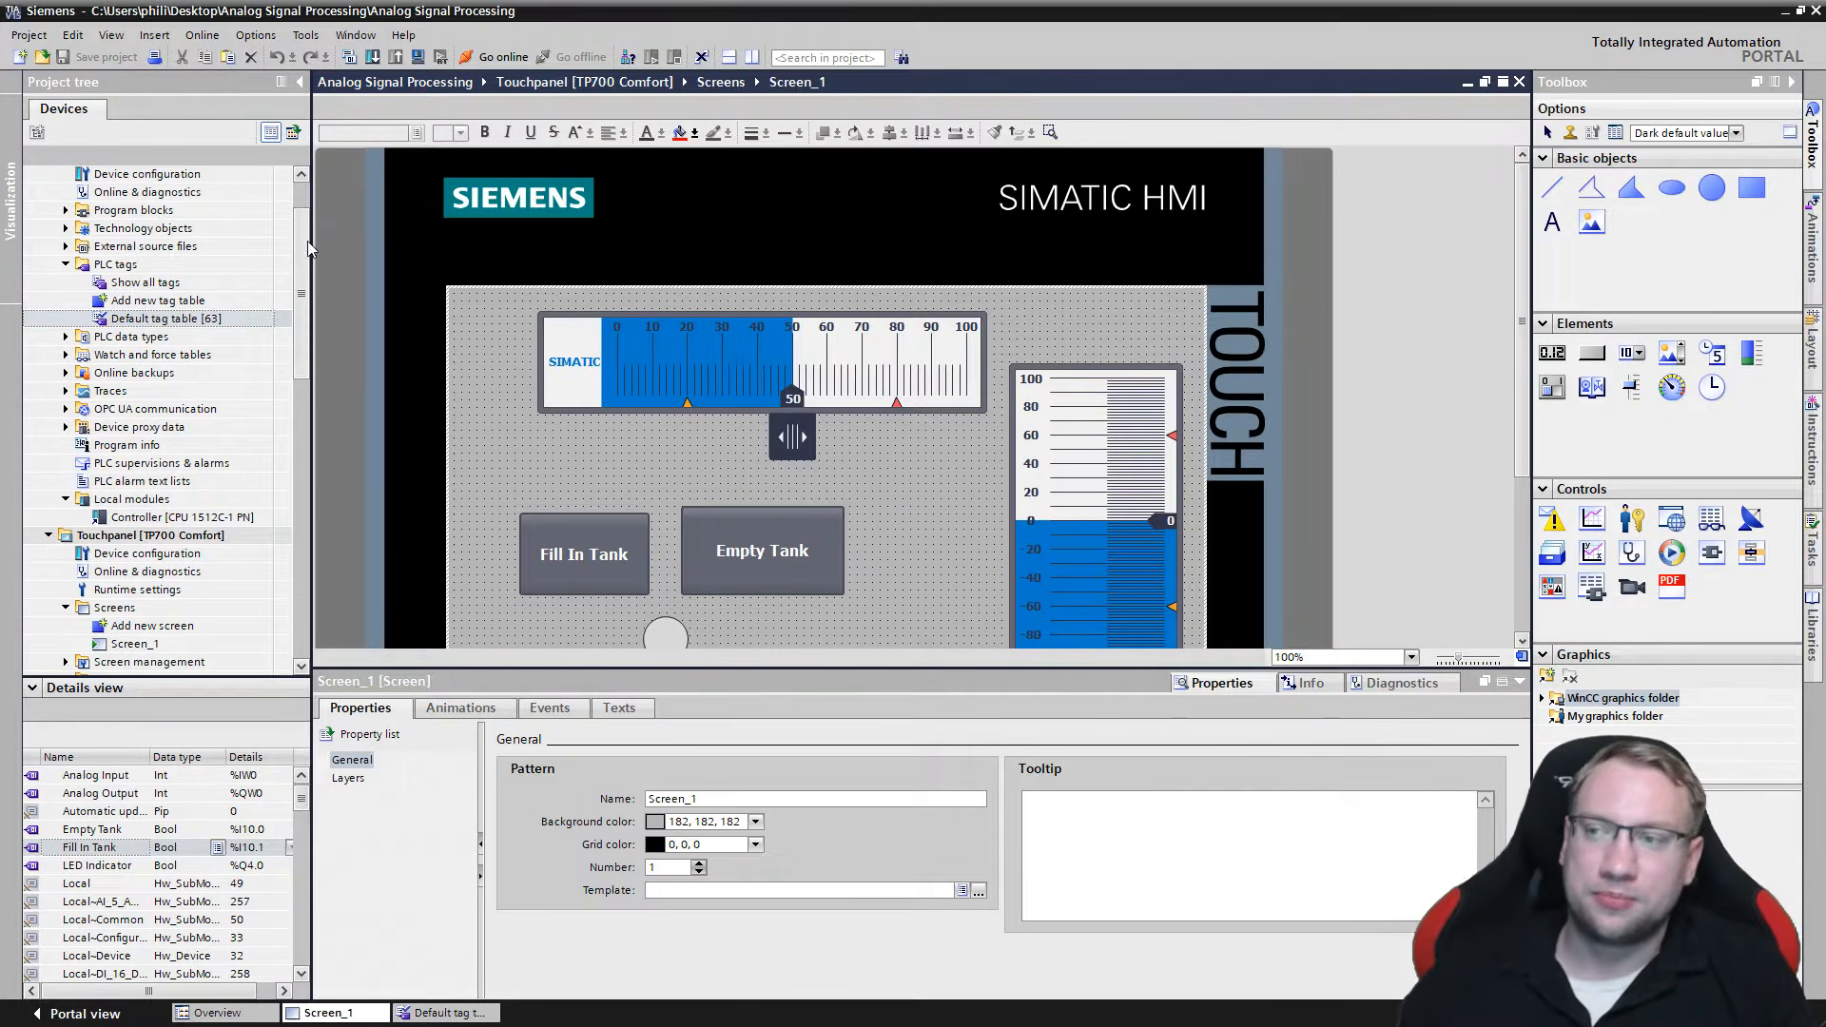
Open the default HMI tag table of the TP700 Comfort touchpanel.
scroll(307, 249, up, 2)
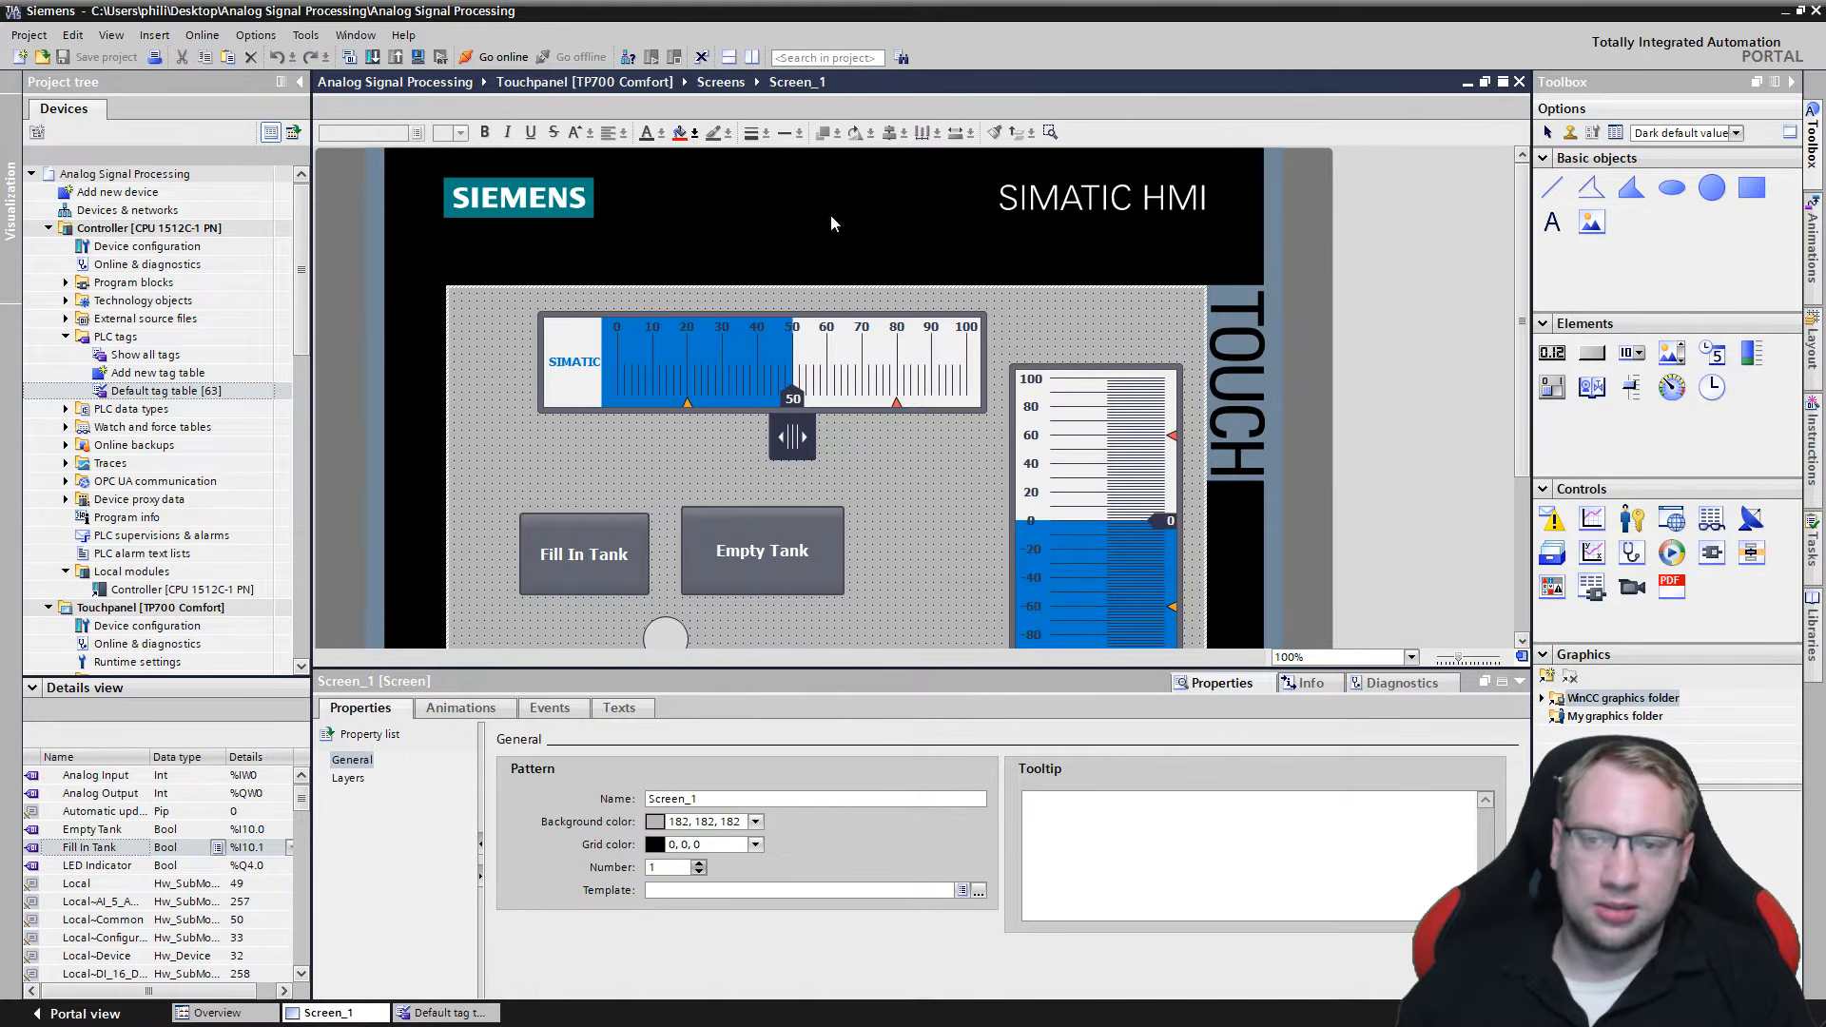
click(157, 373)
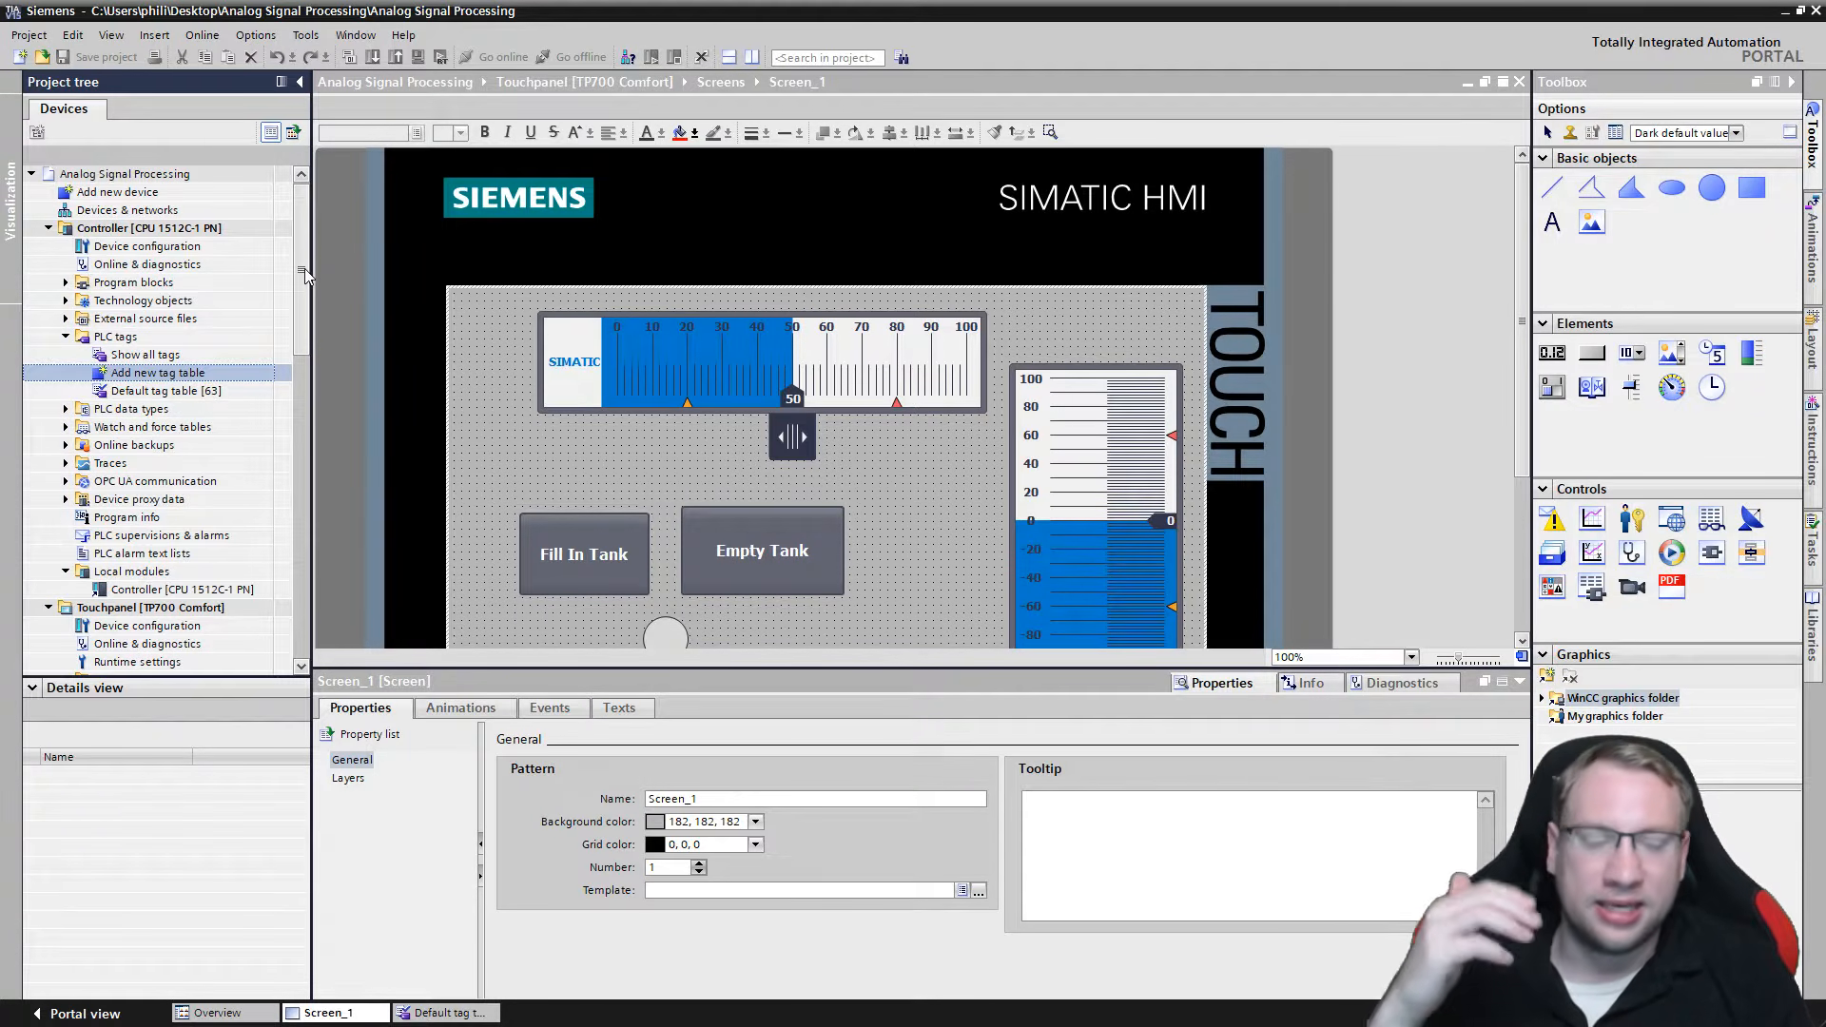
drag(305, 275, 302, 409)
click(133, 229)
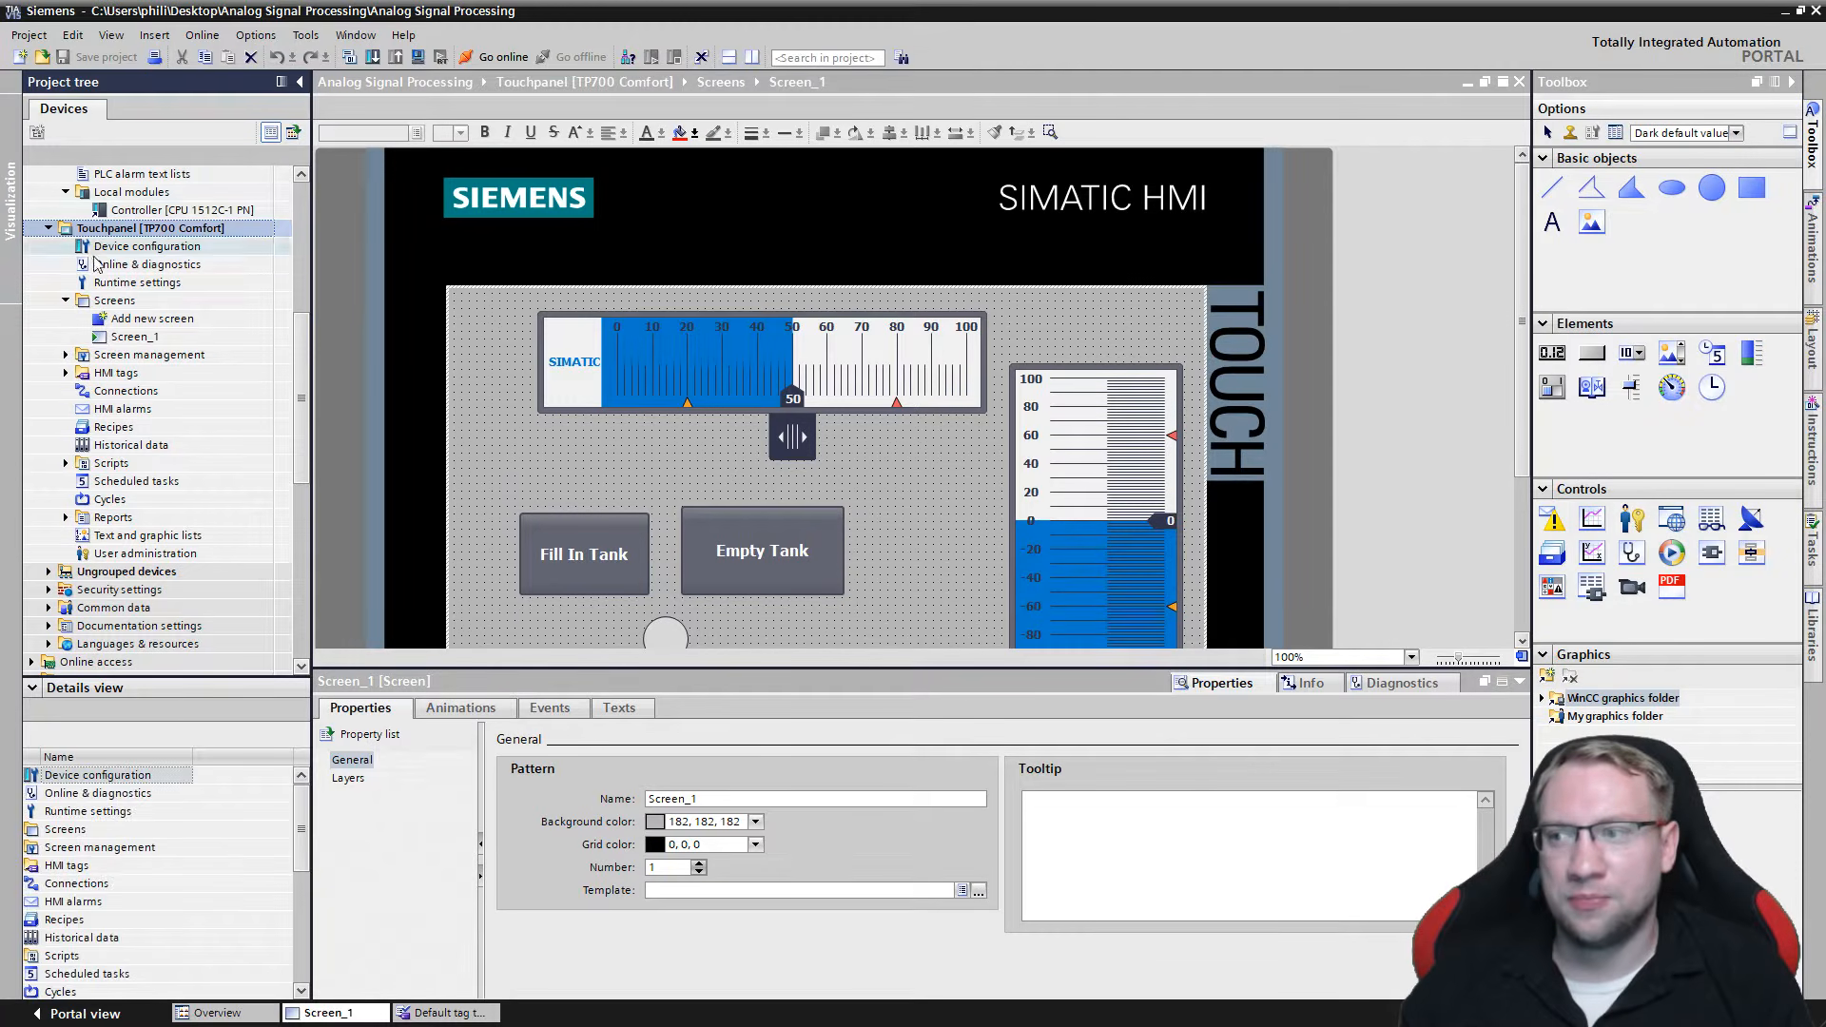
click(65, 373)
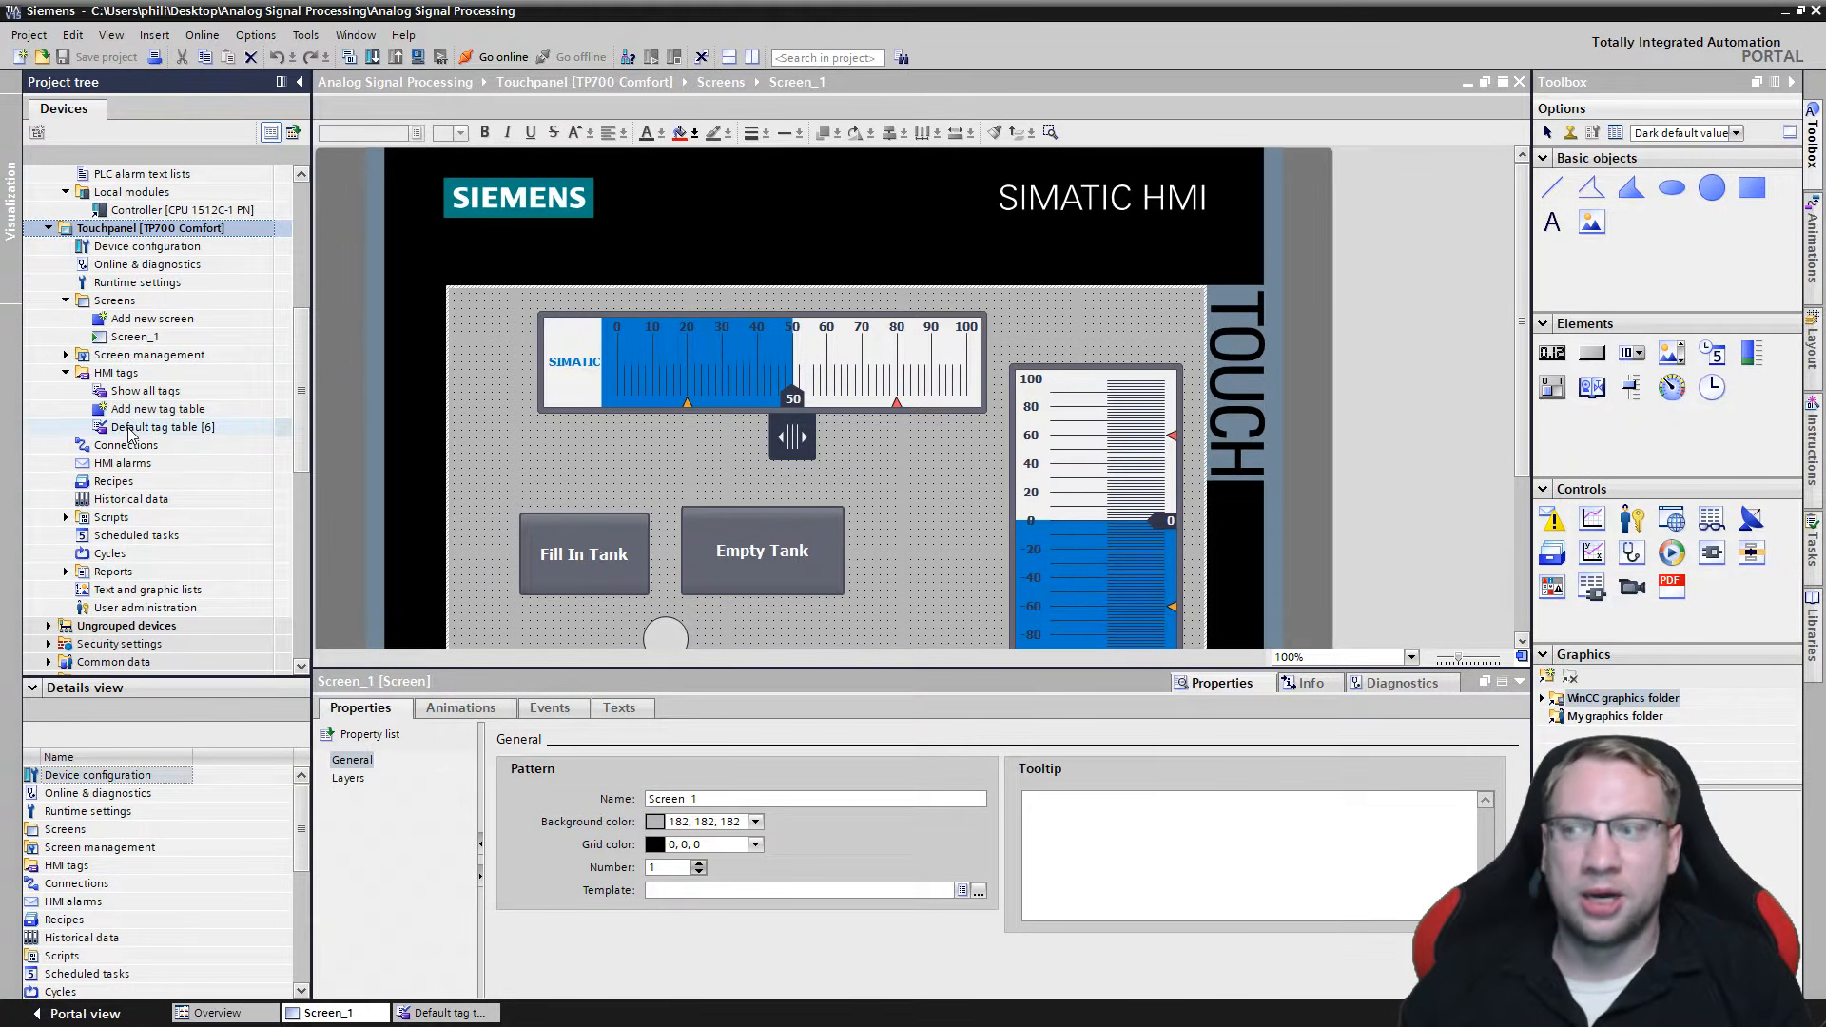
double_click(171, 427)
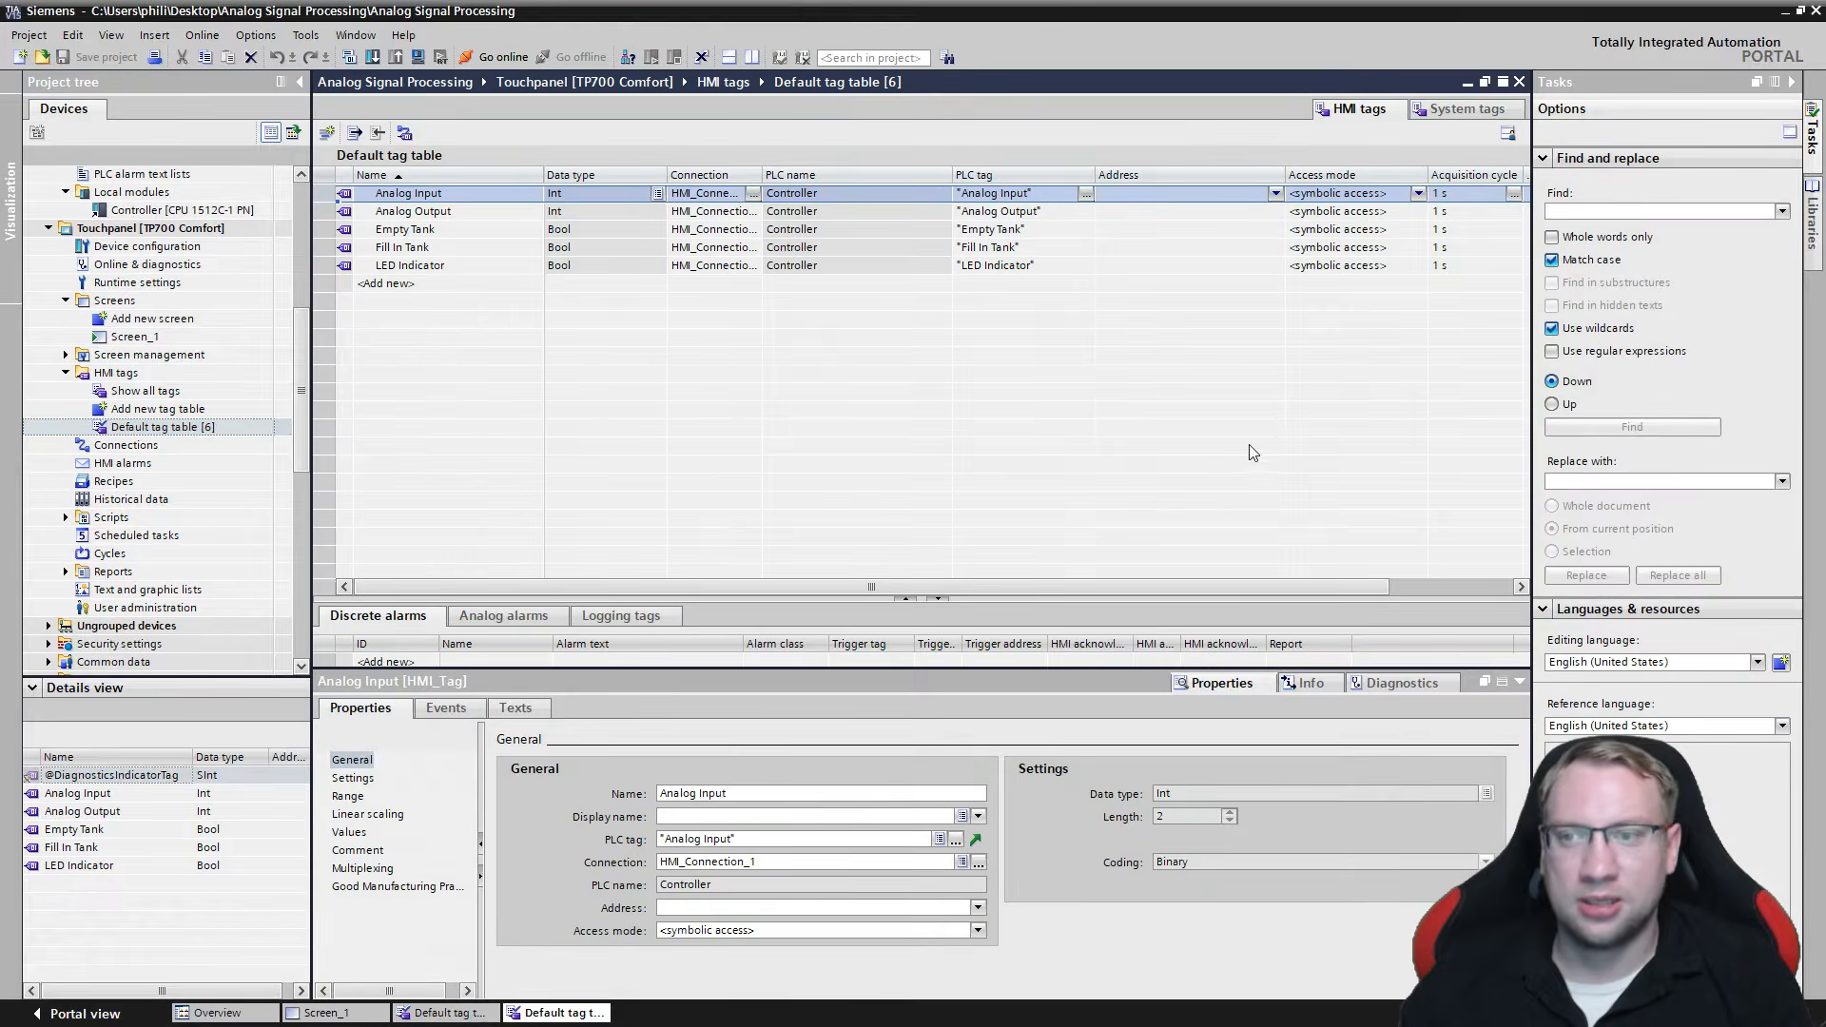
Examine the HMI tags' names, data types, connections, PLC tags and acquisition cycles, adjusting column widths as needed.
drag(543, 175, 470, 175)
click(423, 215)
key(Down)
key(Down)
key(Down)
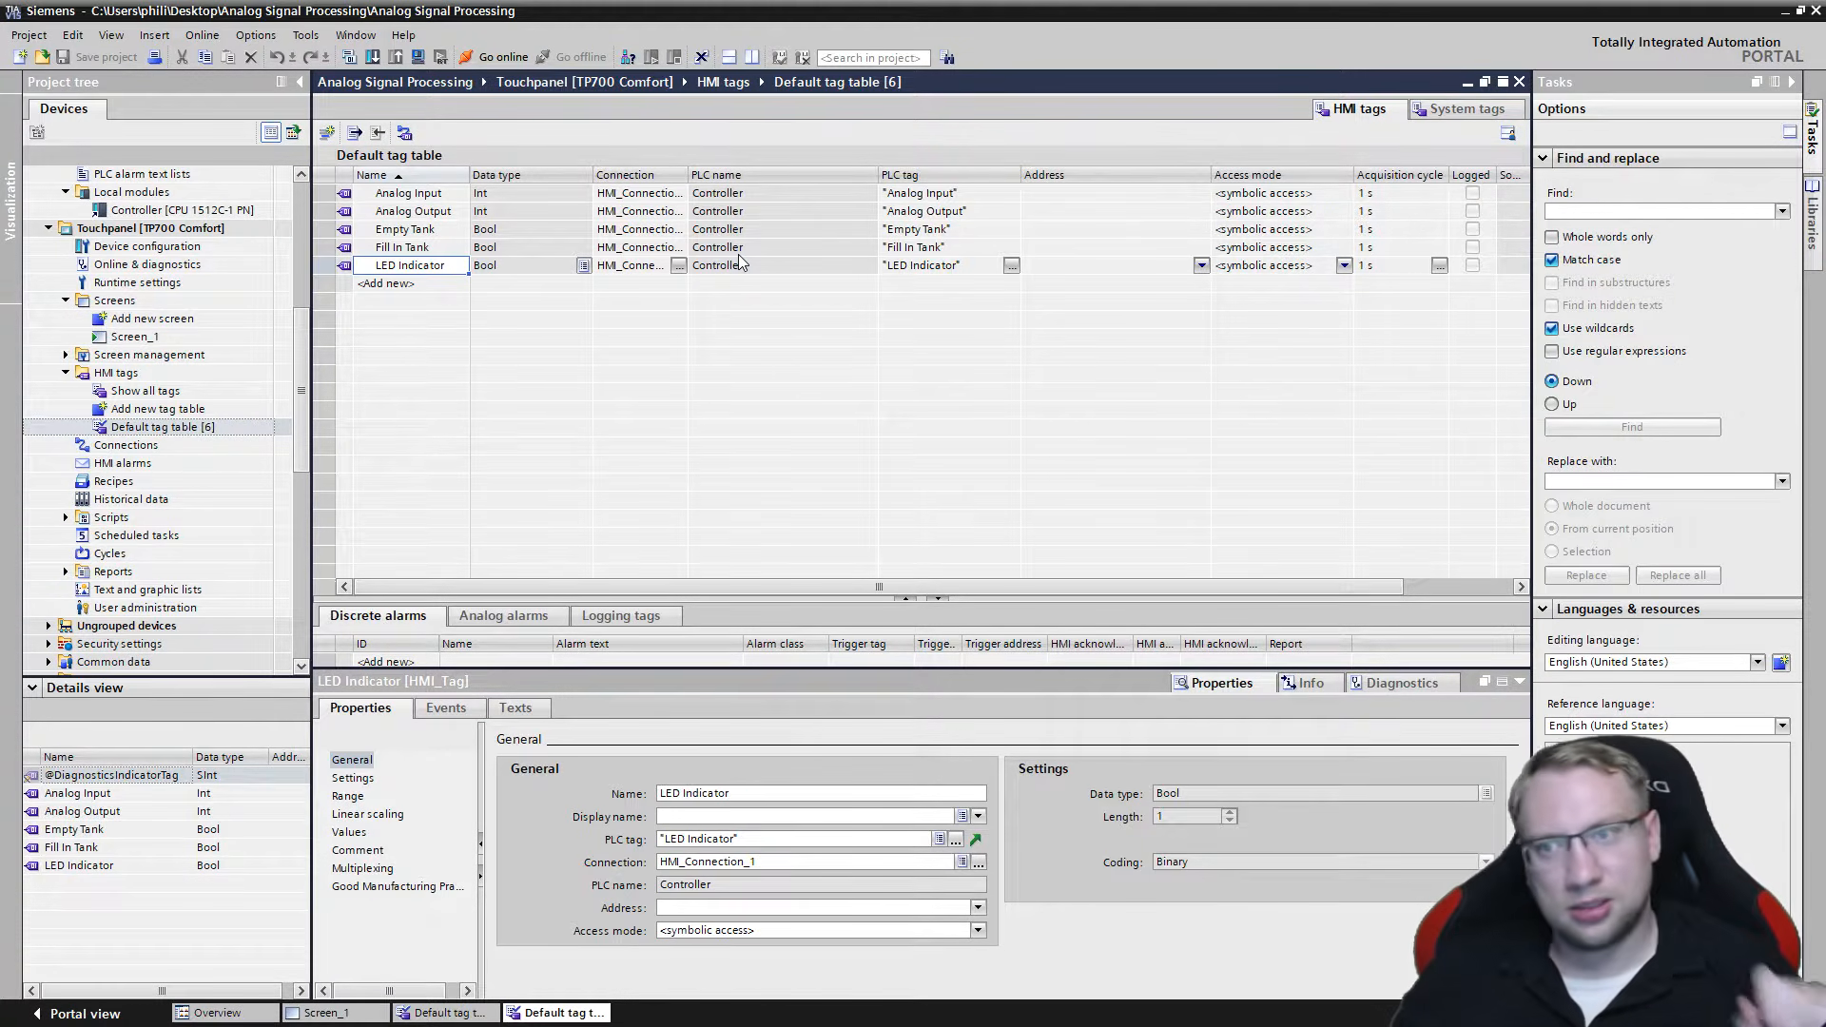
drag(409, 193, 540, 265)
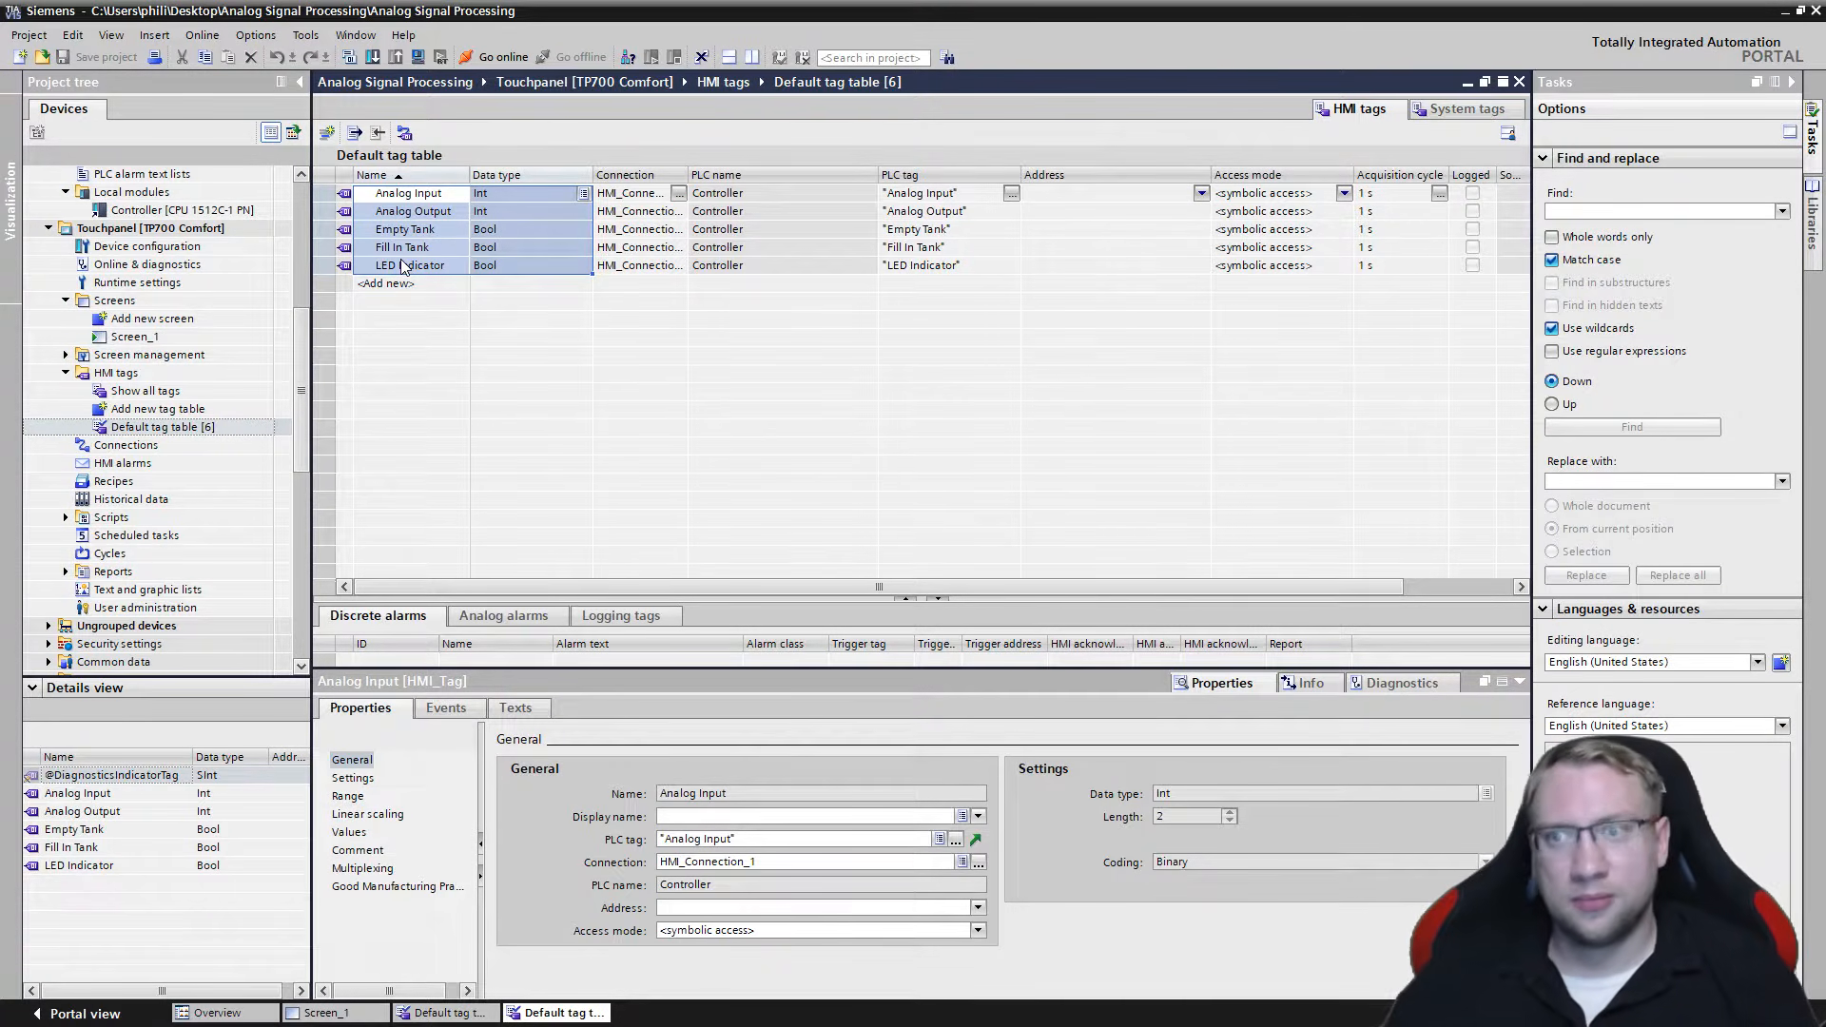
drag(752, 192, 925, 273)
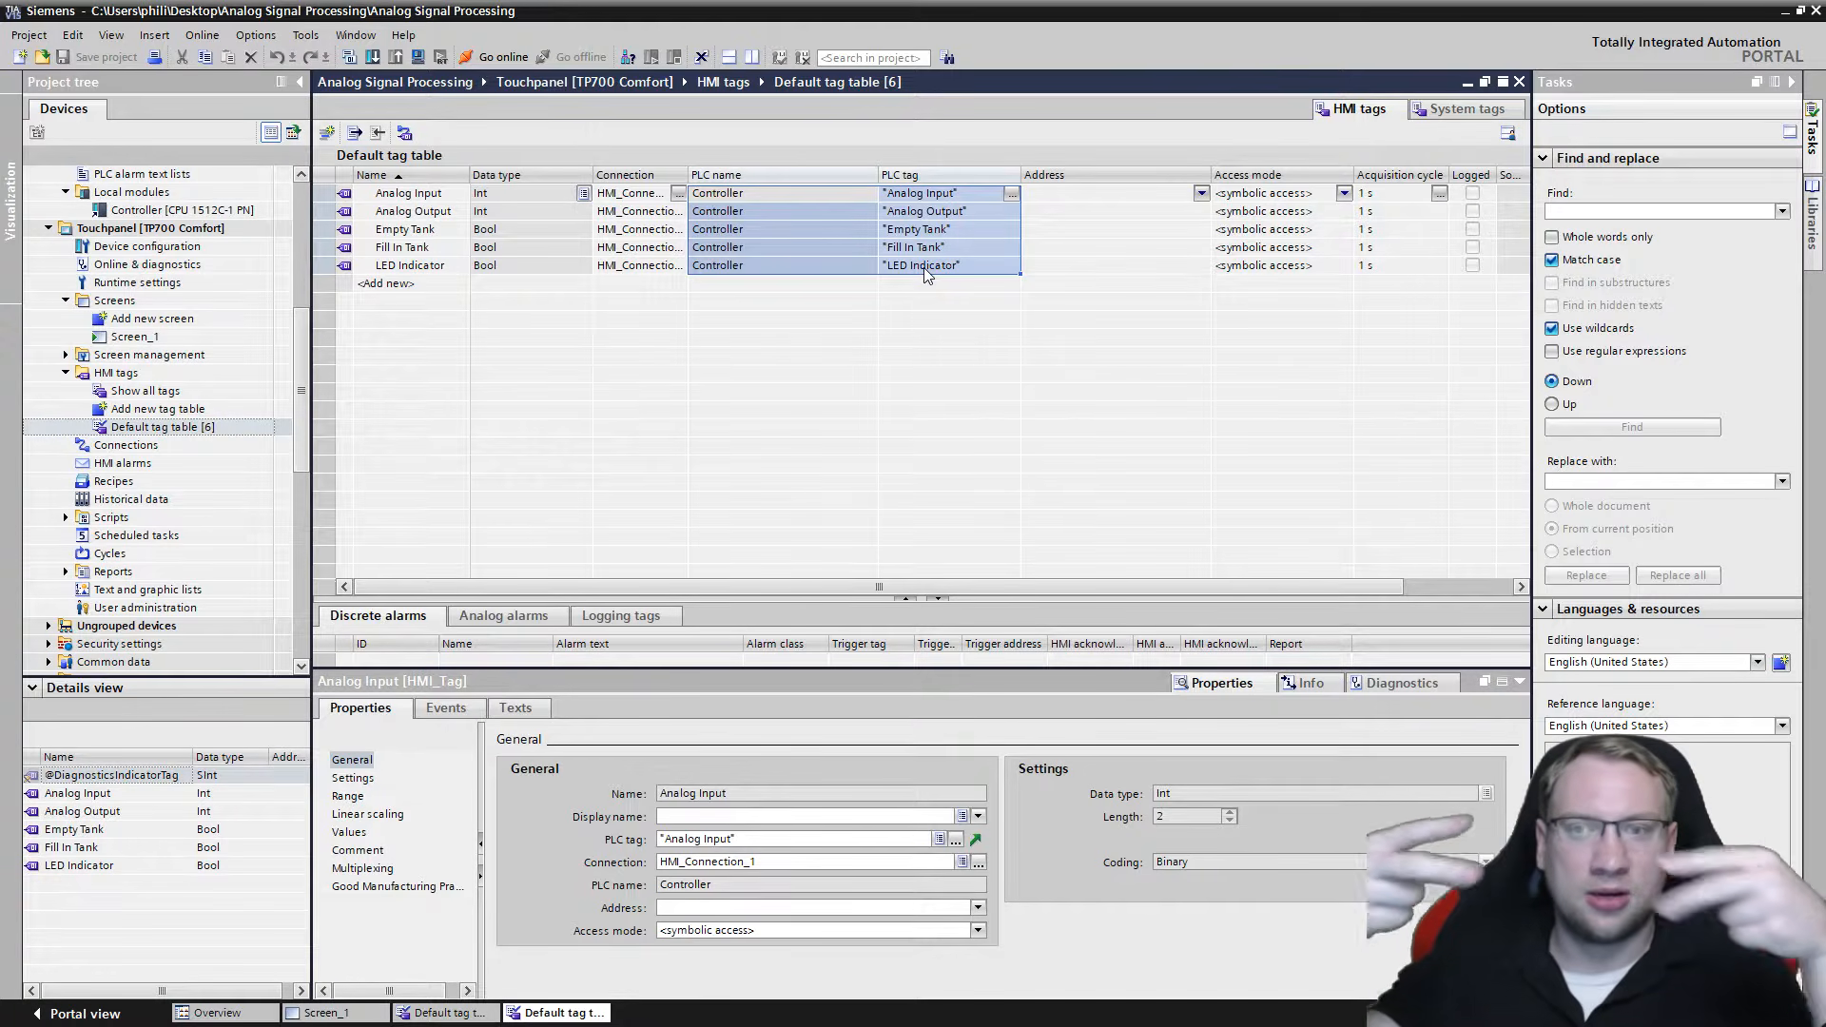
drag(688, 175, 799, 175)
drag(668, 195, 665, 271)
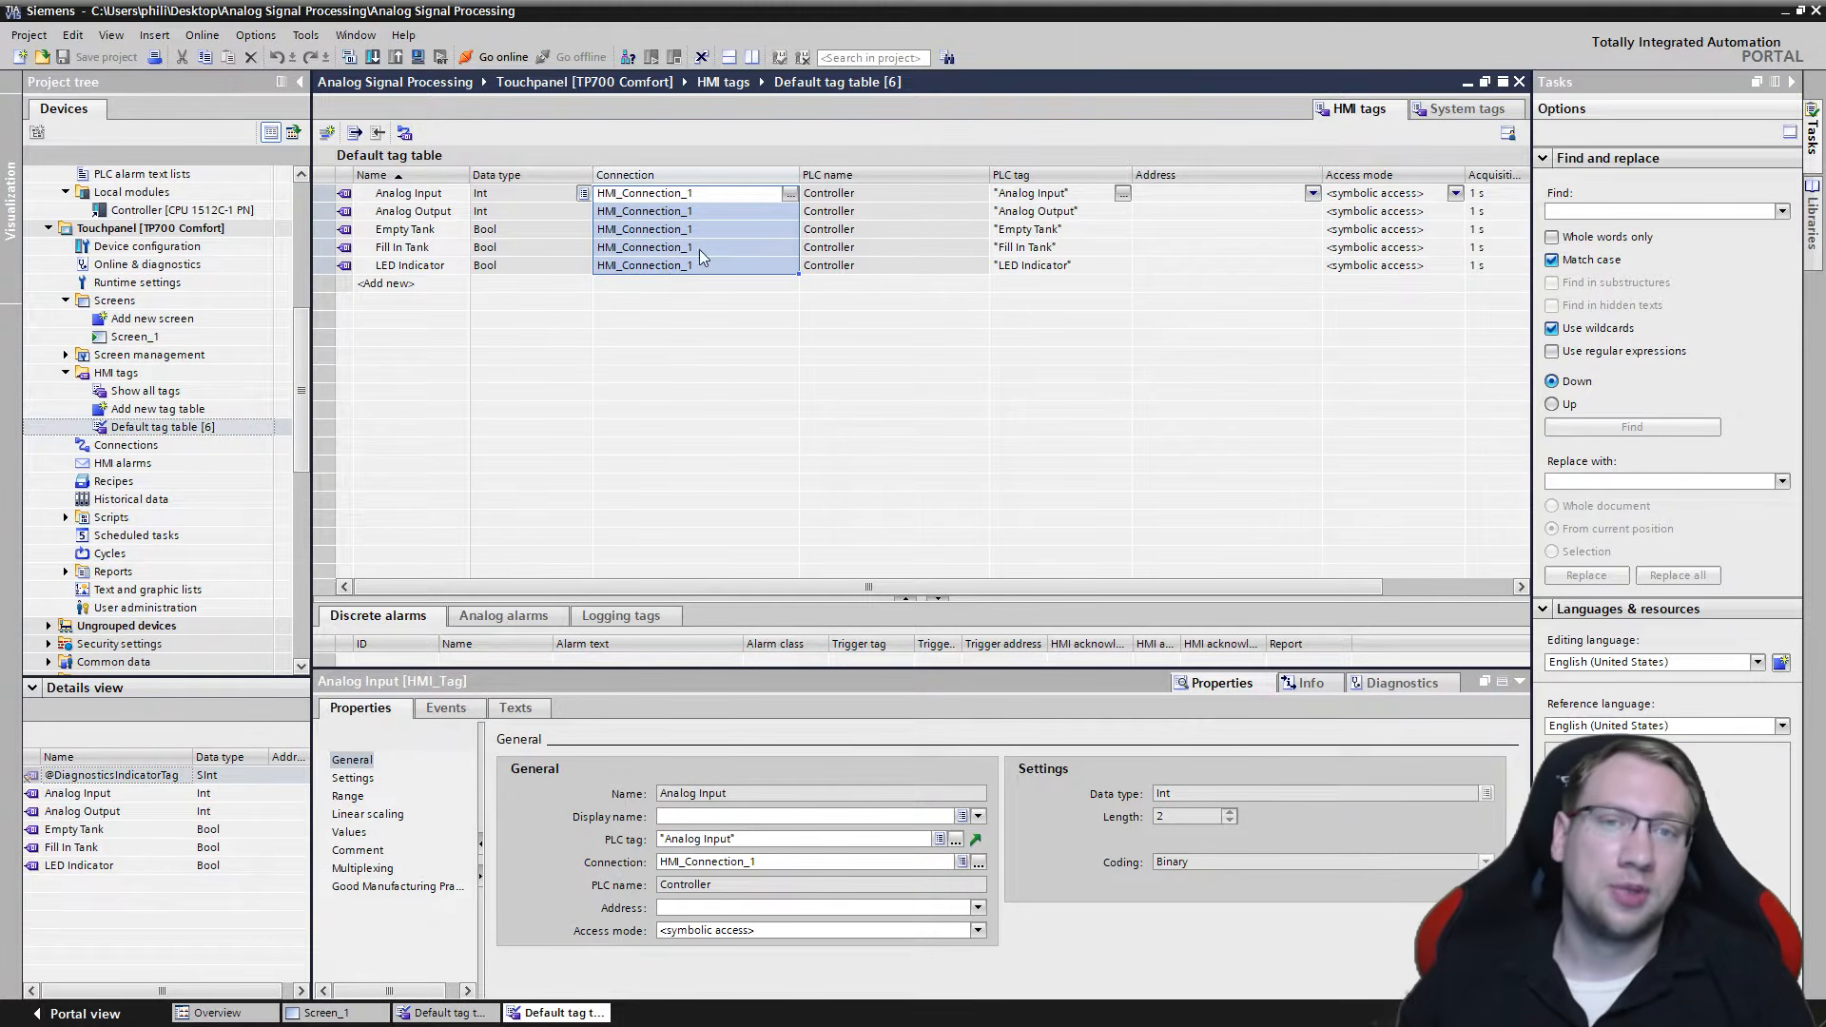
double_click(791, 174)
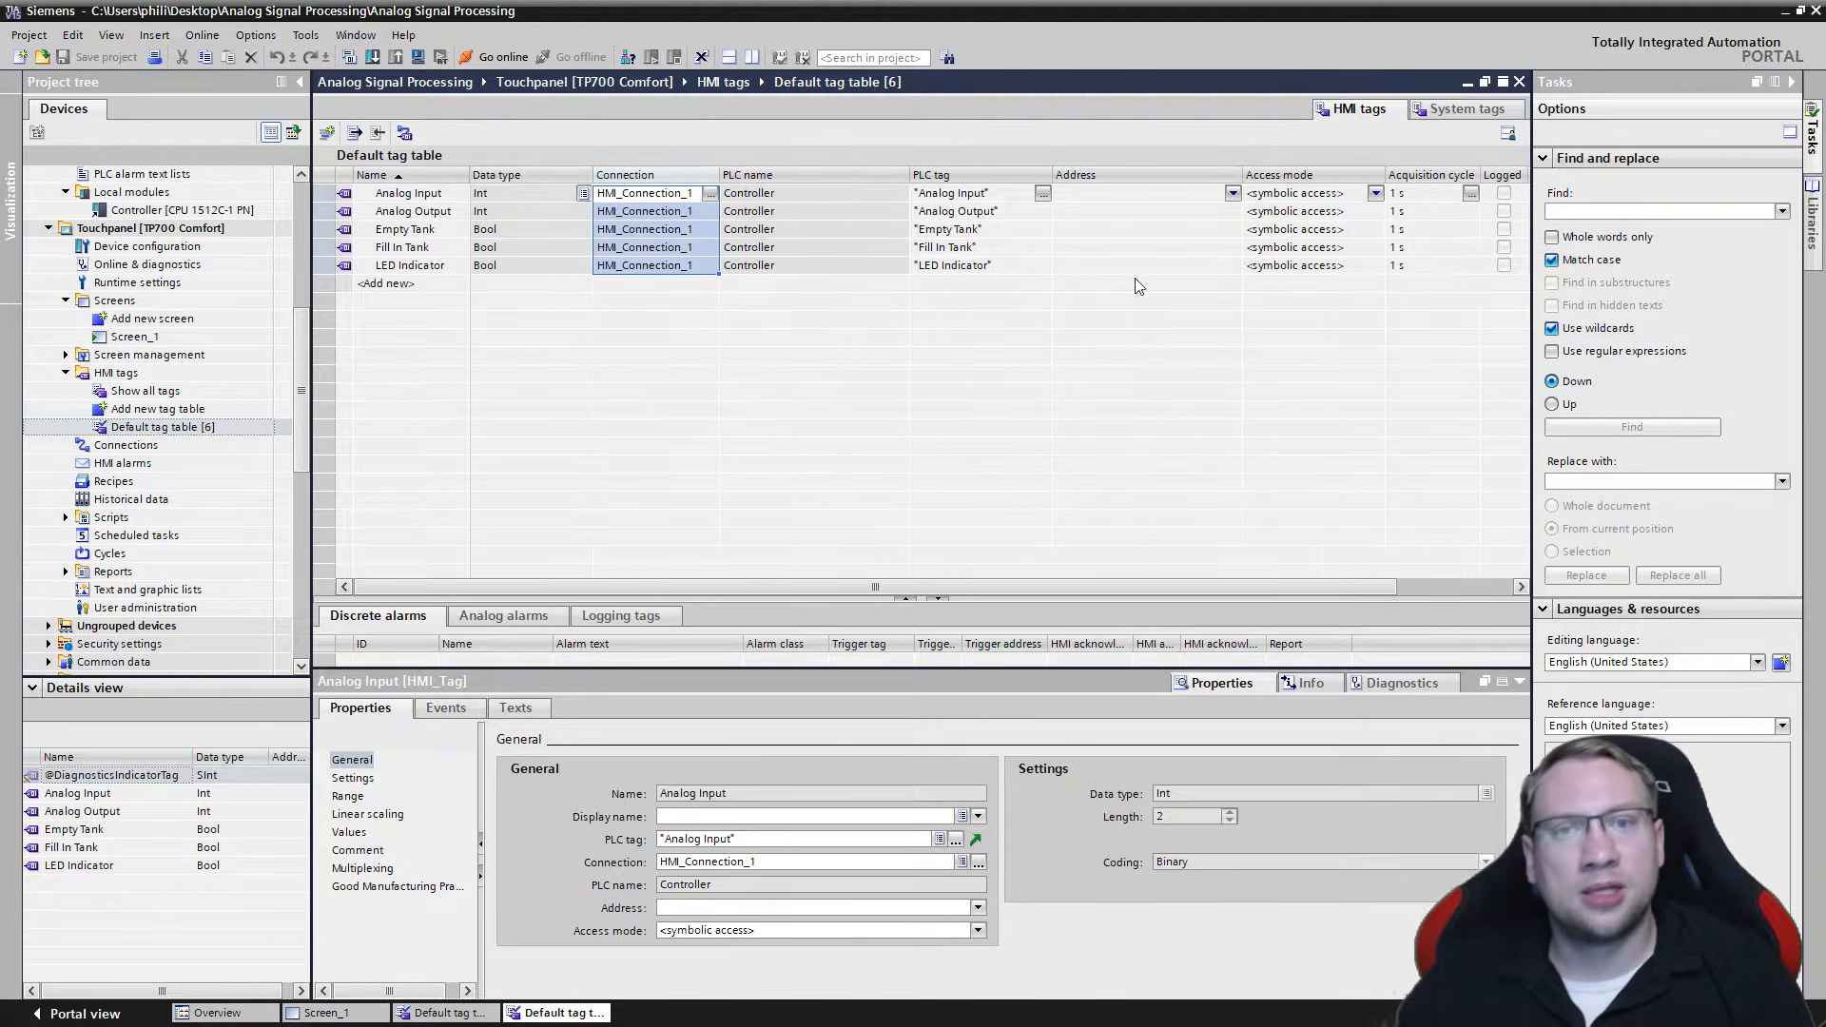
drag(1429, 200, 1436, 268)
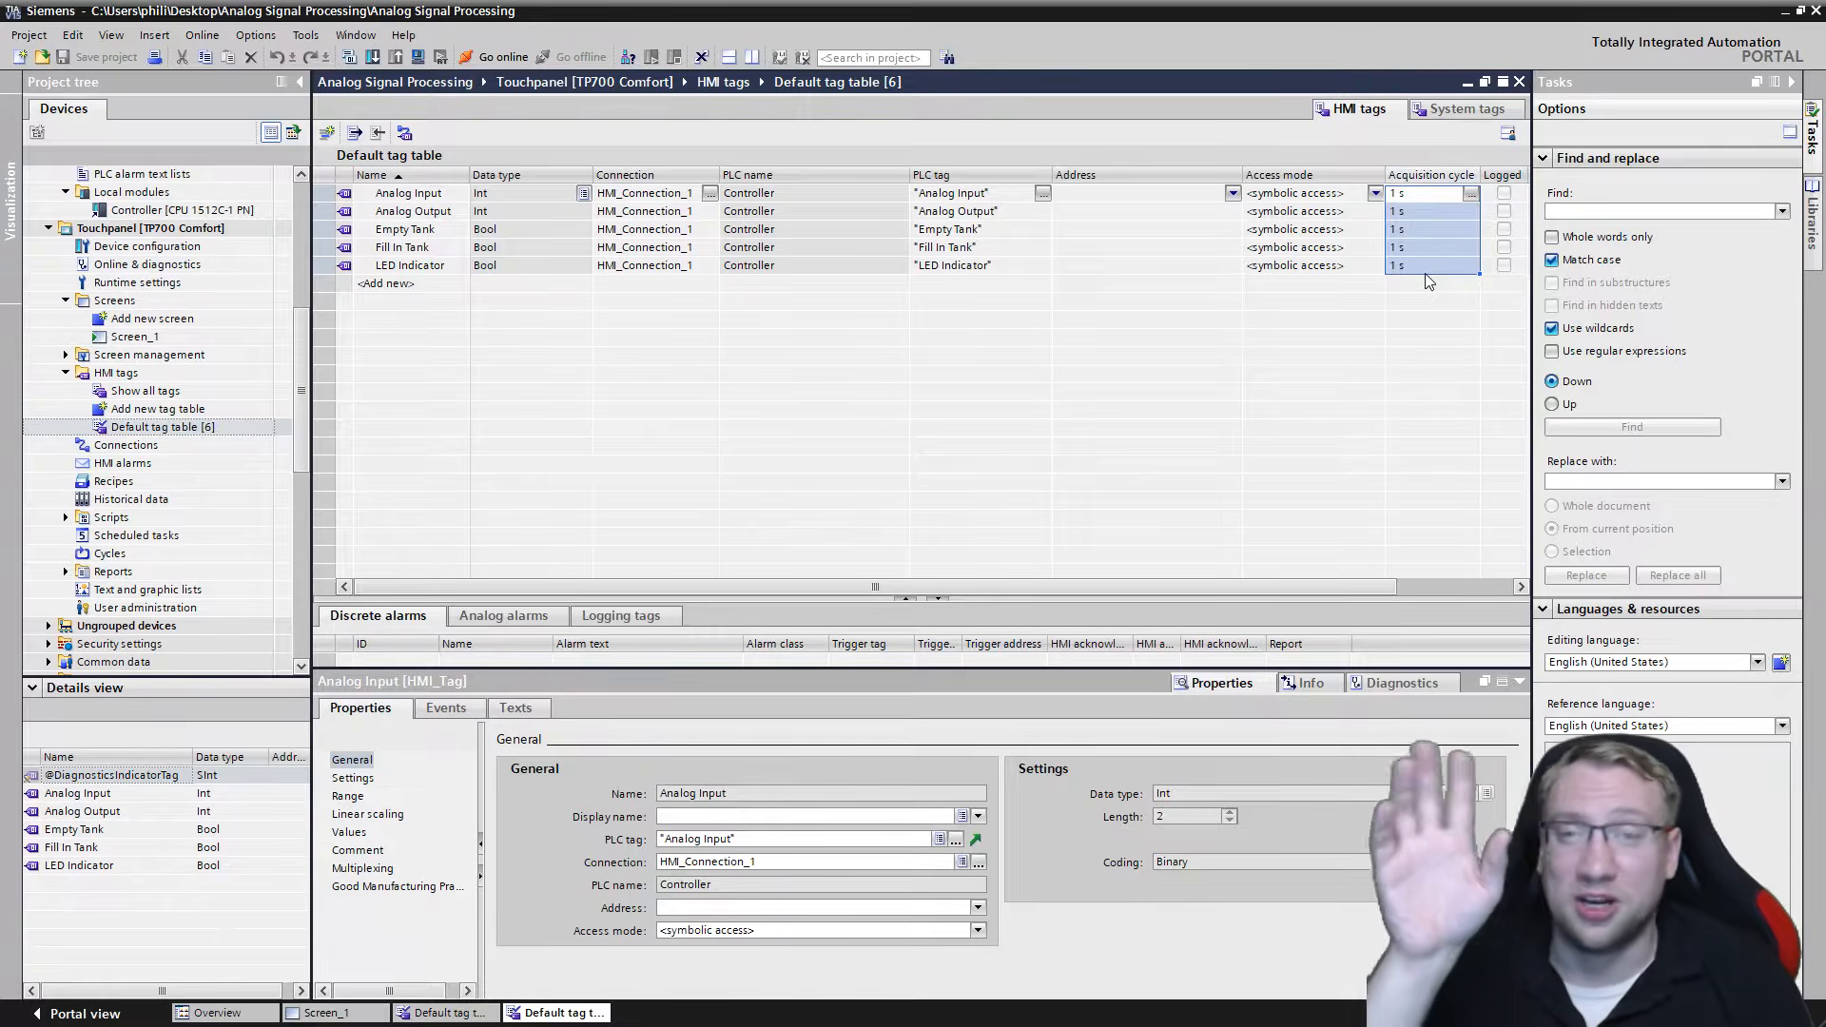
Set the Analog Input HMI tag's acquisition cycle to 100 ms.
click(1419, 207)
click(1430, 195)
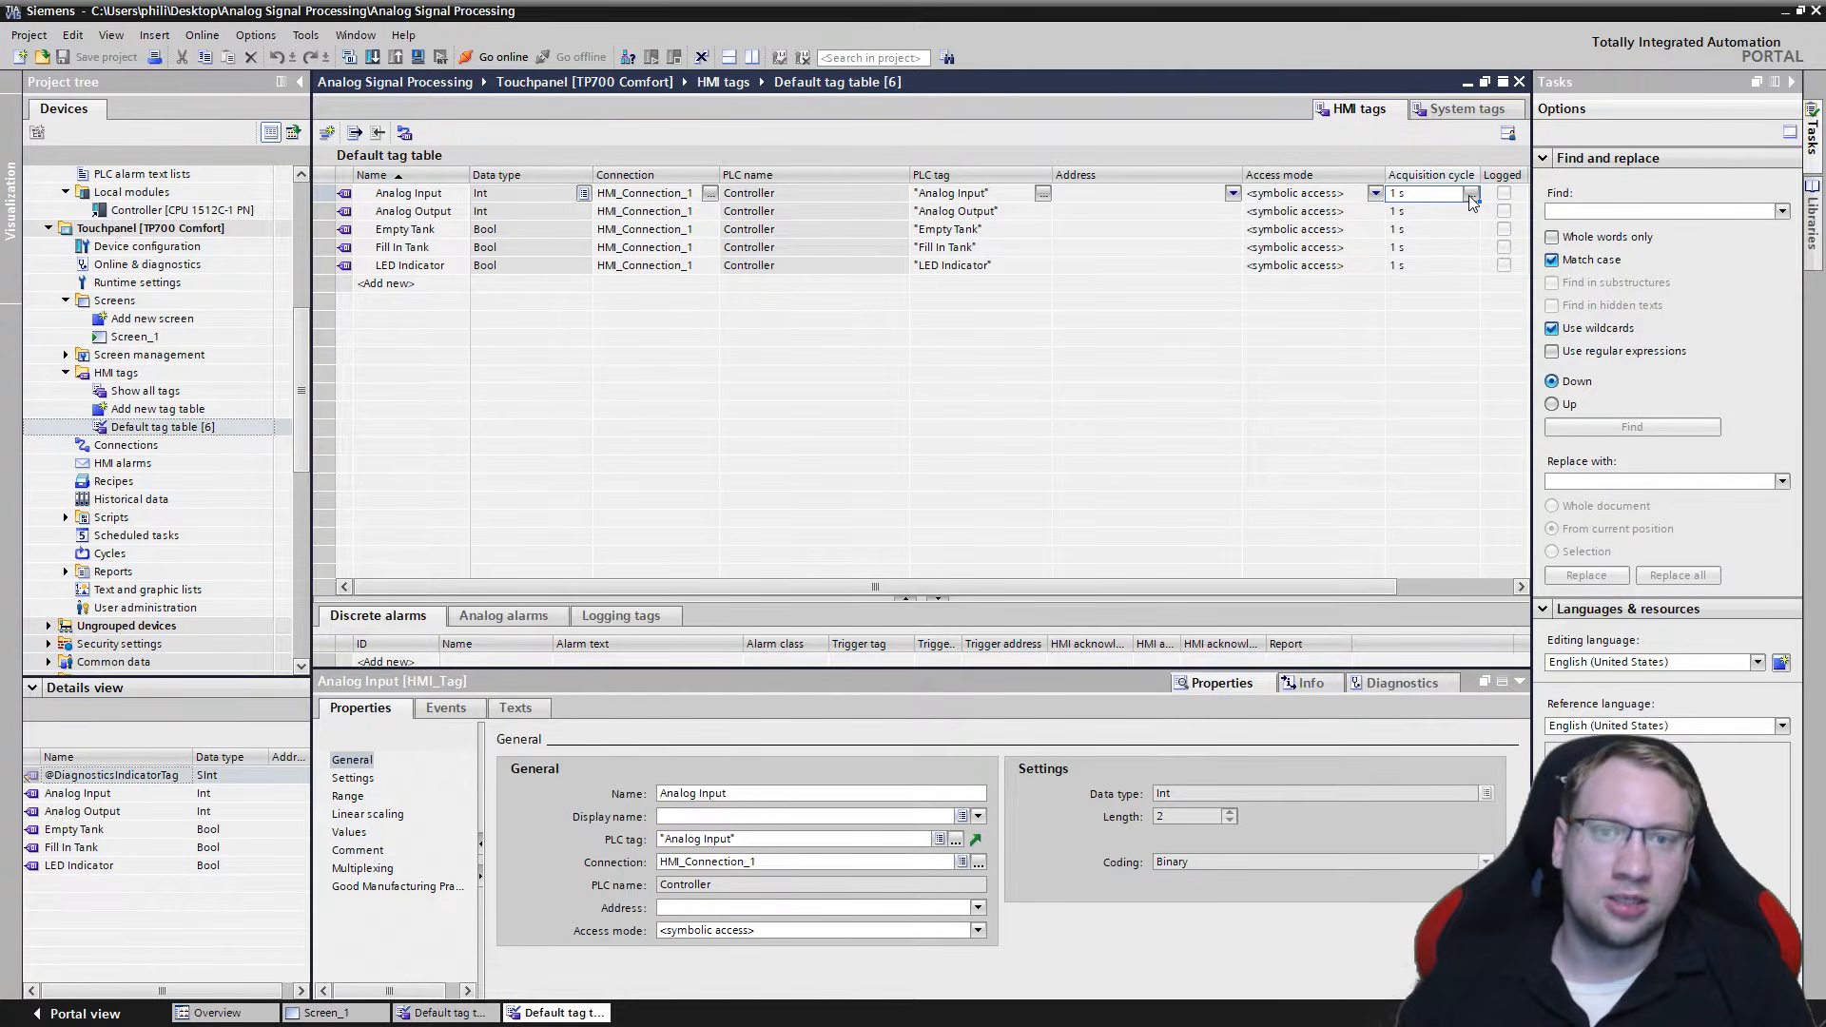
click(1472, 195)
click(1465, 288)
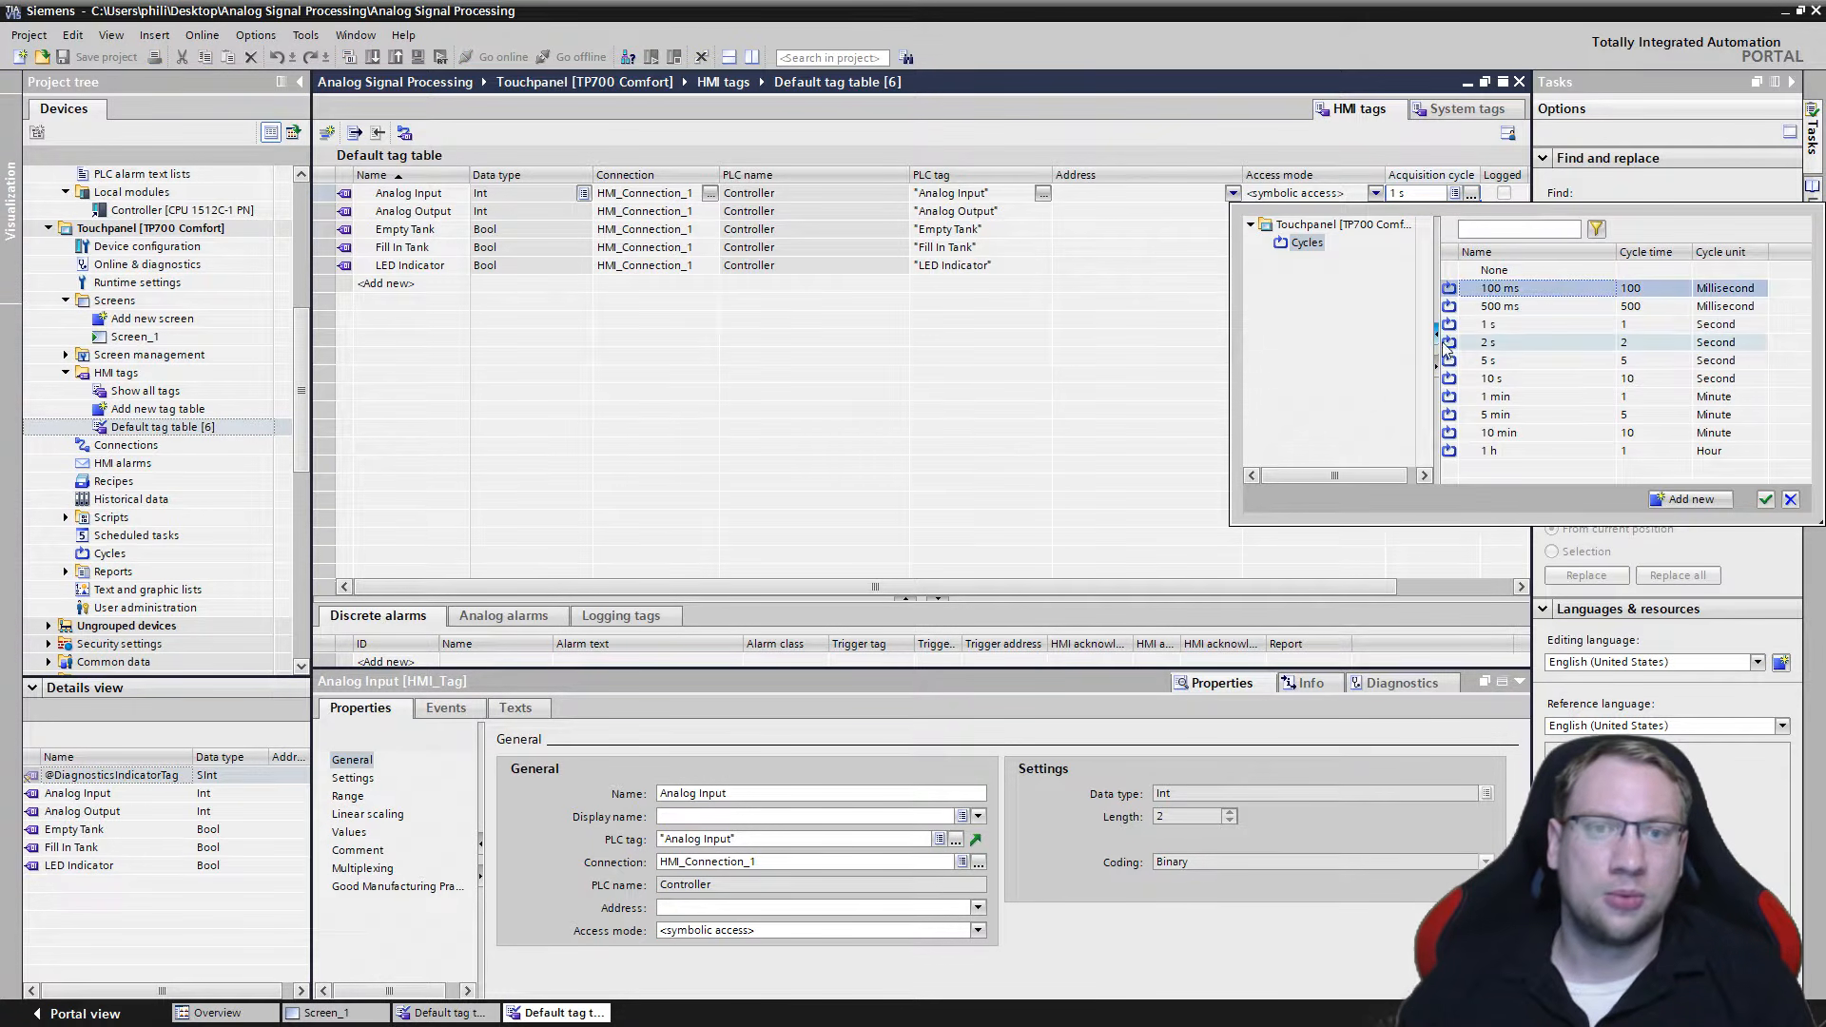
double_click(1500, 288)
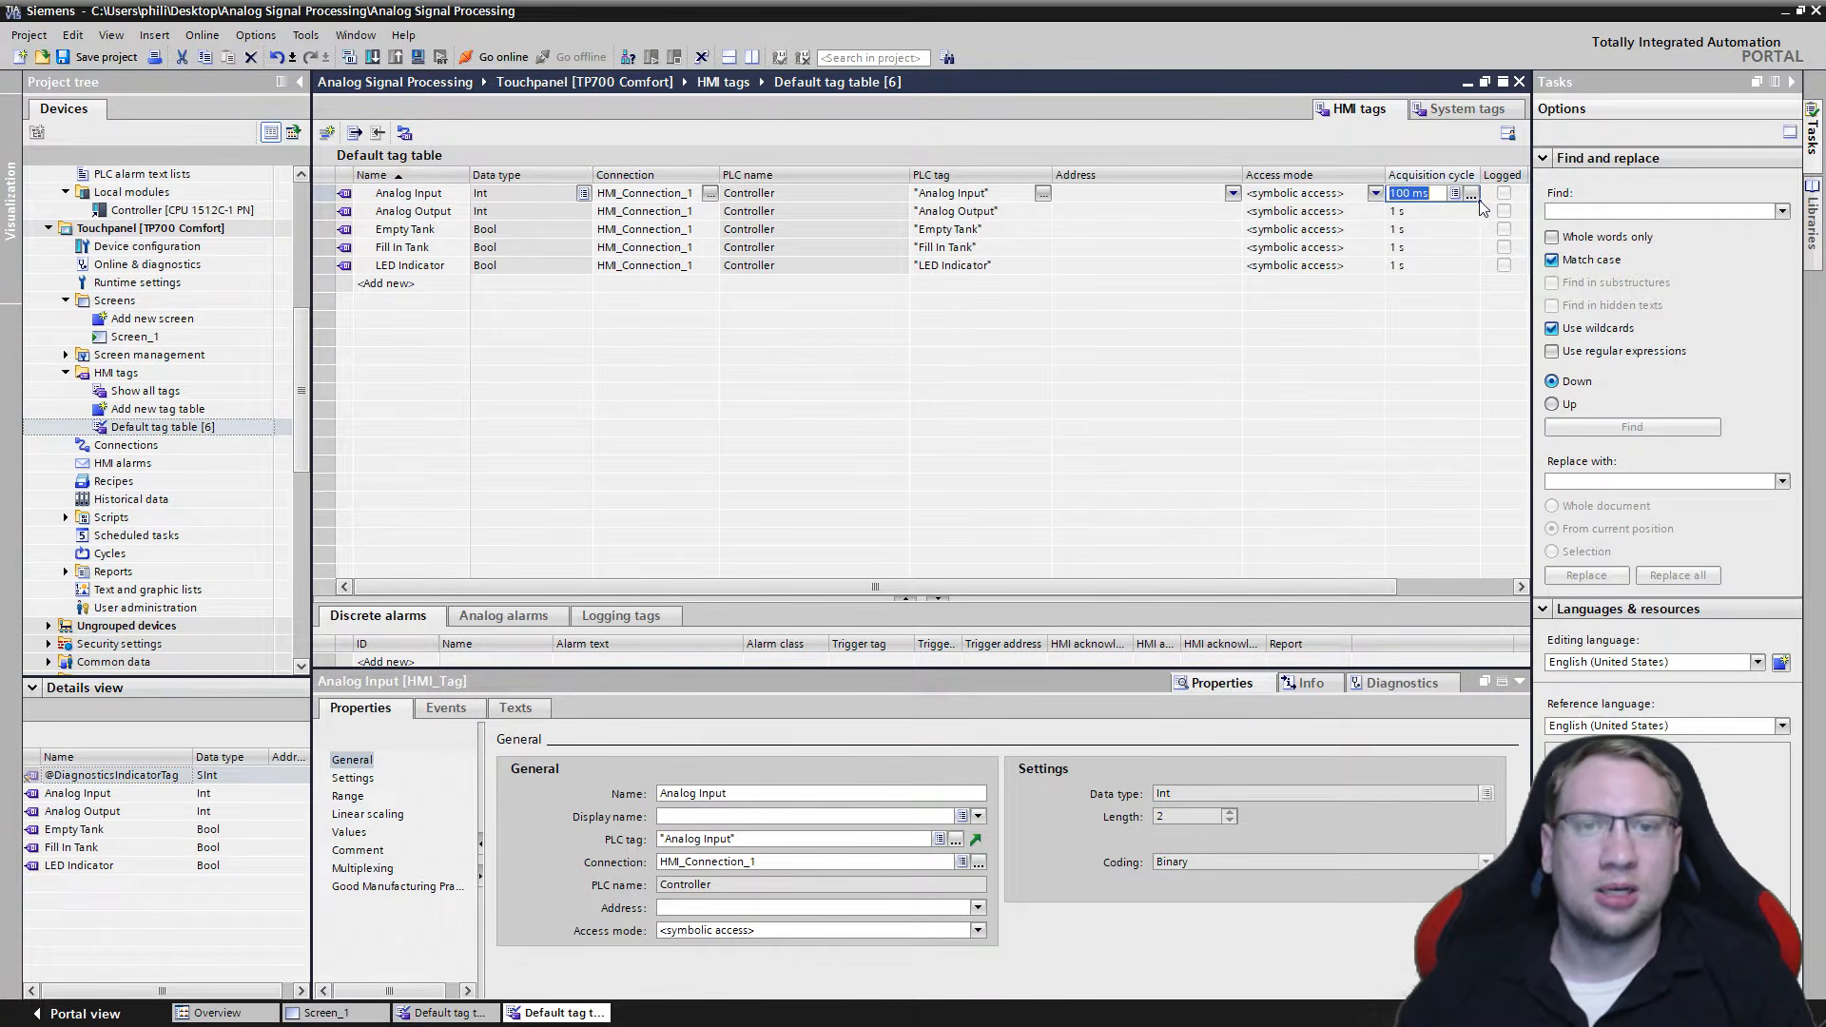
Fill the 100 ms acquisition cycle down to the LED Indicator tag, overwriting the tag attributes, and save the project.
drag(1480, 202, 1480, 270)
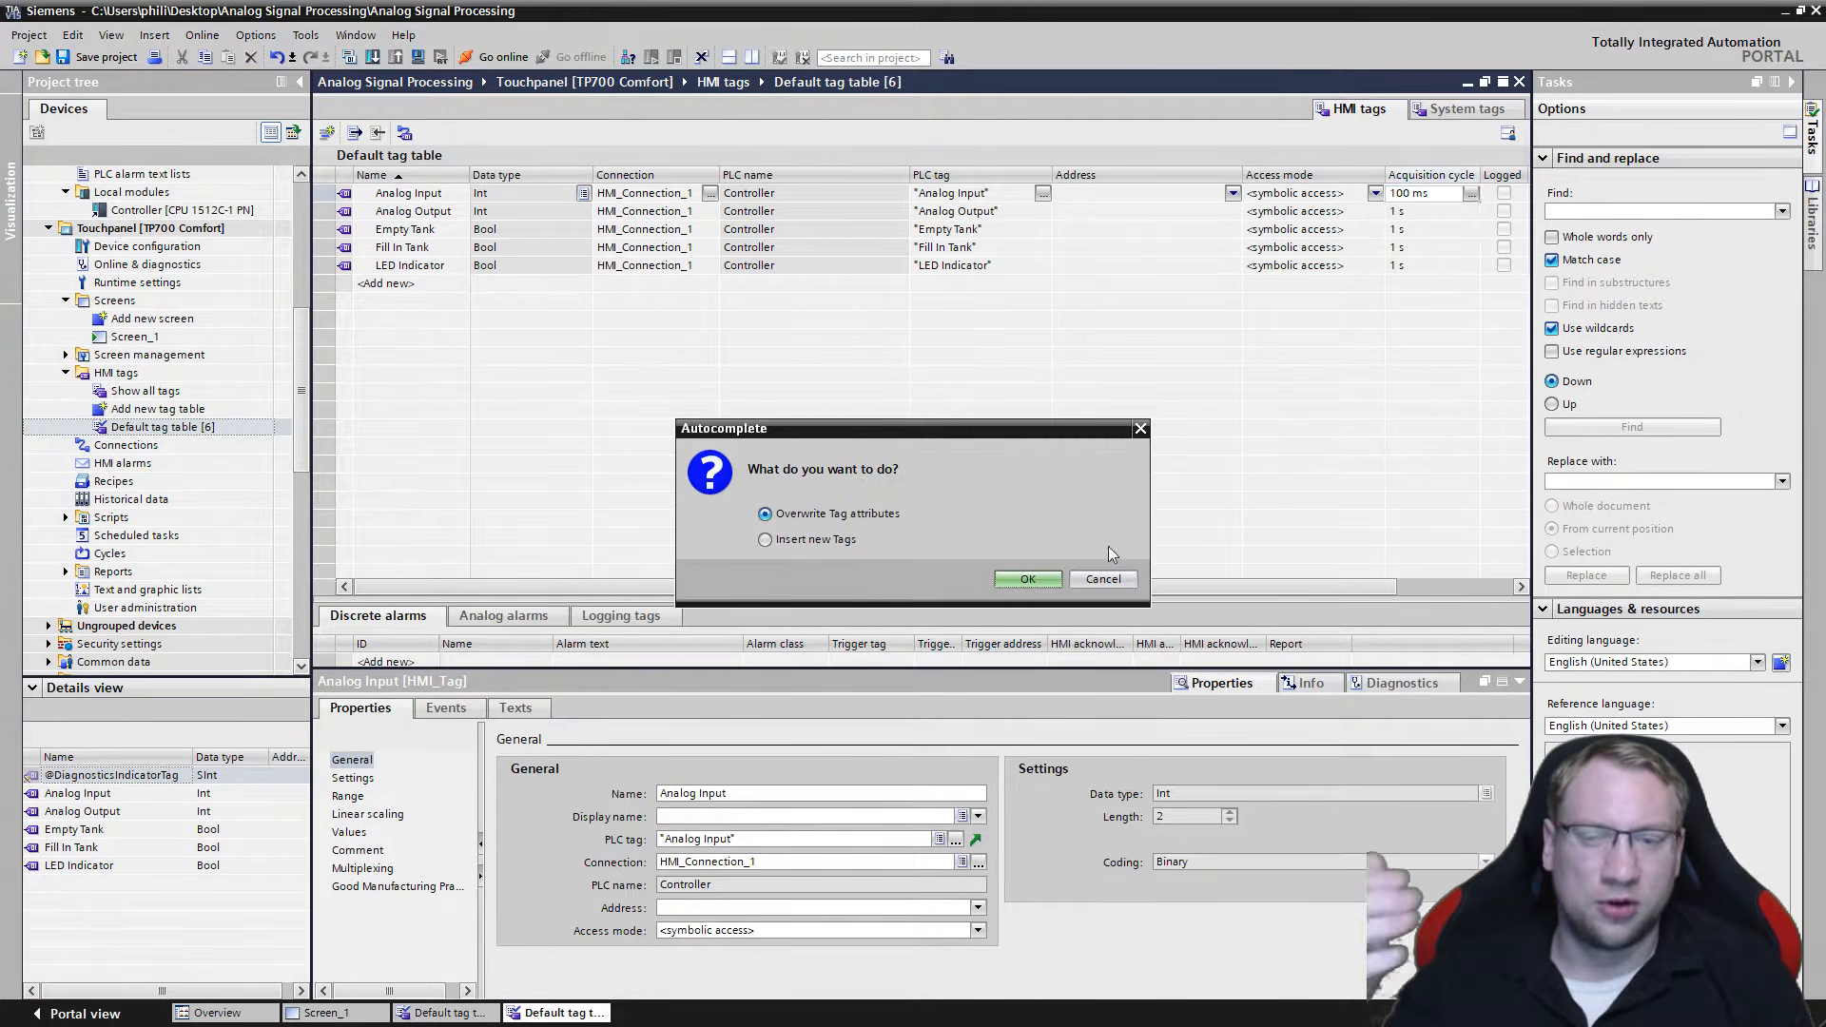
click(1027, 580)
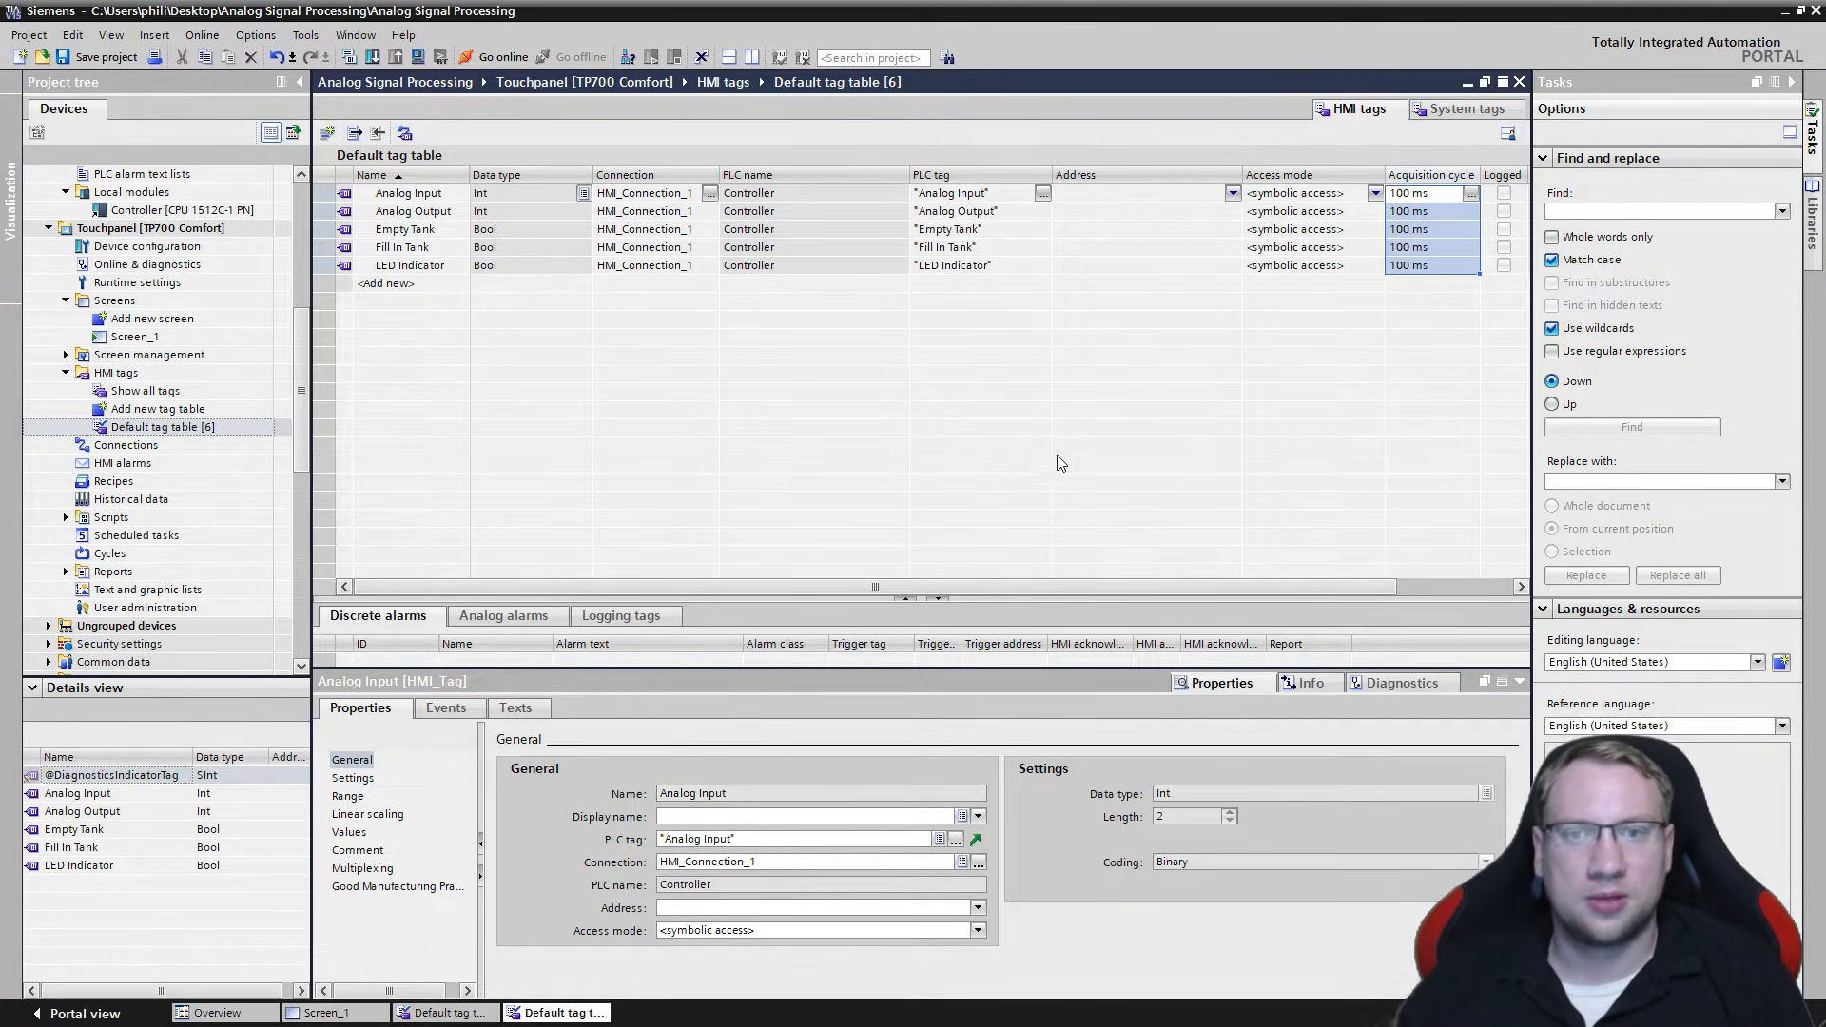
click(1094, 229)
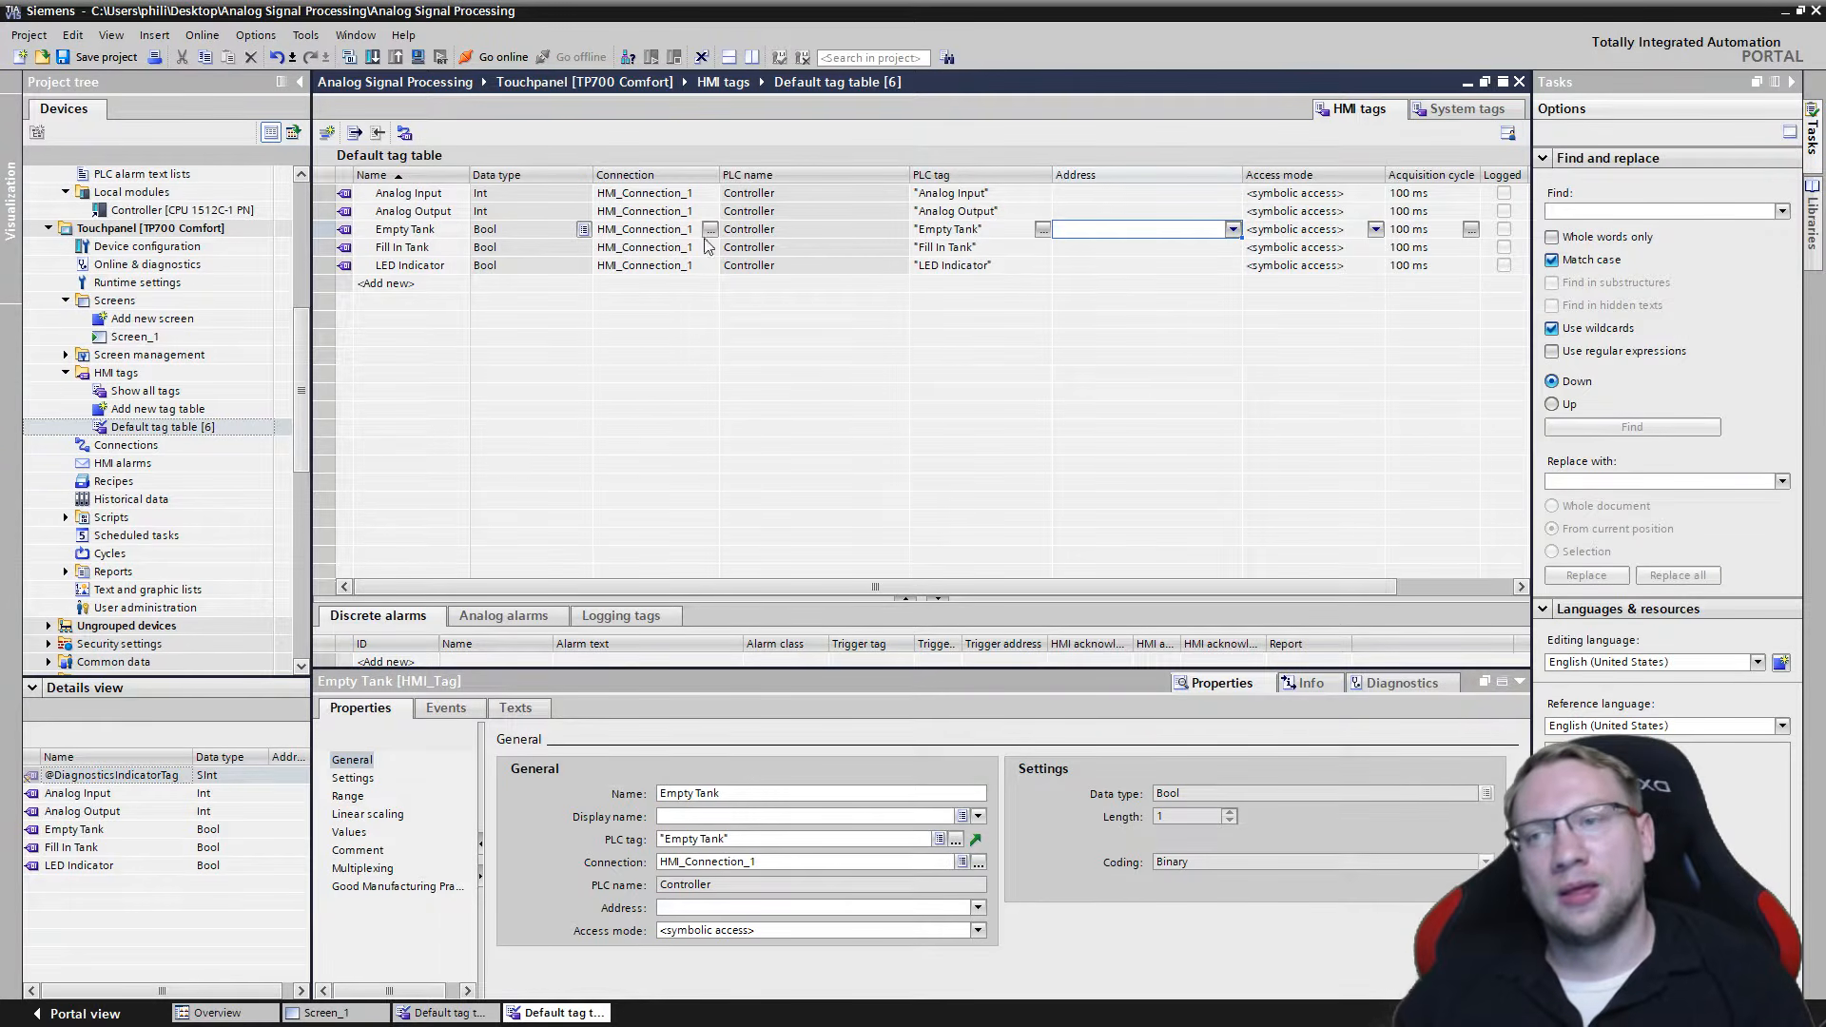
key(ctrl+s)
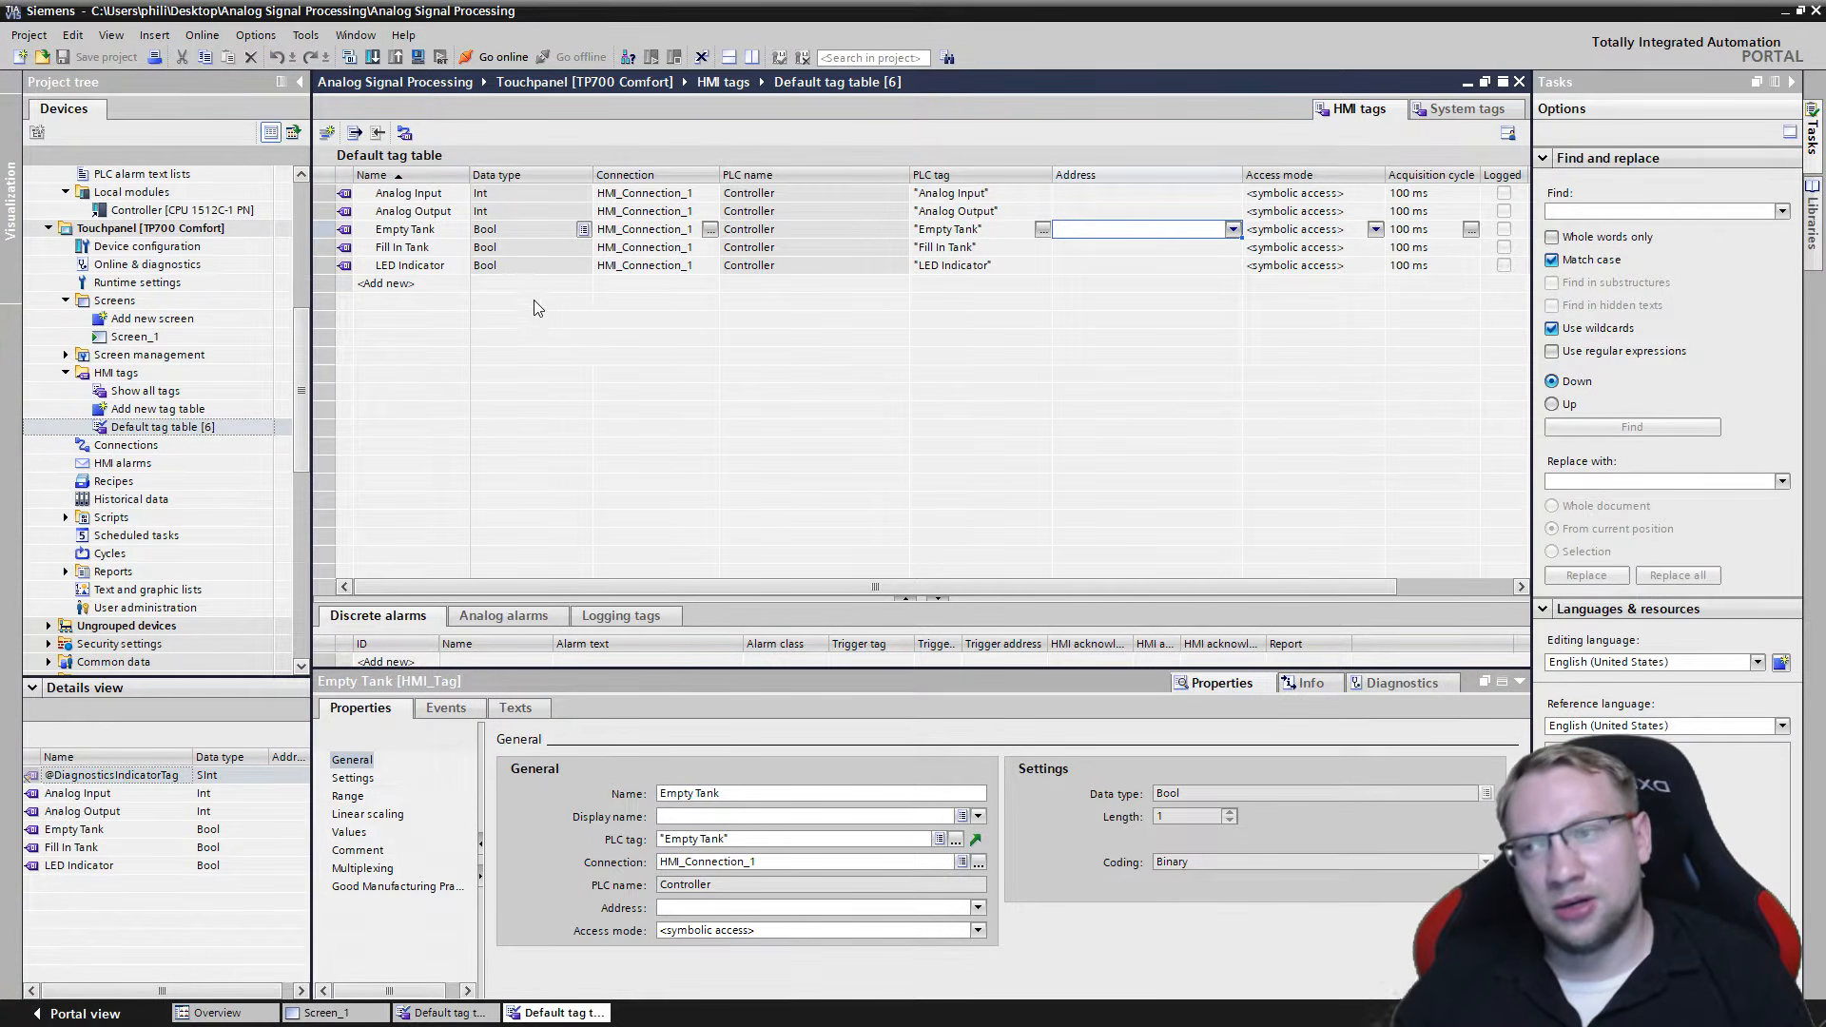
Rename the Empty Tank HMI tag as RDXCTCZ while keeping its link to the Empty Tank PLC tag.
double_click(447, 231)
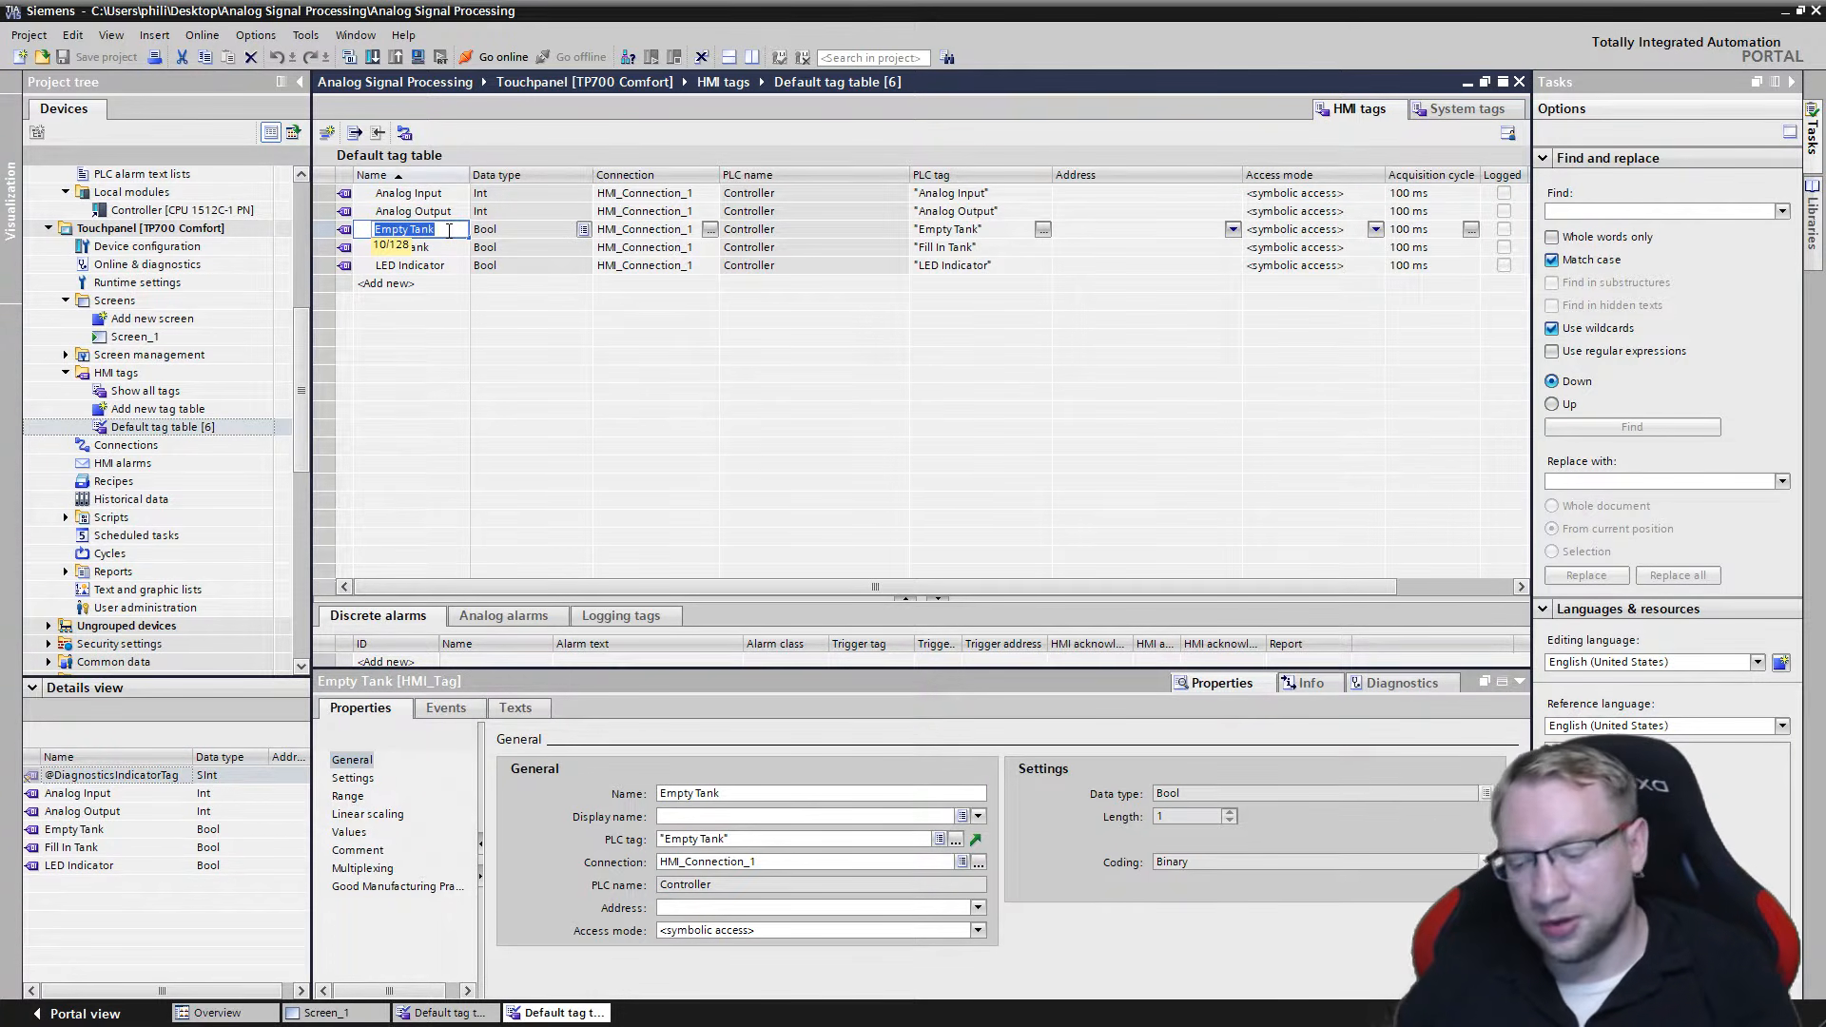
text(RDXCTCZ)
key(Return)
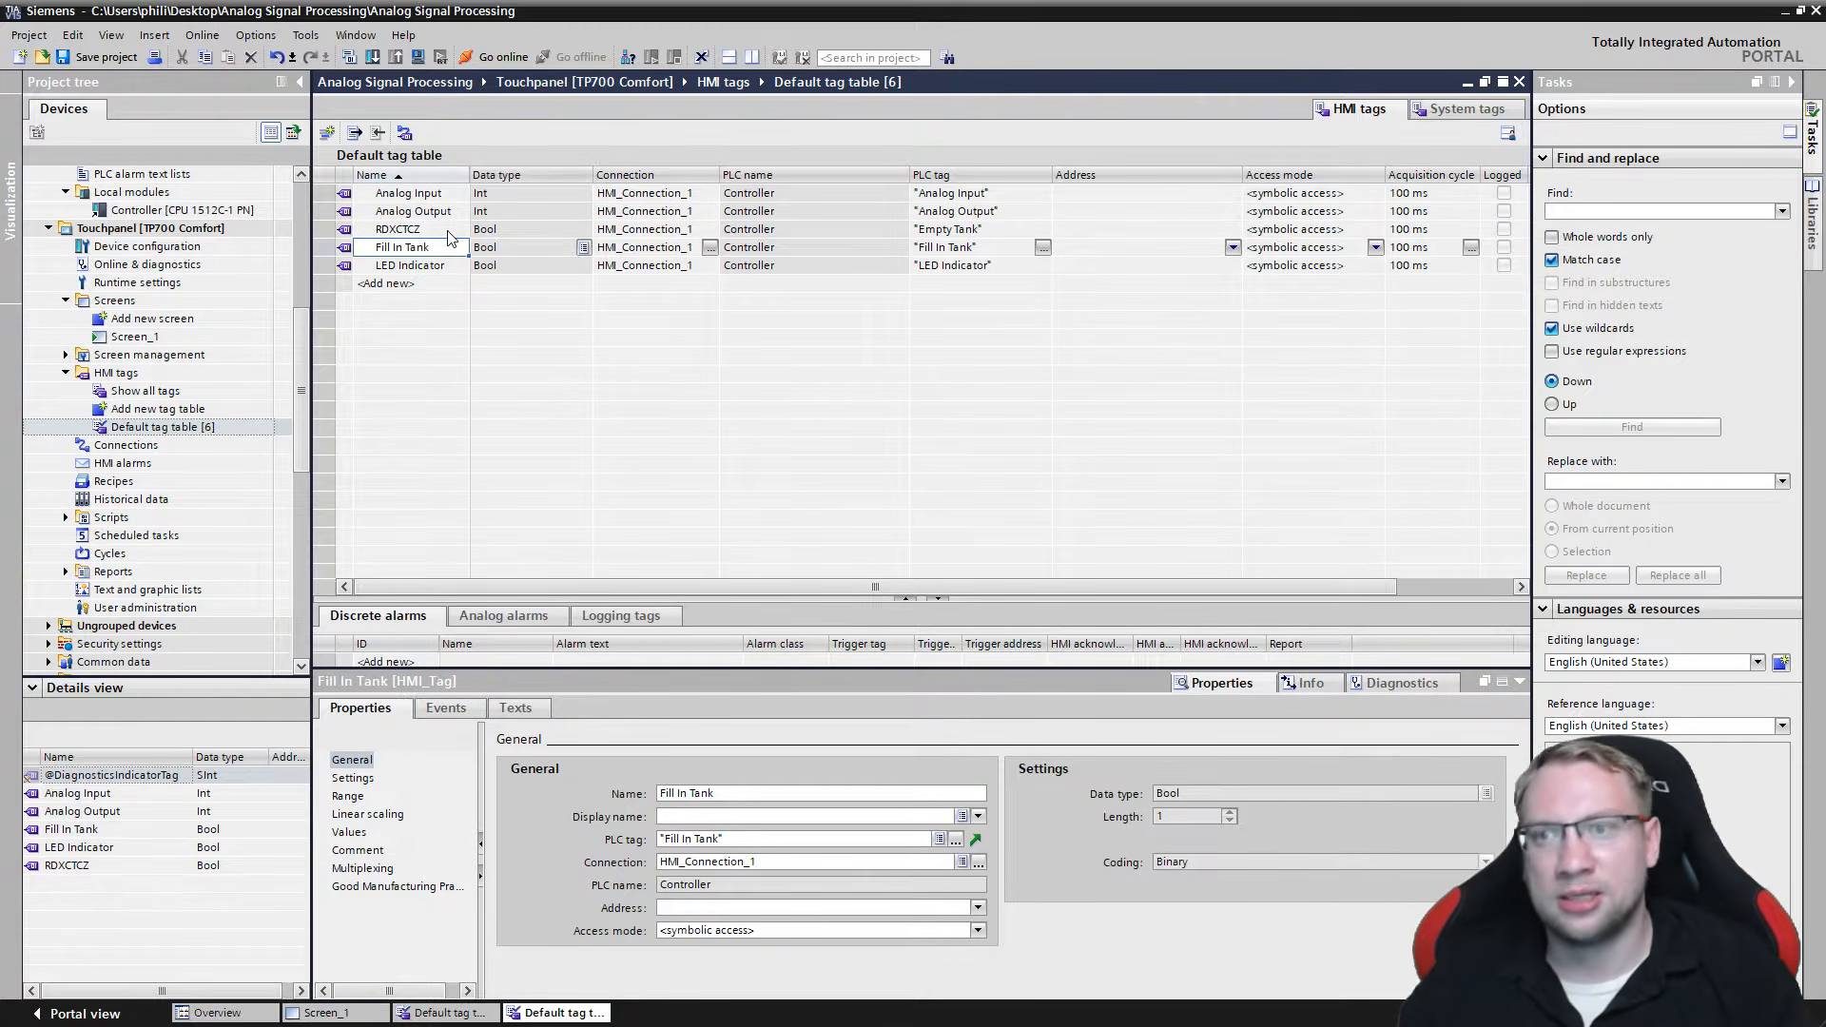
click(447, 231)
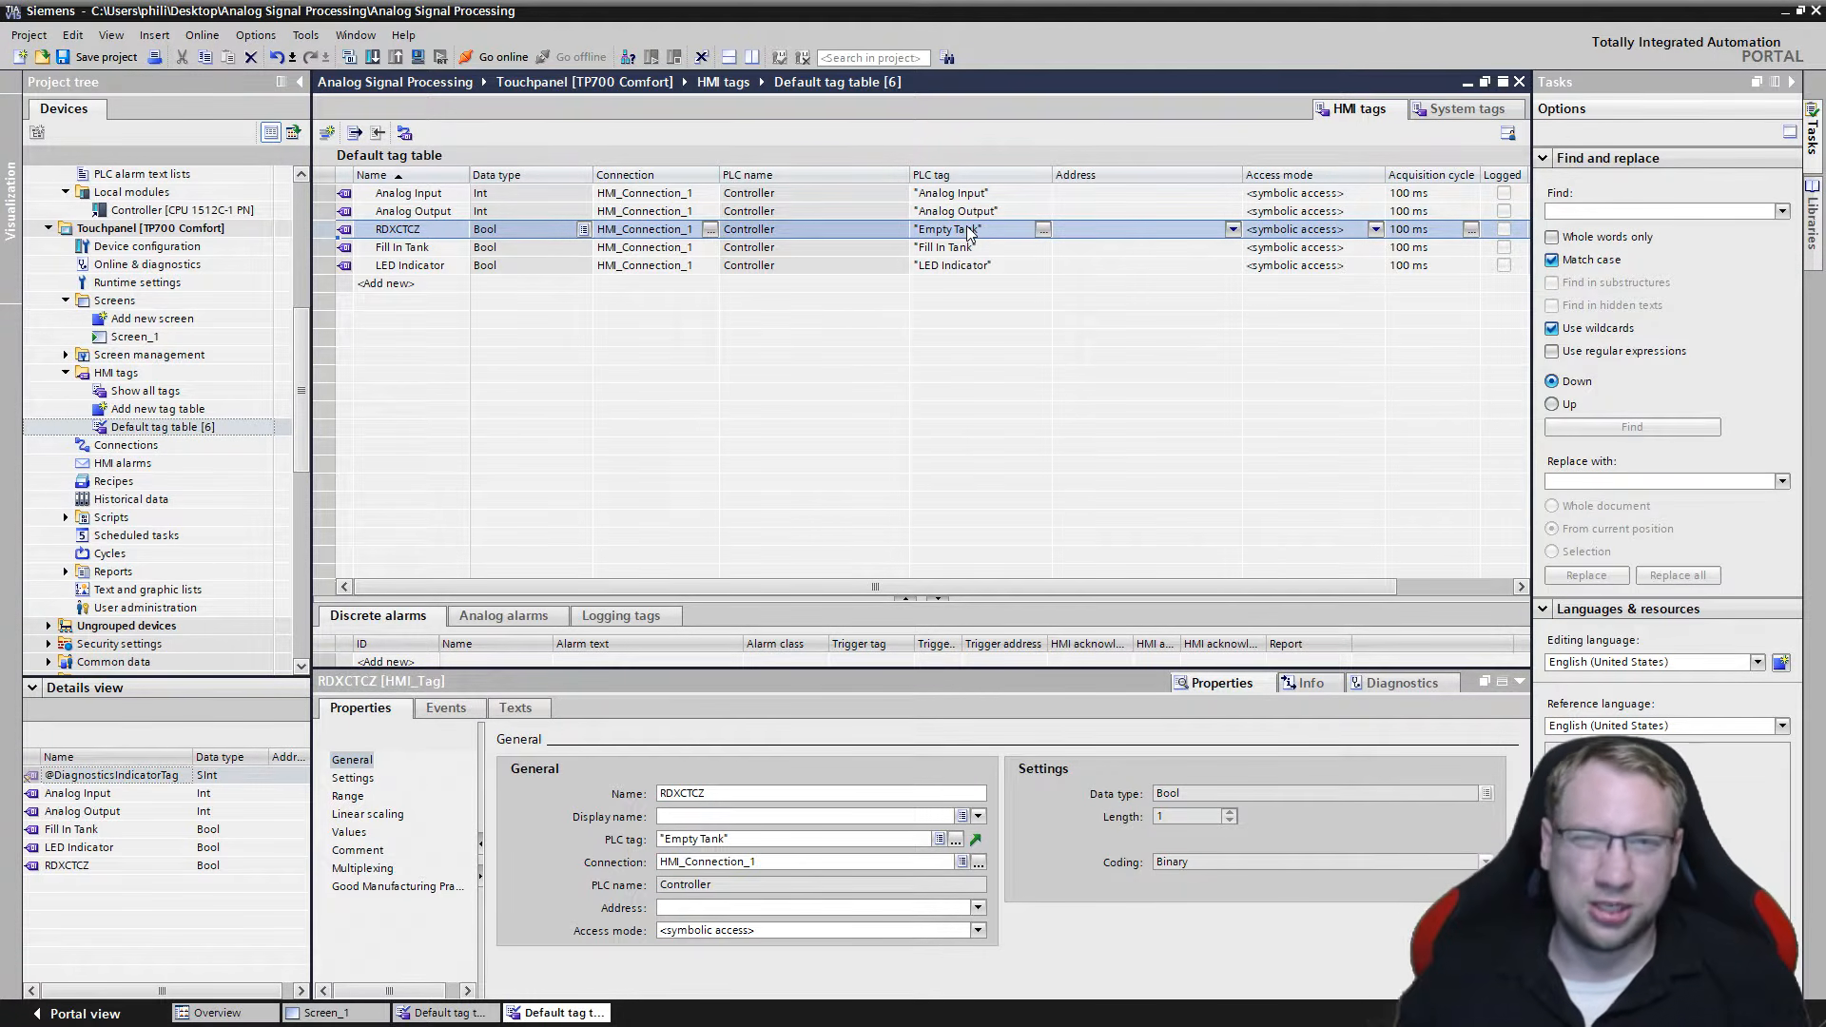
Change the RDXCTCZ HMI tag's name back to Empty Tank and save the project.
double_click(434, 232)
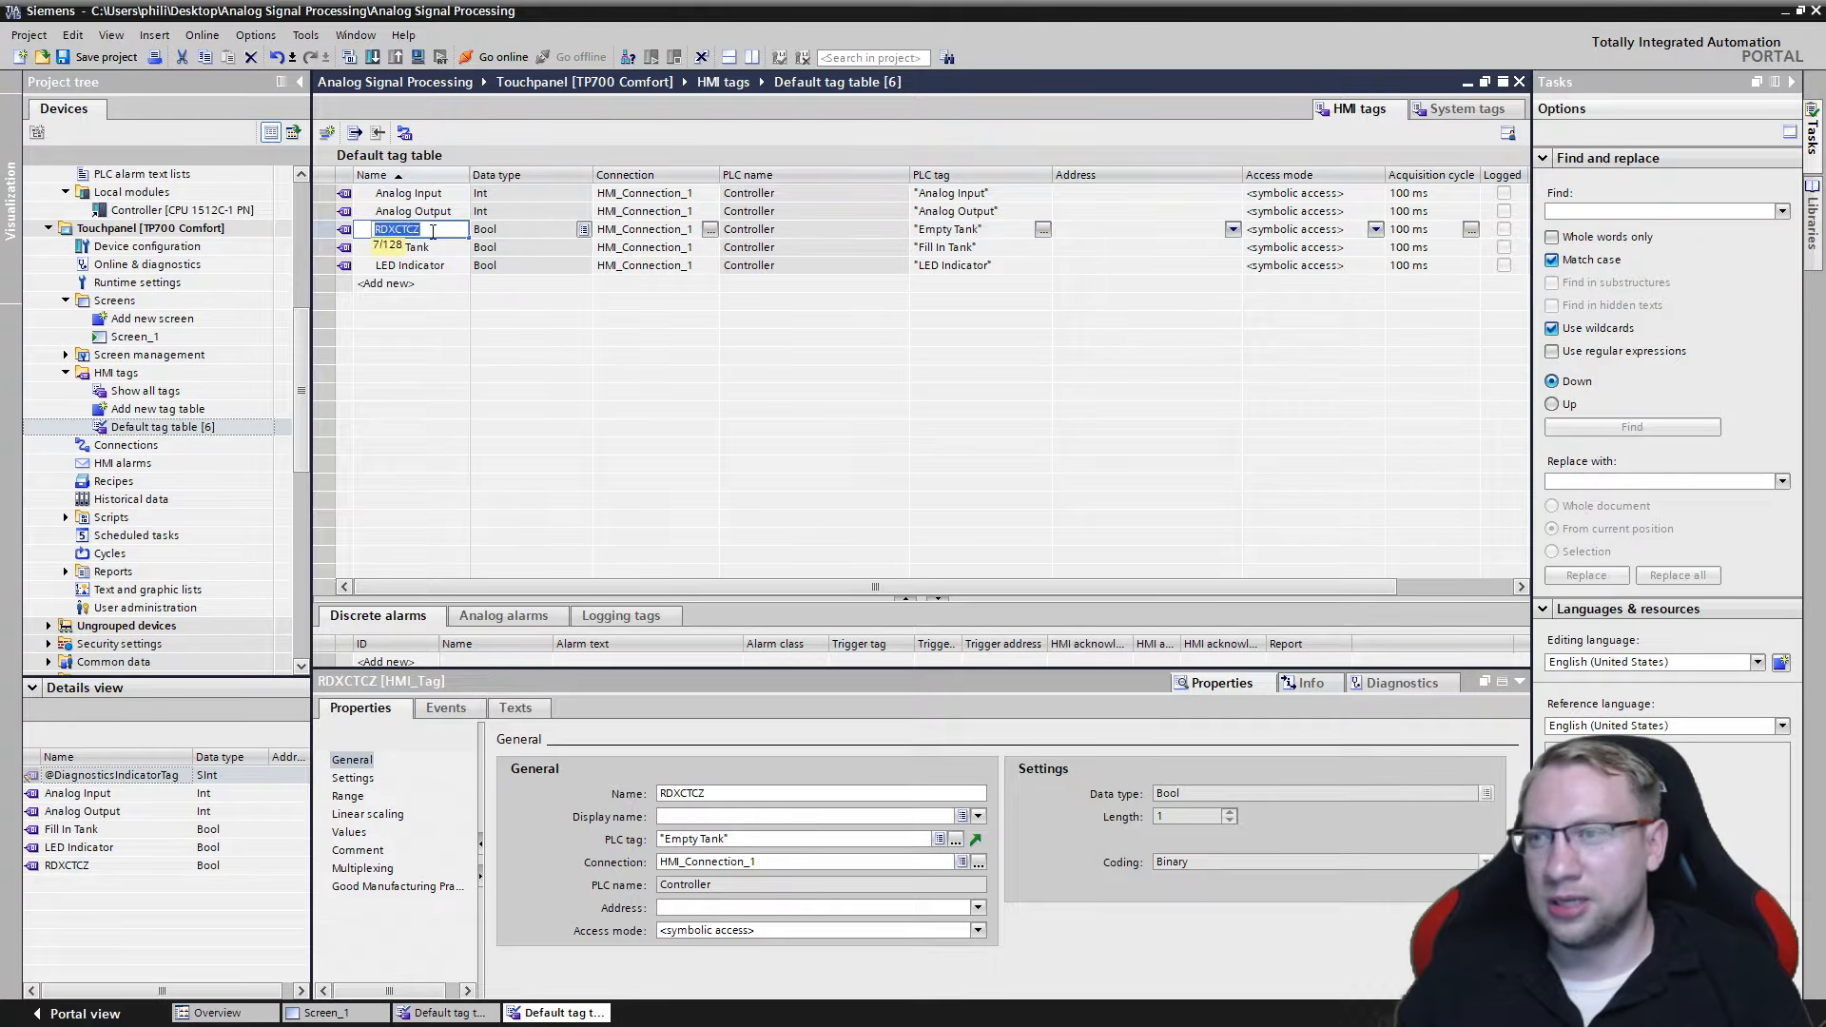
text(Empty Tank)
key(Return)
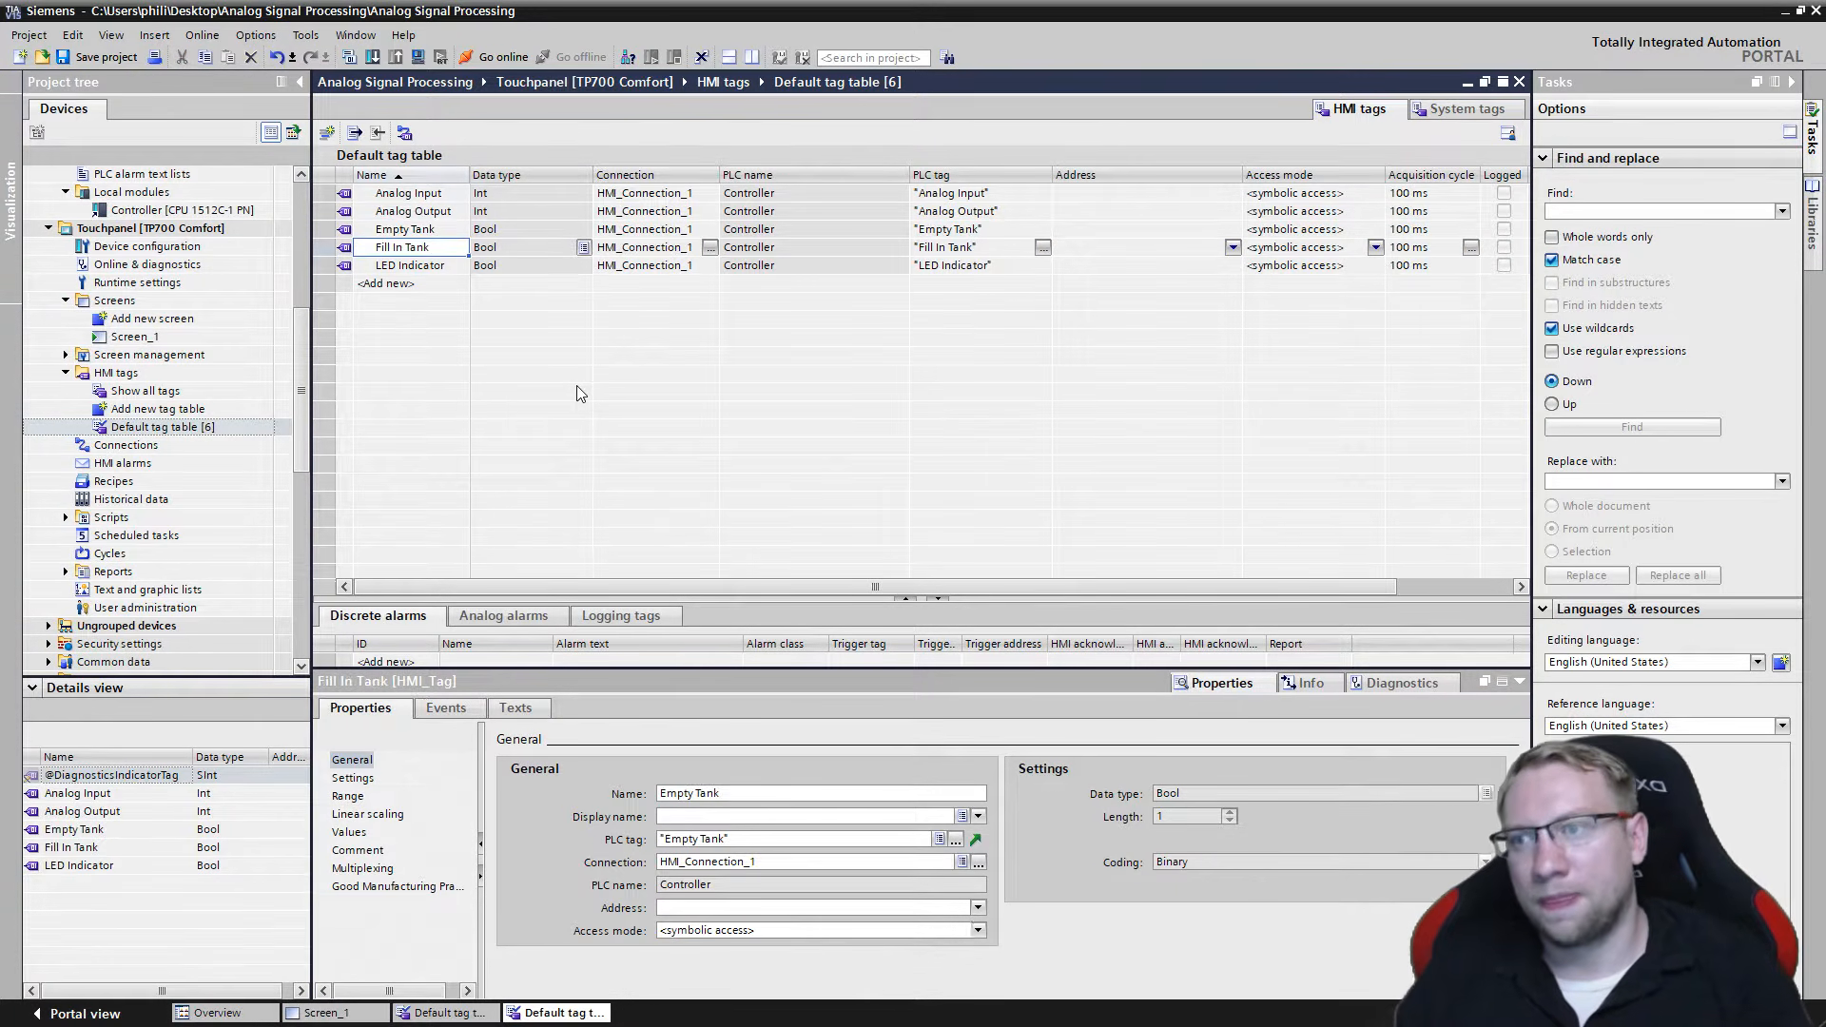
click(108, 61)
Start simulating the CPU 1512C-1 PN controller, search for the target via Direct at slot '1 X1', and begin loading to it.
scroll(190, 391, up, 7)
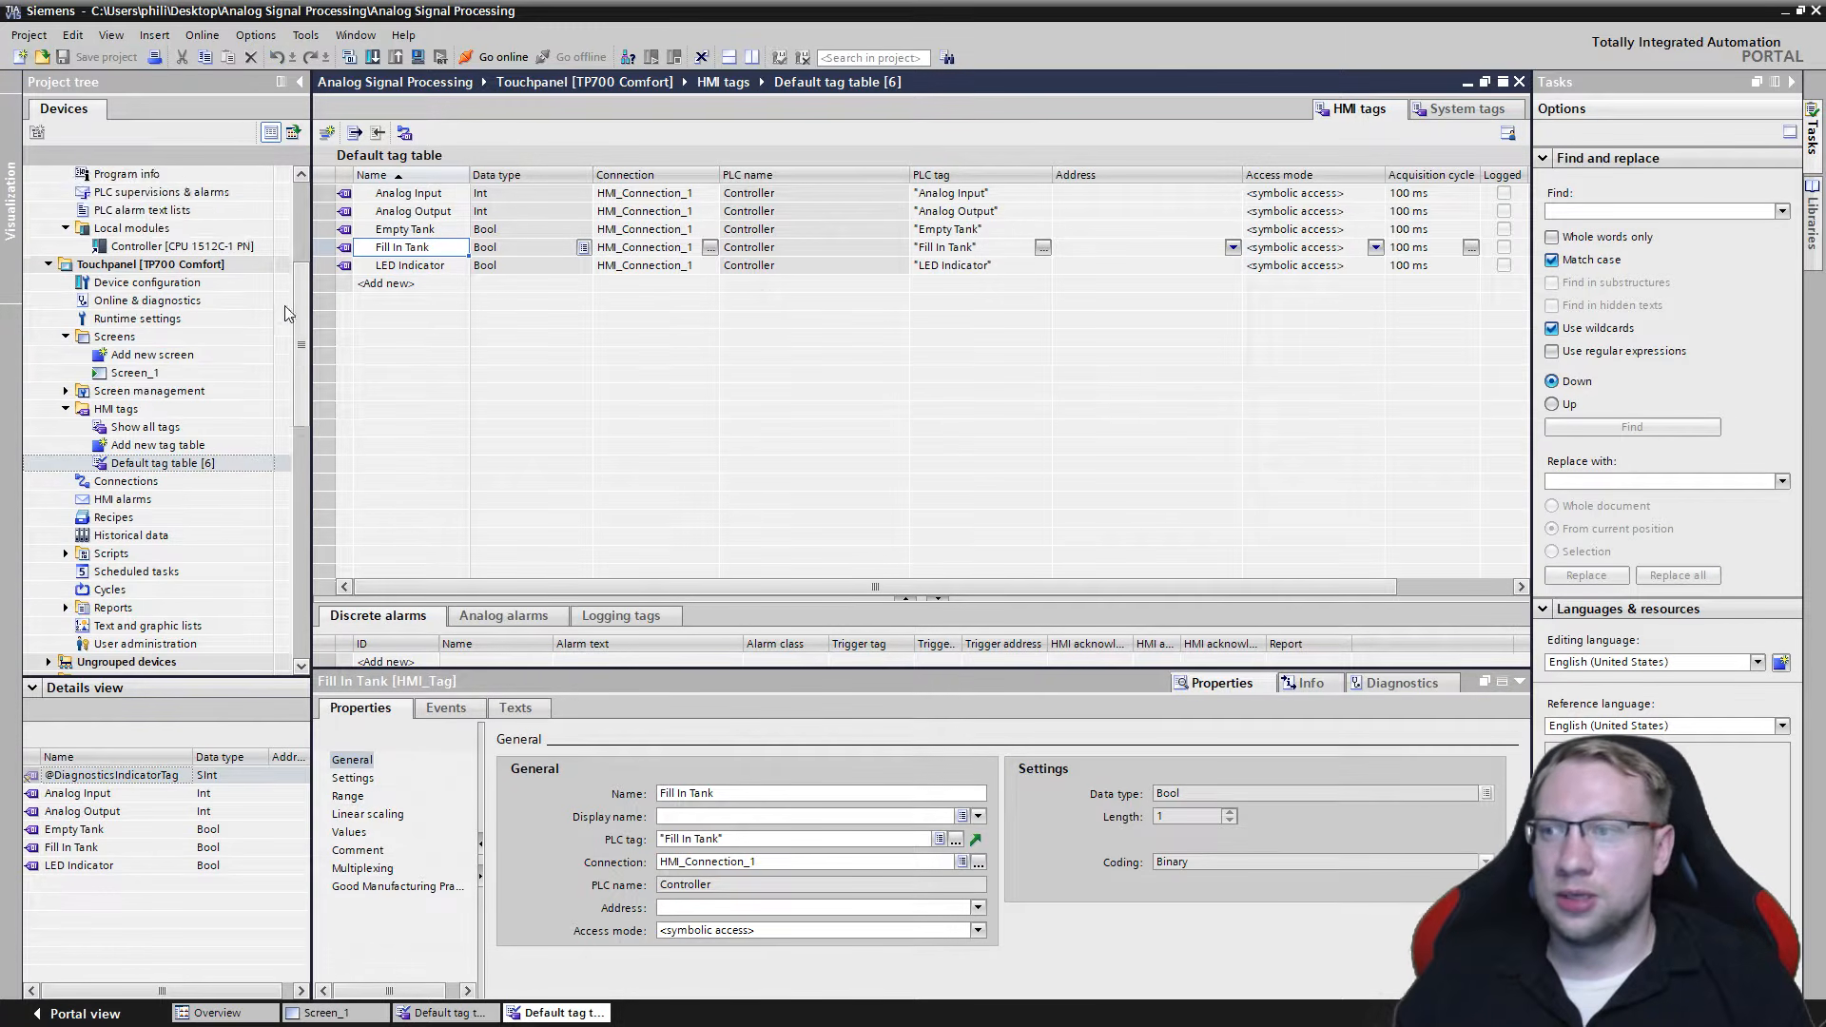
click(143, 229)
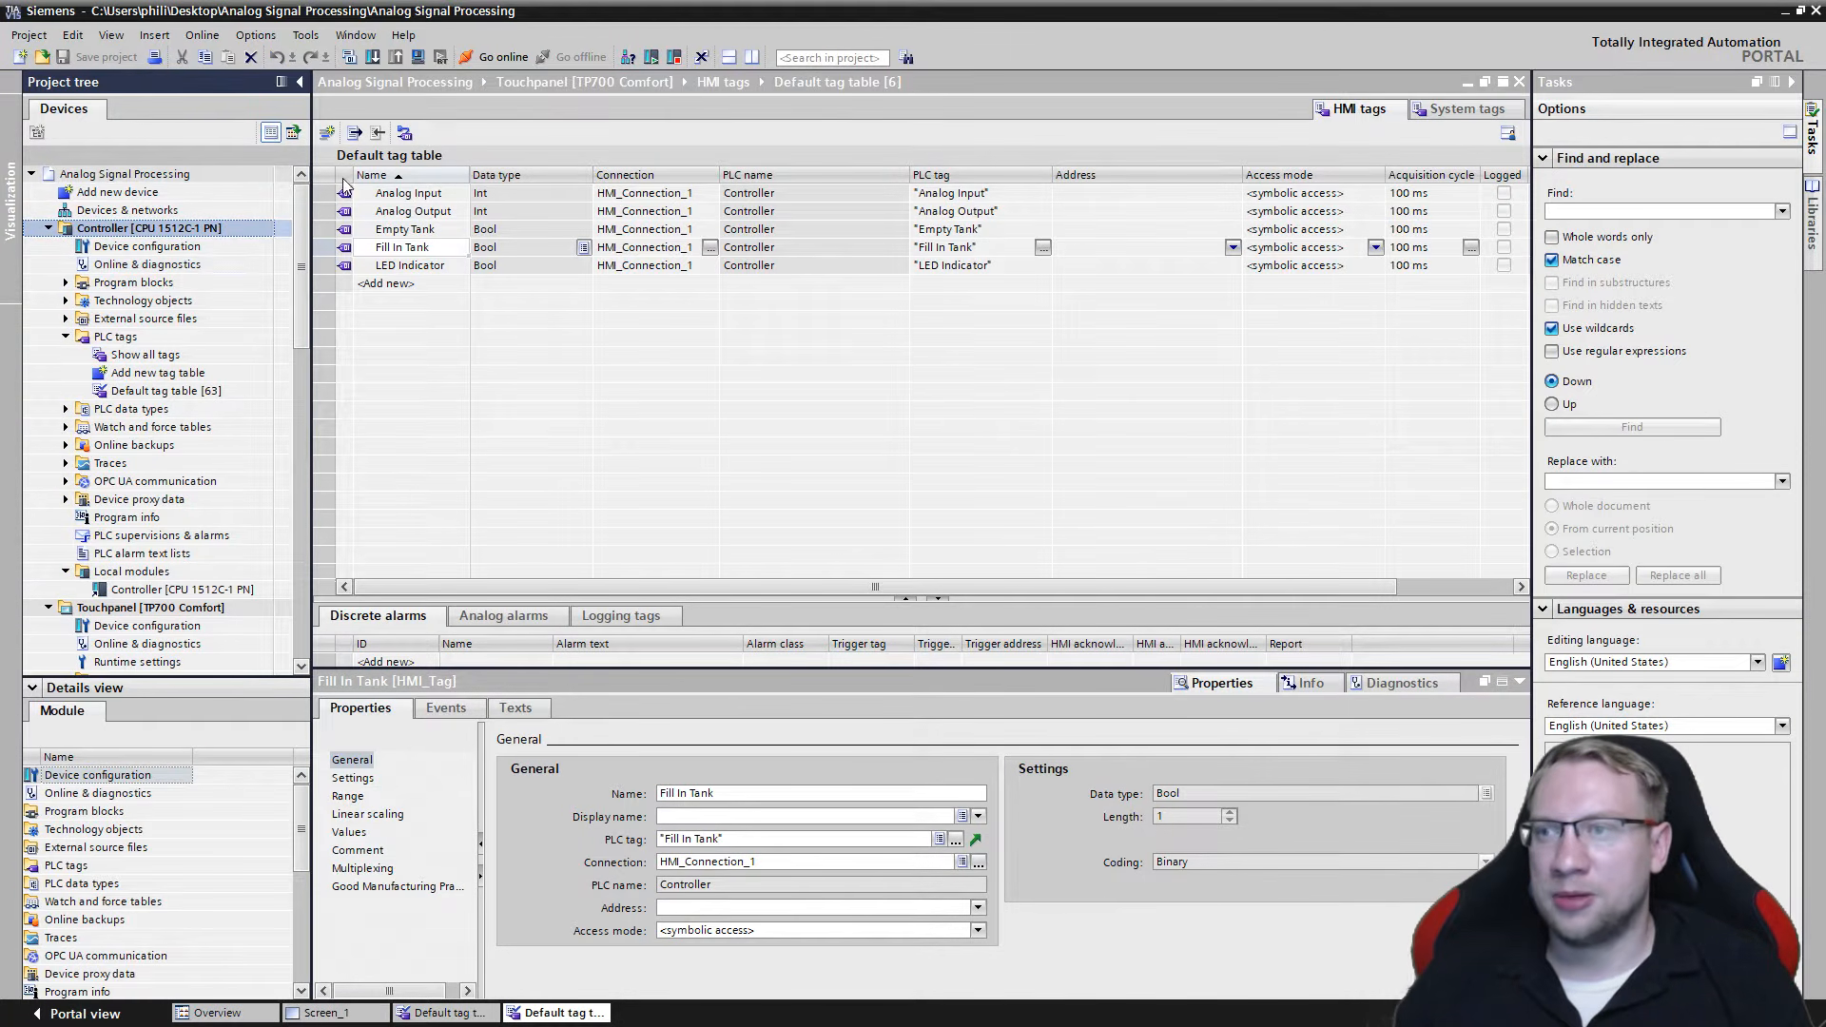
click(416, 59)
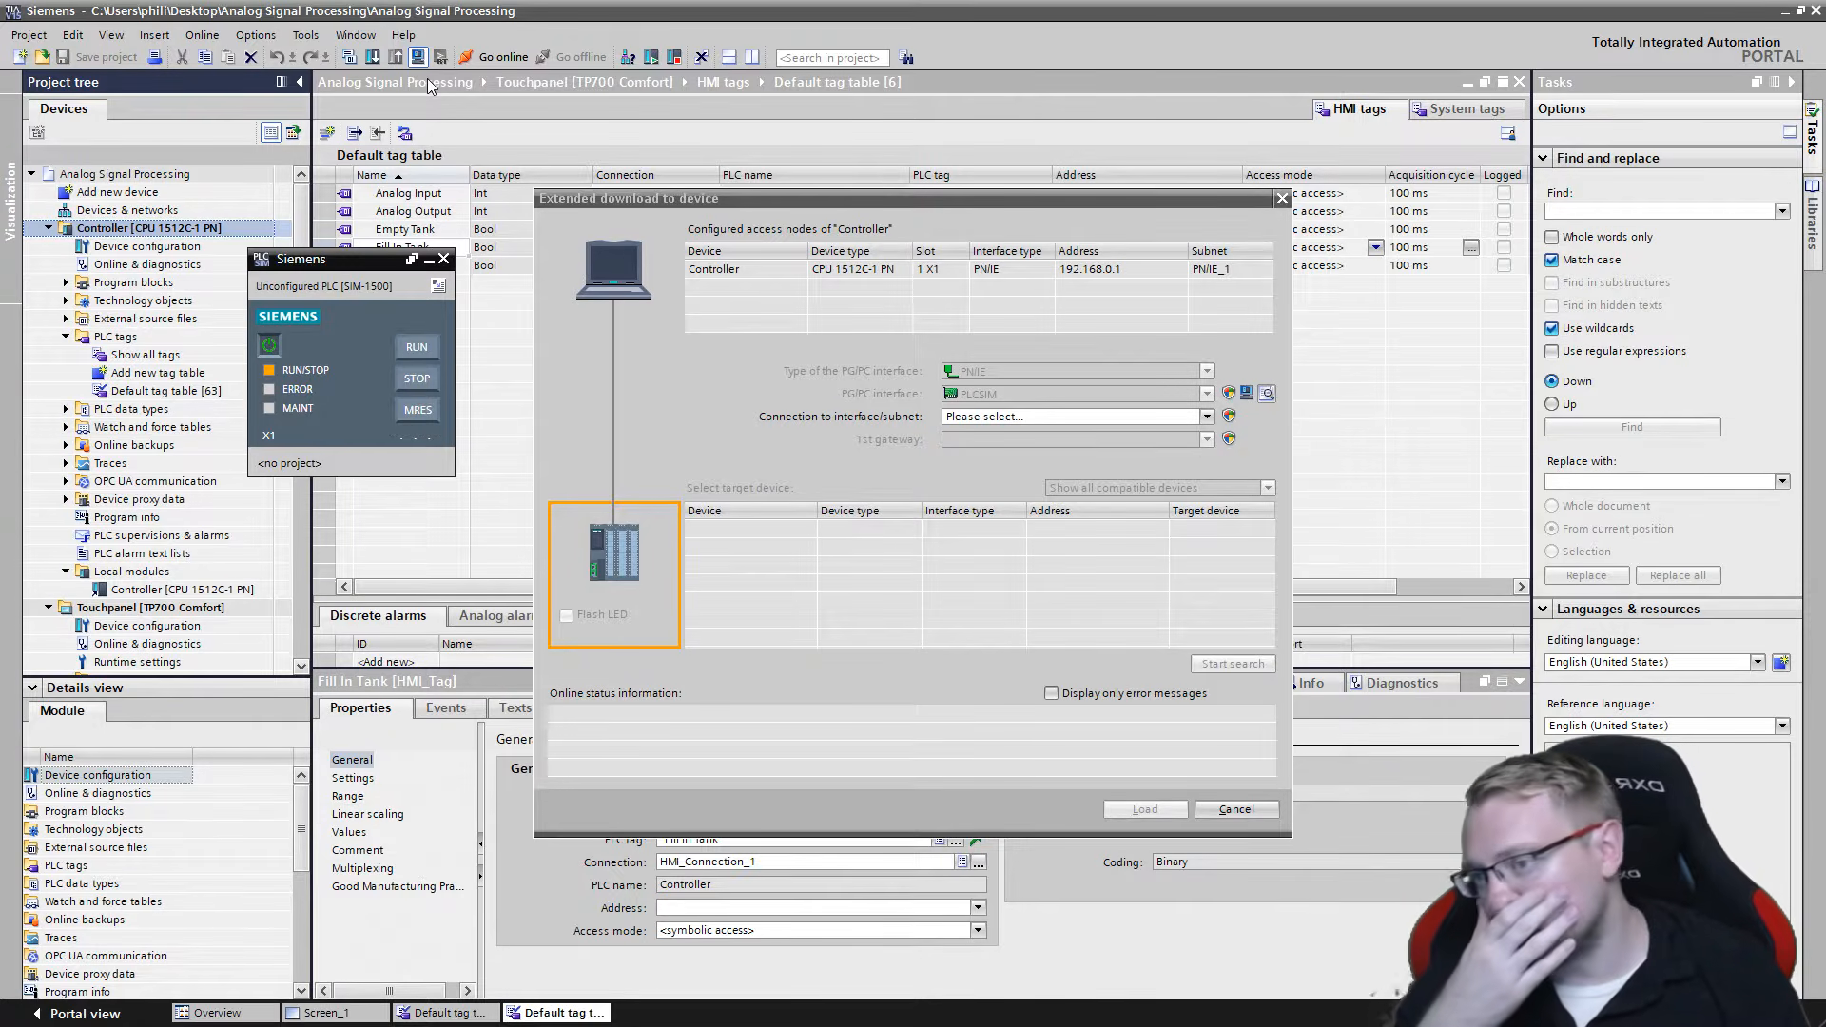
click(1053, 419)
click(1075, 444)
click(1232, 664)
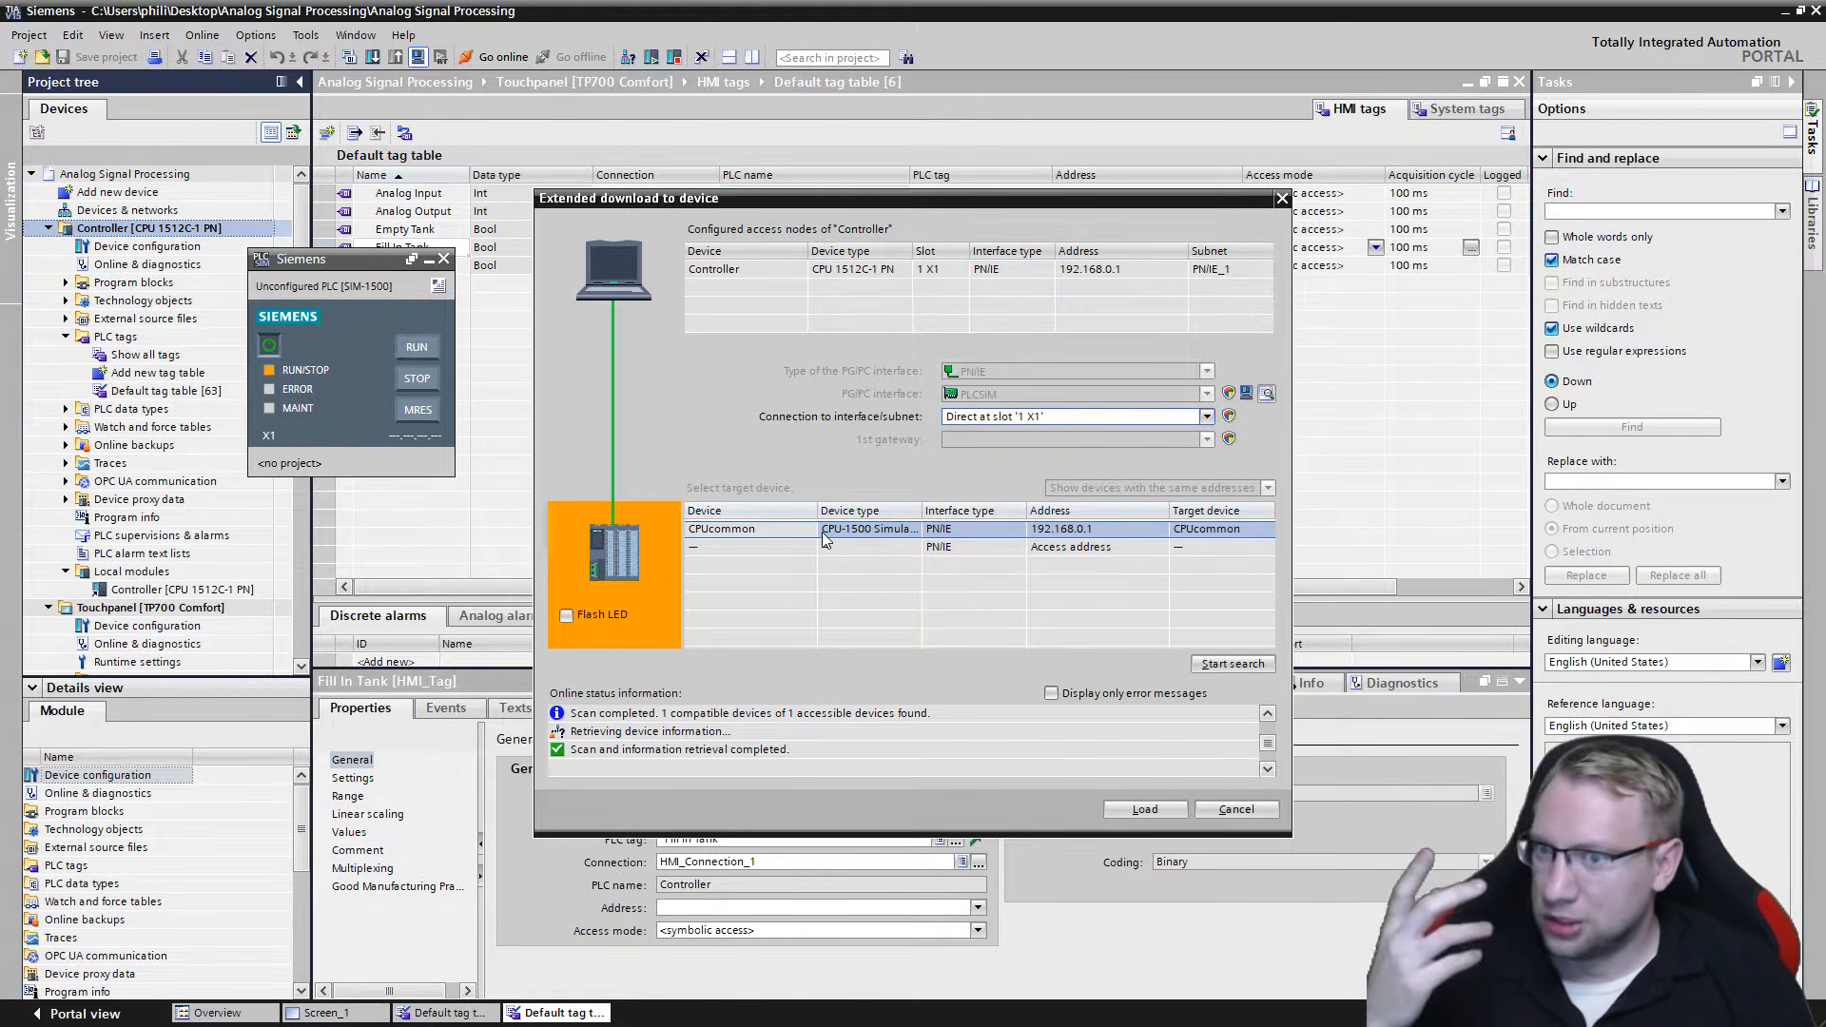
click(1144, 810)
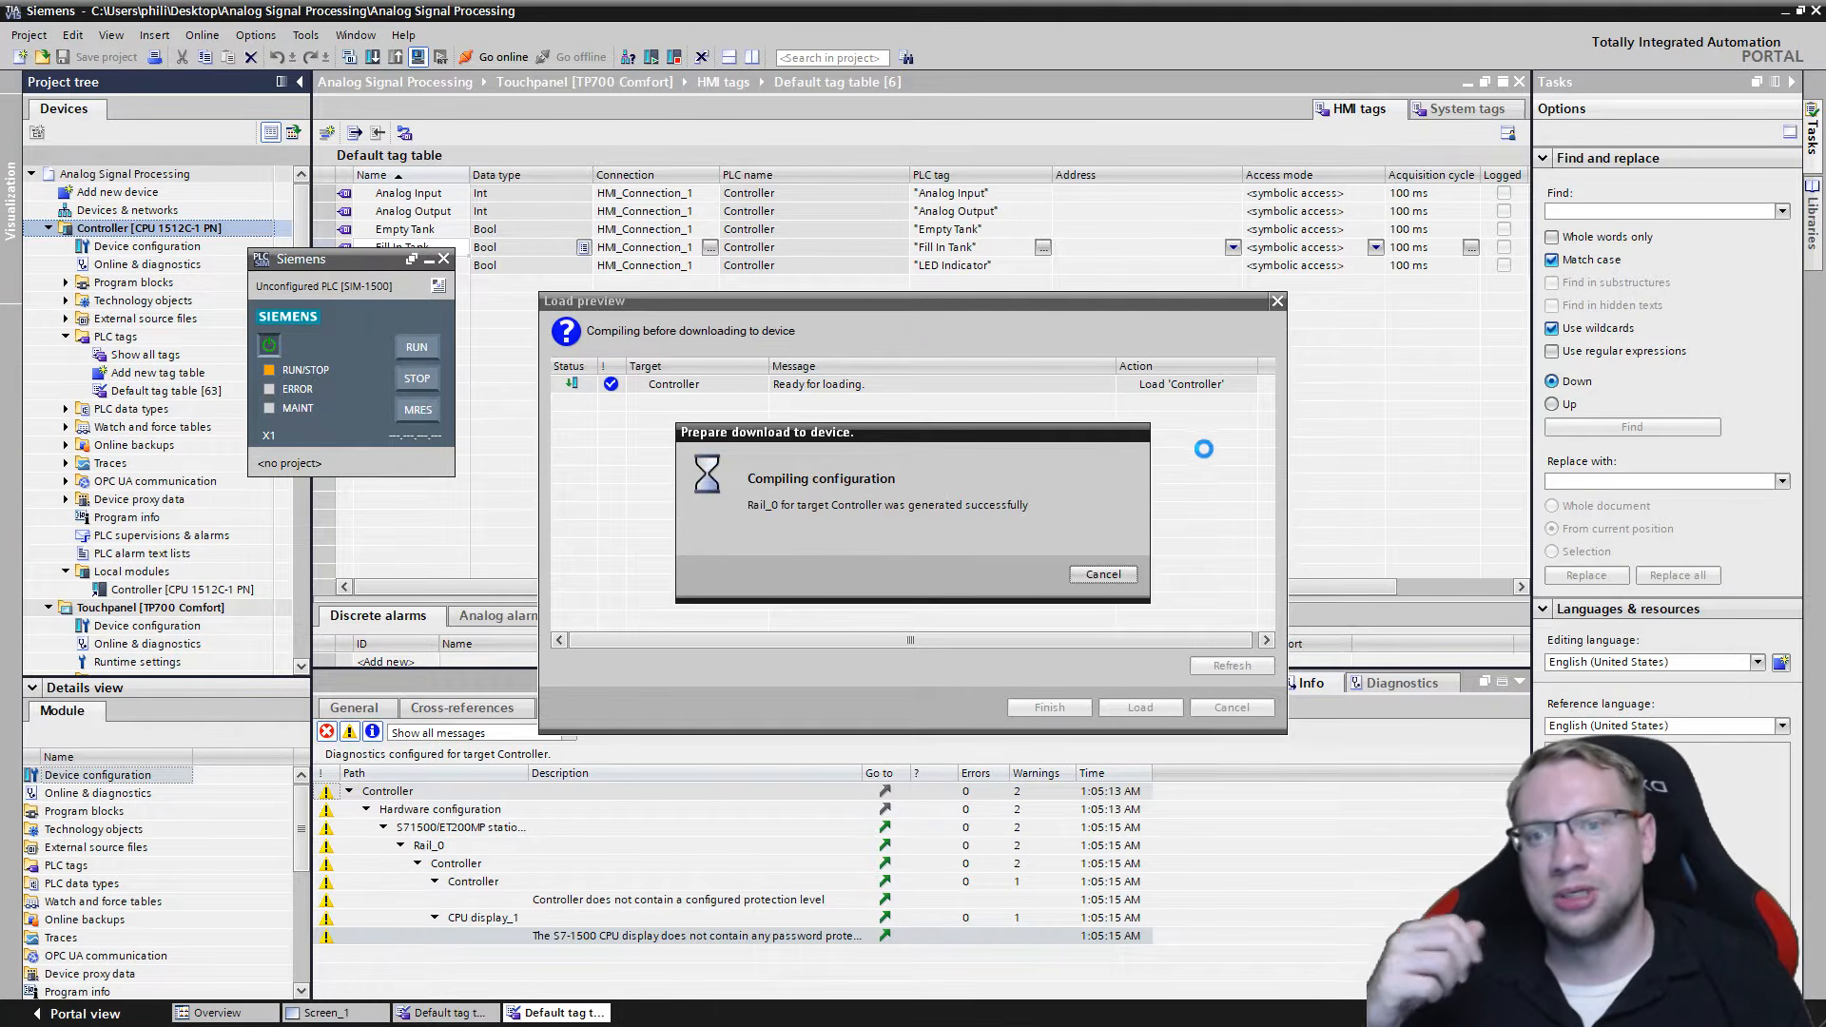
Load the compiled controller project into the simulated PLC and finish with the Start module action.
click(1176, 708)
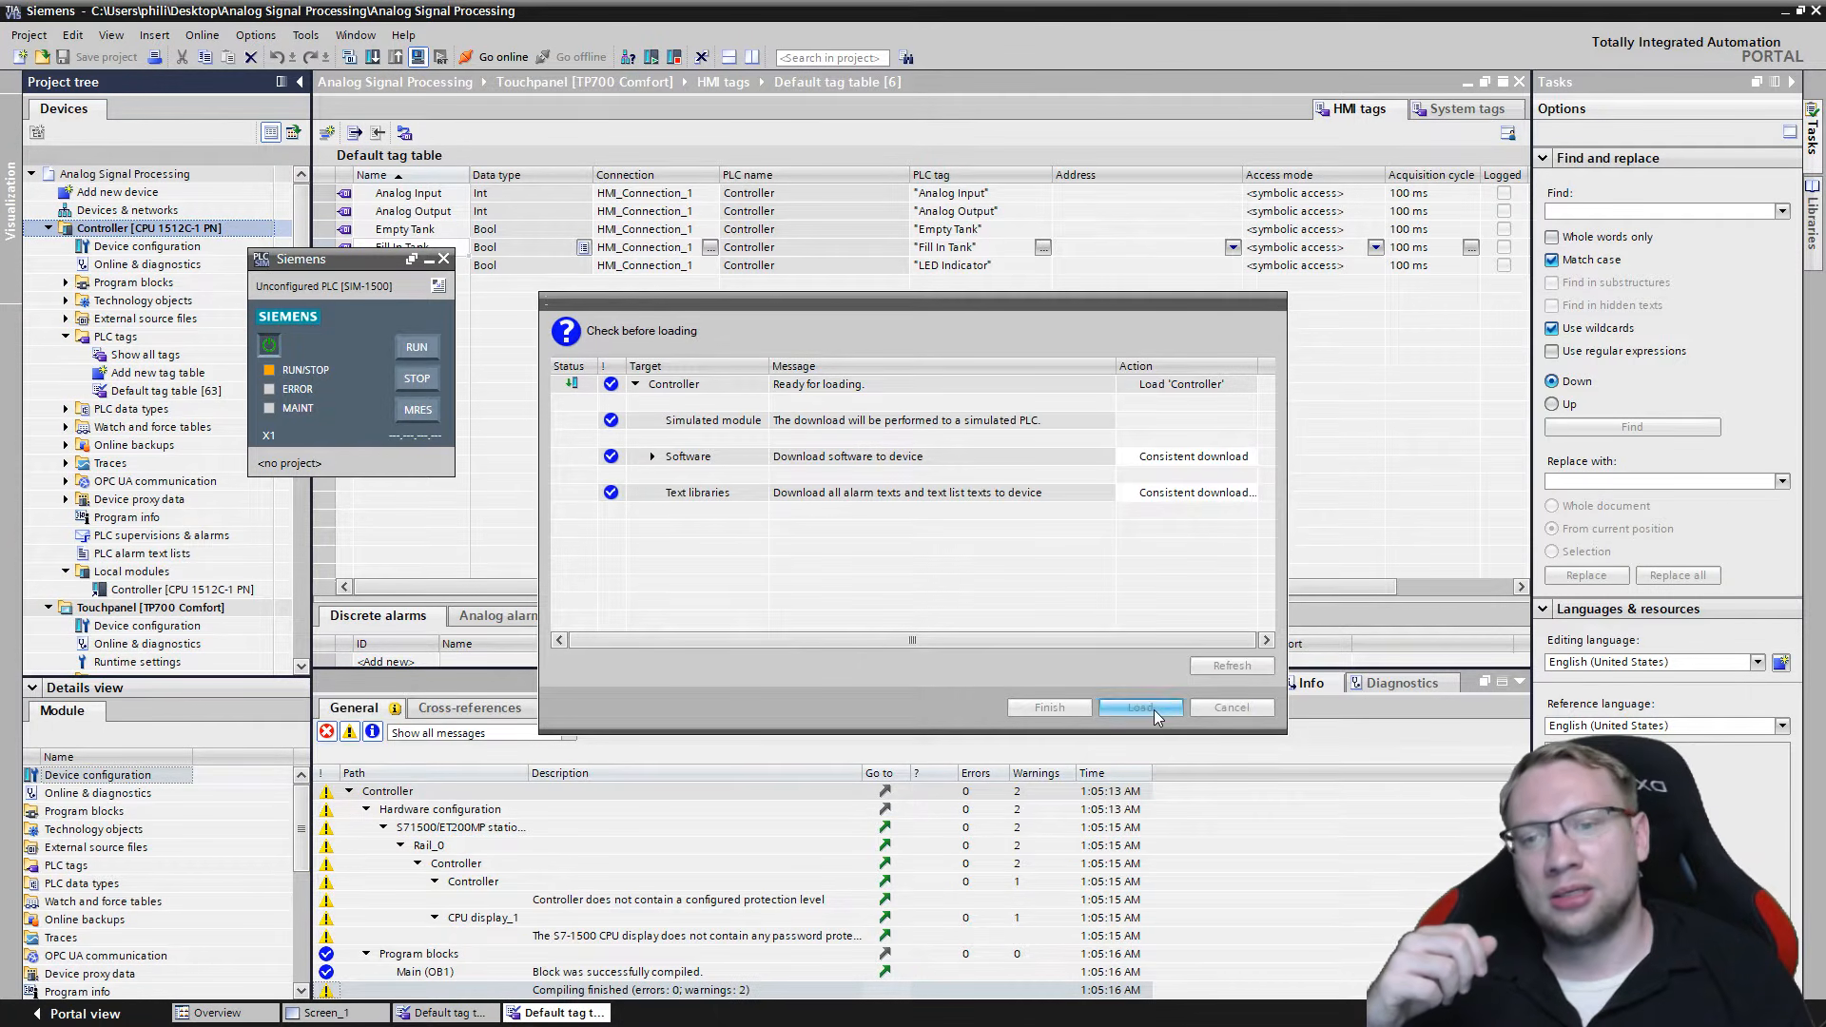
click(1170, 420)
click(1163, 451)
click(1051, 707)
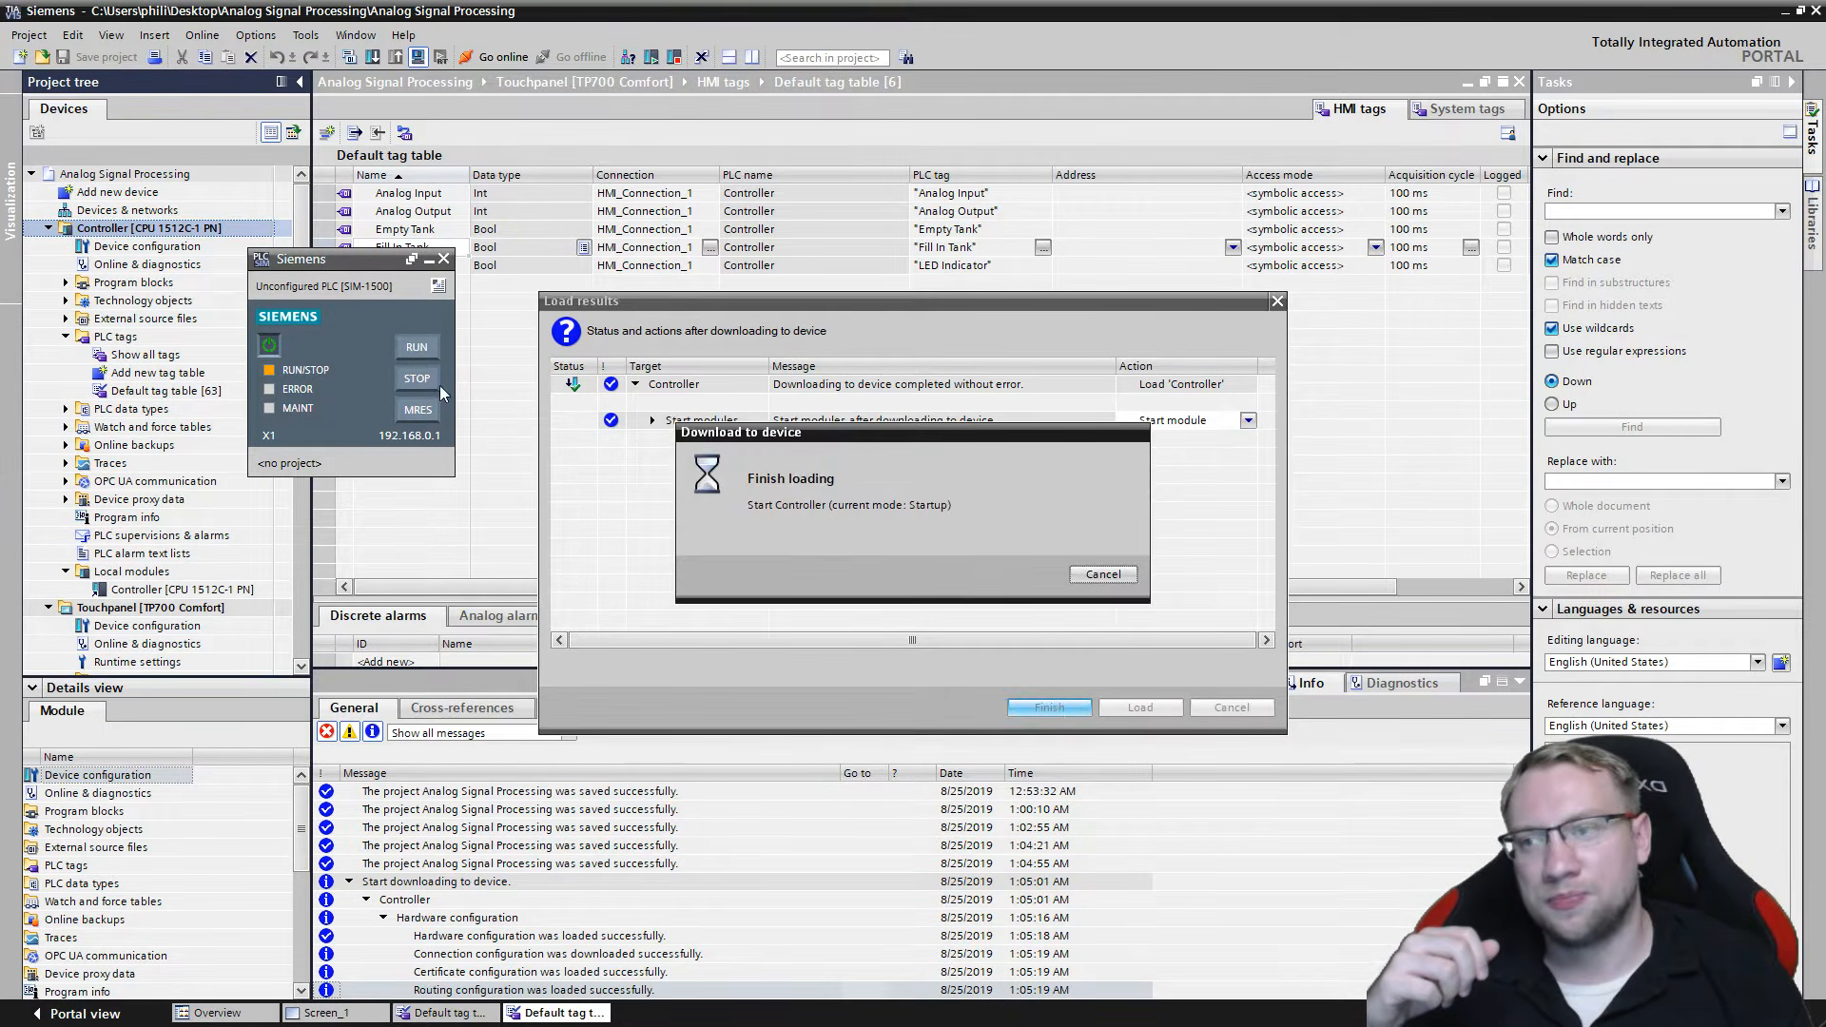
Move the PLC simulator window out of the way of the project and return to the HMI tag table.
drag(346, 255, 859, 328)
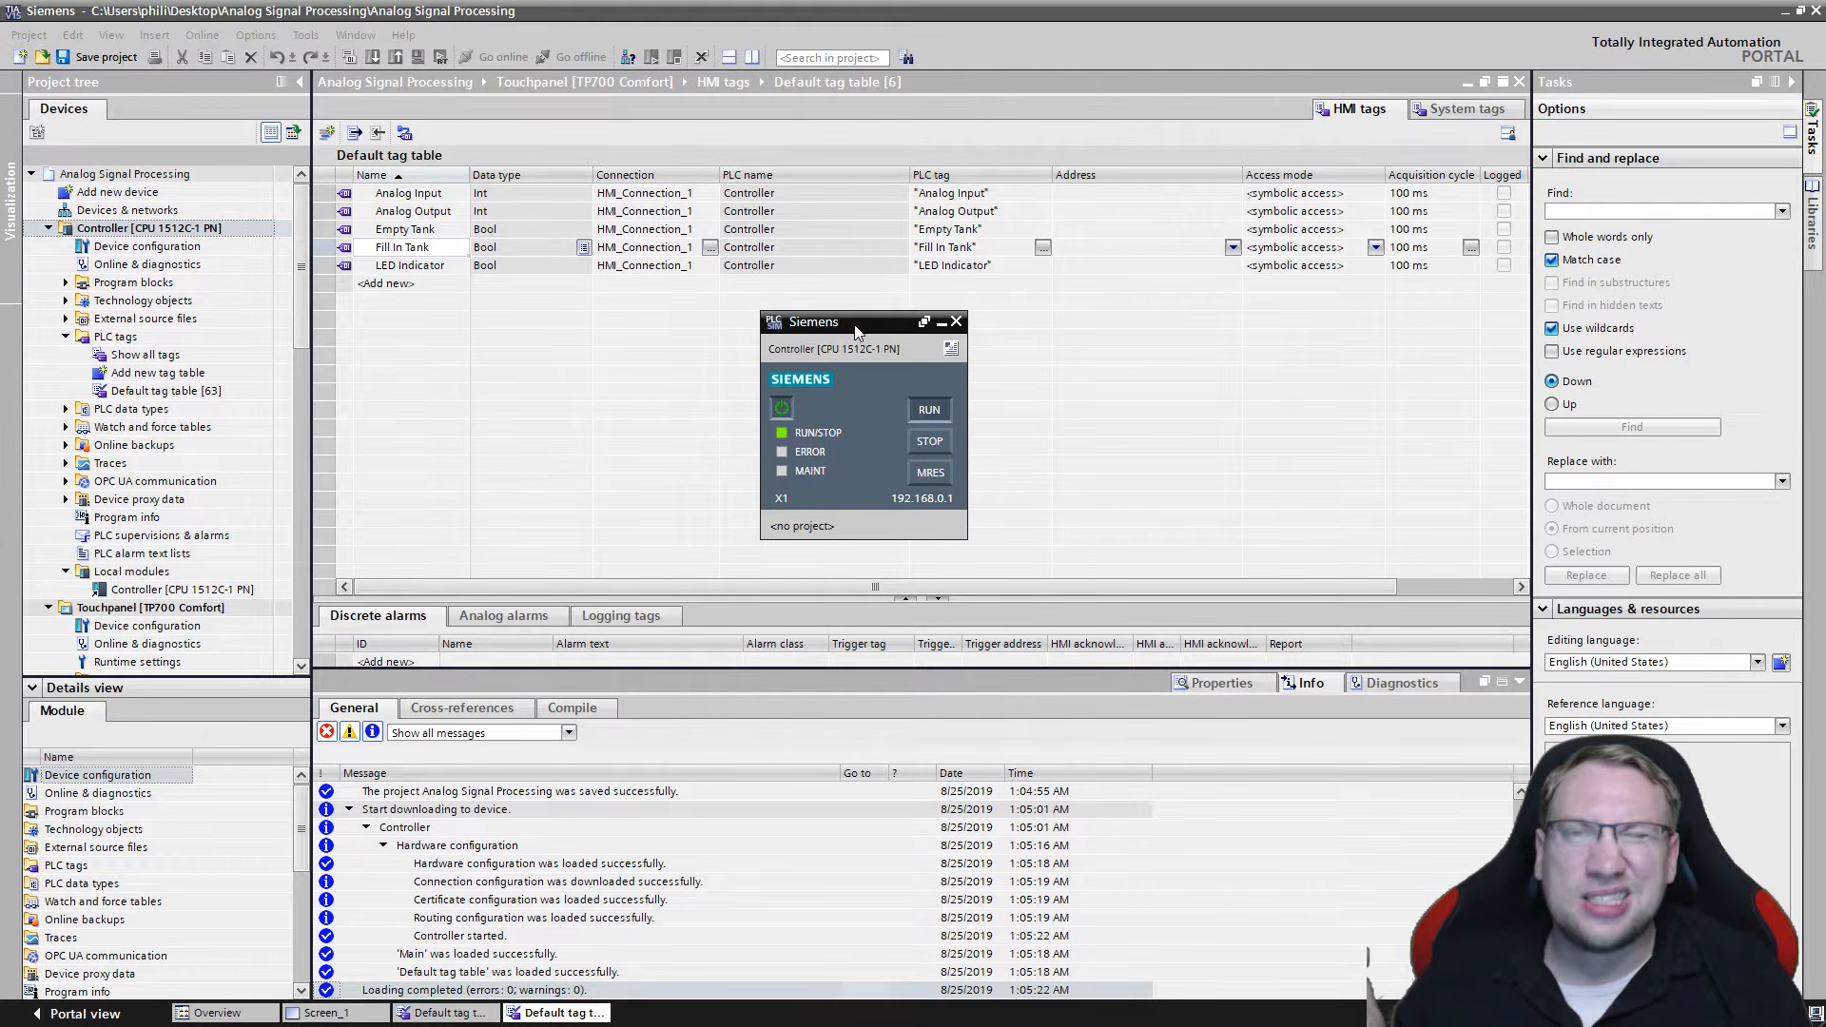
drag(867, 330, 0, 342)
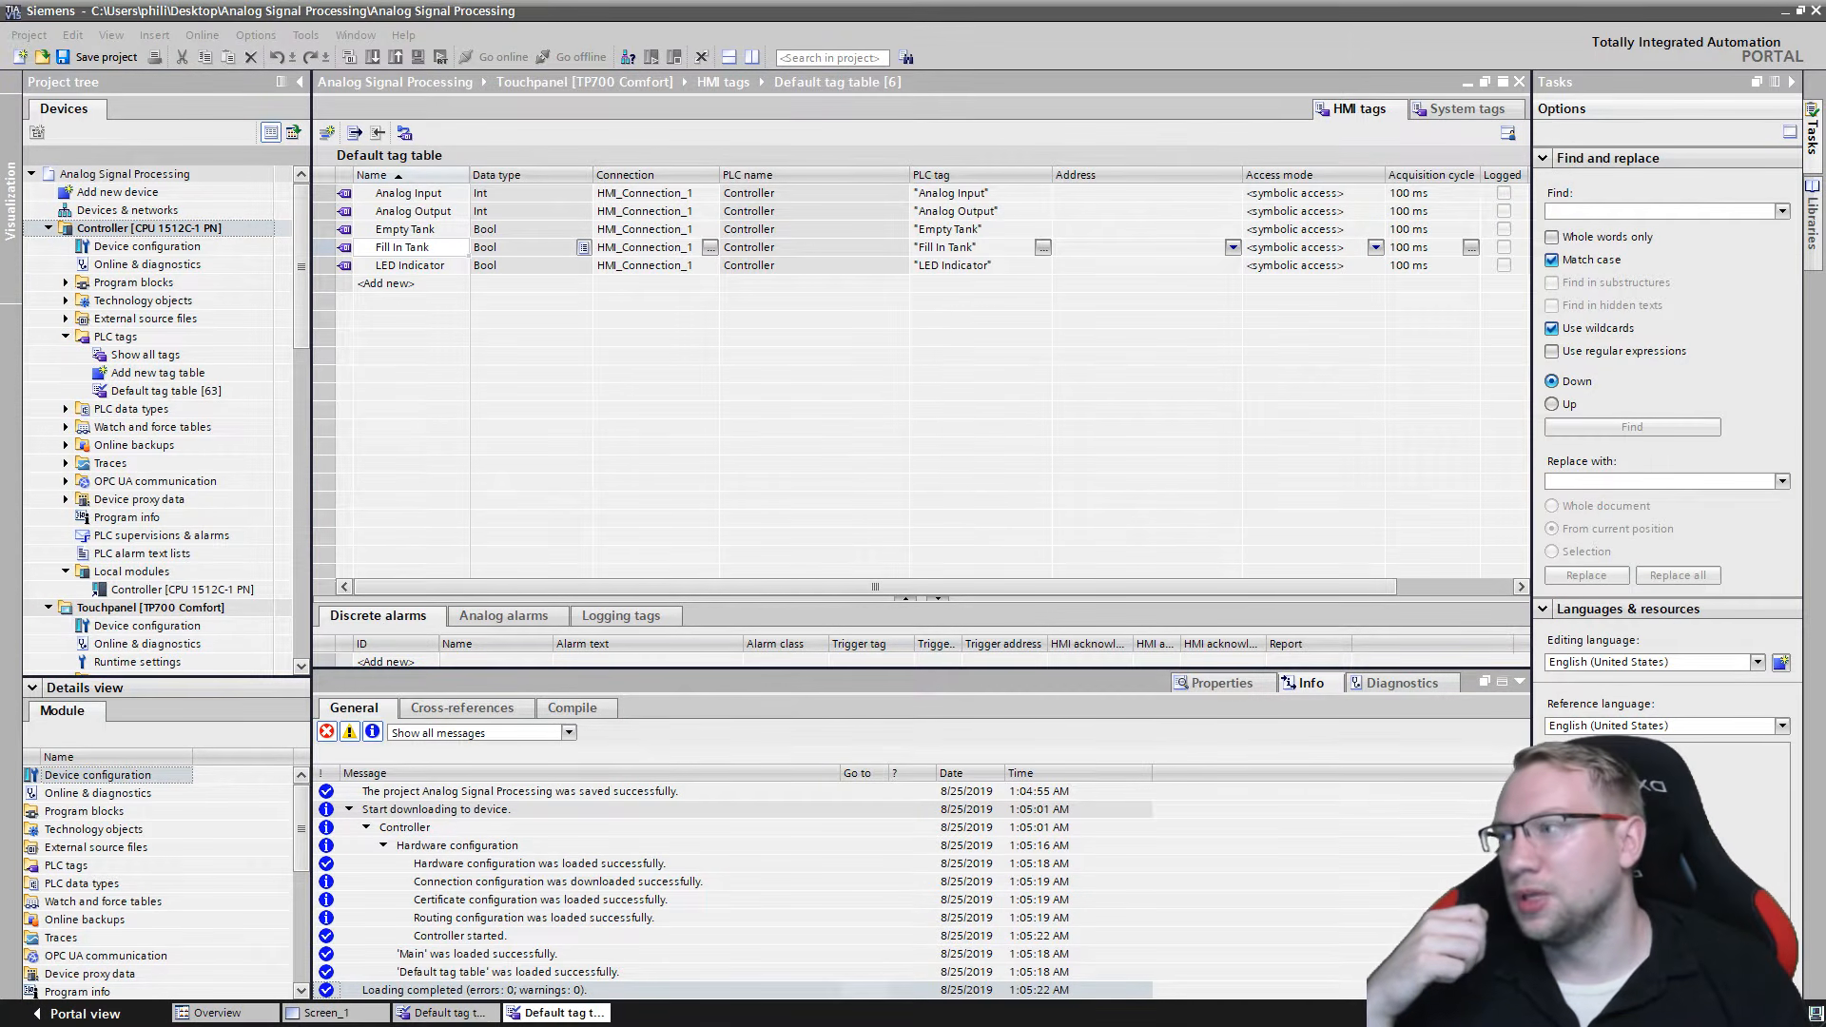
click(733, 404)
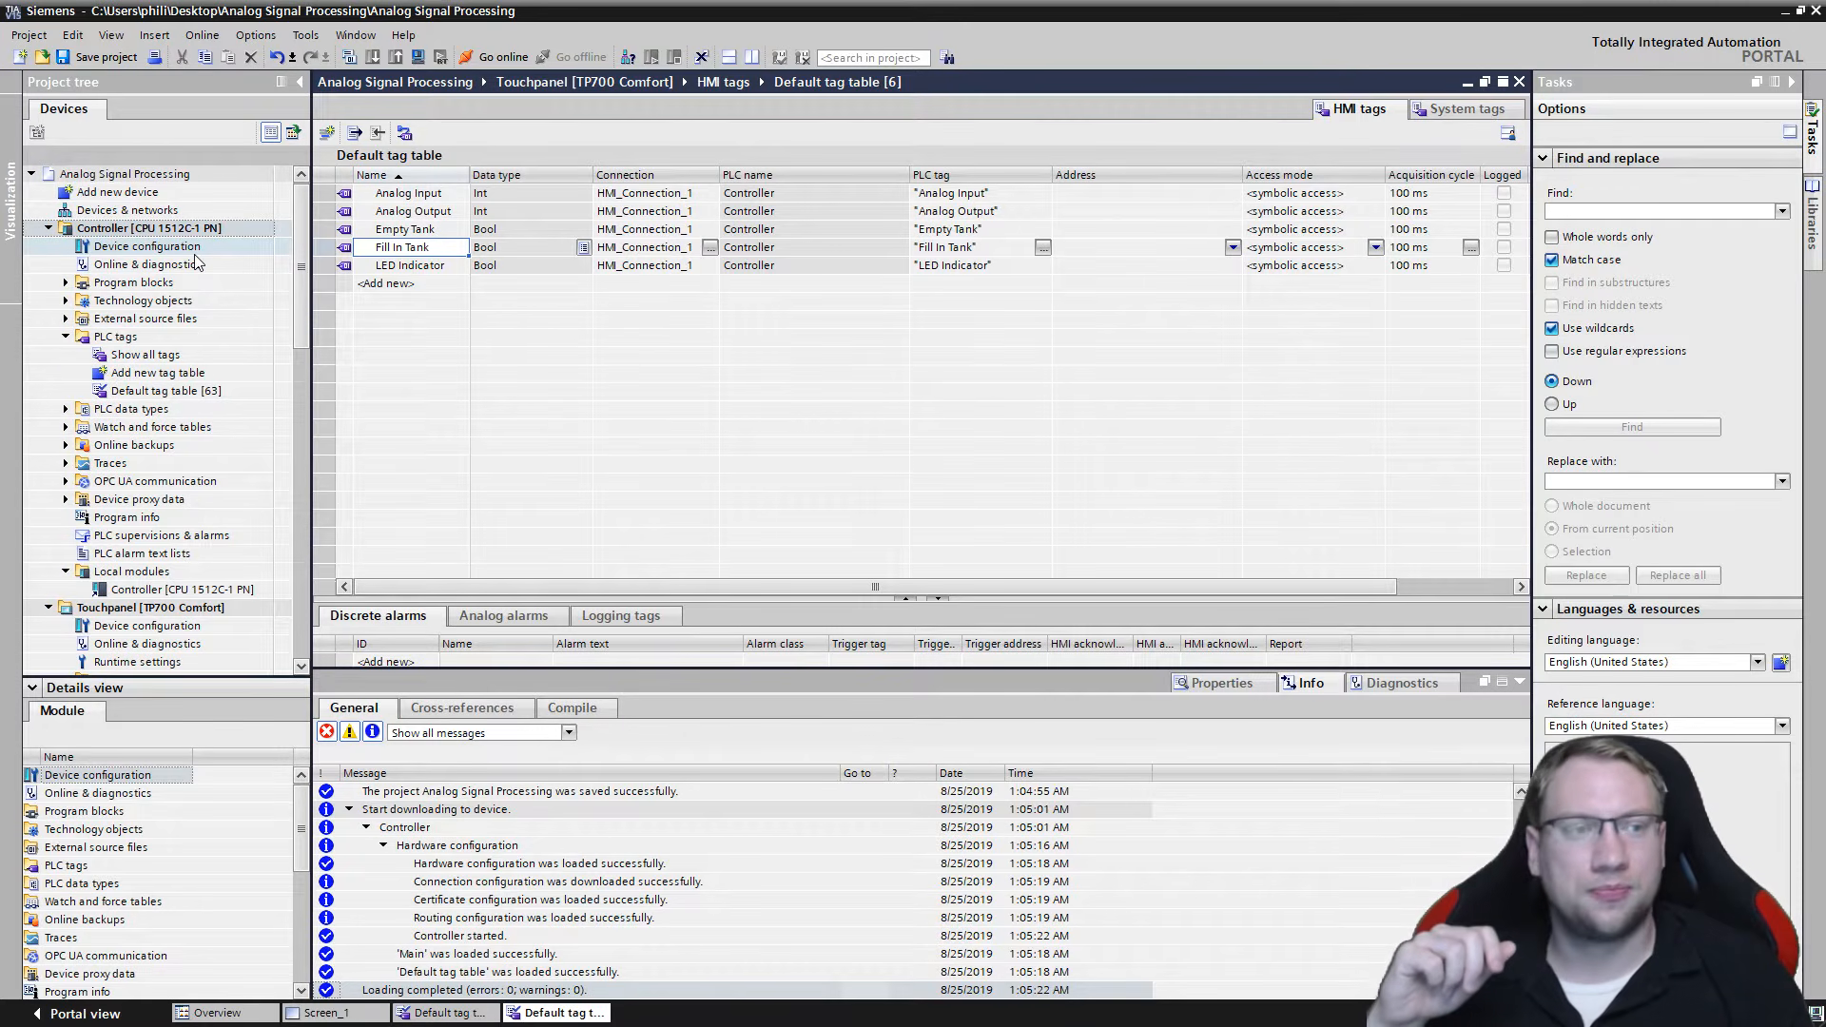
Start the runtime simulation of the TP700 Comfort touchpanel.
click(148, 245)
scroll(153, 381, down, 1)
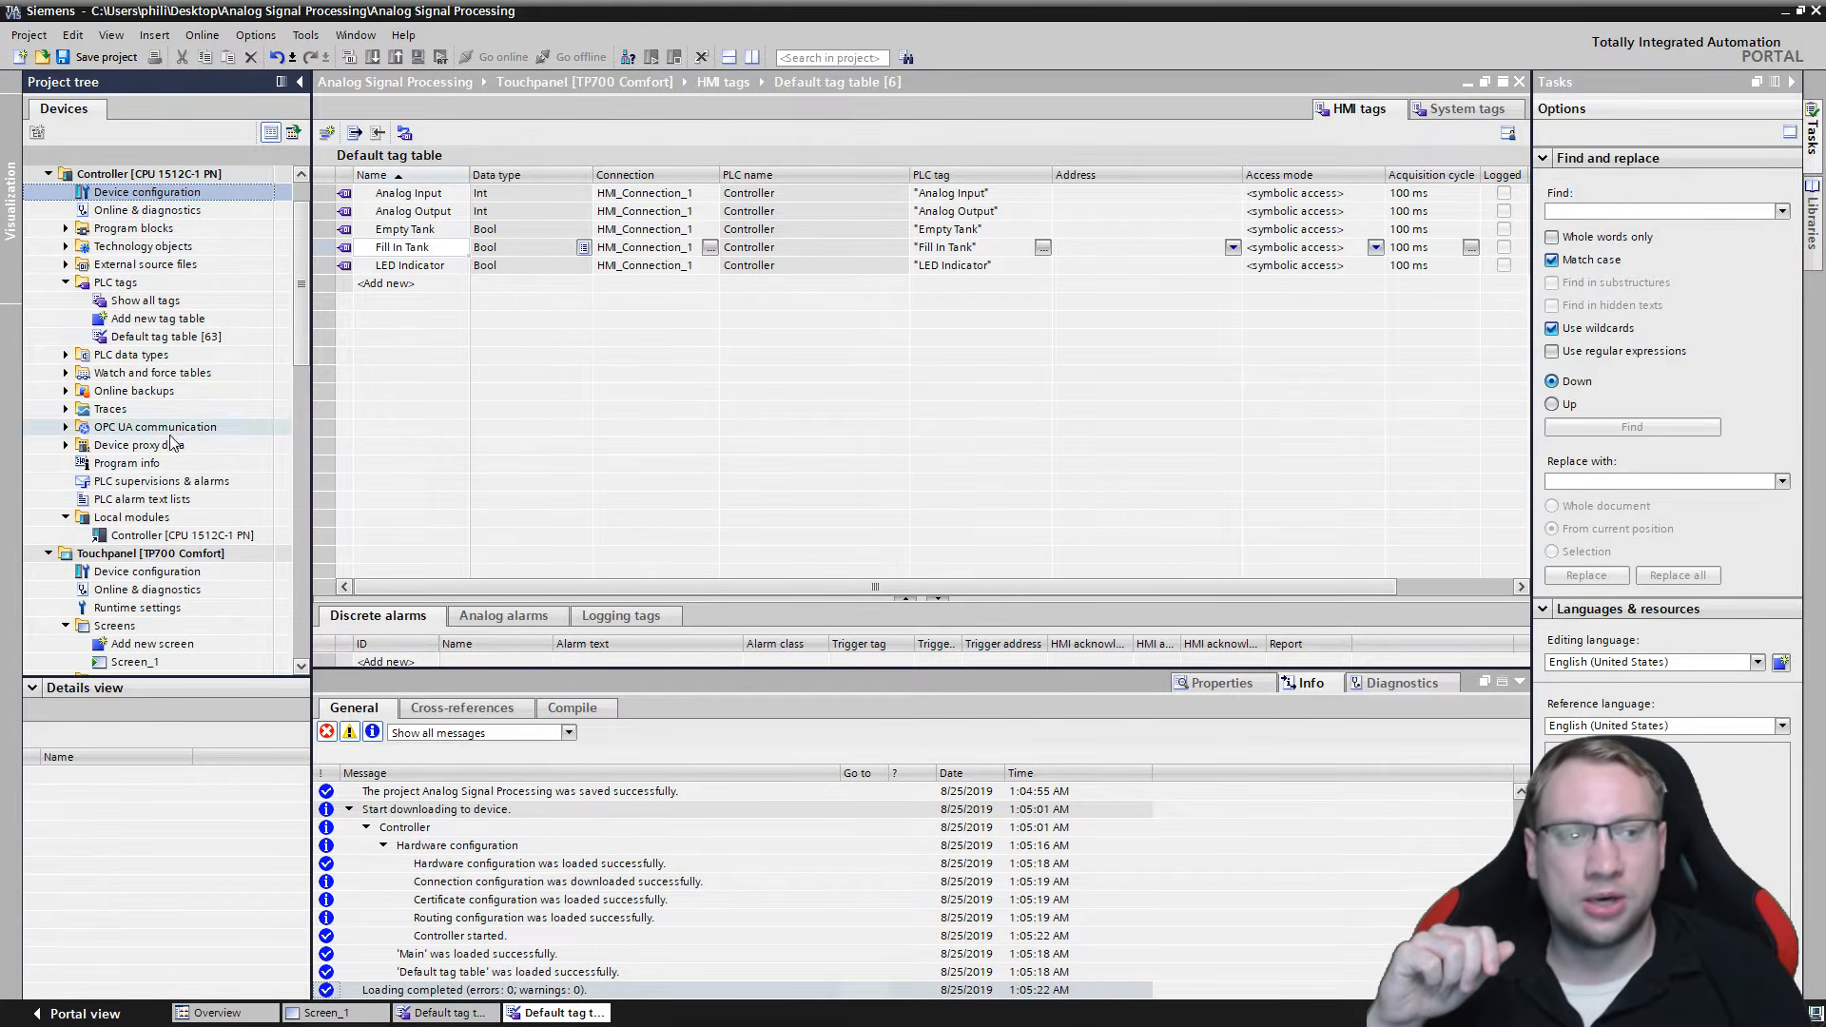
click(136, 554)
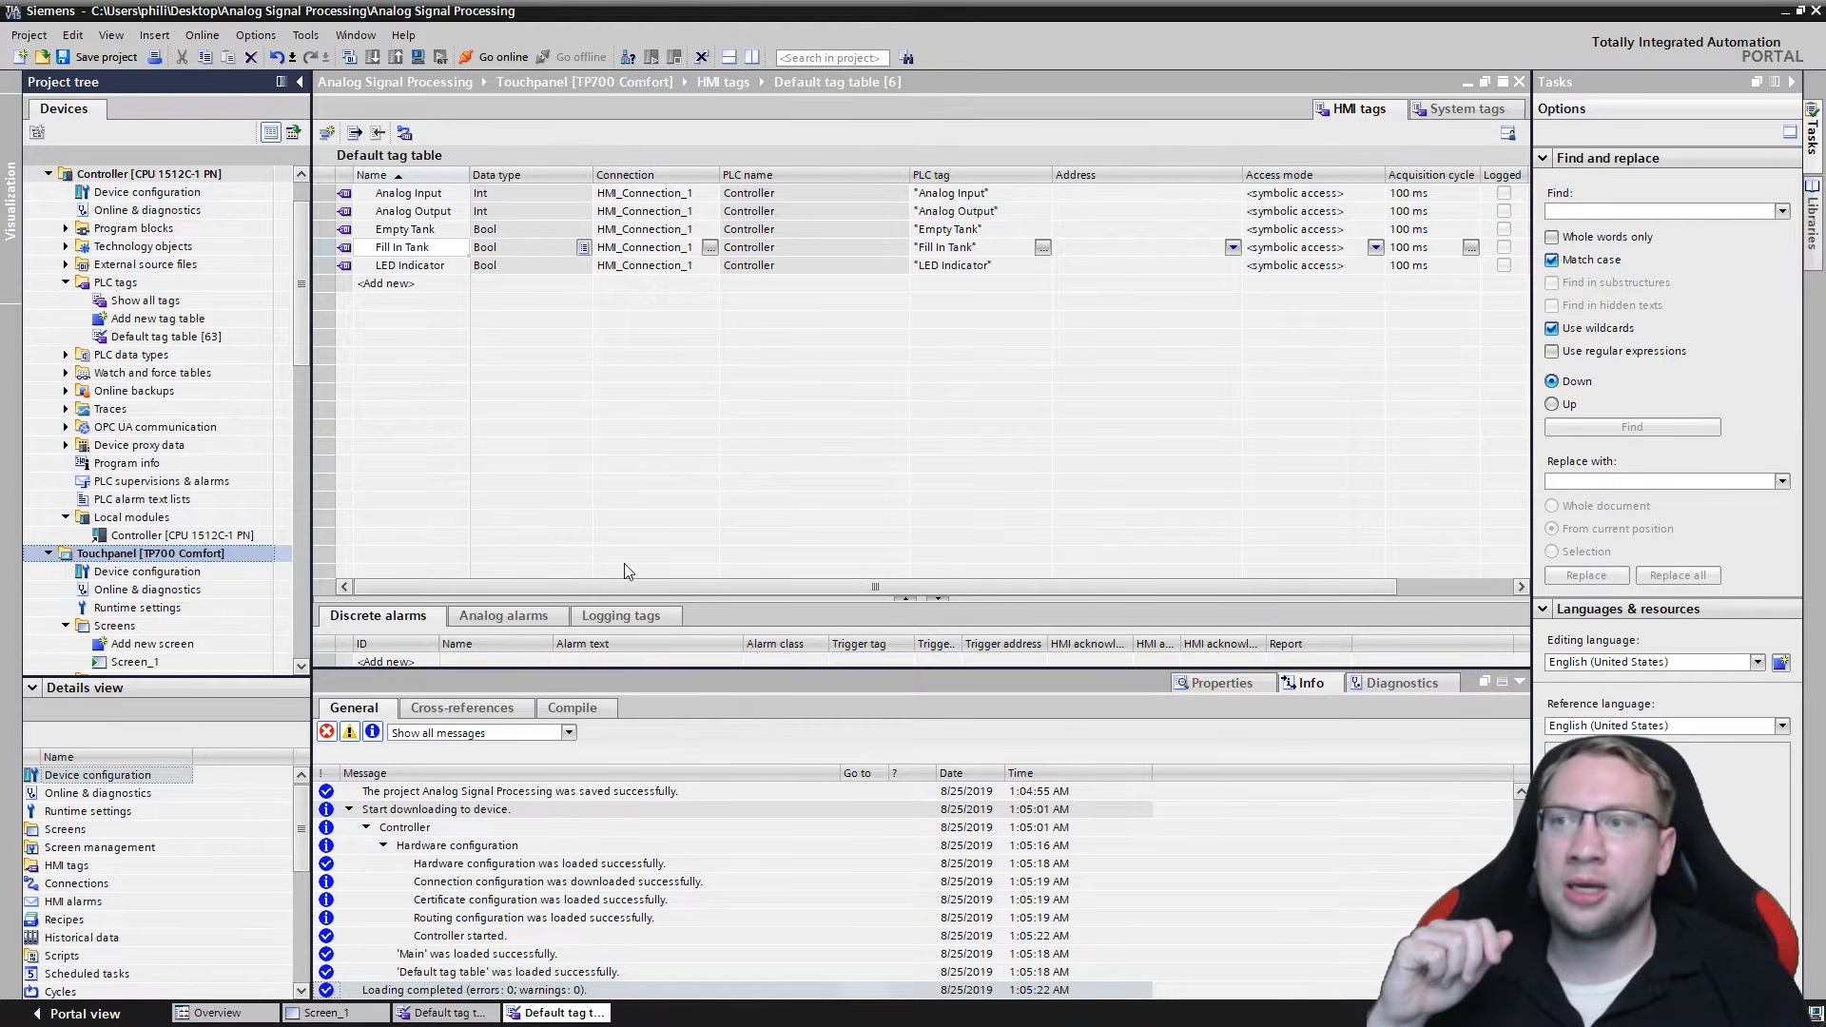
click(420, 59)
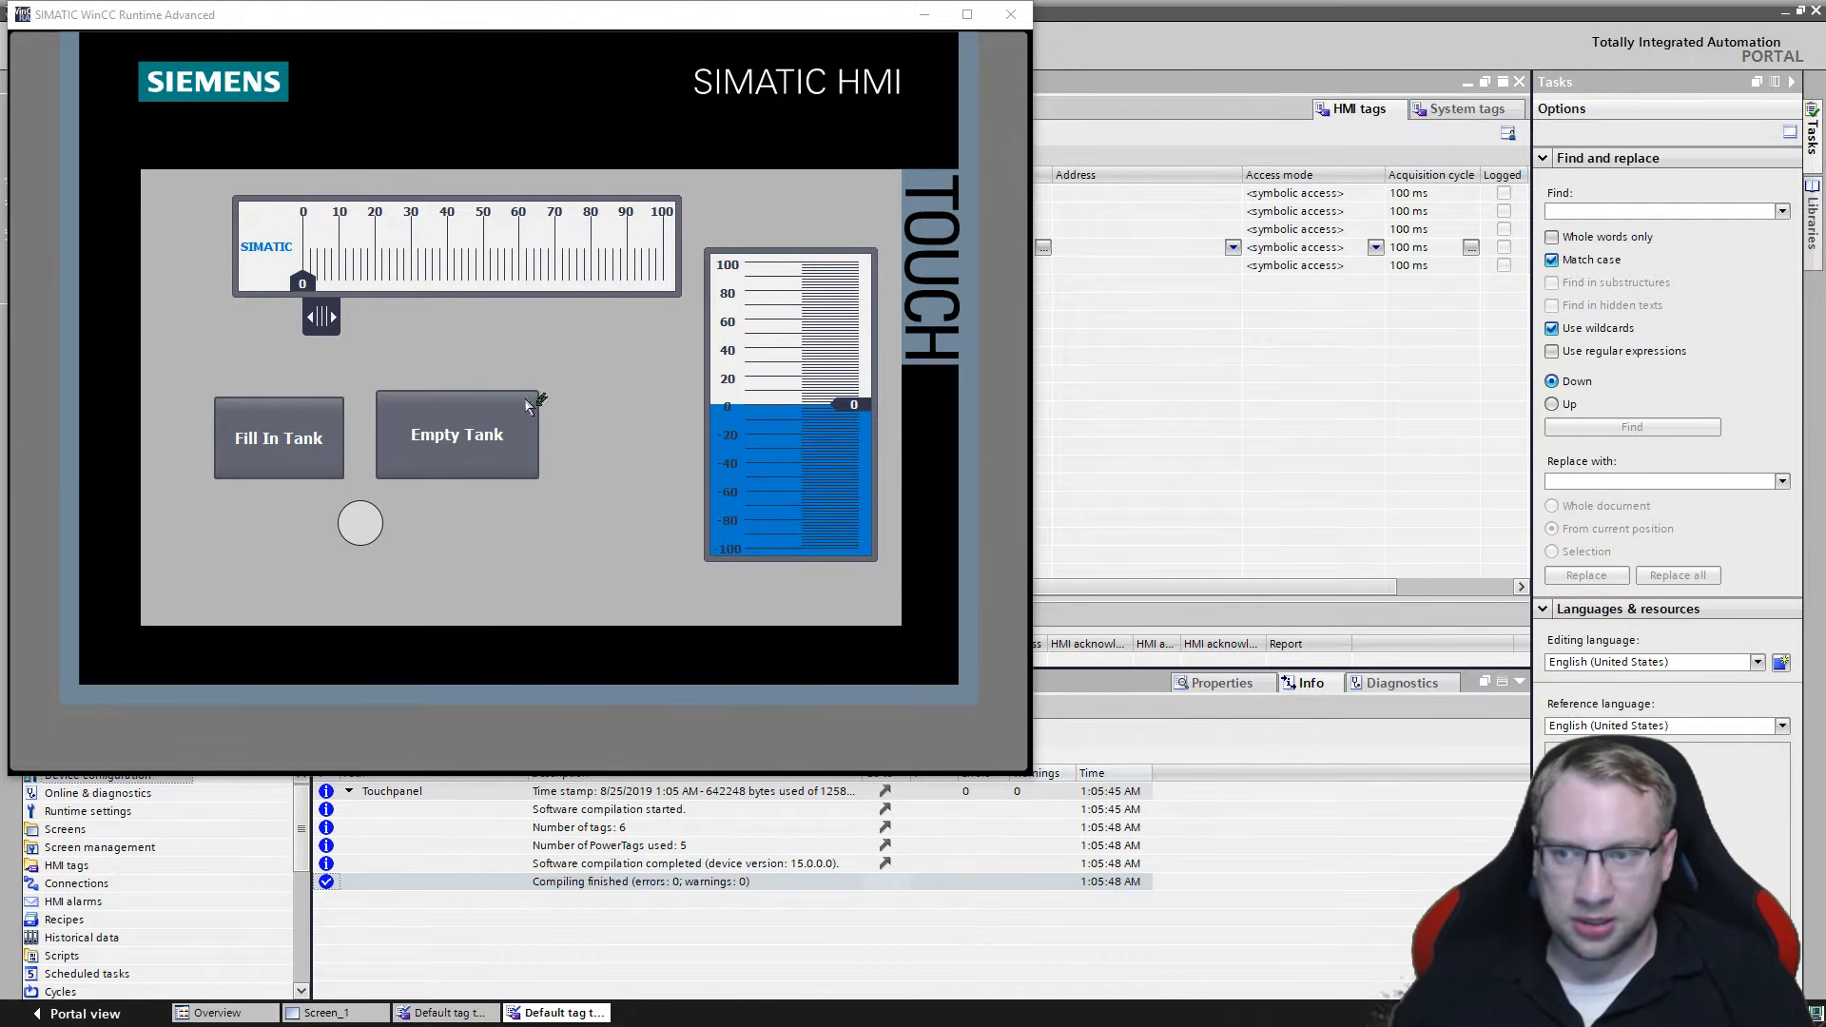
Test the simulated HMI by moving the slider to 50, operating the Empty Tank button, and moving the slider to 59.
click(317, 324)
drag(321, 316, 484, 323)
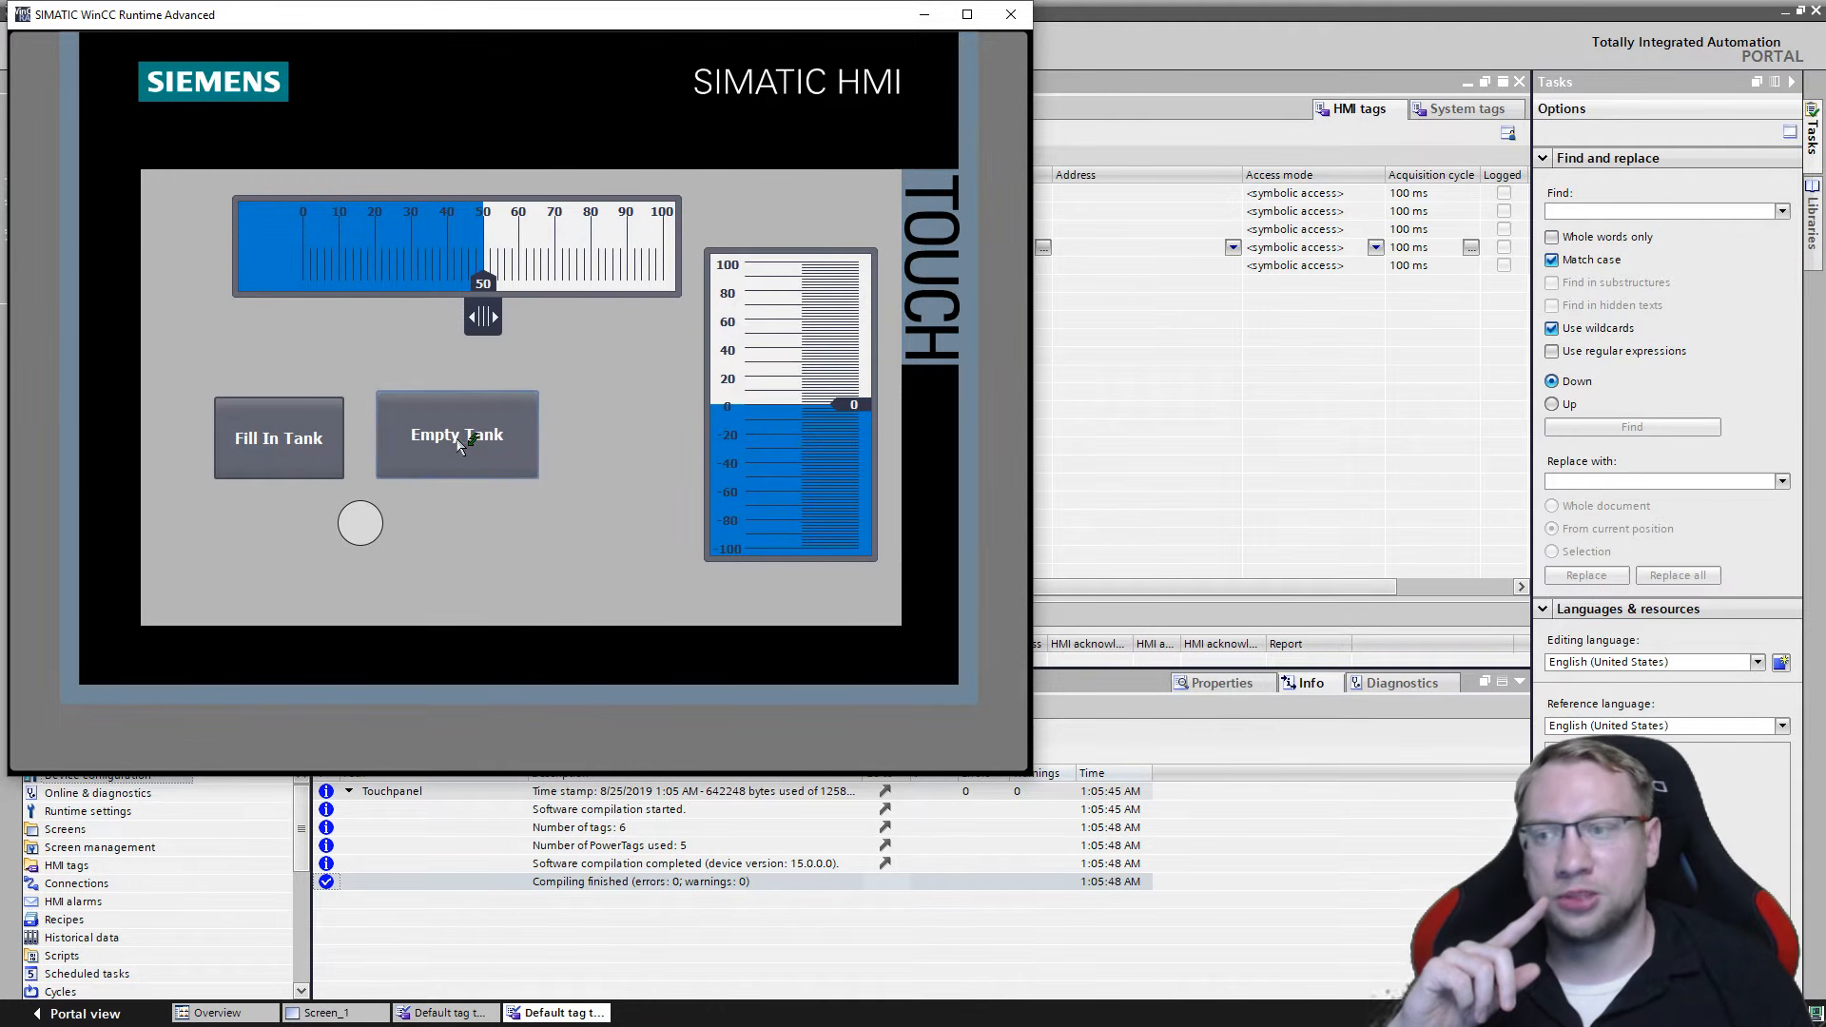
click(489, 439)
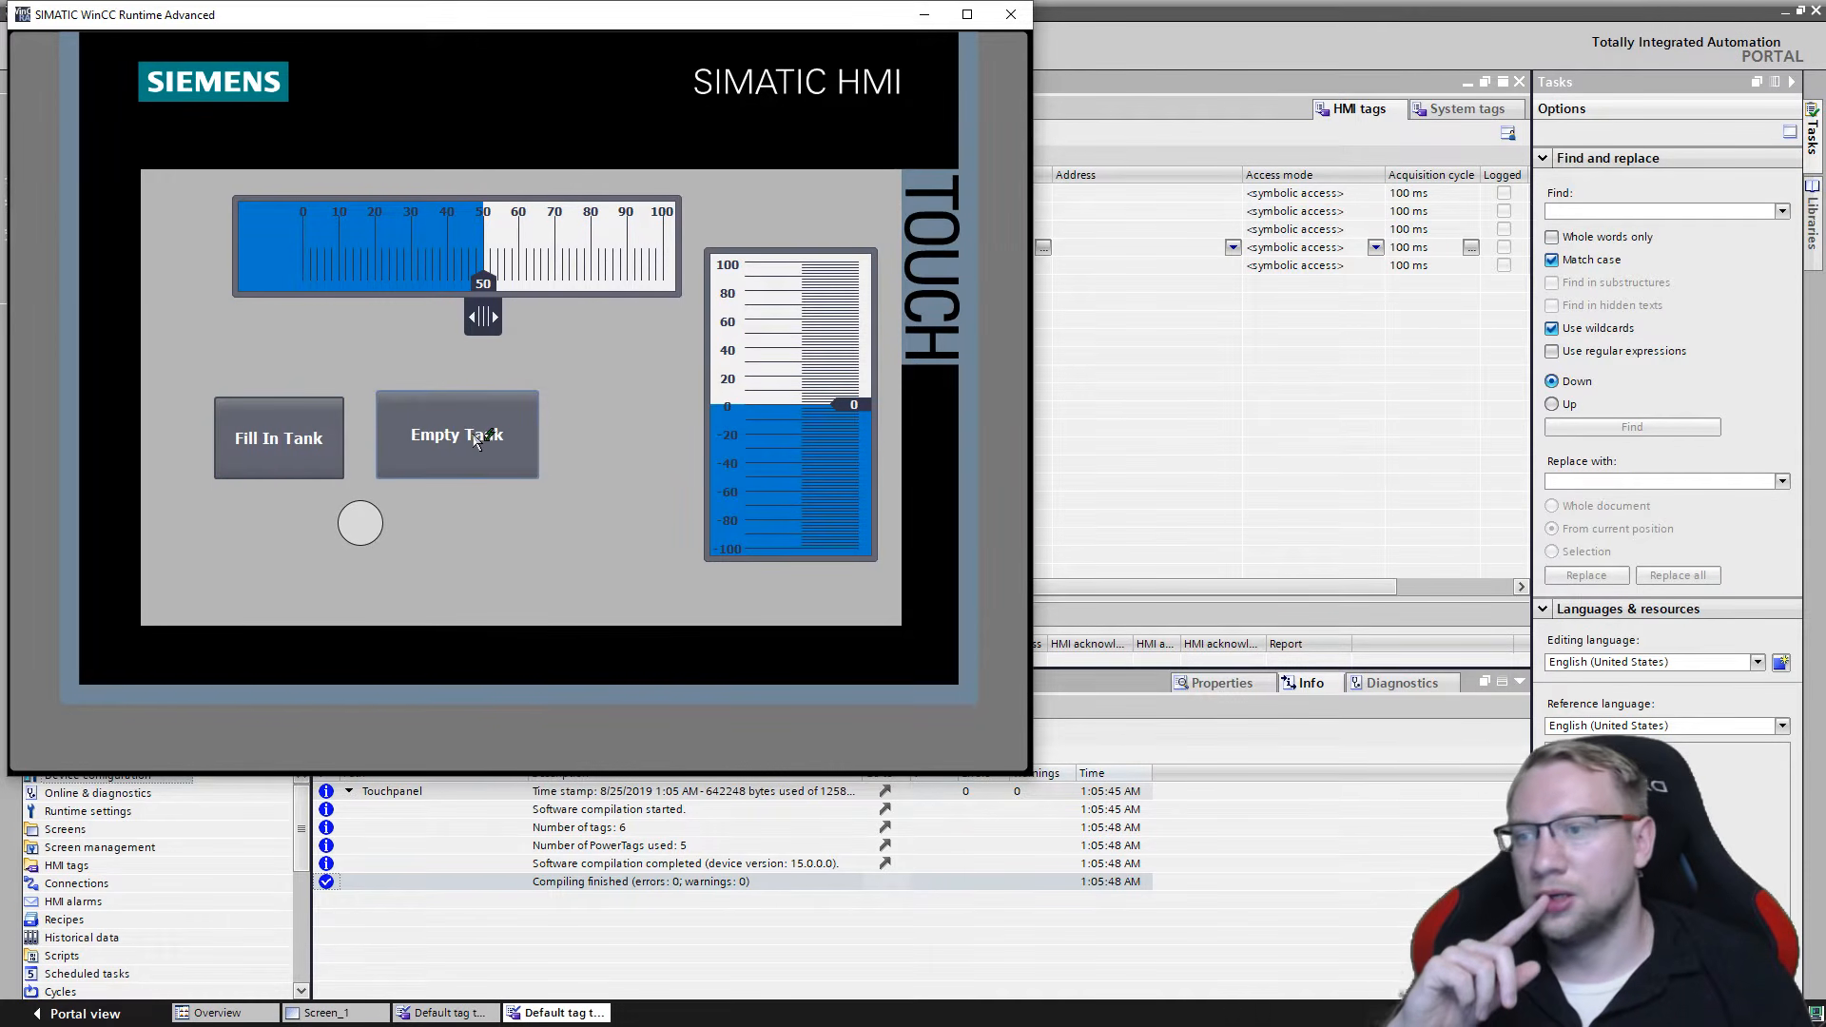
click(475, 440)
mouse_move(483, 319)
mouse_down()
mouse_move(407, 324)
mouse_move(512, 319)
mouse_up()
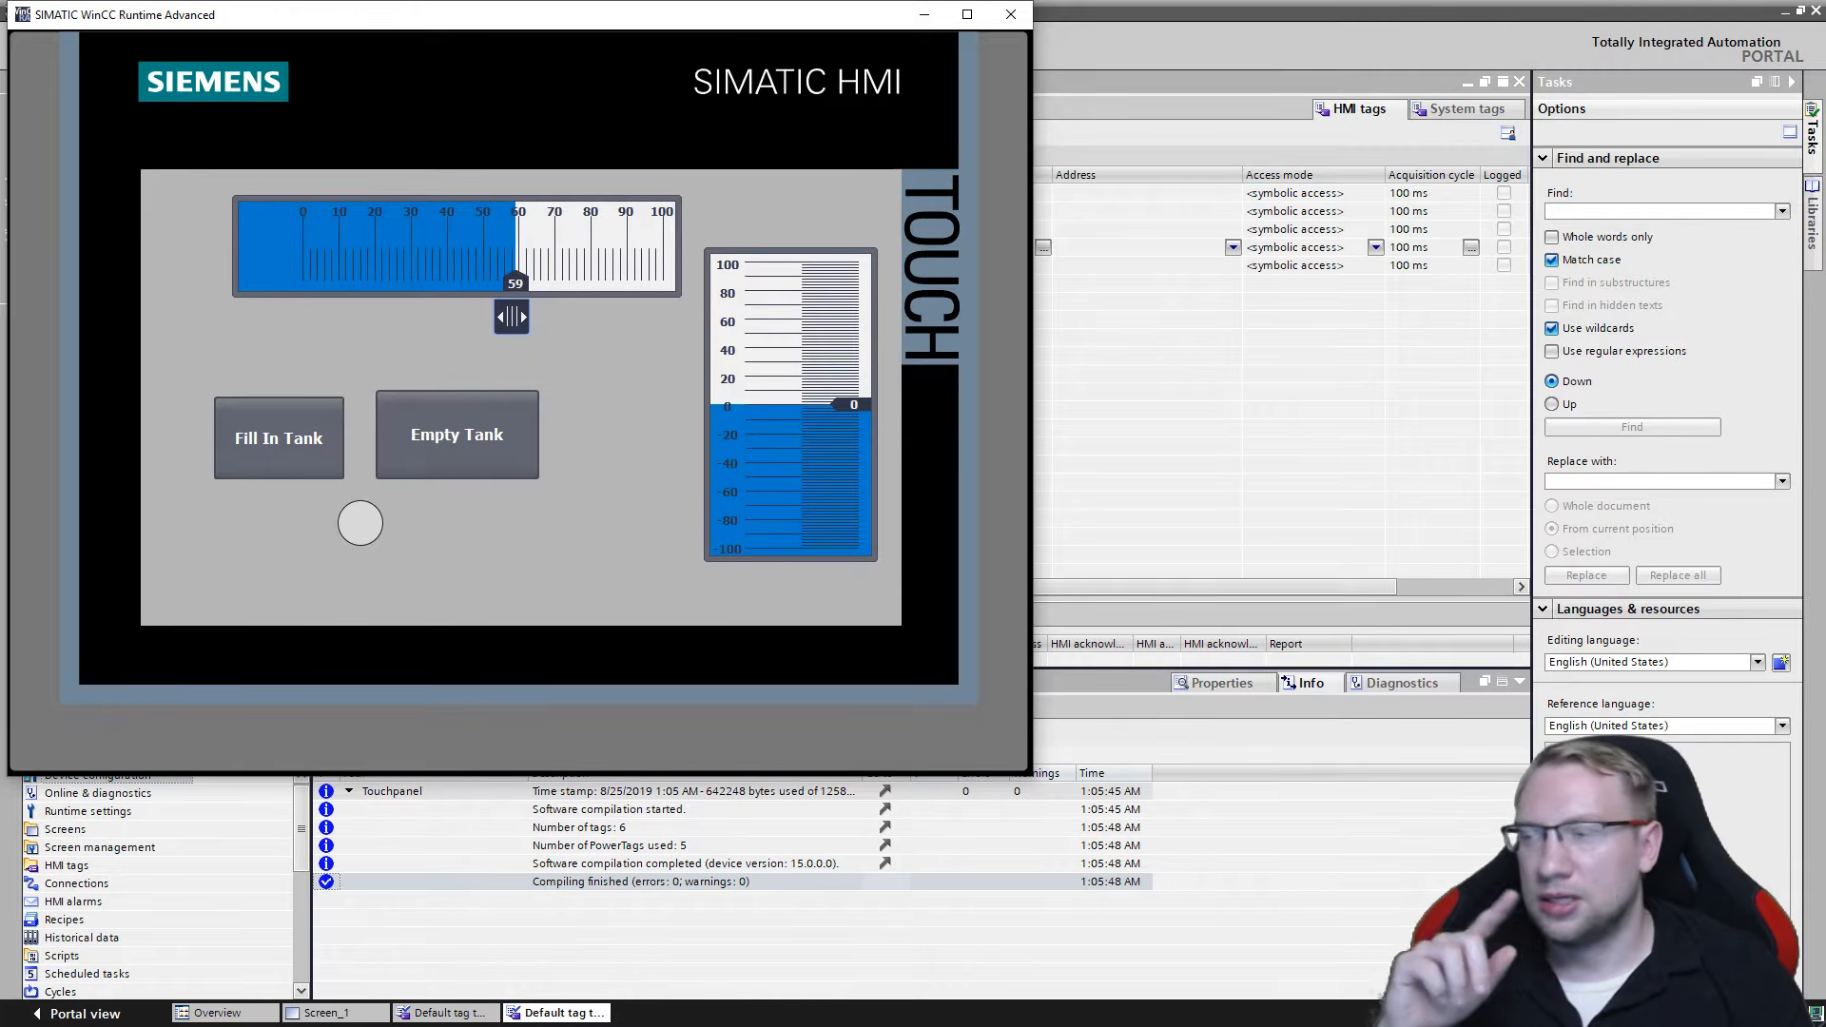
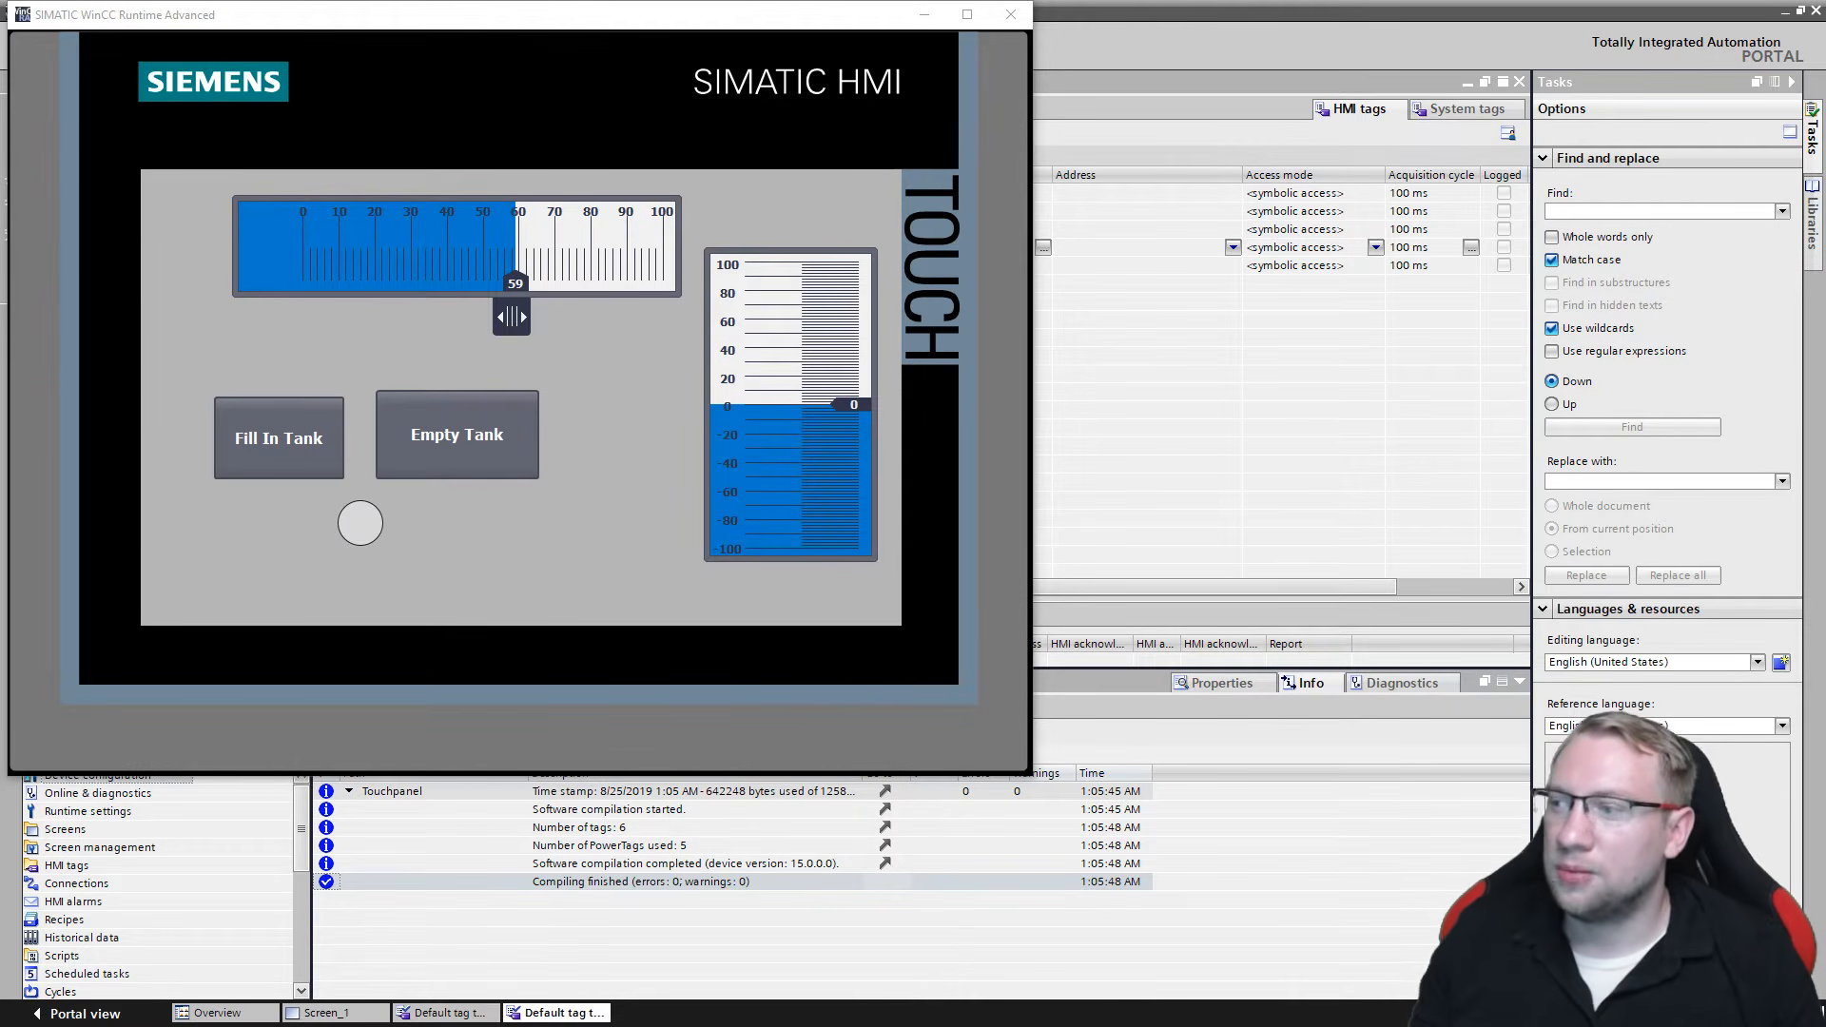
Move the runtime window away from the project toolbar and save the project.
drag(485, 23, 712, 131)
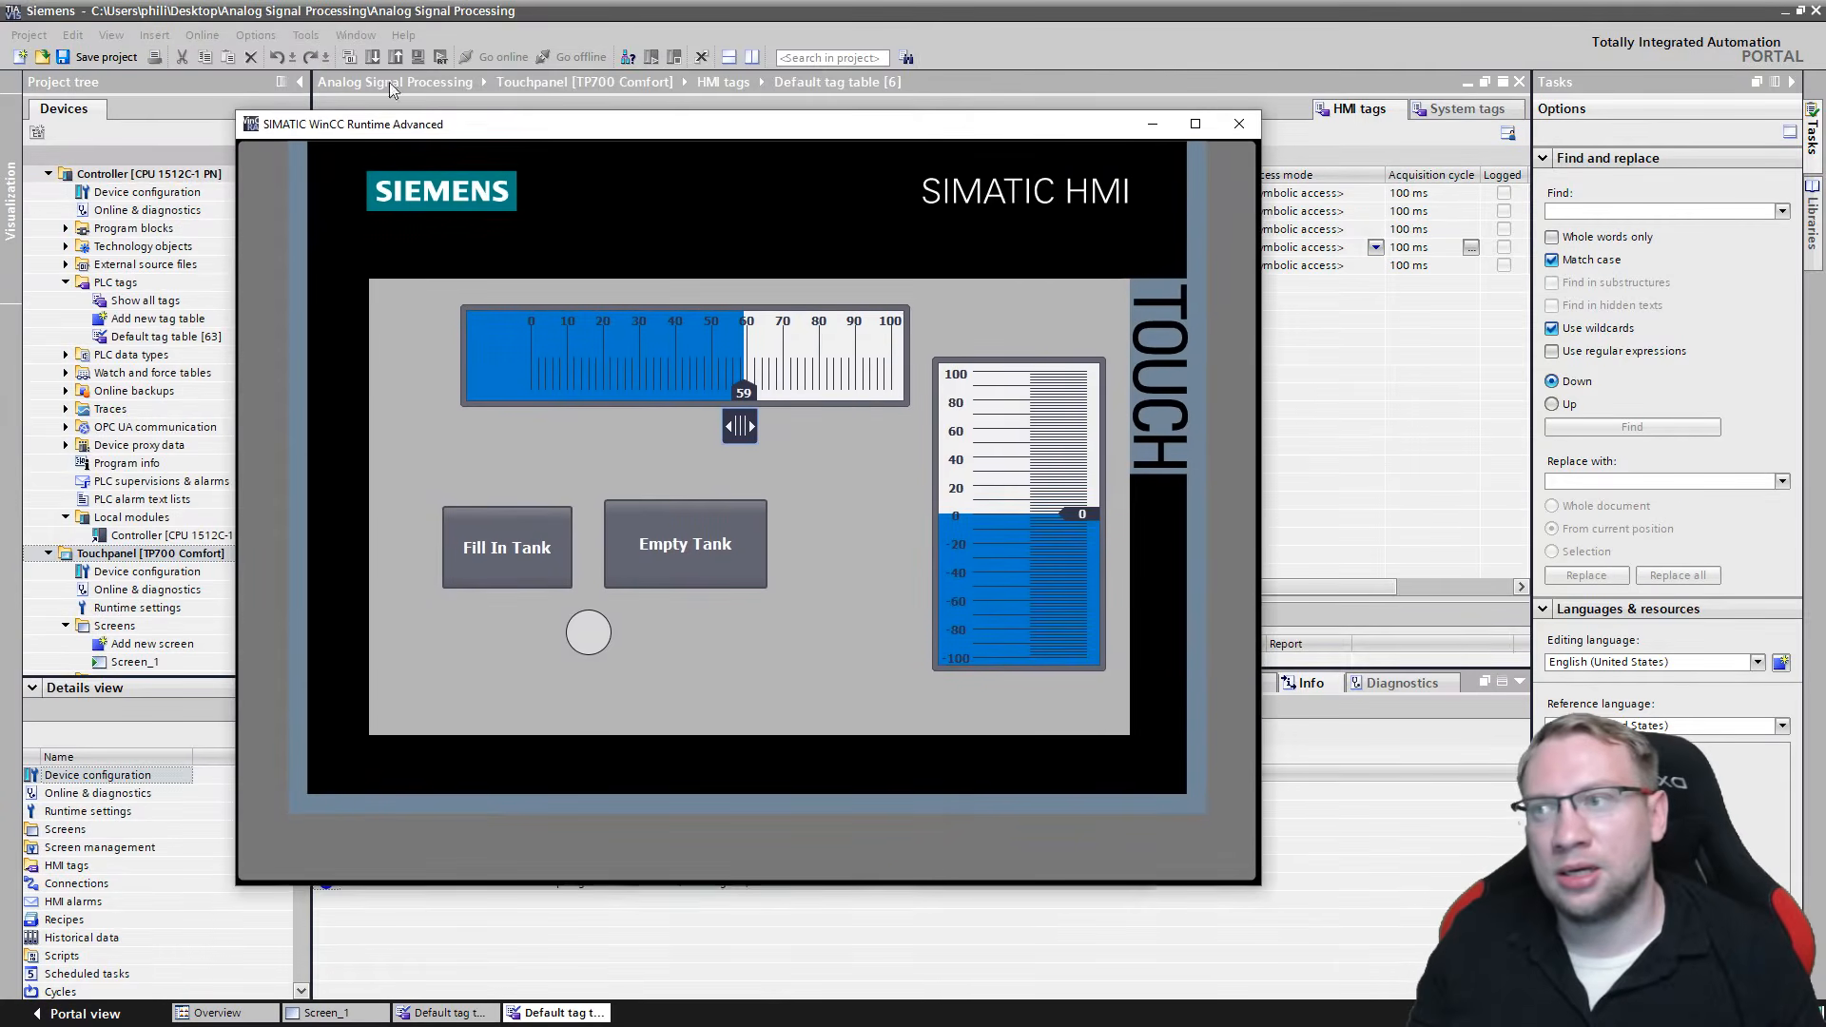
click(99, 79)
key(ctrl+s)
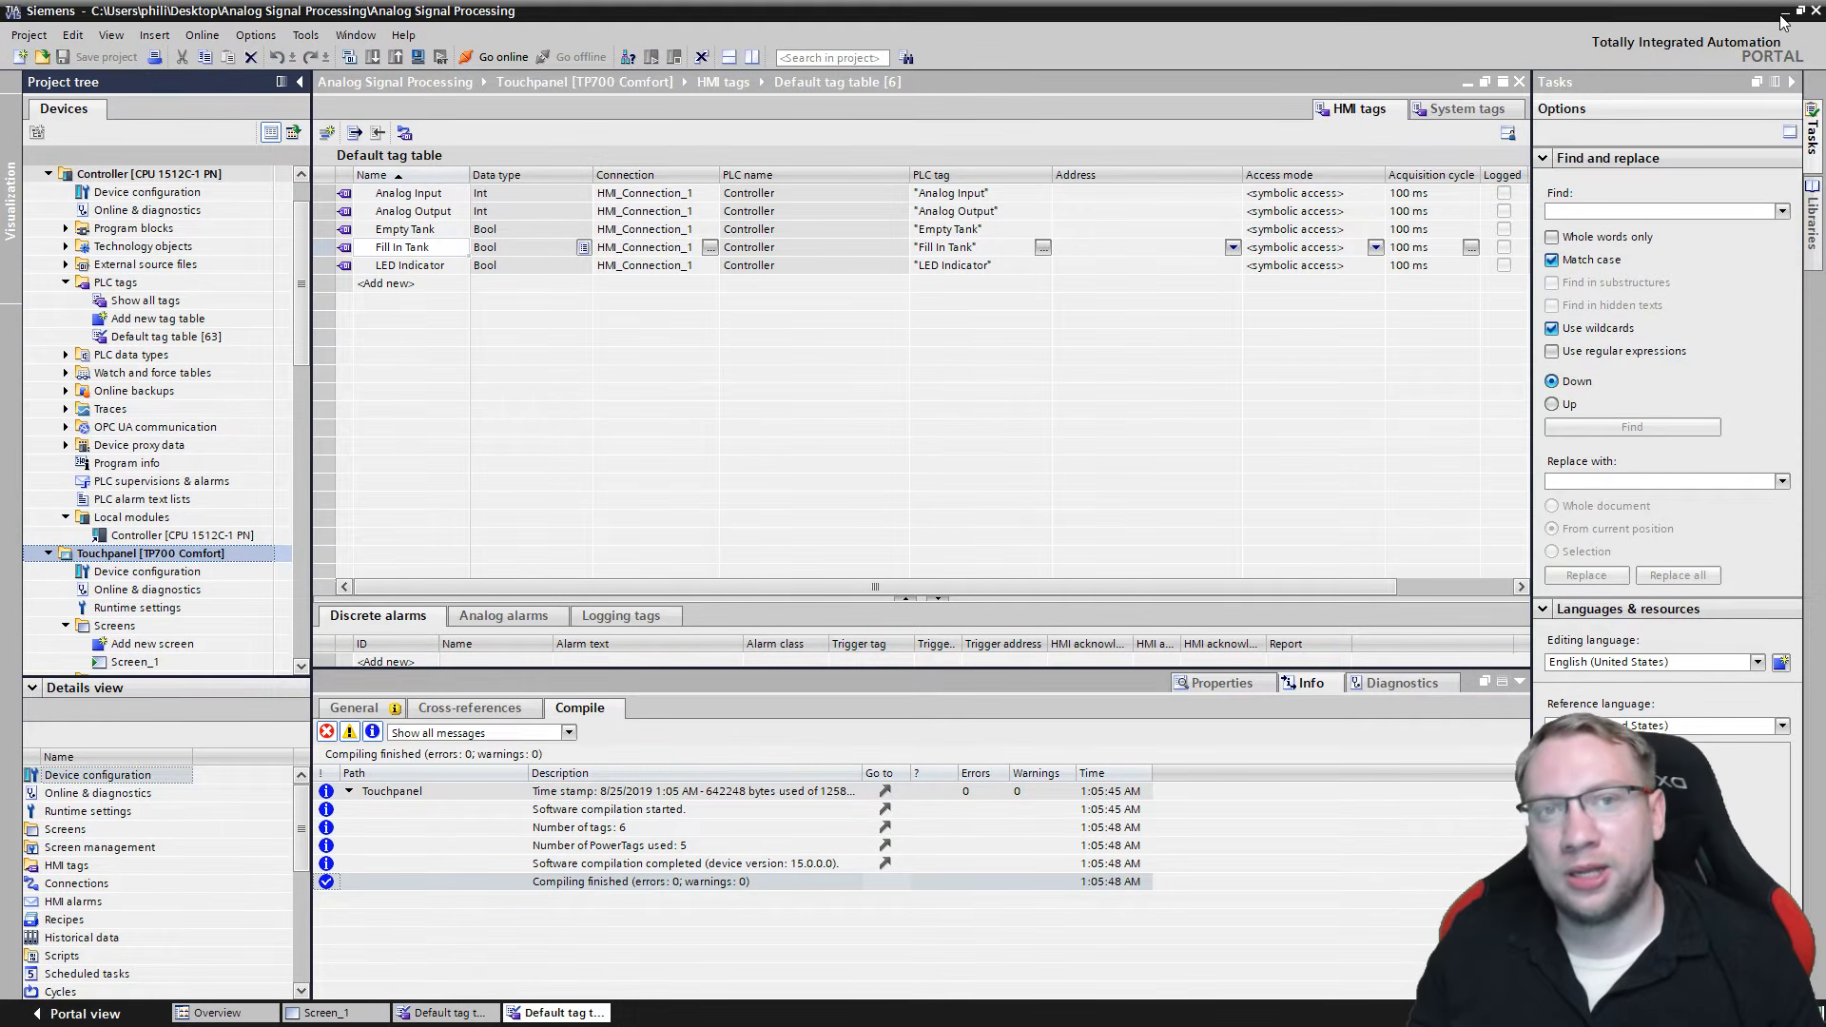
Minimize the TIA Portal project and arrange the WinCC runtime and S7-PLCSIM SIM table windows side by side.
click(1786, 12)
drag(1116, 140, 806, 39)
drag(0, 388, 1594, 21)
click(722, 29)
click(1117, 16)
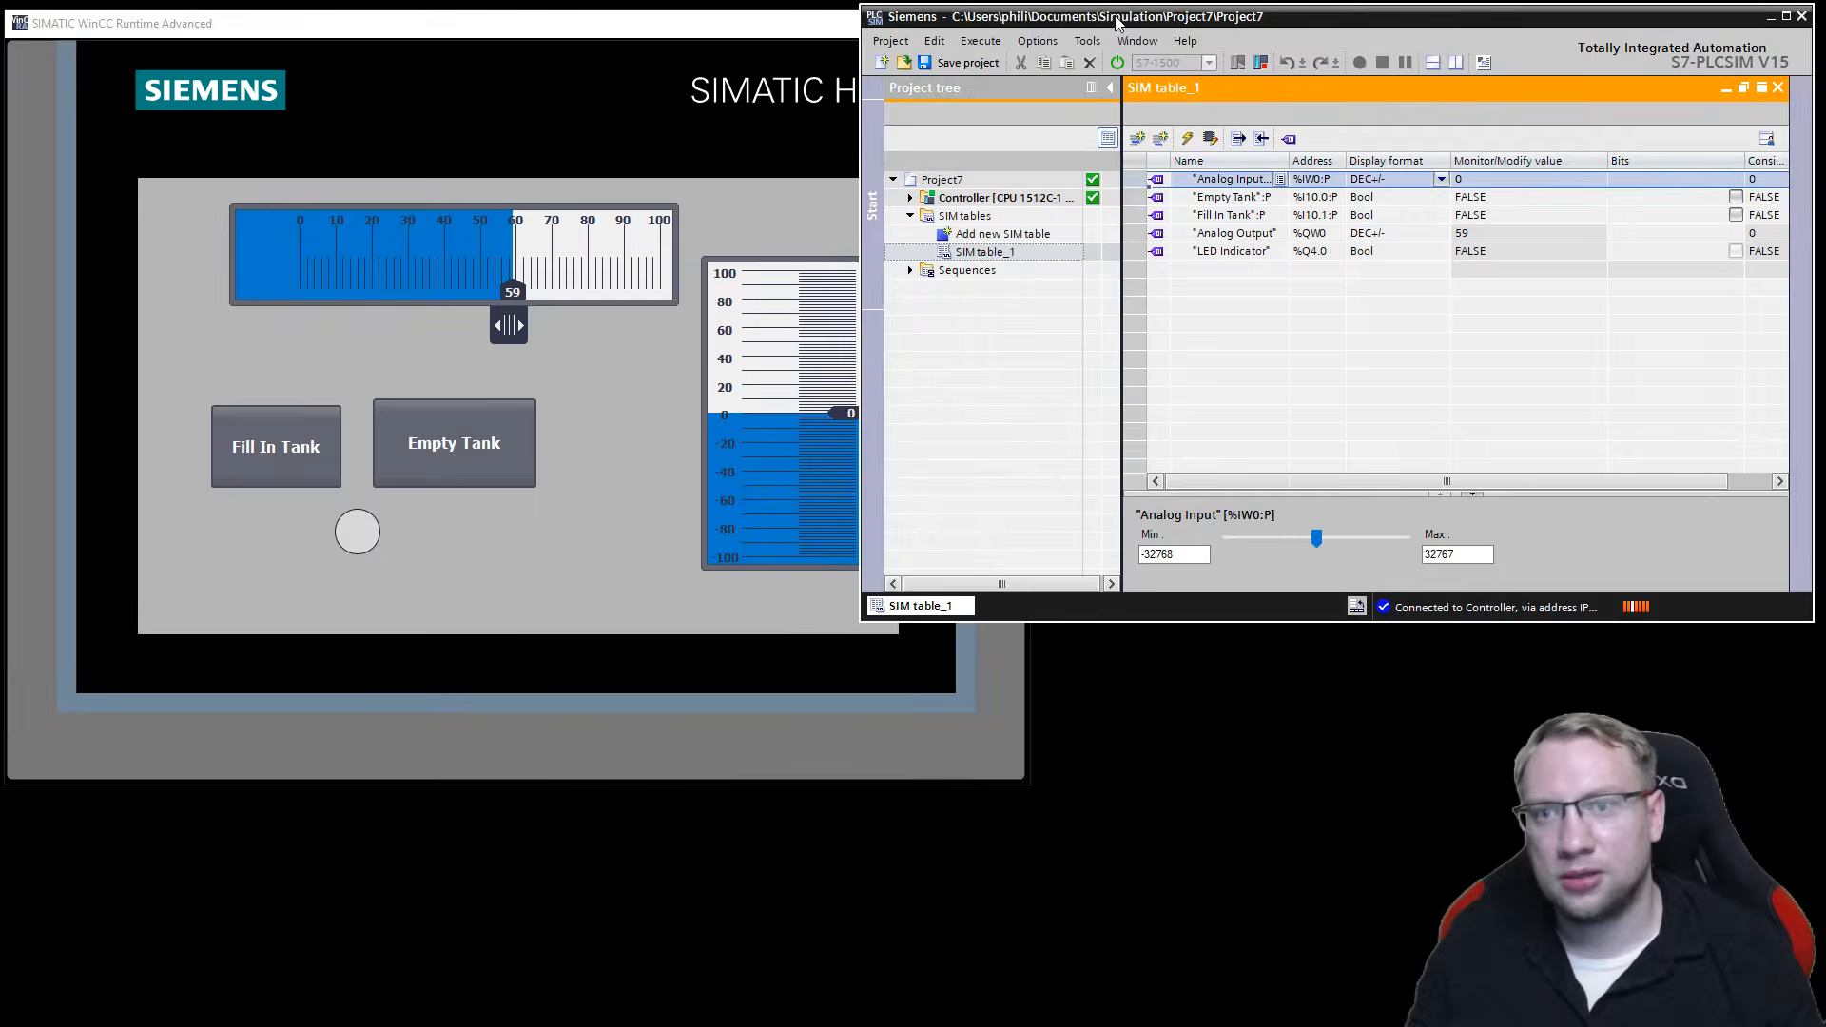
drag(1117, 16, 1114, 24)
click(799, 14)
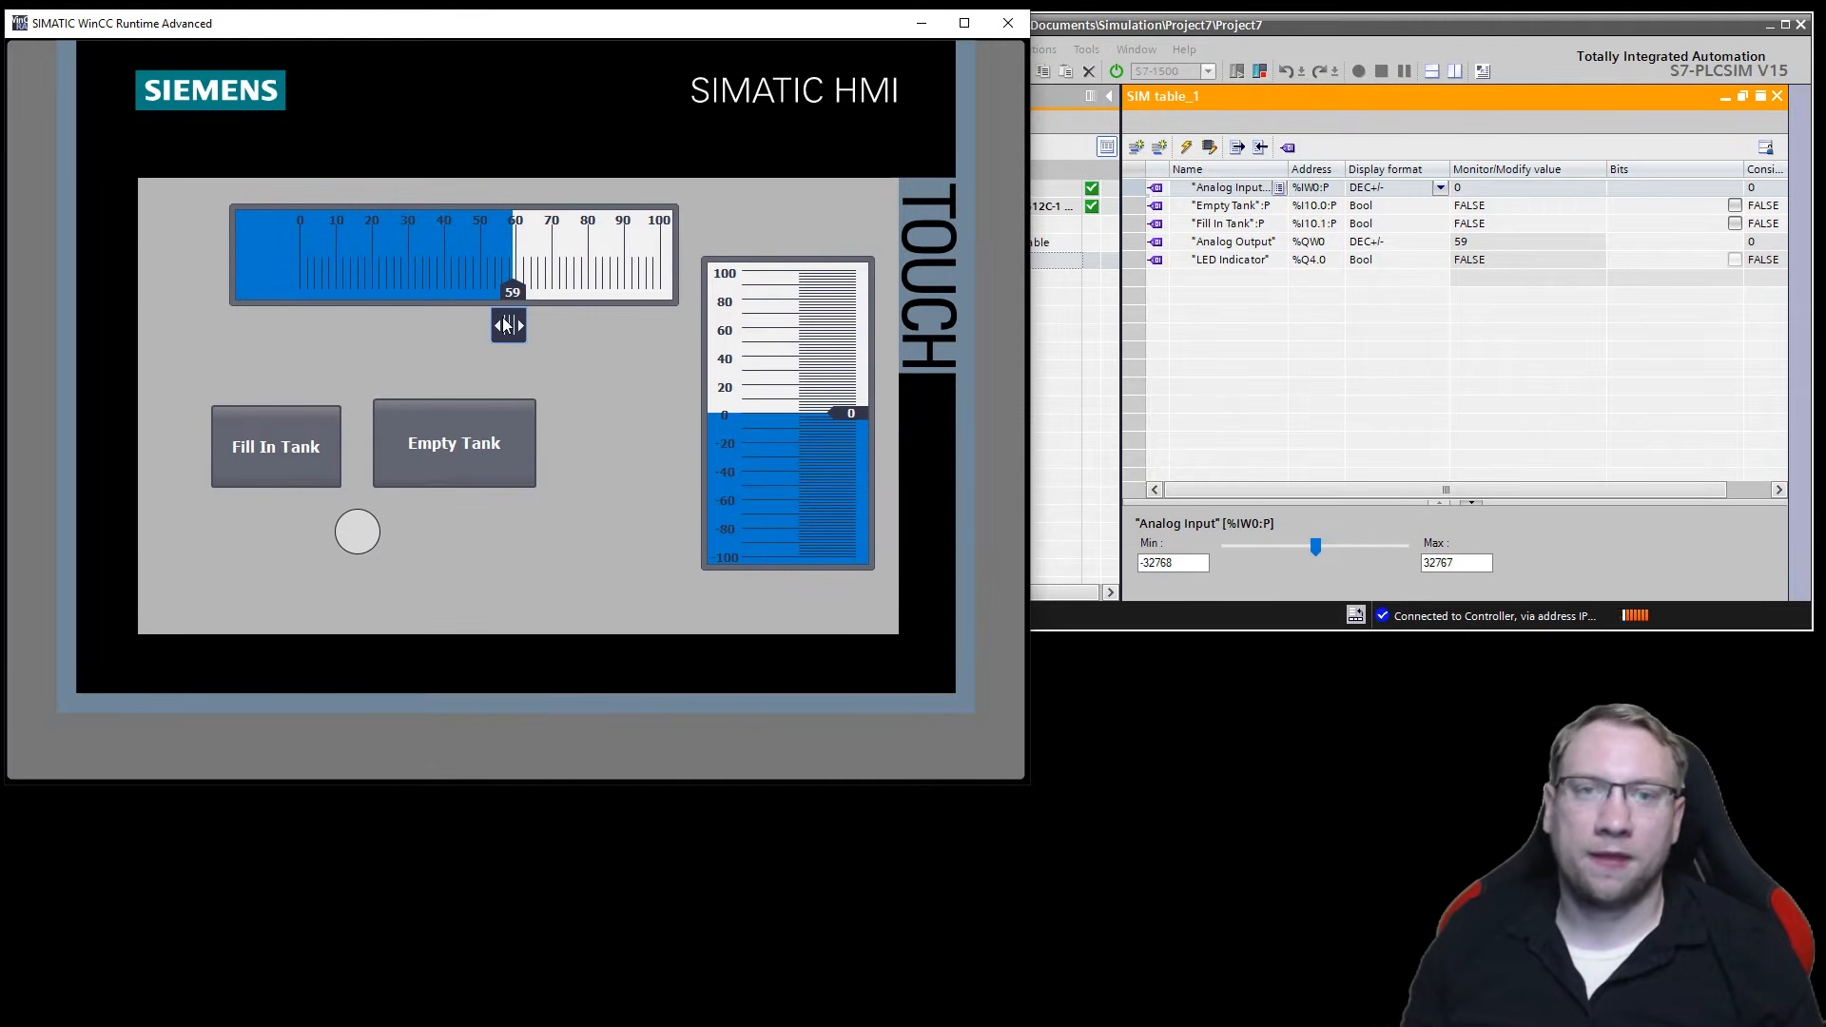
Move the runtime slider to 67 and select the Analog Output row in SIM table_1 to check its value.
mouse_move(509, 324)
mouse_down()
mouse_move(401, 329)
mouse_move(534, 327)
mouse_up()
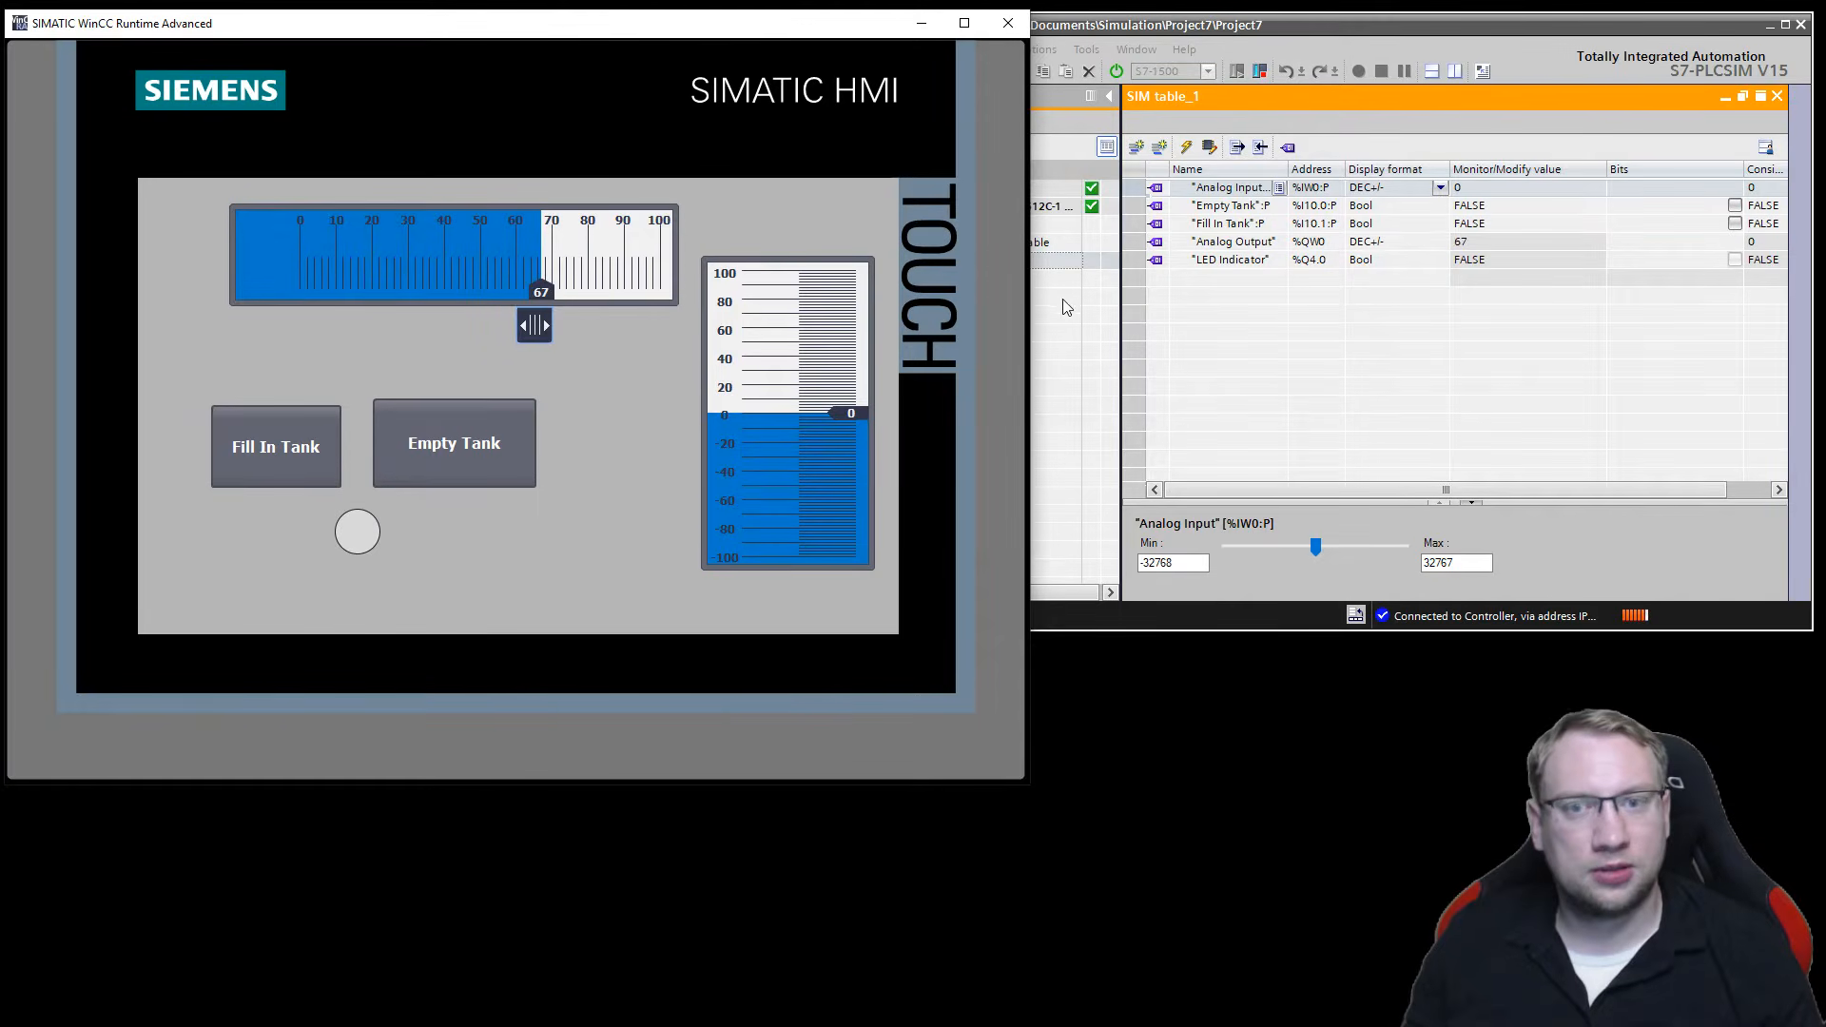
click(1151, 242)
click(1151, 241)
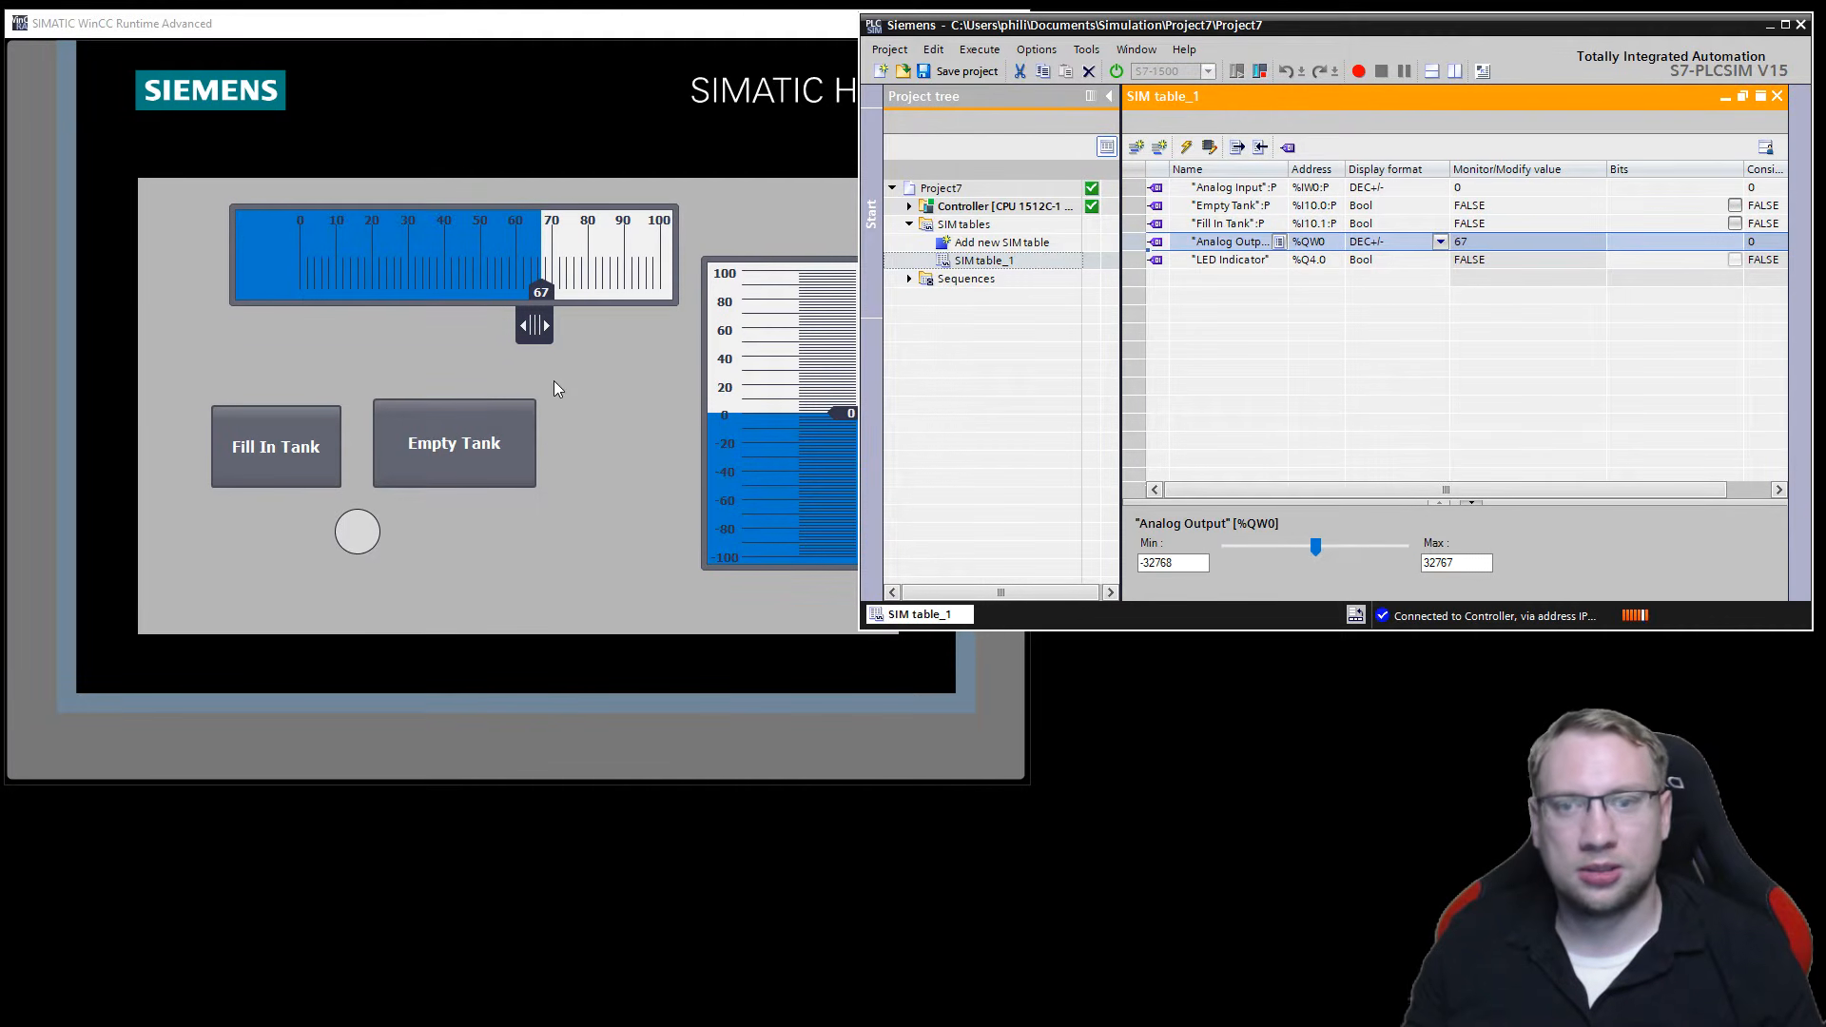
Move the runtime slider to 43 and vary the Analog Input value in SIM table_1 slightly above zero to test the vertical bar.
click(546, 328)
drag(519, 328, 455, 325)
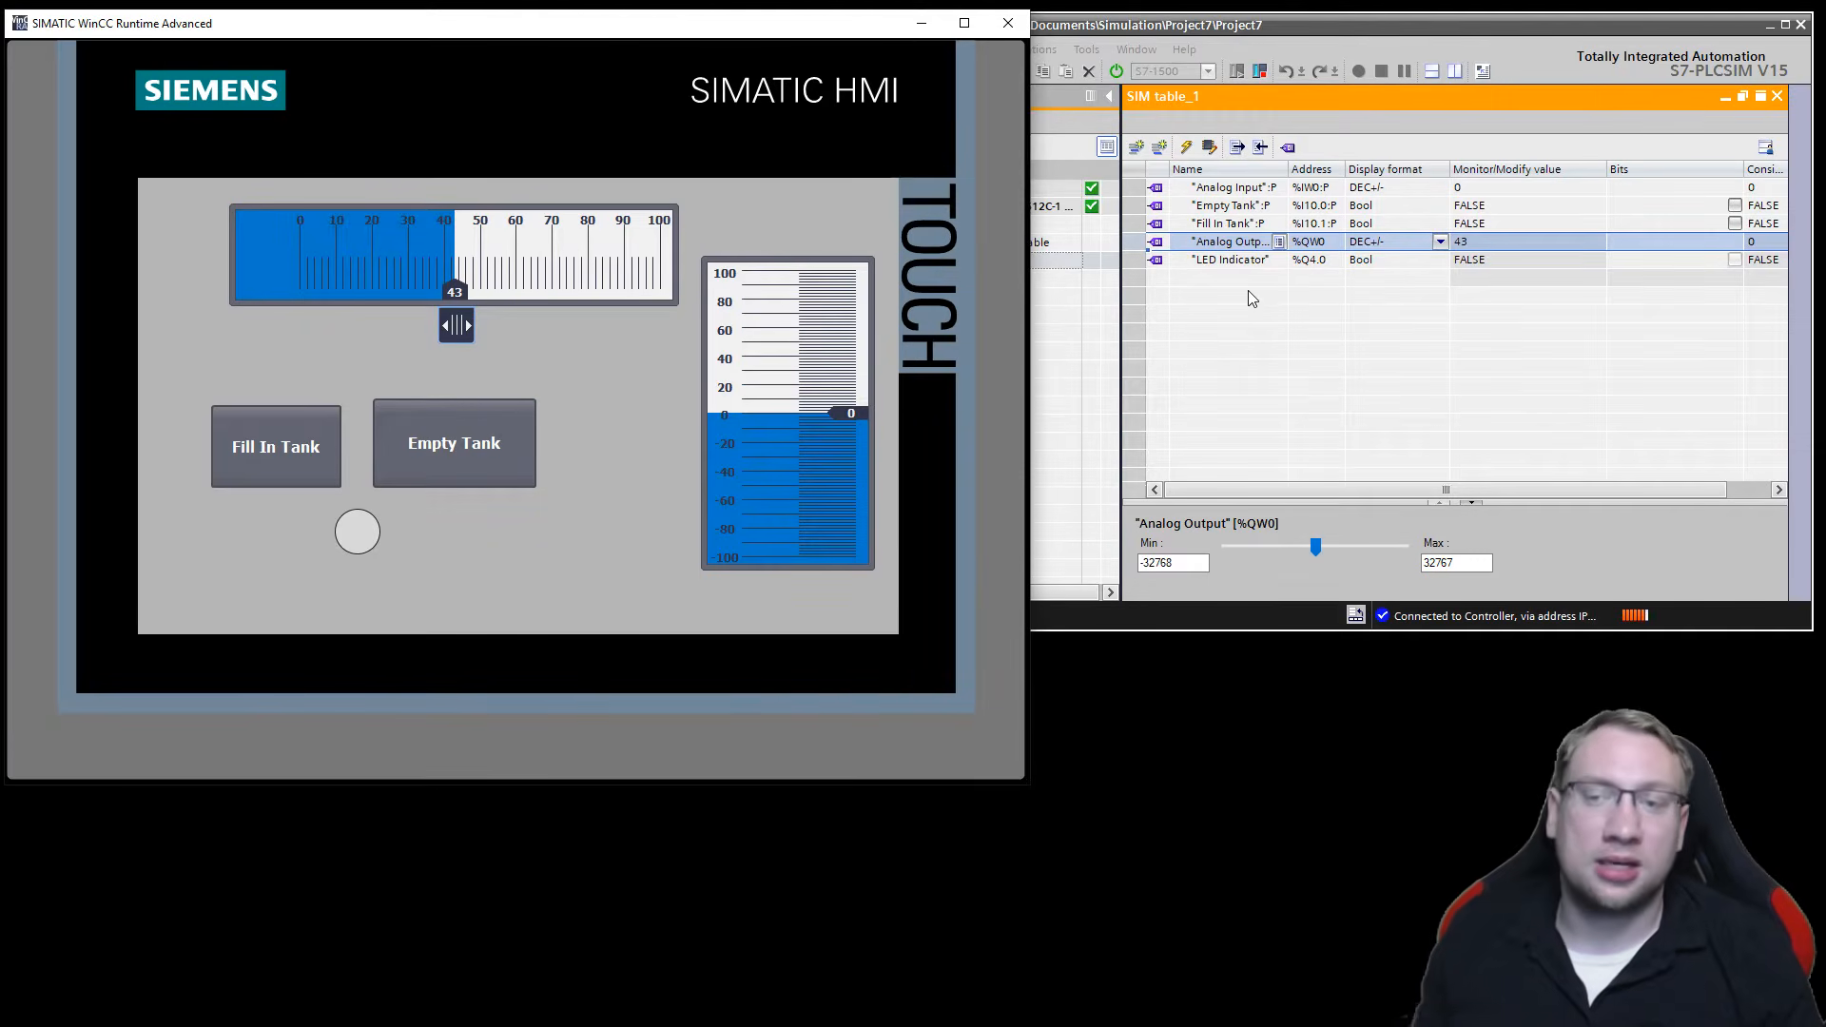
click(1228, 190)
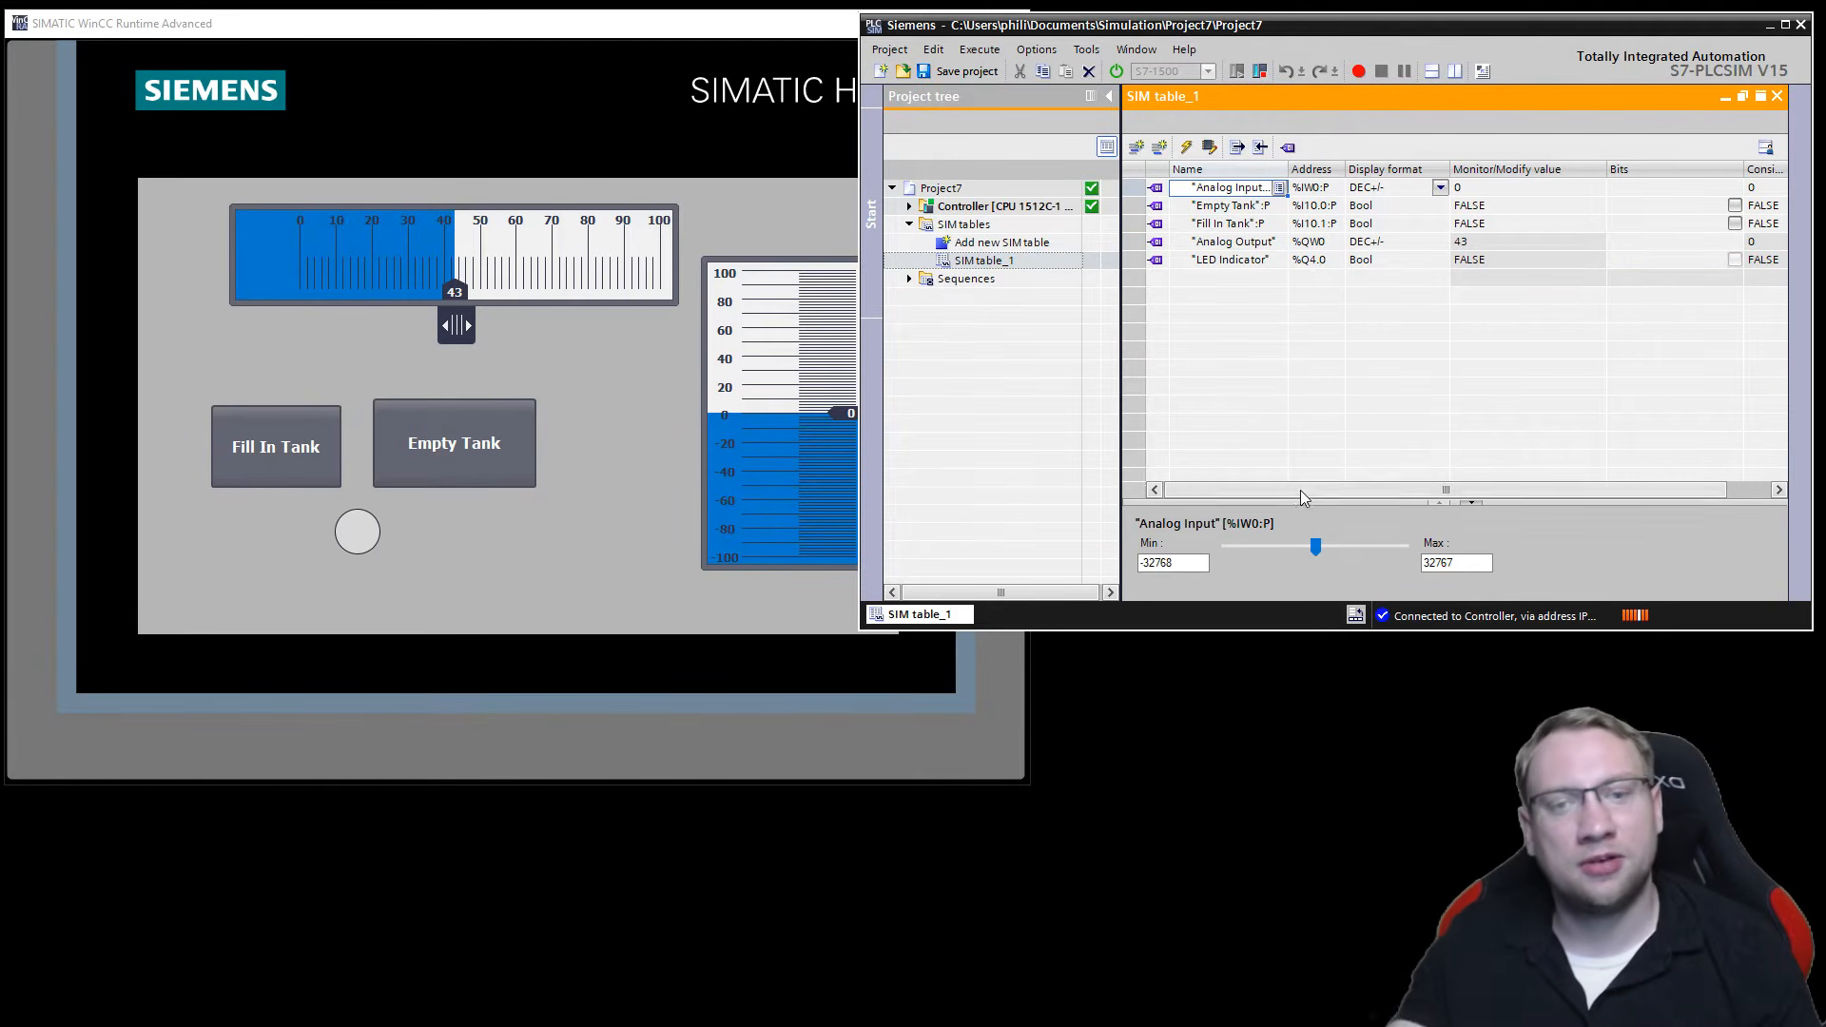
mouse_move(1316, 549)
mouse_down()
mouse_move(1281, 538)
mouse_move(1339, 544)
mouse_move(1279, 535)
mouse_move(1352, 546)
mouse_move(1264, 549)
mouse_move(1394, 550)
mouse_move(1290, 552)
mouse_move(1337, 552)
mouse_up()
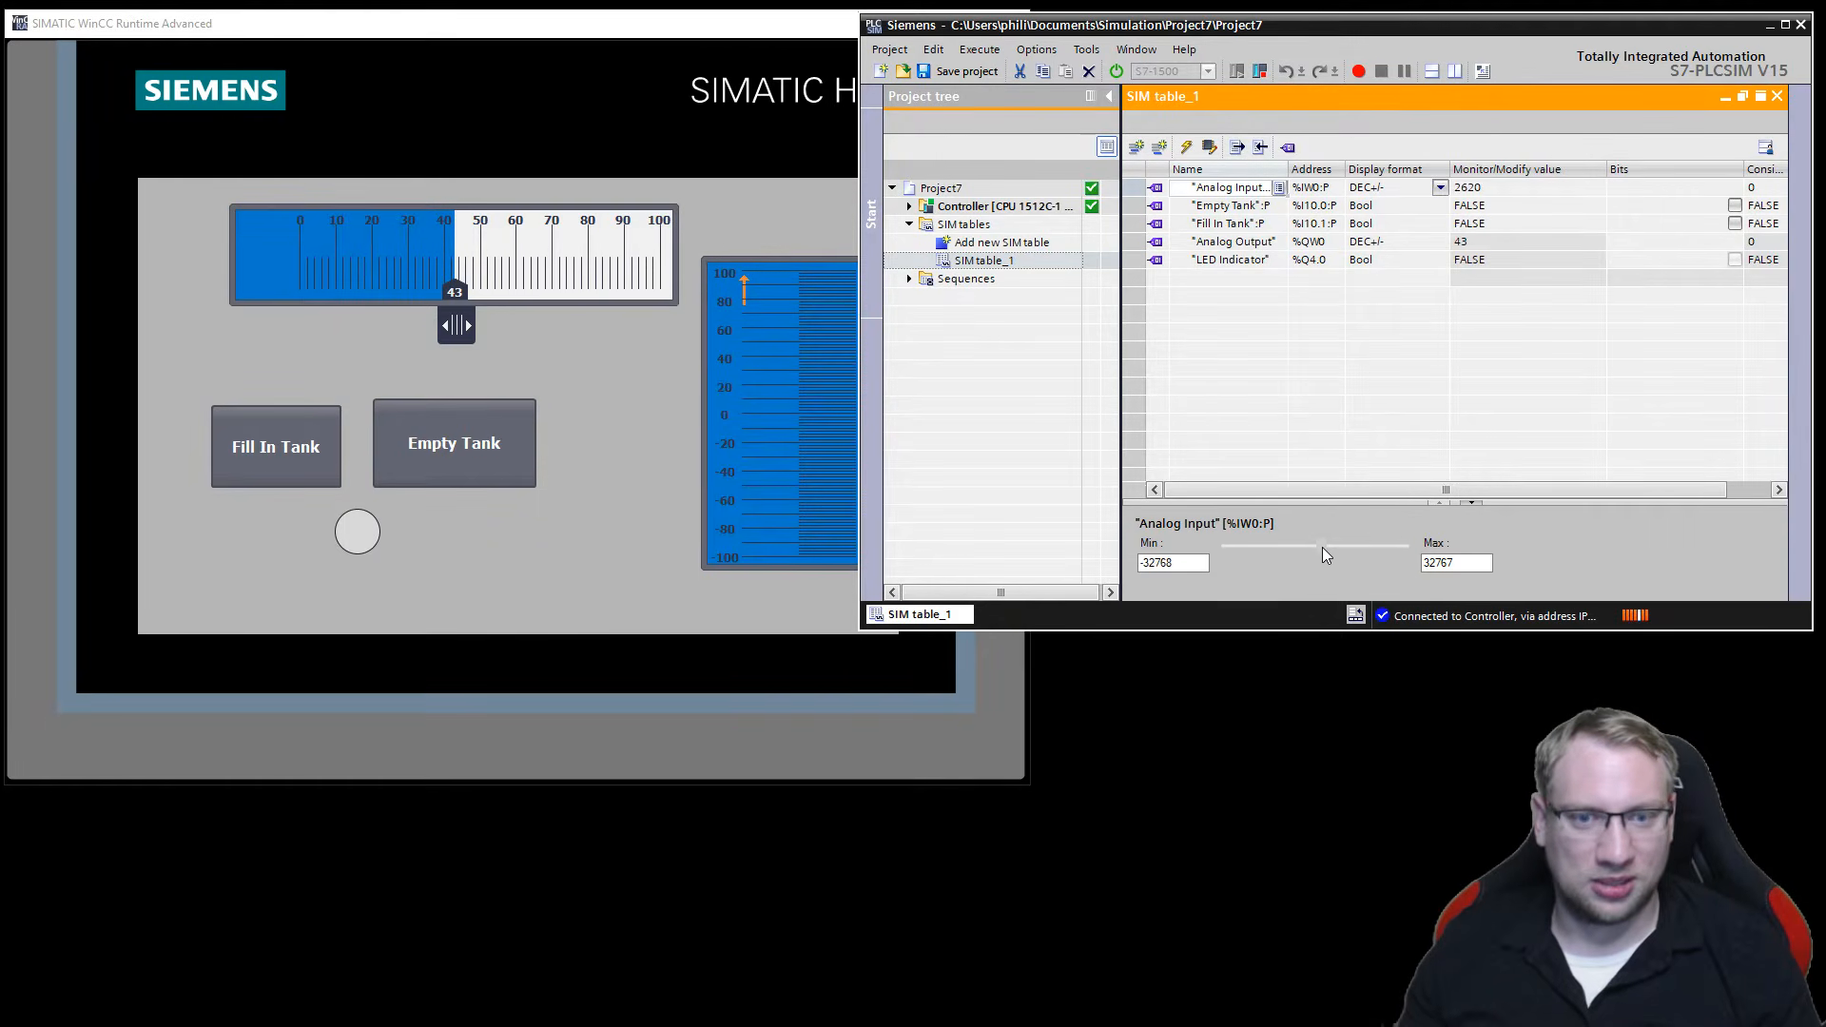
drag(1318, 547, 1319, 547)
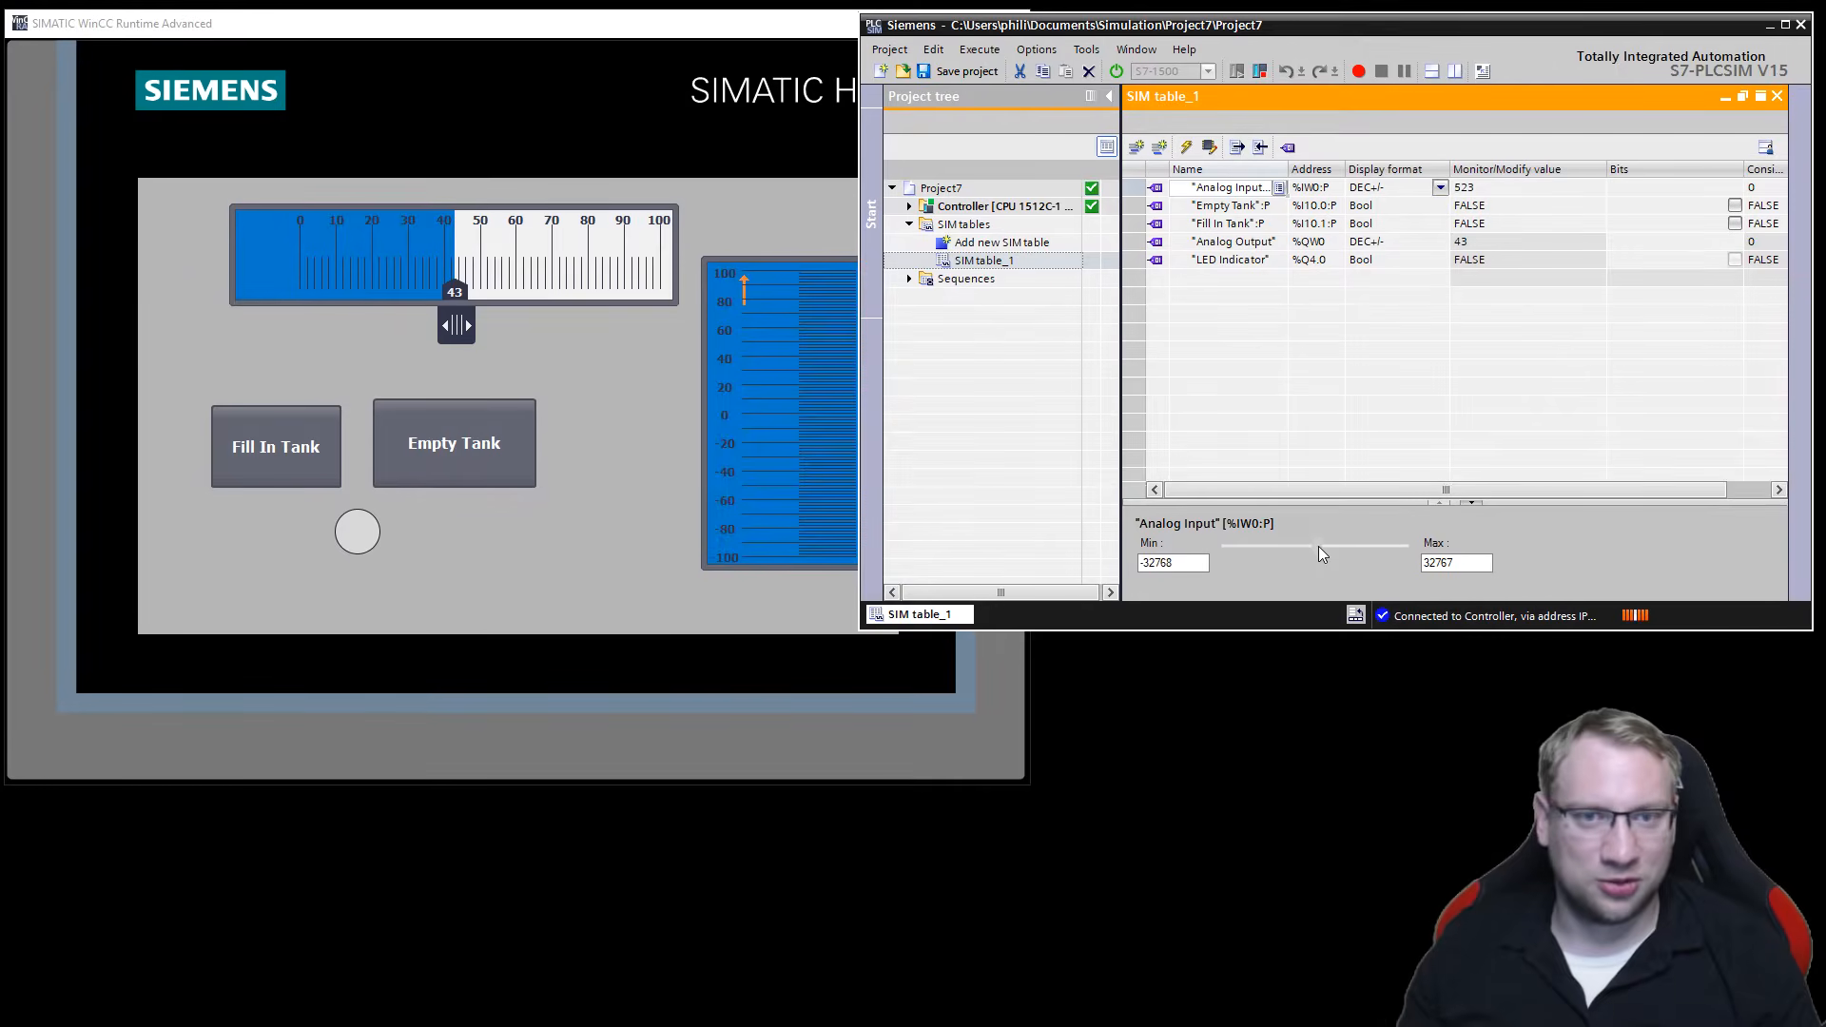
Switch back to the TIA Portal project, open the touch panel's Screen_1 and show the properties of the vertical bar.
click(663, 28)
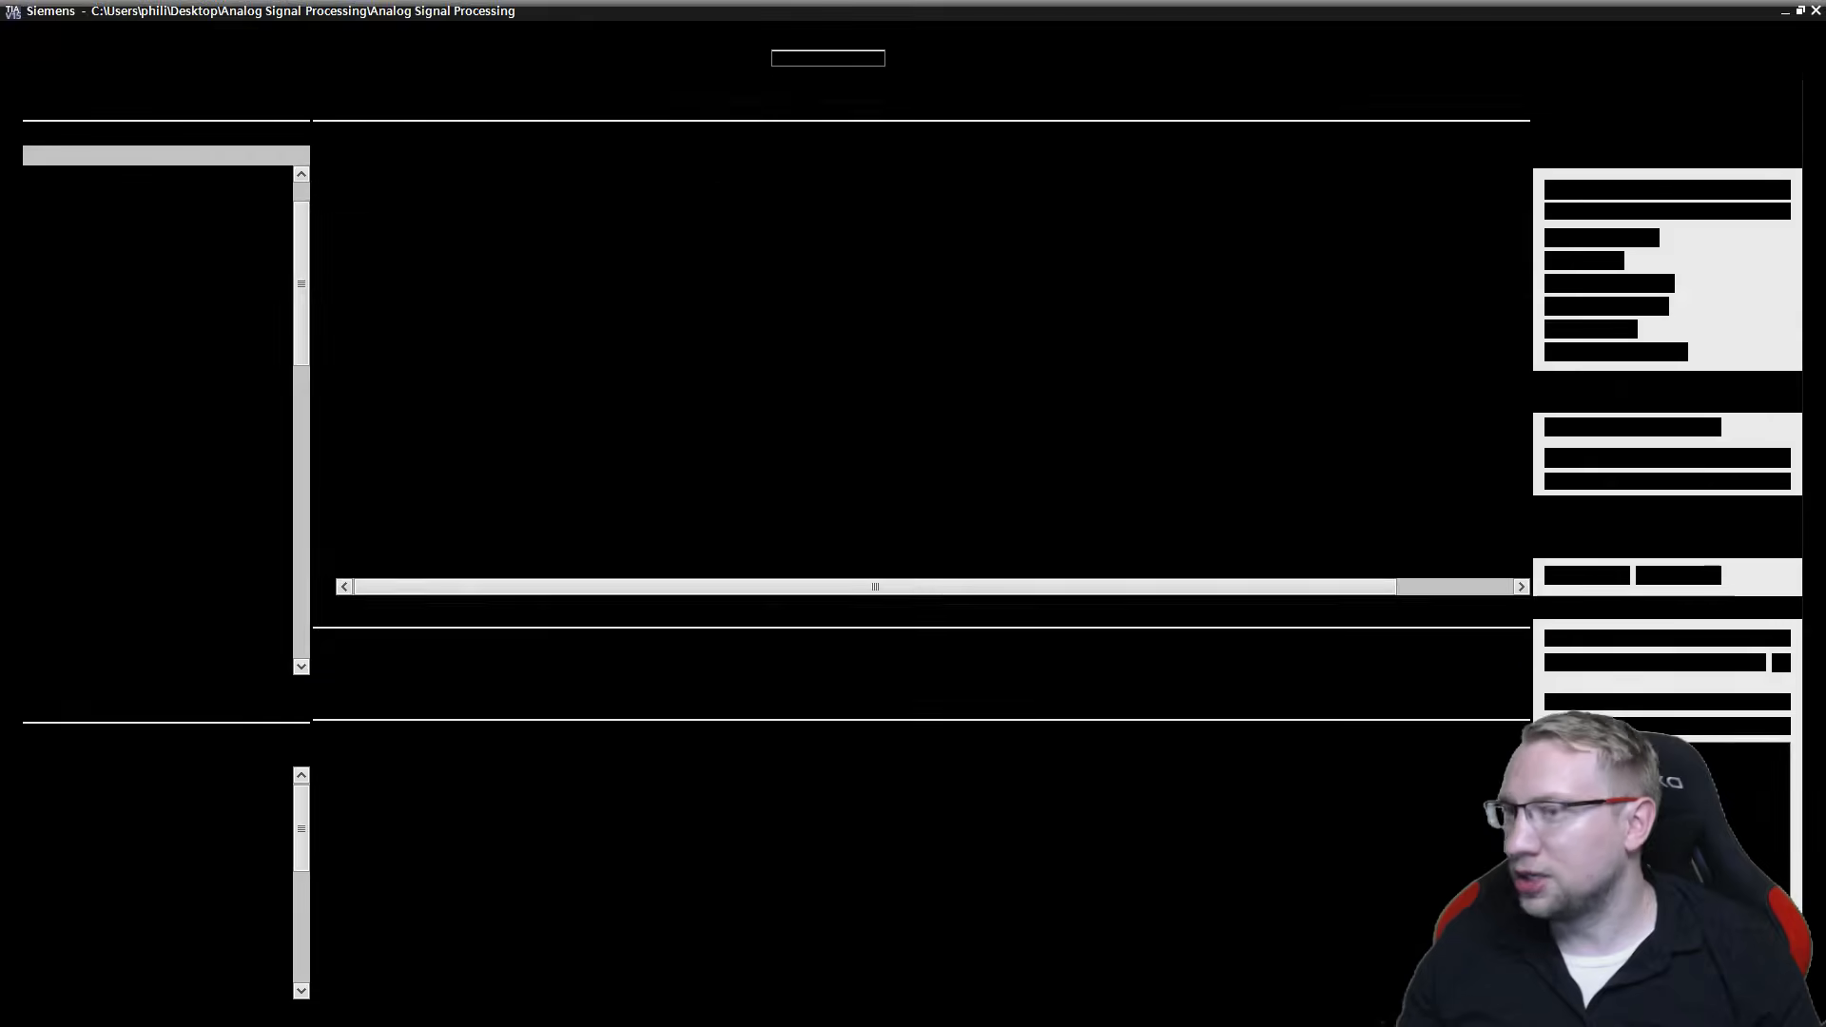
scroll(119, 538, down, 3)
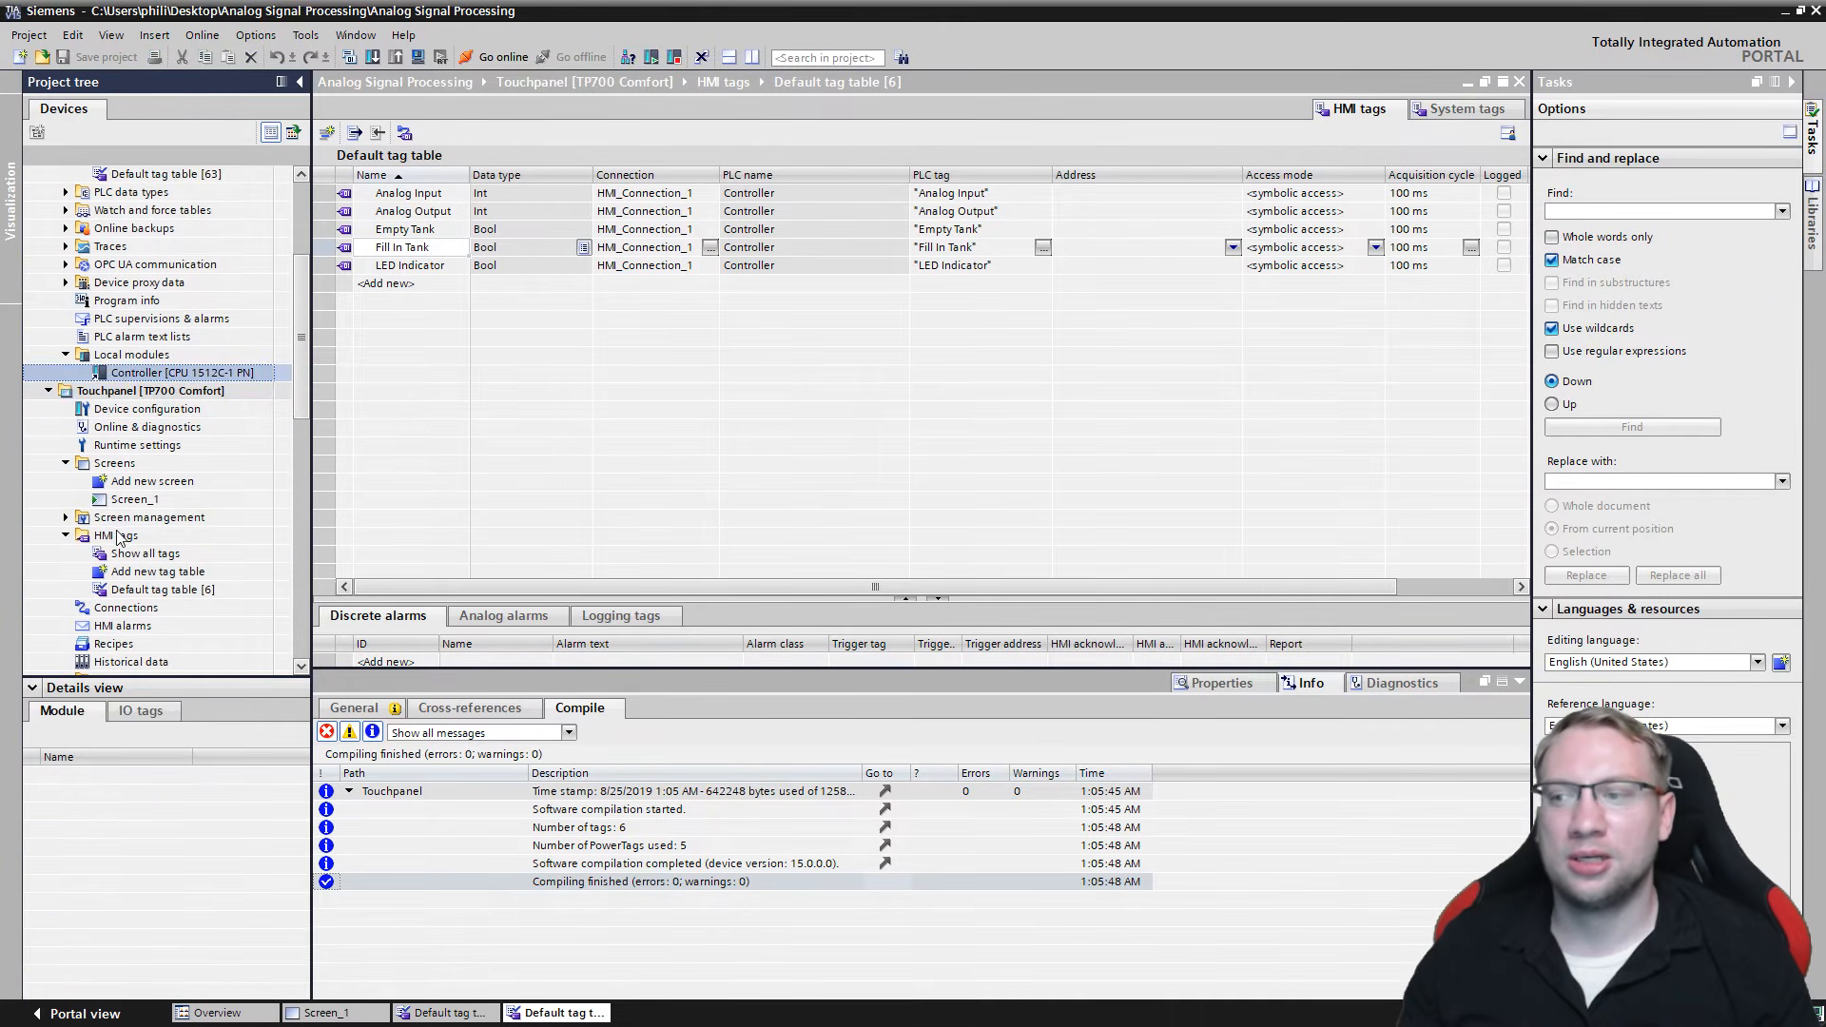
double_click(133, 500)
click(138, 500)
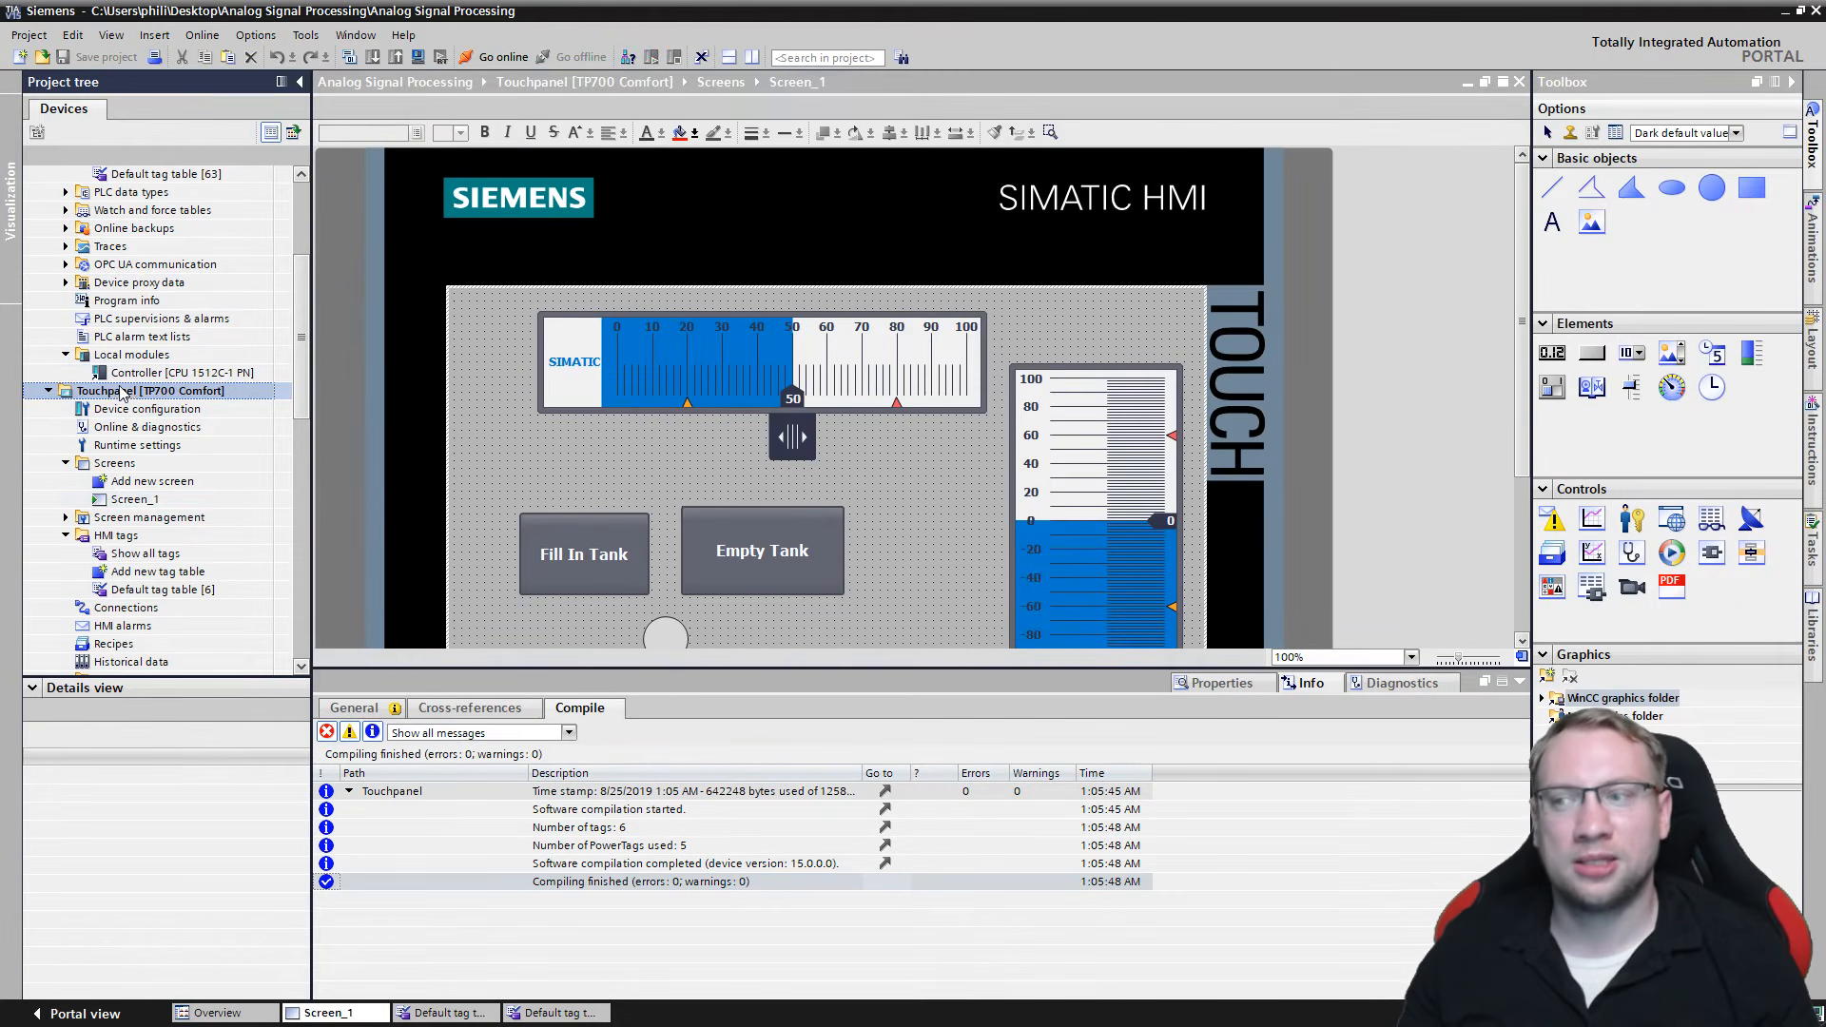
click(1068, 466)
scroll(1071, 474, down, 2)
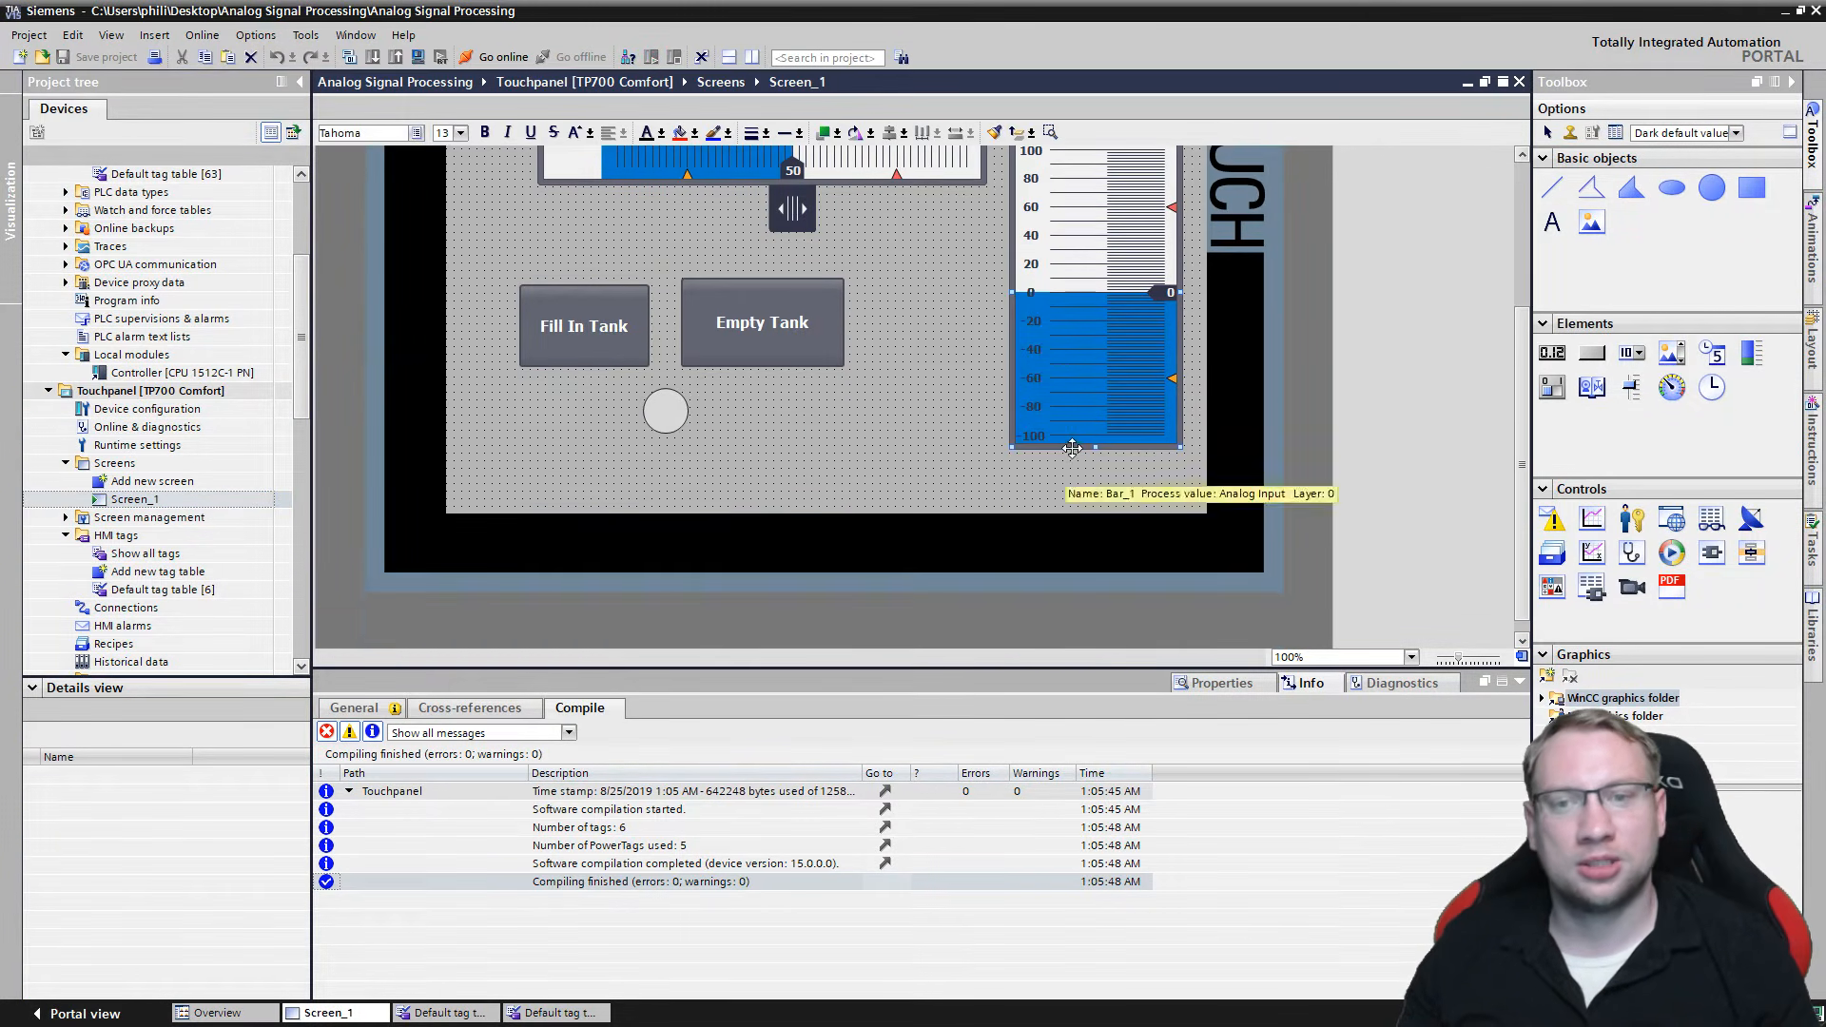
scroll(1073, 449, up, 1)
double_click(1089, 427)
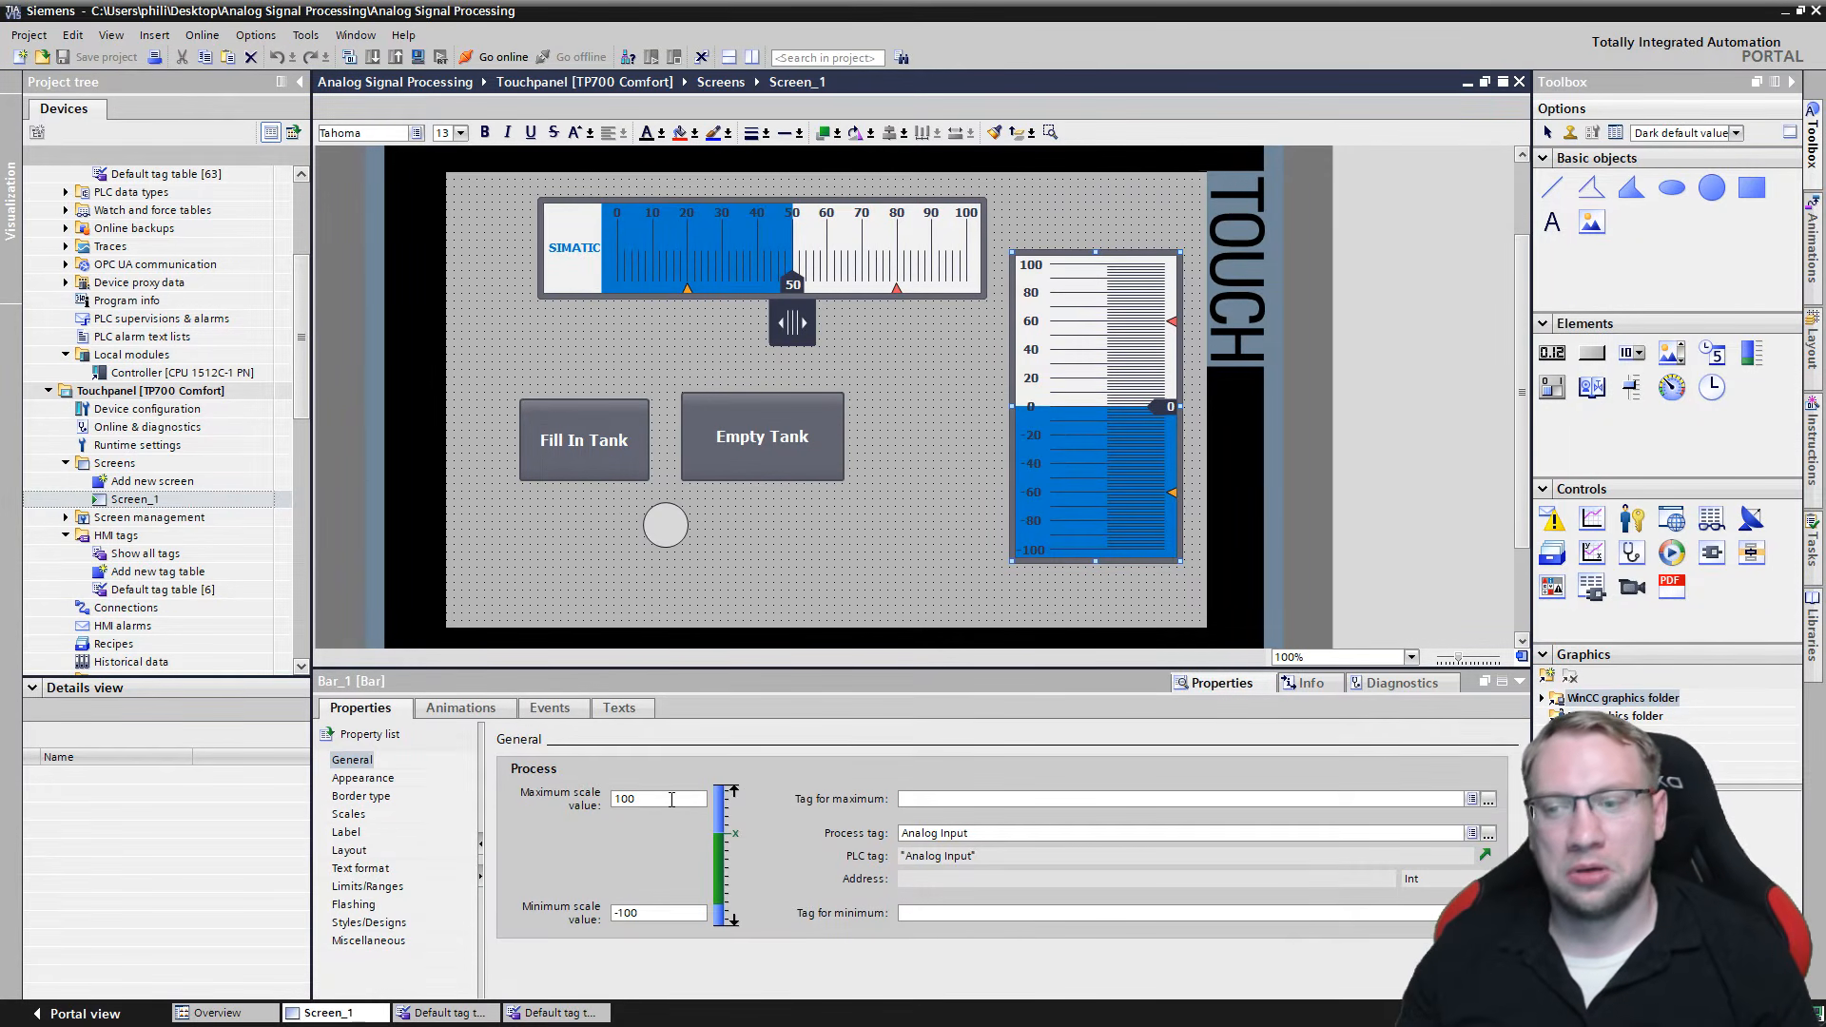
Set the vertical bar's maximum scale value to 20000 and its minimum scale value to -20000.
double_click(625, 799)
click(1038, 416)
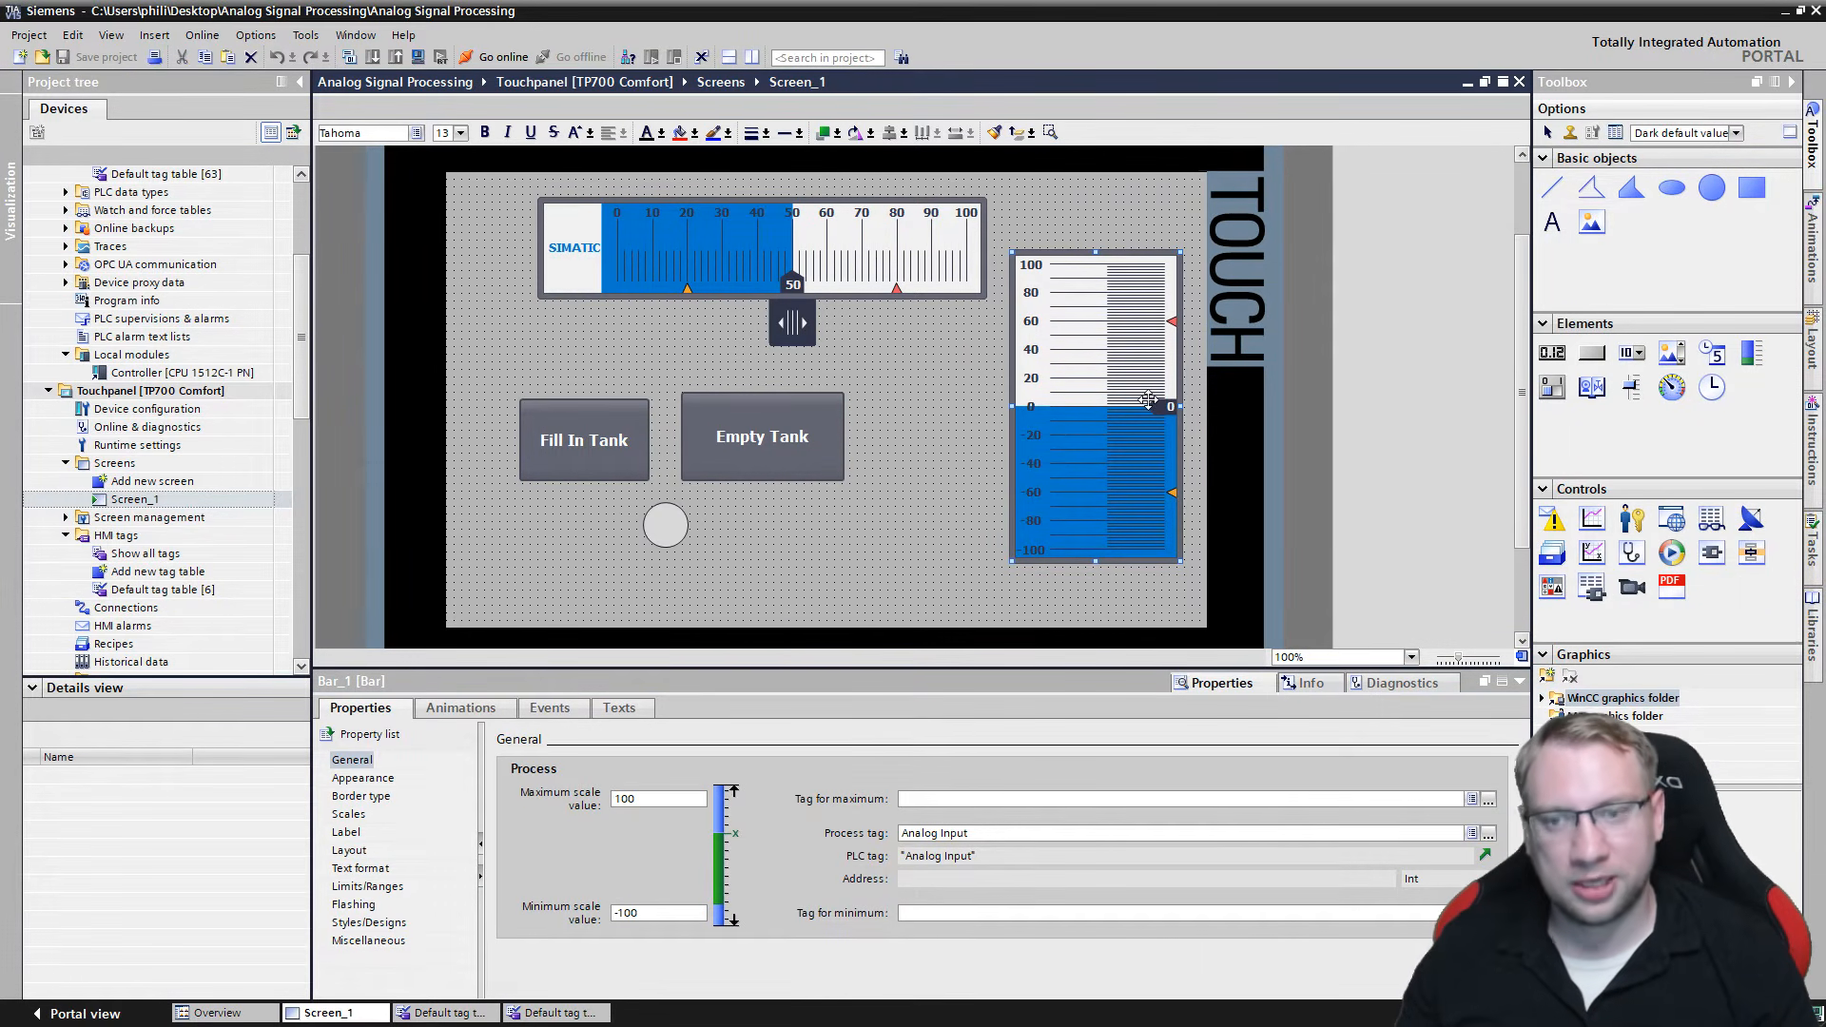
double_click(626, 803)
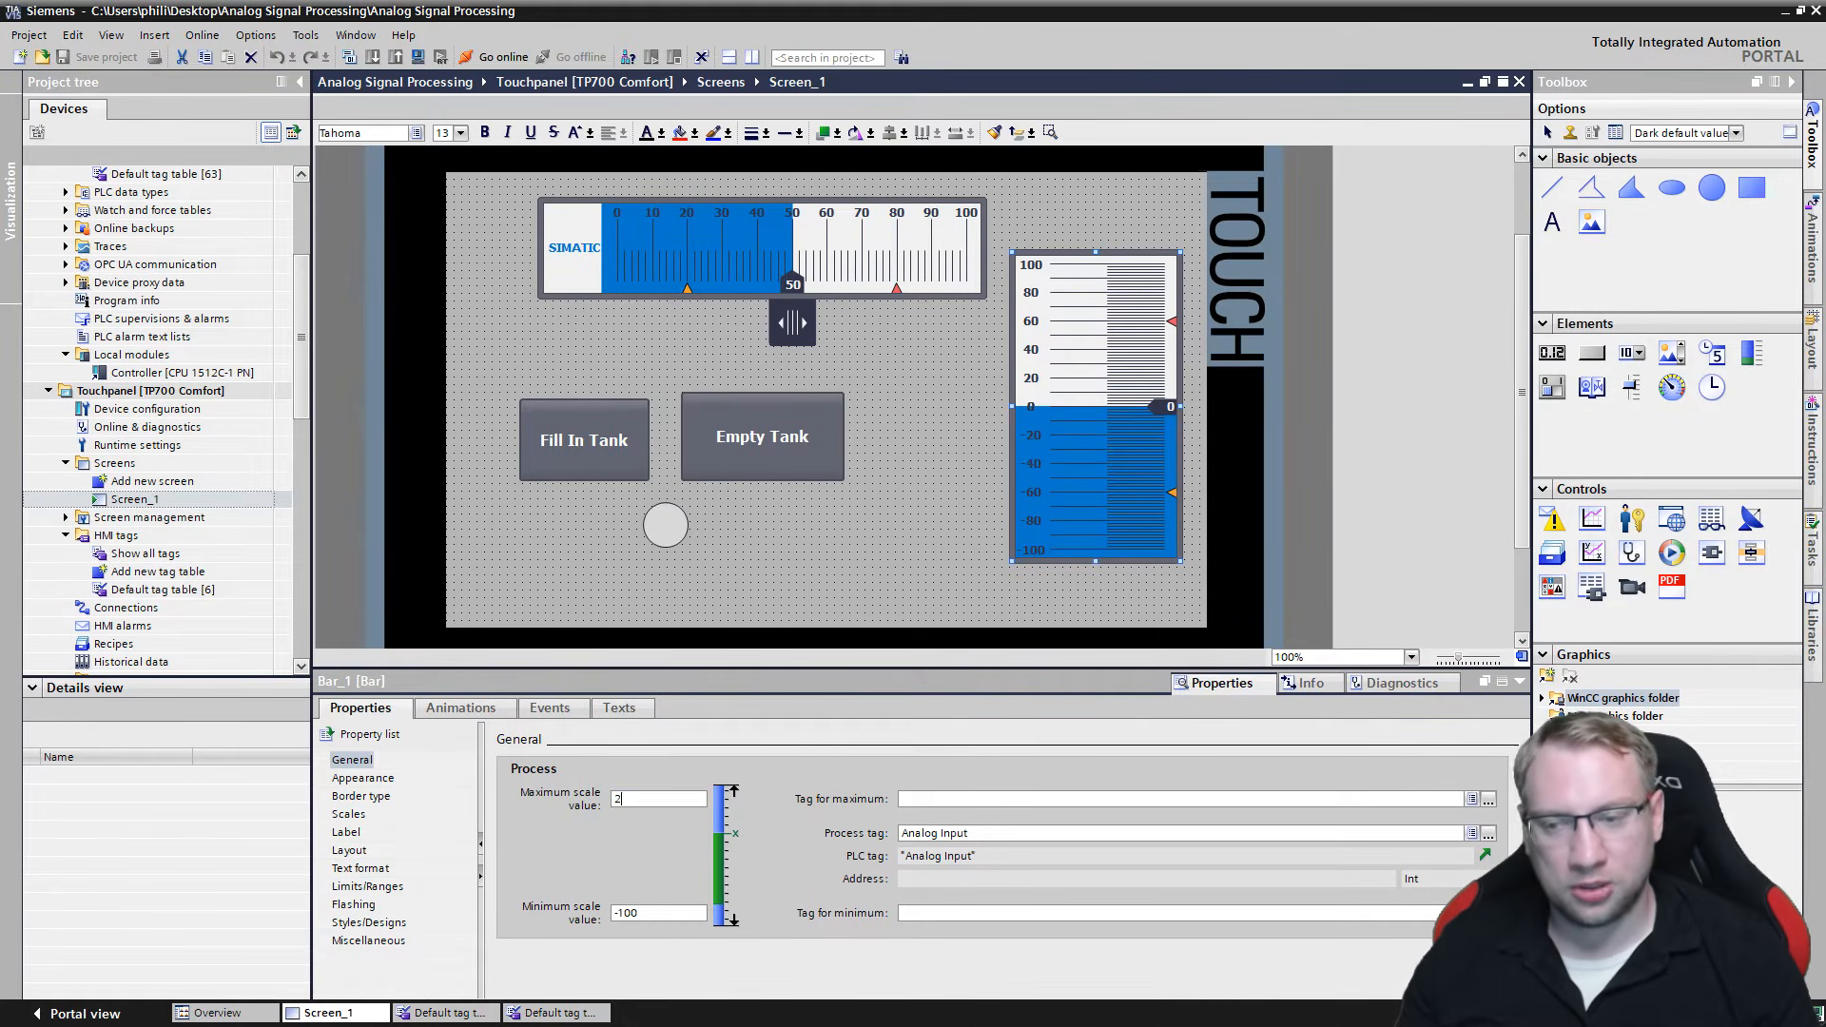
click(590, 799)
drag(663, 911, 574, 907)
text(-20000)
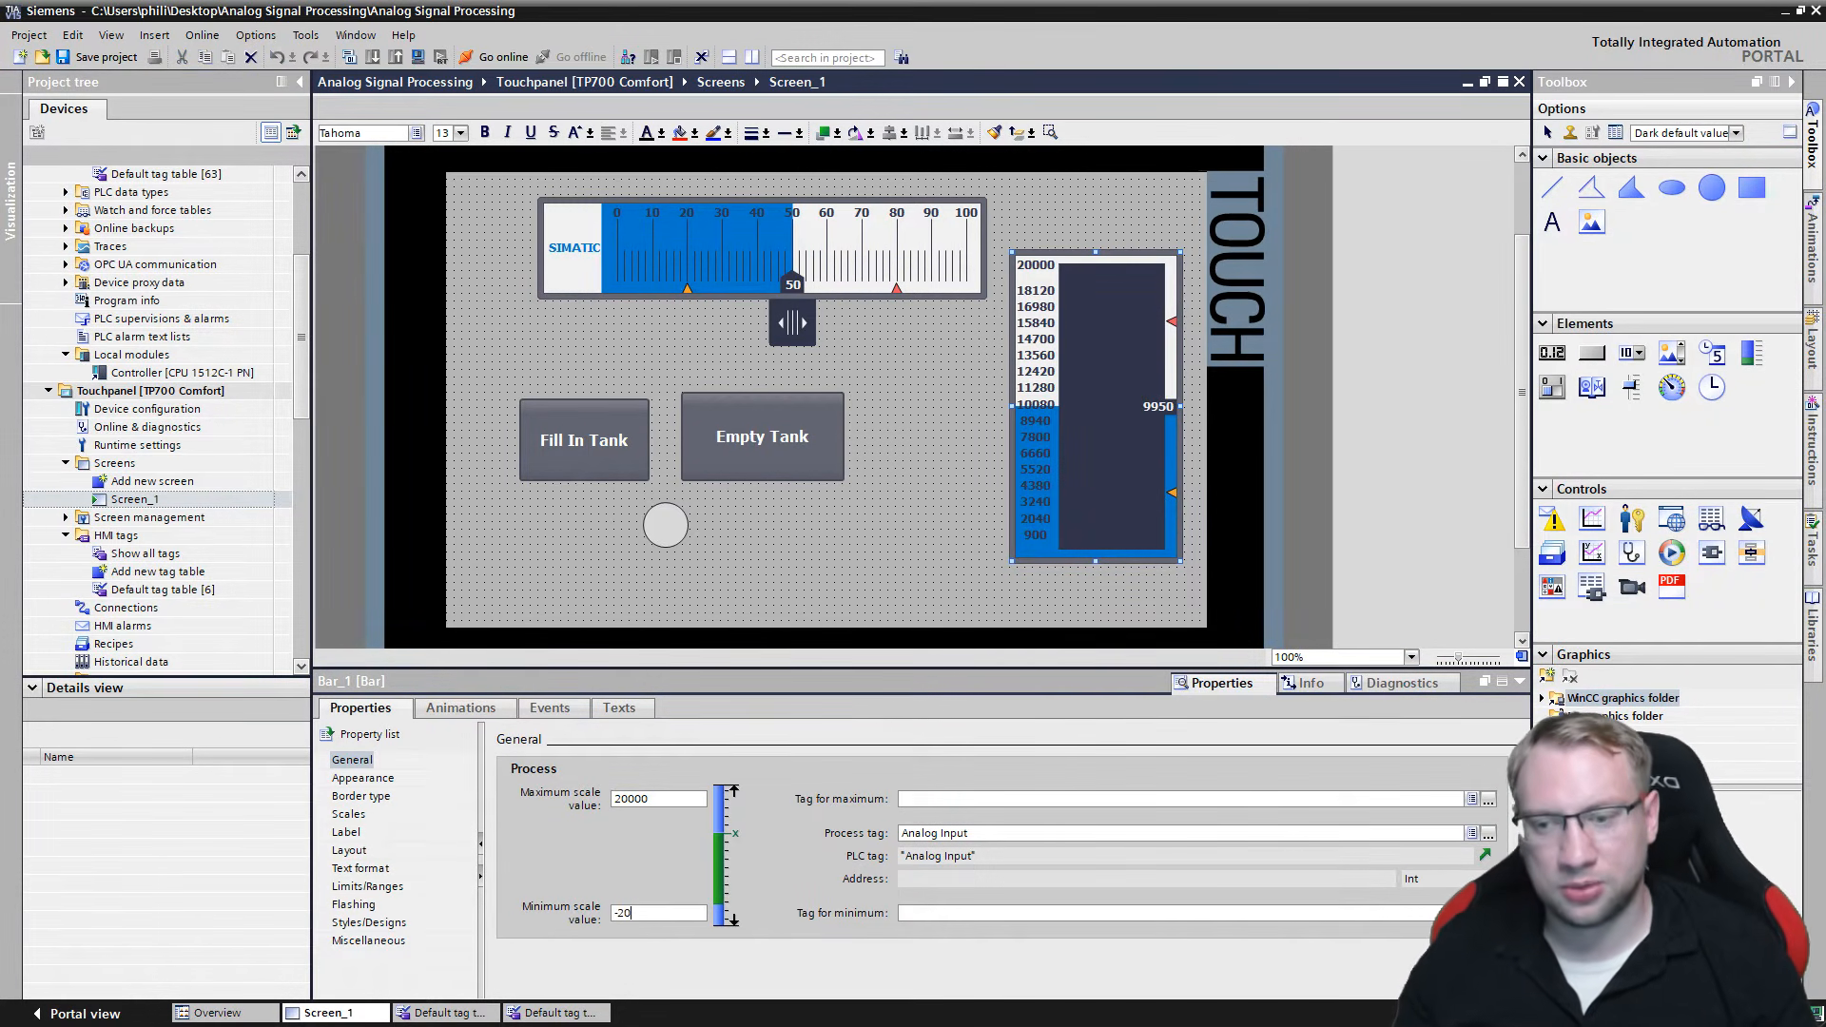
click(573, 913)
click(886, 550)
click(1119, 302)
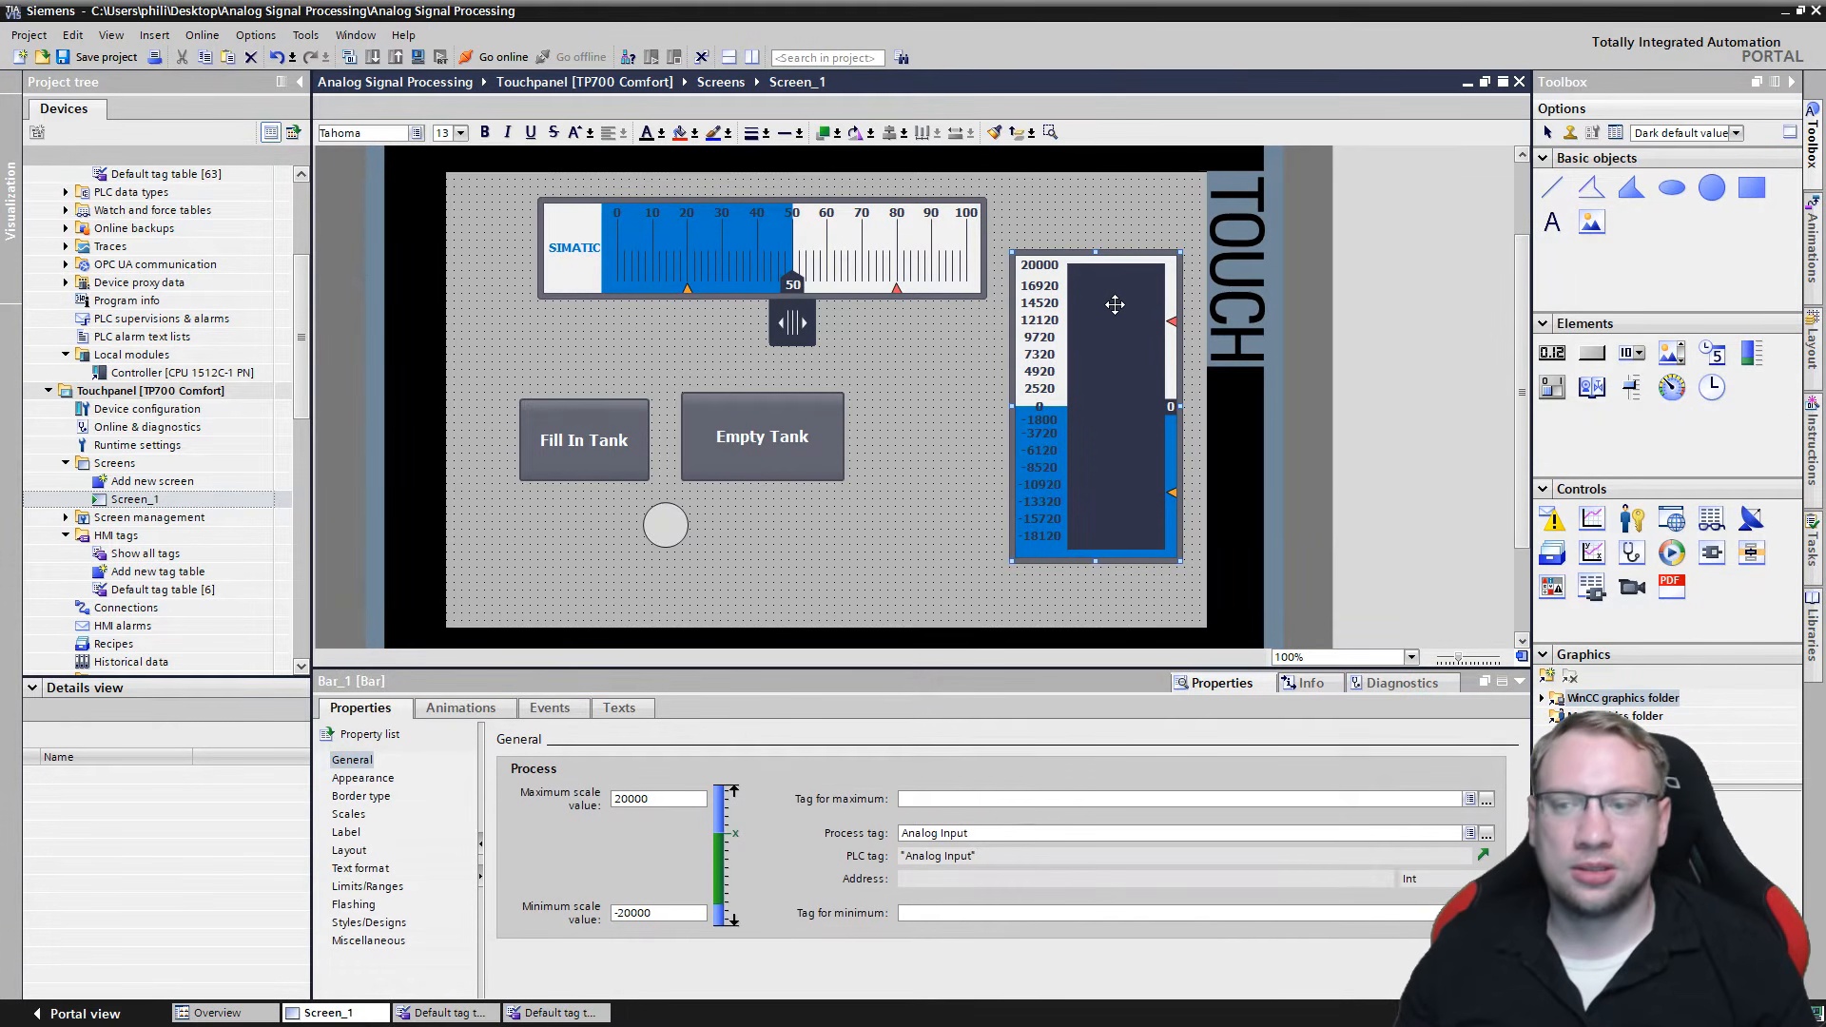
Open the vertical bar's scale settings and enter a large interval of 10.
click(369, 781)
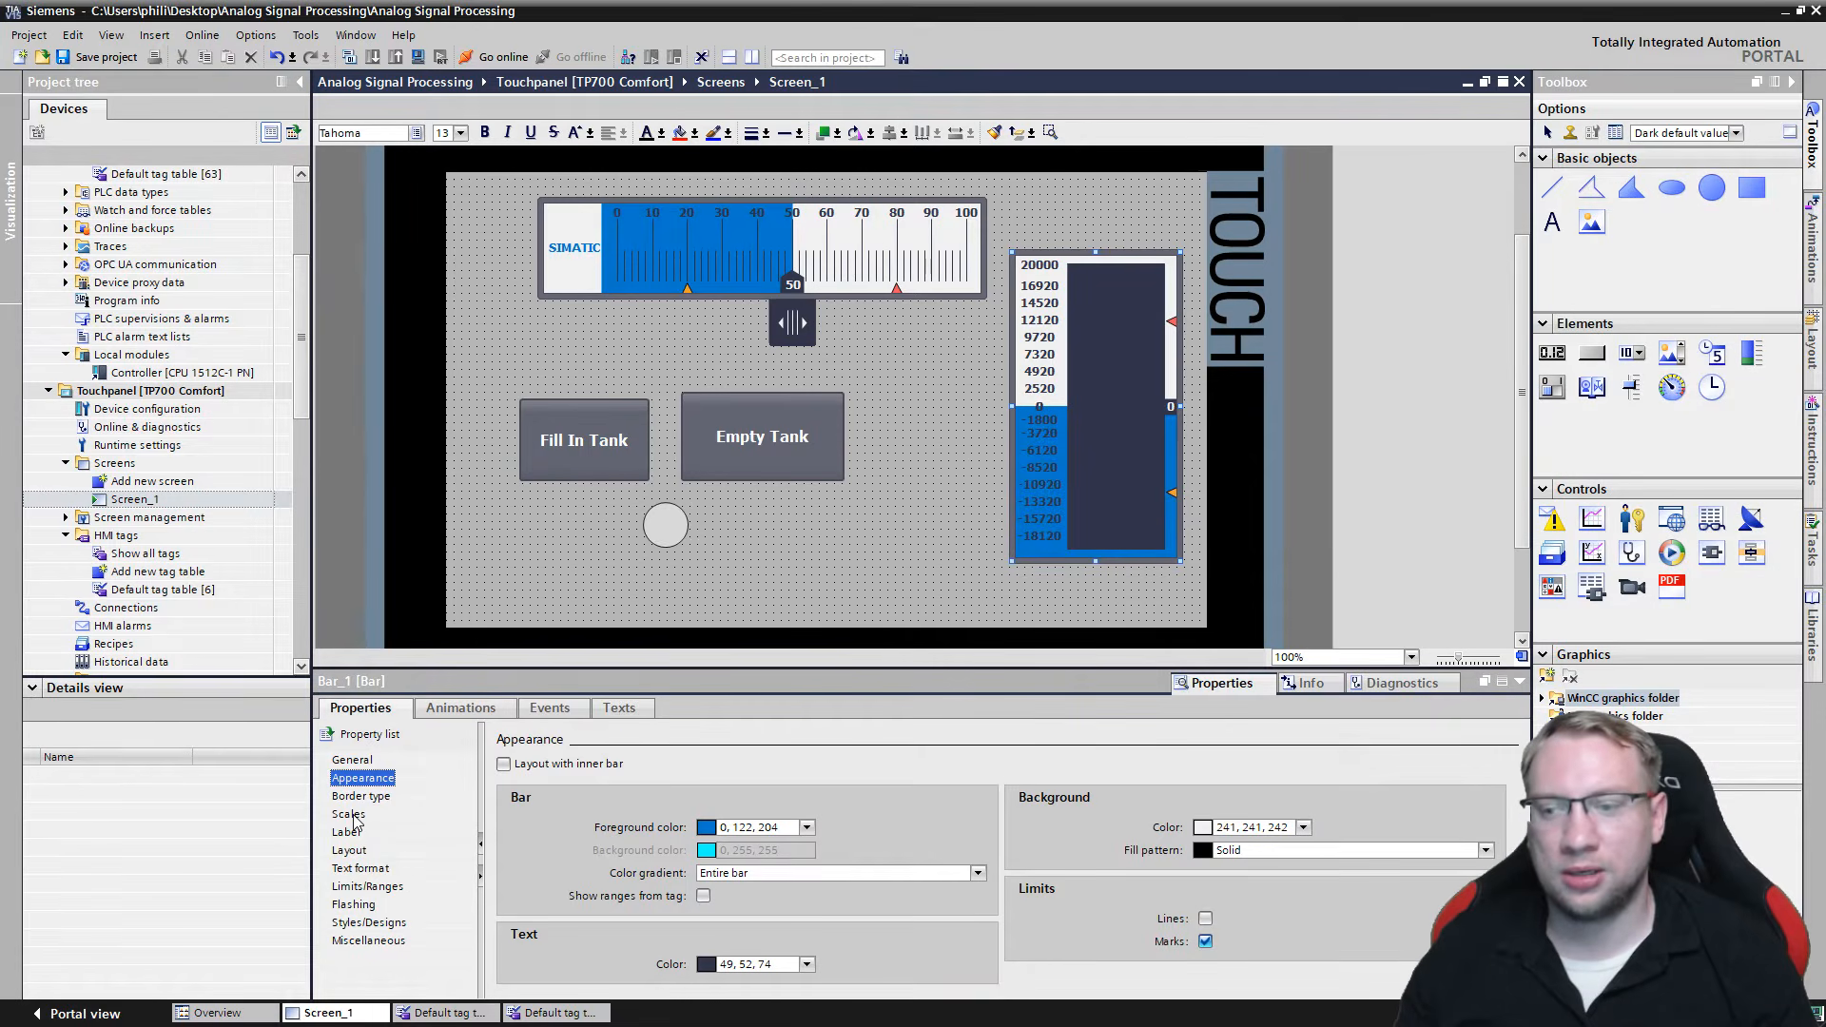
click(347, 815)
double_click(1191, 828)
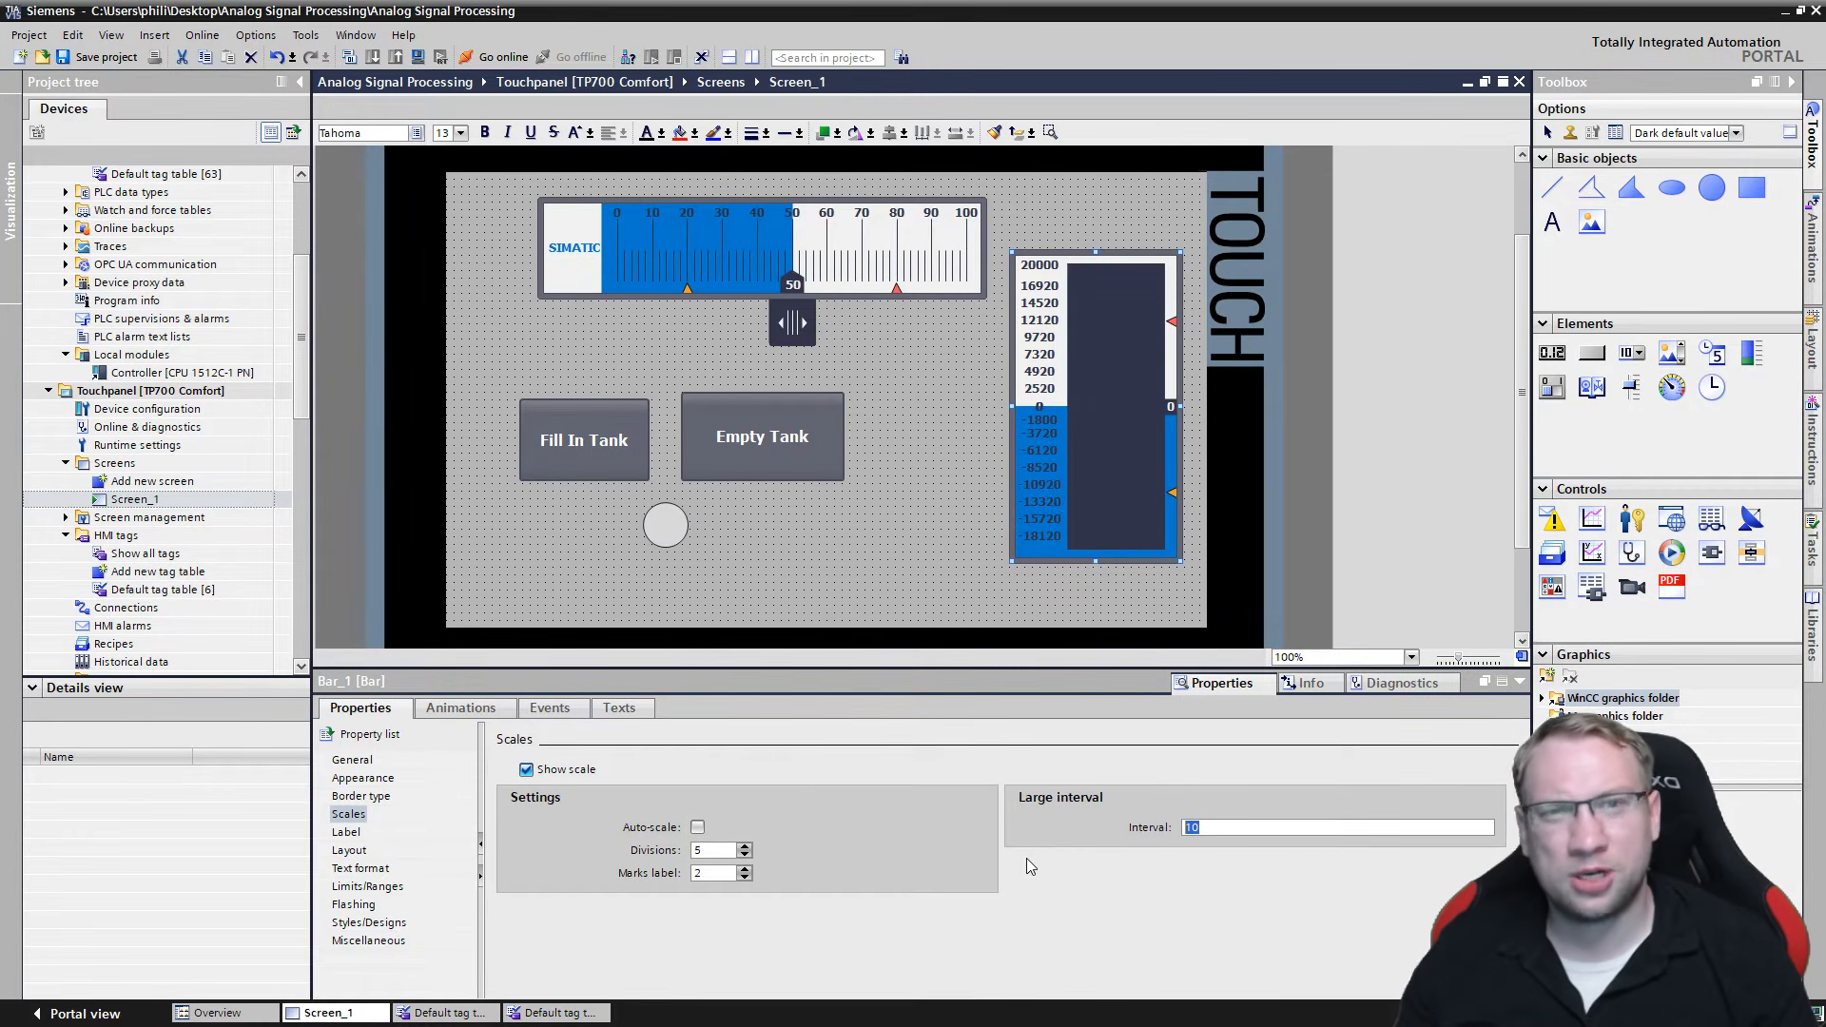
text(10)
key(Return)
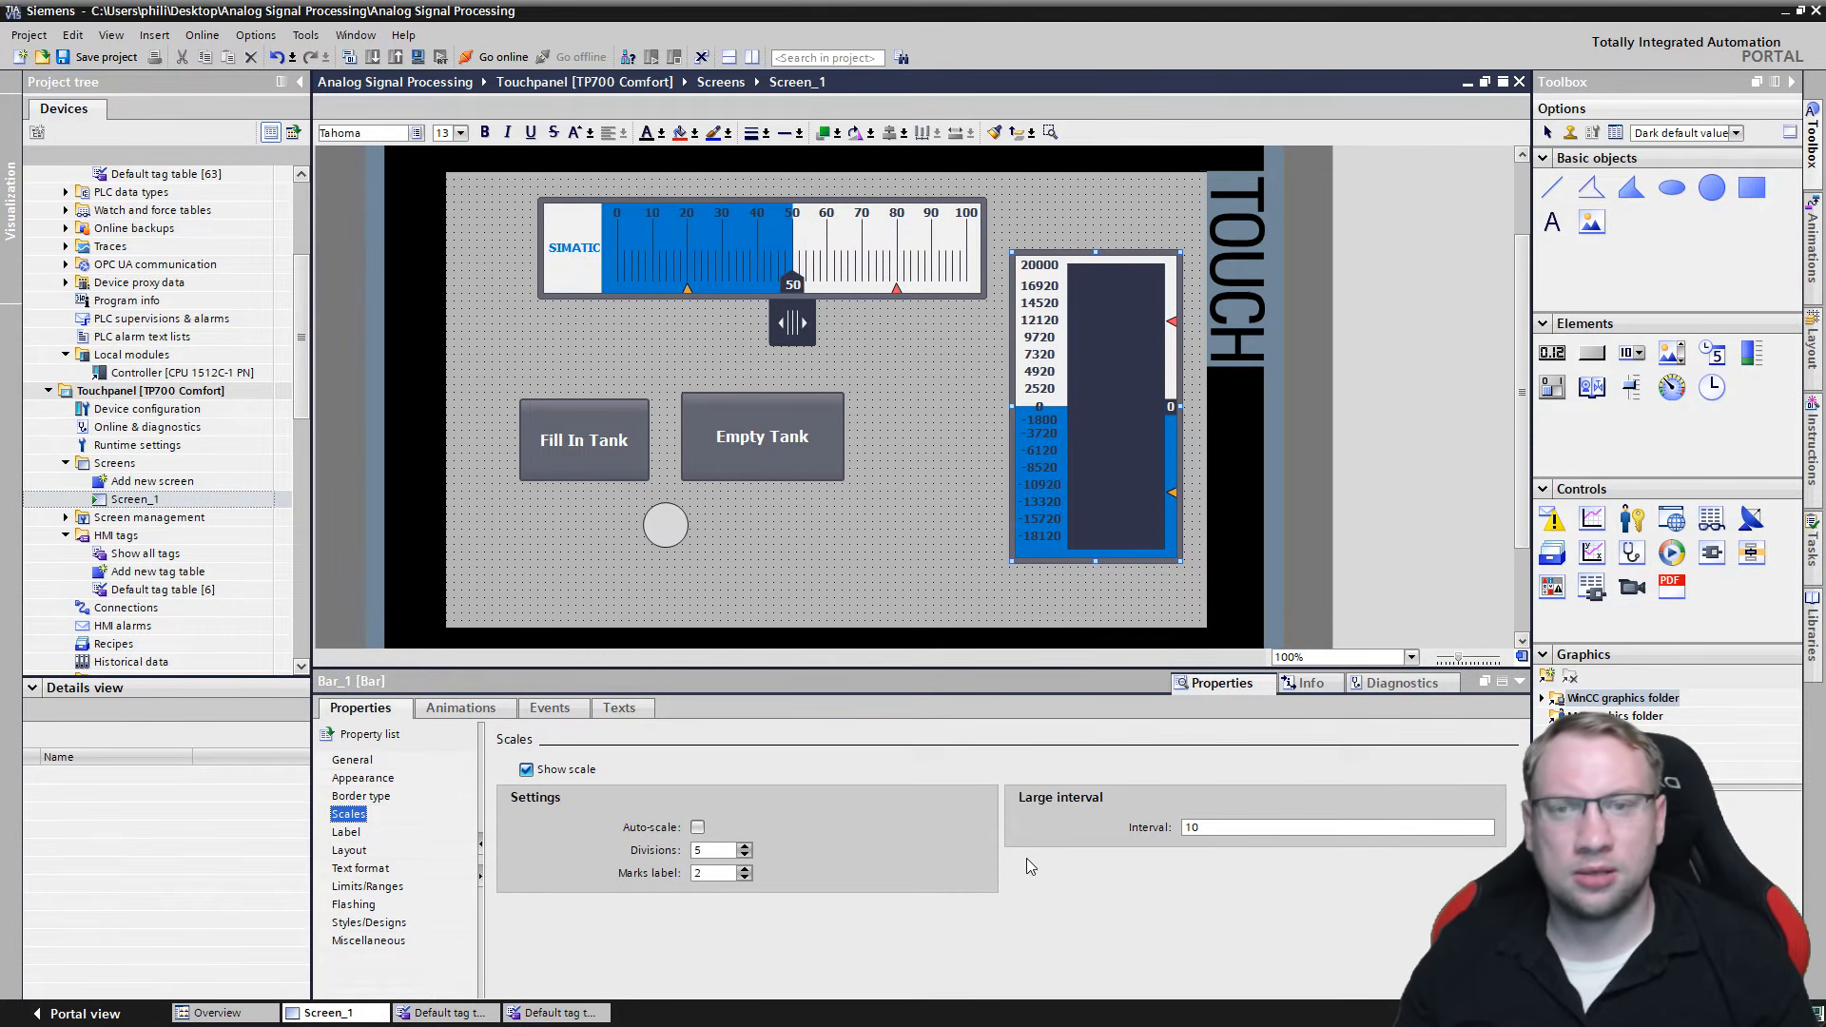
Try large intervals of 5, 1 and 1000 for the vertical bar's scale.
double_click(1239, 828)
text(5)
key(Return)
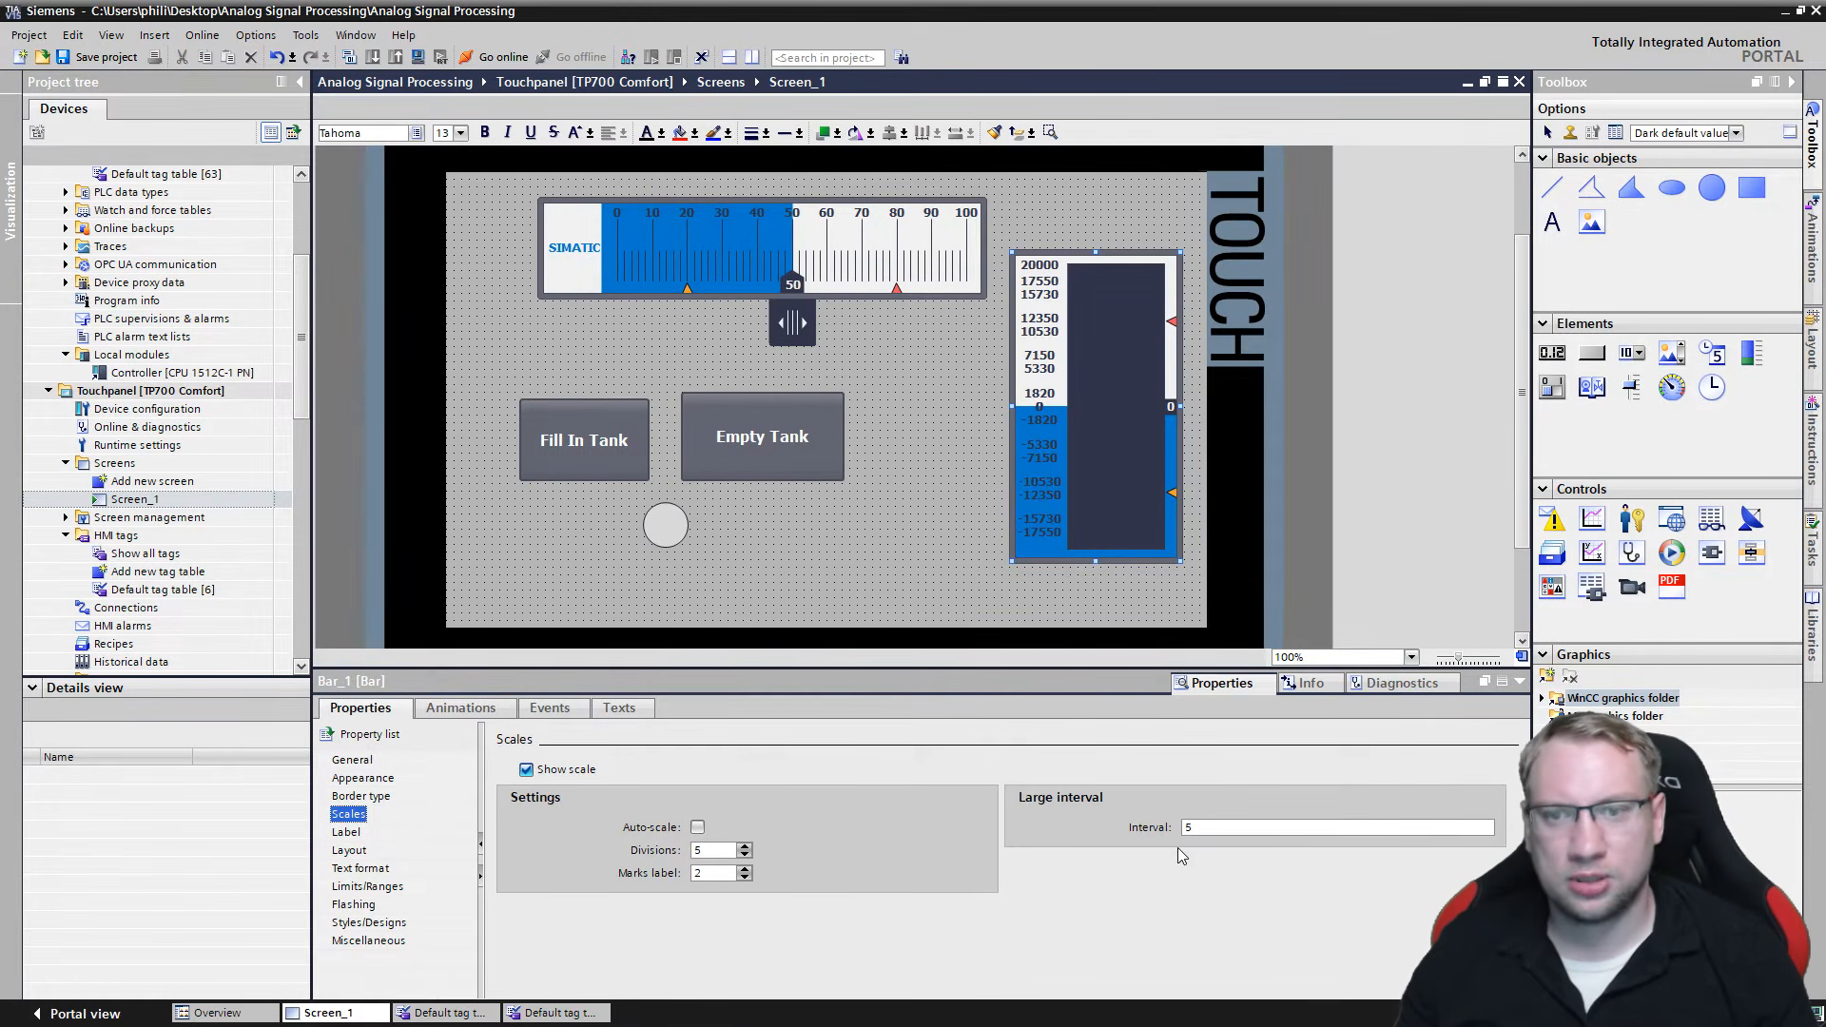
drag(1125, 824, 1101, 829)
text(1)
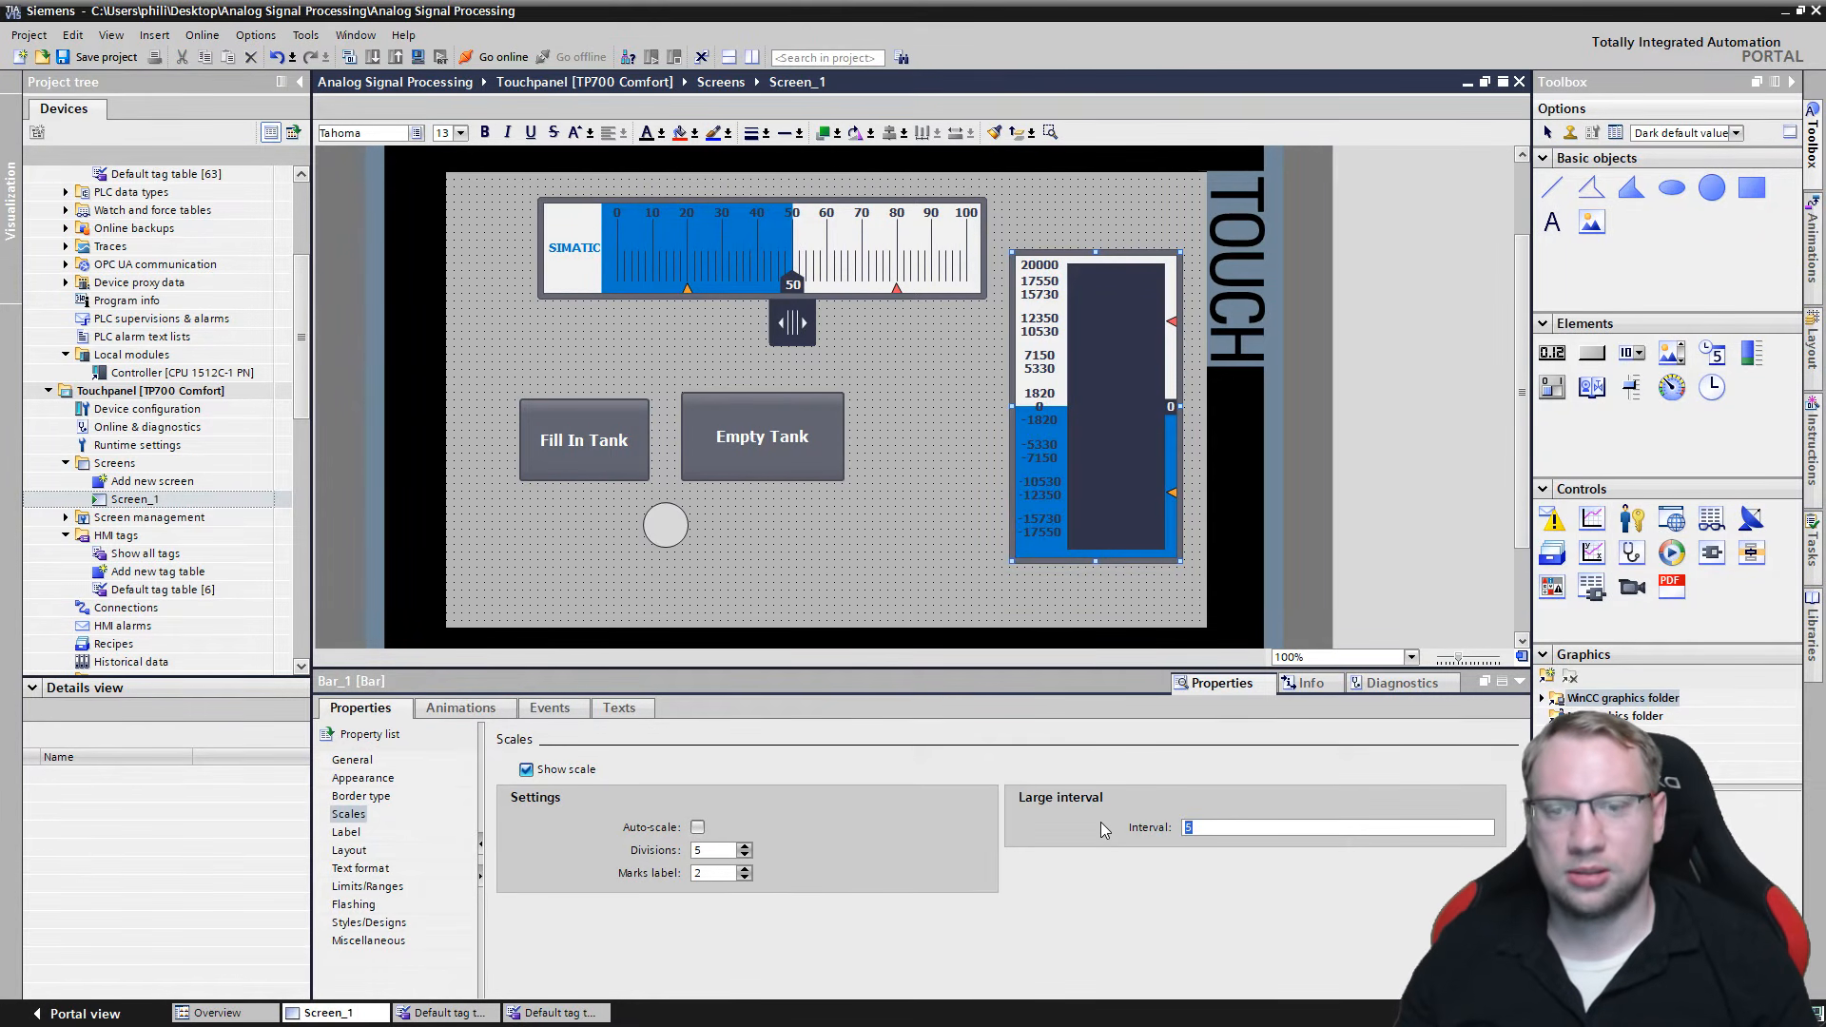
key(Return)
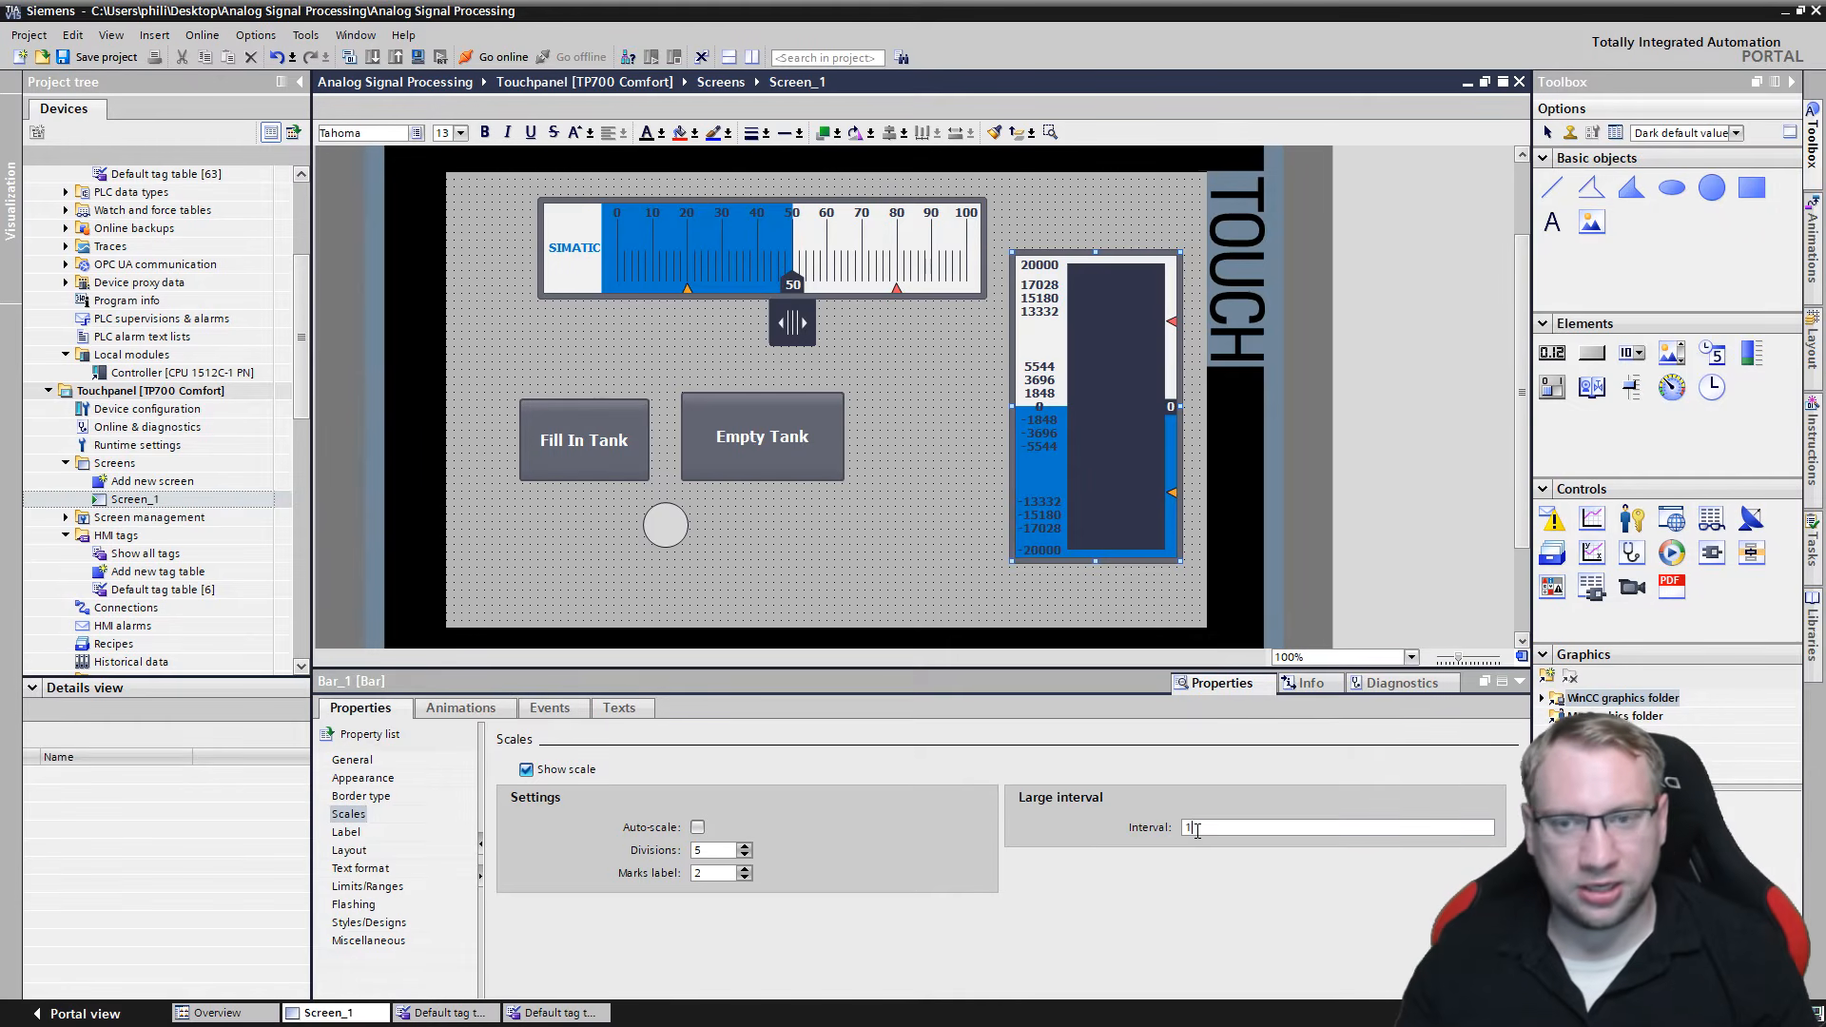
text(000)
key(Return)
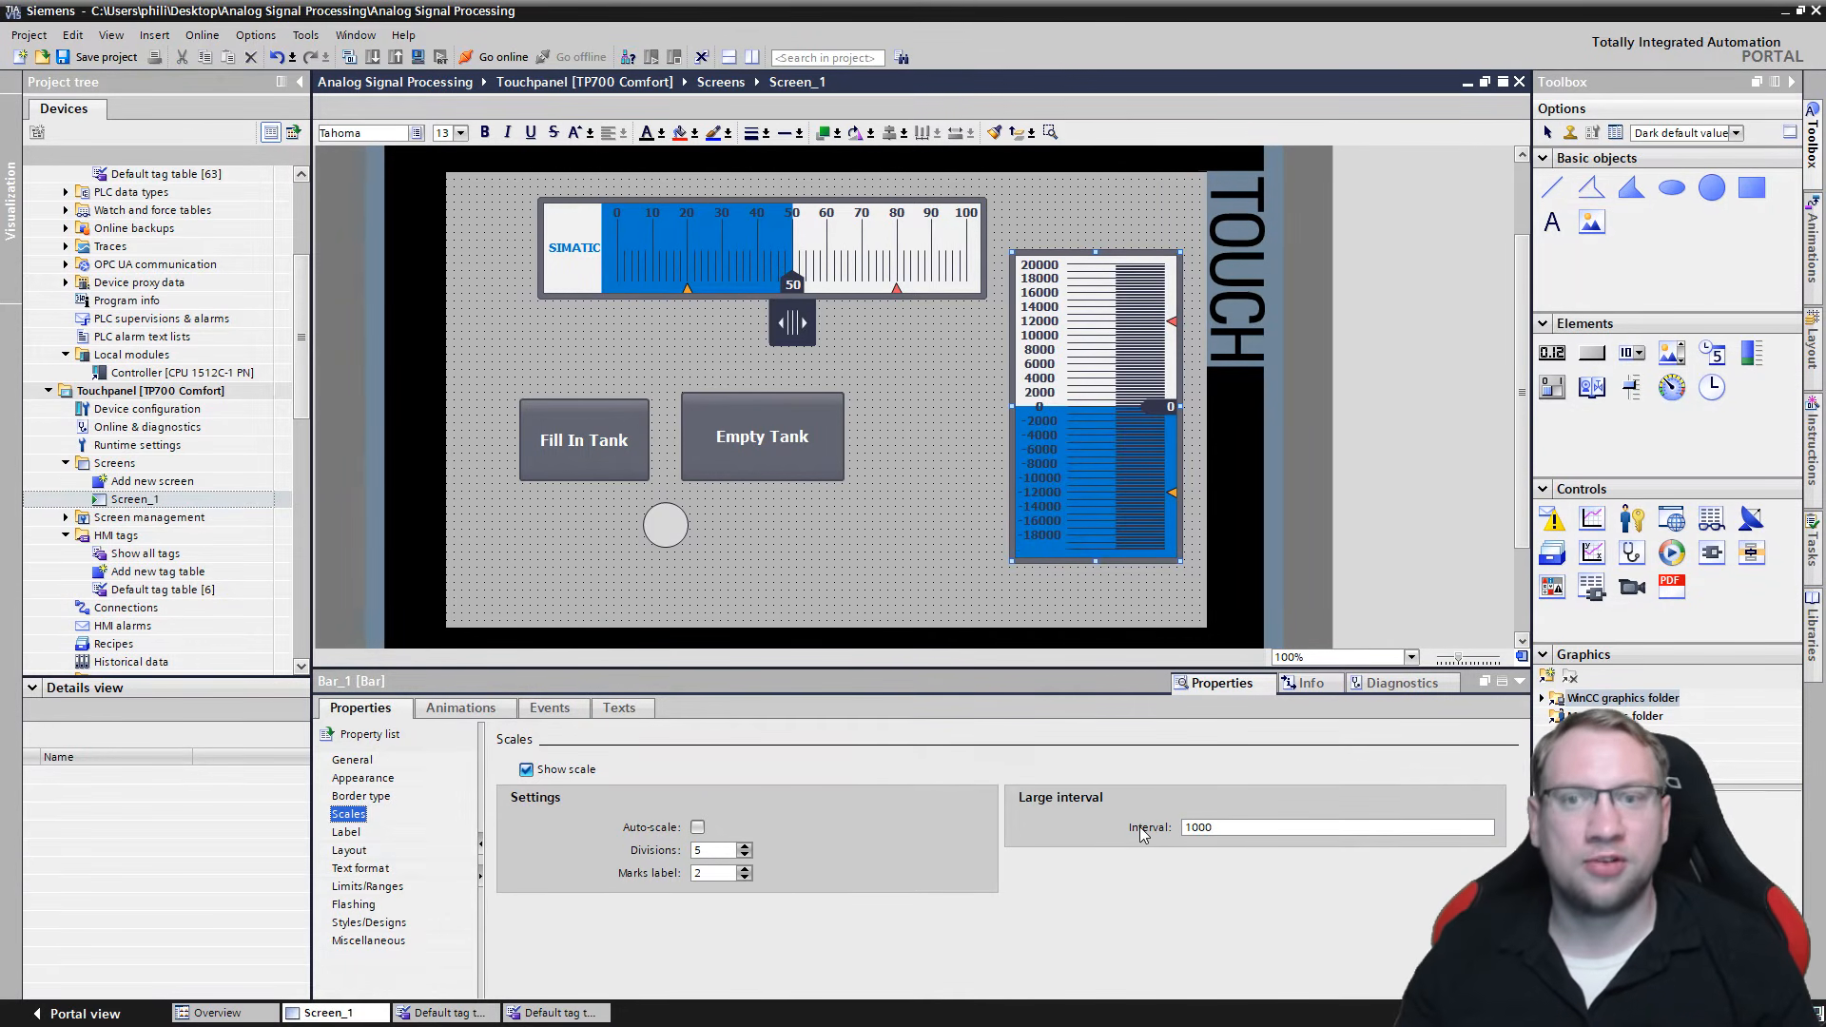
Try a large interval of 2000 for the vertical bar's scale.
drag(1234, 833, 1144, 826)
text(200)
key(Return)
drag(1216, 828, 1146, 827)
text(2)
key(Return)
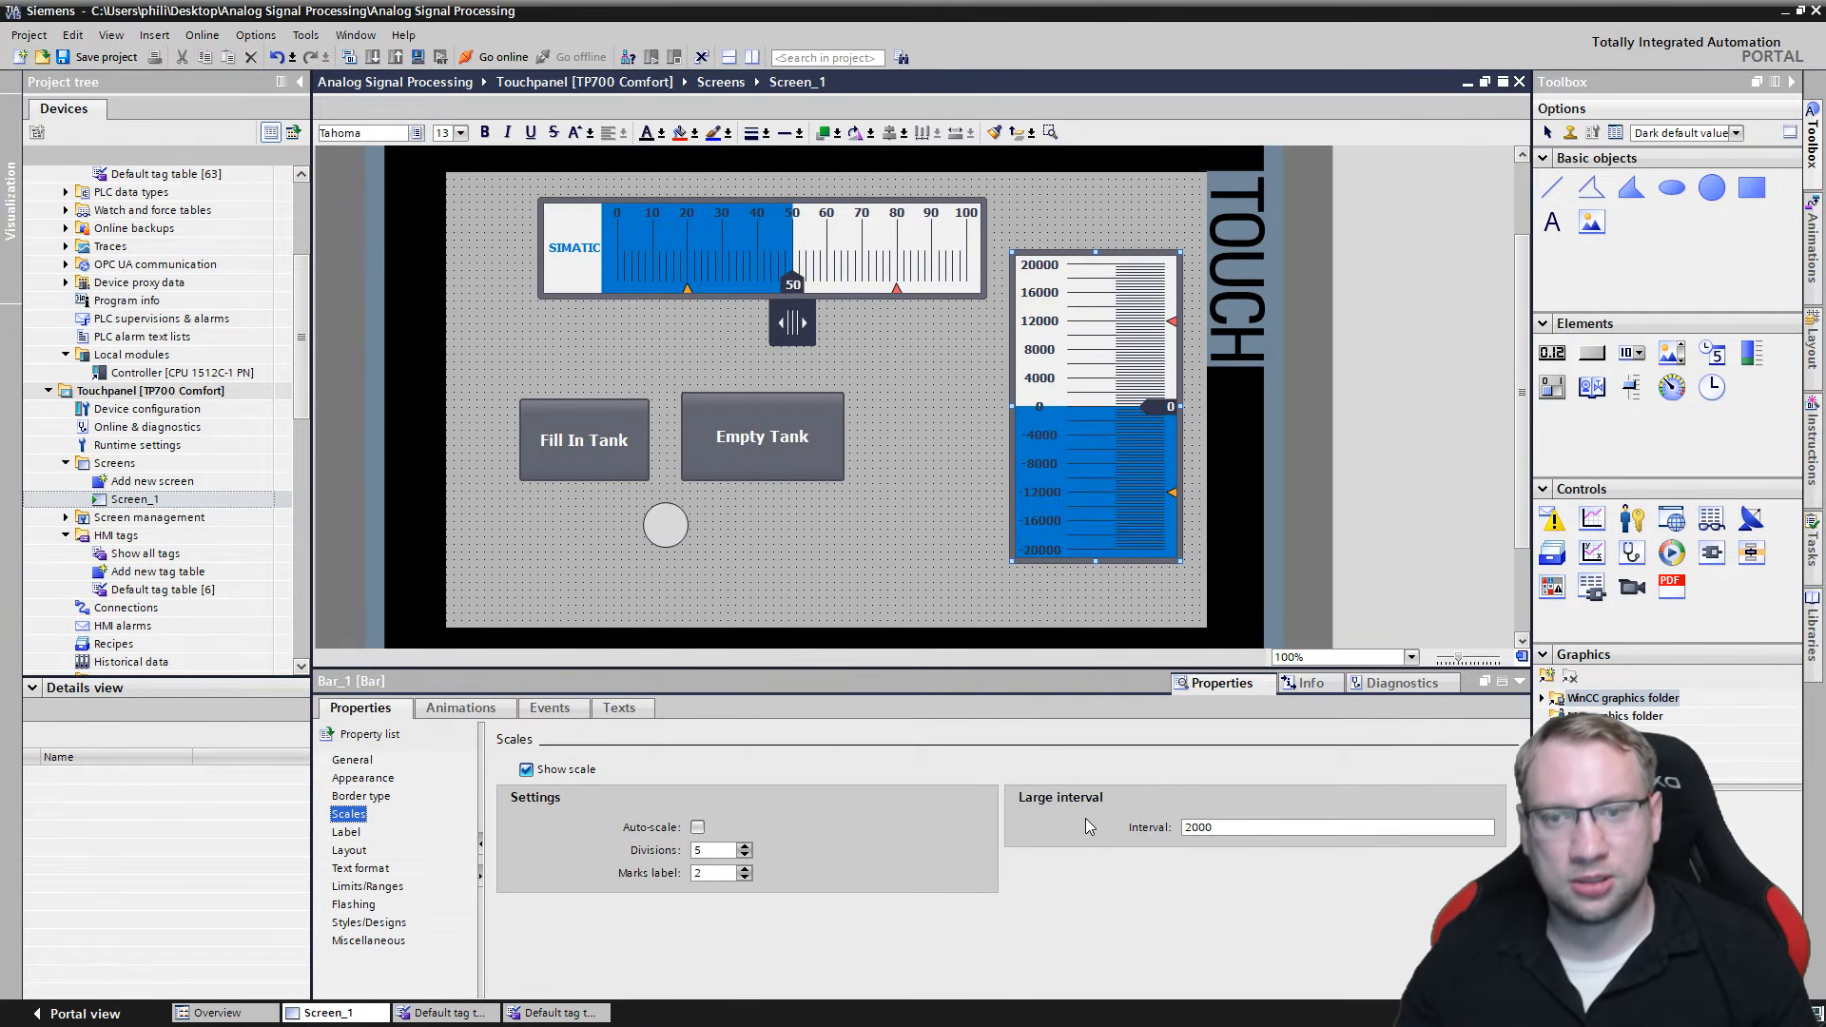
Set the large interval of the vertical bar's scale to 5000.
drag(1230, 825, 1155, 827)
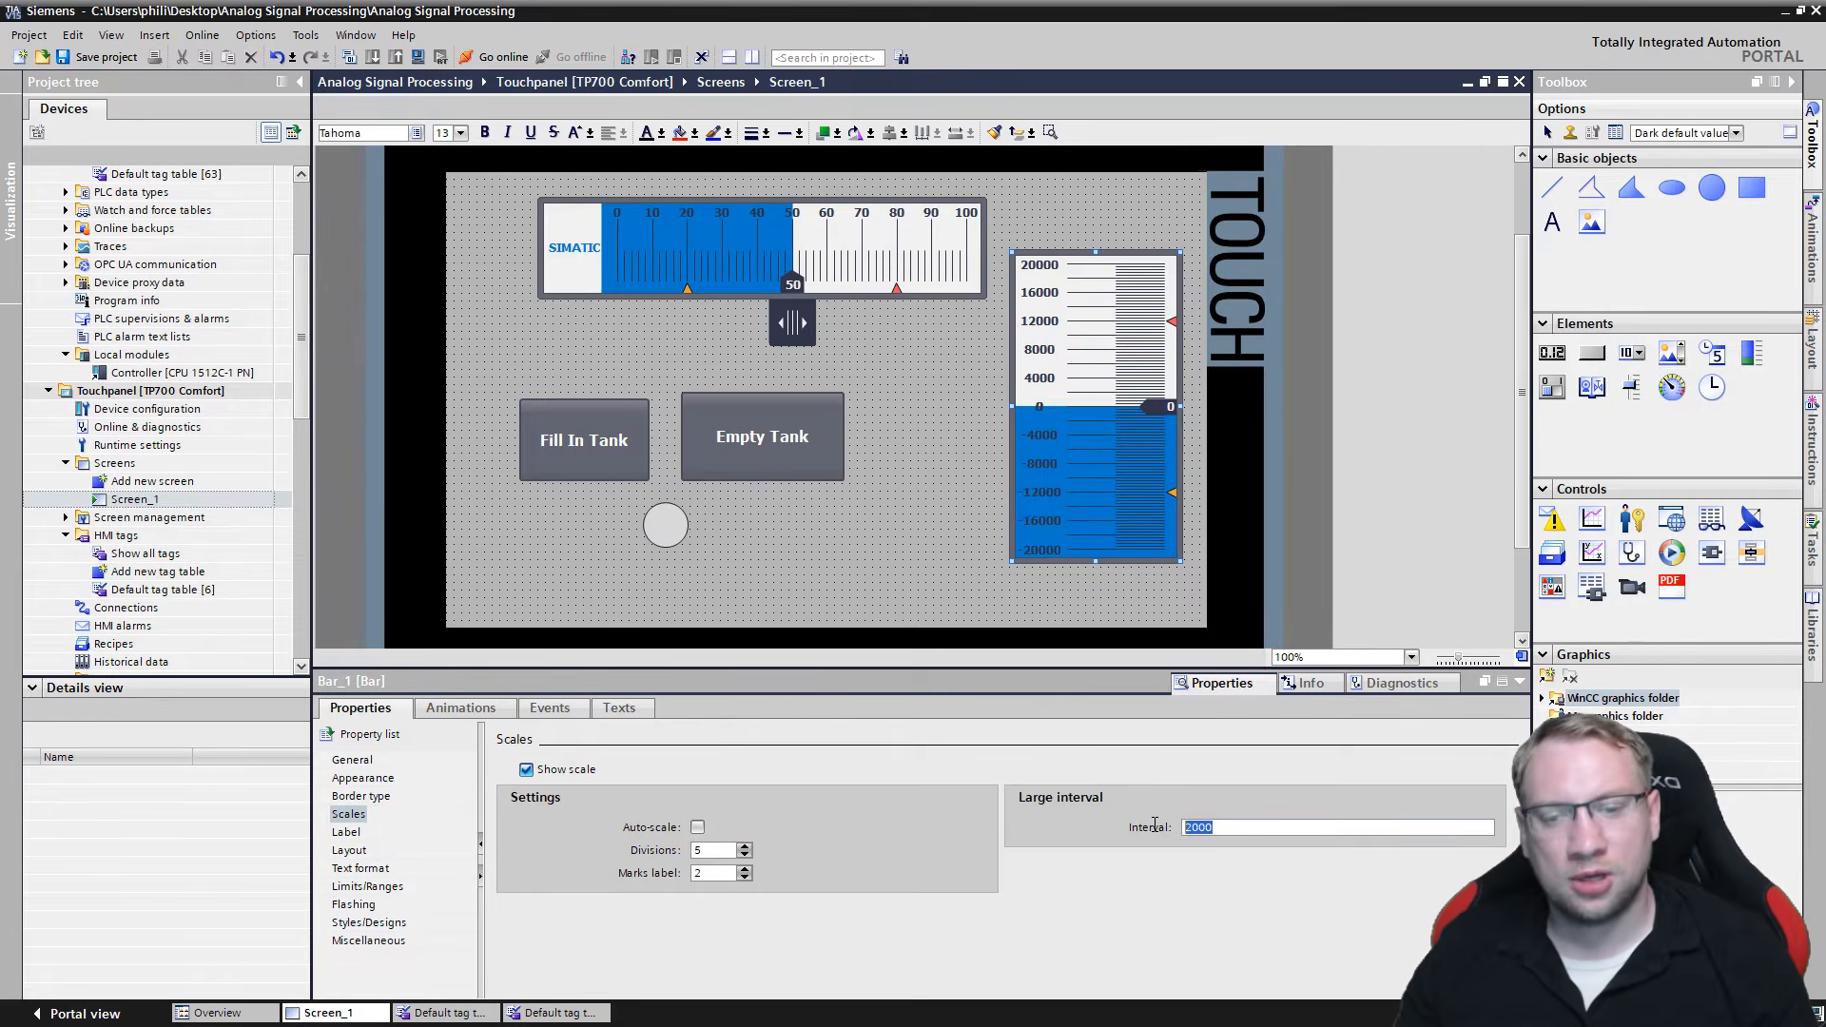
text(5000)
key(Return)
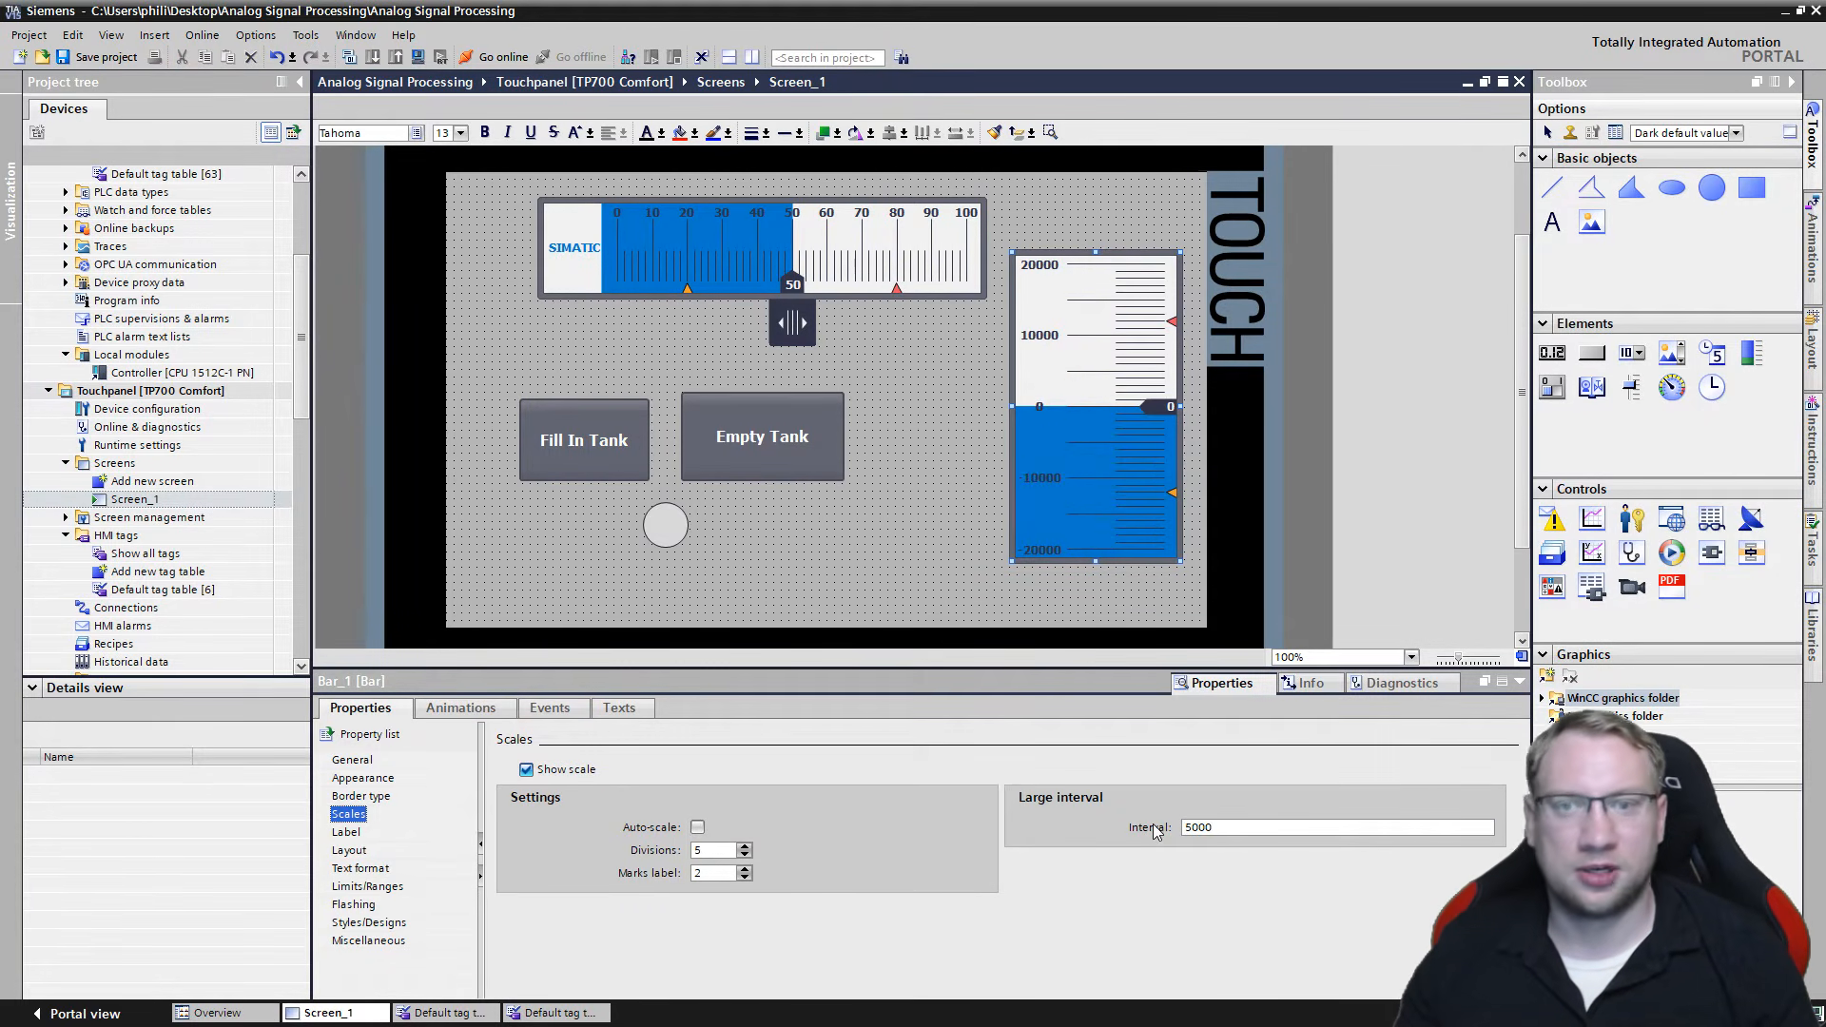
Reduce the vertical bar's scale divisions to 1 and its marks label to 1, and save the project.
click(745, 856)
click(745, 857)
click(745, 856)
click(745, 856)
click(745, 879)
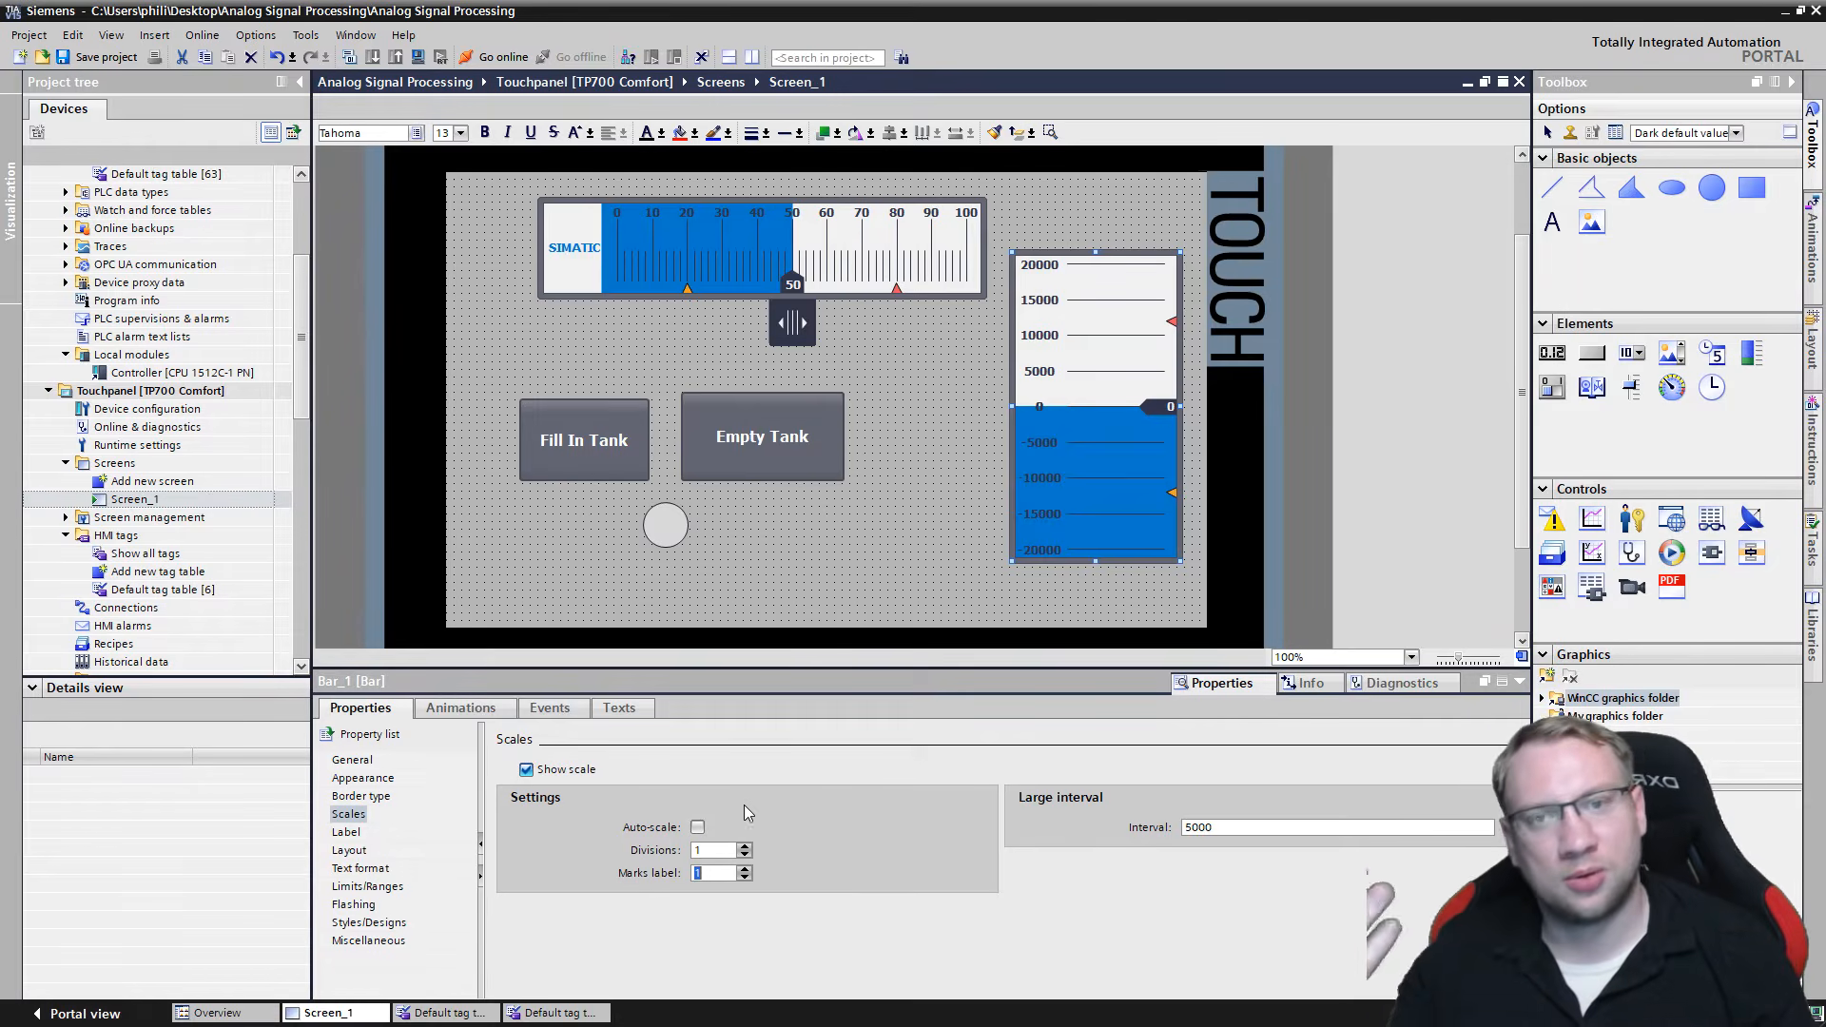
key(ctrl+s)
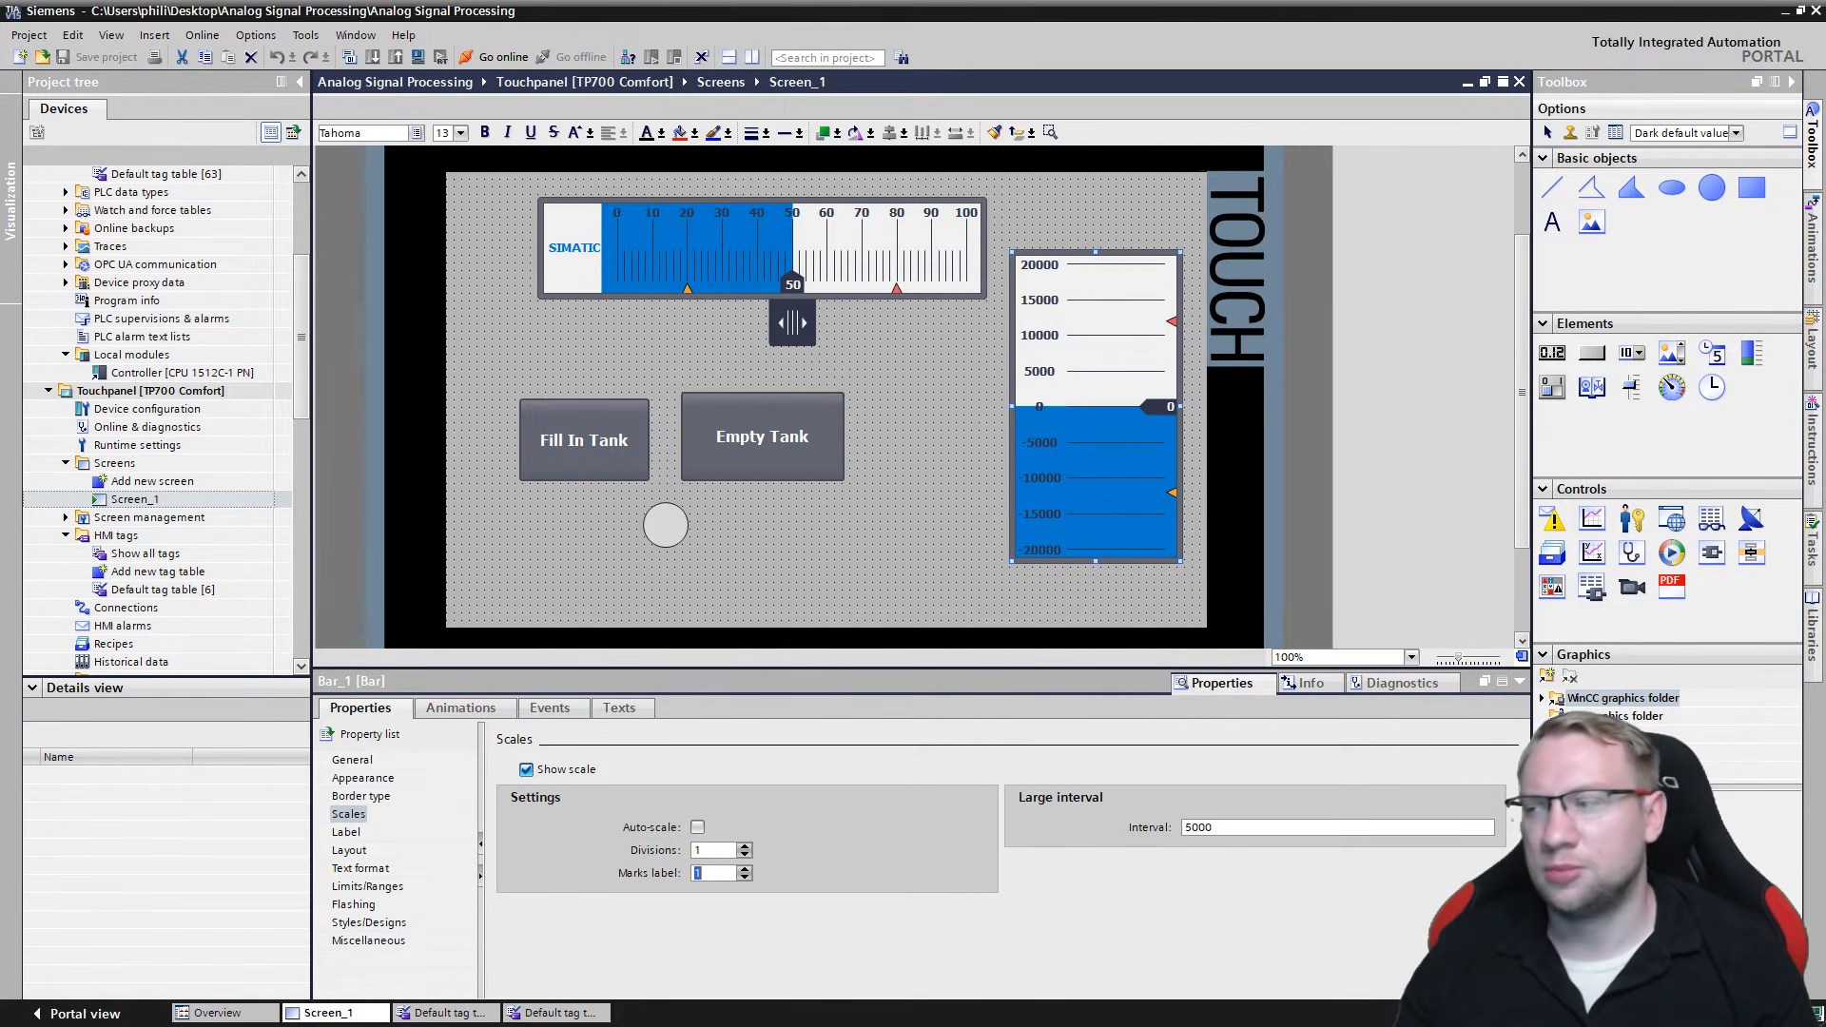
Close the running WinCC runtime, restart the Touchpanel simulation with the modified screen and minimize the TIA Portal project.
click(126, 393)
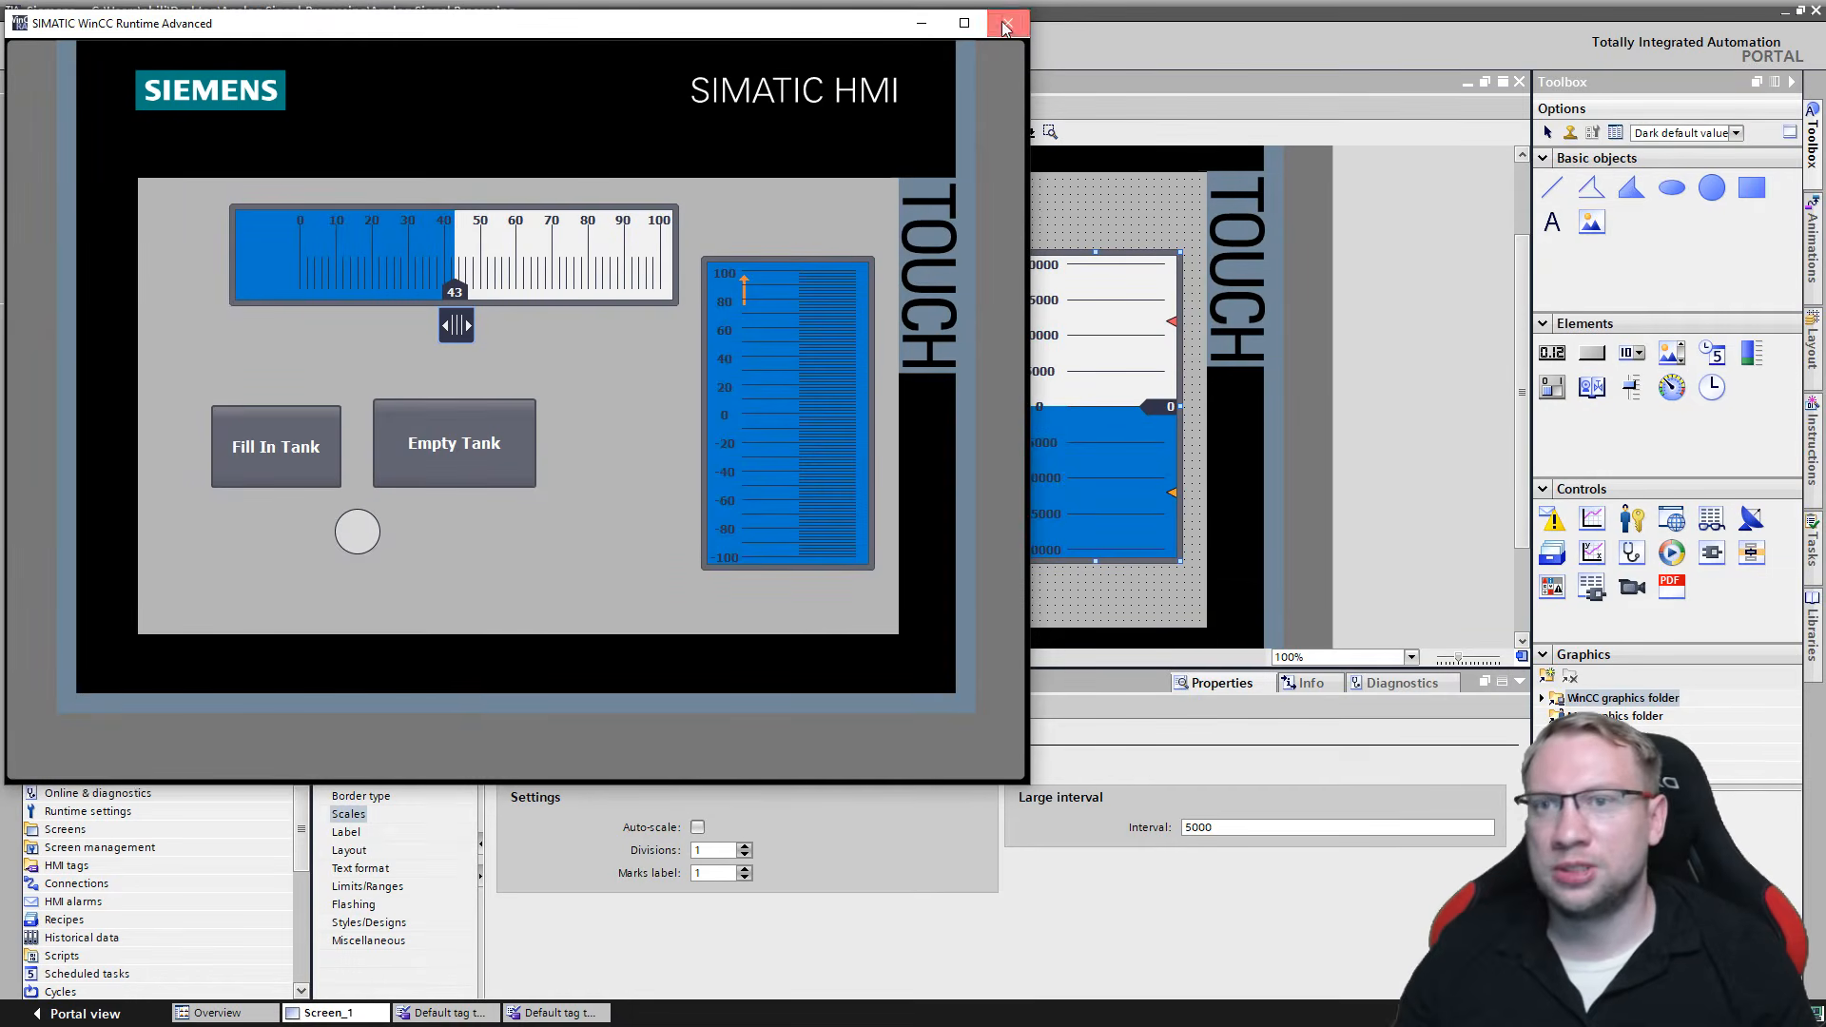
click(1027, 7)
click(417, 57)
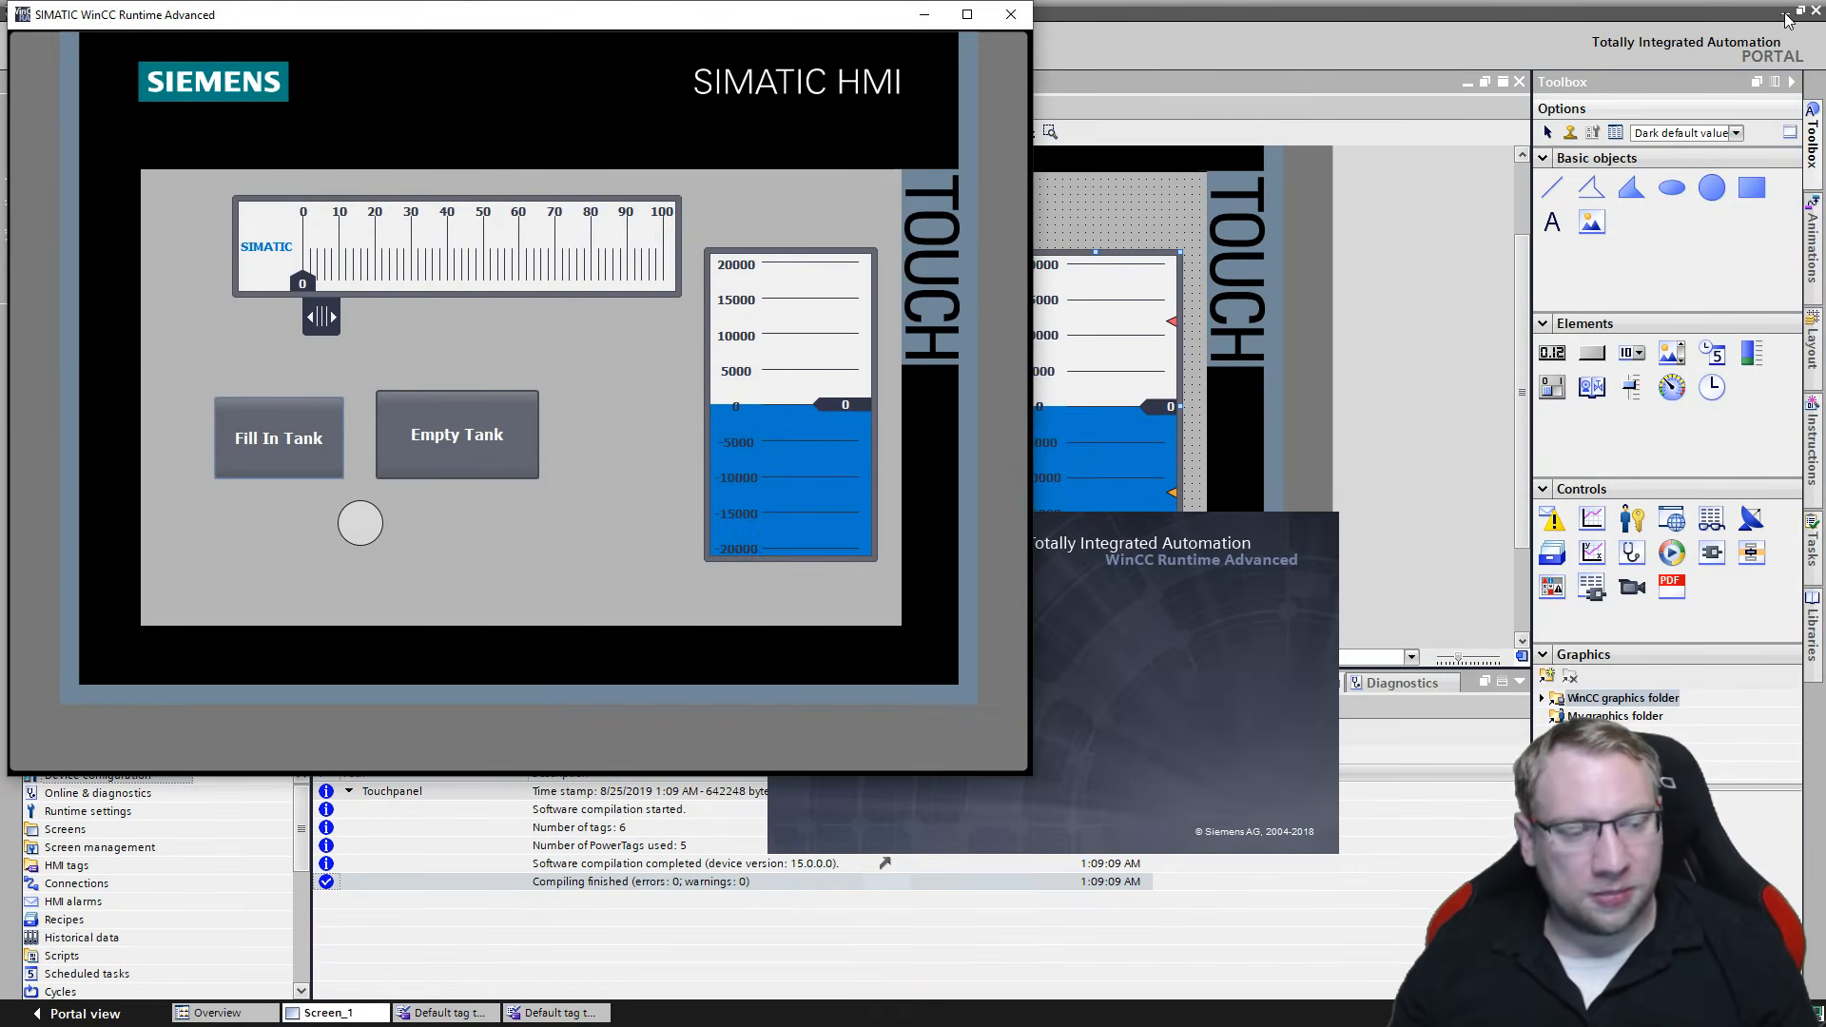
click(1784, 14)
Move the runtime slider to 25 and adjust the Analog Input value in SIM table_1 to 196.
drag(459, 316, 401, 316)
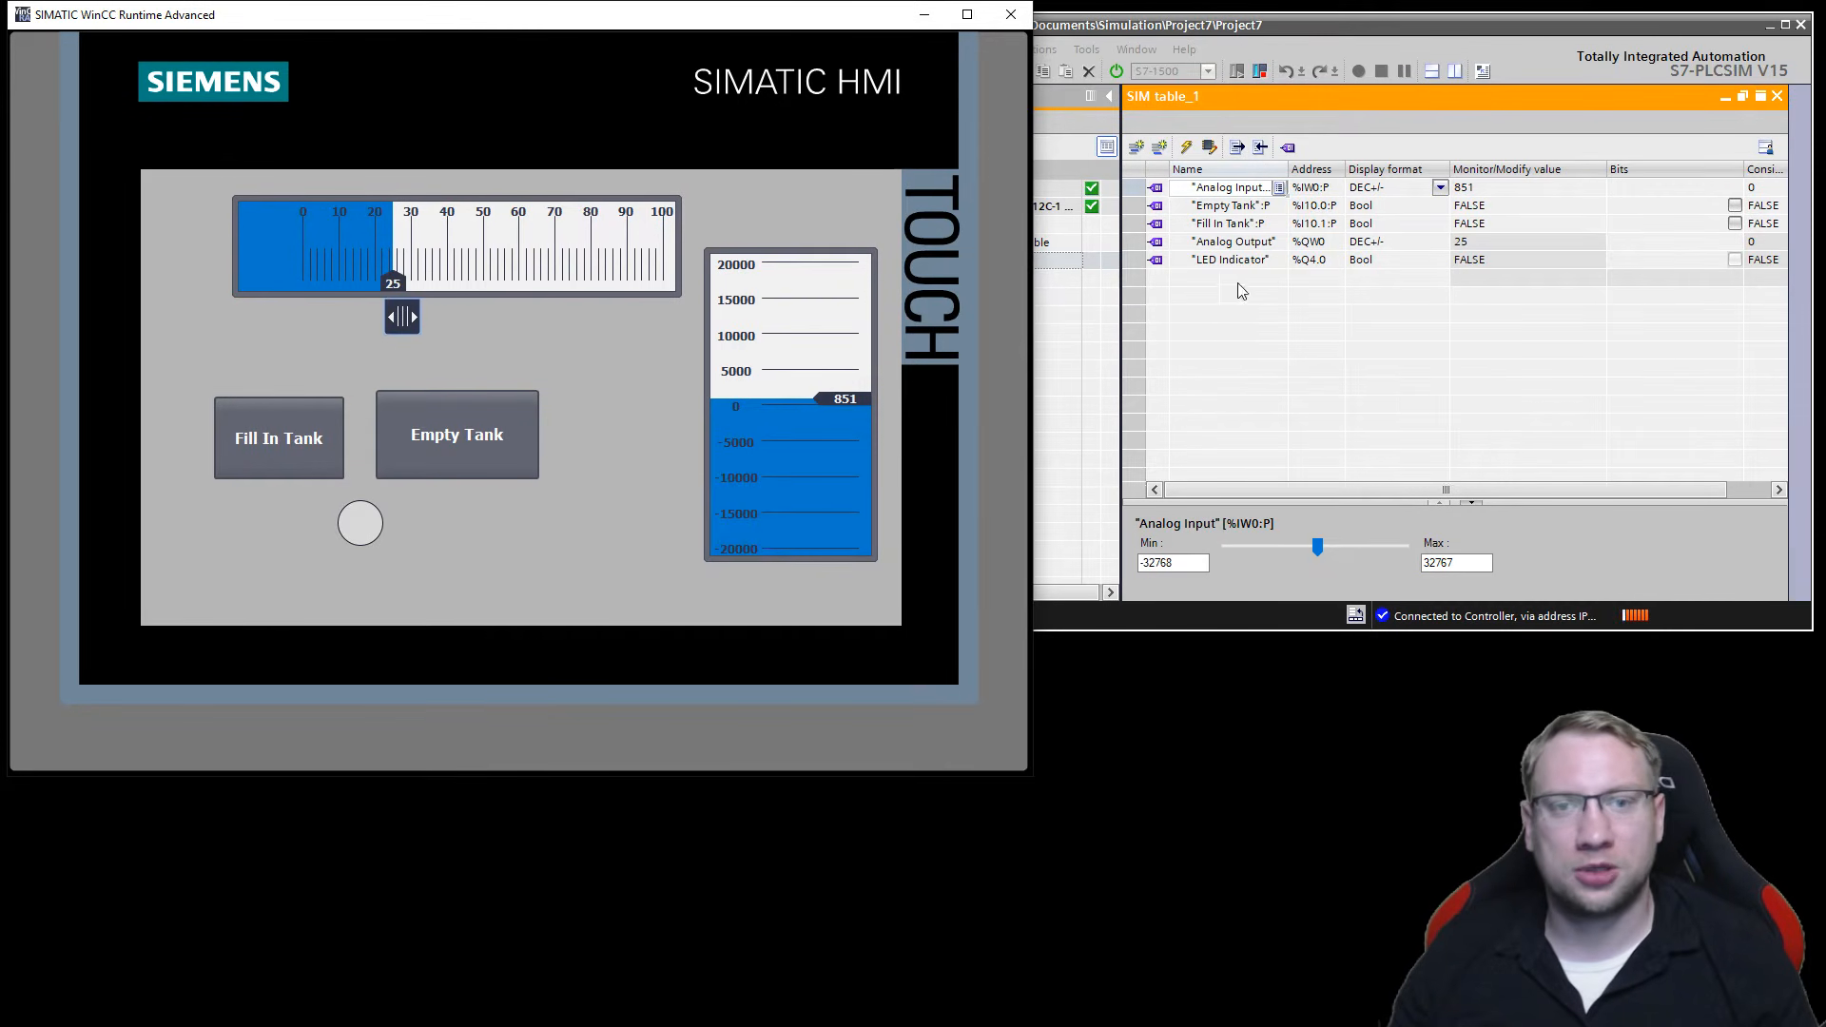
click(1249, 208)
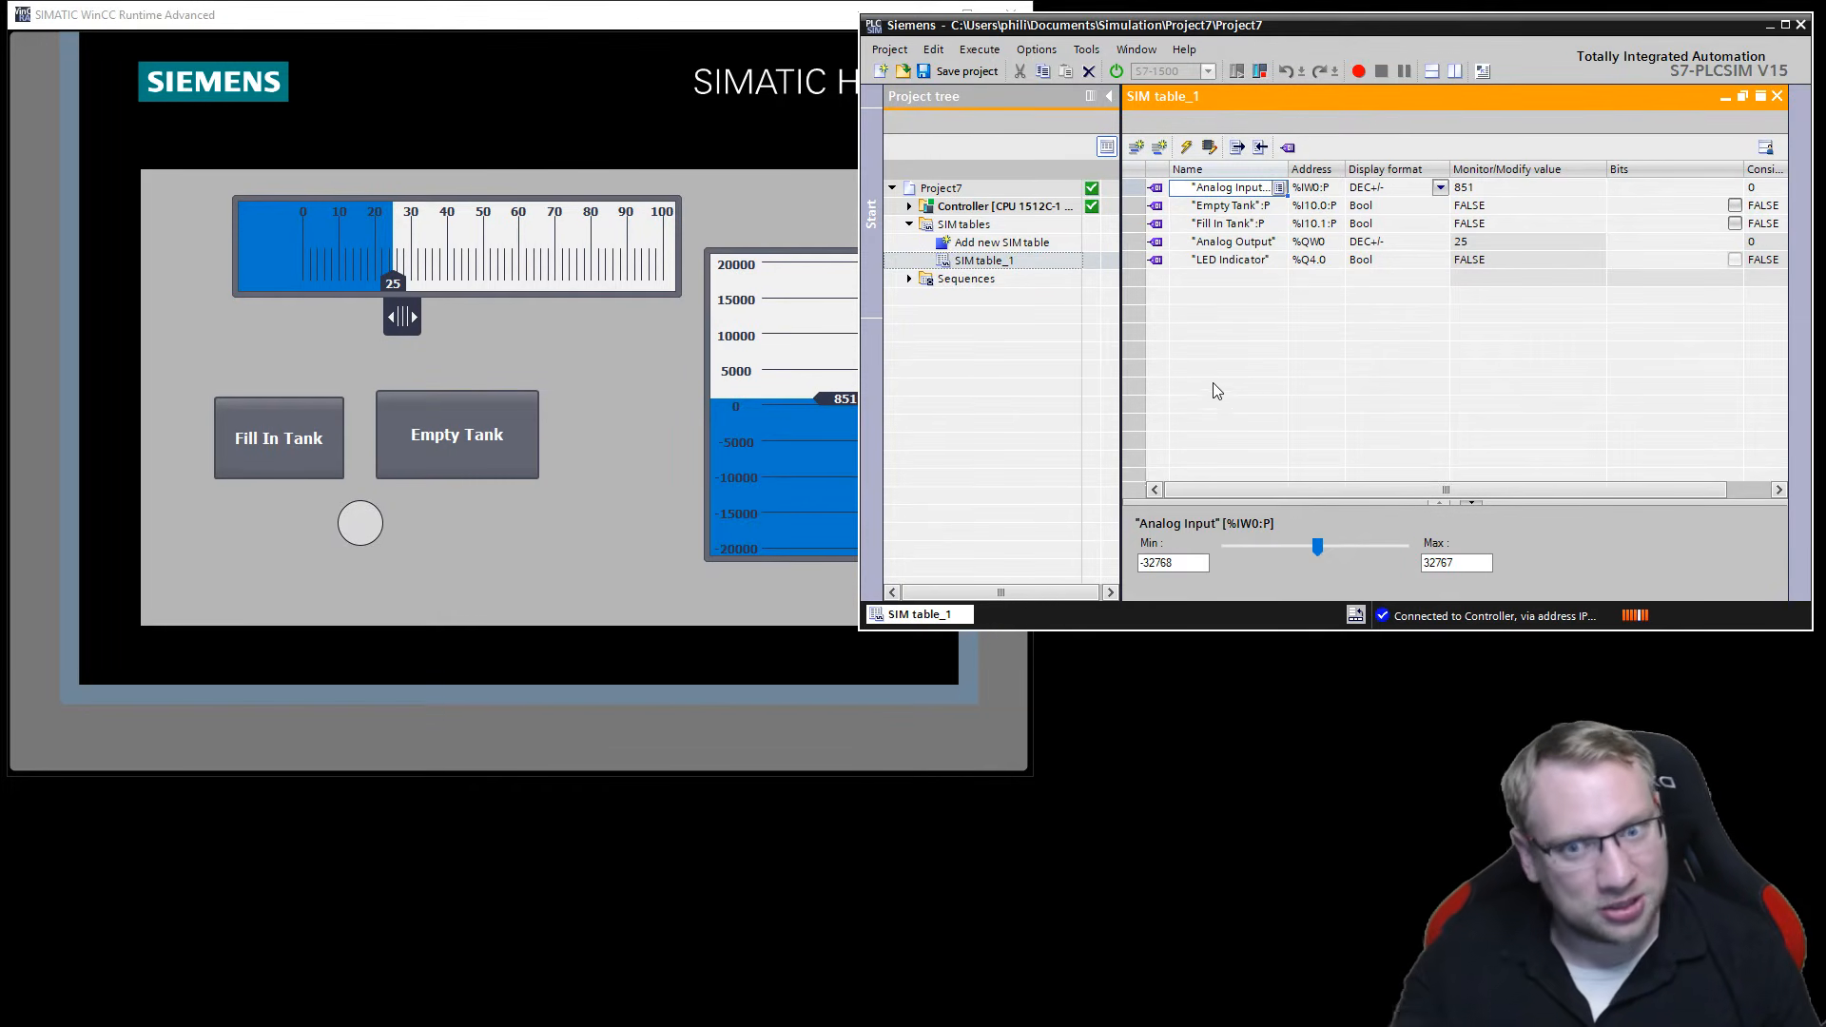
mouse_move(1321, 546)
mouse_down()
mouse_move(1286, 550)
mouse_move(1351, 544)
mouse_move(1286, 541)
mouse_move(1357, 538)
mouse_move(1293, 535)
mouse_move(1316, 539)
mouse_up()
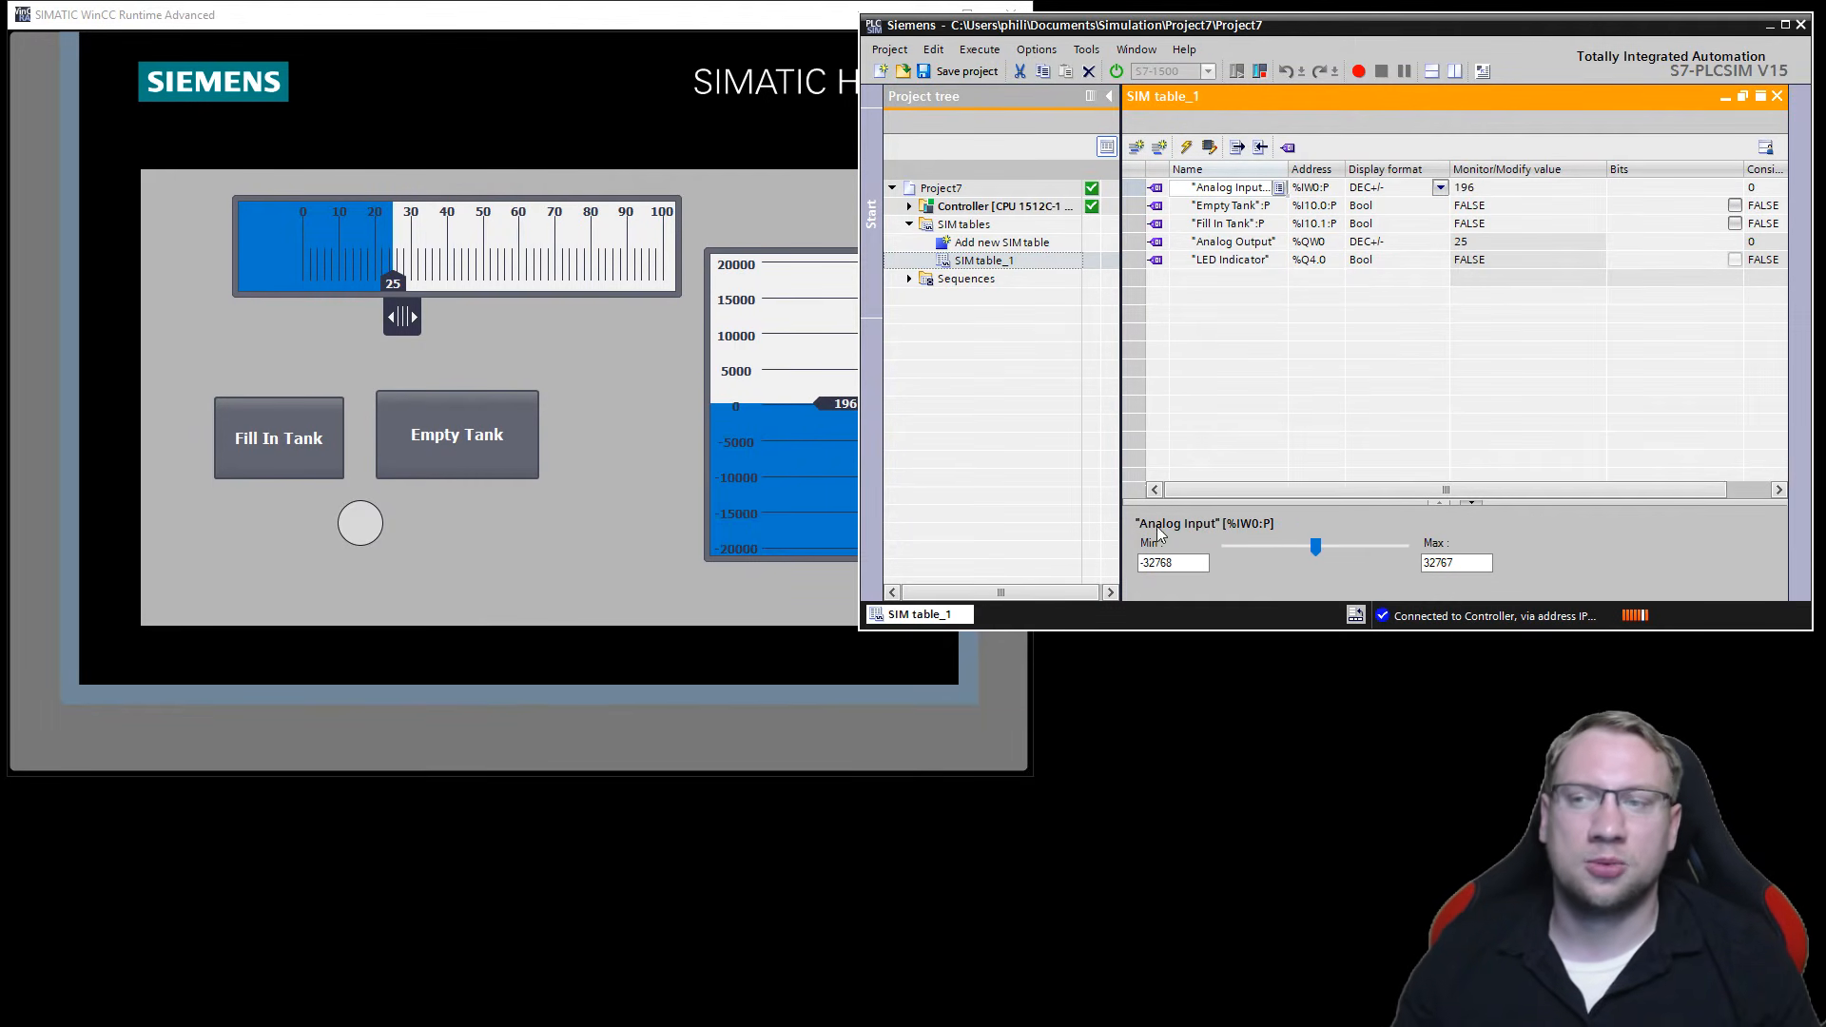
Test the Fill In Tank and Empty Tank buttons repeatedly in the runtime window, also grabbing at the slider.
click(277, 443)
click(285, 439)
click(286, 437)
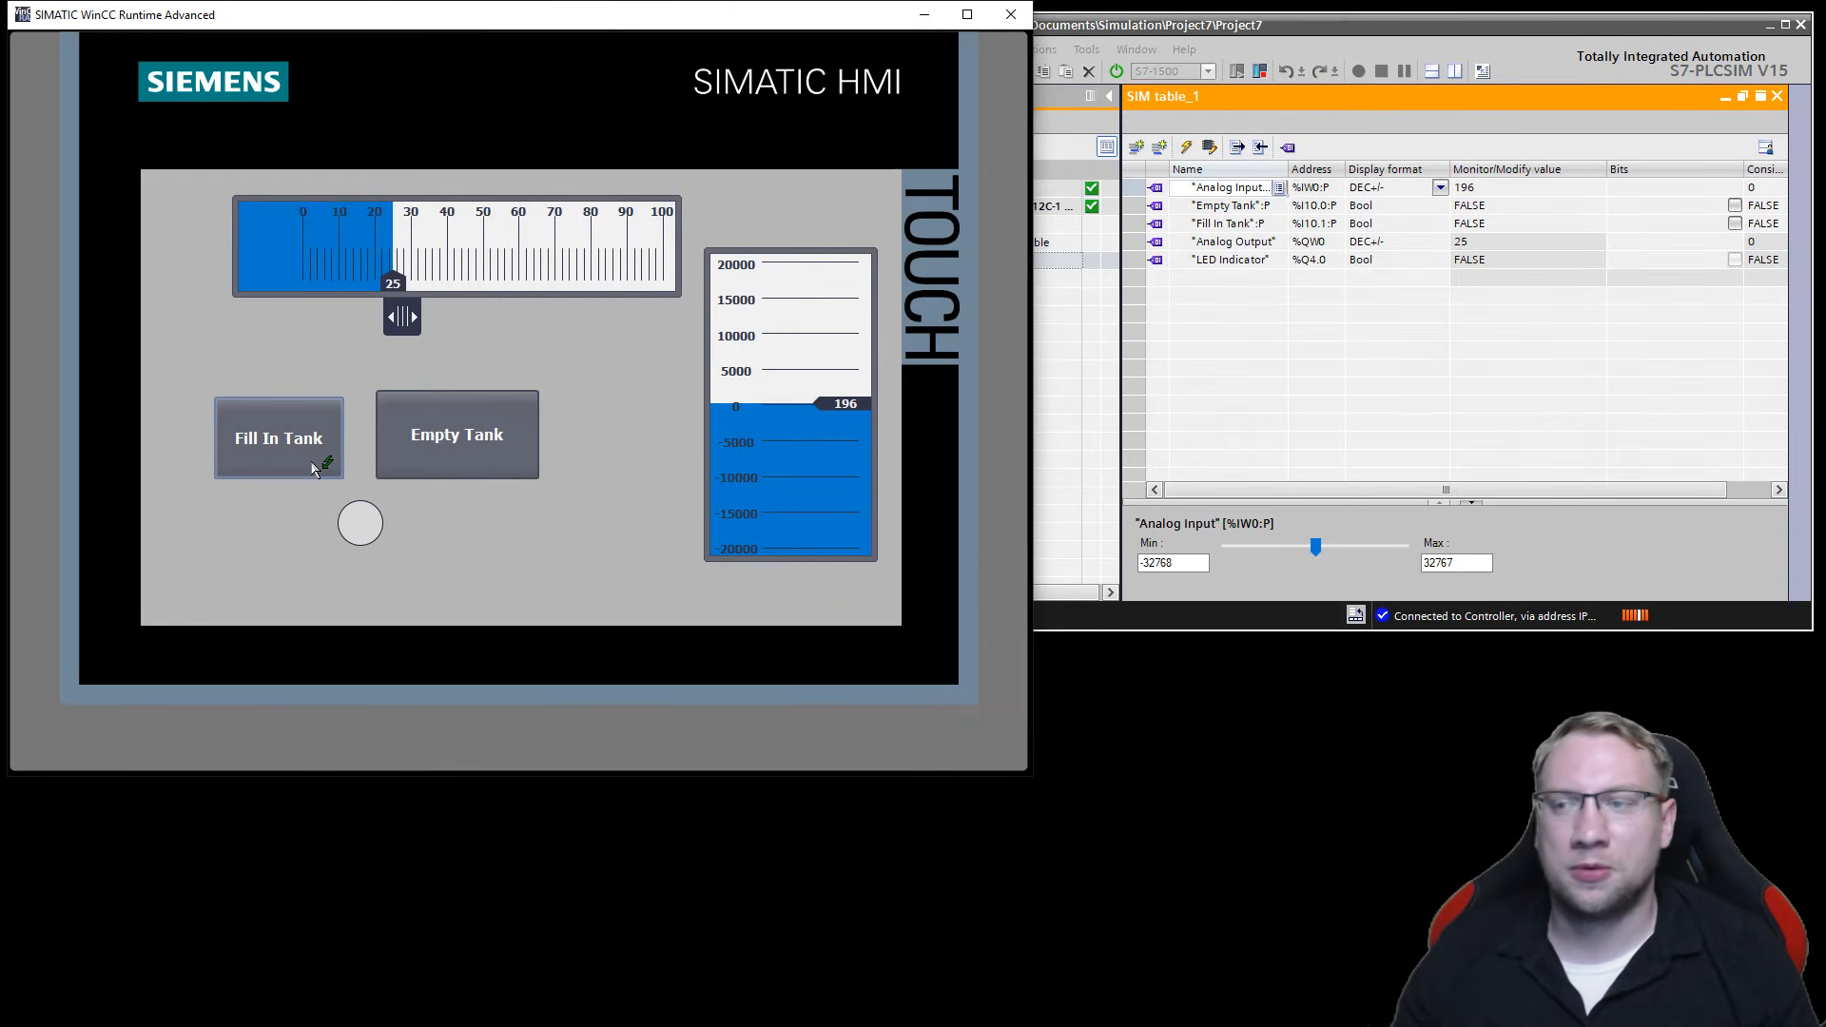
click(482, 443)
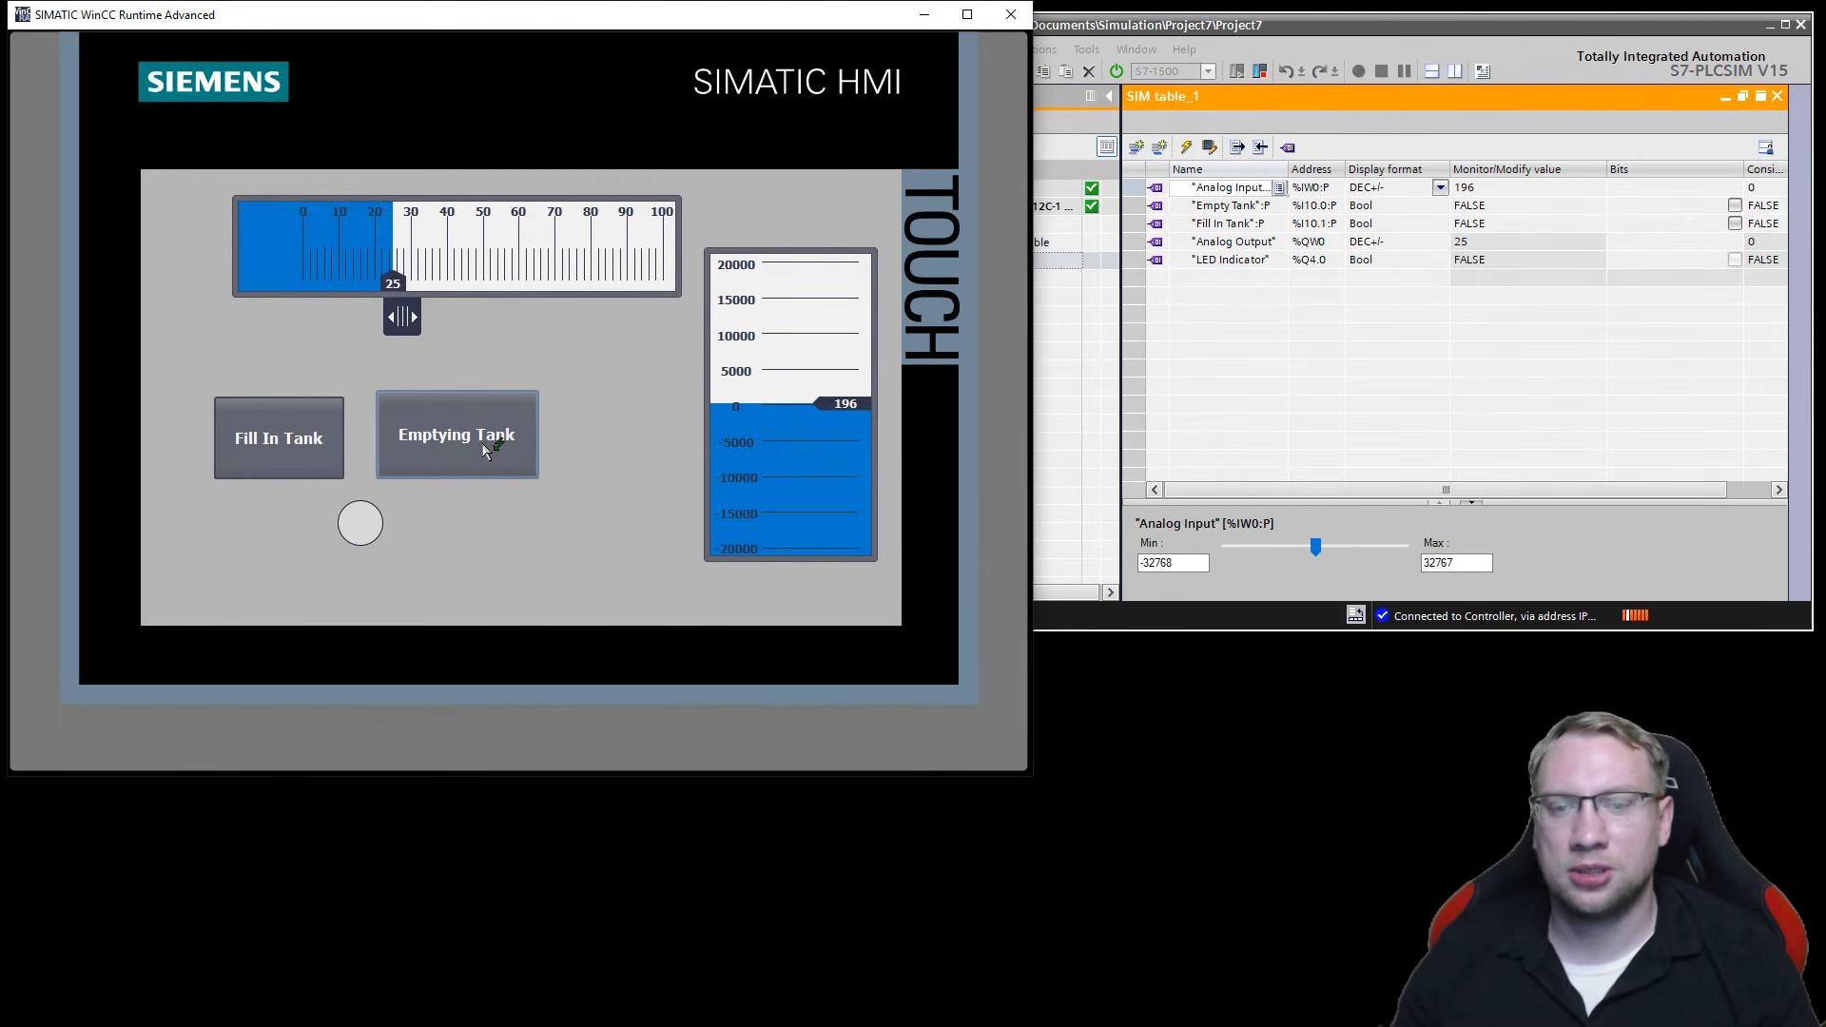
drag(440, 333, 514, 328)
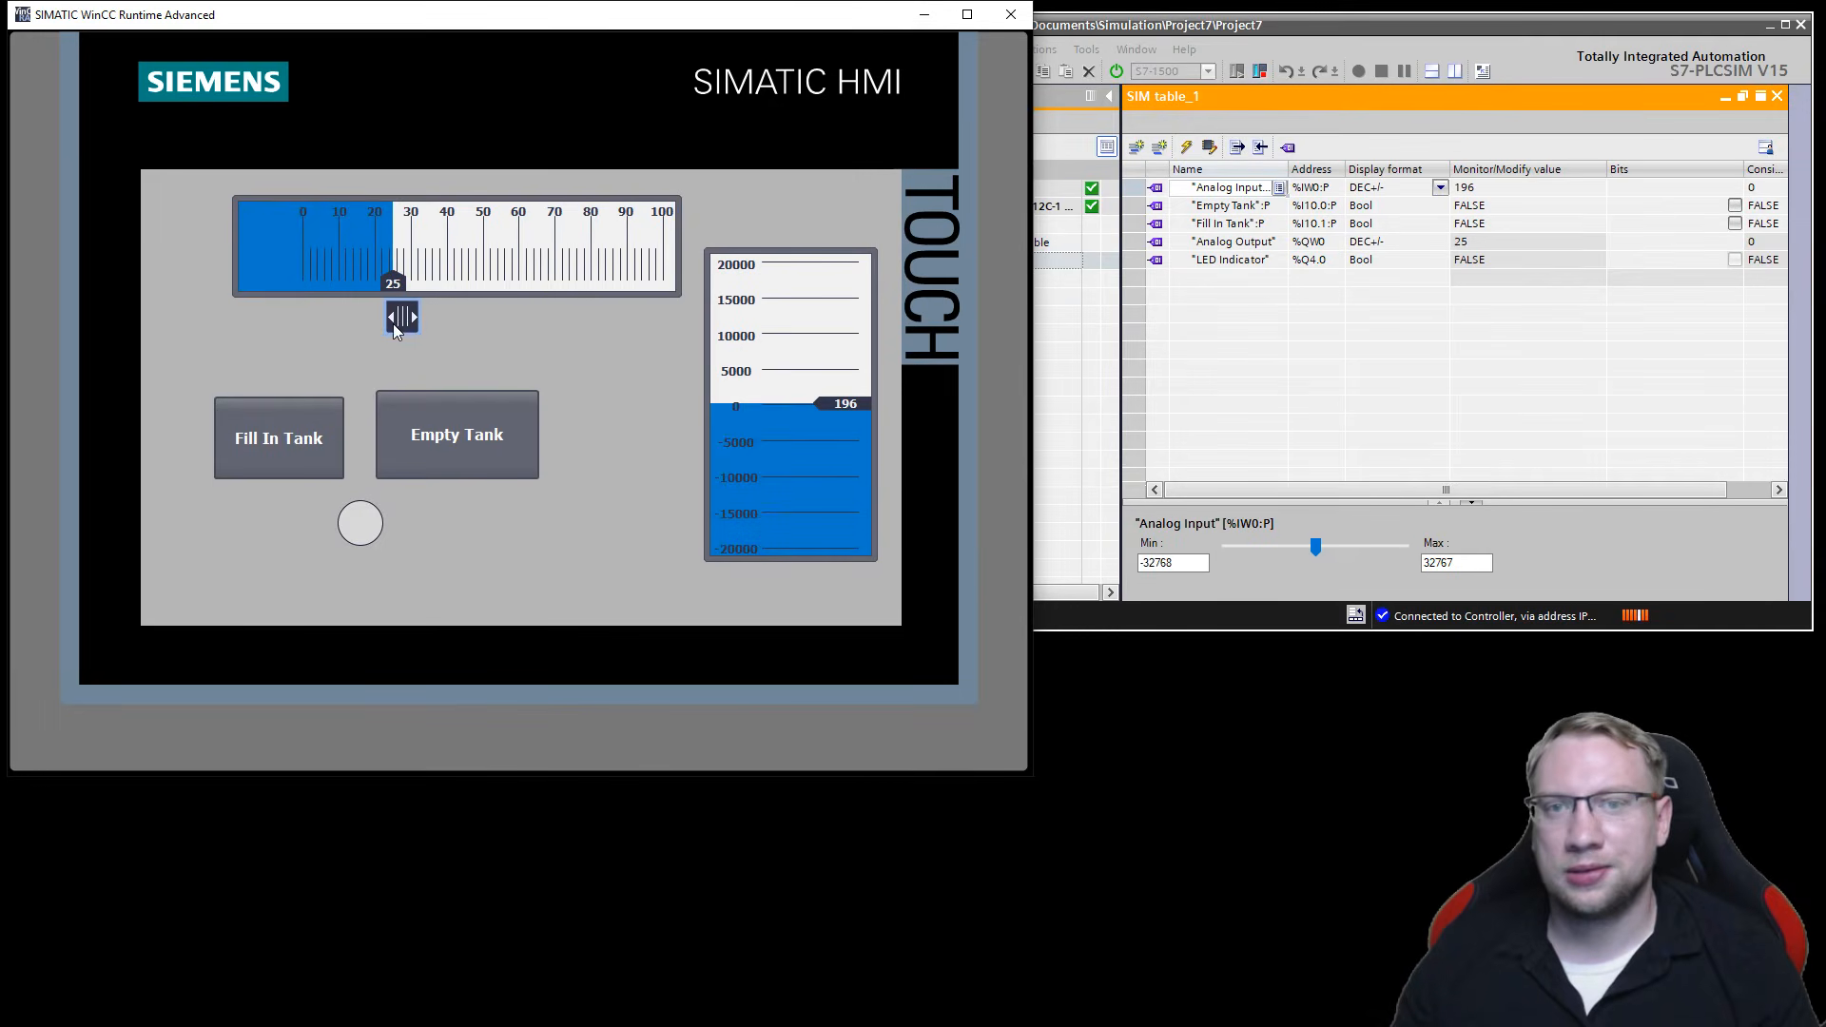
click(469, 440)
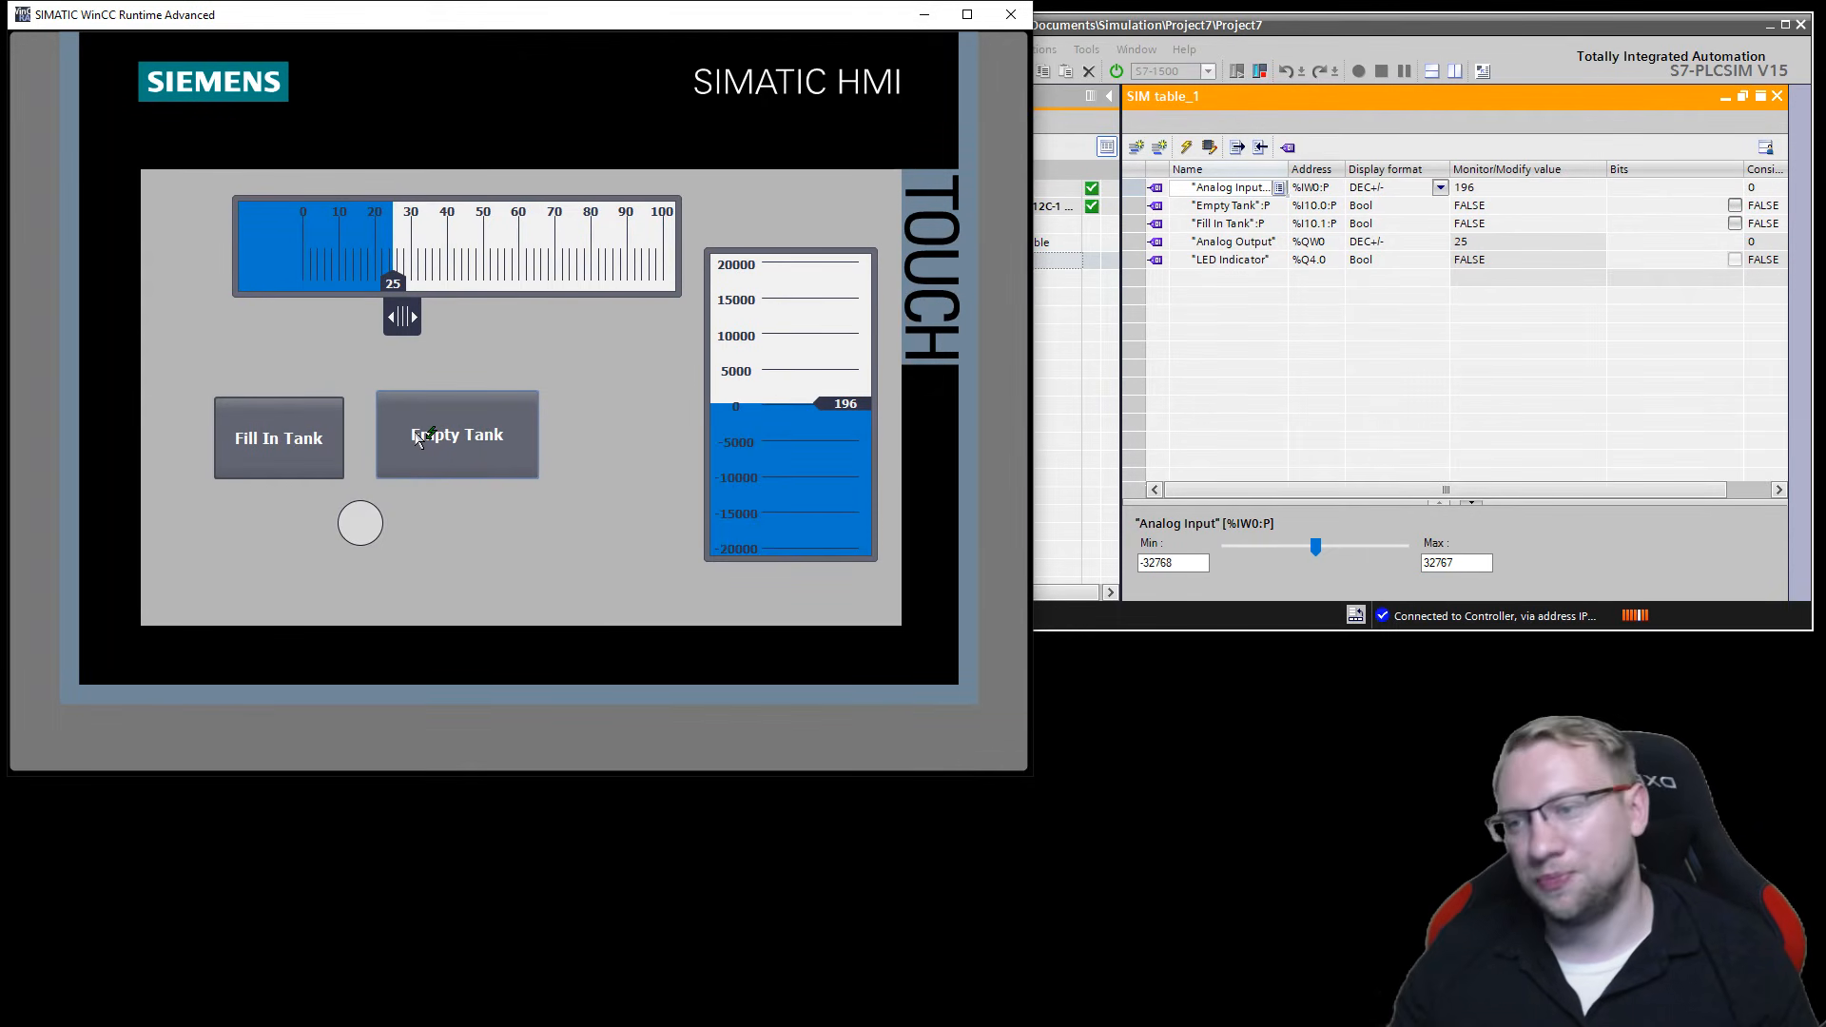
click(320, 449)
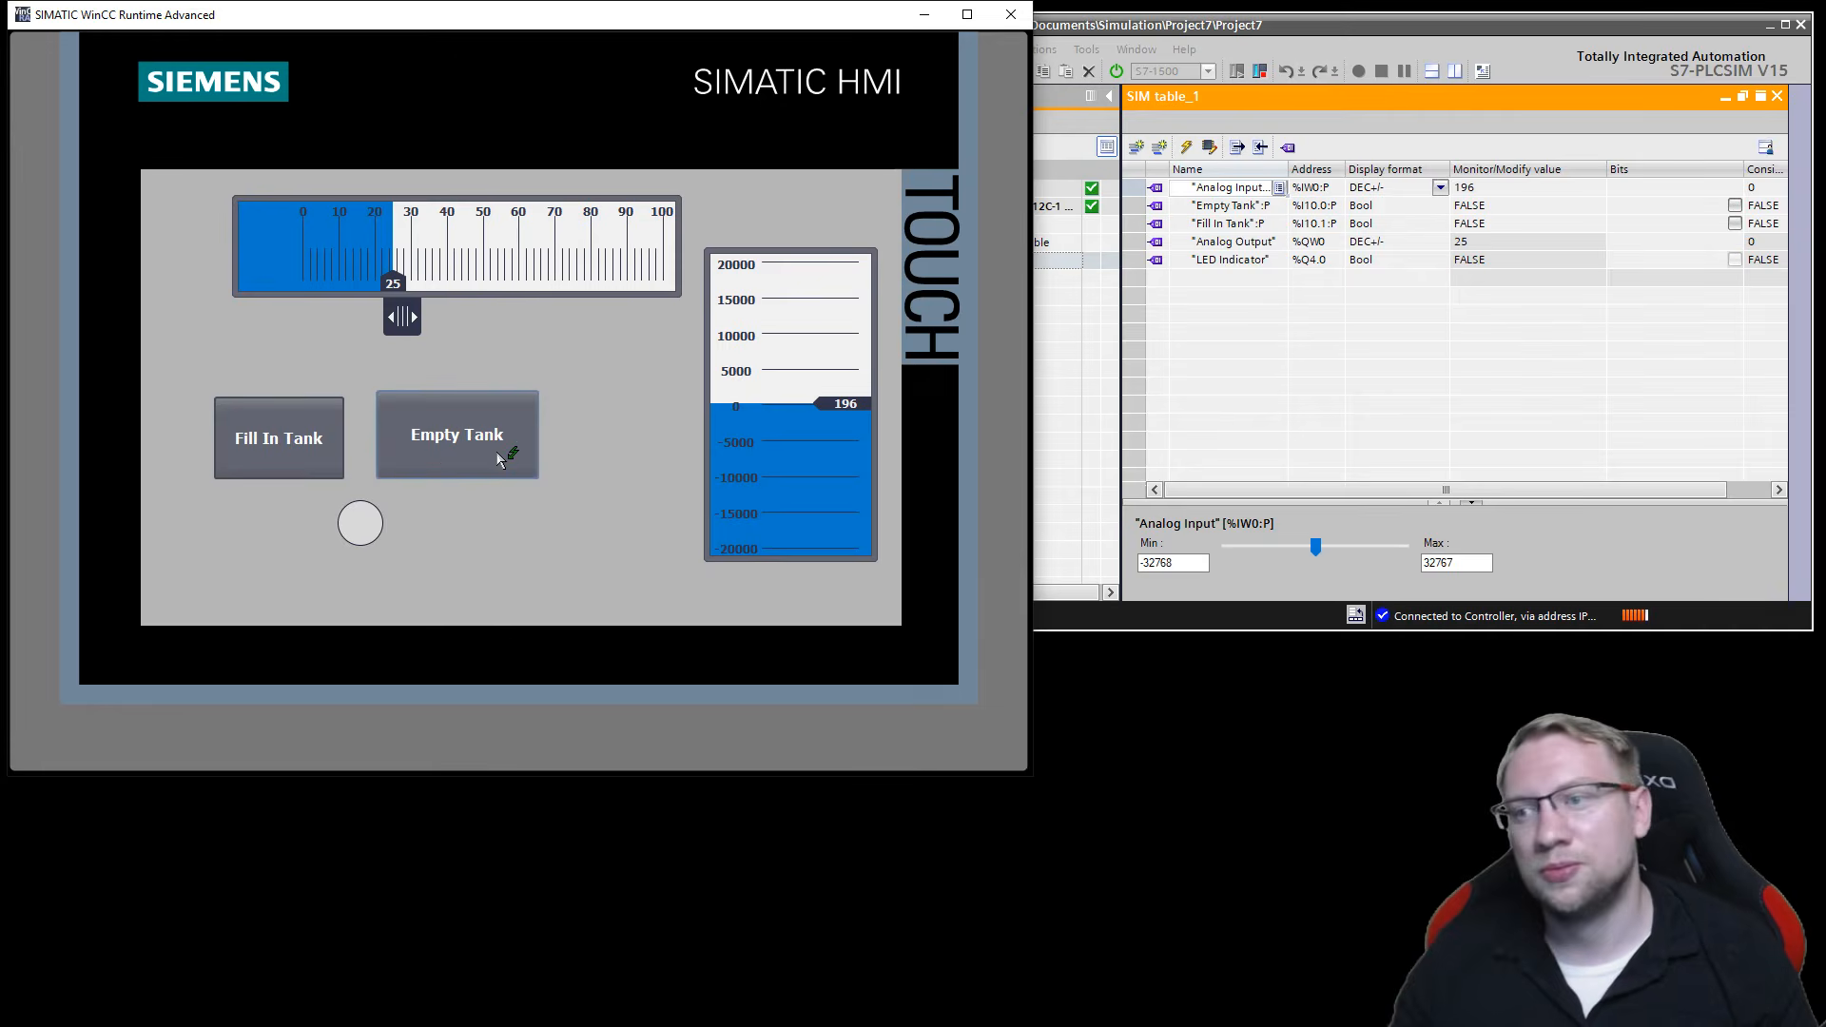
Select the LED Indicator row in SIM table_1, and test the Empty Tank and Fill In Tank buttons in the runtime window.
click(1270, 264)
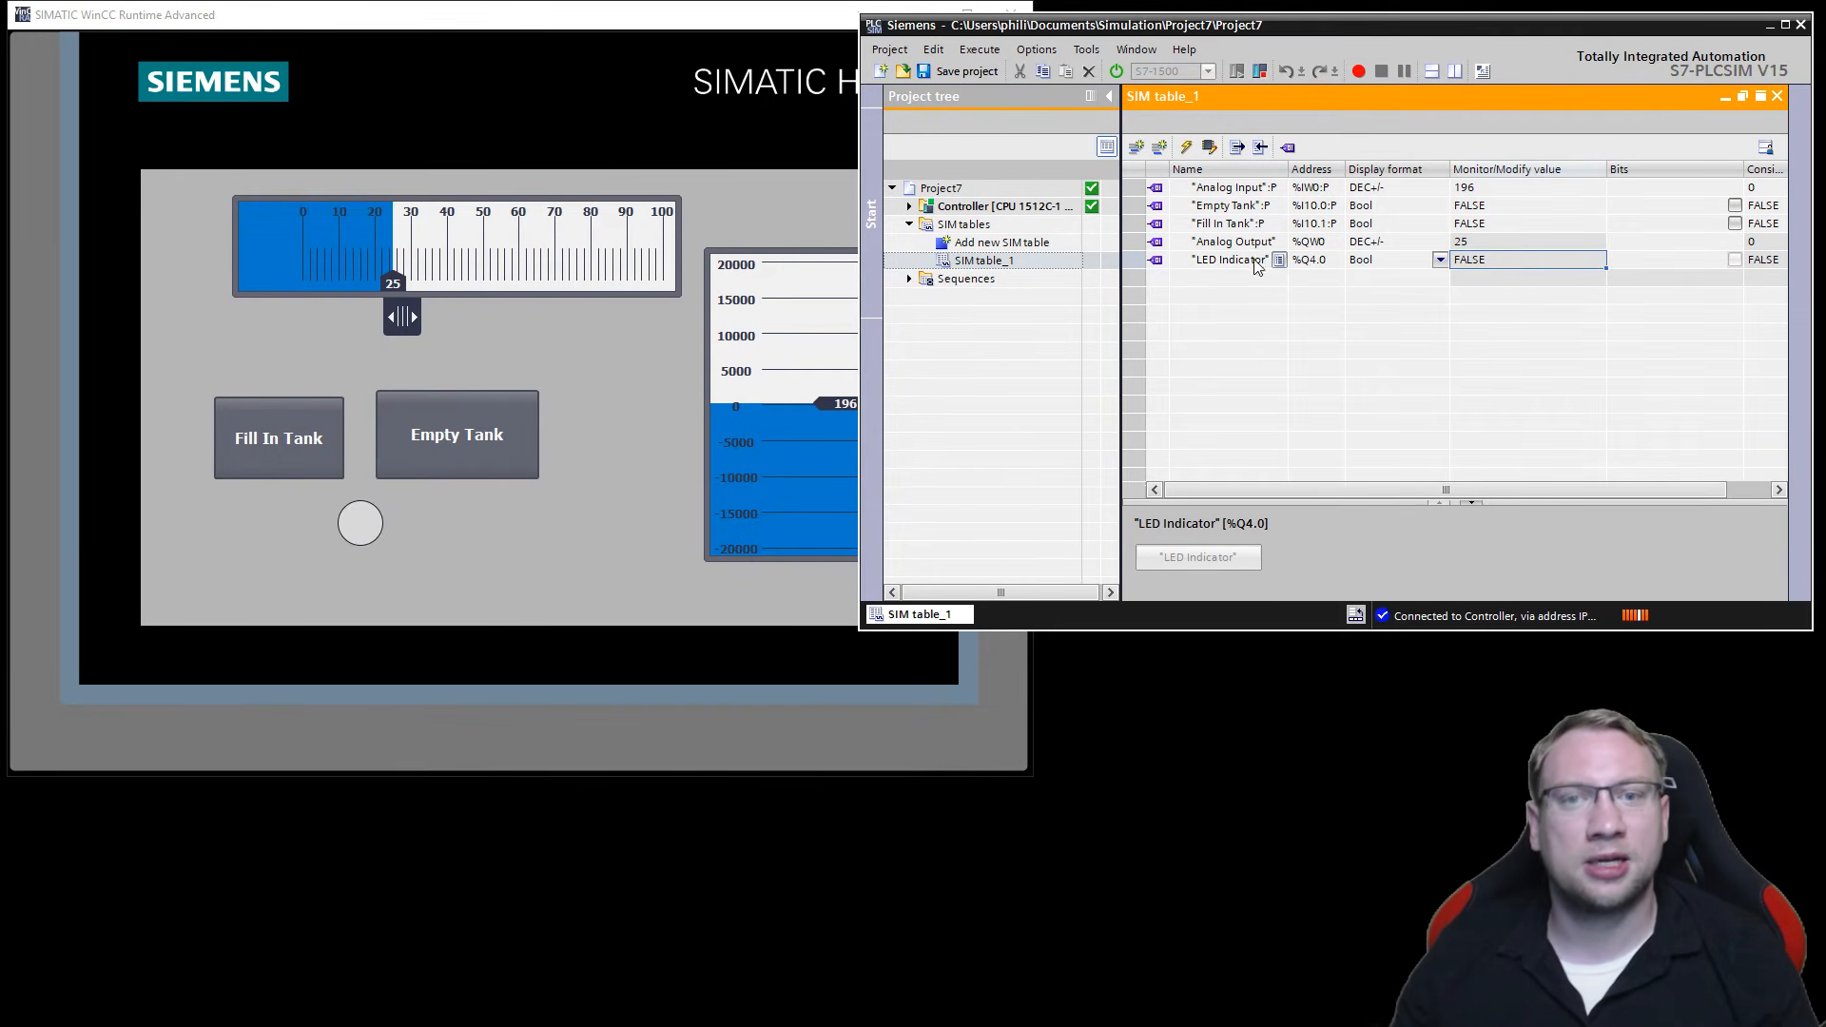
click(1735, 260)
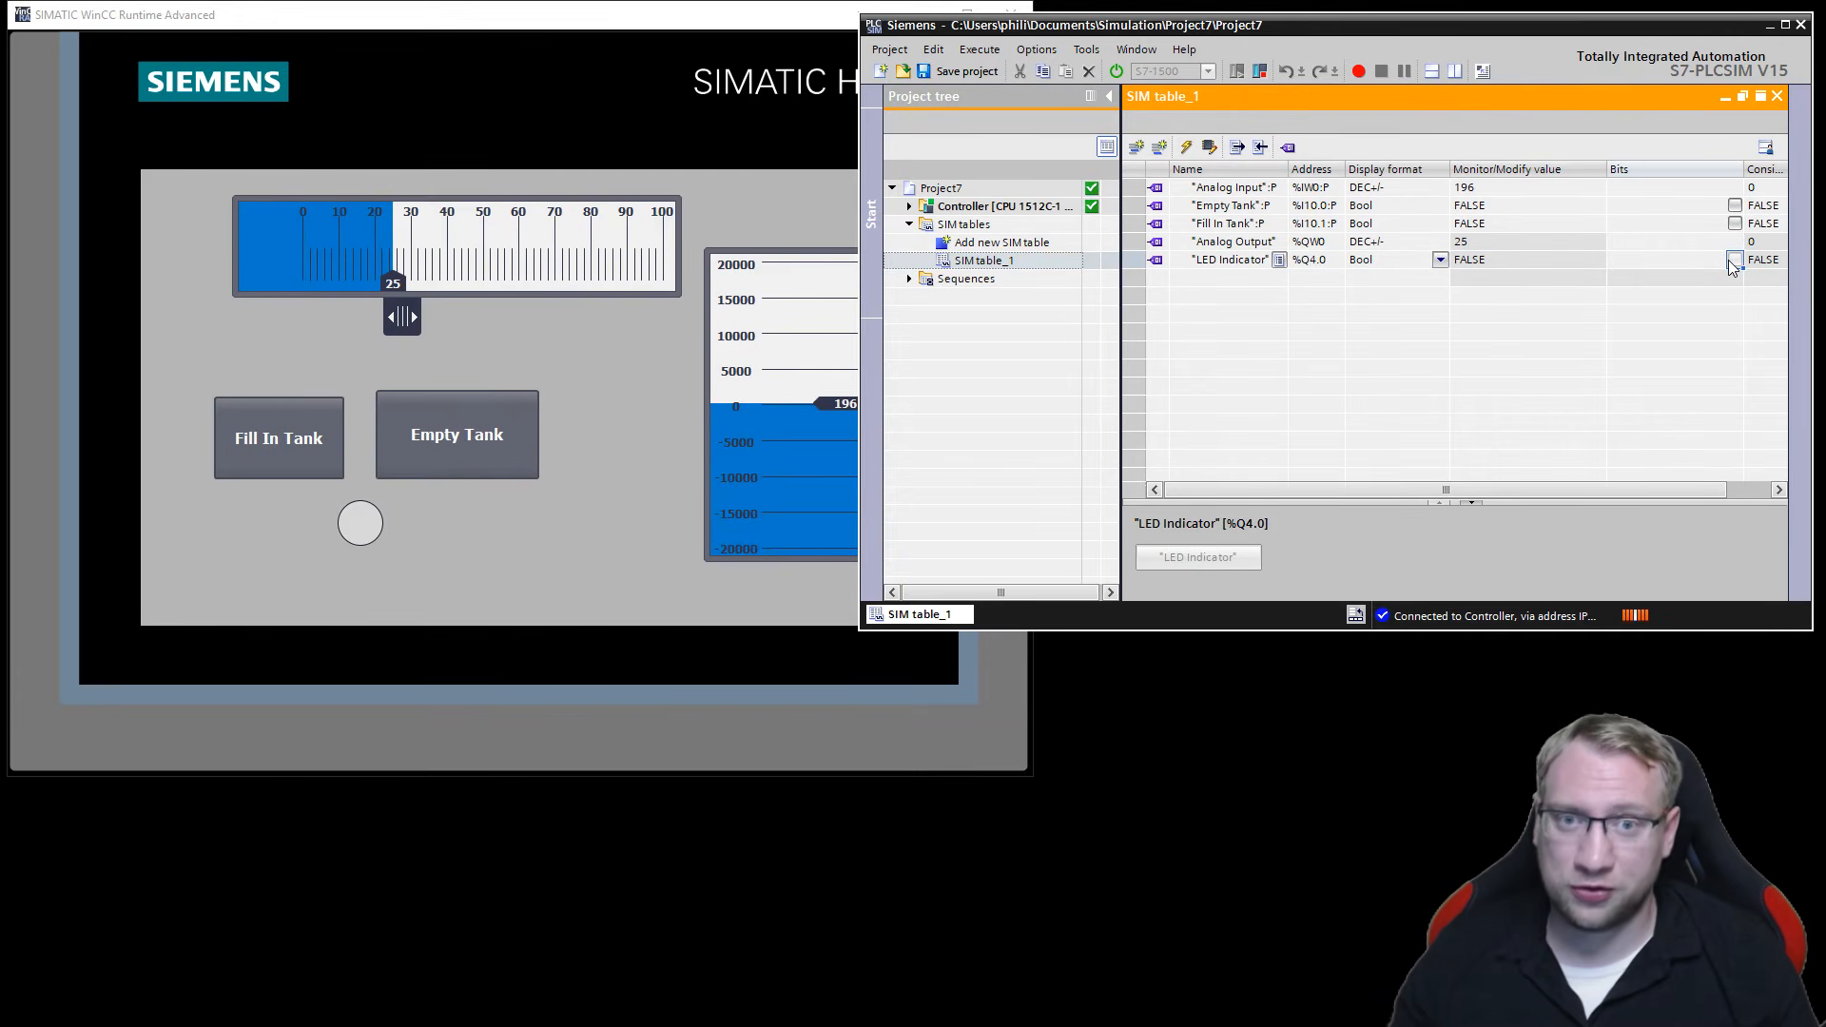
click(399, 421)
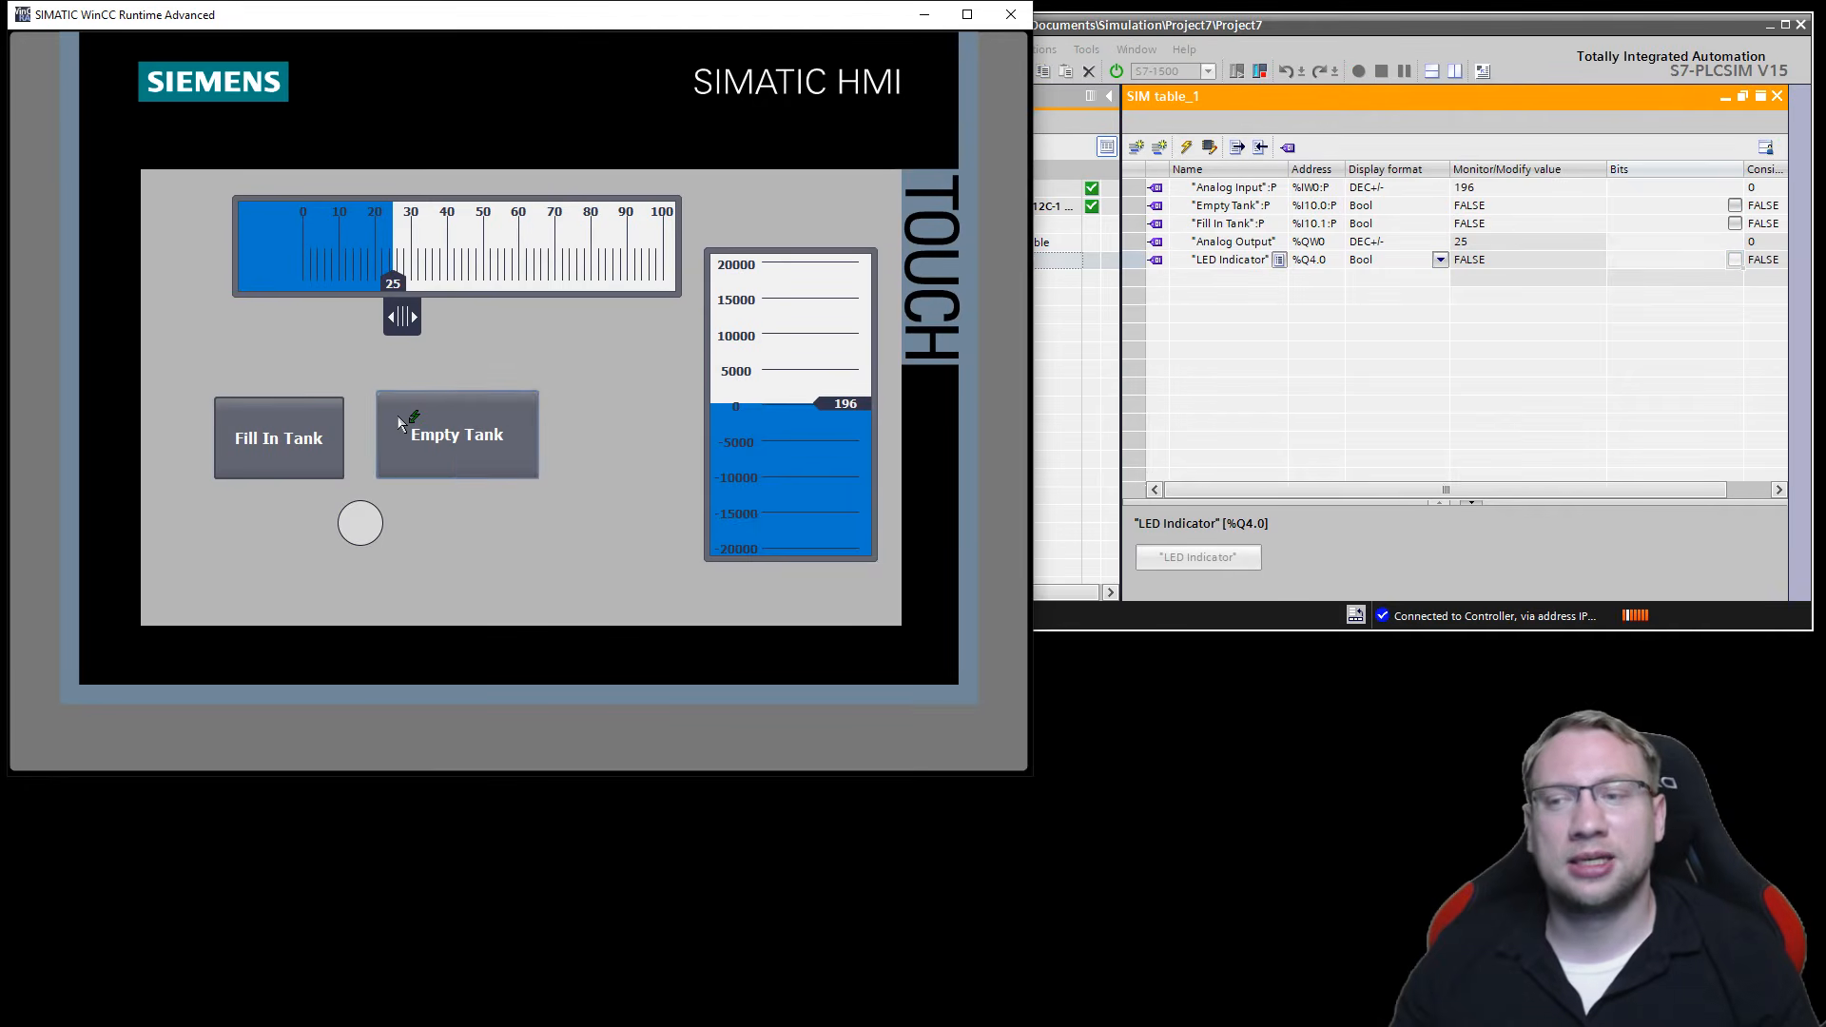
click(501, 437)
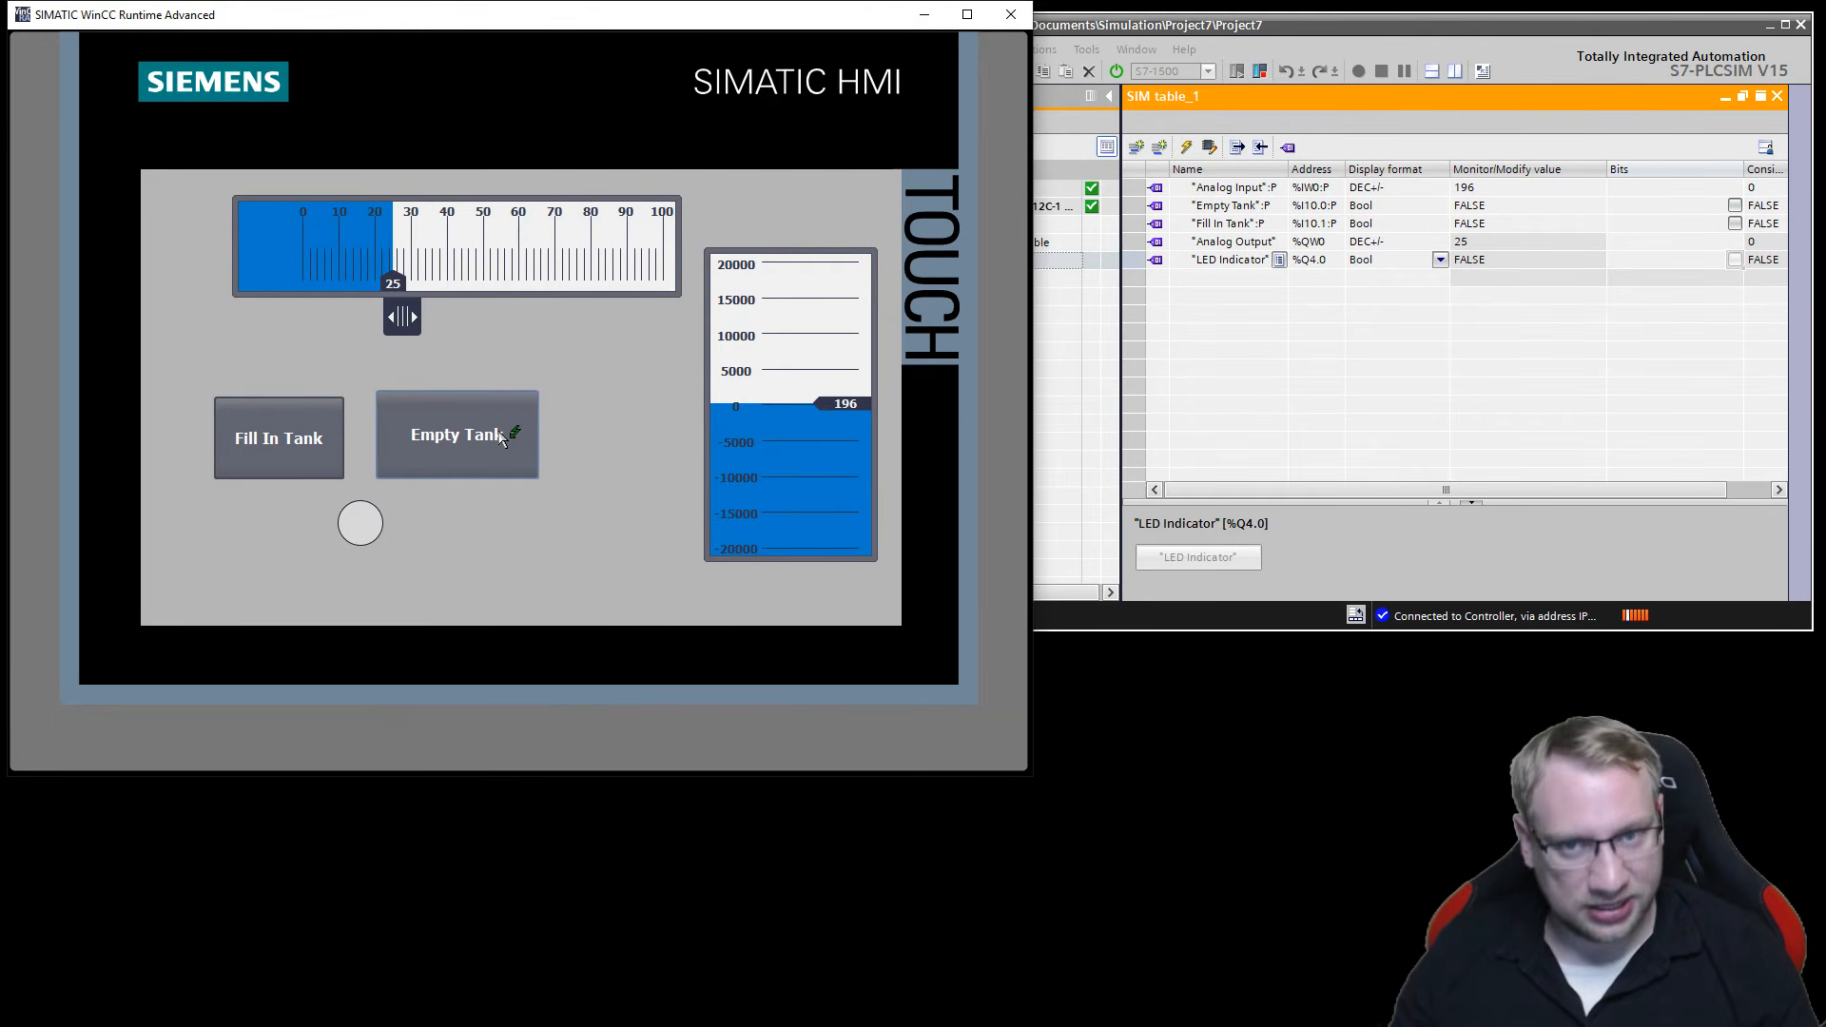
click(327, 433)
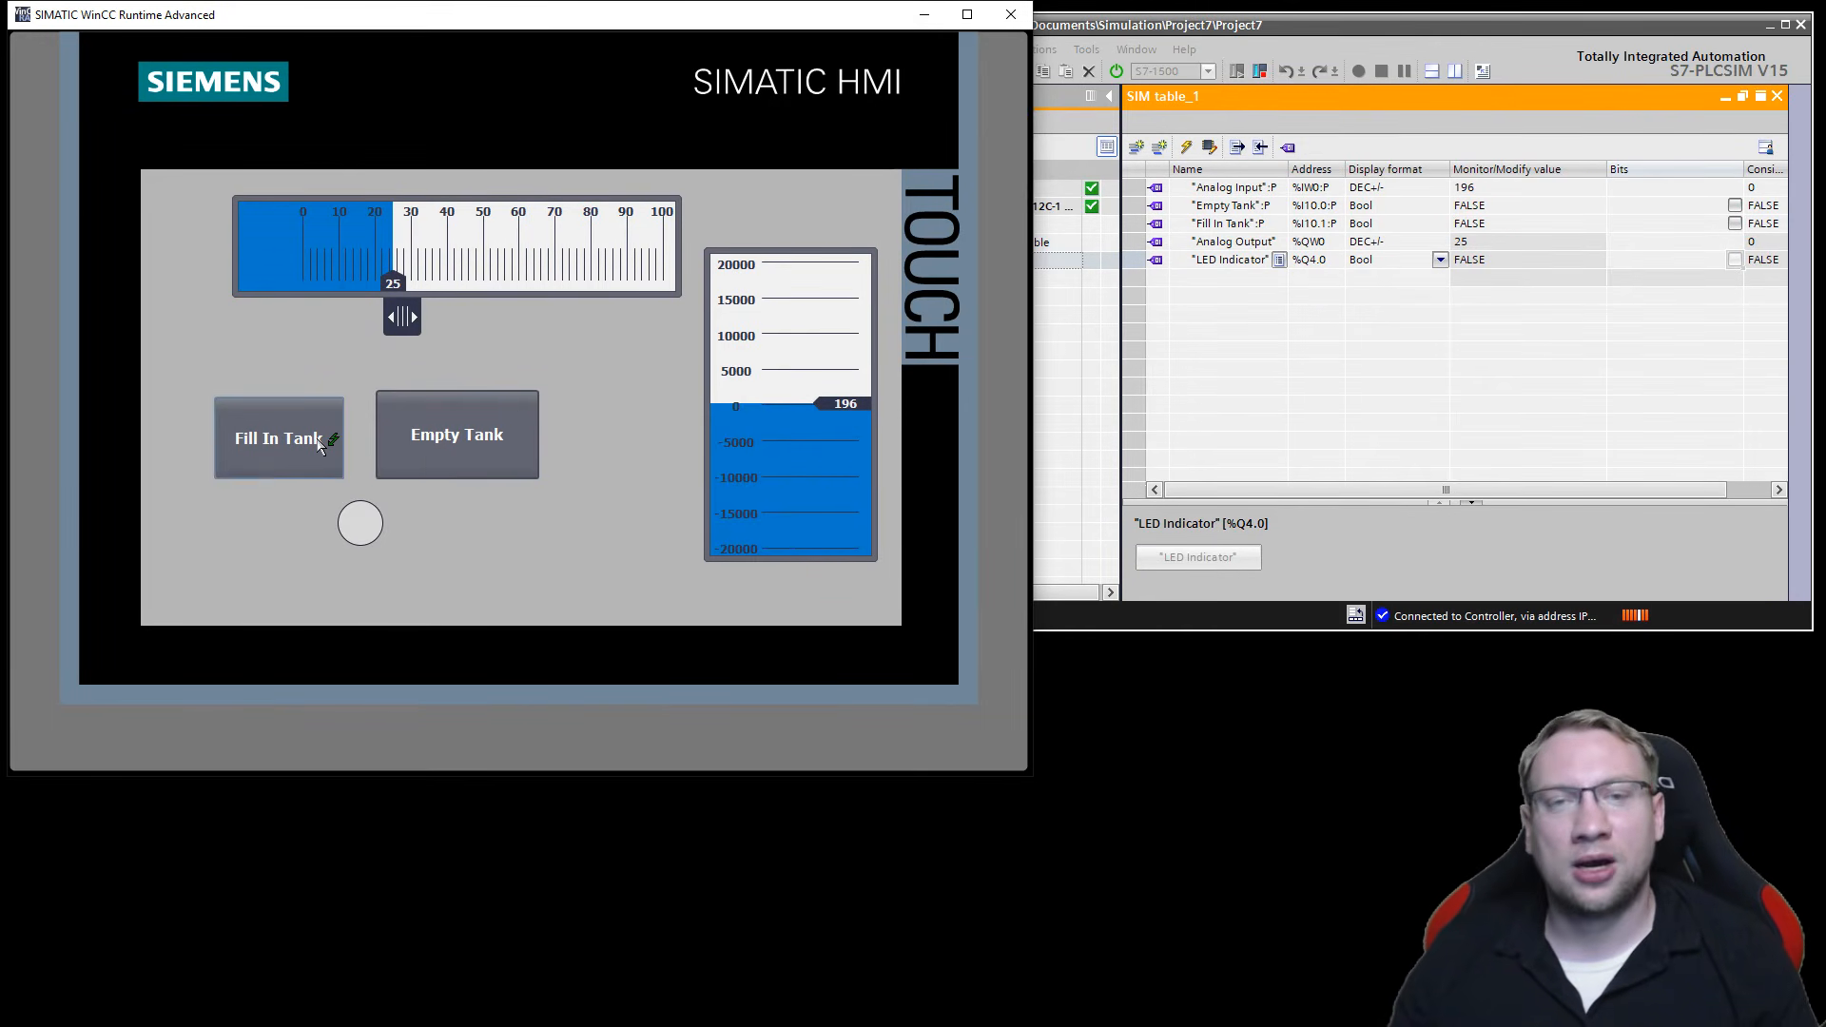
Examine the :P suffix of the Empty Tank address %I10.0:P in SIM table_1 and compare it with the output addresses.
click(1331, 207)
click(1331, 206)
drag(1328, 206, 1359, 206)
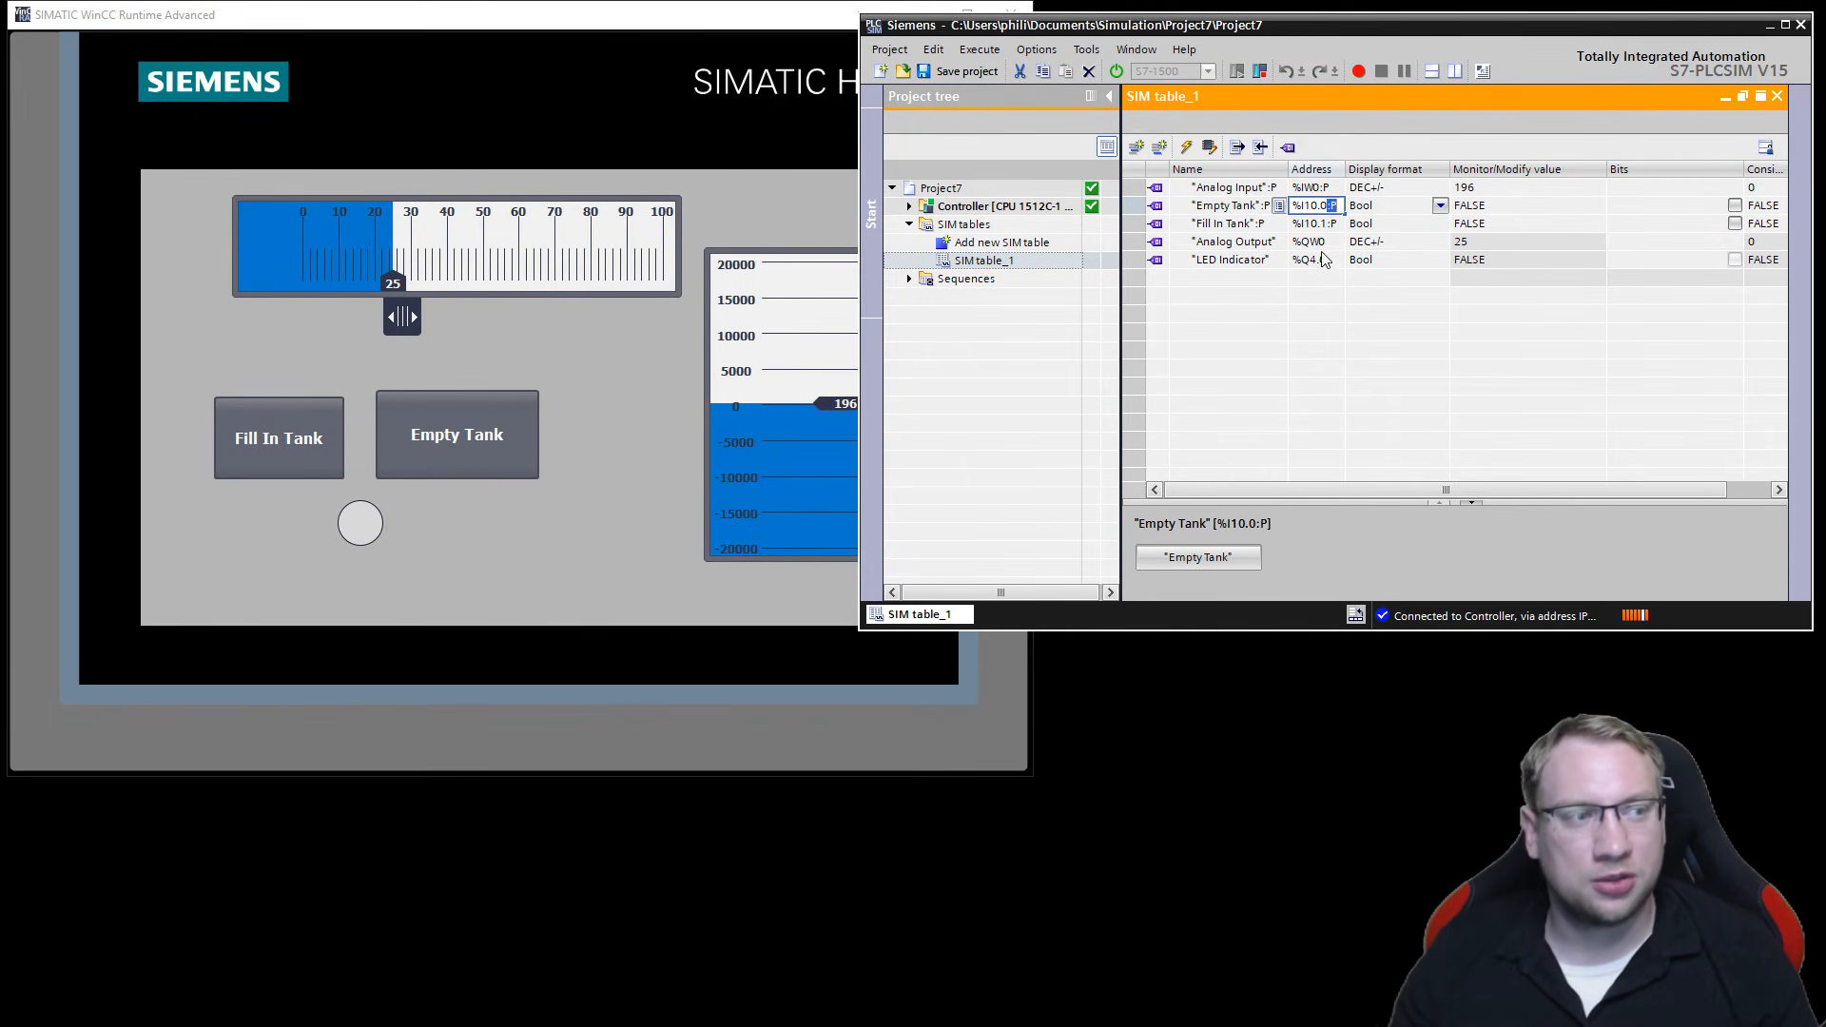
click(1330, 193)
click(1331, 206)
click(1331, 206)
drag(1328, 206, 1343, 209)
click(1354, 341)
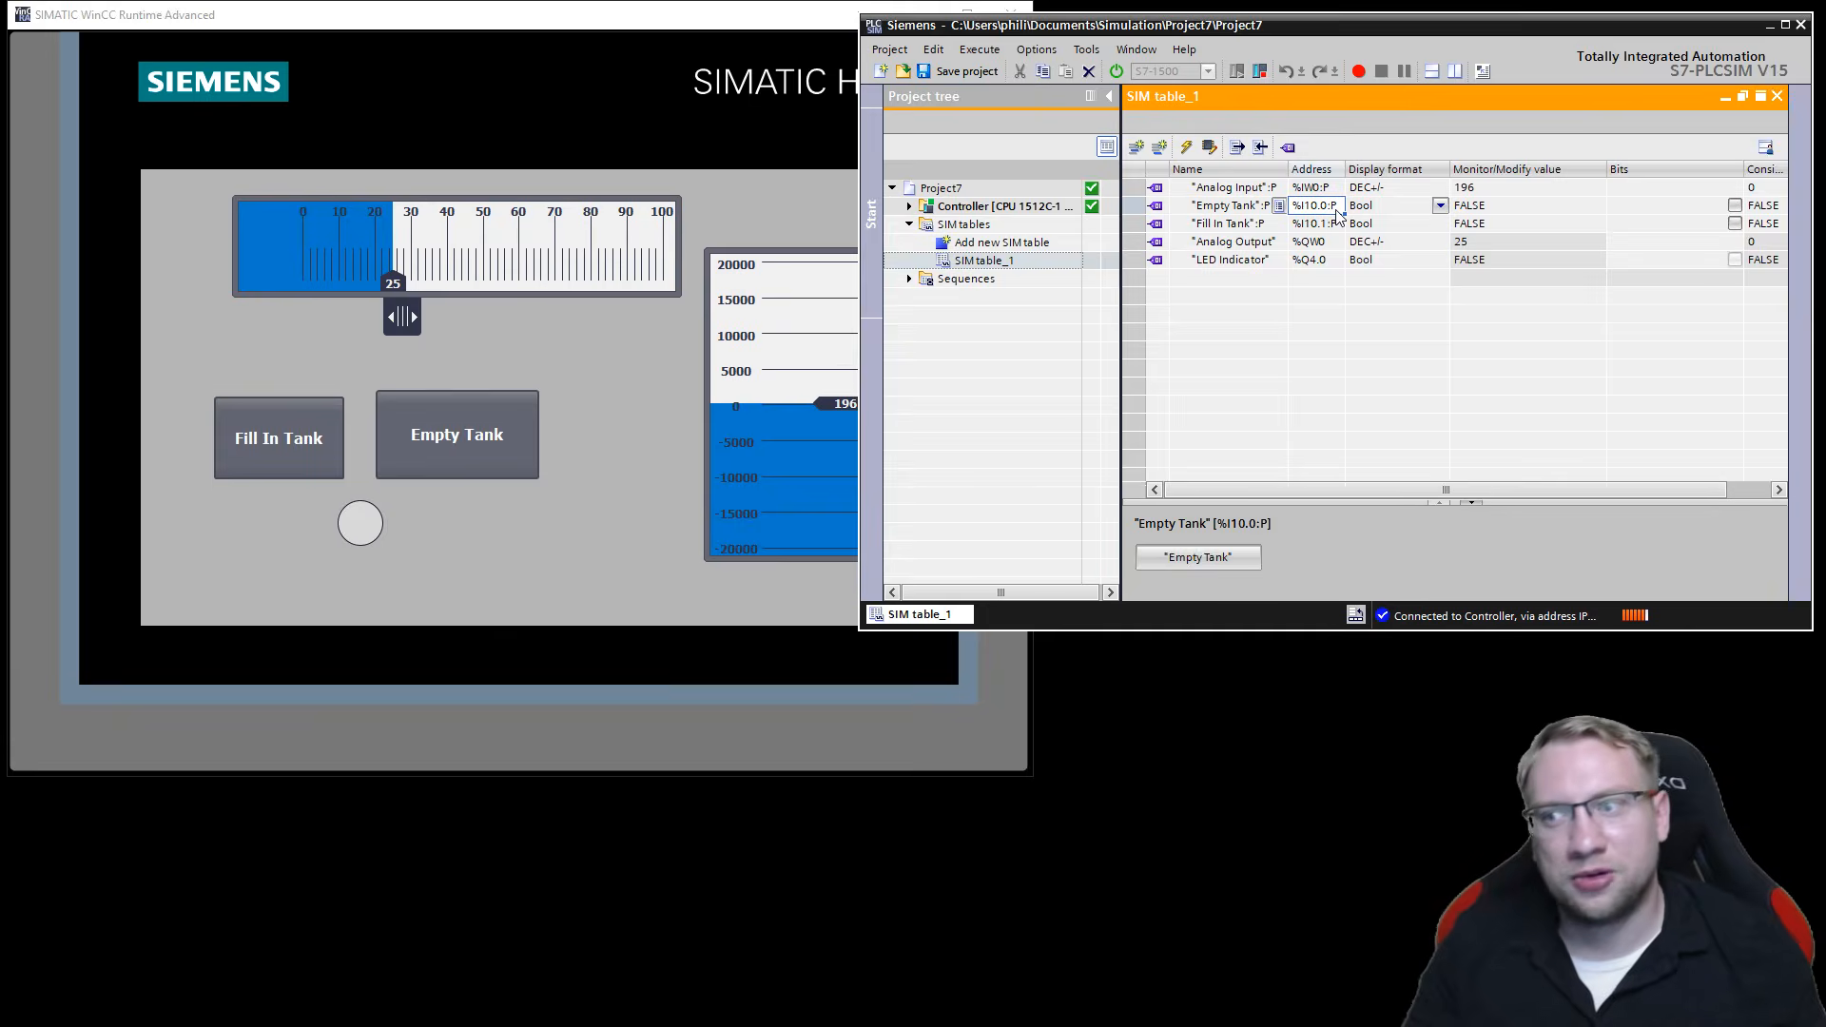
click(240, 440)
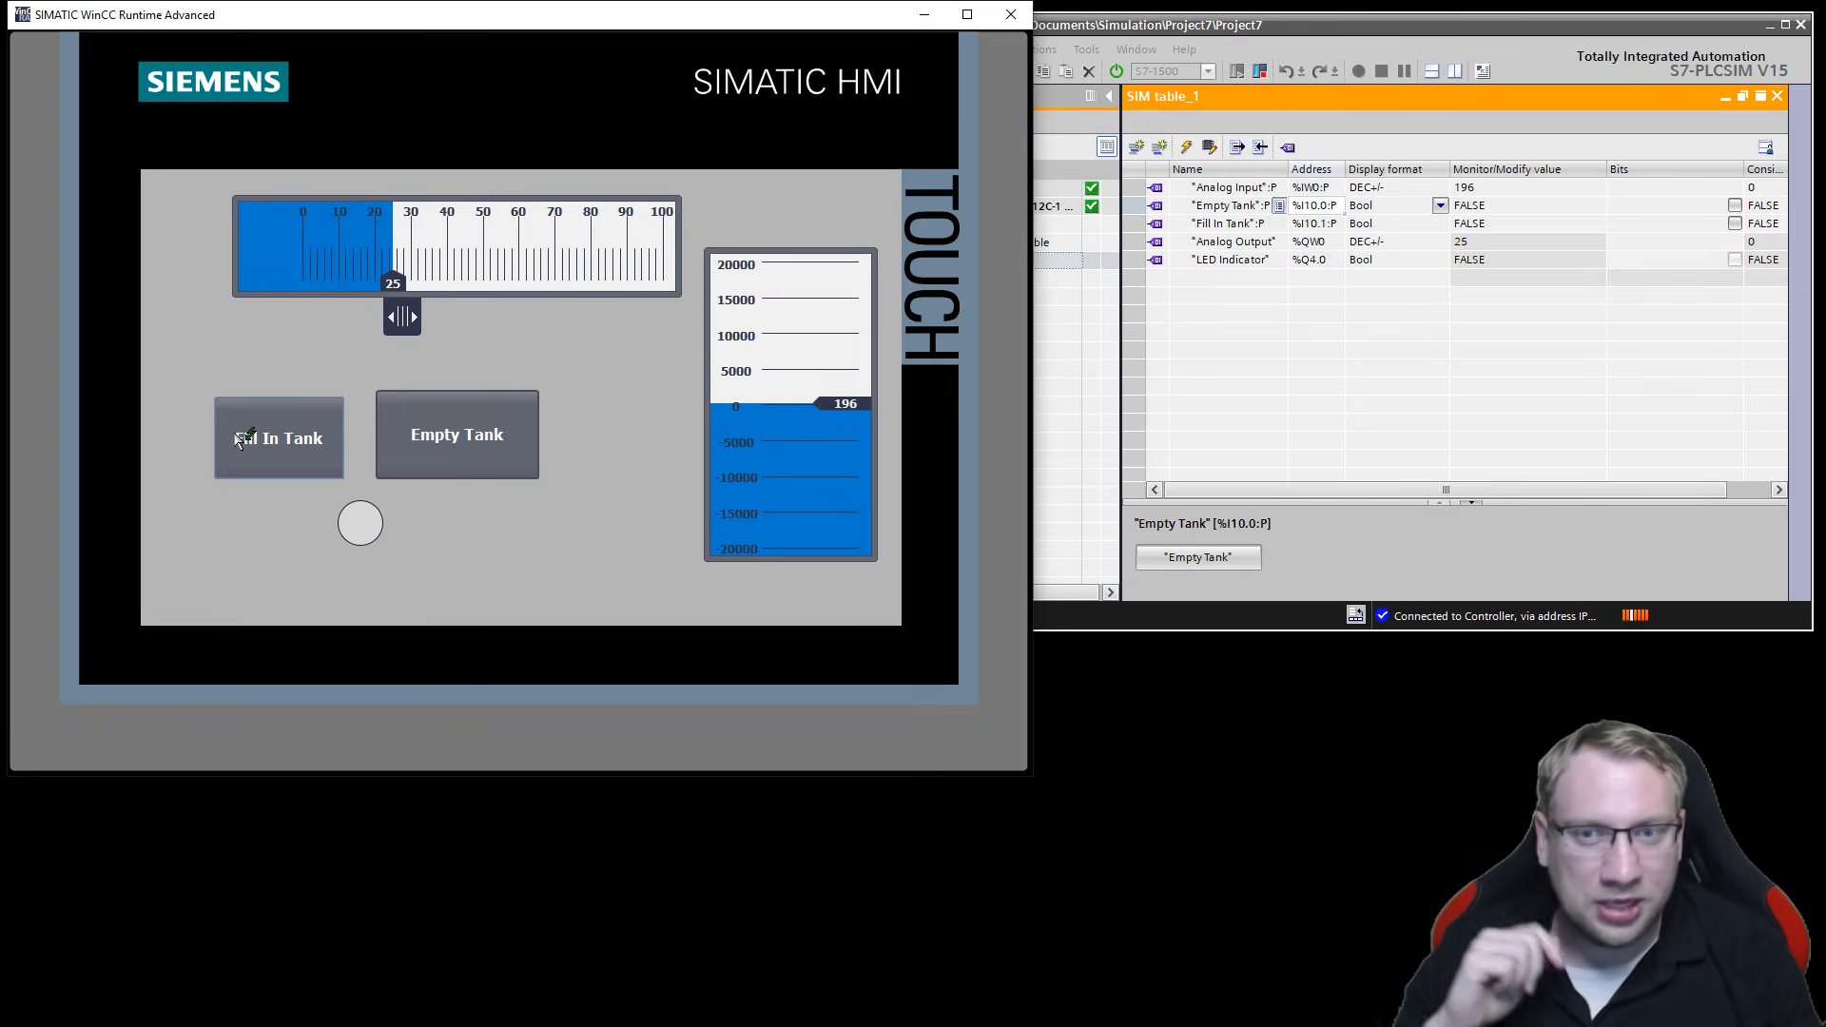
click(1038, 277)
click(980, 226)
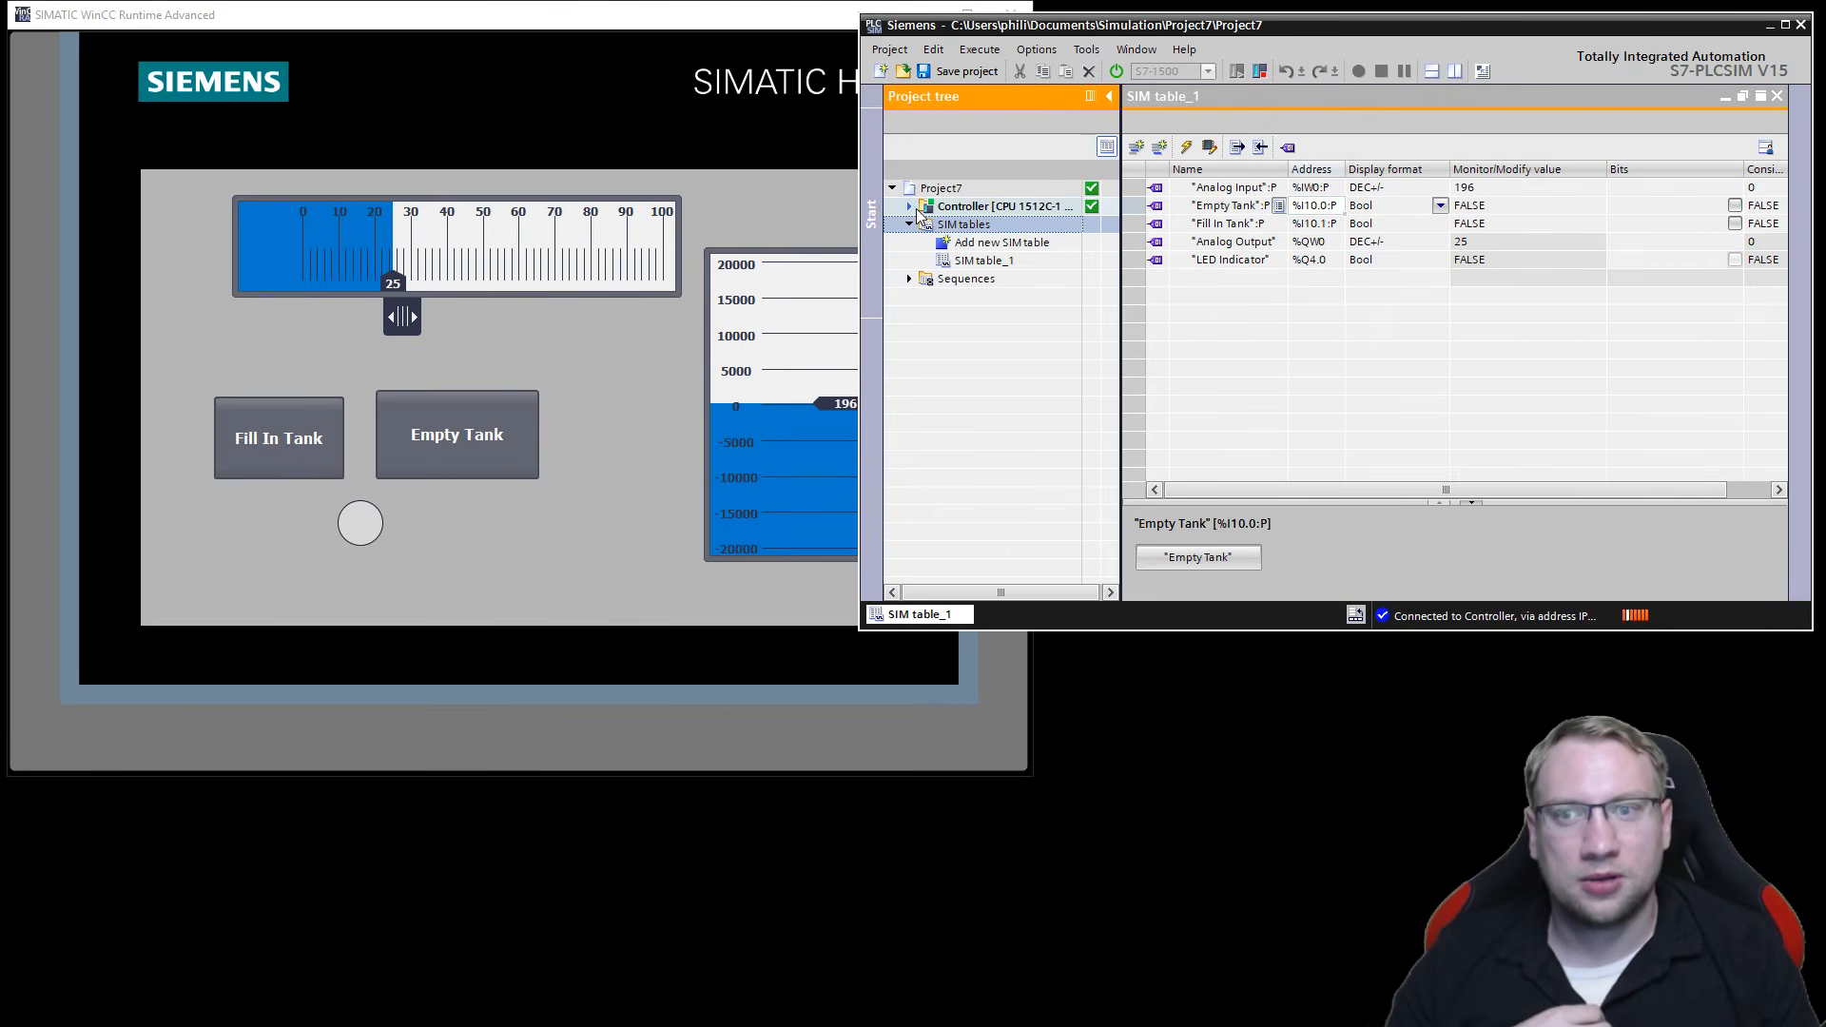
click(909, 205)
double_click(980, 225)
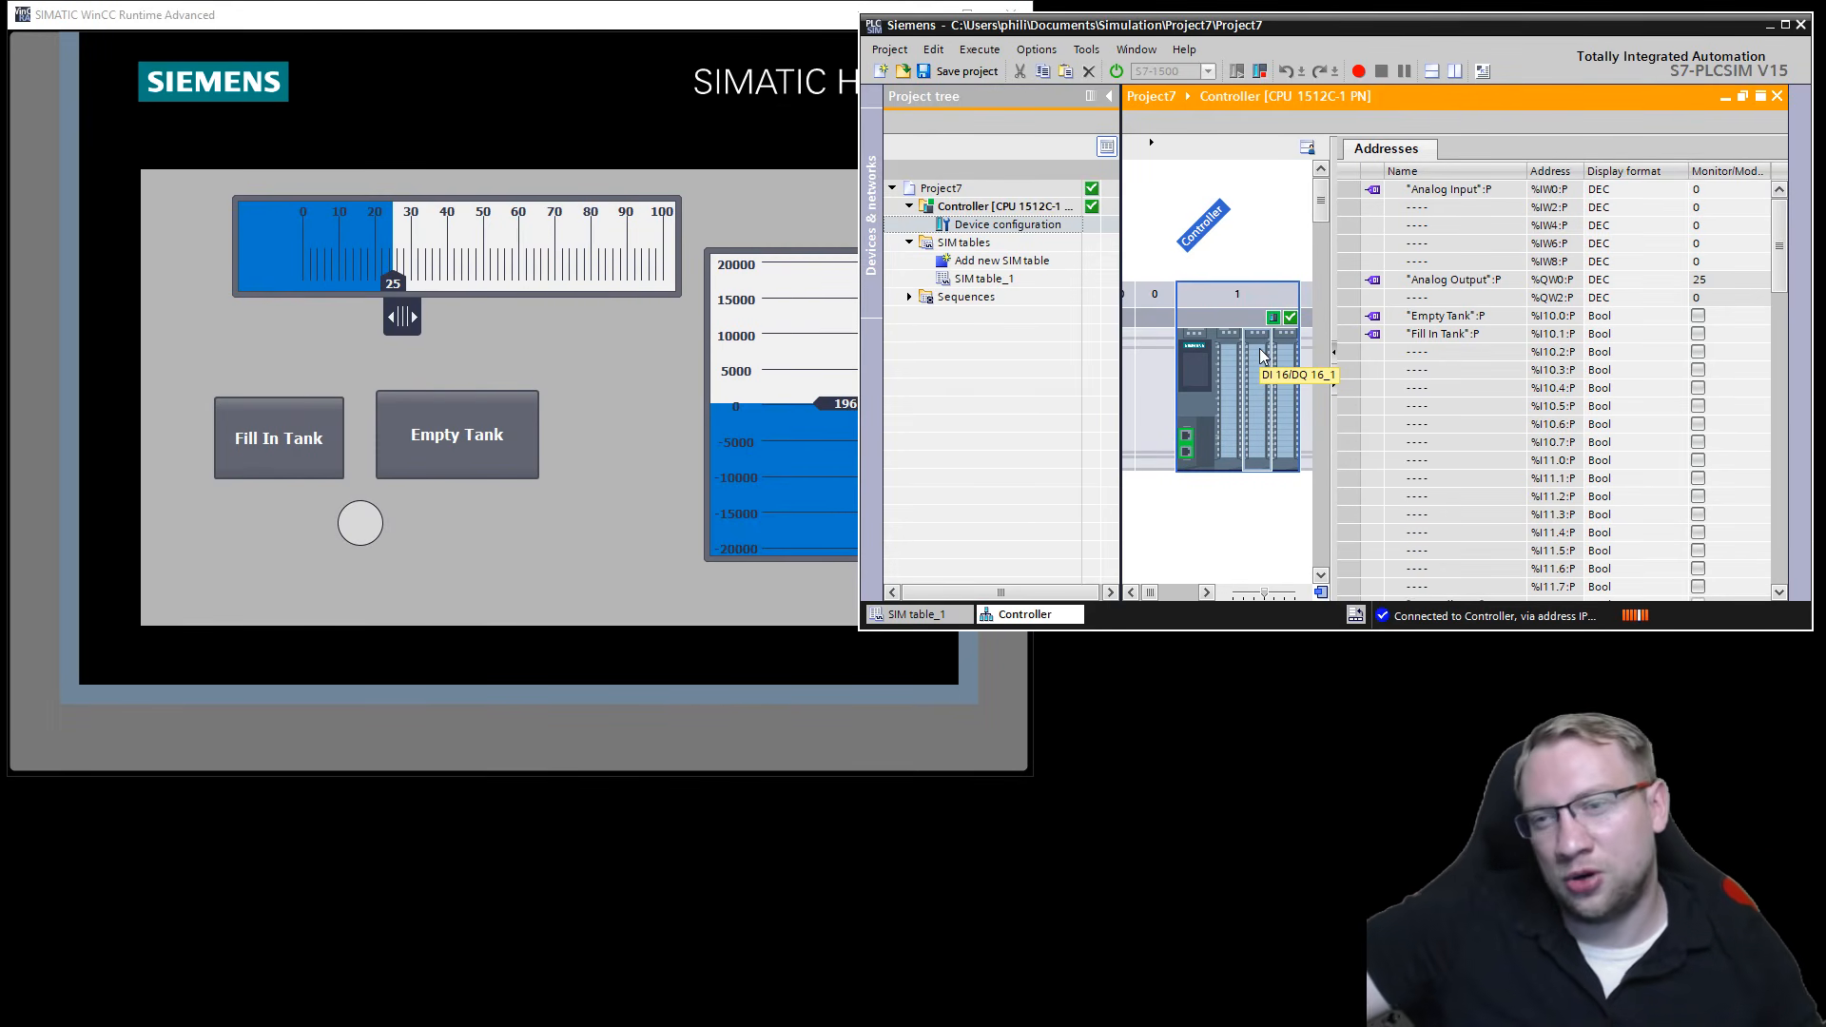
click(647, 495)
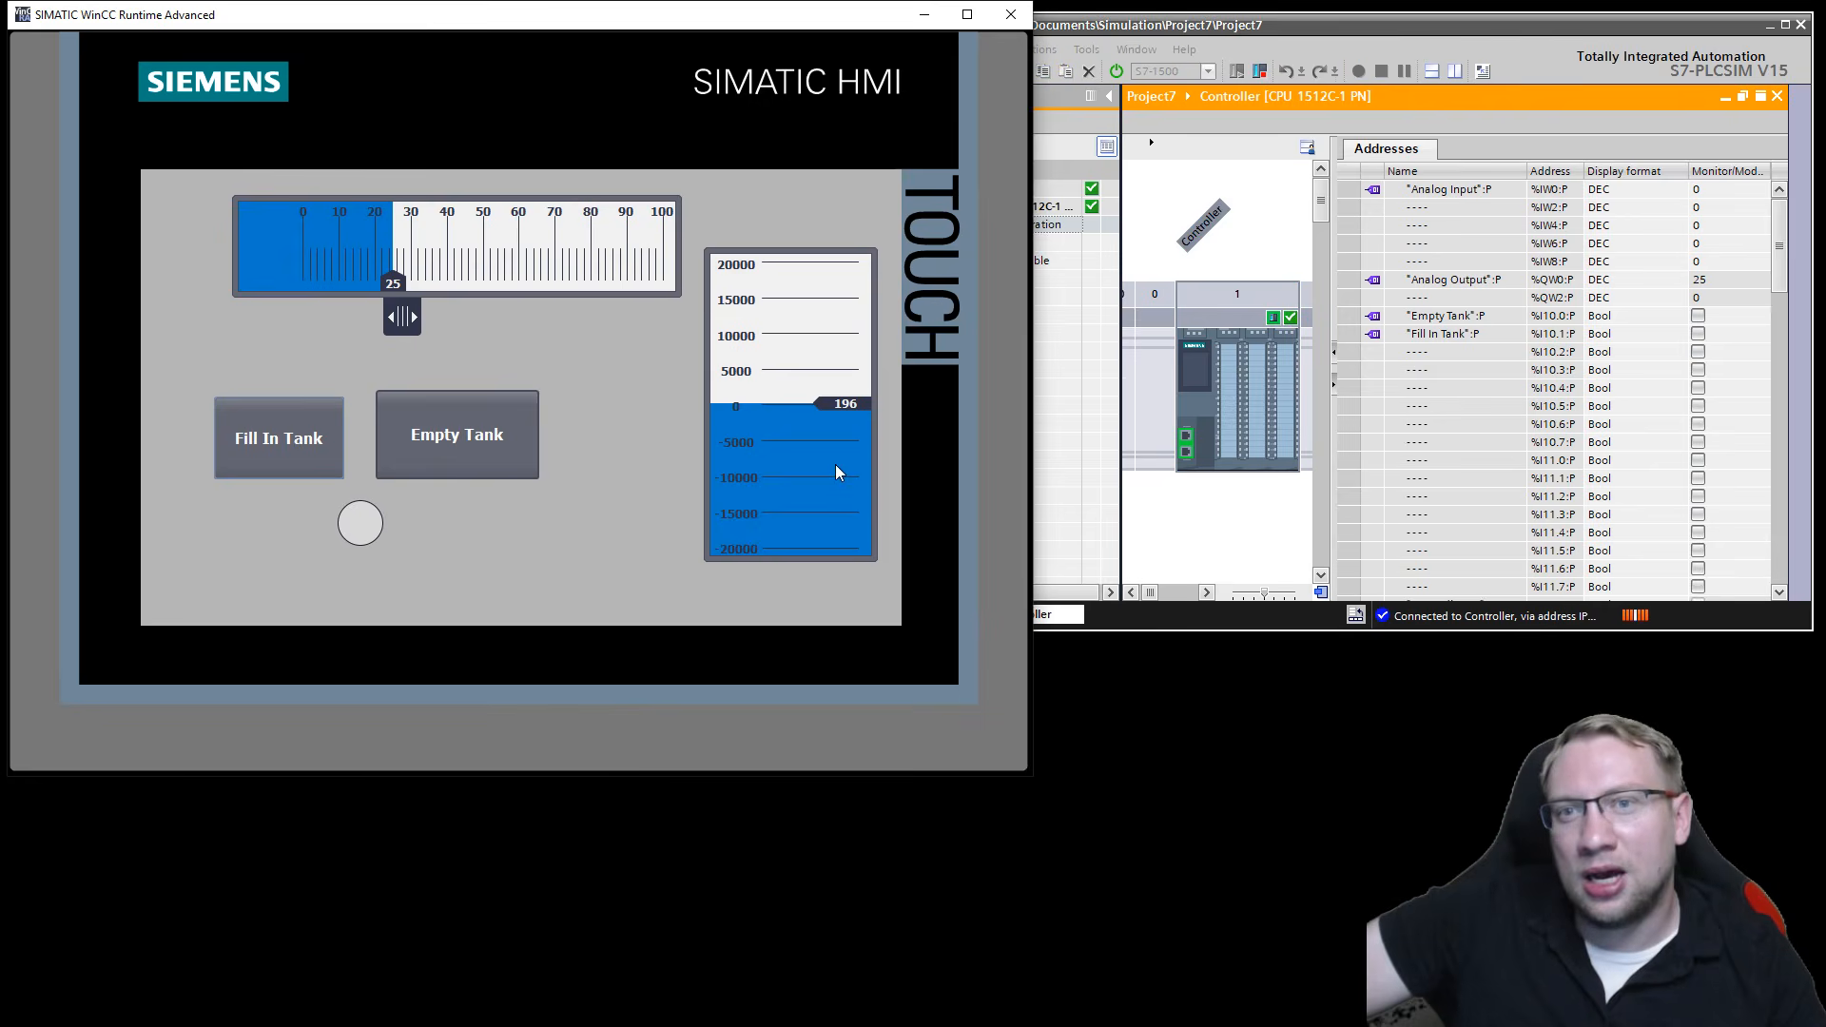